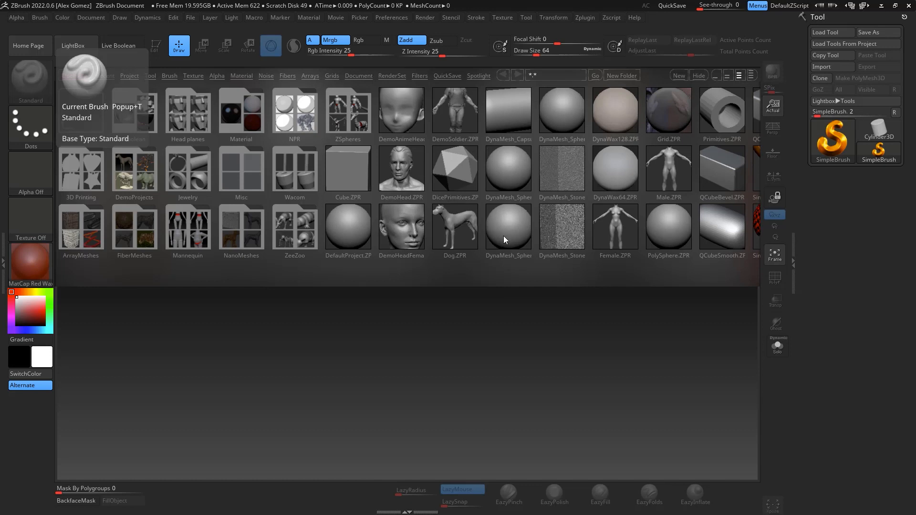
Step: Load the DynaMesh_Sphere_32 project and turn off perspective distortion
double_click(505, 236)
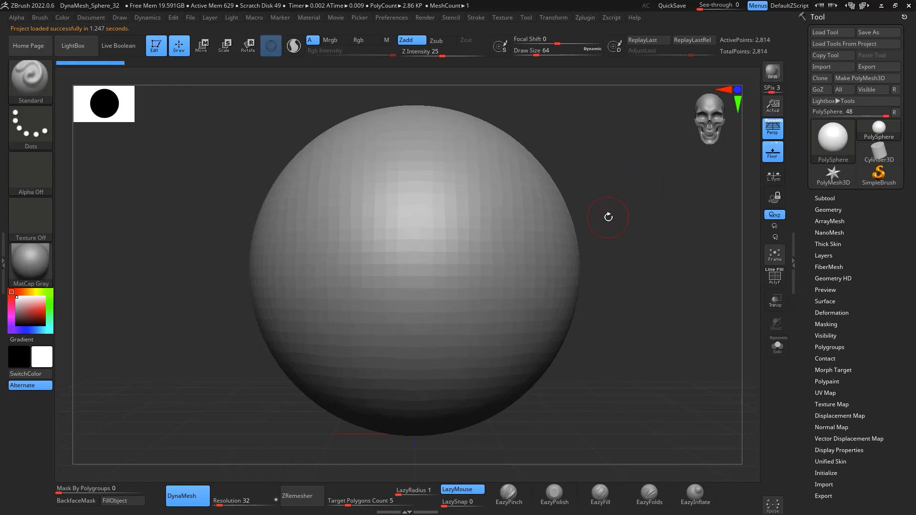
click(774, 131)
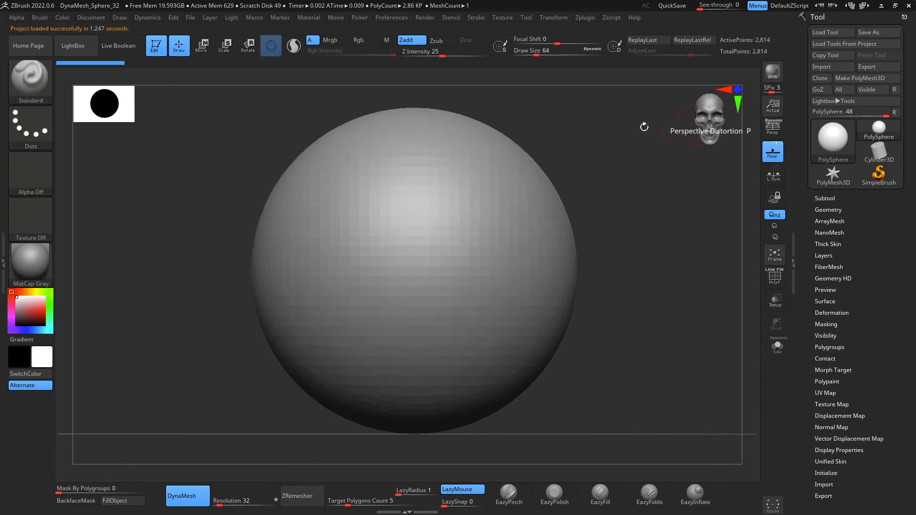
Step: Narrow the sphere's sides symmetrically with the Move brush at a draw size of about 508
right_click(576, 232)
drag(576, 241, 615, 248)
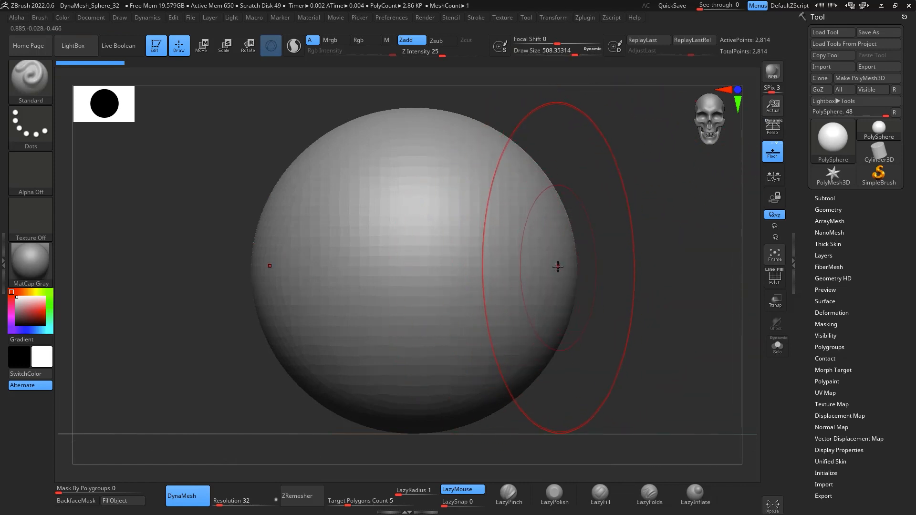
key(b)
key(m)
key(v)
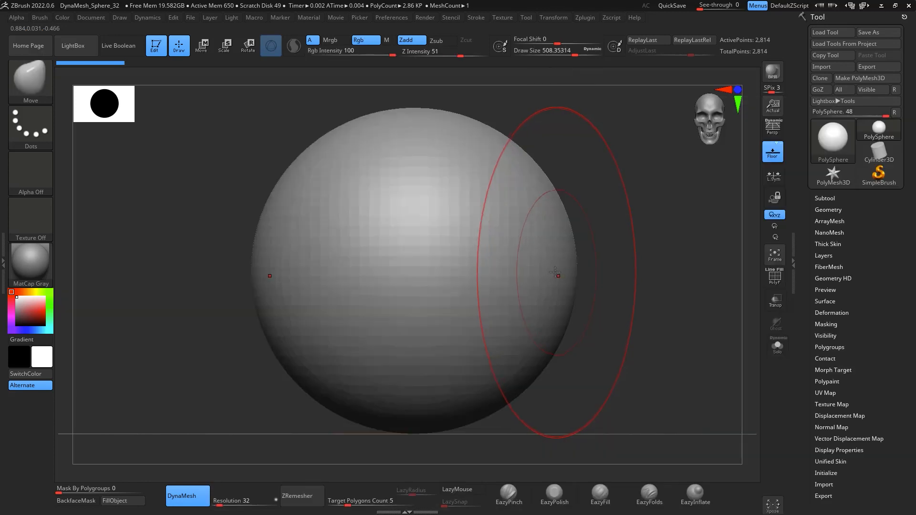
drag(569, 278, 549, 268)
drag(602, 272, 525, 277)
Step: In side view, pull the lower front down into a jaw and push the underside up behind it with the Move brush
mouse_move(668, 289)
mouse_down()
mouse_move(634, 293)
mouse_move(608, 263)
mouse_up()
mouse_move(310, 381)
mouse_down()
mouse_move(306, 456)
mouse_move(298, 452)
mouse_up()
drag(455, 424, 440, 385)
mouse_move(529, 363)
mouse_down()
mouse_move(521, 351)
mouse_move(462, 376)
mouse_up()
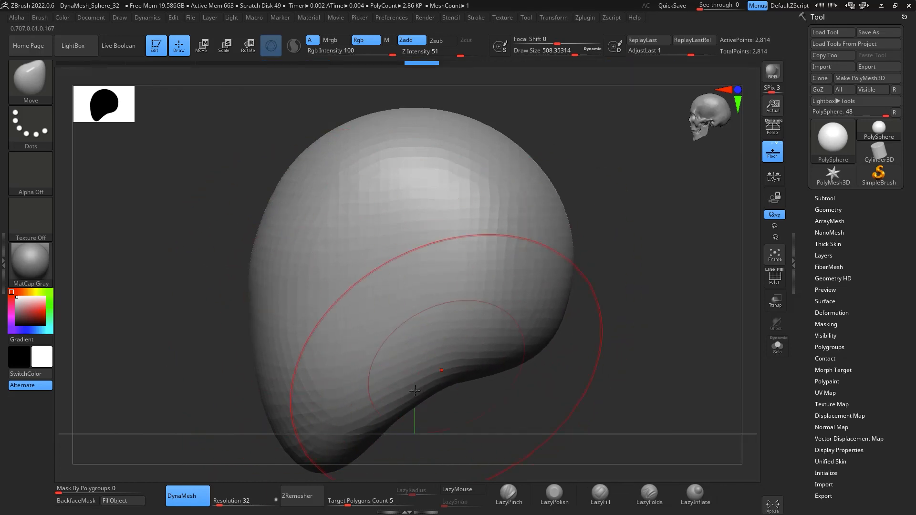
drag(361, 426, 368, 422)
drag(329, 458, 301, 431)
Step: Reduce the Move brush to about 257 and refine the chin and jaw underside, smoothing the front of the face
key(space)
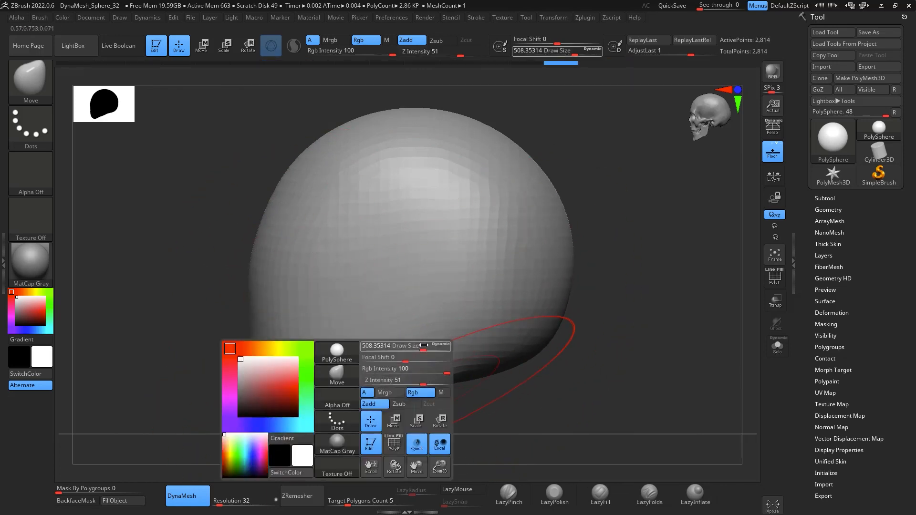
drag(423, 346, 405, 346)
drag(373, 408, 382, 404)
drag(311, 427, 324, 432)
drag(265, 397, 272, 399)
mouse_move(257, 299)
shift+mouse_down()
mouse_move(291, 415)
mouse_move(281, 200)
shift+mouse_up()
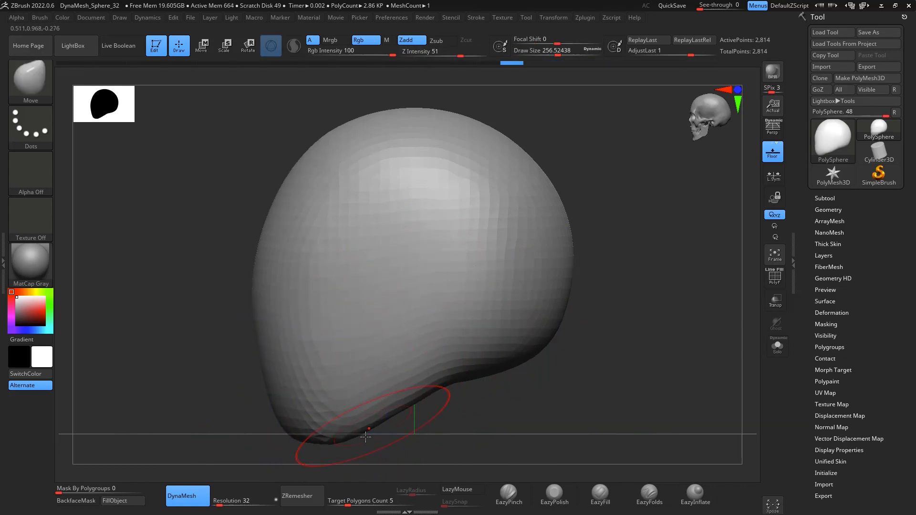
drag(370, 444, 404, 389)
mouse_move(477, 406)
mouse_down()
mouse_move(555, 344)
mouse_move(579, 271)
mouse_move(577, 323)
mouse_move(618, 300)
mouse_move(558, 339)
mouse_up()
Step: Hide the floor grid and, from below, shape the jawline into a curved horseshoe arch with the Move brush
alt+drag(553, 372, 731, 180)
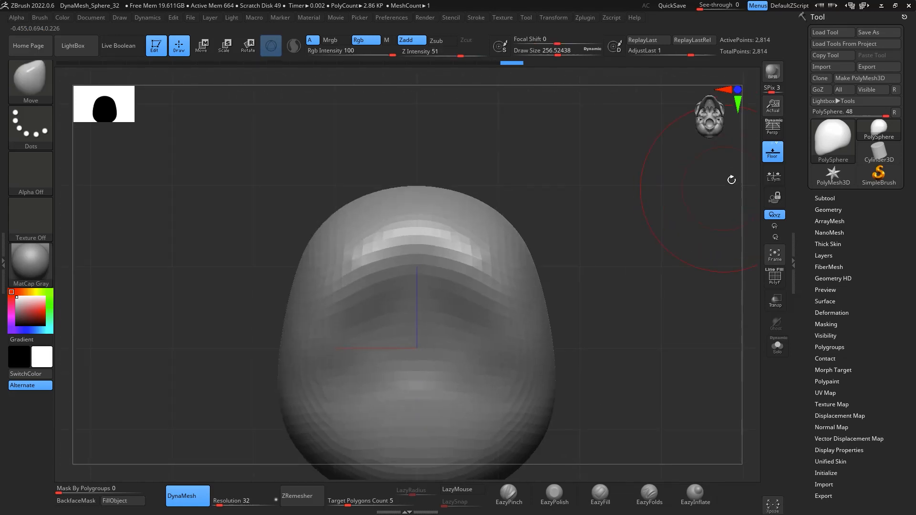
click(772, 159)
alt+drag(628, 292, 641, 334)
drag(473, 306, 473, 267)
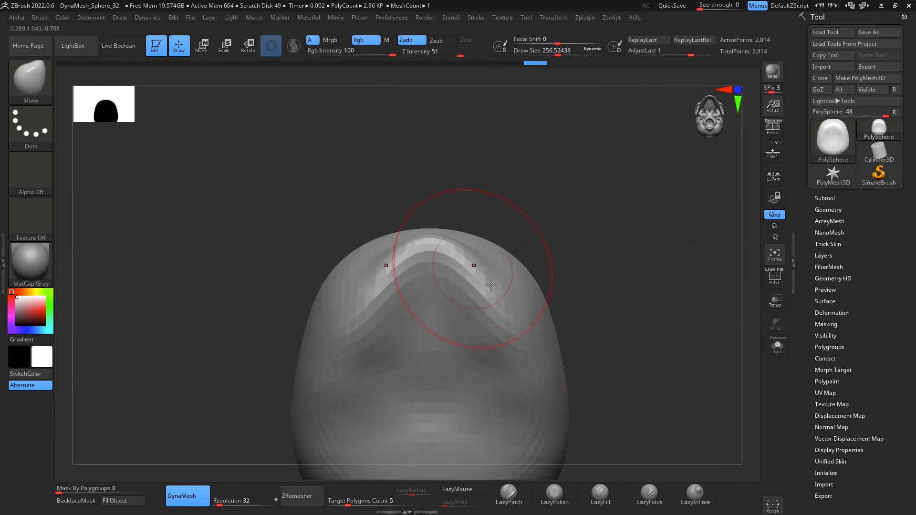
drag(533, 368, 531, 351)
drag(487, 295, 492, 284)
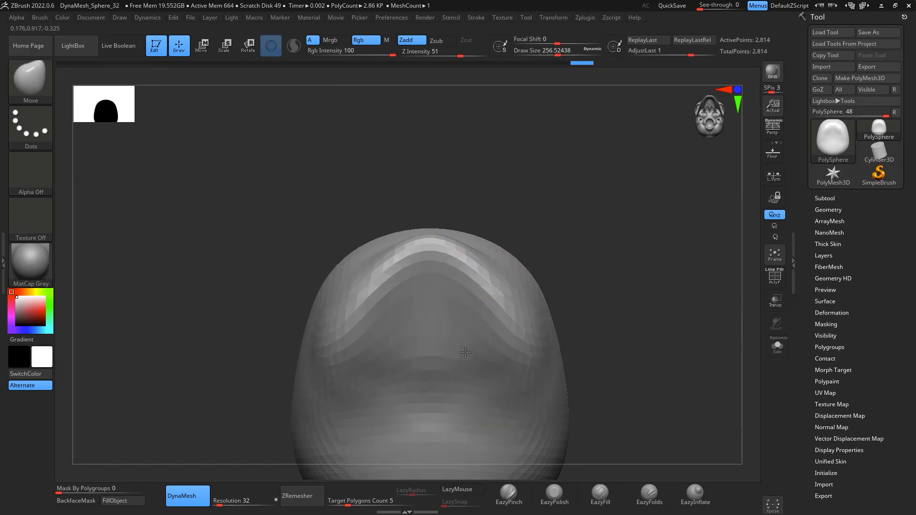
mouse_move(465, 352)
mouse_down()
mouse_move(464, 341)
mouse_move(462, 357)
mouse_up()
drag(537, 365, 535, 352)
Step: Smooth the lower face and jaw corners, and flatten the jaw sides with EazyPolish at a draw size of about 223
mouse_move(615, 291)
mouse_down()
mouse_move(627, 362)
mouse_move(607, 355)
mouse_up()
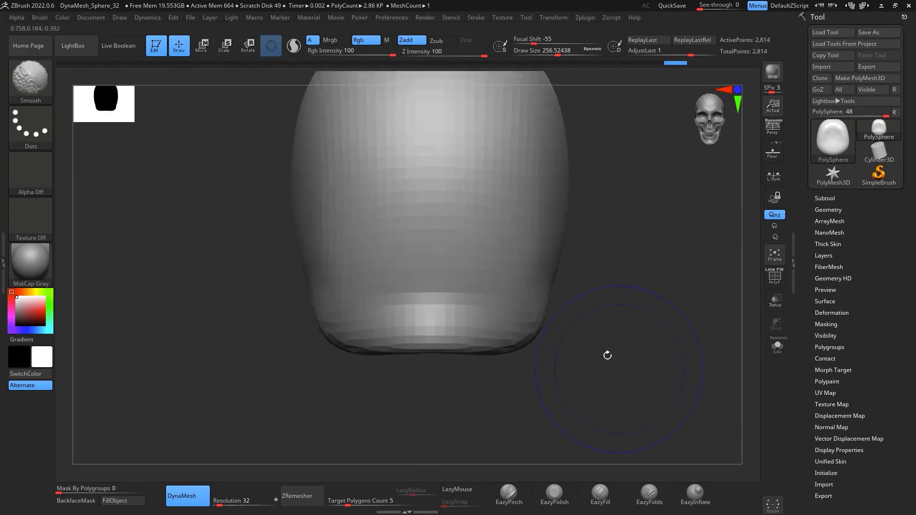
shift+drag(538, 336, 477, 251)
drag(665, 293, 621, 301)
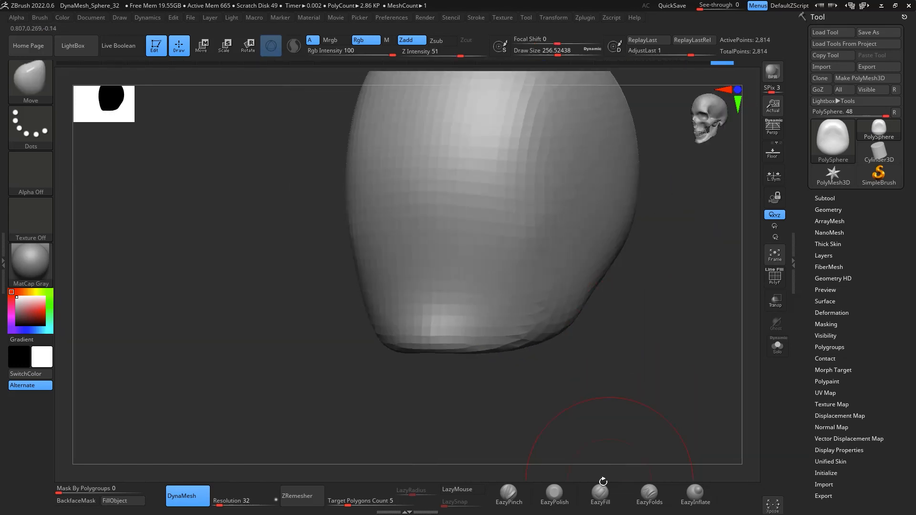
click(555, 494)
alt+drag(616, 380, 603, 415)
drag(602, 415, 576, 345)
key(space)
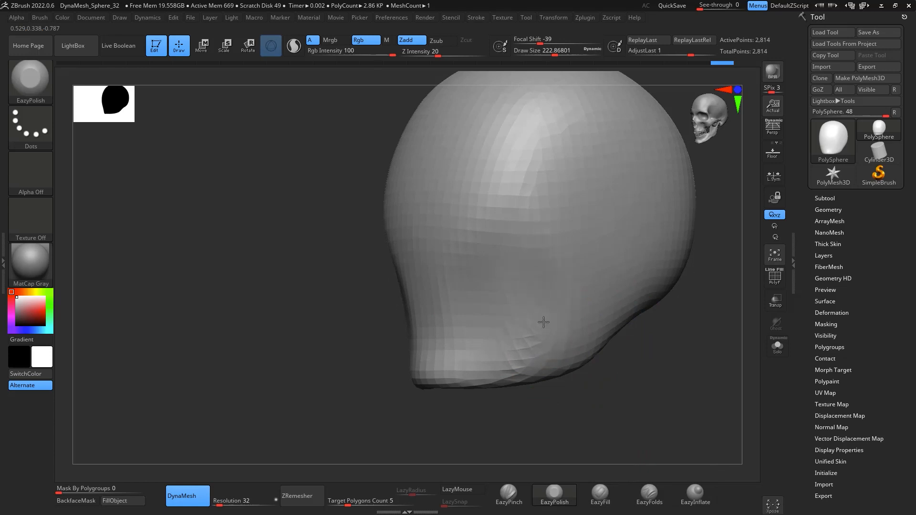
shift+drag(580, 404, 597, 409)
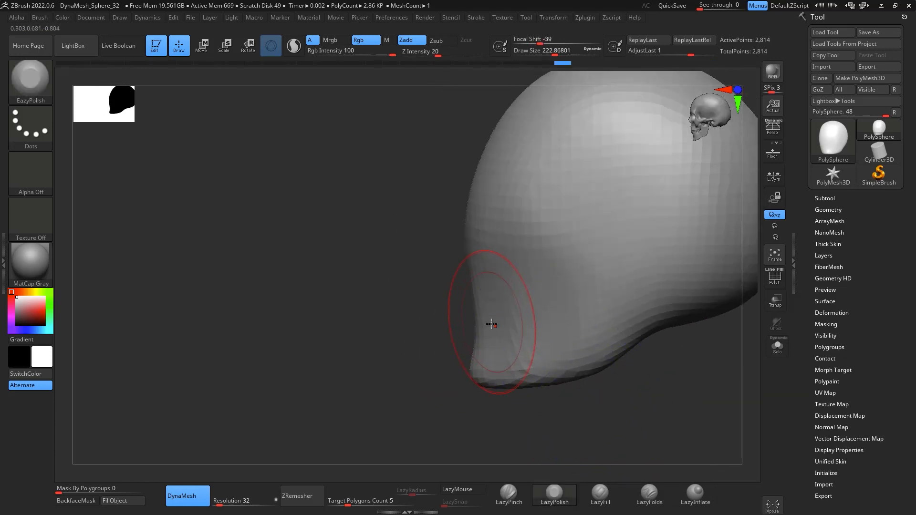
Step: Pull the sunken face profile forward with the Move brush at a draw size of about 318
key(b)
key(m)
key(v)
key(space)
drag(501, 320, 516, 320)
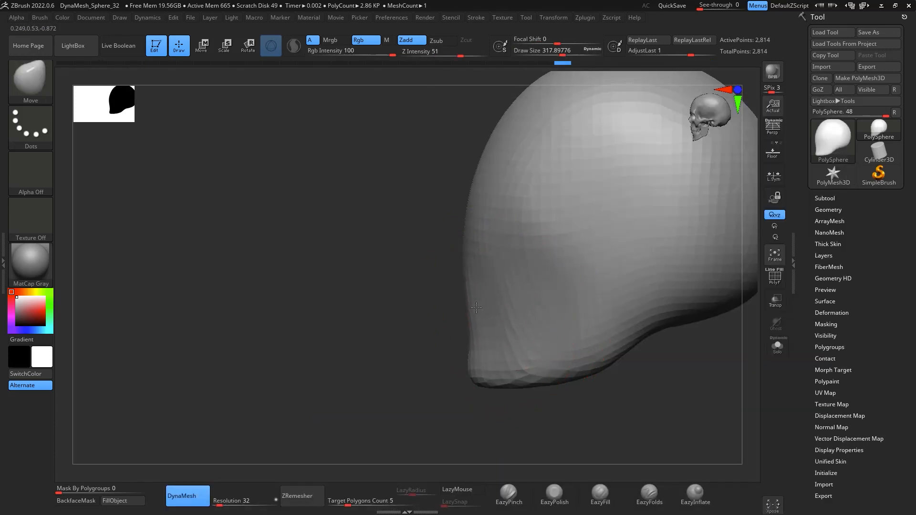
Step: Enlarge the Move brush to about 585 and adjust the forehead and lower face profile
mouse_move(627, 384)
mouse_down()
mouse_move(599, 327)
mouse_move(644, 305)
mouse_up()
key(space)
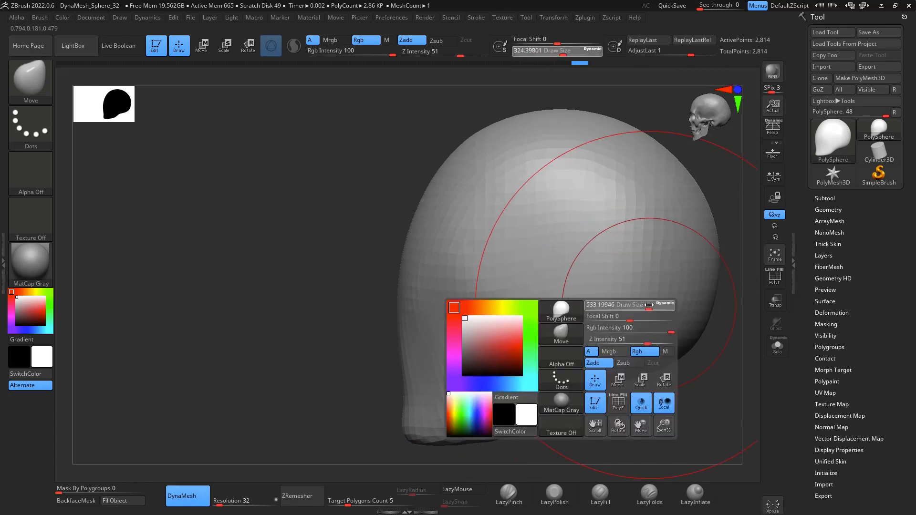
drag(499, 207, 449, 204)
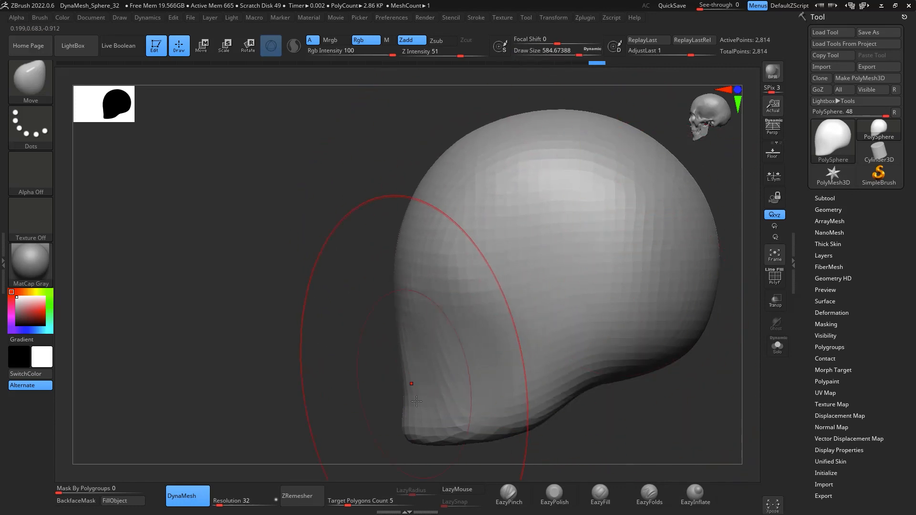
drag(411, 386, 419, 416)
Step: Reduce the Move brush to 445 and reshape the front of the chin and the back and base of the skull
key(space)
drag(454, 346, 446, 344)
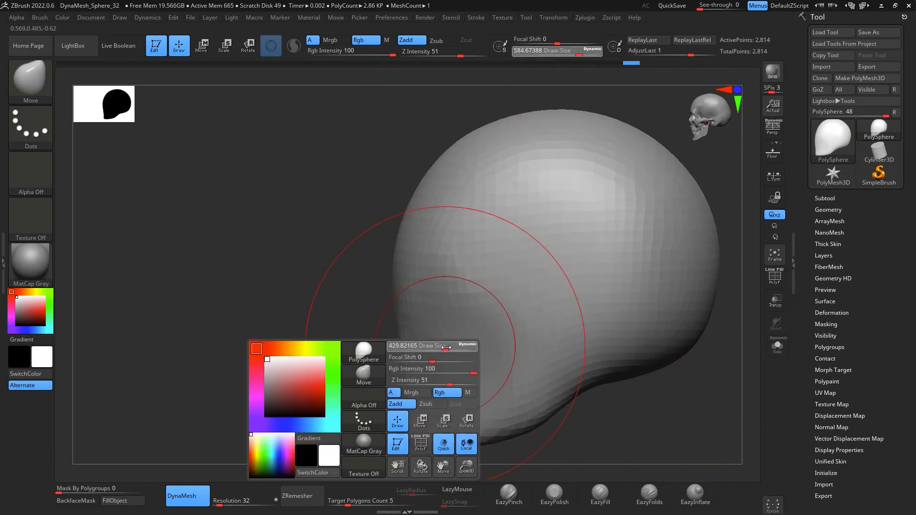
drag(410, 390, 416, 383)
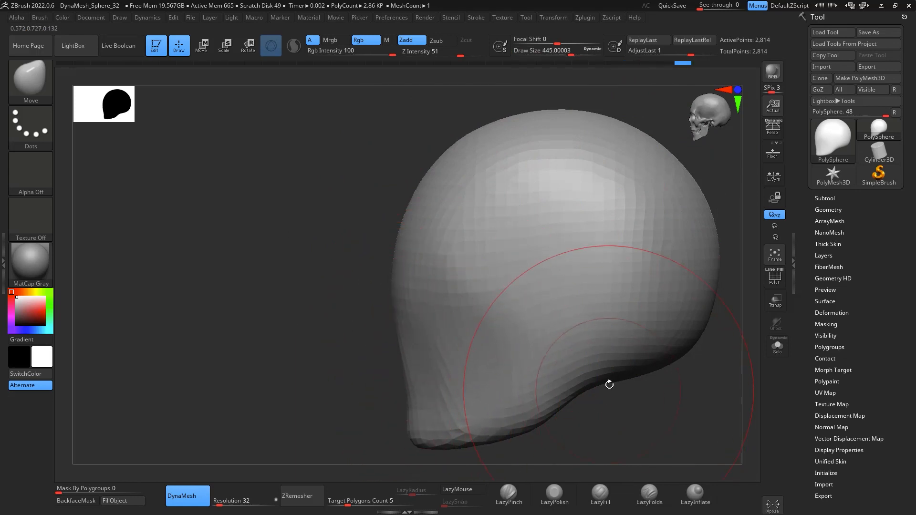
drag(609, 385, 675, 343)
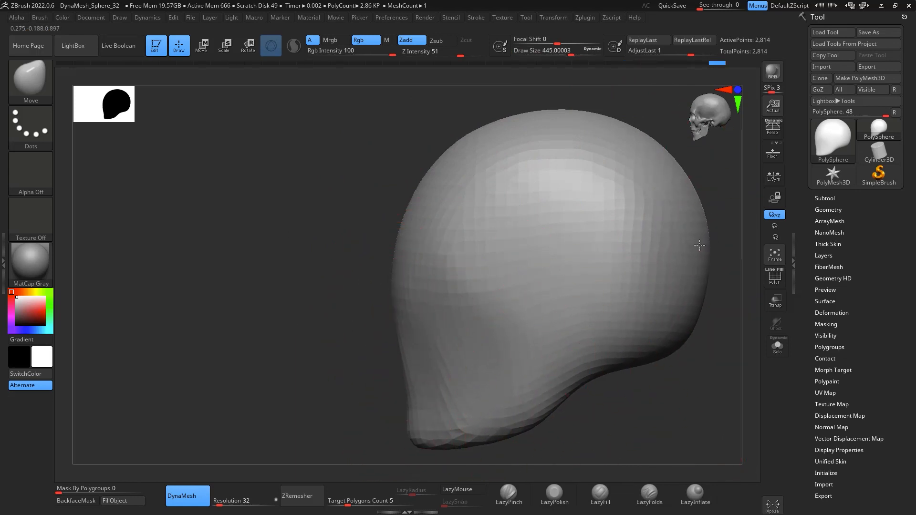
drag(699, 245, 695, 246)
drag(515, 425, 529, 417)
Step: Reduce the Move brush to about 257 and refine the chin and the underside where jaw meets skull
key(space)
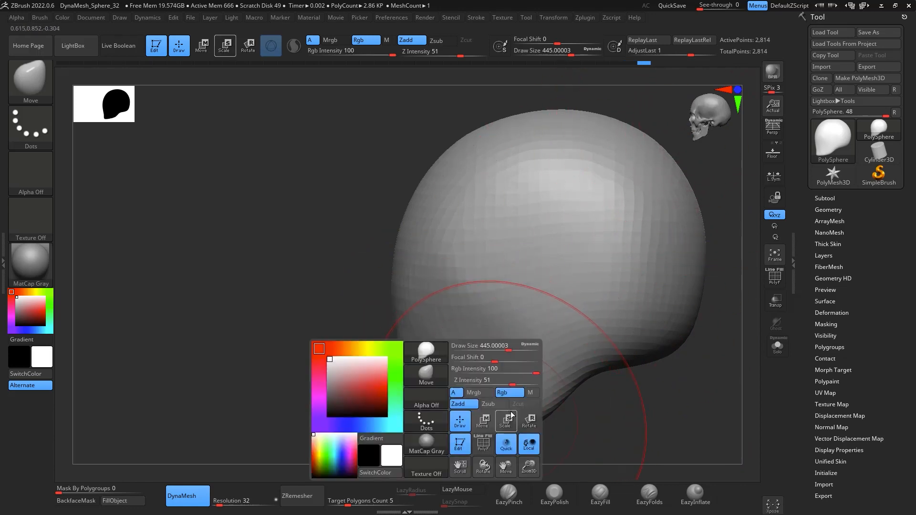
drag(506, 349, 477, 349)
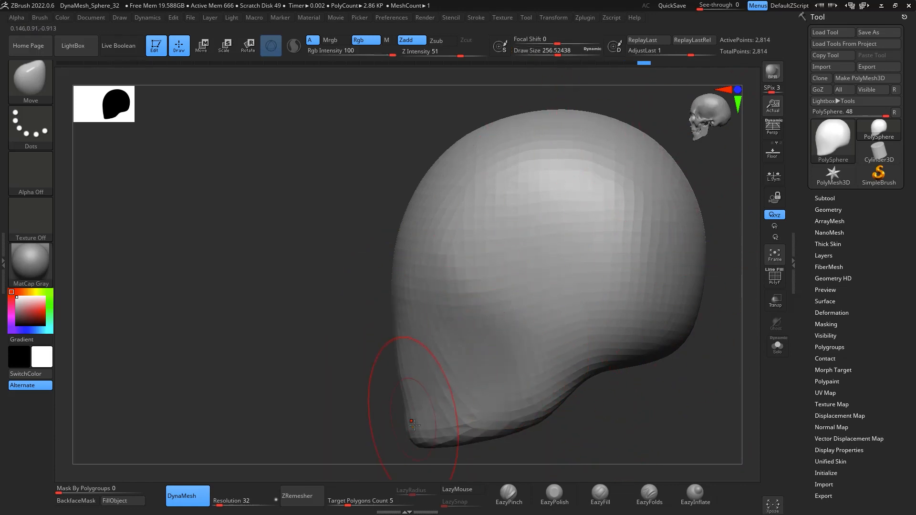
drag(577, 376, 576, 377)
Step: Smooth the cheeks, jaw and sides of the head
mouse_move(580, 399)
mouse_down()
mouse_move(625, 417)
mouse_move(638, 390)
mouse_up()
shift+drag(560, 305, 402, 395)
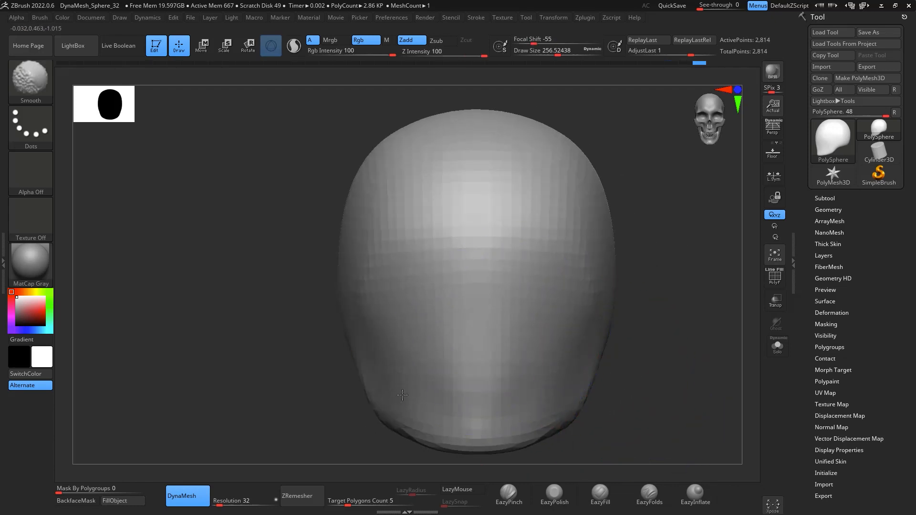
shift+drag(574, 320, 583, 324)
mouse_move(637, 334)
mouse_down()
mouse_move(691, 327)
mouse_move(667, 322)
mouse_up()
shift+drag(570, 320, 548, 253)
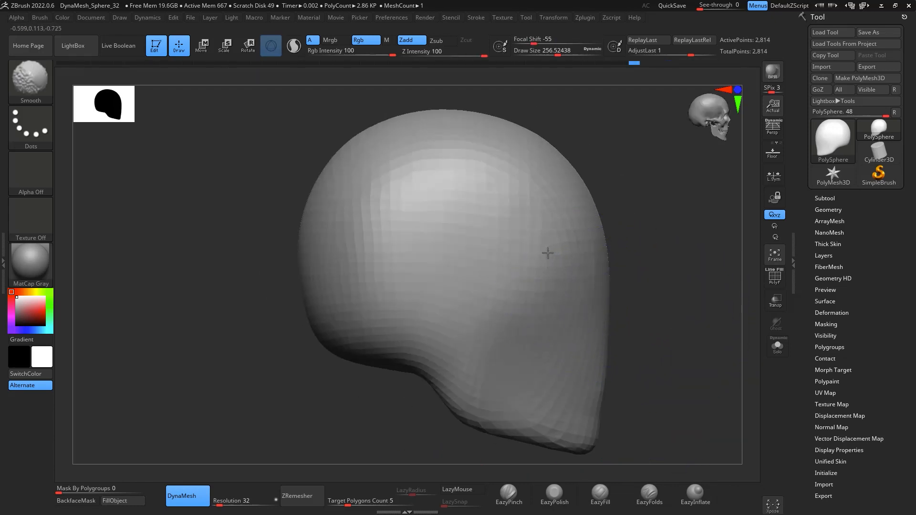
Step: Flatten the temples with the EazyPolish brush at a draw size of about 286
drag(670, 341, 515, 445)
click(553, 493)
drag(661, 410, 604, 393)
key(s)
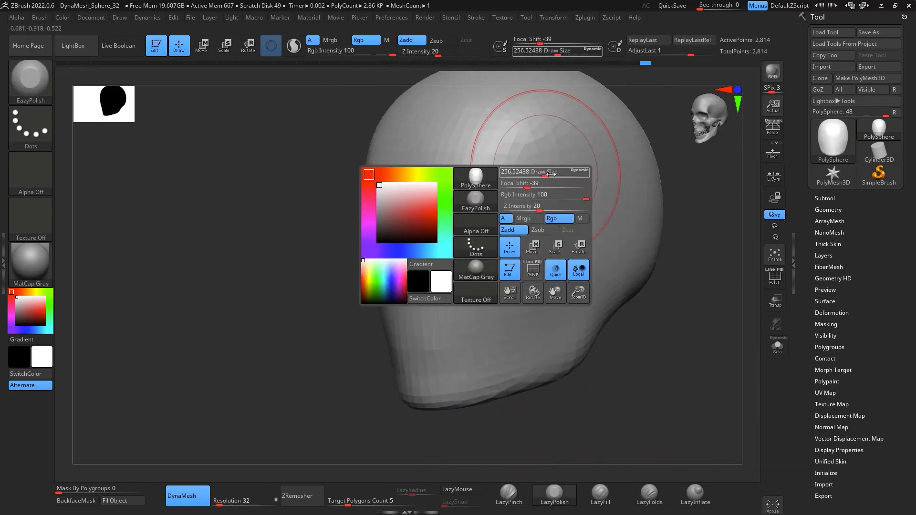
drag(545, 174, 555, 146)
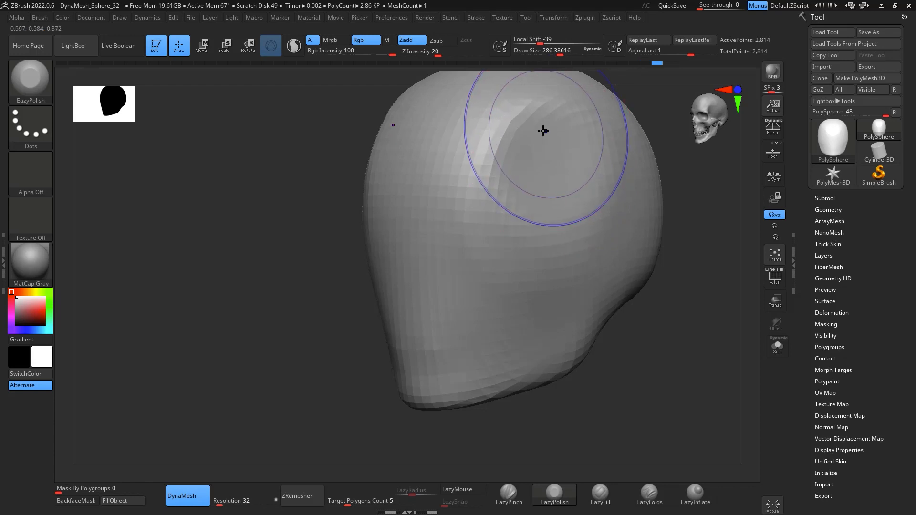
Step: Smooth the flattened temples and blend them into the sides of the head
shift+drag(532, 239, 599, 215)
shift+drag(683, 325, 729, 334)
shift+drag(549, 138, 562, 209)
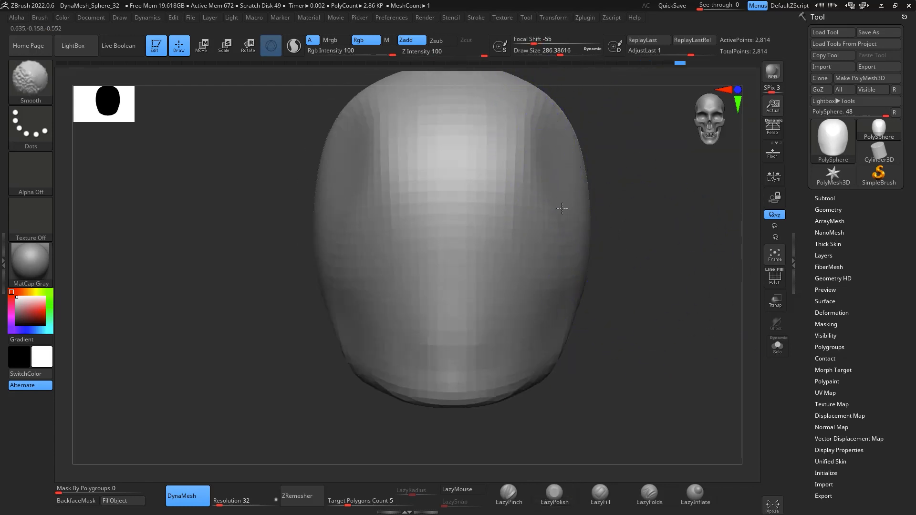
mouse_move(660, 358)
mouse_down()
mouse_move(714, 351)
mouse_move(530, 385)
mouse_move(655, 359)
mouse_move(532, 313)
mouse_up()
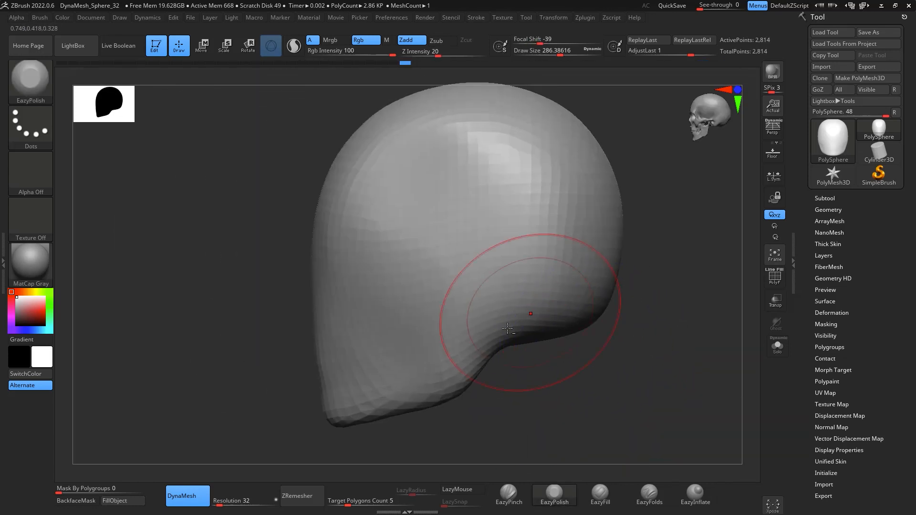
Step: Append a Cylinder3D as a new subtool
mouse_move(604, 356)
mouse_down()
mouse_move(648, 388)
mouse_move(636, 381)
mouse_move(692, 355)
mouse_up()
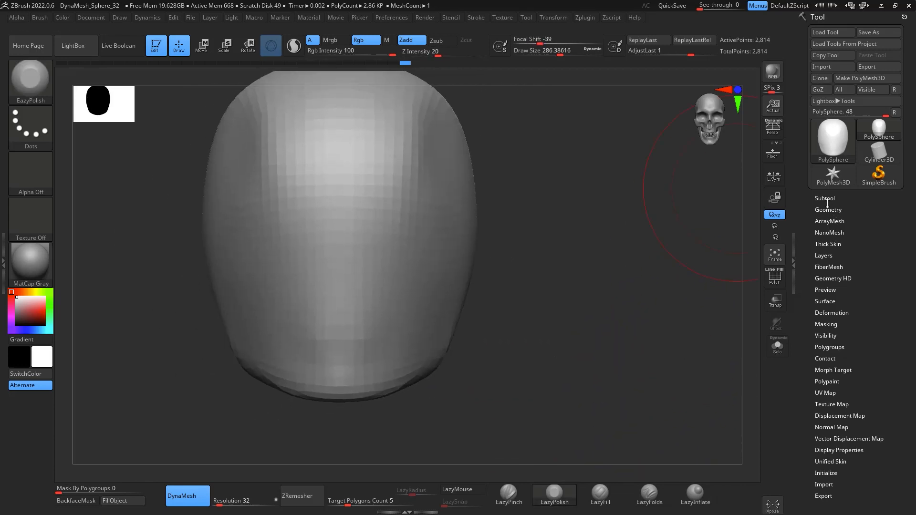
click(841, 196)
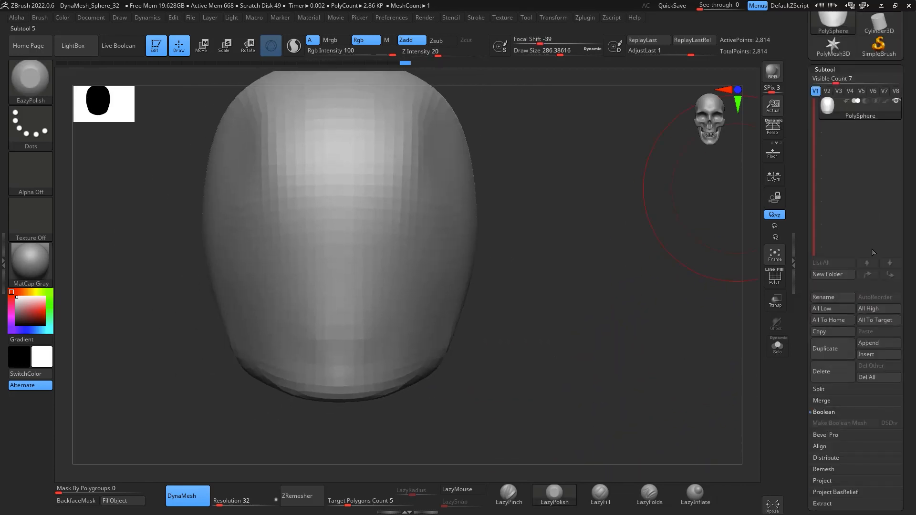
click(883, 342)
click(644, 315)
drag(651, 370, 606, 372)
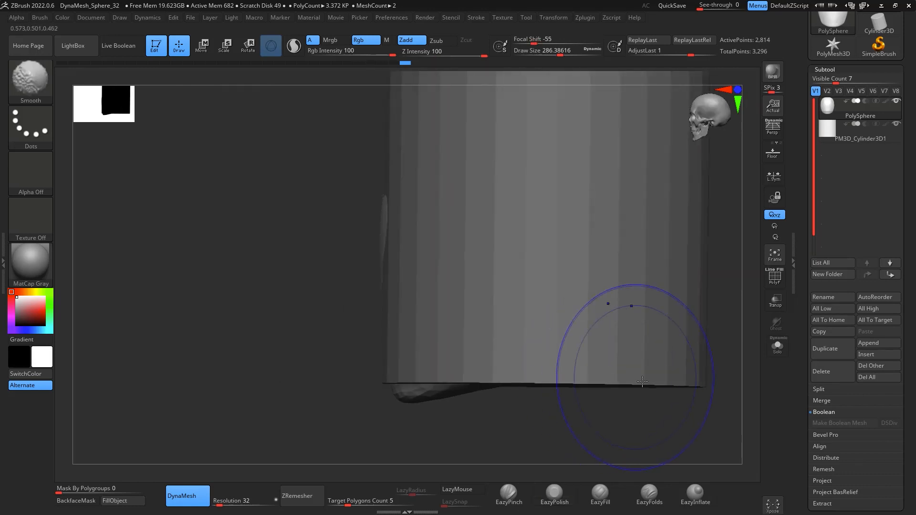
Step: Select the cylinder subtool, scale it down and move it beneath the back of the skull as a neck
shift+drag(715, 286, 735, 265)
alt+click(667, 315)
alt+drag(721, 385, 691, 357)
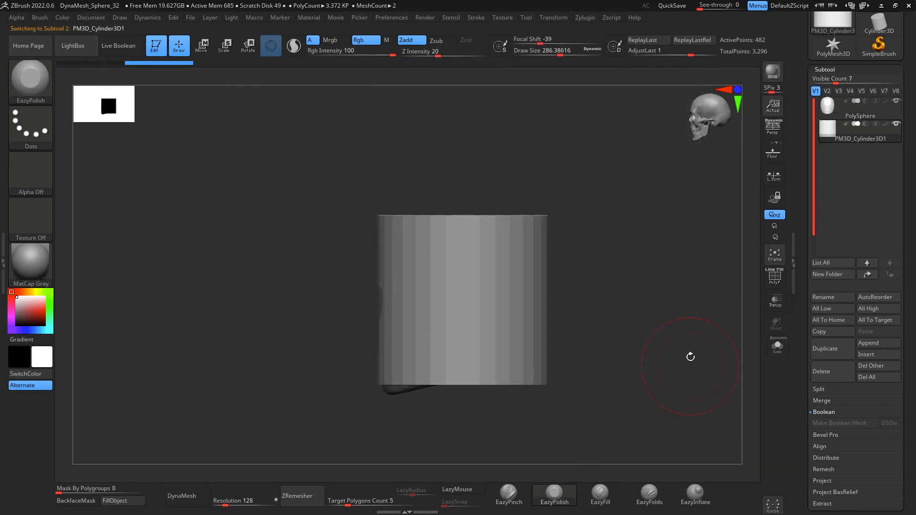
key(r)
drag(468, 301, 437, 309)
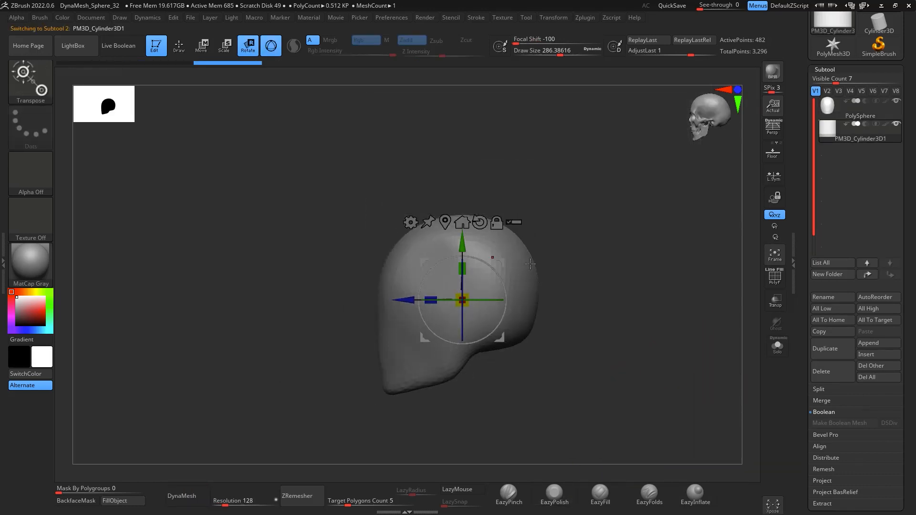
alt+drag(594, 330, 624, 354)
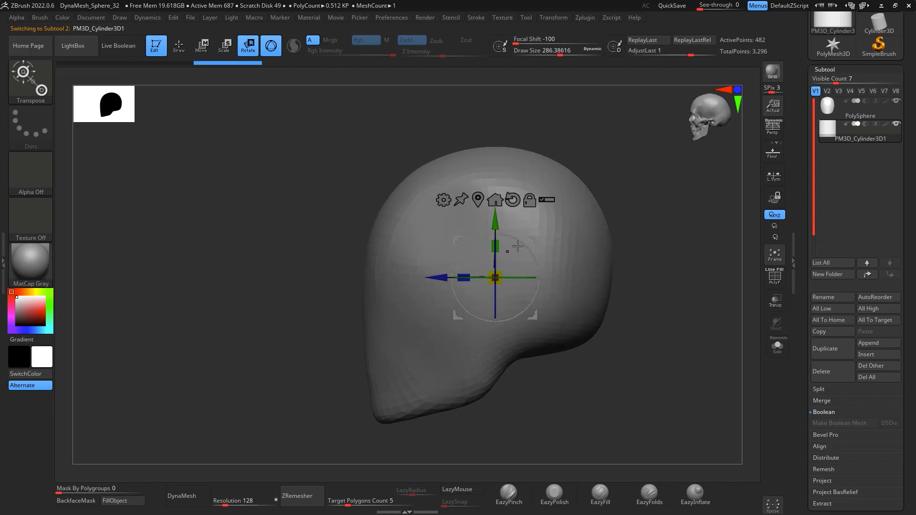
drag(495, 276, 537, 263)
alt+drag(640, 361, 647, 288)
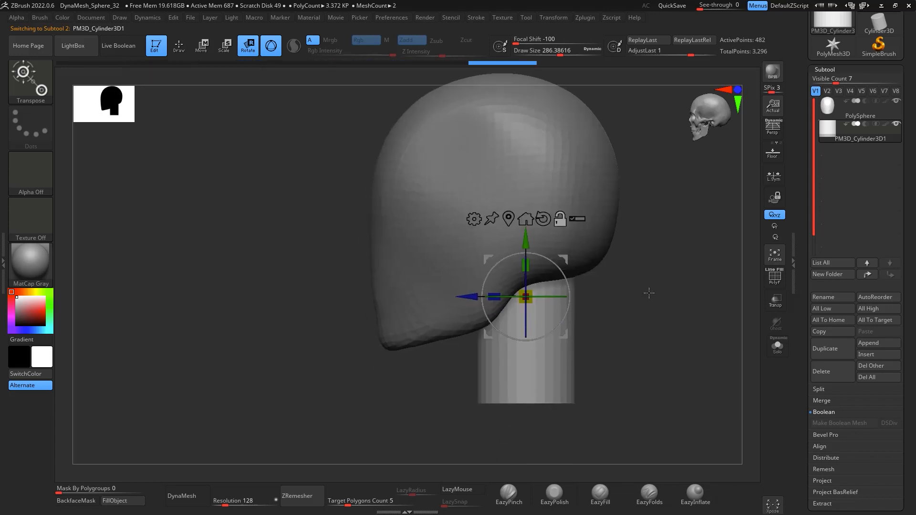
Step: Tilt the cylinder neck so it slants back beneath the skull and return to draw mode
drag(569, 297, 526, 303)
mouse_move(632, 300)
mouse_down()
mouse_move(679, 300)
mouse_move(631, 302)
mouse_move(679, 314)
mouse_move(625, 316)
mouse_move(654, 353)
mouse_up()
key(q)
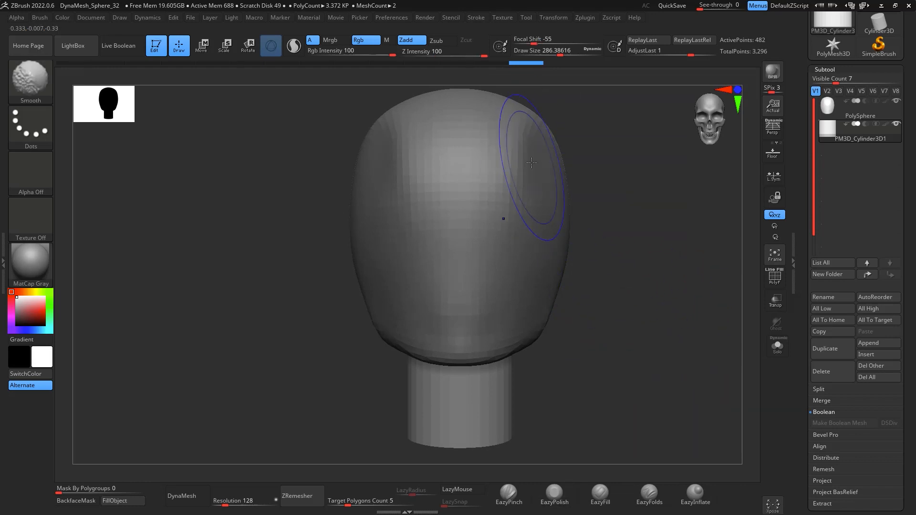
Step: Select the head subtool and push in the sides of the face and jaw with the Move brush at a draw size of about 372
click(830, 107)
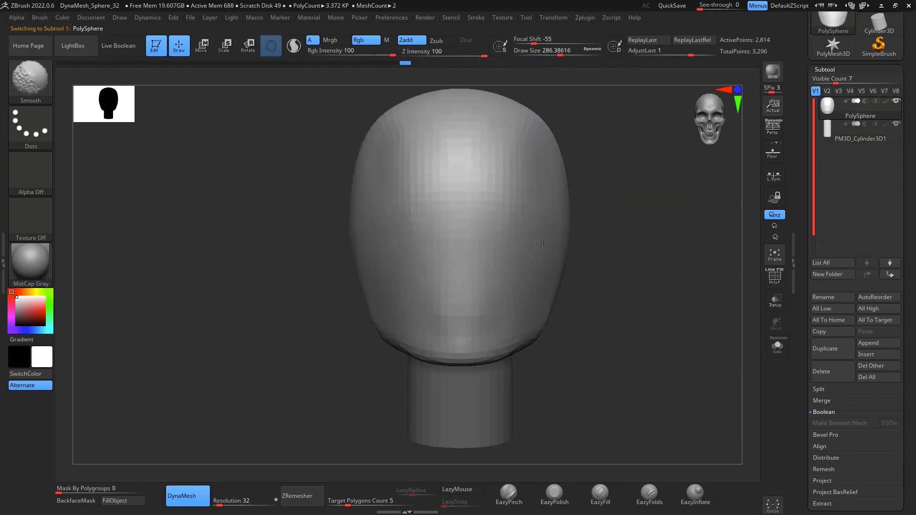
drag(640, 221, 566, 240)
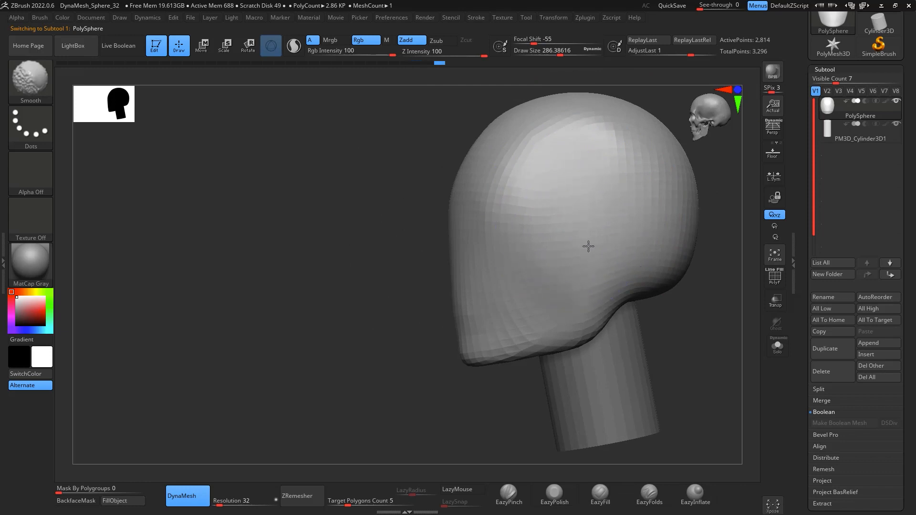
shift+drag(705, 286, 731, 321)
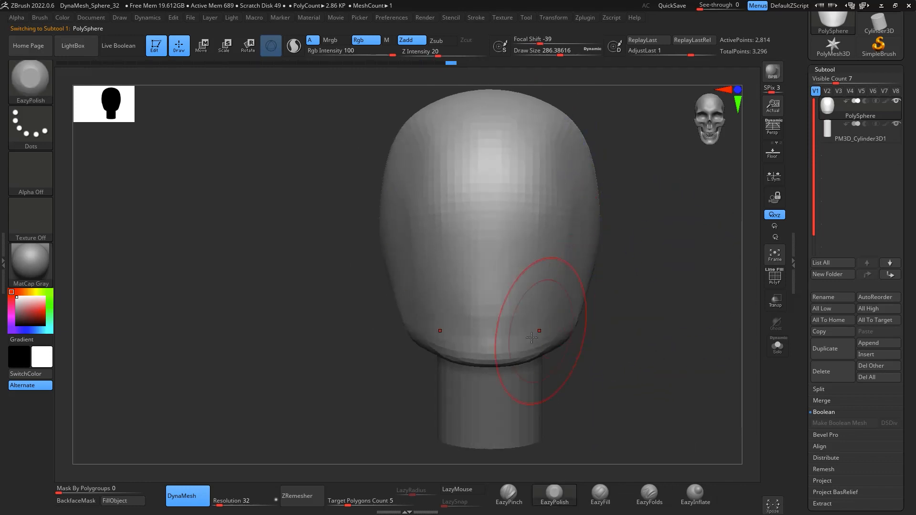
key(b)
key(m)
key(v)
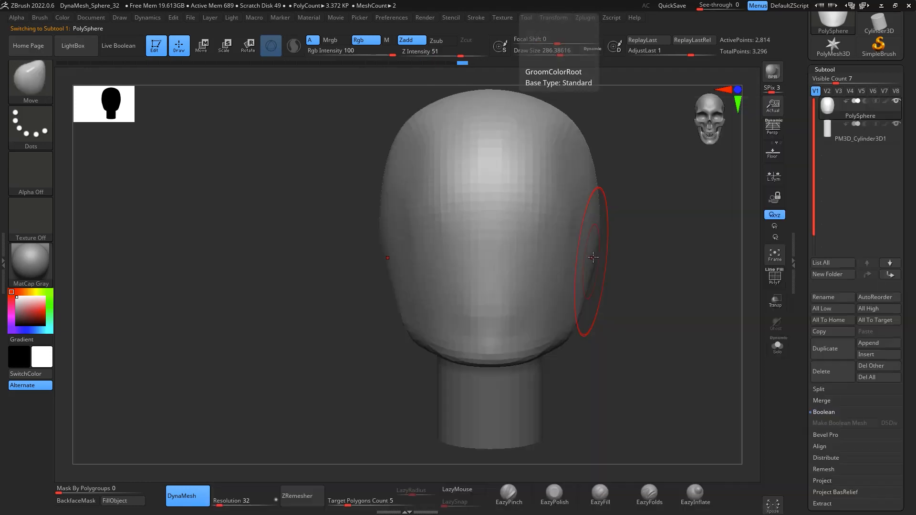
key(space)
drag(593, 254, 596, 242)
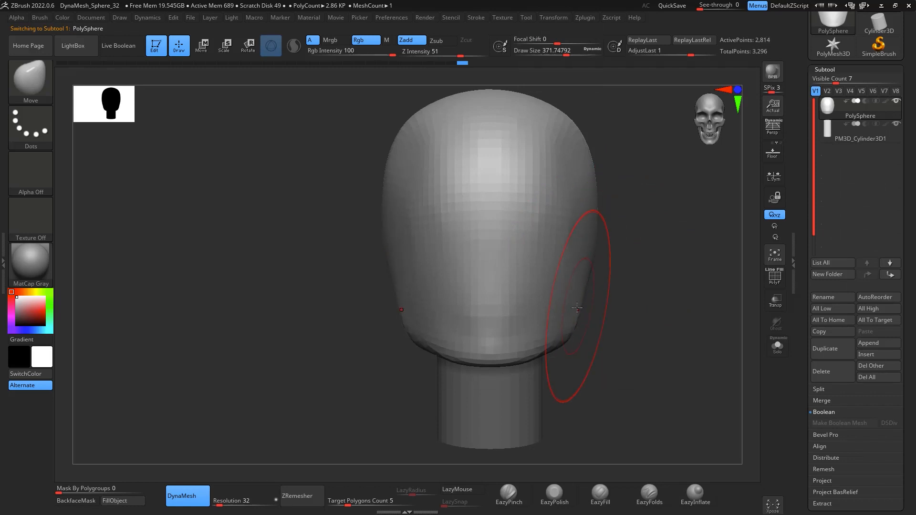
drag(525, 345, 513, 347)
Step: Fill out the underside of the jaw around the neck with EazyFill and EazyInflate at a draw size of about 197
mouse_move(632, 342)
mouse_down()
mouse_move(539, 345)
mouse_move(558, 361)
mouse_up()
mouse_move(548, 399)
mouse_down()
mouse_move(573, 414)
mouse_move(642, 353)
mouse_move(665, 252)
mouse_move(650, 221)
mouse_move(644, 226)
mouse_up()
drag(639, 305, 632, 257)
click(600, 496)
mouse_move(498, 343)
mouse_down()
mouse_move(494, 350)
mouse_move(535, 344)
mouse_move(518, 344)
mouse_up()
key(ctrl+z)
key(space)
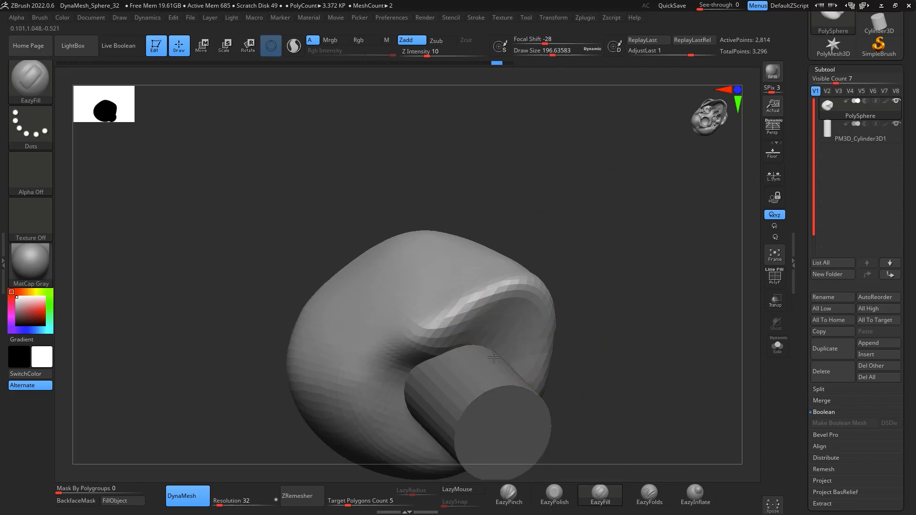
click(689, 492)
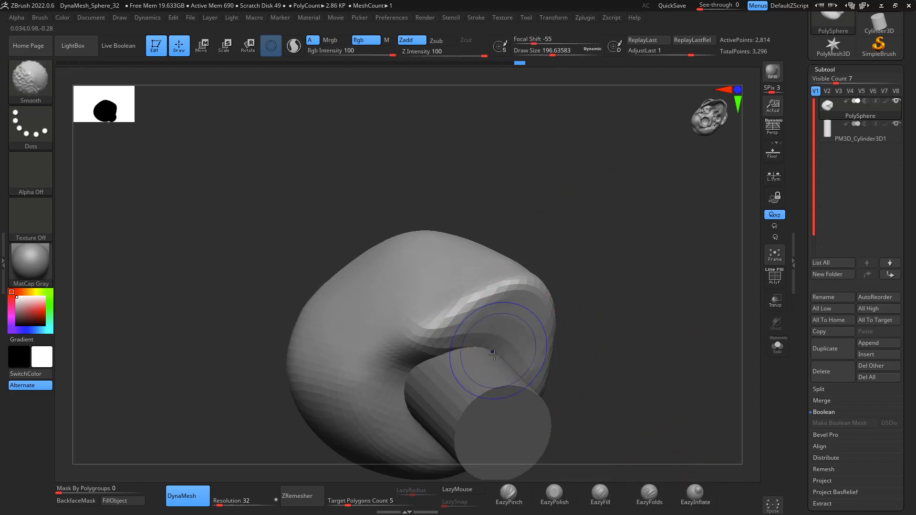
Step: Remesh the head with DynaMesh at a resolution of 32 and smooth the side of the face
drag(632, 282, 682, 374)
mouse_move(694, 210)
ctrl+mouse_down()
mouse_move(671, 324)
mouse_move(579, 308)
ctrl+mouse_up()
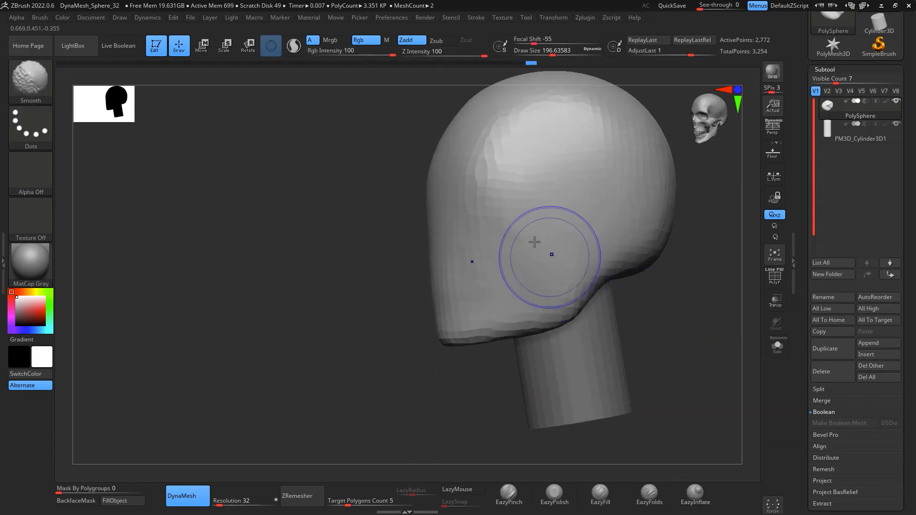
shift+drag(533, 241, 527, 288)
alt+drag(664, 290, 618, 313)
Step: Set the DynaMesh resolution to 128 and smooth the front and sides of the head
click(248, 500)
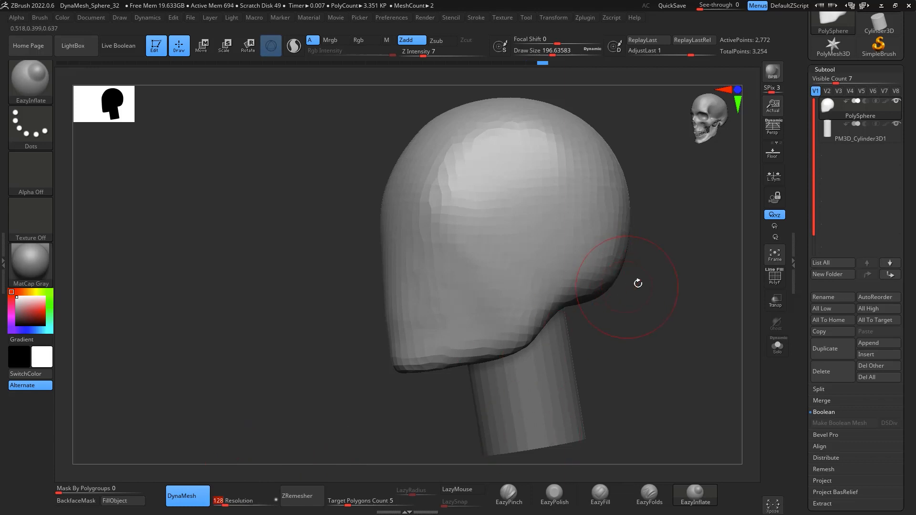
mouse_move(652, 317)
shift+mouse_down()
mouse_move(685, 320)
mouse_move(491, 230)
shift+mouse_up()
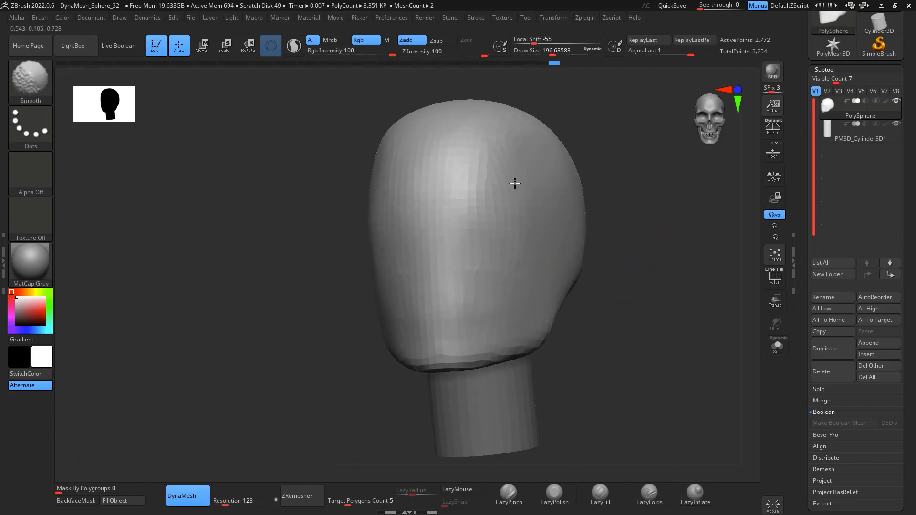
mouse_move(660, 322)
shift+mouse_down()
mouse_move(676, 329)
mouse_move(669, 358)
mouse_move(666, 324)
shift+mouse_up()
mouse_move(667, 328)
mouse_down()
mouse_move(613, 333)
mouse_move(595, 258)
mouse_up()
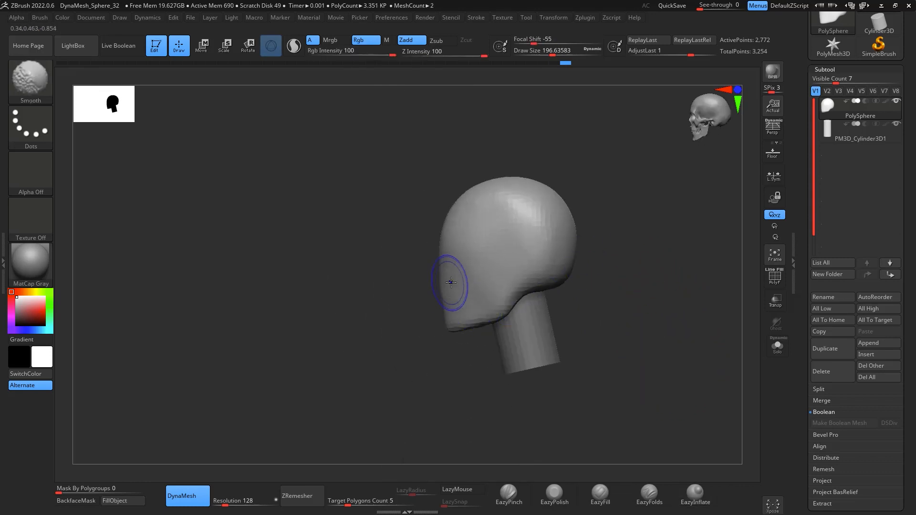
mouse_move(647, 302)
alt+mouse_down()
mouse_move(627, 328)
mouse_move(628, 288)
mouse_move(654, 376)
mouse_move(583, 362)
alt+mouse_up()
Step: Remesh the head with DynaMesh at a resolution of 256 and smooth its whole surface
drag(235, 497, 235, 496)
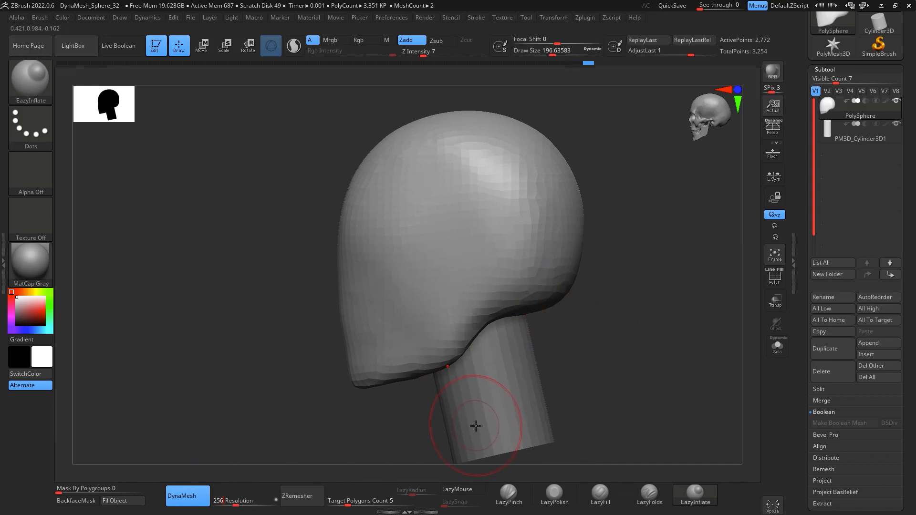
ctrl+click(620, 250)
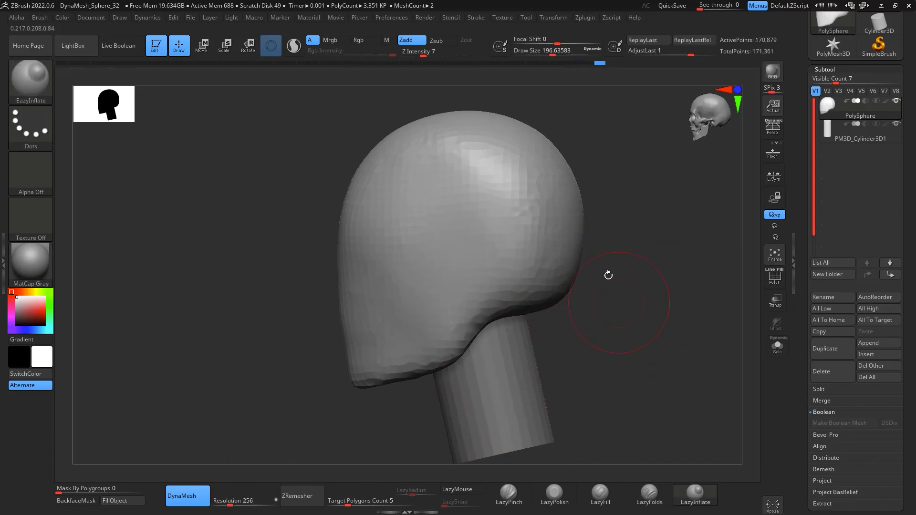
key(shift)
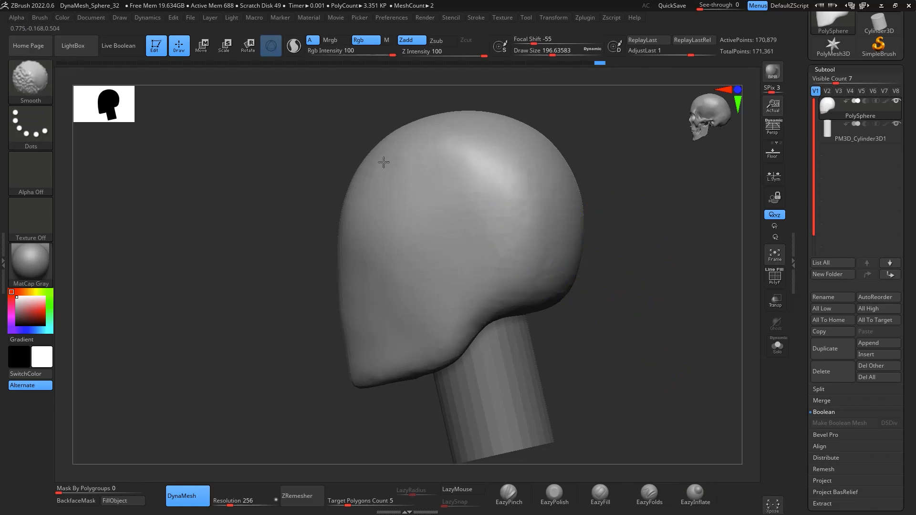
shift+drag(392, 249, 410, 290)
shift+drag(603, 286, 687, 288)
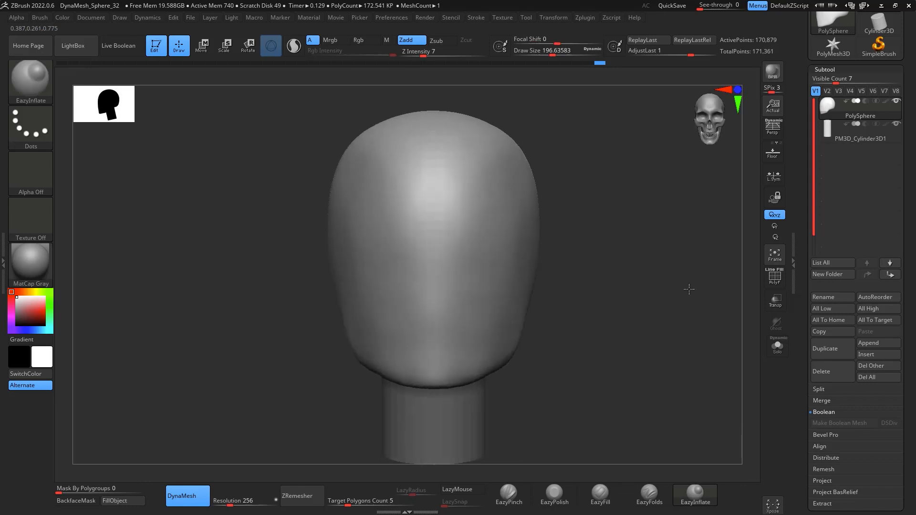
shift+drag(486, 281, 469, 298)
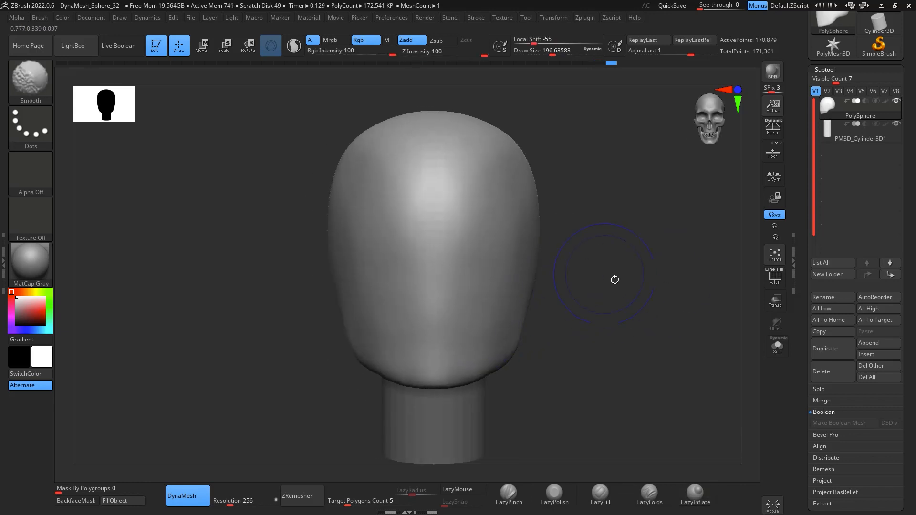
Step: Carve a brow line and a shorter nose-base crease across the face with DamStandard at a draw size of about 197
mouse_move(615, 280)
mouse_down()
mouse_move(691, 284)
mouse_move(650, 286)
mouse_move(679, 220)
mouse_move(667, 260)
mouse_up()
key(b)
key(d)
key(s)
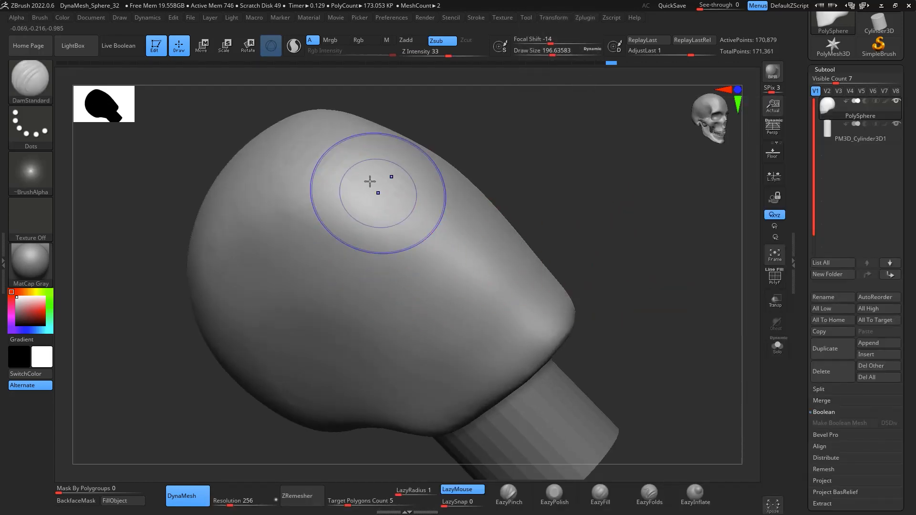
mouse_move(350, 167)
shift+mouse_down()
mouse_move(335, 205)
mouse_move(405, 227)
shift+mouse_up()
mouse_move(456, 179)
mouse_down()
mouse_move(382, 293)
mouse_move(348, 319)
mouse_up()
drag(627, 157, 637, 295)
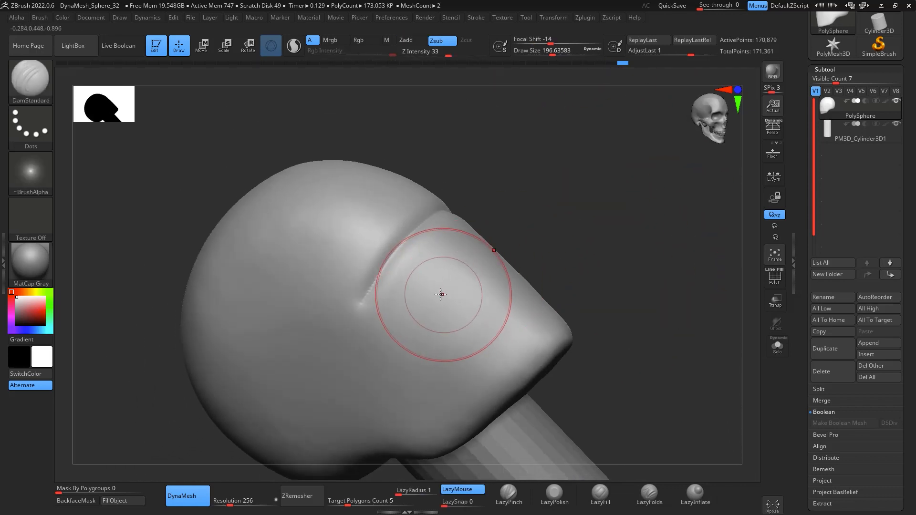
drag(475, 277, 512, 248)
mouse_move(668, 245)
mouse_down()
mouse_move(607, 265)
mouse_move(711, 239)
mouse_up()
Step: Carve a short mouth line below the nose crease with DamStandard at a draw size of about 65
key(space)
drag(583, 297, 560, 300)
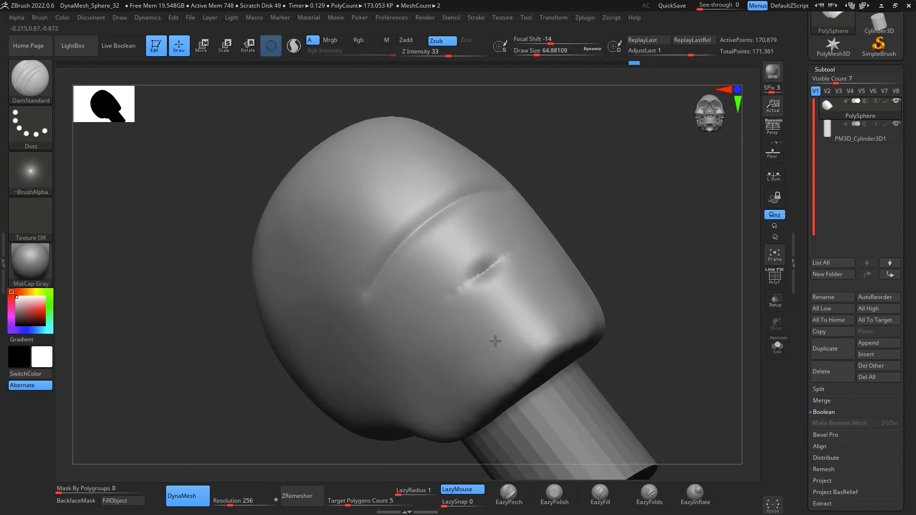
drag(505, 329, 504, 330)
key(ctrl+z)
mouse_move(658, 256)
mouse_down()
mouse_move(681, 289)
mouse_move(639, 267)
mouse_move(671, 280)
mouse_up()
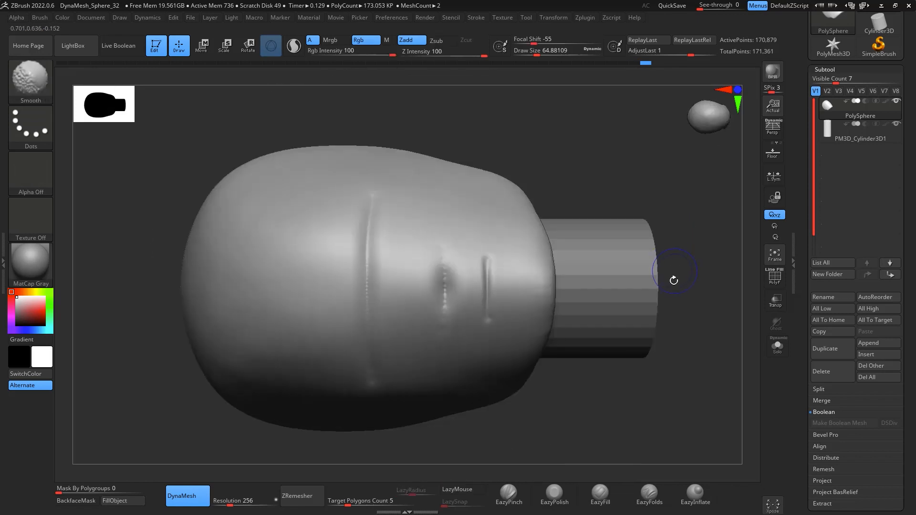
Step: Hollow out both eye sockets beneath the brow line with ClayBuildup at a draw size of about 80
drag(658, 405, 702, 313)
mouse_move(656, 265)
mouse_down()
mouse_move(672, 262)
mouse_move(681, 310)
mouse_move(663, 280)
mouse_move(703, 266)
mouse_move(666, 253)
mouse_move(686, 272)
mouse_up()
key(b)
key(c)
key(b)
key(space)
drag(589, 300, 587, 301)
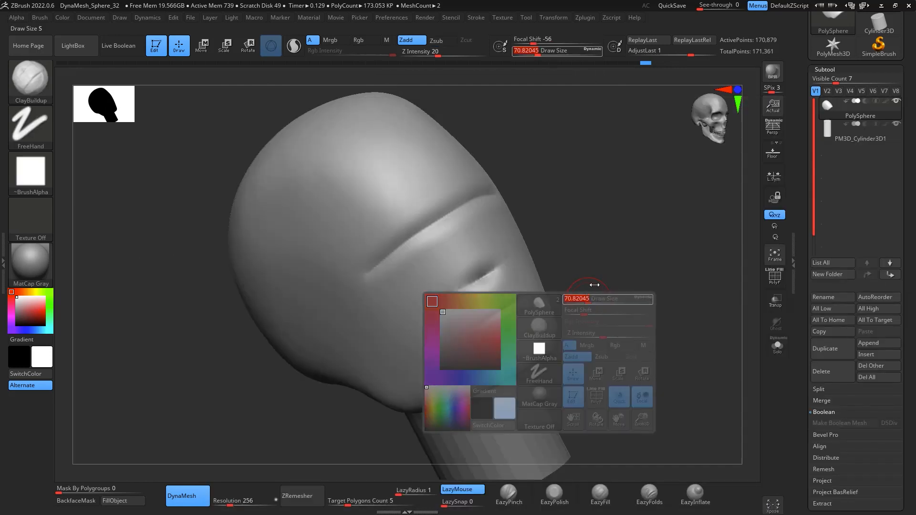
alt+drag(634, 259, 692, 261)
key(space)
drag(480, 253, 483, 253)
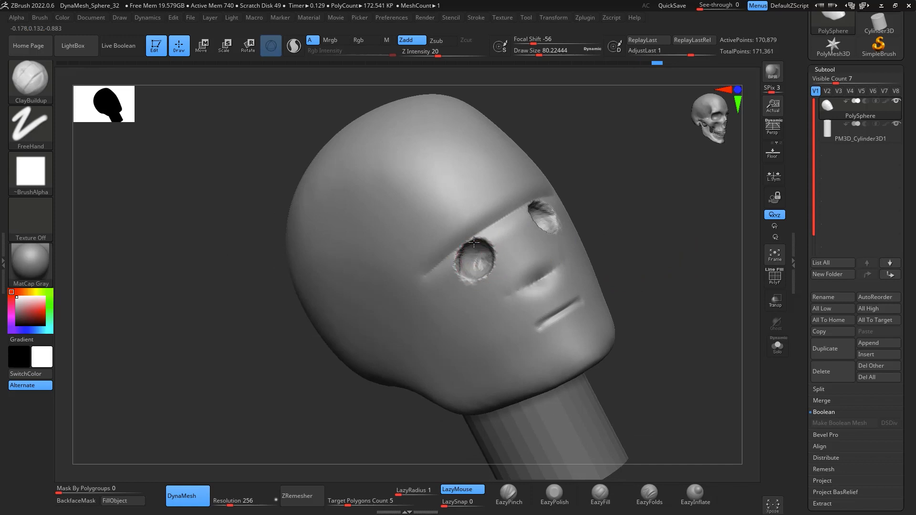
drag(478, 270, 479, 285)
Step: Smooth the rough edges and floors of the eye sockets
shift+drag(504, 242, 509, 251)
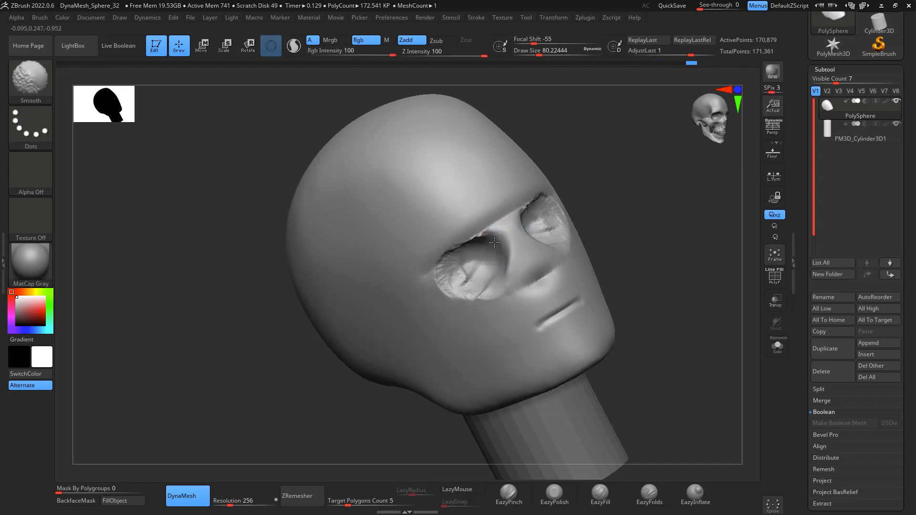
shift+drag(453, 304, 506, 269)
shift+drag(660, 223, 693, 240)
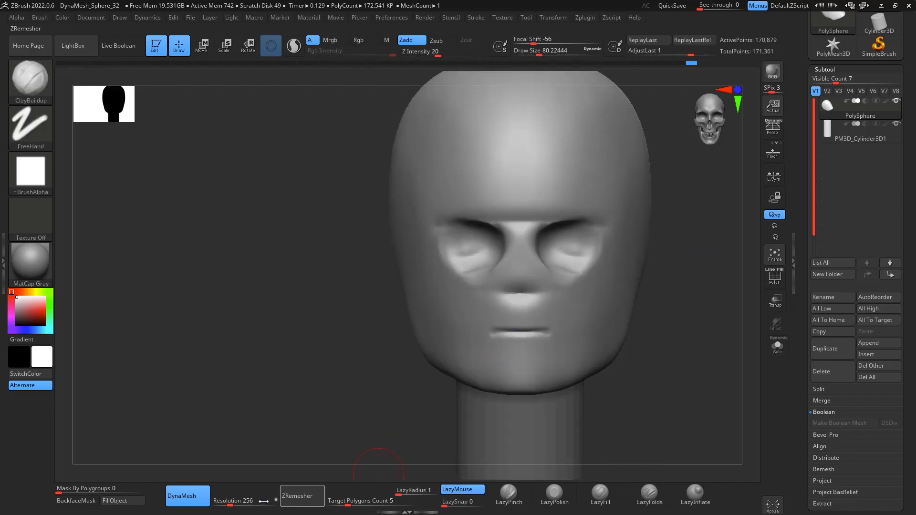
Step: Remesh the head with DynaMesh at a resolution of 128 and soften the sockets and brow with a brush size of about 163
click(252, 491)
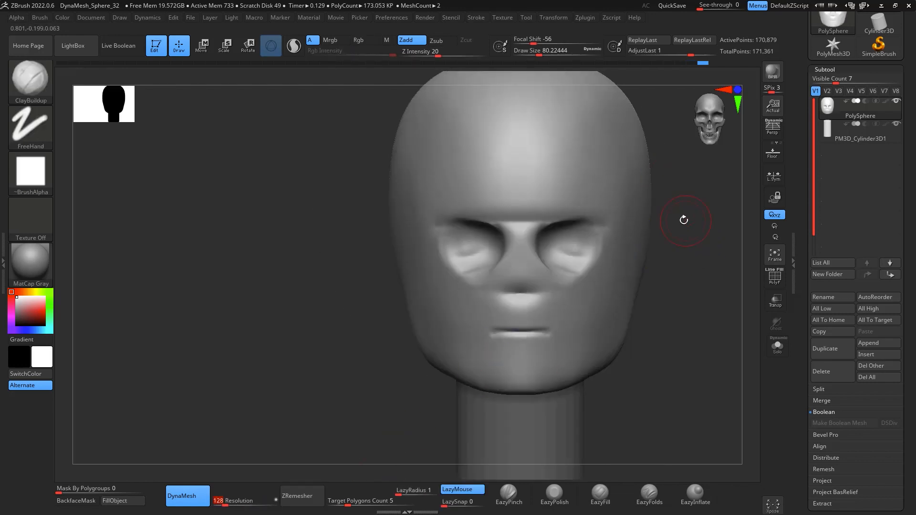
ctrl+drag(684, 187, 702, 230)
key(space)
mouse_move(687, 266)
mouse_down()
mouse_move(696, 266)
mouse_move(688, 216)
mouse_move(713, 241)
mouse_move(487, 239)
mouse_move(448, 277)
mouse_up()
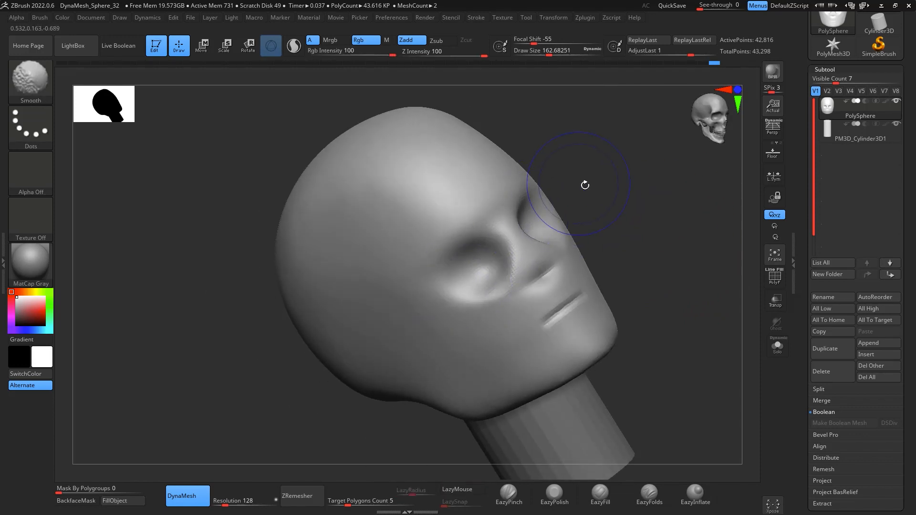
drag(585, 185, 562, 249)
Step: Deepen and widen the eye sockets toward the temples with ClayBuildup at a draw size of about 124
key(space)
alt+drag(475, 242, 466, 287)
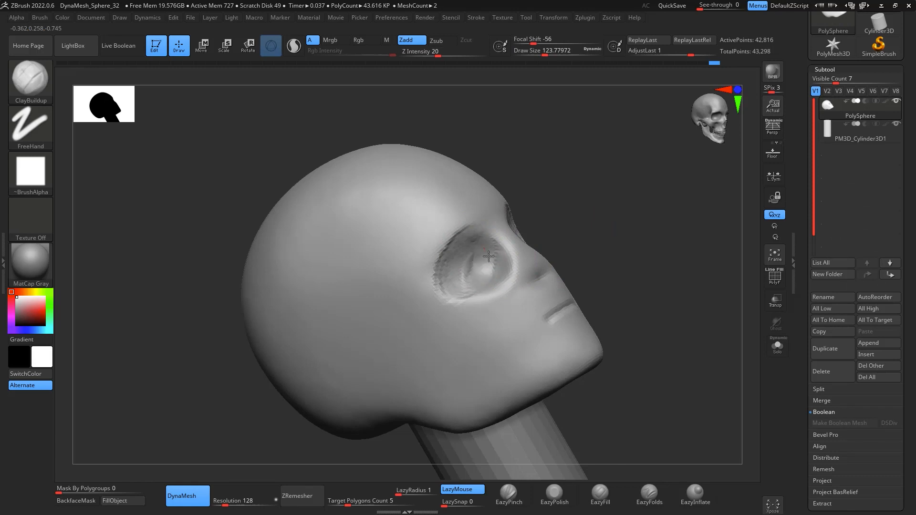
mouse_move(477, 240)
mouse_down()
mouse_move(466, 250)
mouse_move(508, 246)
mouse_move(454, 281)
mouse_move(487, 253)
mouse_up()
Step: Smooth the deepened eye sockets and blend them into the brow and nose bridge
drag(696, 217, 634, 225)
shift+drag(505, 247, 491, 243)
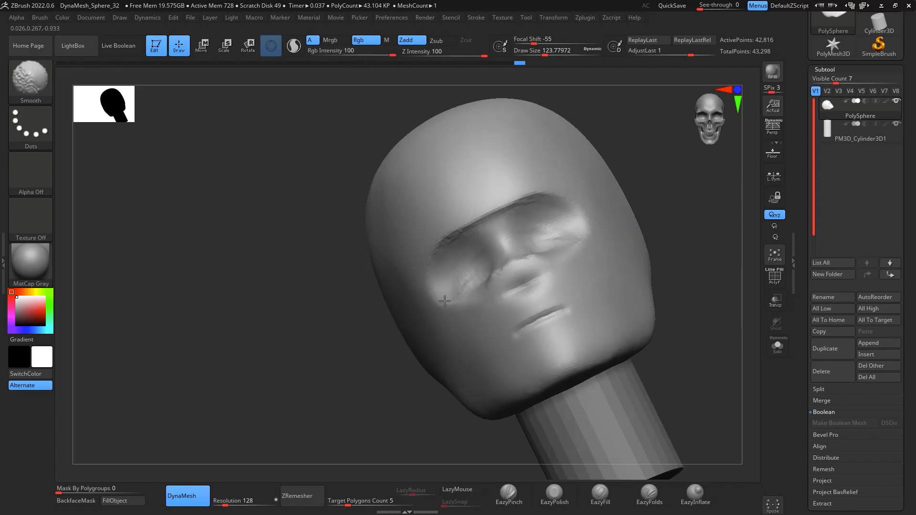
drag(639, 206, 599, 196)
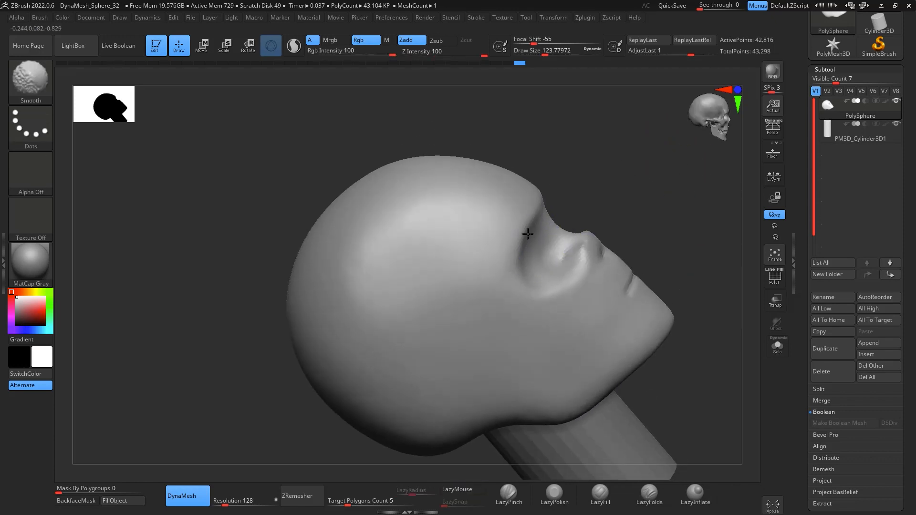
drag(673, 178, 635, 239)
shift+drag(585, 254, 573, 262)
Step: Build up the upper cheeks beneath the eye sockets with ClayBuildup and smooth them into the face
mouse_move(539, 427)
mouse_down()
mouse_move(689, 221)
mouse_move(691, 256)
mouse_move(669, 282)
mouse_move(701, 300)
mouse_move(658, 323)
mouse_move(605, 298)
mouse_move(596, 305)
mouse_move(603, 289)
mouse_move(613, 298)
mouse_up()
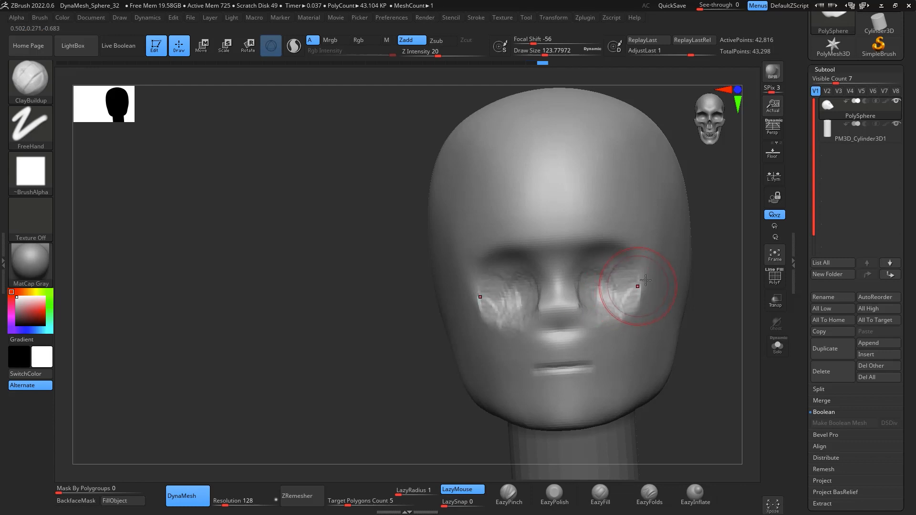
right_drag(645, 280, 679, 243)
mouse_move(613, 288)
shift+mouse_down()
mouse_move(597, 303)
mouse_move(613, 317)
shift+mouse_up()
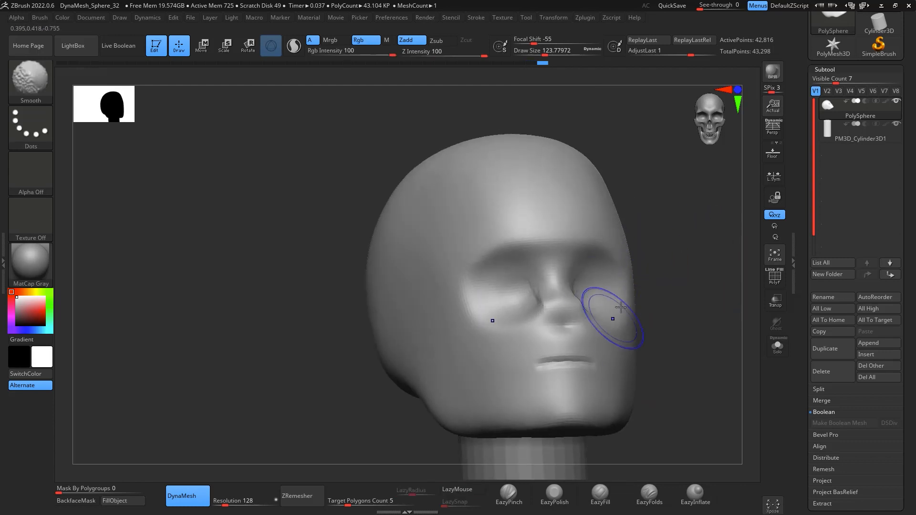
right_drag(613, 318, 568, 291)
right_drag(697, 289, 695, 310)
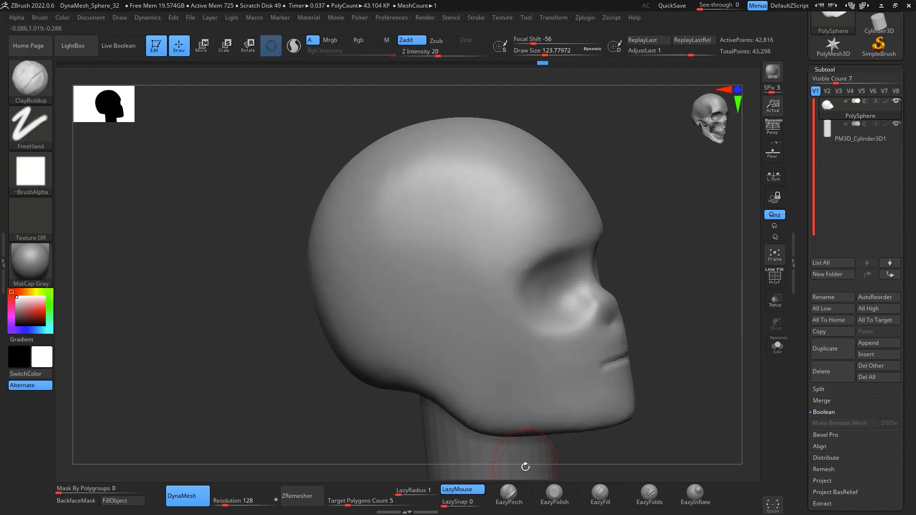
mouse_move(681, 239)
right_down()
mouse_move(646, 251)
mouse_move(685, 239)
mouse_move(665, 224)
right_up()
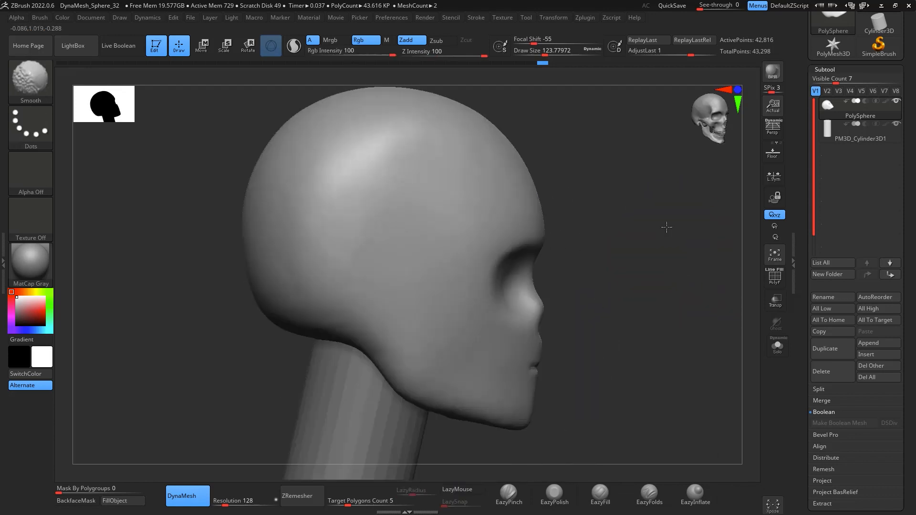
mouse_move(607, 274)
right_down()
mouse_move(666, 253)
mouse_move(659, 252)
right_up()
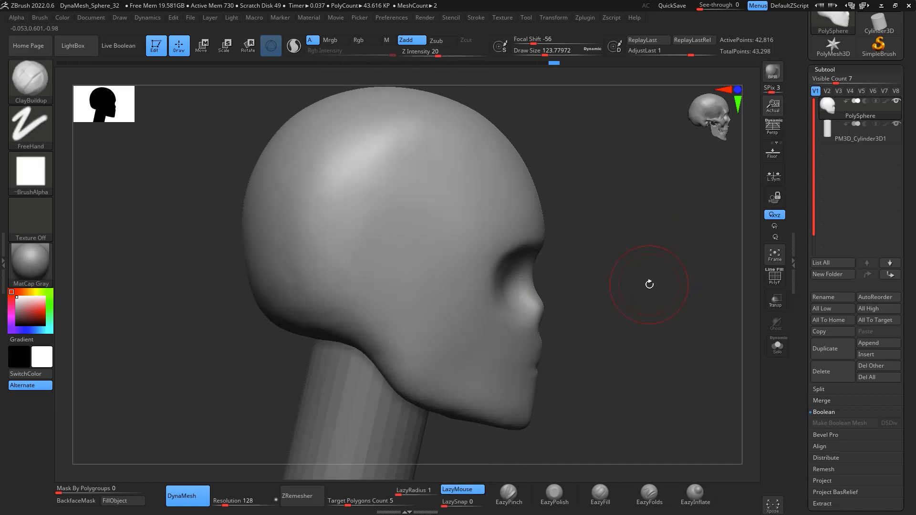
Step: Mask the nose area from bridge to tip on the face and invert the mask so only the nose stays editable
right_drag(649, 284, 667, 276)
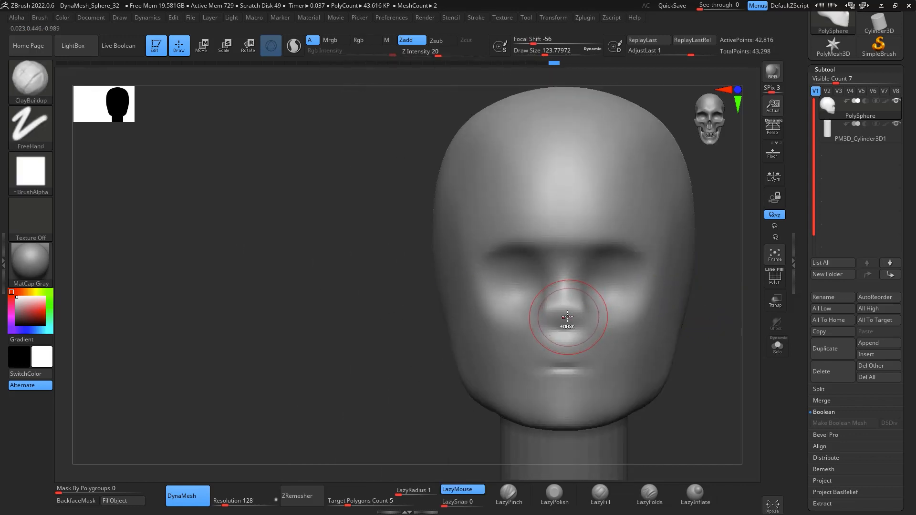
mouse_move(558, 303)
ctrl+mouse_down()
mouse_move(562, 319)
mouse_move(565, 294)
ctrl+mouse_up()
ctrl+alt+drag(570, 351, 564, 356)
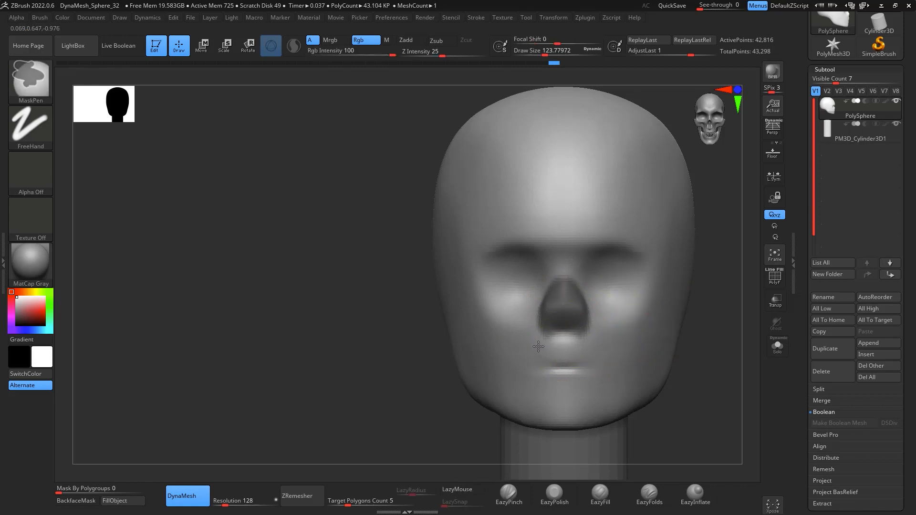
right_drag(683, 325, 727, 321)
ctrl+click(695, 324)
Step: Pull the unmasked nose forward into a projecting profile with the Move brush at a draw size of about 158
key(b)
key(m)
key(v)
key(space)
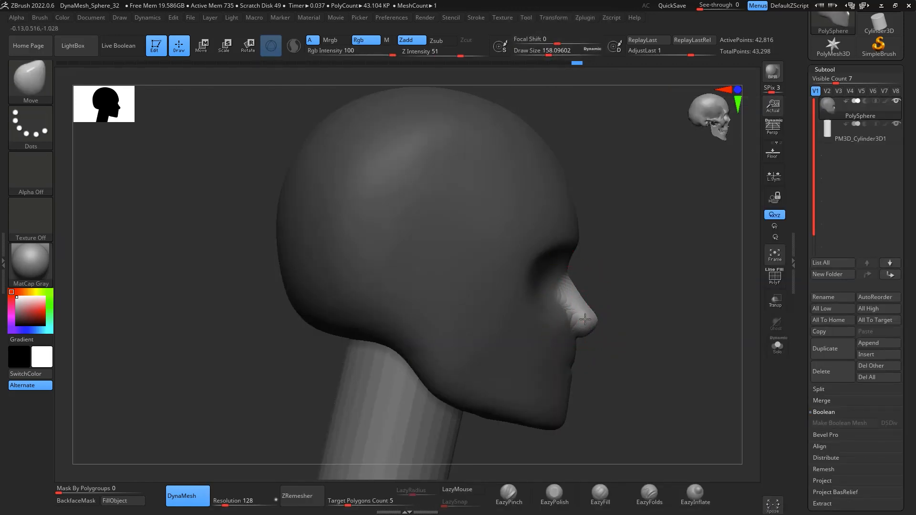
right_drag(594, 299, 620, 305)
ctrl+right_drag(724, 391, 702, 298)
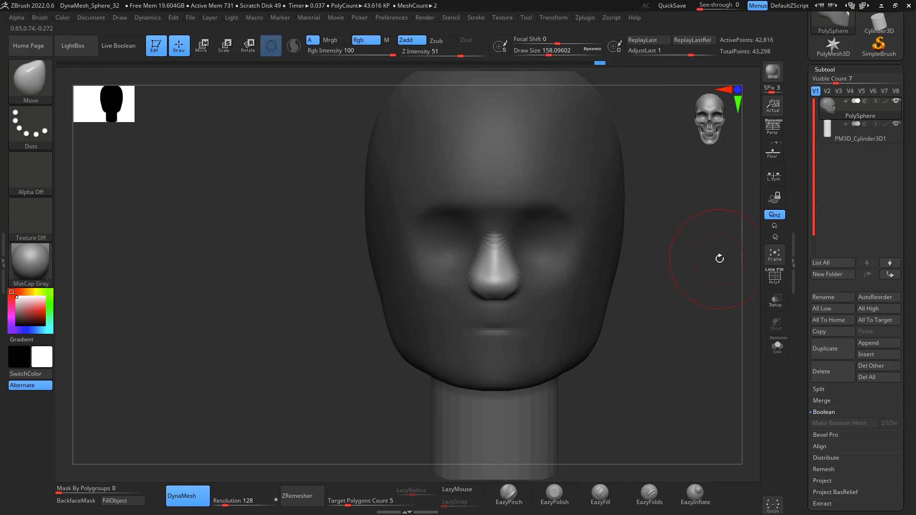
Step: Turn on perspective, clear the mask and smooth the nose edges into the surrounding face
click(773, 128)
mouse_move(687, 310)
shift+right_down()
mouse_move(720, 302)
mouse_move(659, 297)
shift+right_up()
ctrl+right_drag(660, 257, 660, 313)
ctrl+drag(664, 312, 668, 329)
right_drag(667, 331, 593, 294)
mouse_move(444, 320)
shift+mouse_down()
mouse_move(436, 265)
mouse_move(448, 229)
shift+mouse_up()
mouse_move(640, 298)
shift+right_down()
mouse_move(700, 347)
mouse_move(695, 328)
mouse_move(650, 299)
mouse_move(667, 321)
mouse_move(730, 305)
mouse_move(728, 336)
shift+right_up()
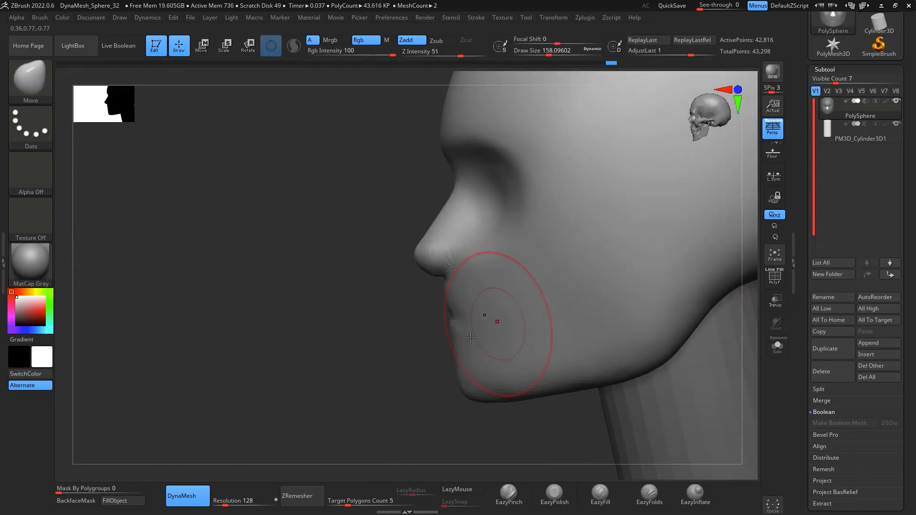
right_drag(434, 420, 541, 393)
right_drag(701, 327, 644, 319)
right_drag(714, 342, 651, 327)
Step: Pinch a plane edge from the cheekbone down to the jaw with EazyPinch at a draw size of about 97, softening its lower part
click(511, 494)
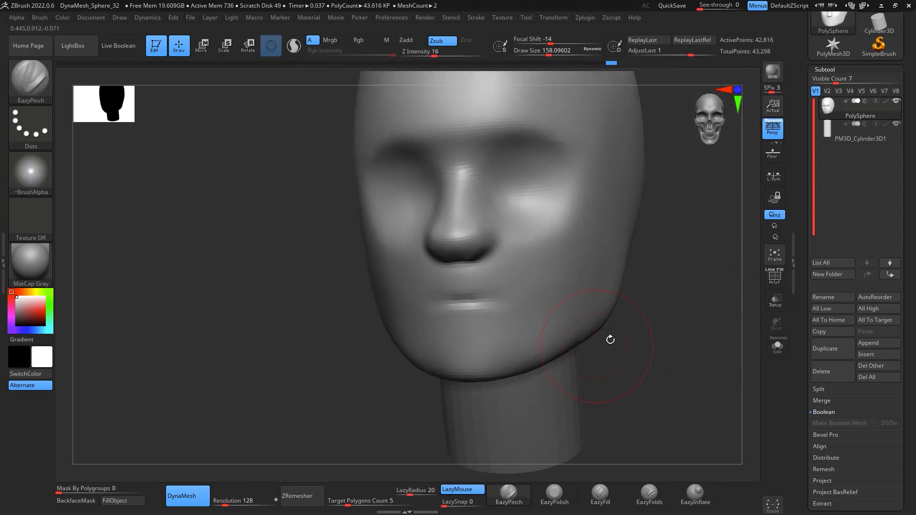
key(space)
drag(613, 342, 605, 341)
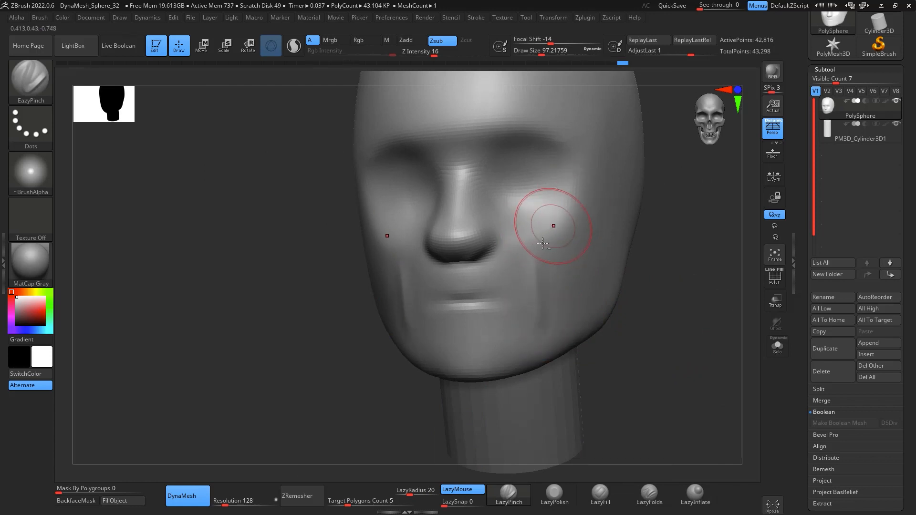
drag(543, 243, 579, 185)
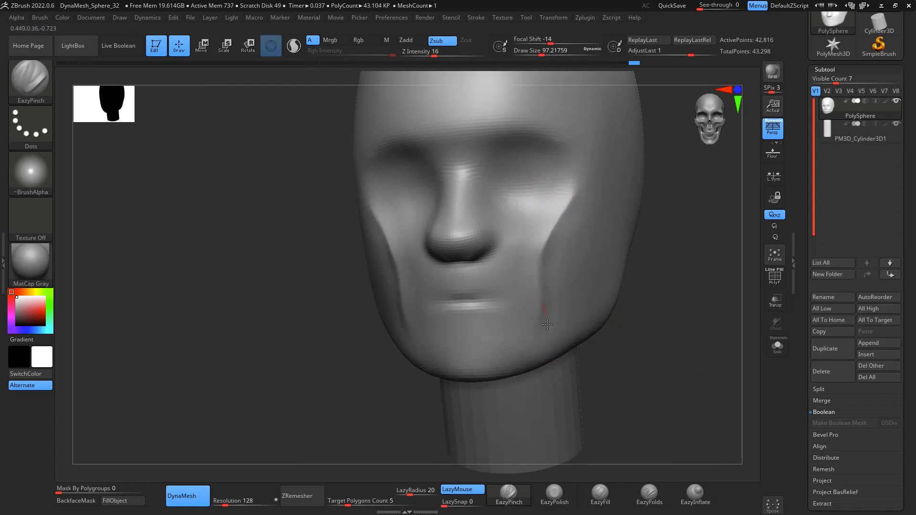
drag(544, 329, 539, 267)
mouse_move(677, 335)
mouse_down()
mouse_move(705, 299)
mouse_move(695, 315)
mouse_move(644, 311)
mouse_up()
shift+drag(536, 308, 567, 216)
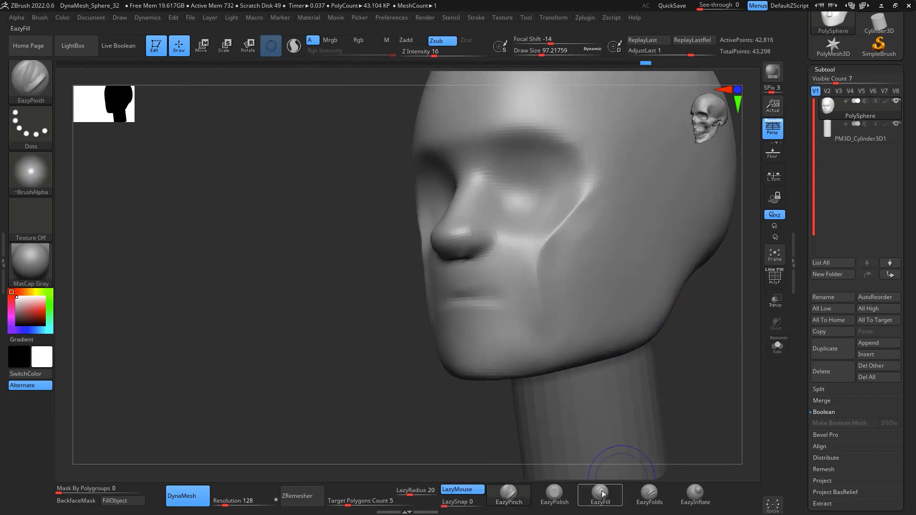
Step: Flatten the planes around the cheekbone edge with EazyPolish at a draw size of about 108 and smooth the lower cheek
click(554, 493)
key(space)
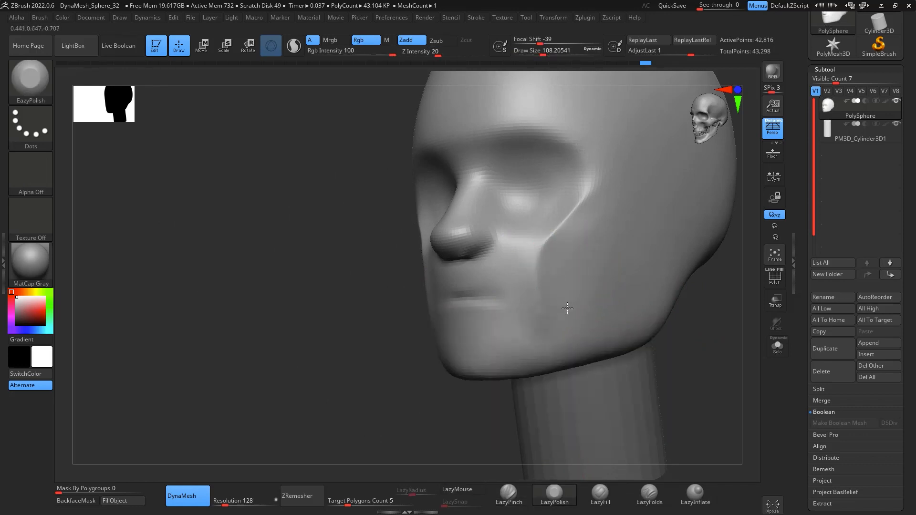
mouse_move(604, 226)
mouse_down()
mouse_move(607, 240)
mouse_move(594, 240)
mouse_move(587, 186)
mouse_move(537, 228)
mouse_up()
key(shift)
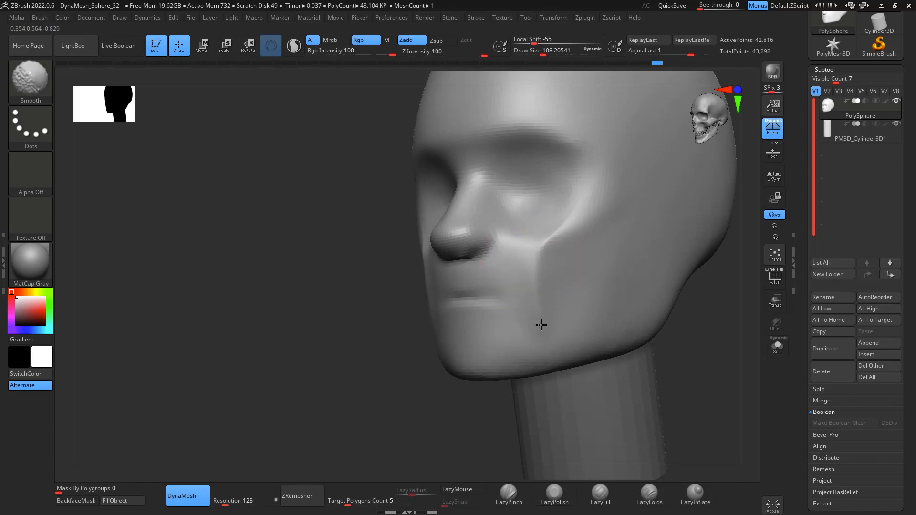
shift+drag(682, 358, 564, 296)
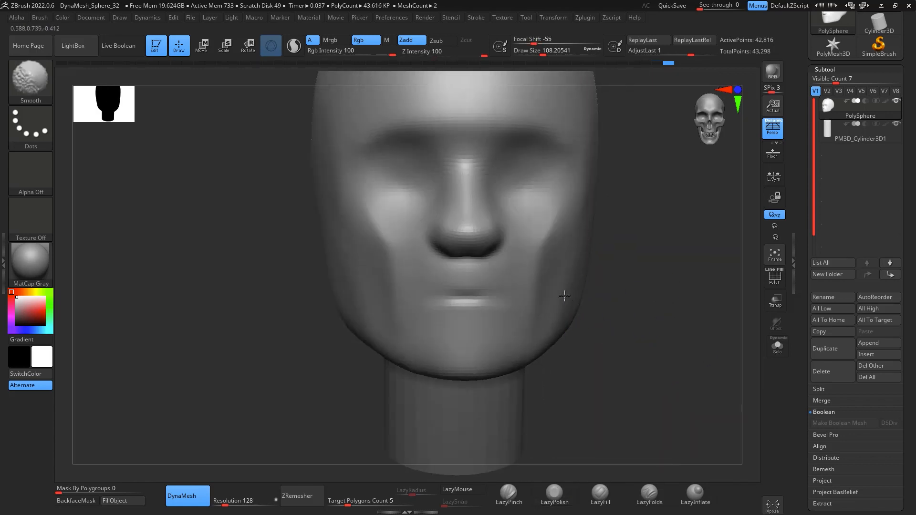
Step: Polish the side of the cheek and jaw with EazyPolish at a draw size of about 167 and smooth it
drag(625, 367, 628, 334)
key(space)
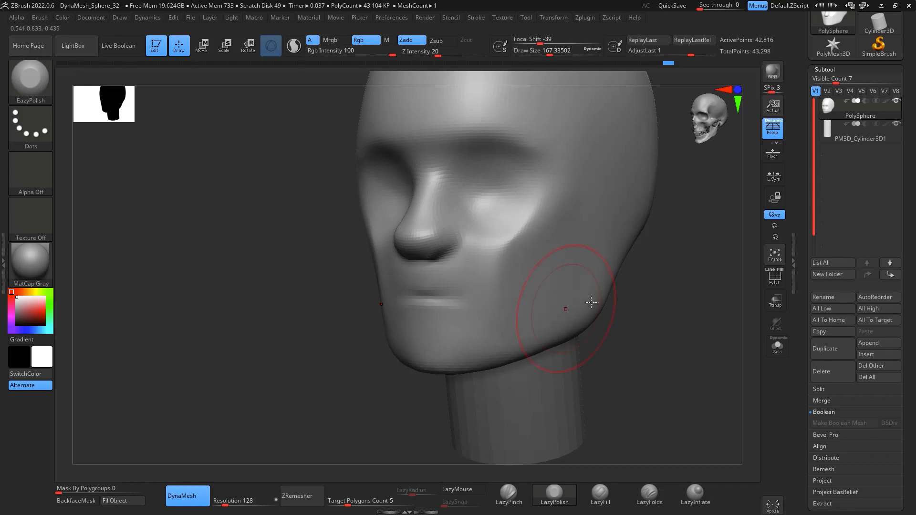
shift+drag(623, 304, 524, 292)
drag(681, 313, 614, 420)
Step: Pinch the brow edge above the eye sockets with EazyPinch at a draw size of about 116
click(515, 492)
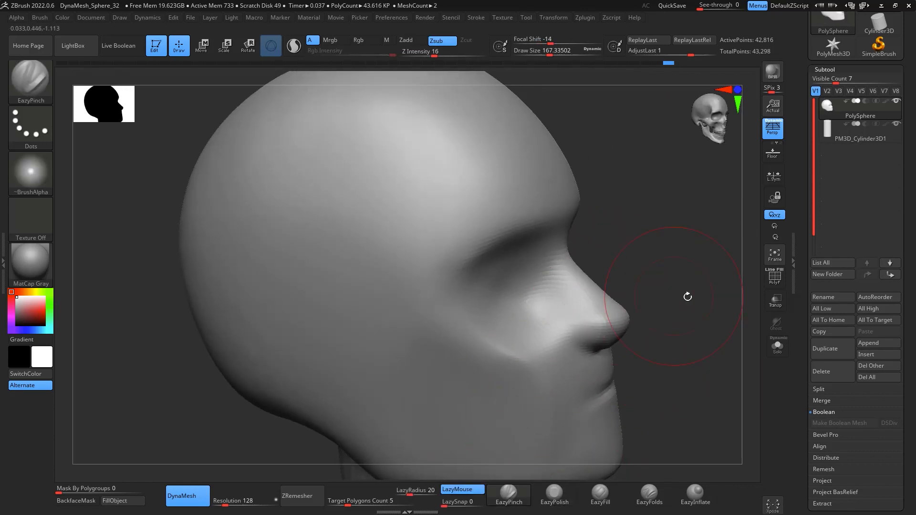
key(space)
mouse_move(687, 296)
mouse_down()
mouse_move(682, 308)
mouse_move(644, 308)
mouse_move(620, 243)
mouse_move(627, 227)
mouse_move(609, 217)
mouse_up()
drag(454, 235, 508, 213)
drag(457, 234, 464, 231)
Step: Sharpen the brow ridge toward the temples with EazyPinch at a draw size of about 80 and smooth its outer end
key(space)
drag(552, 236, 548, 236)
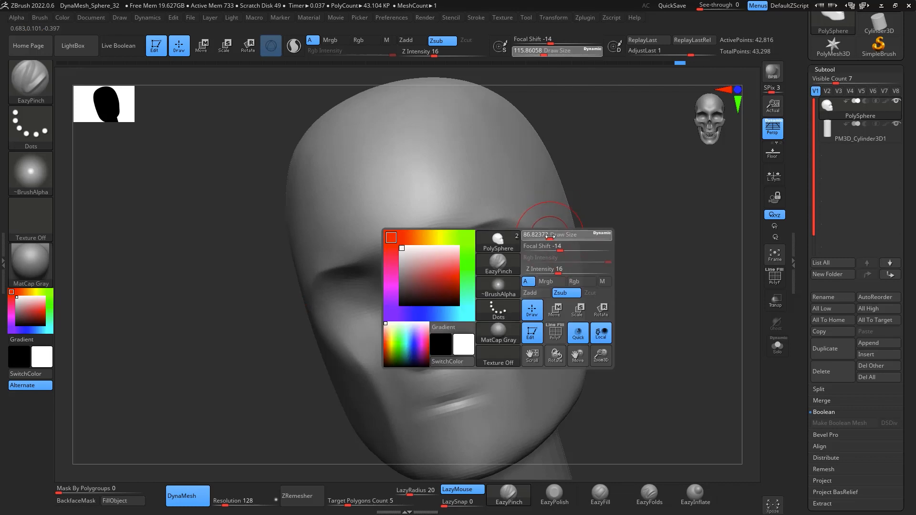
mouse_move(629, 194)
mouse_down()
mouse_move(667, 188)
mouse_move(656, 227)
mouse_move(637, 225)
mouse_up()
mouse_move(322, 296)
shift+mouse_down()
mouse_move(326, 282)
mouse_move(424, 262)
shift+mouse_up()
mouse_move(670, 237)
mouse_down()
mouse_move(637, 256)
mouse_move(677, 245)
mouse_move(620, 210)
mouse_up()
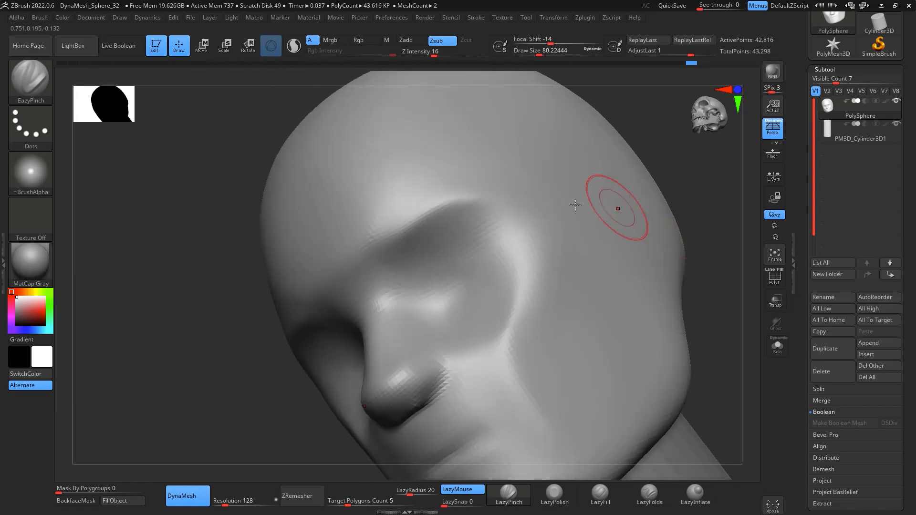
mouse_move(368, 277)
mouse_down()
mouse_move(388, 239)
mouse_move(478, 172)
mouse_up()
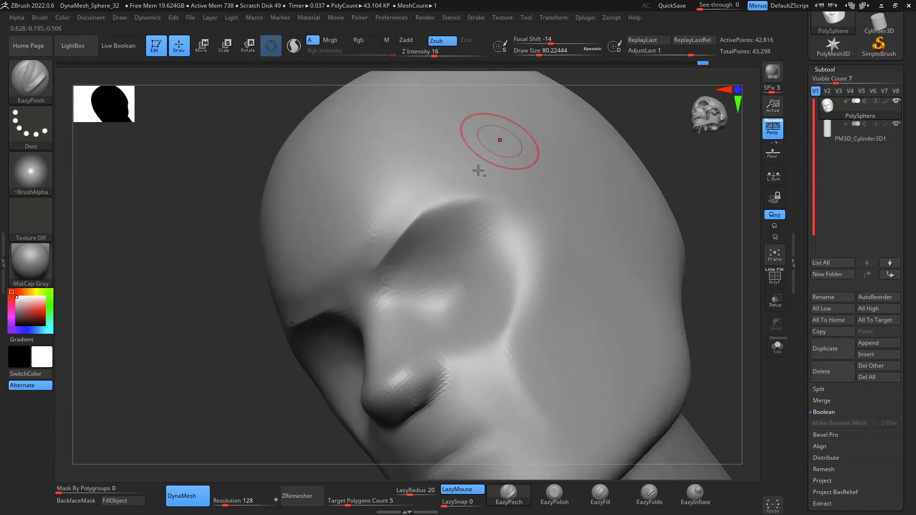
mouse_move(406, 233)
mouse_down()
mouse_move(511, 179)
mouse_move(469, 203)
mouse_up()
key(shift)
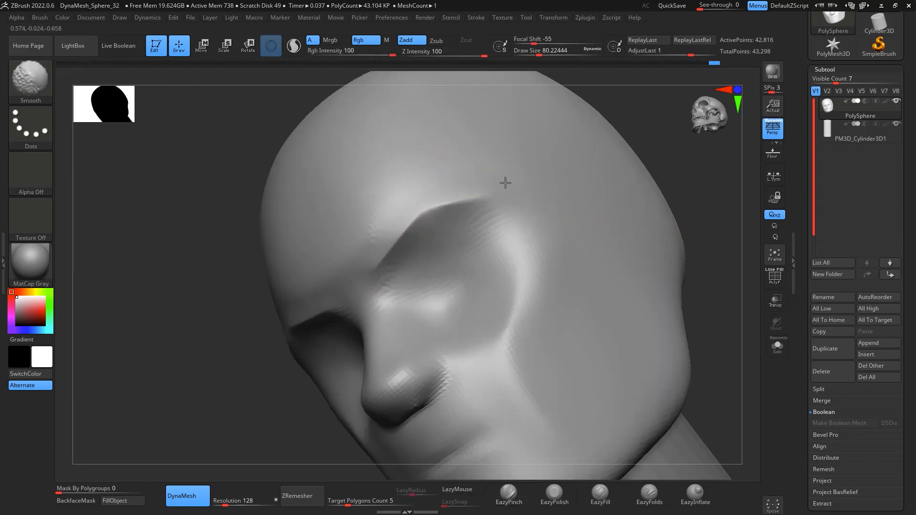
Step: Pinch a temple line from the outer brow up the side of the forehead and smooth it into the skull
shift+drag(725, 235, 728, 348)
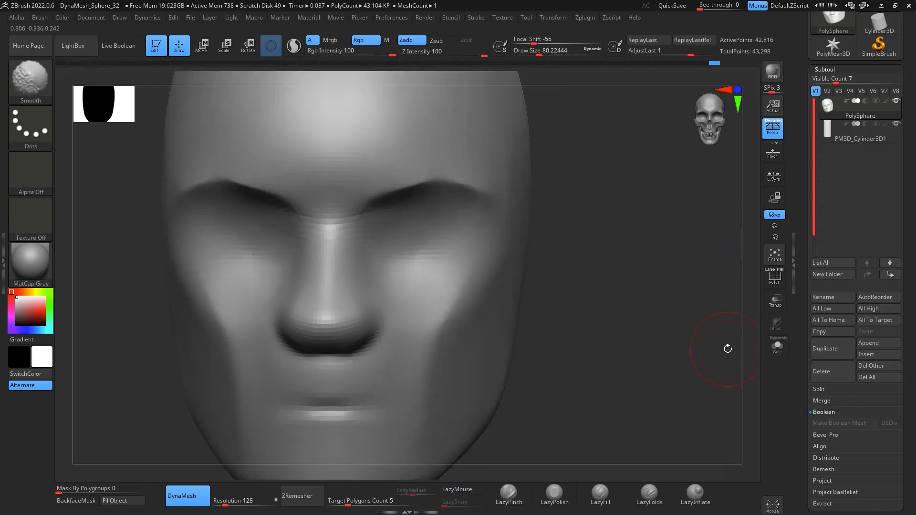
mouse_move(620, 261)
alt+mouse_down()
mouse_move(693, 313)
mouse_move(611, 324)
mouse_move(611, 365)
alt+mouse_up()
drag(489, 285, 502, 176)
key(shift)
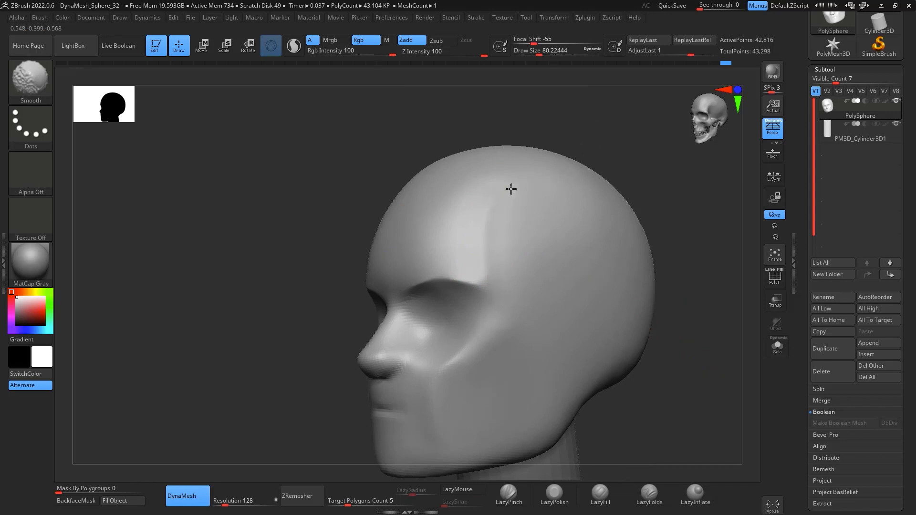
mouse_move(664, 366)
shift+mouse_down()
mouse_move(695, 360)
mouse_move(650, 282)
shift+mouse_up()
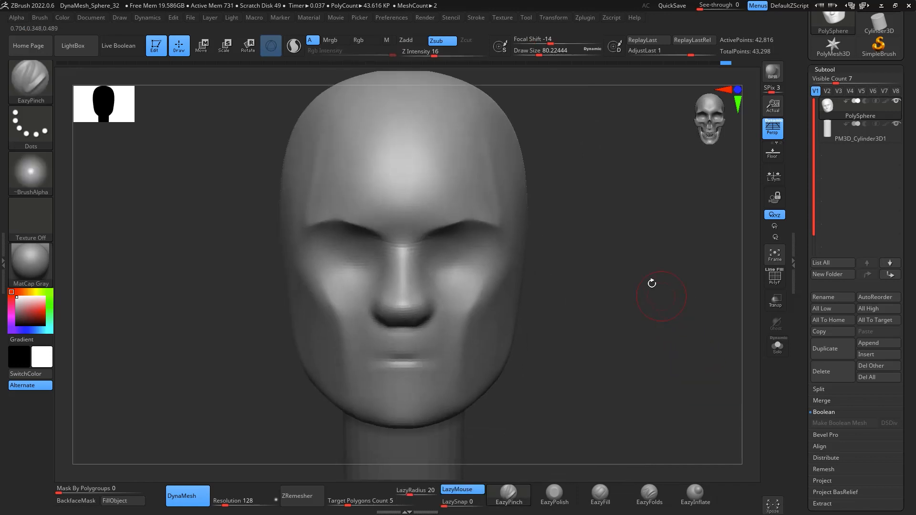
shift+drag(488, 208, 480, 160)
Step: Polish and smooth the forehead and temple planes with EazyPolish at a draw size of about 212
drag(555, 187, 558, 466)
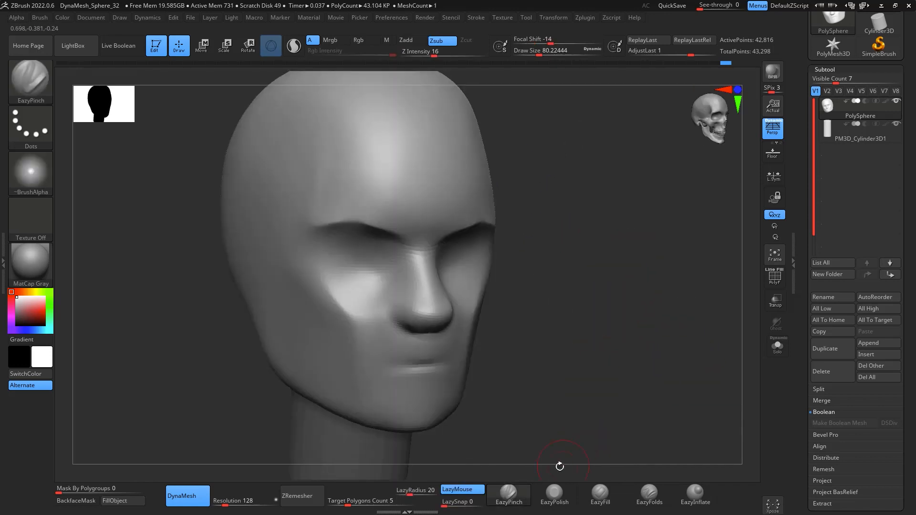
click(554, 494)
right_click(578, 450)
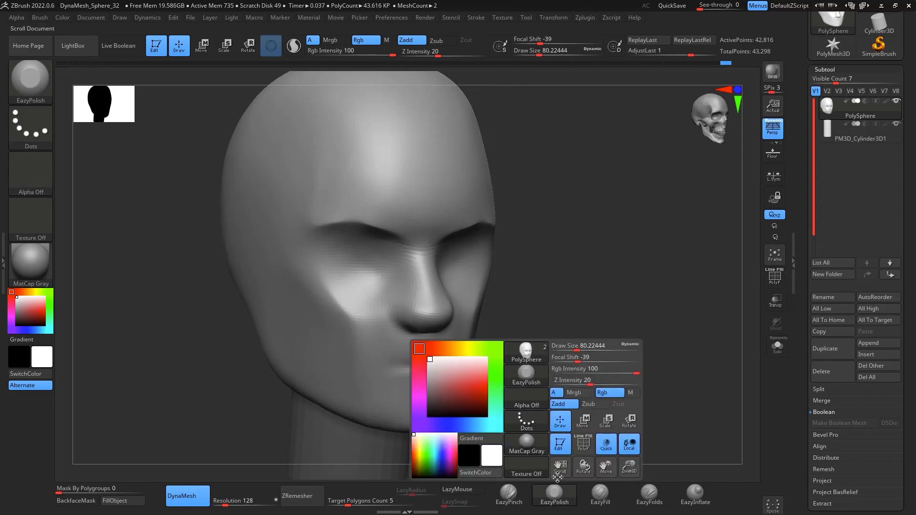
right_click(547, 406)
drag(558, 307, 565, 307)
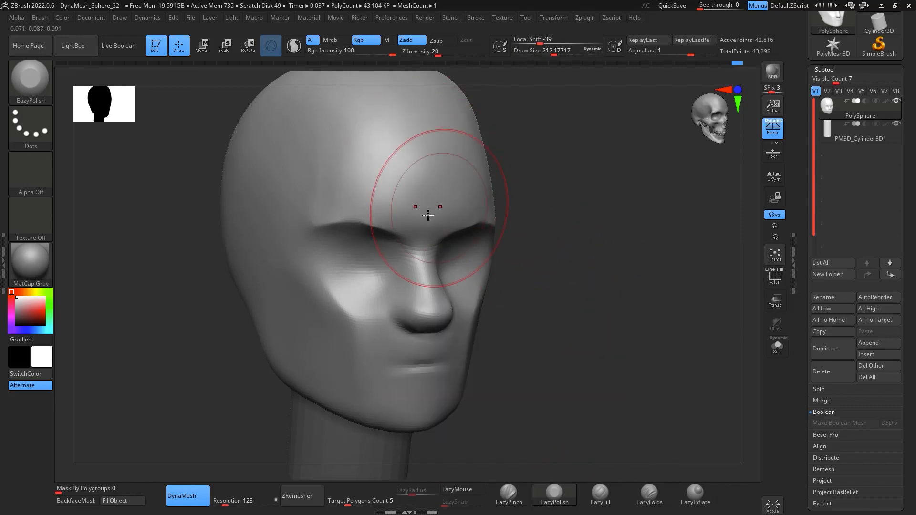
key(shift)
shift+drag(598, 202, 436, 170)
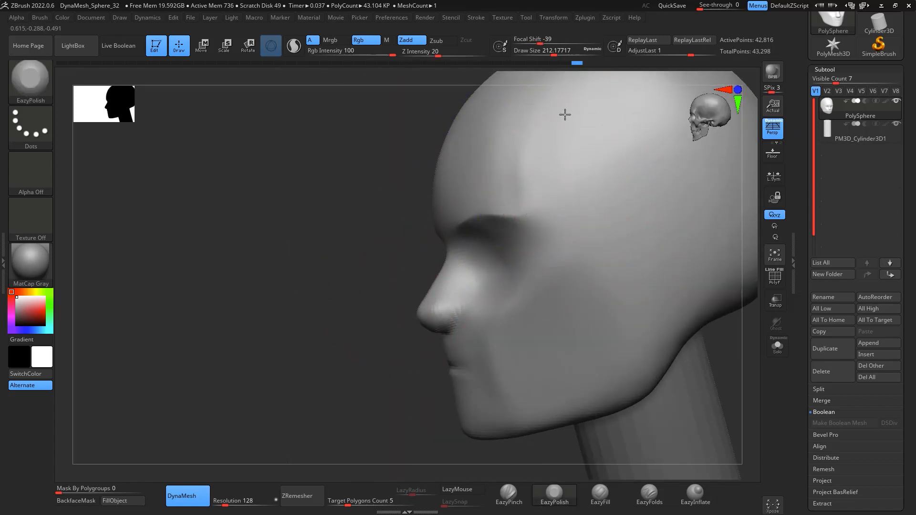
Step: Turn on LazyMouse for EazyPolish and refine the sides of the lower cheeks
click(448, 488)
mouse_move(734, 400)
shift+mouse_down()
mouse_move(743, 390)
mouse_move(558, 366)
mouse_move(691, 323)
shift+mouse_up()
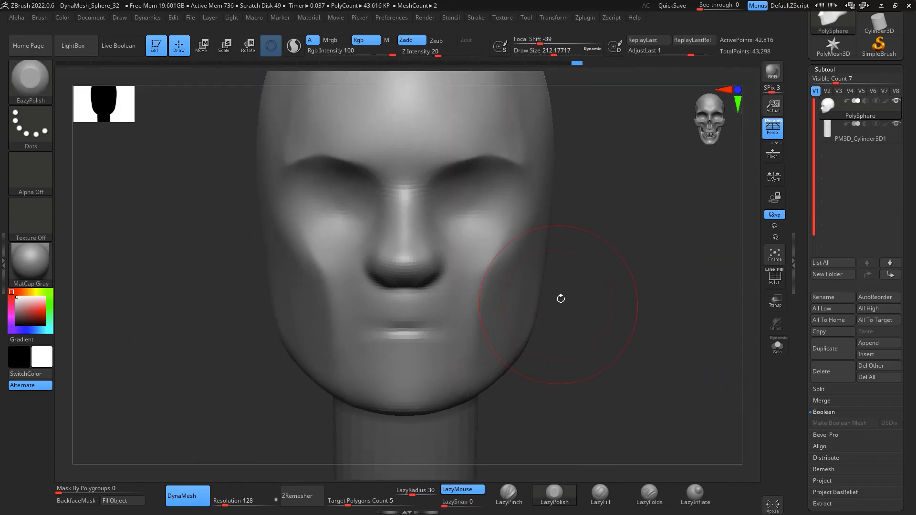
drag(616, 277, 582, 271)
mouse_move(520, 306)
mouse_down()
mouse_move(536, 286)
mouse_move(531, 308)
mouse_up()
mouse_move(615, 304)
shift+mouse_down()
mouse_move(663, 298)
mouse_move(695, 215)
mouse_move(668, 272)
mouse_move(684, 275)
mouse_move(687, 215)
mouse_move(664, 210)
shift+mouse_up()
Step: Define the crease between the lower lip and chin with EazyPinch at a draw size of about 90 and smooth it
click(510, 495)
key(space)
drag(544, 310, 479, 296)
mouse_move(637, 248)
mouse_down()
mouse_move(667, 214)
mouse_move(671, 188)
mouse_up()
shift+drag(610, 255, 636, 222)
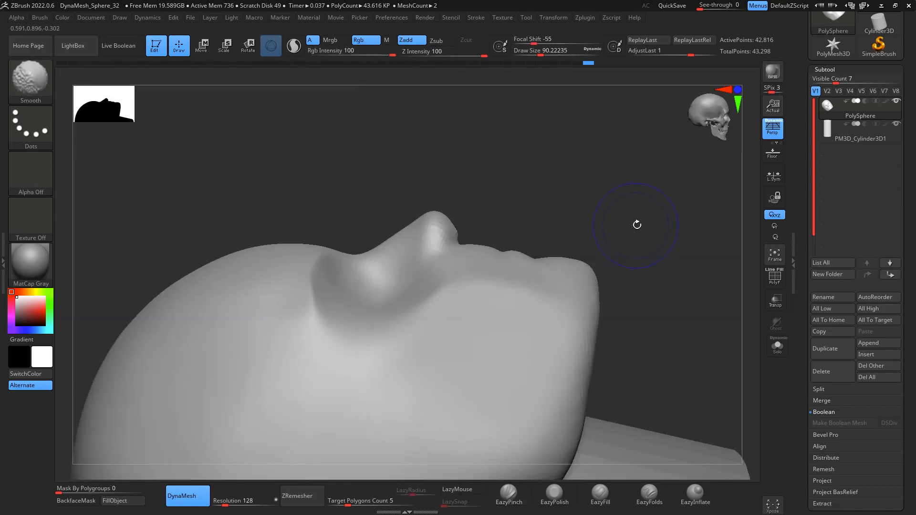
key(b)
key(m)
key(v)
key(space)
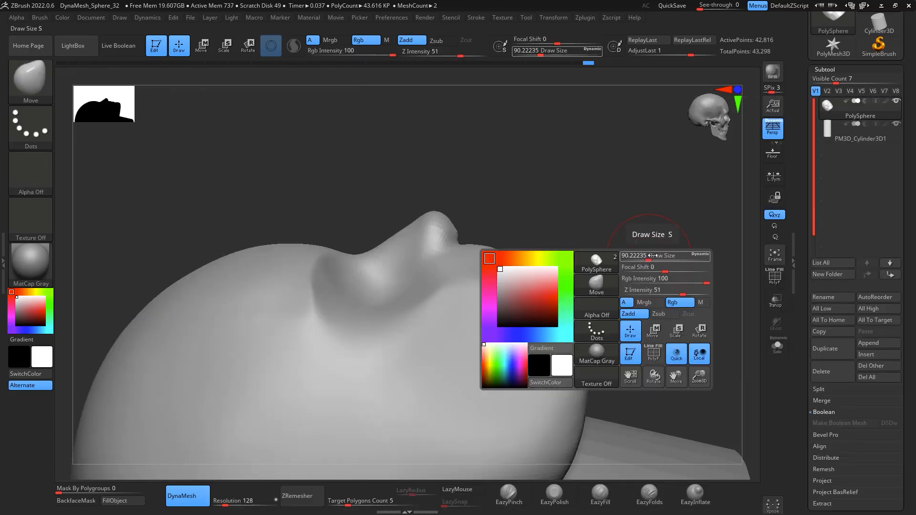
drag(649, 257, 646, 315)
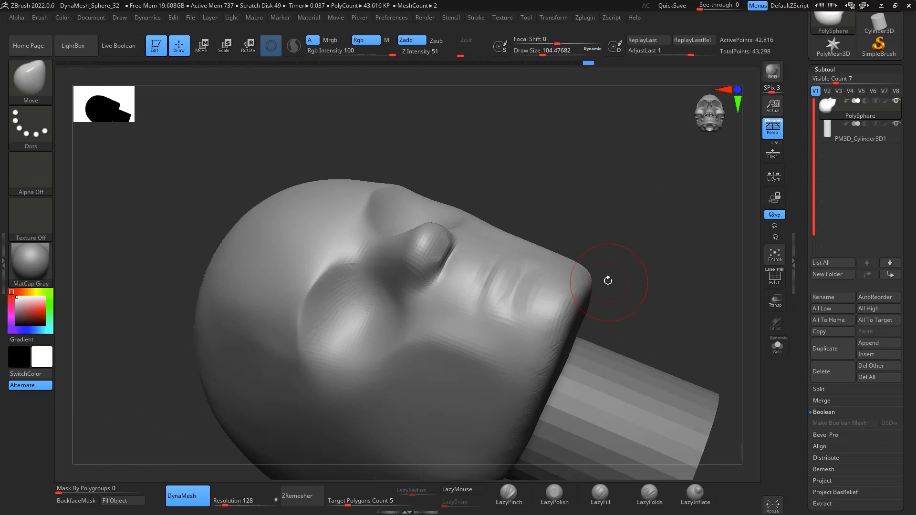
Step: Build up the chin with ClayBuildup at a draw size of about 83 and smooth it into the jaw
key(b)
key(c)
key(b)
key(space)
drag(549, 300, 555, 300)
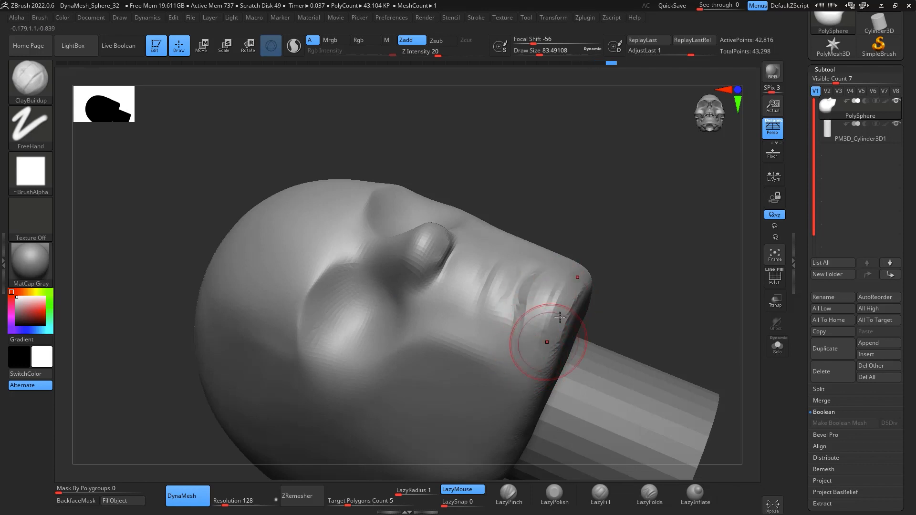
key(shift)
mouse_move(641, 248)
mouse_down()
mouse_move(687, 264)
mouse_move(683, 286)
mouse_move(641, 318)
mouse_move(628, 309)
mouse_up()
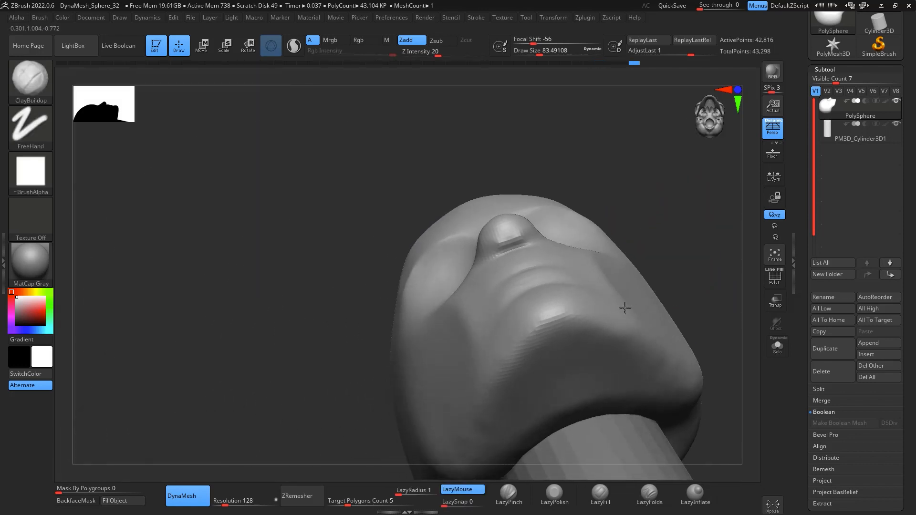
Step: Reshape the underside of the nose with the Move brush at a draw size of about 128
alt+drag(686, 241, 691, 260)
key(space)
drag(546, 261, 552, 259)
key(b)
key(m)
key(v)
key(space)
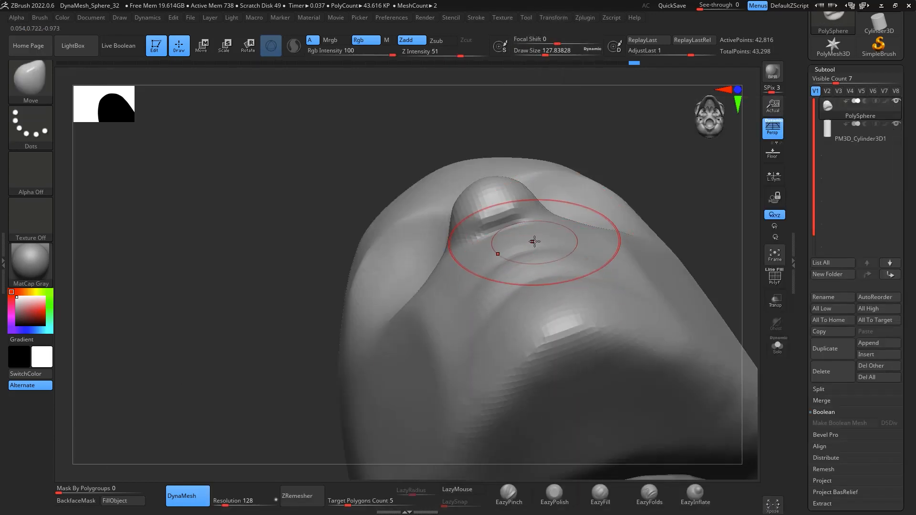
mouse_move(701, 169)
mouse_down()
mouse_move(693, 153)
mouse_move(699, 166)
mouse_move(656, 260)
mouse_up()
Step: Adjust the nostril sides with the Move brush at a draw size of about 74 and smooth the nose base
key(space)
drag(546, 179, 520, 184)
drag(573, 175, 514, 189)
mouse_move(542, 156)
mouse_down()
mouse_move(607, 241)
mouse_move(687, 234)
mouse_up()
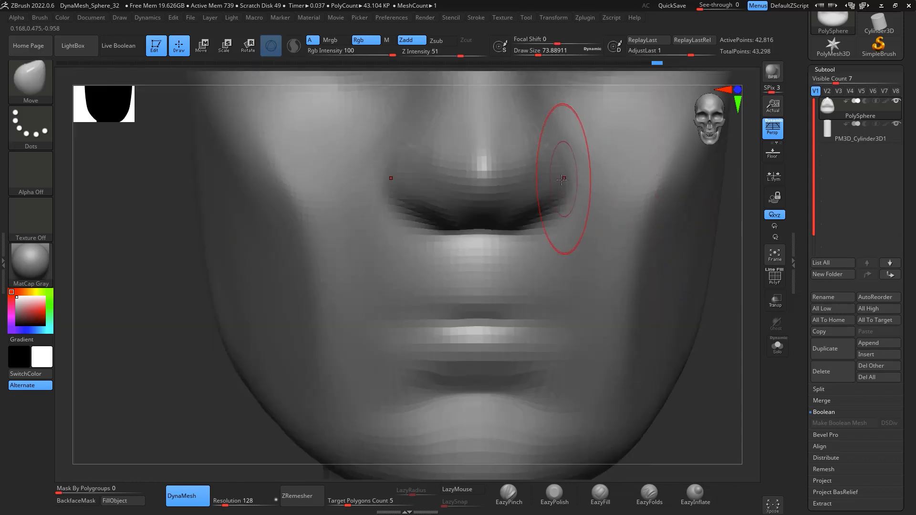
mouse_move(543, 201)
shift+mouse_down()
mouse_move(521, 224)
mouse_move(529, 217)
shift+mouse_up()
Step: Remesh the reshaped head with DynaMesh at a resolution of 128
ctrl+drag(695, 356, 632, 348)
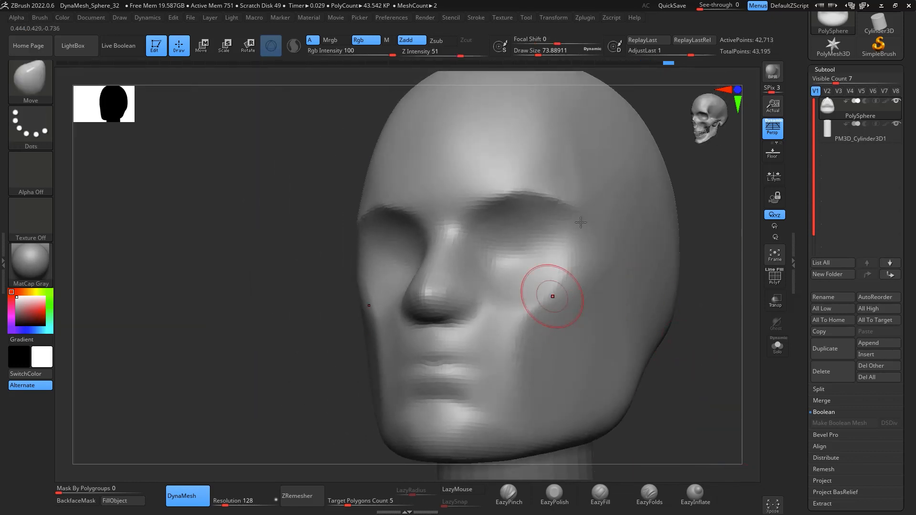
mouse_move(703, 331)
mouse_down()
mouse_move(736, 342)
mouse_move(730, 268)
mouse_move(738, 304)
mouse_move(712, 324)
mouse_up()
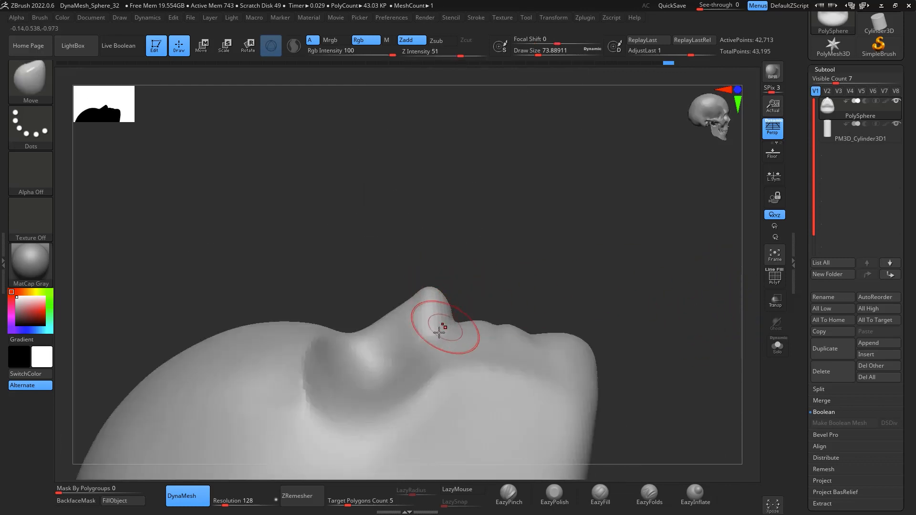
Step: Carve the mouth line between the lips with the DamStandard brush at a draw size of about 20
drag(609, 236, 688, 220)
key(ctrl+z)
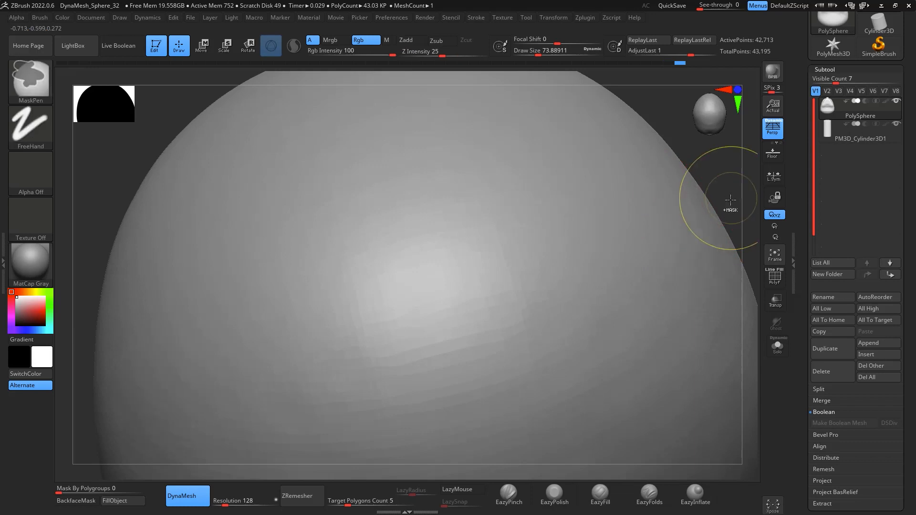
mouse_move(730, 202)
mouse_down()
mouse_move(697, 178)
mouse_move(661, 261)
mouse_move(697, 272)
mouse_up()
key(f)
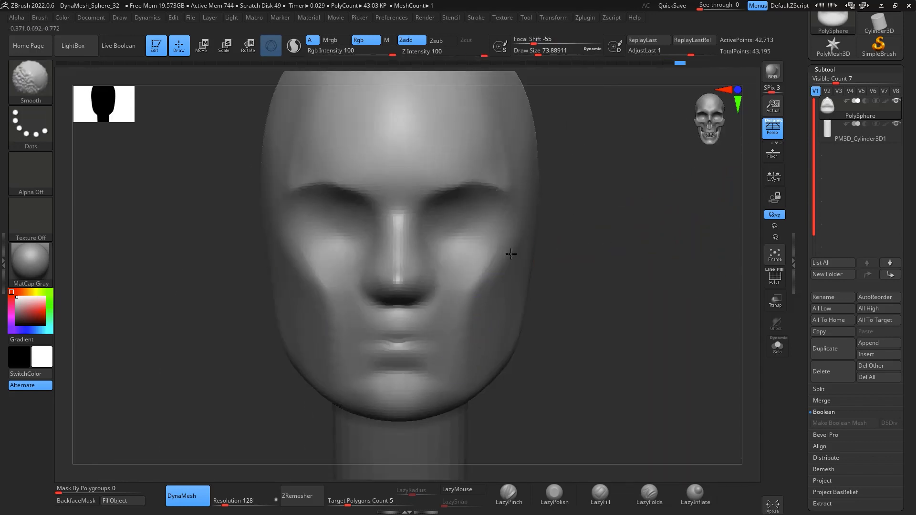
mouse_move(634, 268)
mouse_down()
mouse_move(663, 192)
mouse_move(652, 217)
mouse_move(663, 248)
mouse_move(677, 181)
mouse_move(648, 198)
mouse_move(648, 180)
mouse_up()
key(b)
key(d)
key(s)
key(space)
drag(593, 236, 534, 235)
key(space)
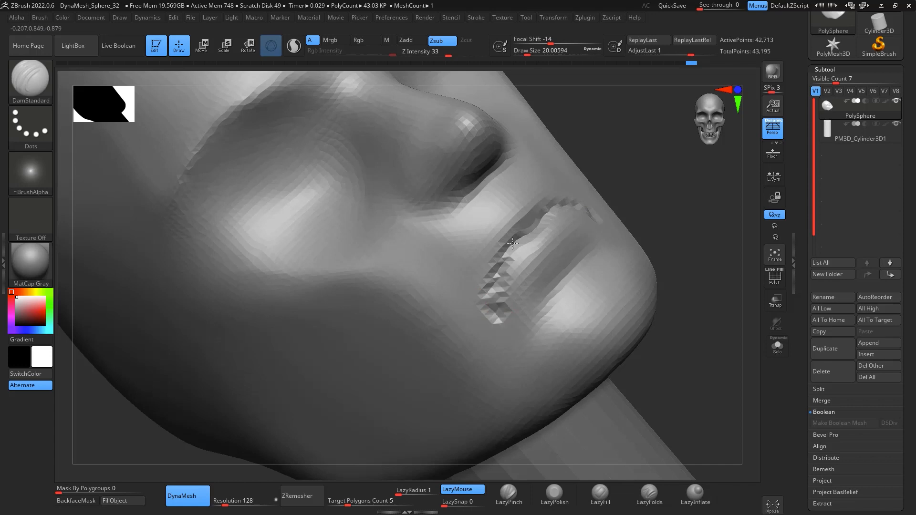
drag(668, 246, 613, 266)
drag(548, 245, 605, 274)
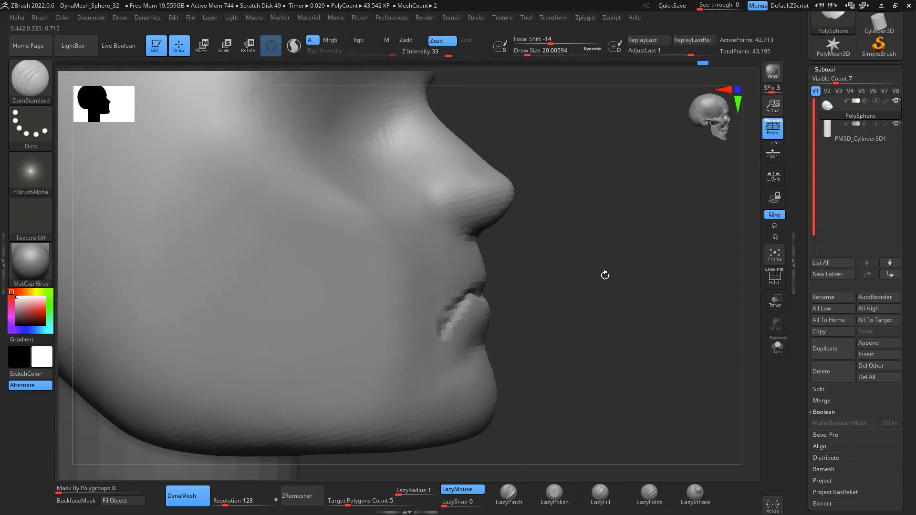
Step: Carve the crease around the nostril wings with DamStandard at a draw size of about 22
mouse_move(550, 213)
alt+mouse_down()
mouse_move(623, 272)
mouse_move(545, 271)
alt+mouse_up()
key(space)
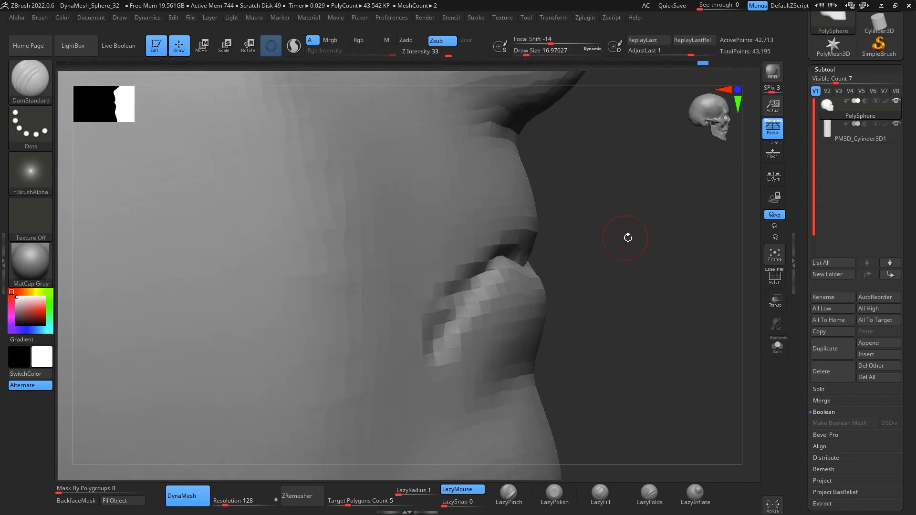
mouse_move(628, 238)
alt+mouse_down()
mouse_move(631, 209)
mouse_move(658, 244)
mouse_move(664, 235)
mouse_move(660, 246)
alt+mouse_up()
key(space)
drag(477, 181, 482, 180)
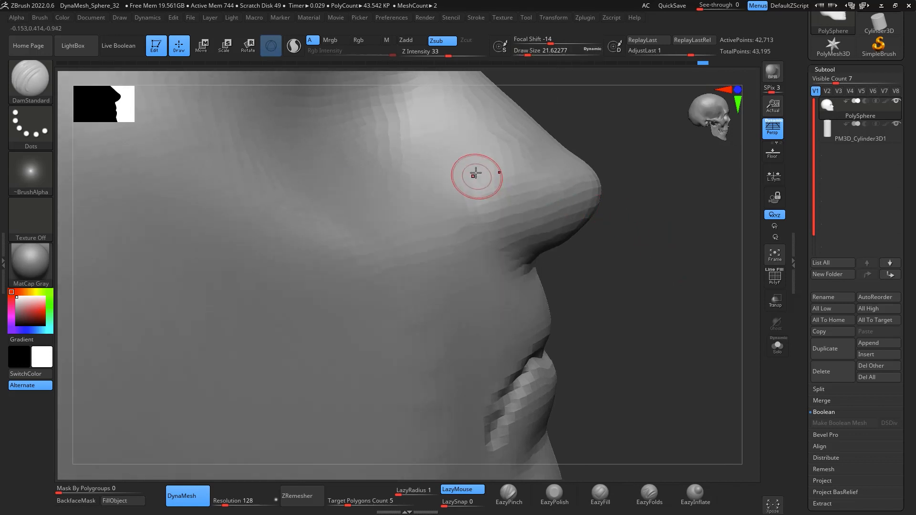
mouse_move(678, 234)
mouse_down()
mouse_move(590, 238)
mouse_move(634, 252)
mouse_up()
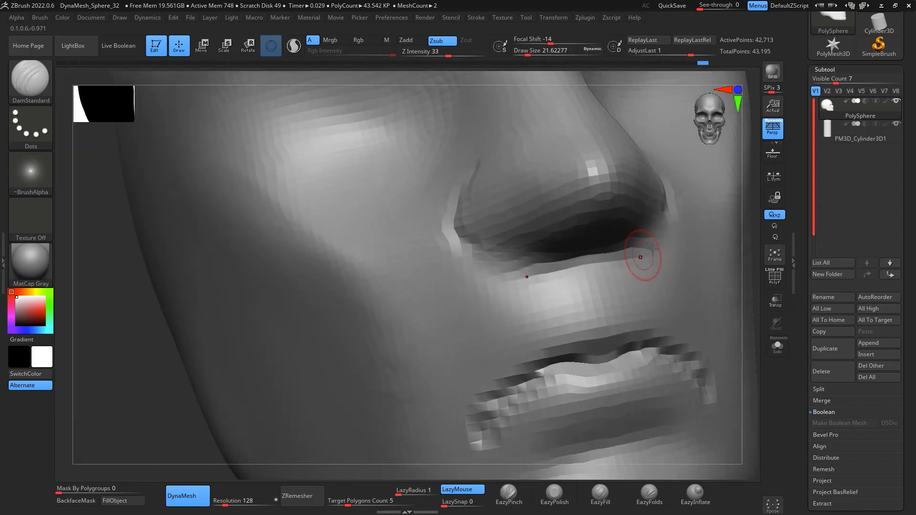
key(ctrl+z)
mouse_move(732, 271)
mouse_down()
mouse_move(761, 290)
mouse_move(509, 201)
mouse_up()
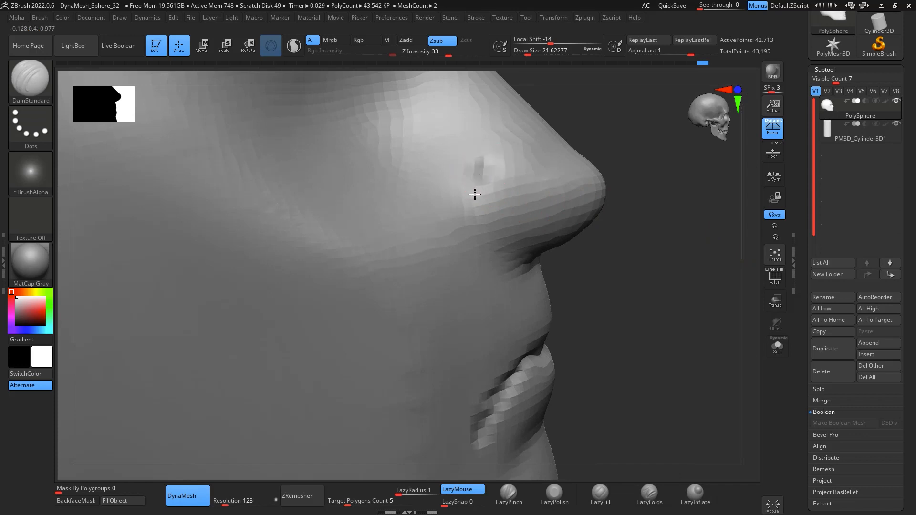
mouse_move(722, 281)
mouse_down()
mouse_move(762, 302)
mouse_move(752, 323)
mouse_move(750, 278)
mouse_move(684, 360)
mouse_move(718, 266)
mouse_move(693, 311)
mouse_move(687, 358)
mouse_up()
drag(434, 209, 447, 208)
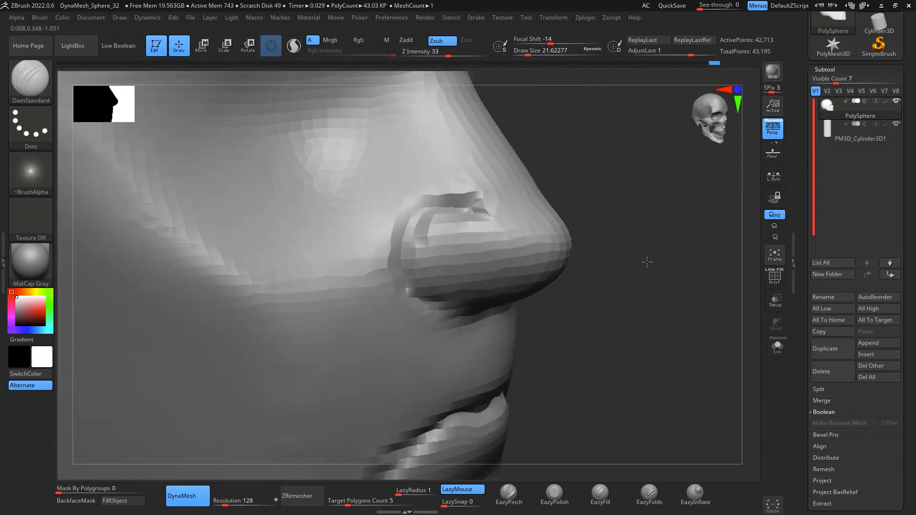
Step: Build up the sides of the nose and the adjoining cheek with ClayBuildup at a draw size of about 49
mouse_move(646, 262)
mouse_down()
mouse_move(650, 231)
mouse_move(637, 248)
mouse_move(652, 256)
mouse_up()
key(b)
key(c)
key(b)
key(space)
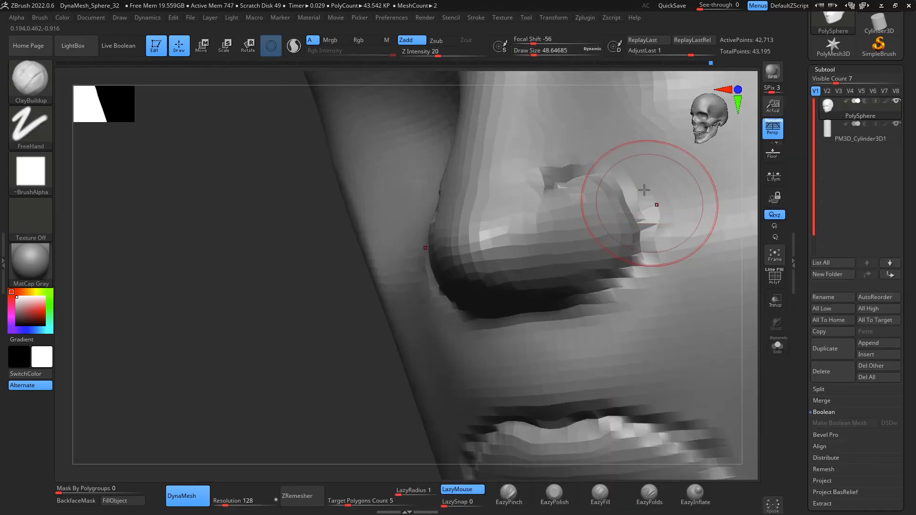
mouse_move(581, 115)
mouse_down()
mouse_move(577, 145)
mouse_move(580, 119)
mouse_move(547, 77)
mouse_up()
mouse_move(746, 316)
shift+mouse_down()
mouse_move(756, 328)
mouse_move(746, 227)
shift+mouse_up()
alt+drag(746, 276, 718, 448)
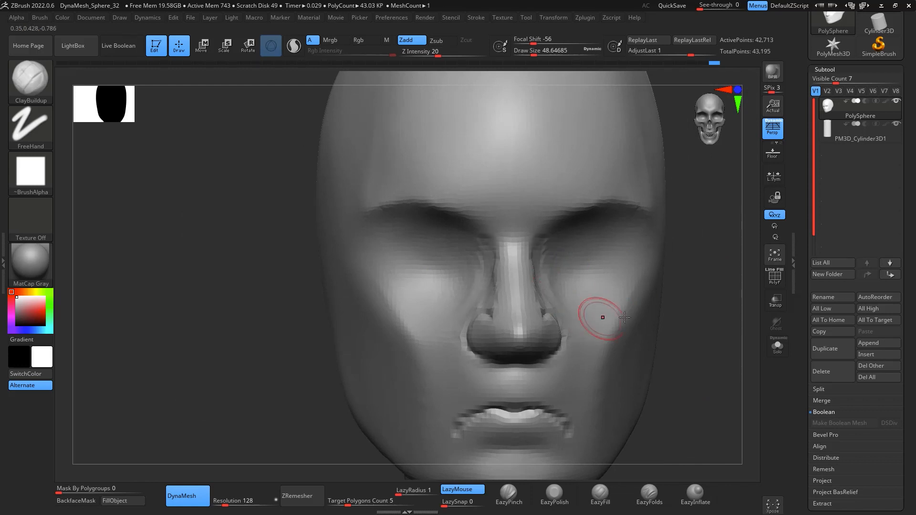
mouse_move(672, 321)
mouse_down()
mouse_move(718, 312)
mouse_move(726, 346)
mouse_up()
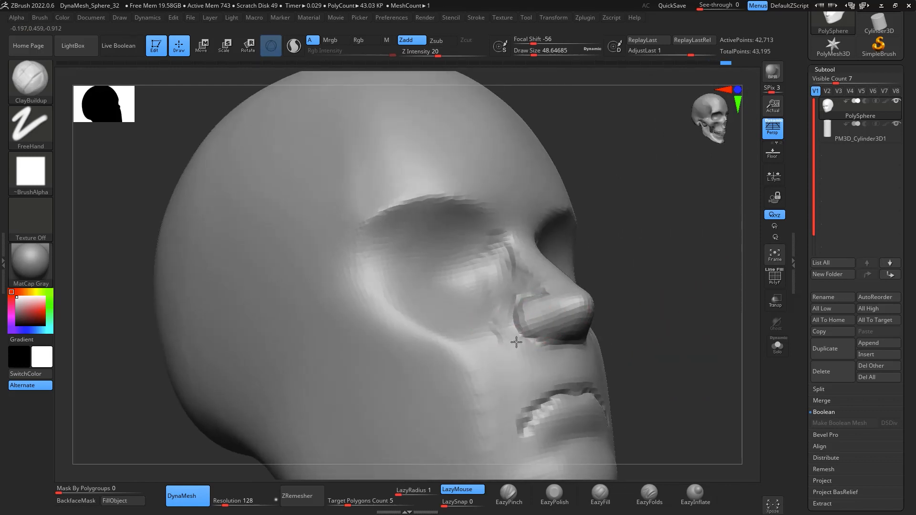
drag(525, 341, 529, 340)
mouse_move(709, 356)
mouse_down()
mouse_move(638, 354)
mouse_move(619, 309)
mouse_move(609, 363)
mouse_up()
Step: Carve the nasolabial folds from the nostril wings down past the mouth corners with DamStandard at a draw size of about 49
mouse_move(756, 369)
shift+mouse_down()
mouse_move(756, 403)
mouse_move(683, 348)
mouse_move(696, 315)
mouse_move(694, 287)
shift+mouse_up()
key(b)
key(d)
key(s)
mouse_move(694, 286)
mouse_down()
mouse_move(697, 306)
mouse_move(638, 298)
mouse_up()
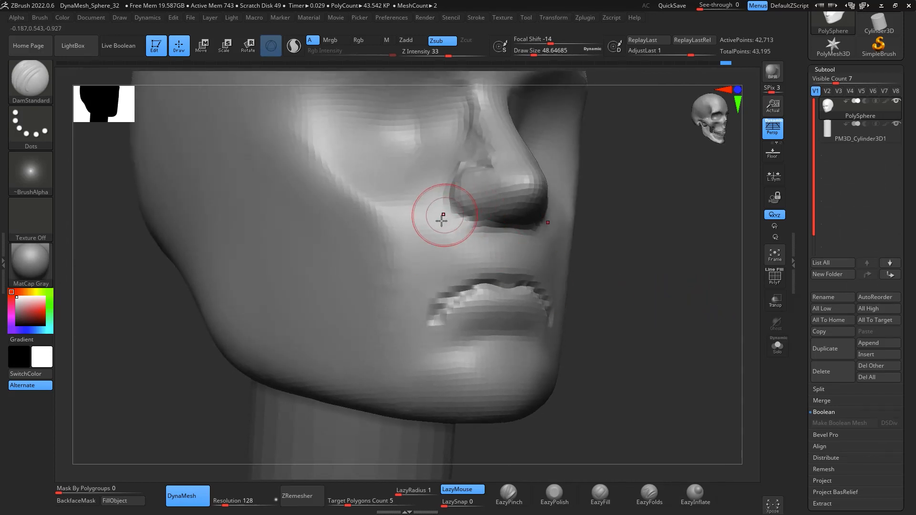
drag(430, 202, 417, 305)
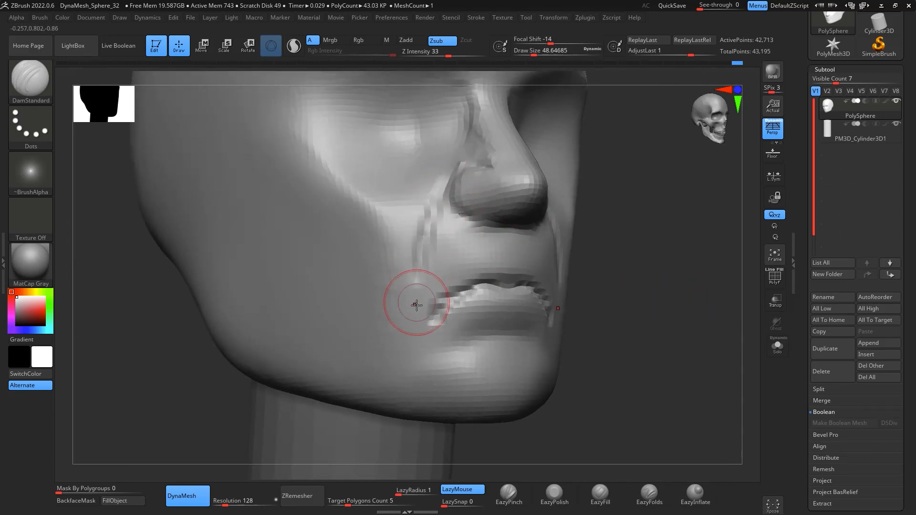
mouse_move(668, 250)
shift+mouse_down()
mouse_move(714, 341)
mouse_move(714, 274)
mouse_move(720, 326)
mouse_move(705, 304)
mouse_move(679, 339)
mouse_move(704, 240)
mouse_move(701, 302)
shift+mouse_up()
Step: Sculpt the philtrum between the nose and upper lip with ClayBuildup at a draw size of about 20
drag(697, 337, 721, 341)
key(b)
key(c)
key(b)
key(space)
drag(574, 196, 544, 180)
key(space)
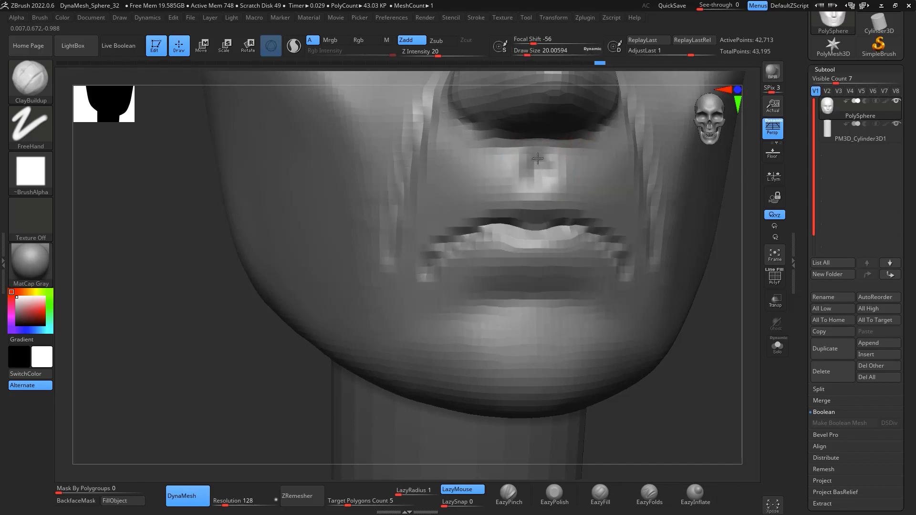
Step: Sharpen the lip edges toward the mouth corners with the EazyPinch brush at a draw size of about 22
mouse_move(696, 194)
mouse_down()
mouse_move(724, 293)
mouse_move(716, 237)
mouse_up()
click(509, 493)
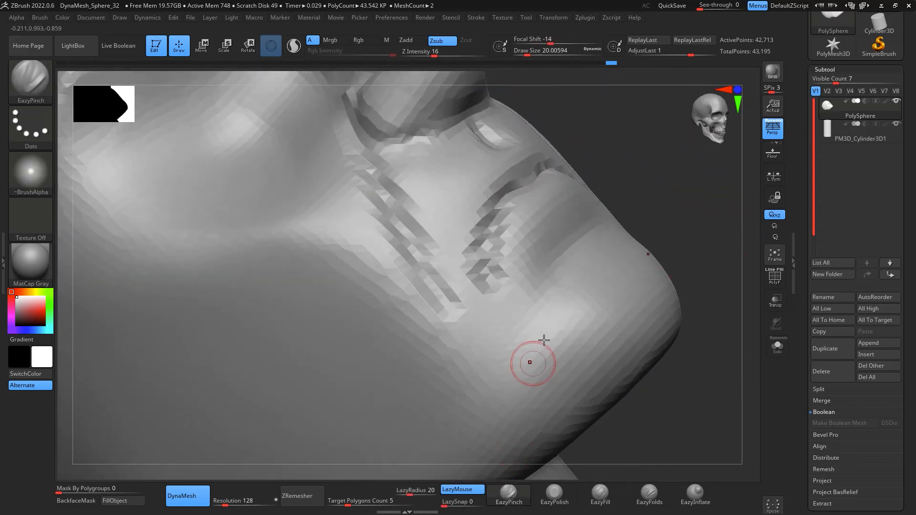
key(space)
drag(521, 236, 522, 235)
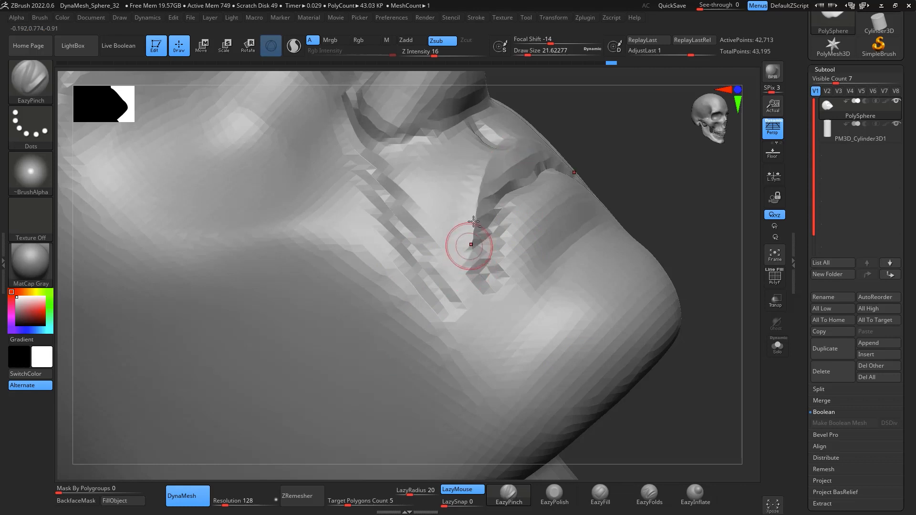
drag(491, 219, 494, 249)
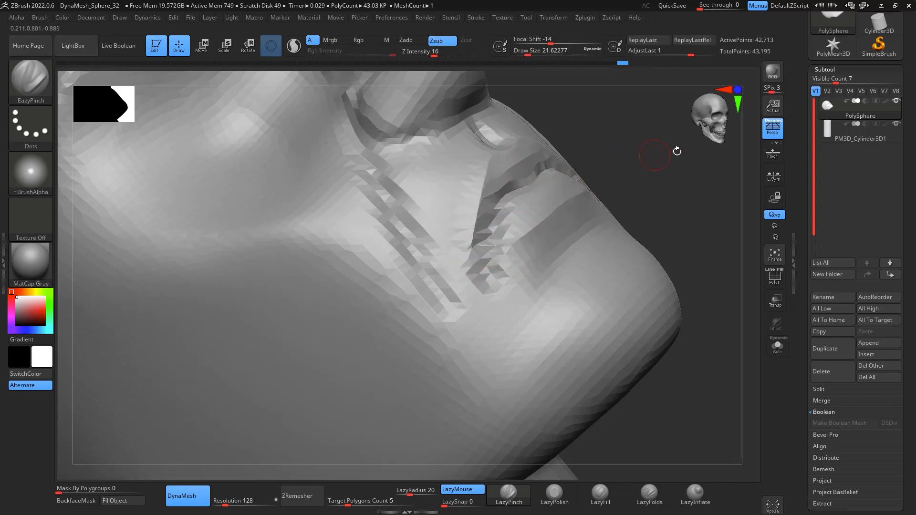
mouse_move(677, 151)
shift+mouse_down()
mouse_move(731, 346)
mouse_move(742, 331)
mouse_move(626, 374)
mouse_move(665, 329)
mouse_move(677, 258)
mouse_move(716, 292)
mouse_move(673, 271)
mouse_move(700, 304)
mouse_move(742, 299)
mouse_move(707, 311)
mouse_move(713, 302)
shift+mouse_up()
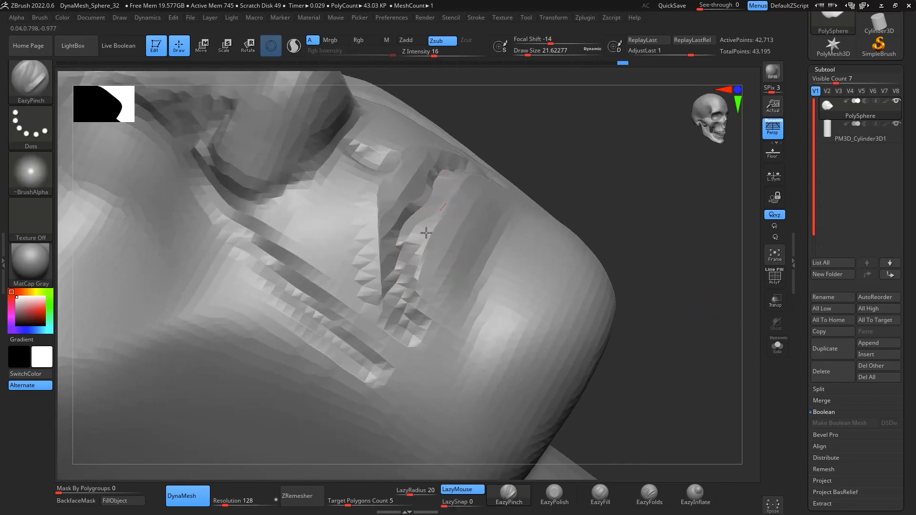
Step: Refine the line between the lips with DamStandard at a draw size of about 13
key(b)
key(d)
key(s)
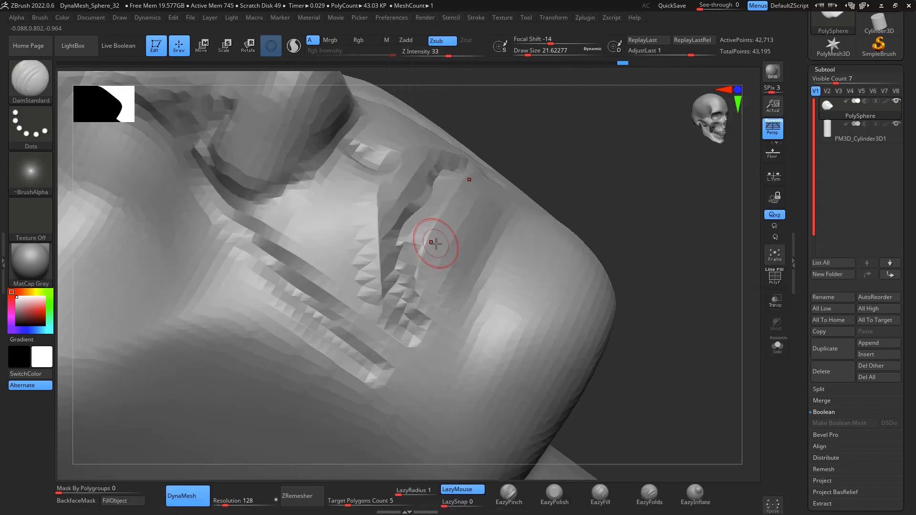
key(space)
drag(434, 242, 428, 239)
drag(658, 238, 685, 194)
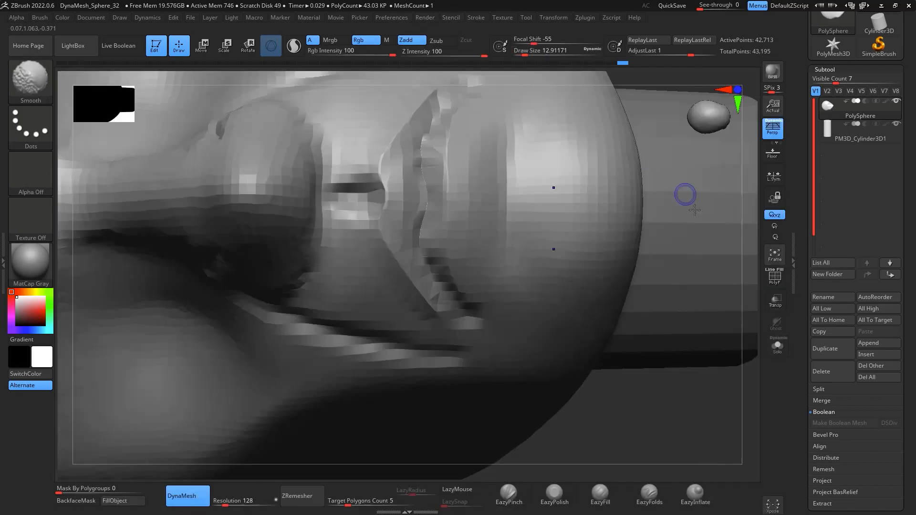
mouse_move(744, 355)
mouse_down()
mouse_move(748, 364)
mouse_move(695, 269)
mouse_move(709, 282)
mouse_move(706, 255)
mouse_up()
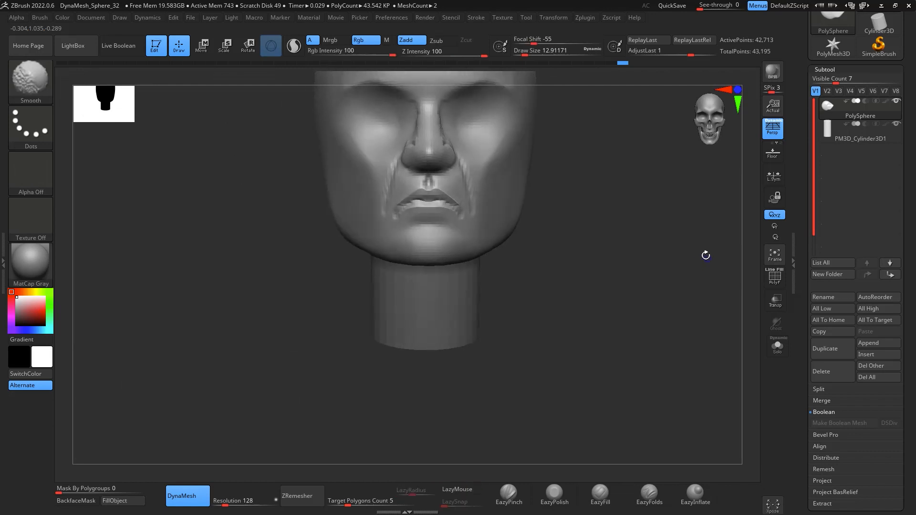
alt+drag(629, 149, 646, 284)
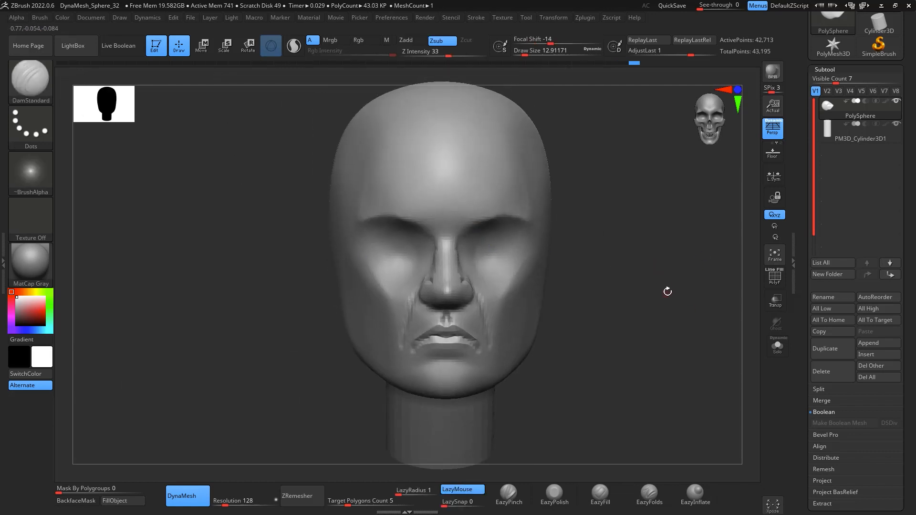
Step: Reshape the brow ridge above the eye sockets with the Move brush at a draw size of 112
key(b)
key(m)
key(v)
key(space)
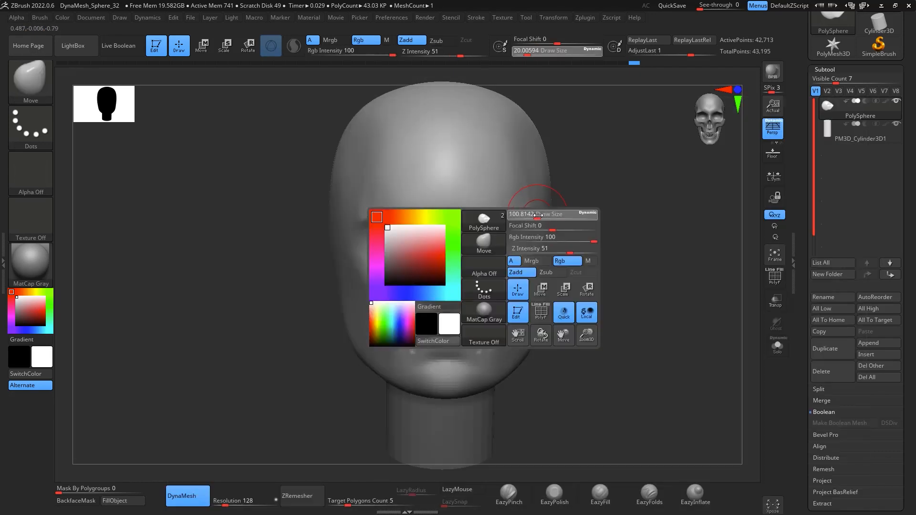
drag(538, 216, 543, 216)
key(space)
drag(478, 215, 472, 215)
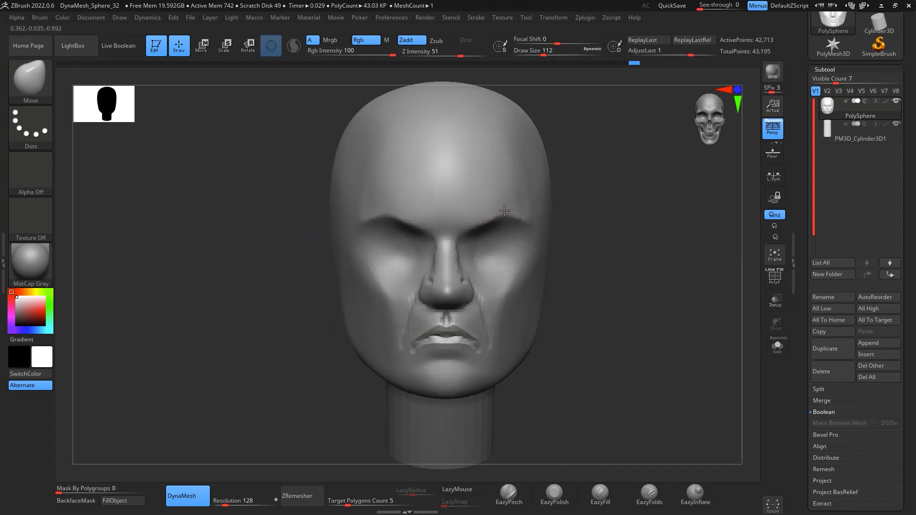
mouse_move(635, 315)
mouse_down()
mouse_move(671, 281)
mouse_move(661, 303)
mouse_up()
mouse_move(632, 253)
mouse_down()
mouse_move(634, 293)
mouse_move(672, 329)
mouse_move(671, 204)
mouse_up()
Step: Append a Sphere3D as a new subtool and make it the active subtool
click(873, 343)
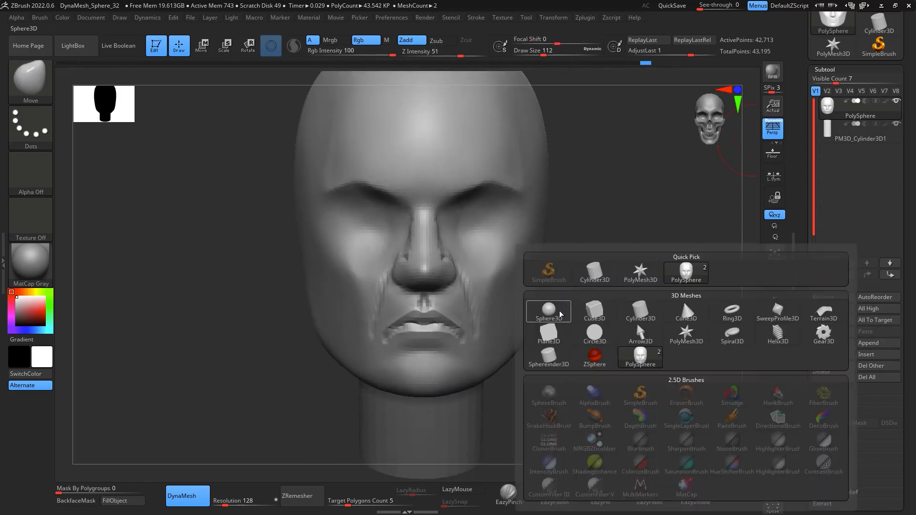
click(682, 300)
mouse_move(679, 293)
shift+mouse_down()
mouse_move(703, 347)
mouse_move(728, 371)
shift+mouse_up()
click(852, 164)
Step: Scale the sphere down to eyeball size and move it into the eye socket on one side of the nose
key(e)
drag(481, 242, 317, 293)
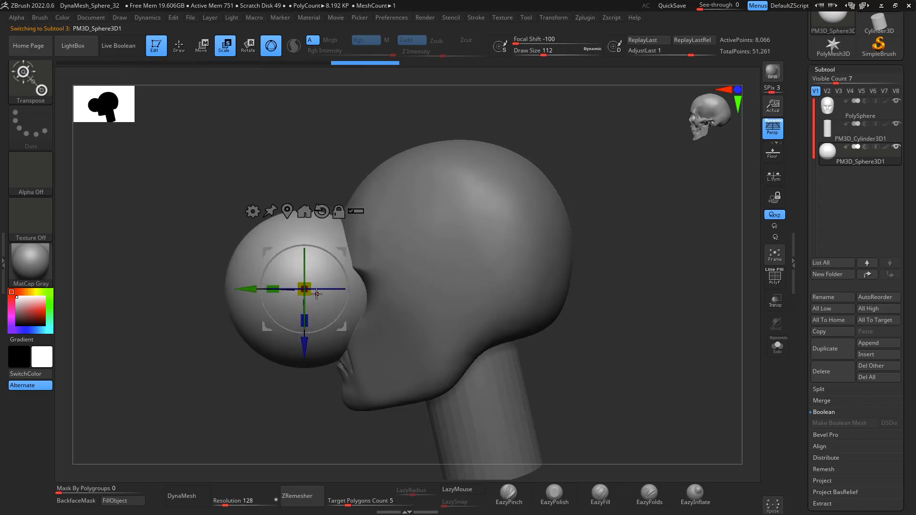
drag(296, 259, 287, 237)
drag(345, 247, 388, 244)
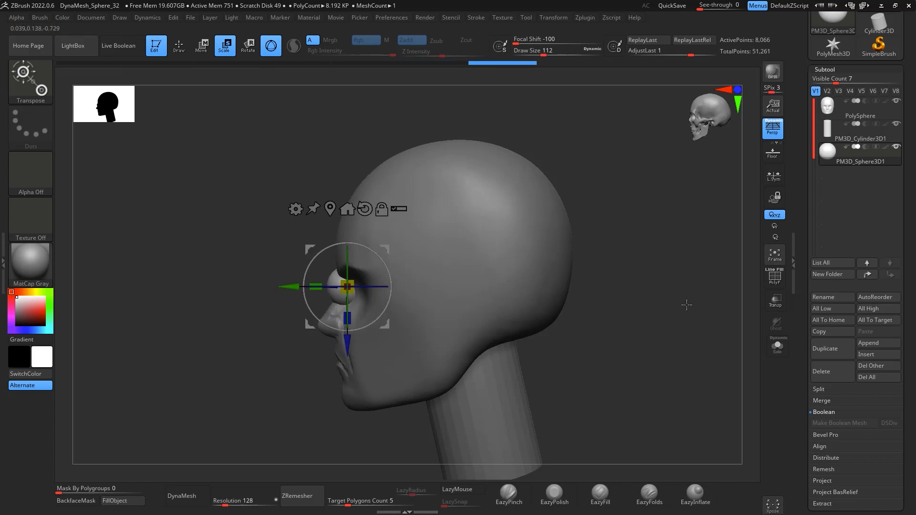
shift+drag(687, 305, 653, 376)
drag(347, 275, 445, 284)
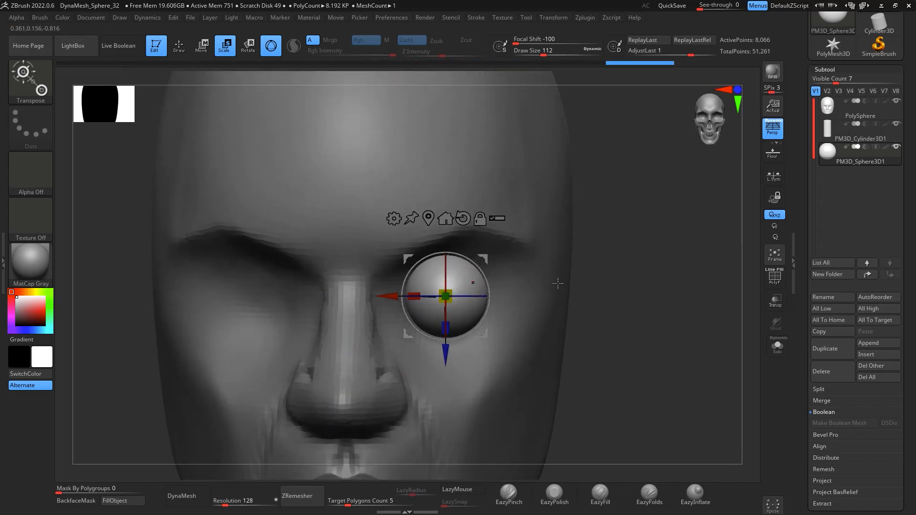
Step: Fine-tune the eyeball's depth and sideways position in the socket from the front and side
drag(558, 283, 666, 257)
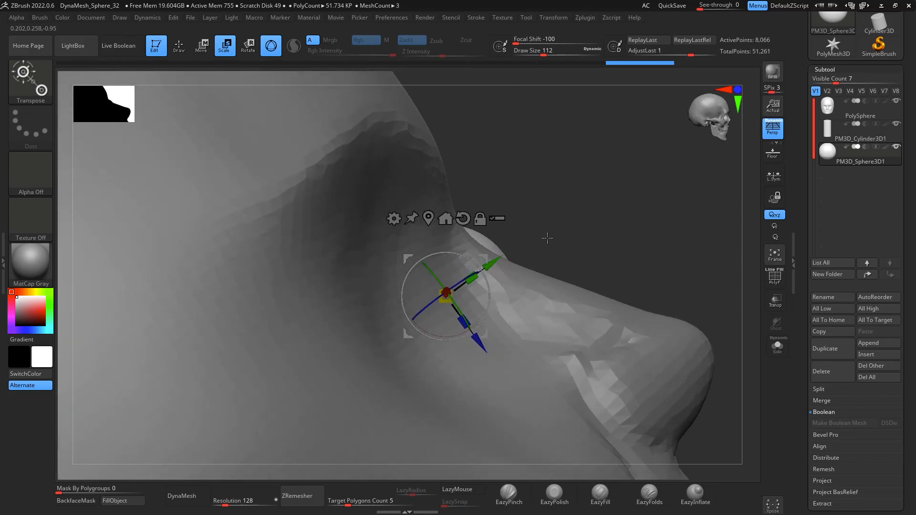
drag(491, 261, 456, 286)
drag(663, 210, 572, 256)
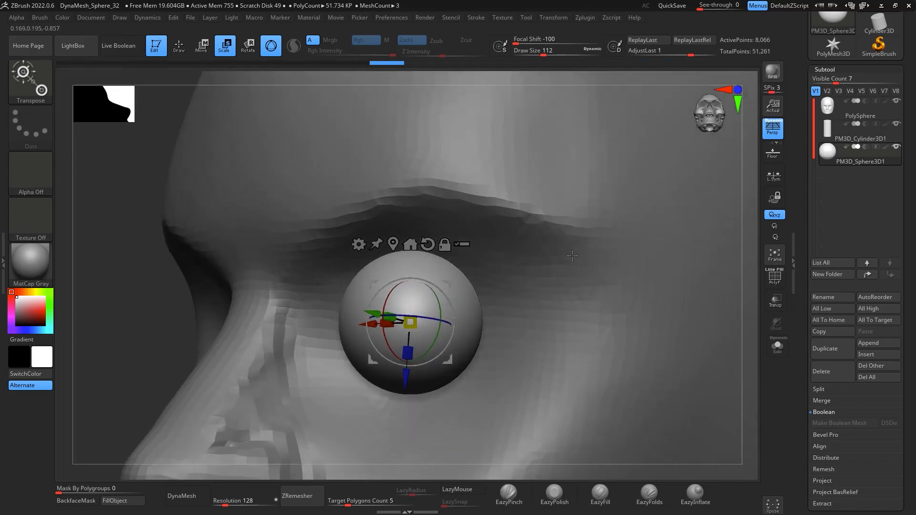
shift+drag(745, 288, 674, 303)
drag(446, 285, 483, 290)
drag(303, 287, 382, 283)
shift+drag(697, 301, 714, 291)
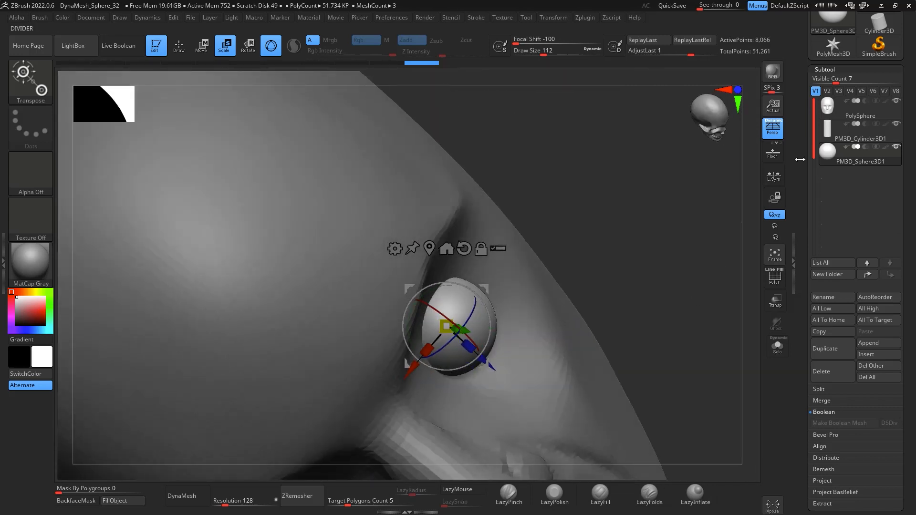
Step: Mirror the eyeball across the X axis with SubTool Master, merging both eyeballs into one SubTool
click(584, 18)
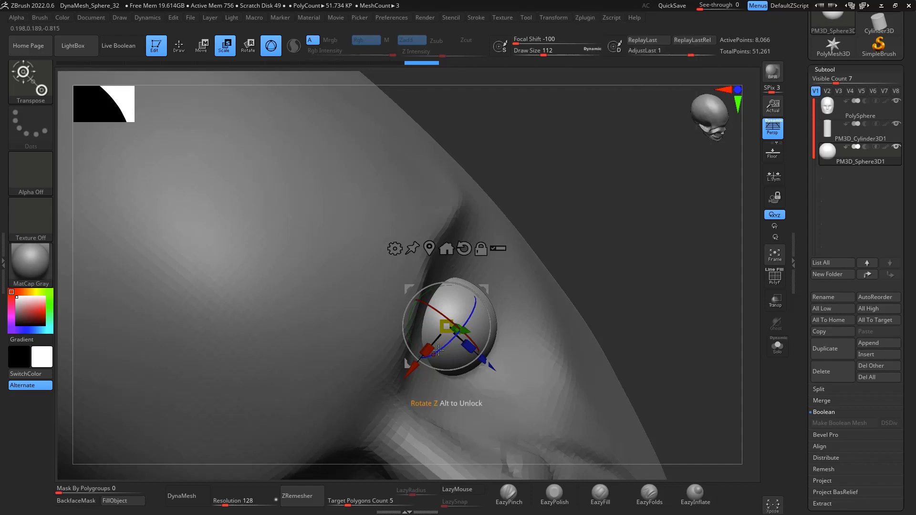
click(586, 18)
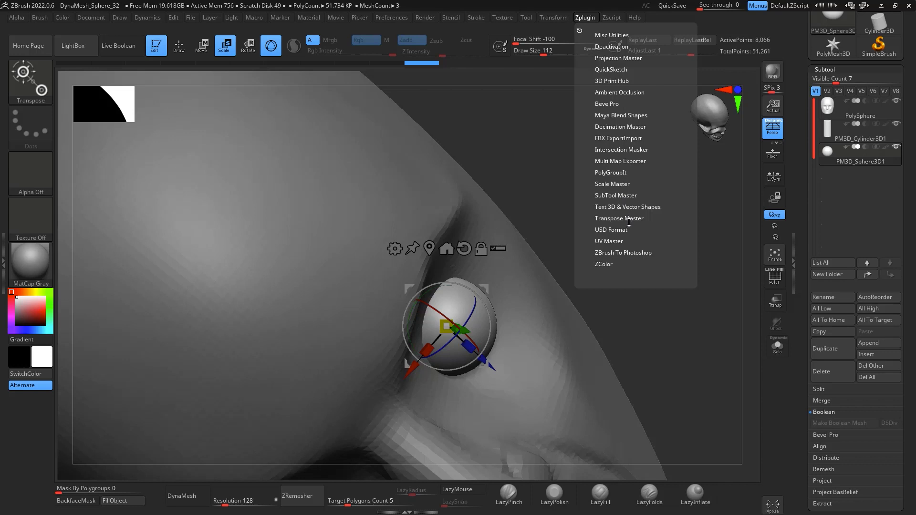
click(615, 196)
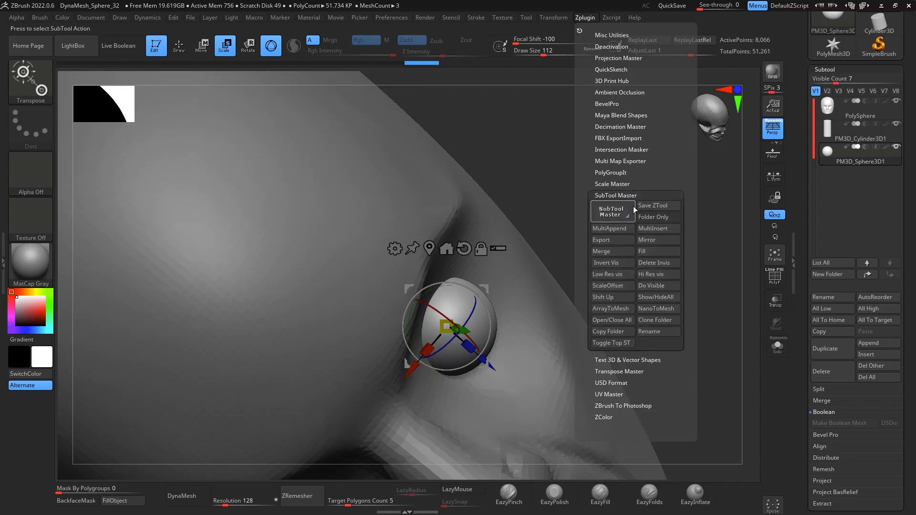
click(658, 240)
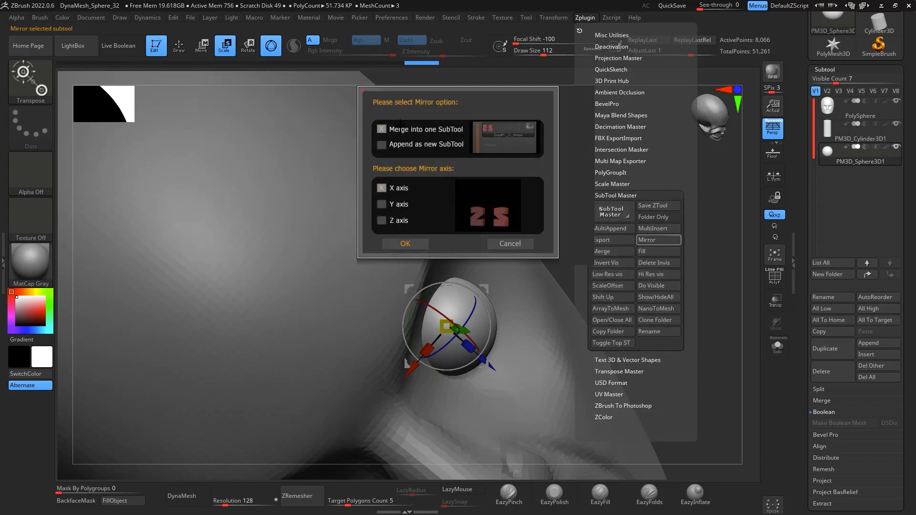
click(408, 243)
mouse_move(668, 252)
mouse_down()
mouse_move(685, 219)
mouse_move(688, 259)
mouse_move(666, 257)
mouse_up()
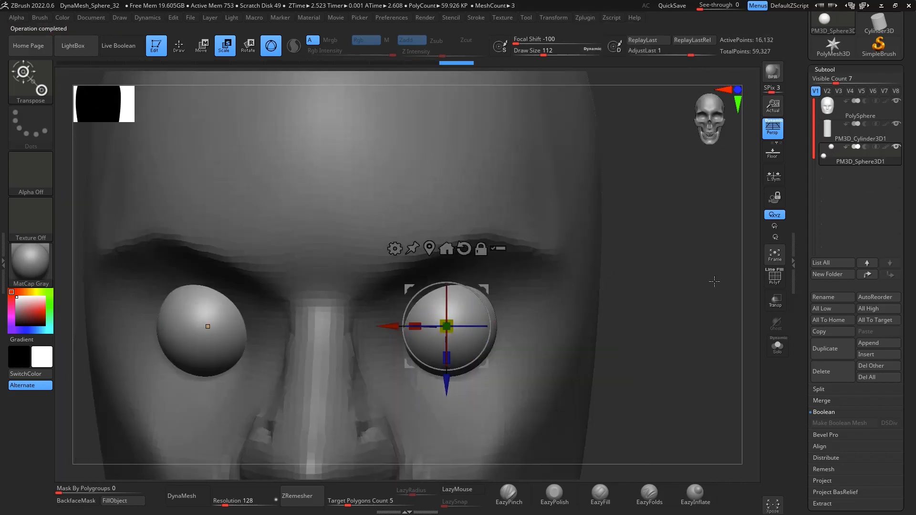
Step: Make the head the active subtool and build up an upper eyelid over the eyeball with ClayBuildup at a draw size of about 49
shift+drag(714, 281, 650, 252)
drag(392, 322, 579, 241)
mouse_move(692, 299)
shift+mouse_down()
mouse_move(685, 305)
mouse_move(691, 357)
shift+mouse_up()
key(q)
key(space)
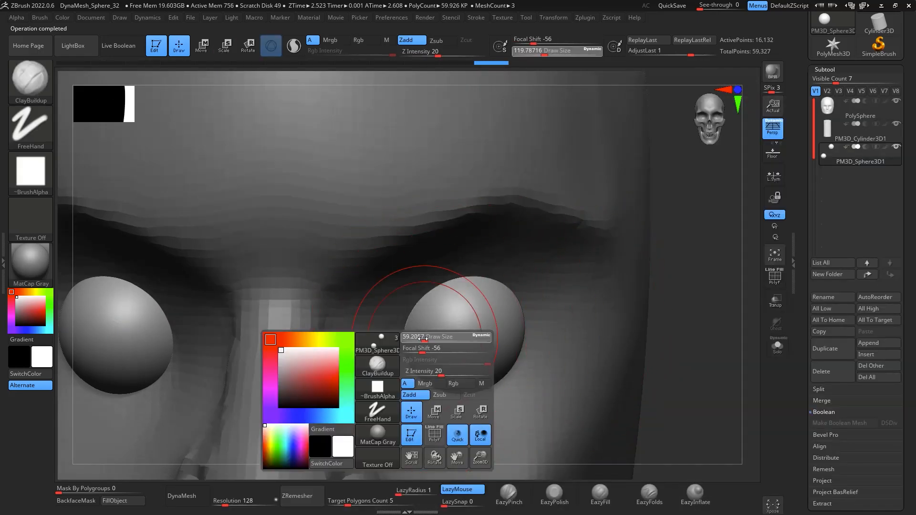
alt+click(405, 346)
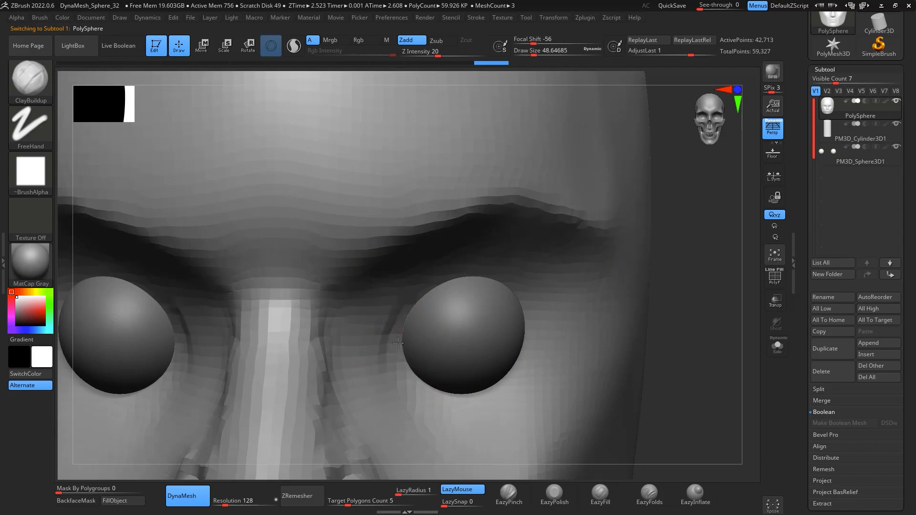
drag(397, 342, 399, 319)
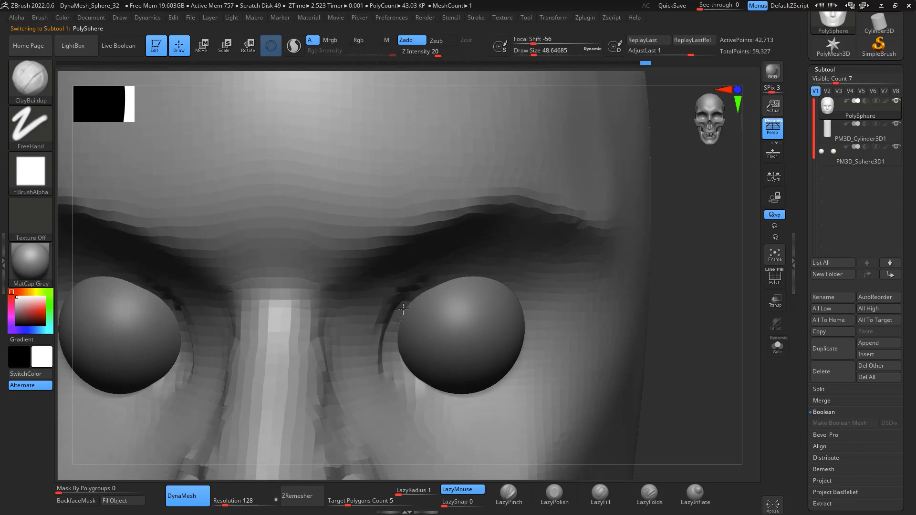
drag(711, 300, 659, 269)
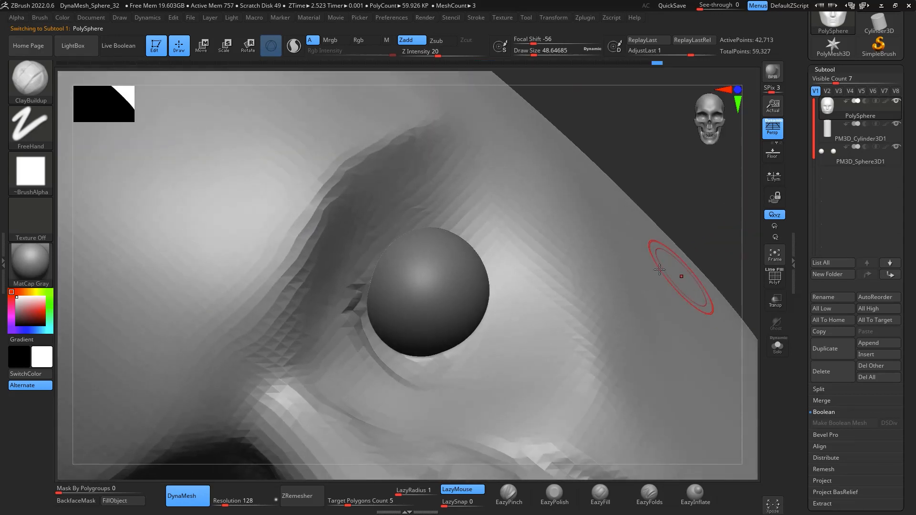
mouse_move(355, 323)
mouse_down()
mouse_move(382, 232)
mouse_move(360, 316)
mouse_move(420, 217)
mouse_move(360, 316)
mouse_move(412, 224)
mouse_move(394, 301)
mouse_up()
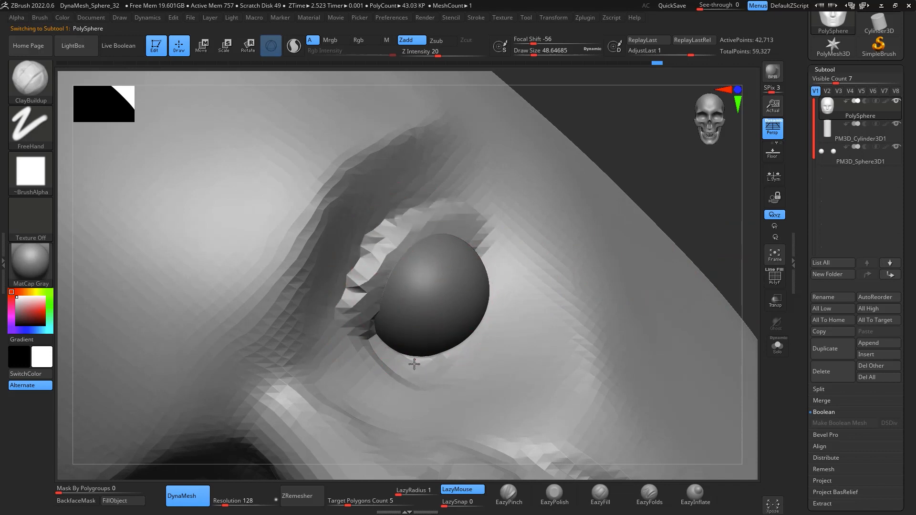
mouse_move(363, 329)
mouse_down()
mouse_move(384, 267)
mouse_move(460, 220)
mouse_up()
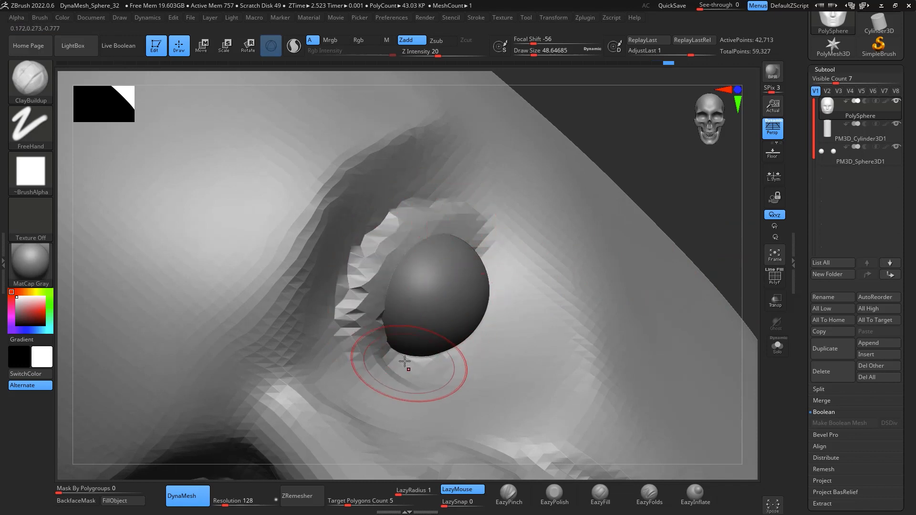
Step: Build up the lower eyelid around the eyeball and smooth the rough clay on the upper lid
mouse_move(405, 366)
mouse_down()
mouse_move(485, 235)
mouse_move(456, 341)
mouse_up()
mouse_move(472, 287)
mouse_down()
mouse_move(490, 245)
mouse_move(430, 365)
mouse_move(485, 243)
mouse_move(470, 324)
mouse_move(492, 252)
mouse_move(455, 368)
mouse_up()
mouse_move(503, 264)
shift+mouse_down()
mouse_move(487, 359)
mouse_move(503, 327)
mouse_move(482, 331)
mouse_move(510, 291)
mouse_move(503, 317)
shift+mouse_up()
key(space)
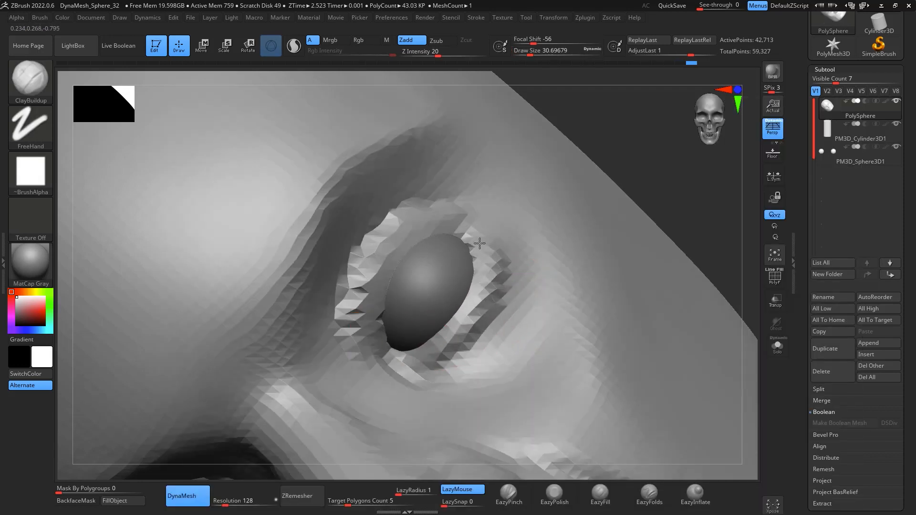
mouse_move(355, 320)
shift+mouse_down()
mouse_move(392, 220)
mouse_move(355, 286)
shift+mouse_up()
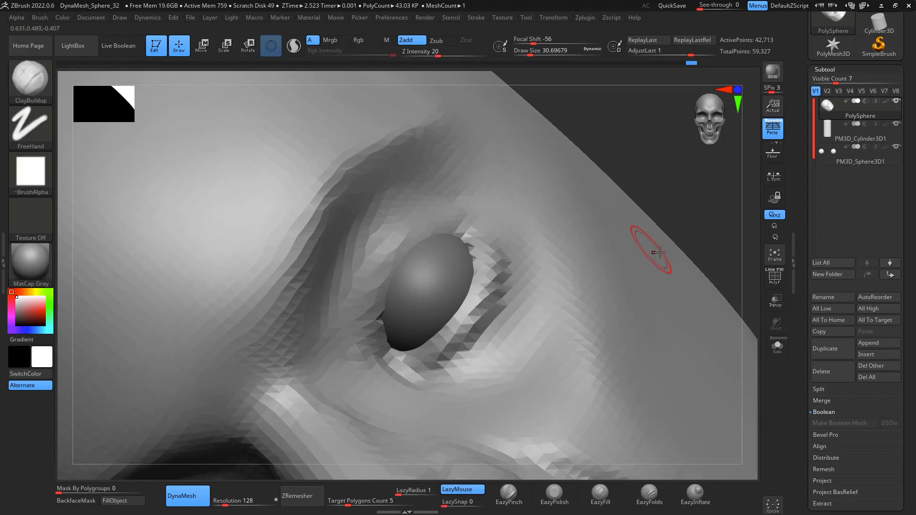
drag(703, 231, 733, 209)
drag(704, 214, 701, 215)
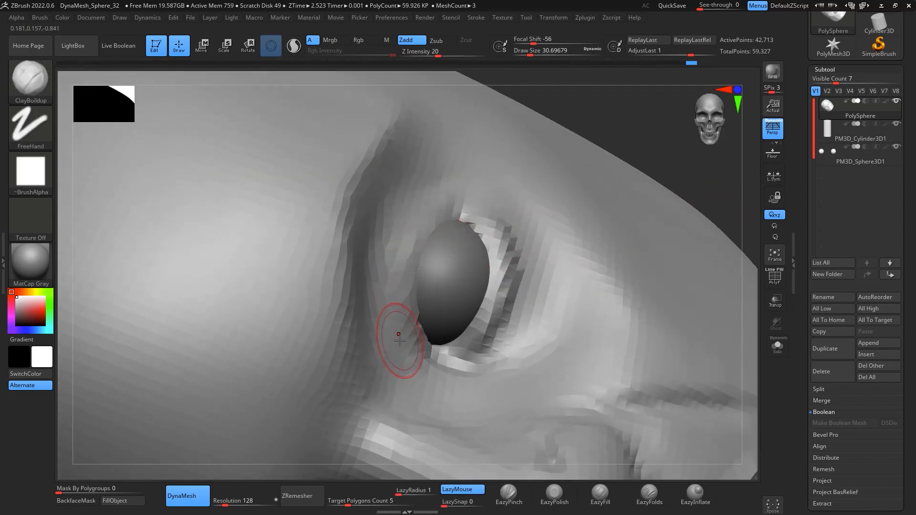
Step: Carve the crease around the upper eyelid with the DamStandard brush at a draw size of about 17
key(b)
key(d)
key(s)
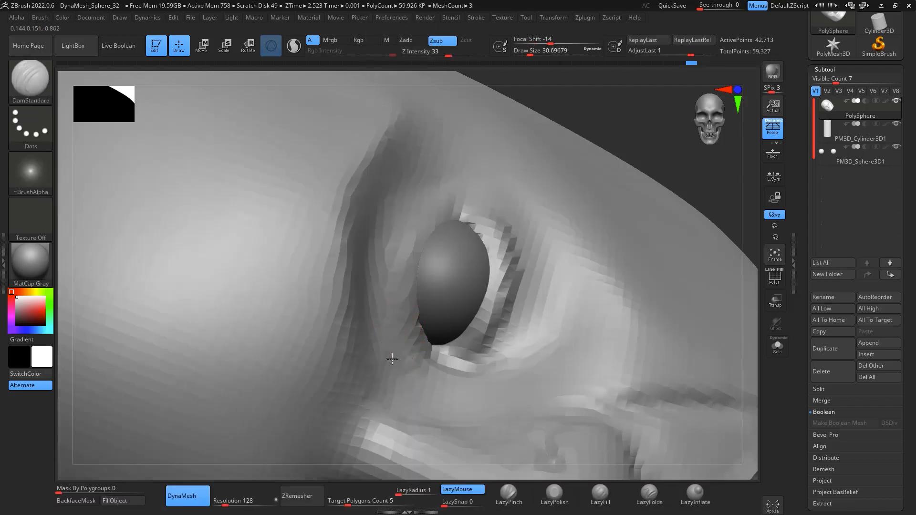
key(space)
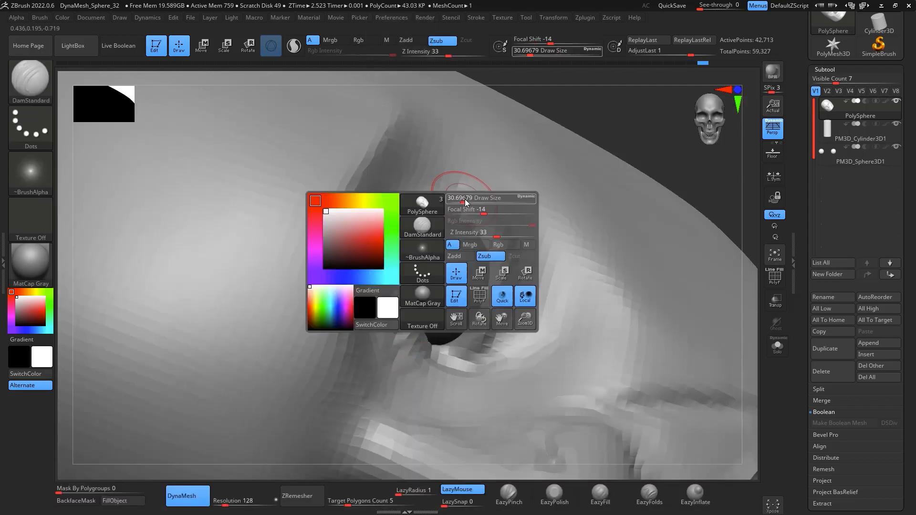
drag(466, 202, 462, 202)
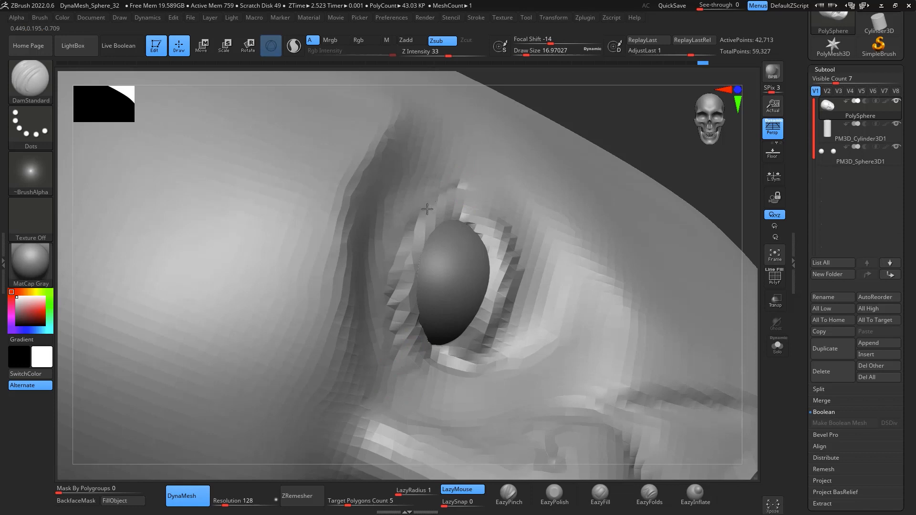
drag(399, 291, 387, 389)
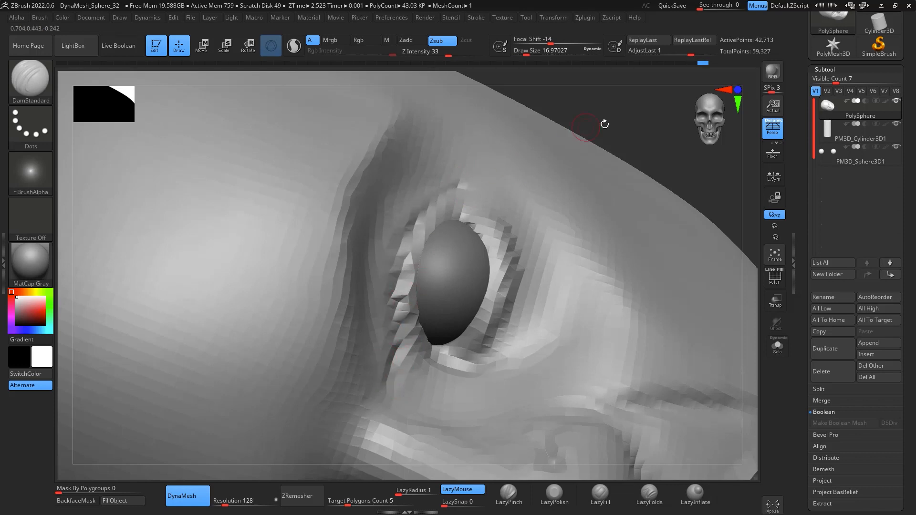
drag(604, 124, 556, 141)
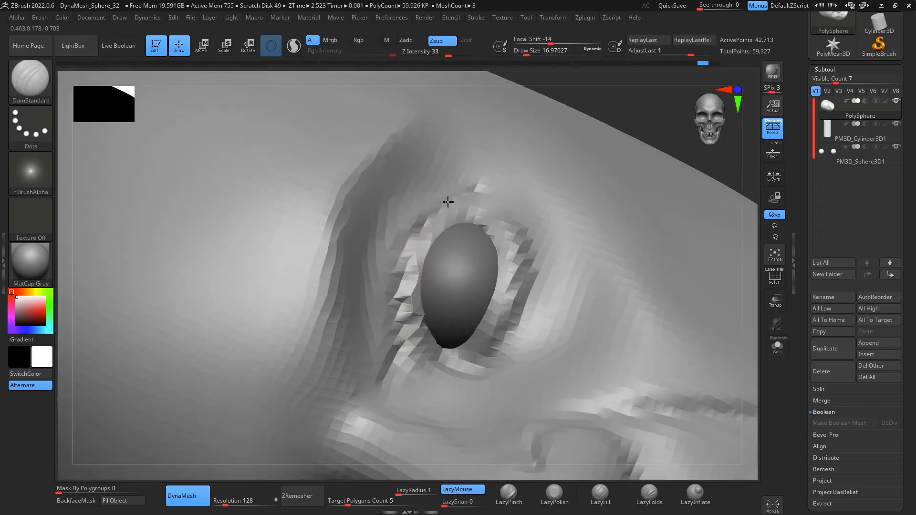
drag(448, 202, 398, 334)
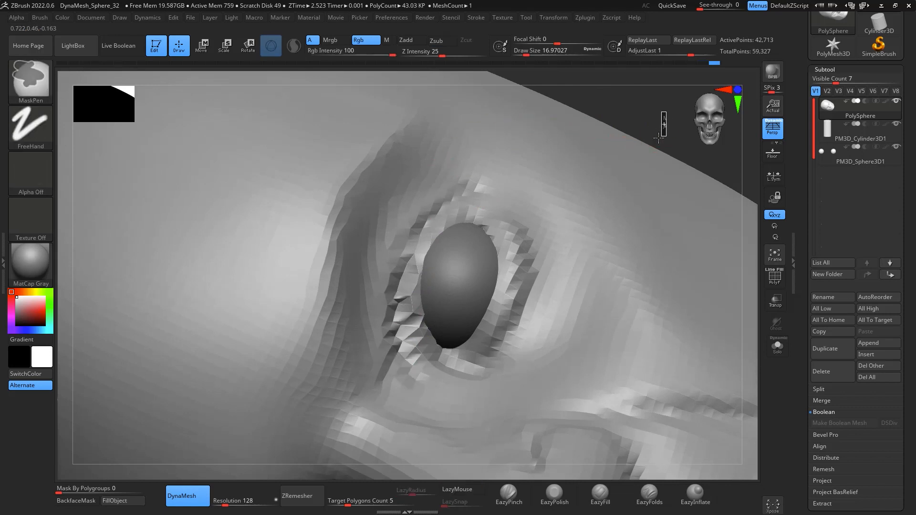
Step: Smooth the upper eyelid, remesh the head with DynaMesh, and deepen the fold above the lid
shift+drag(437, 220, 419, 346)
mouse_move(466, 200)
mouse_down()
mouse_move(396, 277)
mouse_move(411, 365)
mouse_up()
drag(655, 133, 635, 119)
drag(376, 343, 397, 272)
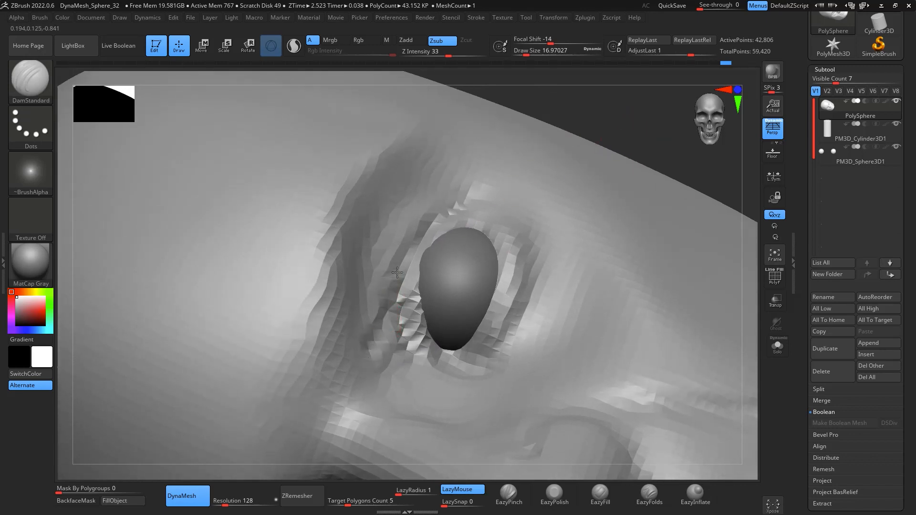
mouse_move(557, 140)
mouse_down()
mouse_move(645, 121)
mouse_move(695, 196)
mouse_move(645, 207)
mouse_up()
Step: Fill in the upper eyelid edge with ClayBuildup, ending at a draw size of about 16, and remesh the head with DynaMesh
key(b)
key(c)
key(b)
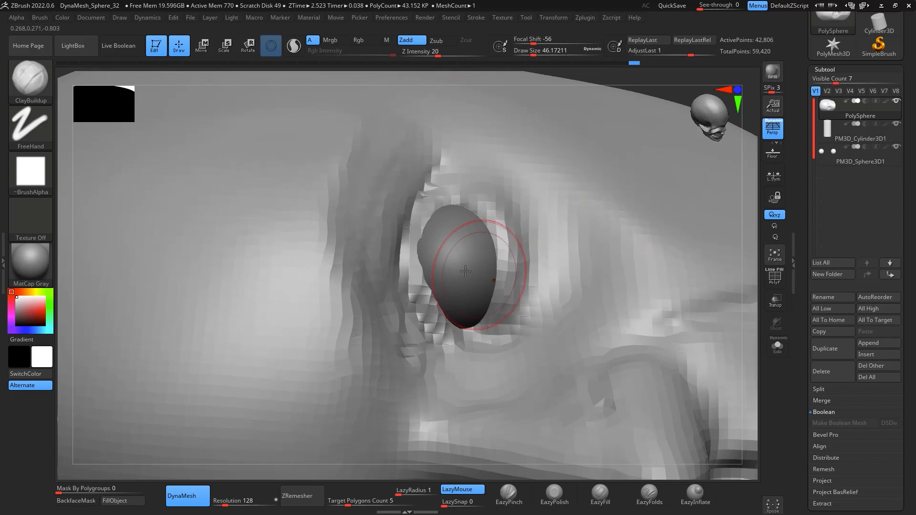
key(ctrl)
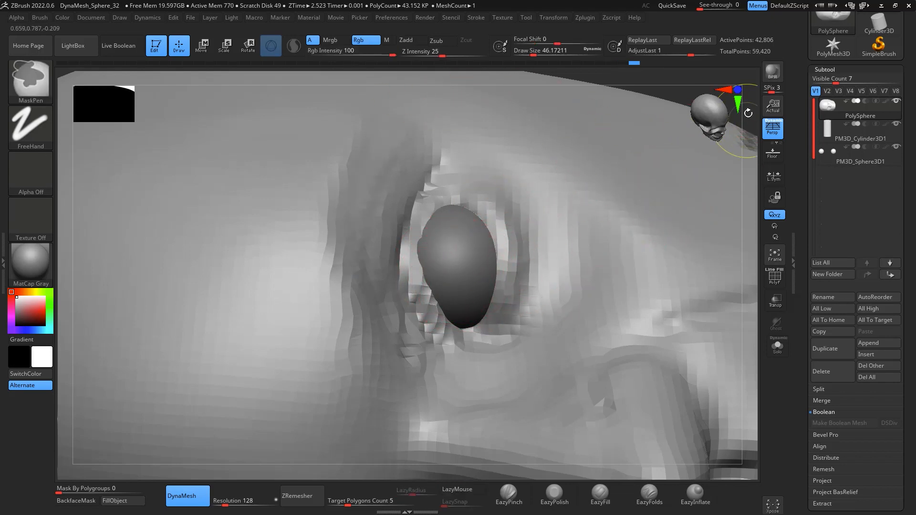
ctrl+drag(750, 116, 745, 128)
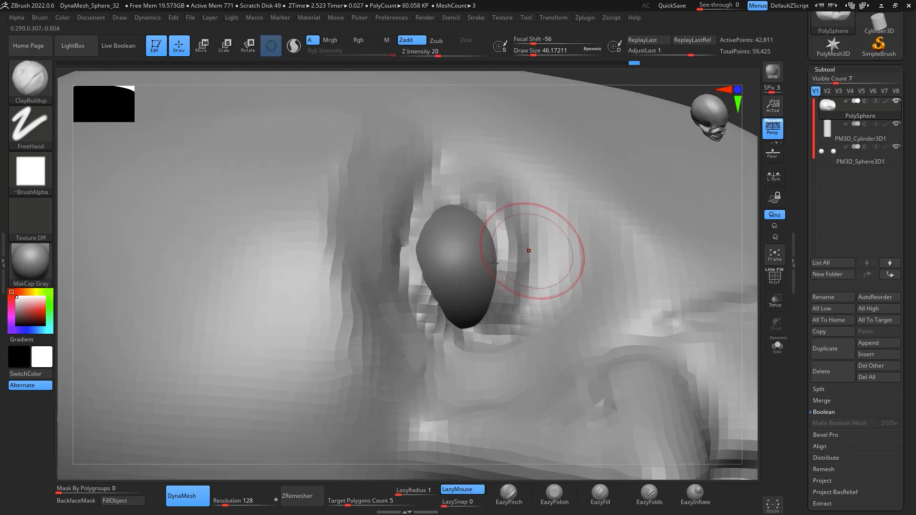
key(b)
key(space)
drag(443, 285, 436, 283)
mouse_move(419, 238)
mouse_down()
mouse_move(424, 301)
mouse_move(430, 224)
mouse_move(442, 208)
mouse_up()
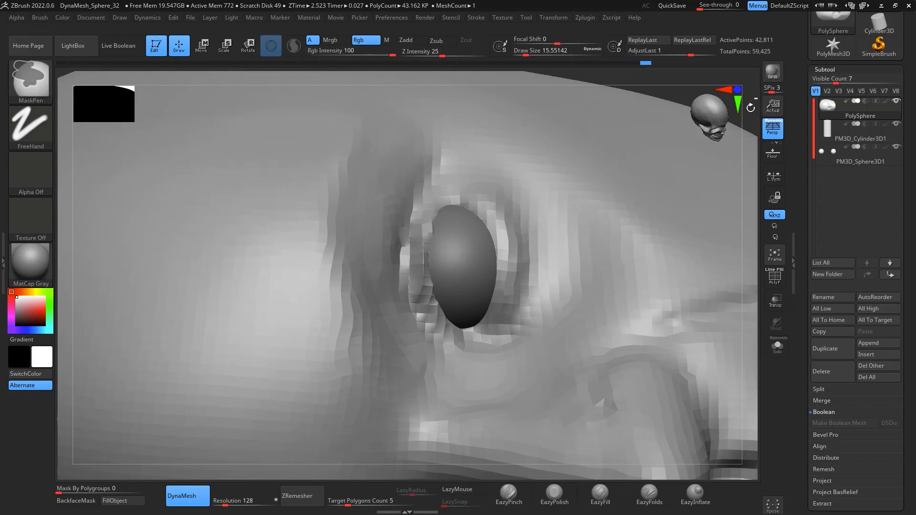
mouse_move(747, 98)
ctrl+mouse_down()
mouse_move(749, 123)
mouse_move(771, 97)
mouse_move(705, 169)
mouse_move(668, 180)
mouse_move(621, 168)
ctrl+mouse_up()
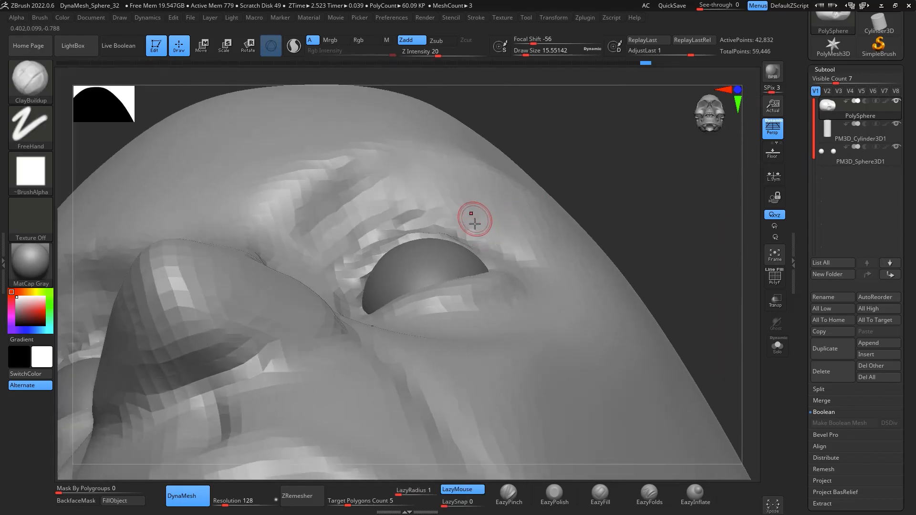
Step: Adjust the eyelids around the eyeball's inner corner with the Move brush at a draw size of about 62
key(b)
key(m)
key(v)
key(space)
drag(477, 250, 456, 236)
drag(604, 161, 598, 268)
key(space)
drag(752, 259, 711, 251)
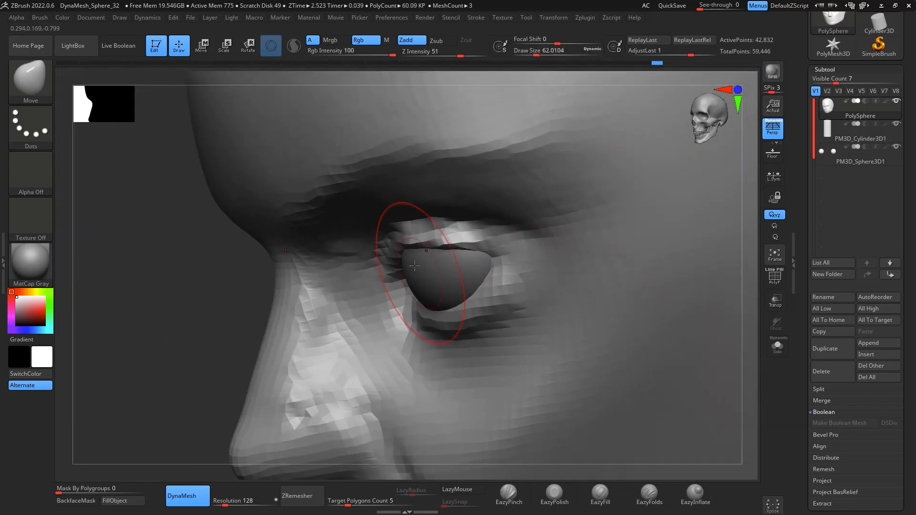
drag(414, 251, 378, 279)
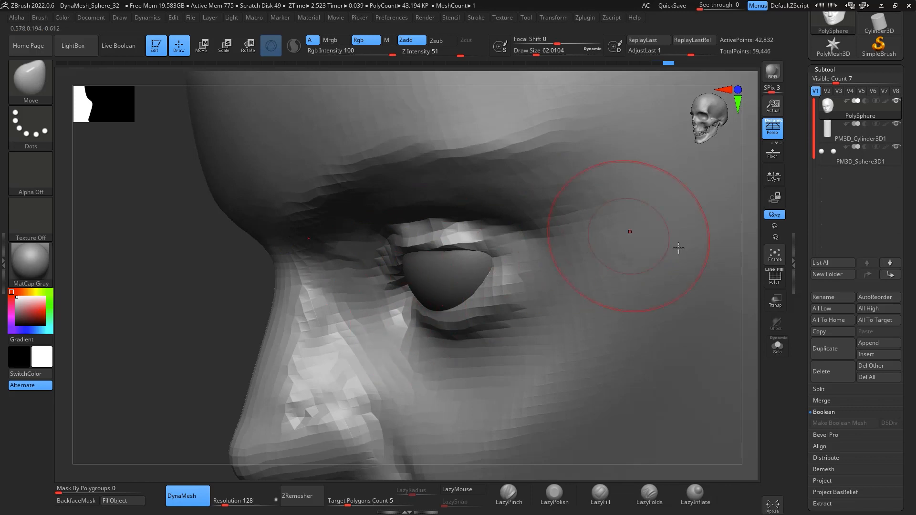
Step: Check the eyeballs through the transparent head, then reshape the eye corners and the upper and lower lids from the front
drag(751, 258, 782, 281)
click(775, 300)
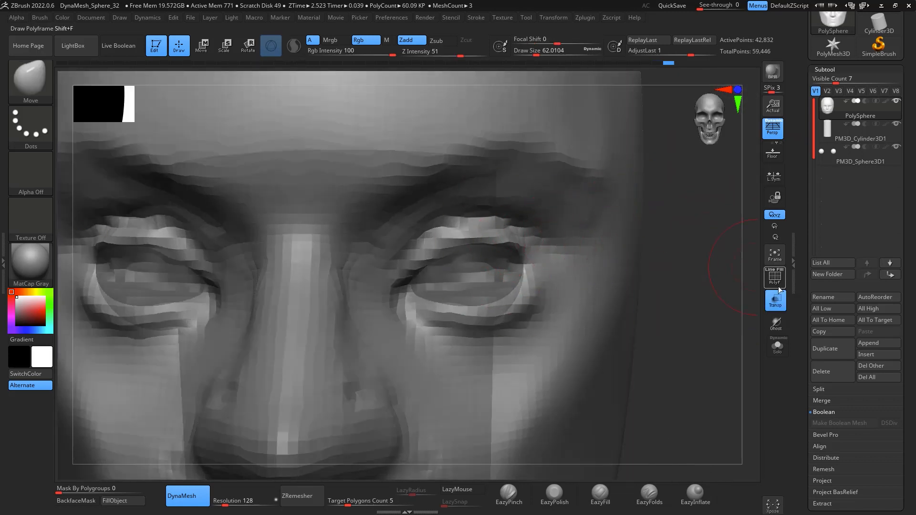
click(776, 300)
alt+drag(715, 318, 742, 299)
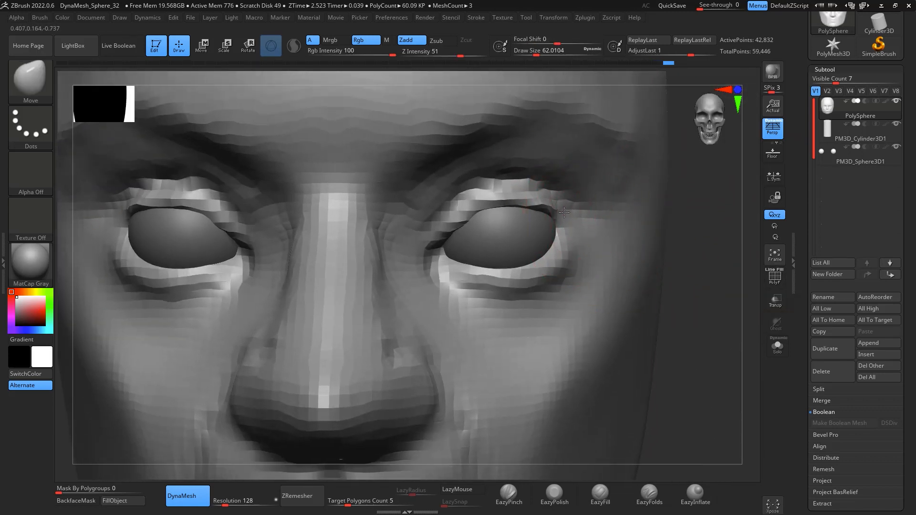
mouse_move(564, 213)
mouse_down()
mouse_move(564, 246)
mouse_move(561, 229)
mouse_move(532, 212)
mouse_up()
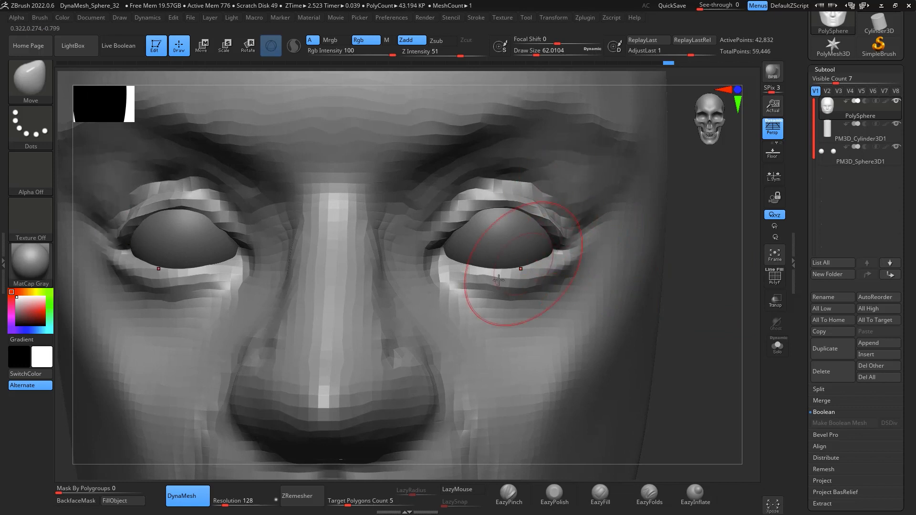
drag(456, 281, 445, 272)
drag(556, 276, 553, 267)
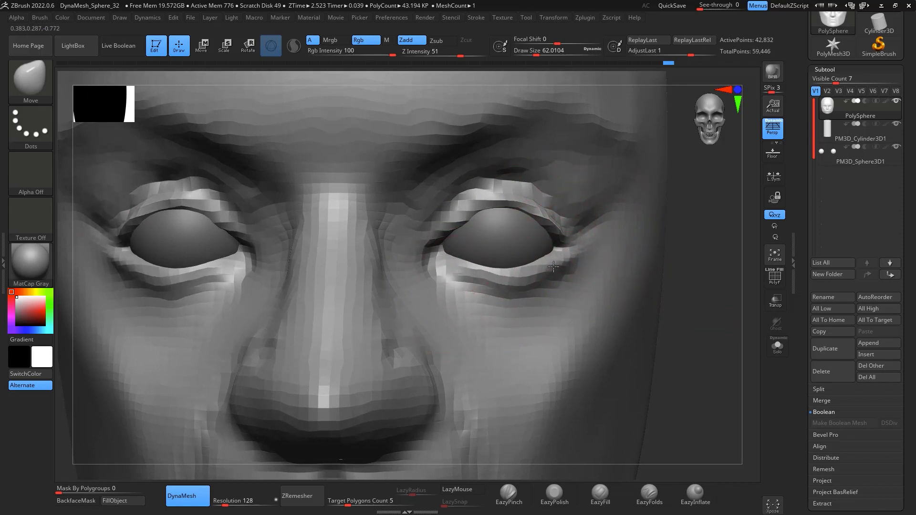
drag(482, 277, 481, 271)
drag(460, 237, 463, 232)
Step: Pull the upper and lower eyelid edges slightly forward over the eyeball in the side view
drag(752, 260, 678, 249)
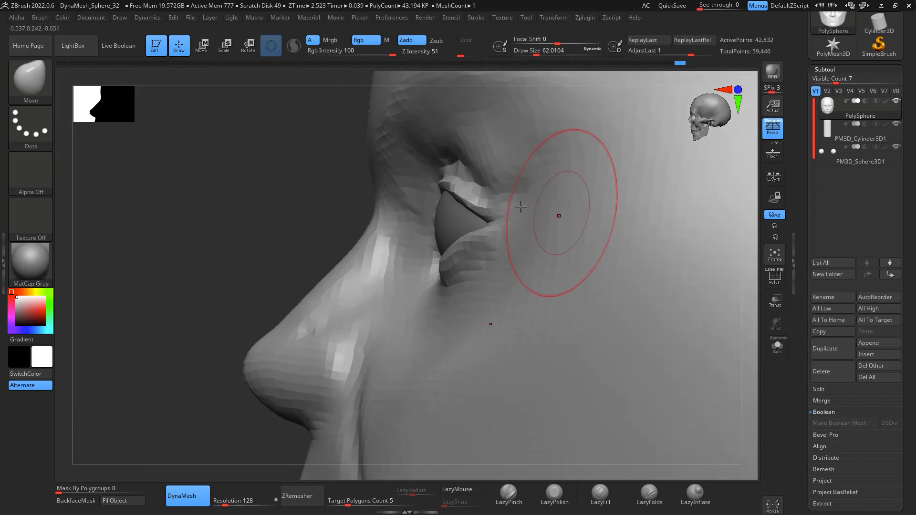
drag(447, 187, 442, 187)
drag(448, 276, 445, 274)
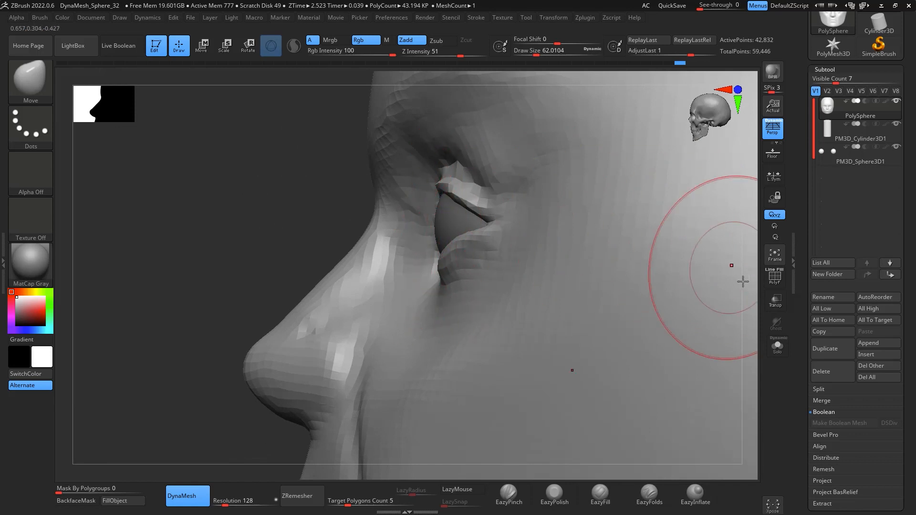
drag(751, 331, 819, 306)
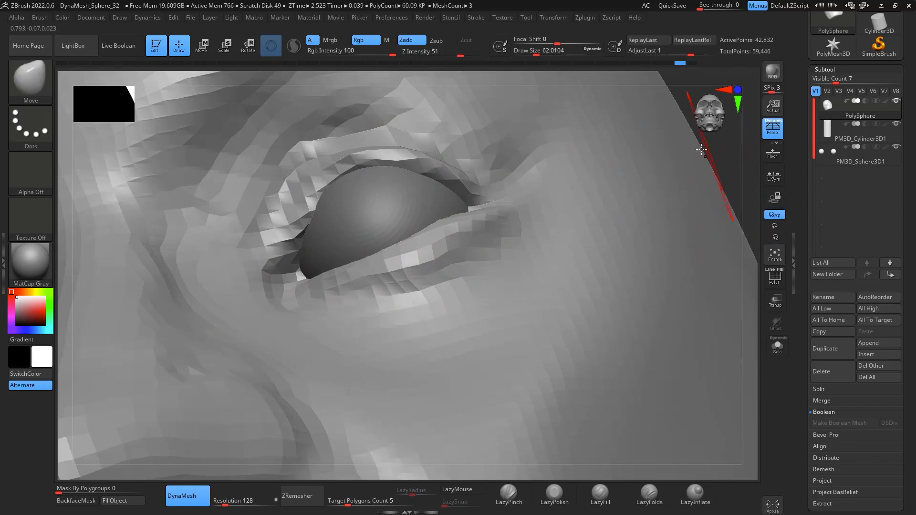
Step: Reshape the brow and the outer eye area from the front with the Move brush at a draw size of about 167
drag(726, 140, 738, 141)
mouse_move(745, 179)
mouse_down()
mouse_move(733, 227)
mouse_move(746, 231)
mouse_move(744, 172)
mouse_up()
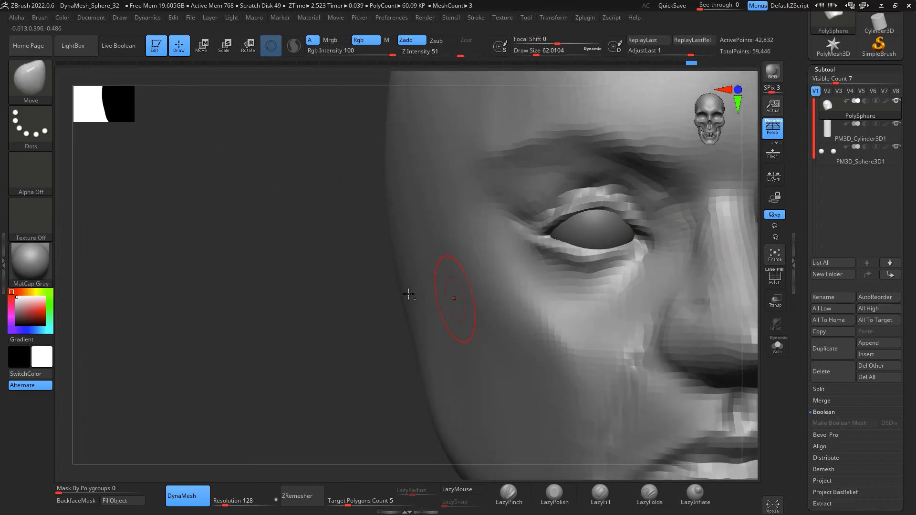
alt+drag(396, 293, 127, 276)
alt+drag(695, 335, 691, 260)
alt+drag(687, 293, 730, 293)
key(space)
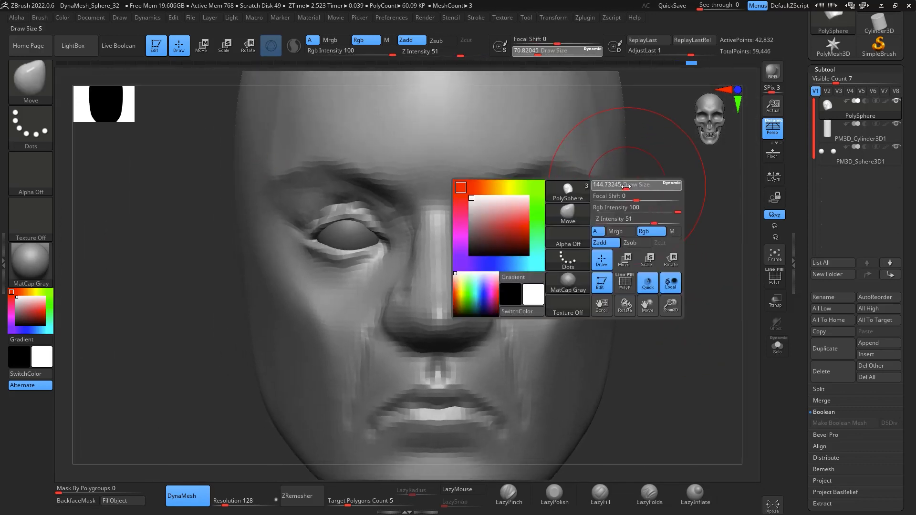
key(space)
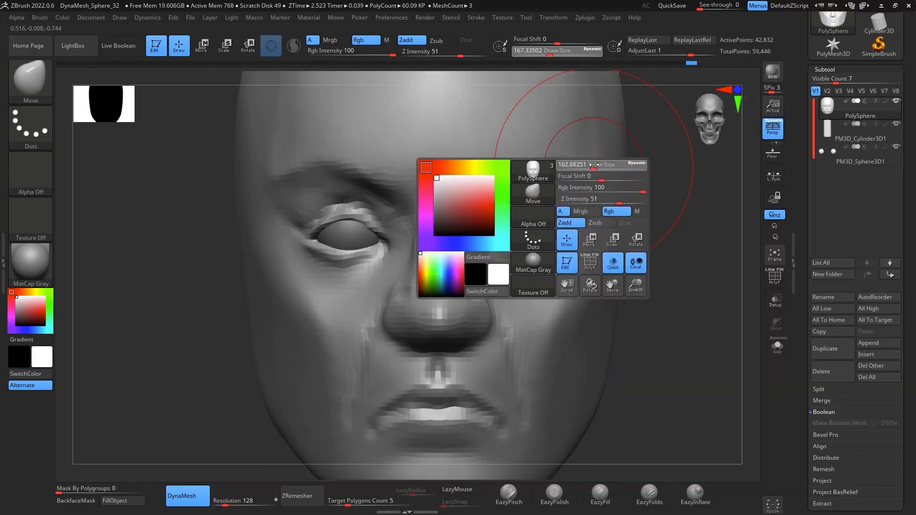
drag(594, 183, 593, 188)
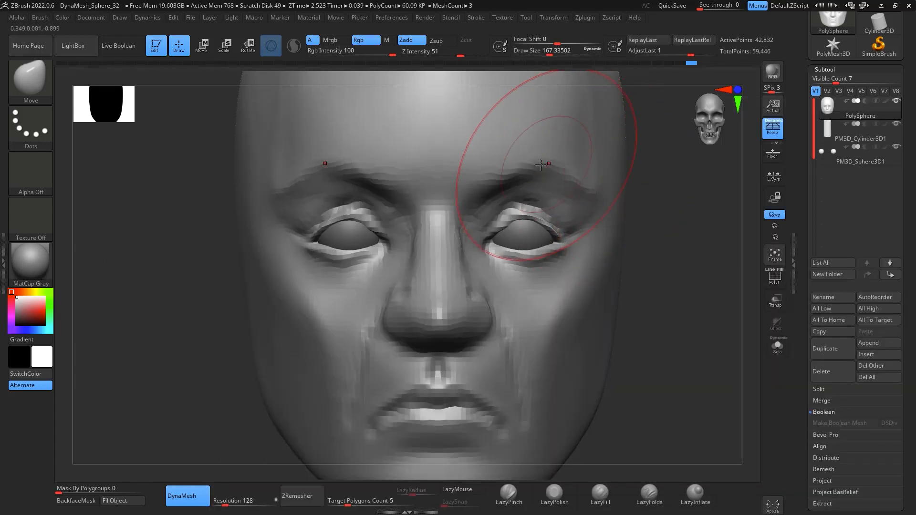
drag(542, 165, 560, 171)
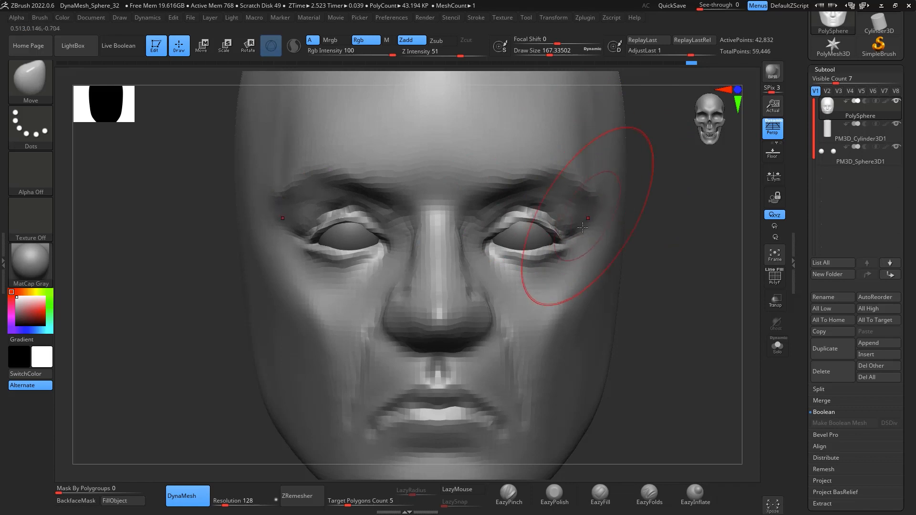
drag(582, 244, 577, 253)
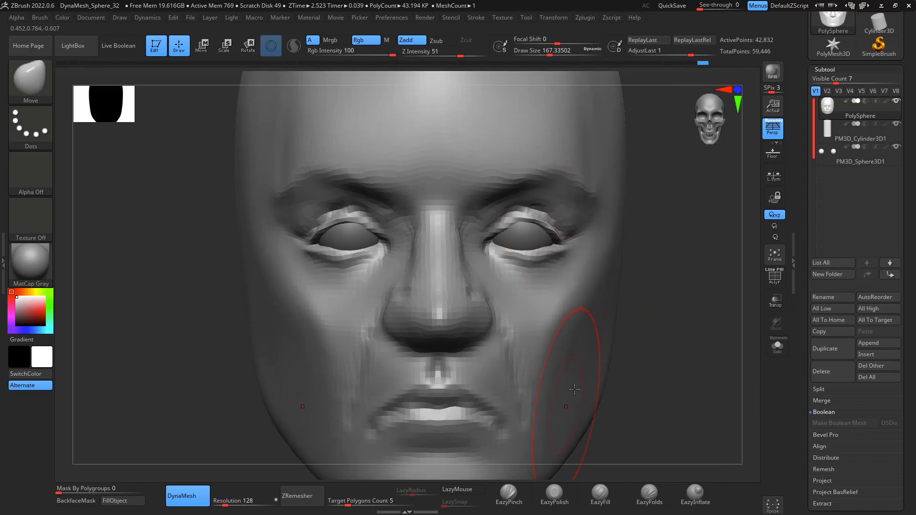
Step: Adjust the lower cheeks and jaw contour with the Move brush, raising the draw size to about 239
alt+drag(721, 359, 727, 183)
mouse_move(500, 339)
mouse_down()
mouse_move(497, 350)
mouse_move(517, 325)
mouse_up()
key(space)
drag(582, 299, 590, 300)
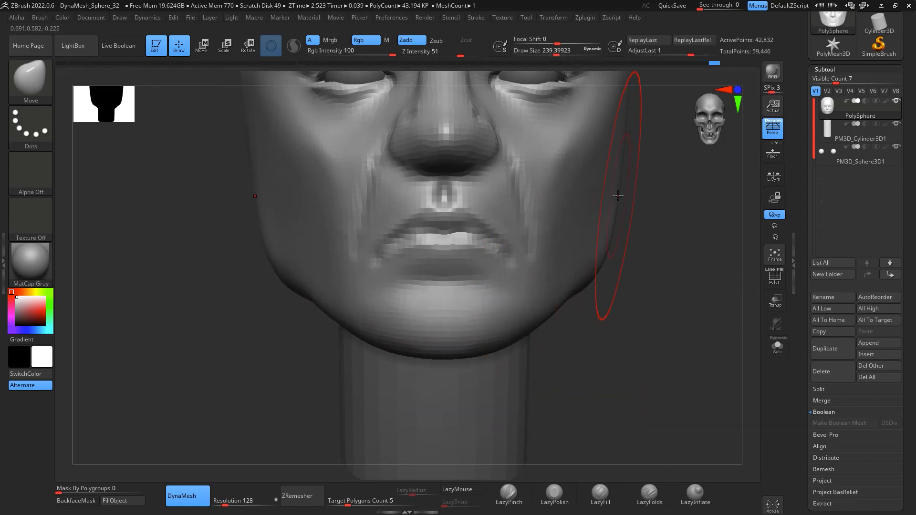
Step: Reshape the base of the nose wing from below with the Move brush at a draw size of about 49
alt+drag(665, 235, 688, 326)
key(space)
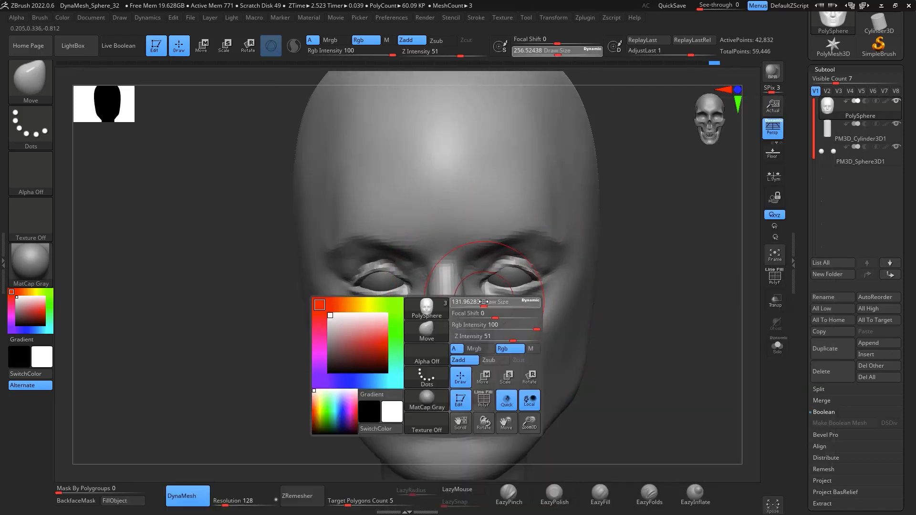
drag(479, 303, 467, 321)
key(space)
drag(547, 308, 541, 308)
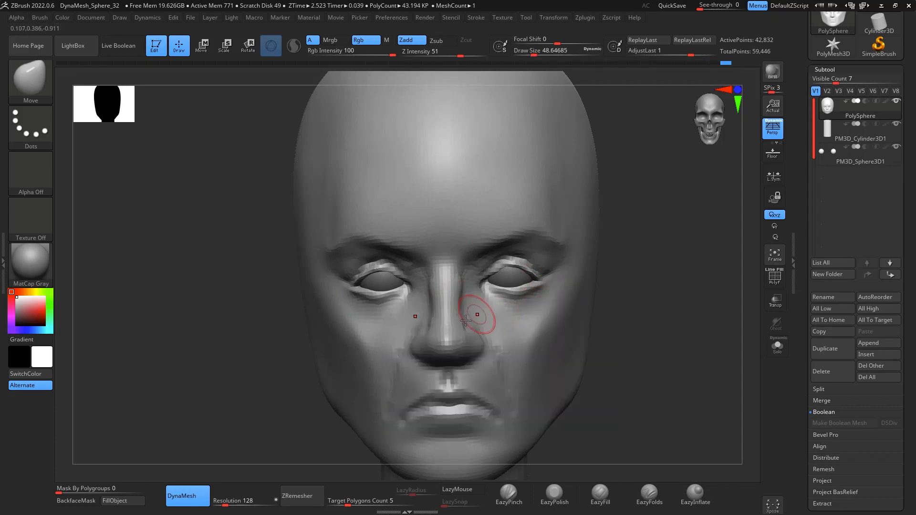
mouse_move(673, 325)
mouse_down()
mouse_move(679, 290)
mouse_move(691, 313)
mouse_move(720, 282)
mouse_move(744, 287)
mouse_move(689, 231)
mouse_up()
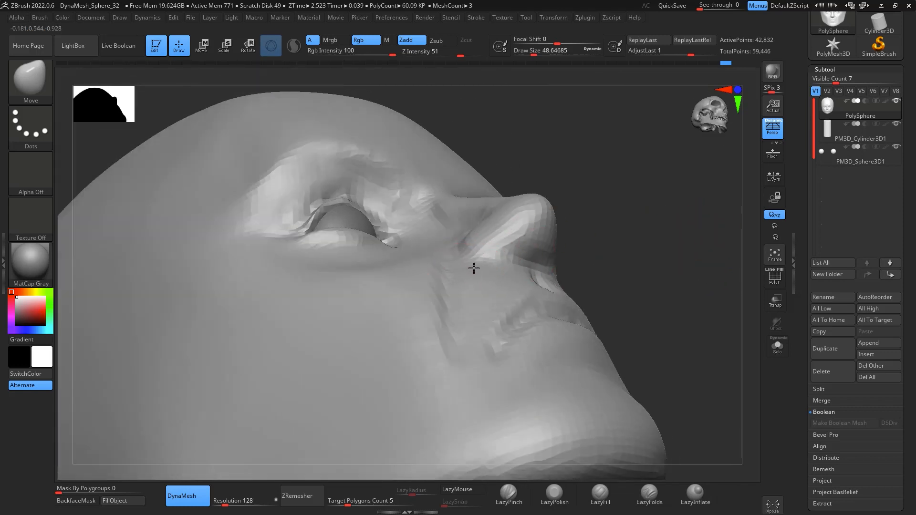
drag(474, 268, 477, 258)
Step: Shape the tip and underside of the nose, working from below and in profile
drag(662, 234, 584, 265)
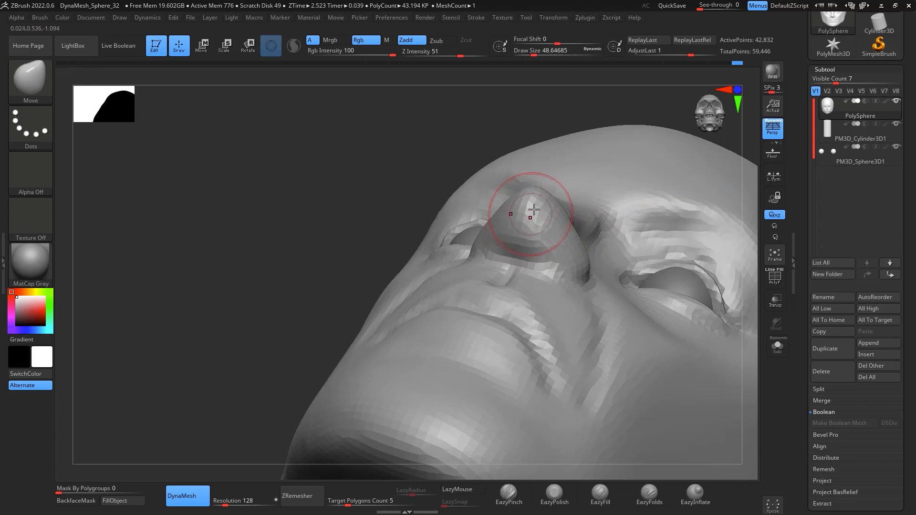
drag(748, 208, 731, 277)
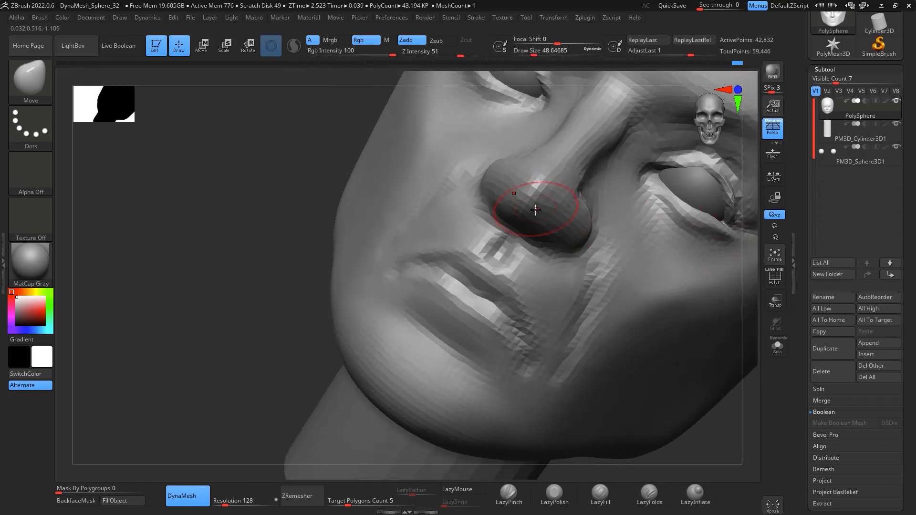
drag(722, 390, 621, 361)
shift+drag(524, 332, 513, 315)
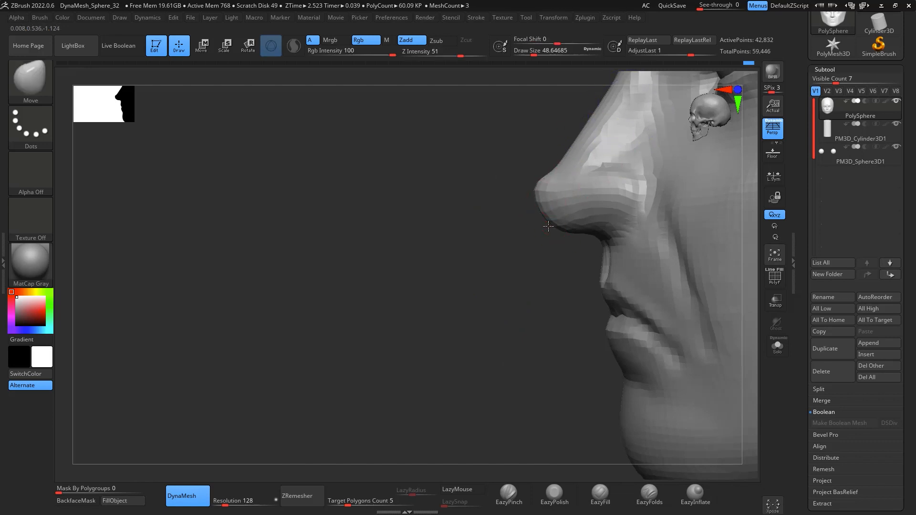
drag(548, 272, 524, 273)
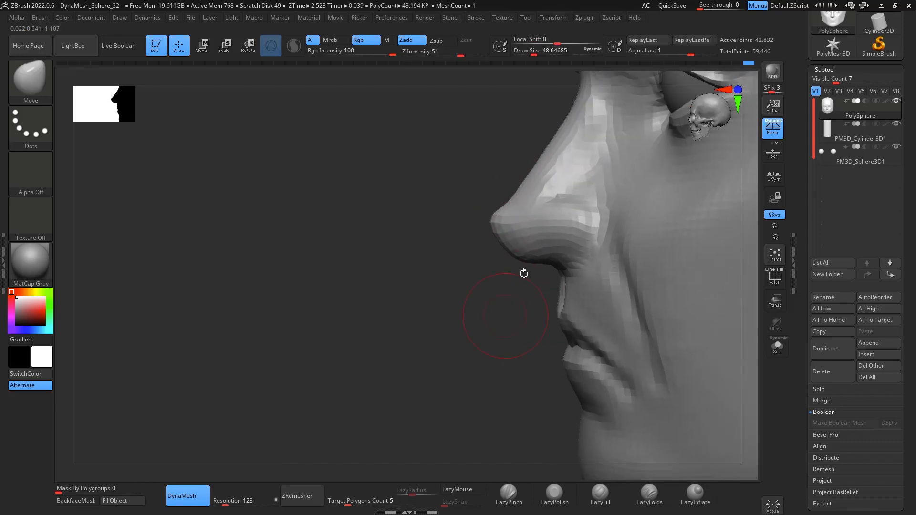
Step: Carve the crease beside the nose wing and deepen the mouth line to its corner with DamStandard at a draw size of about 31
mouse_move(517, 311)
mouse_down()
mouse_move(677, 292)
mouse_move(682, 273)
mouse_move(664, 251)
mouse_move(672, 285)
mouse_move(690, 301)
mouse_up()
key(b)
key(d)
key(s)
key(space)
alt+drag(738, 325, 654, 230)
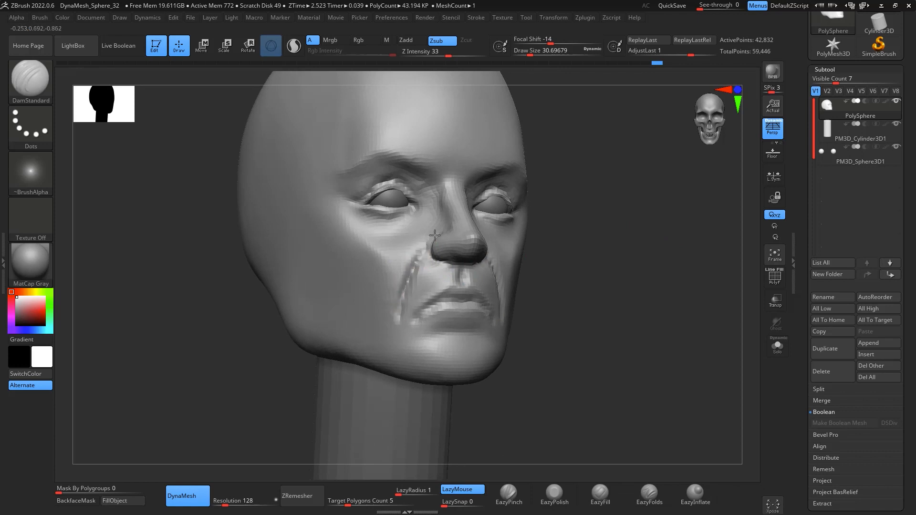
mouse_move(663, 292)
shift+mouse_down()
mouse_move(634, 300)
mouse_move(620, 288)
mouse_move(659, 223)
mouse_move(686, 236)
mouse_move(584, 262)
shift+mouse_up()
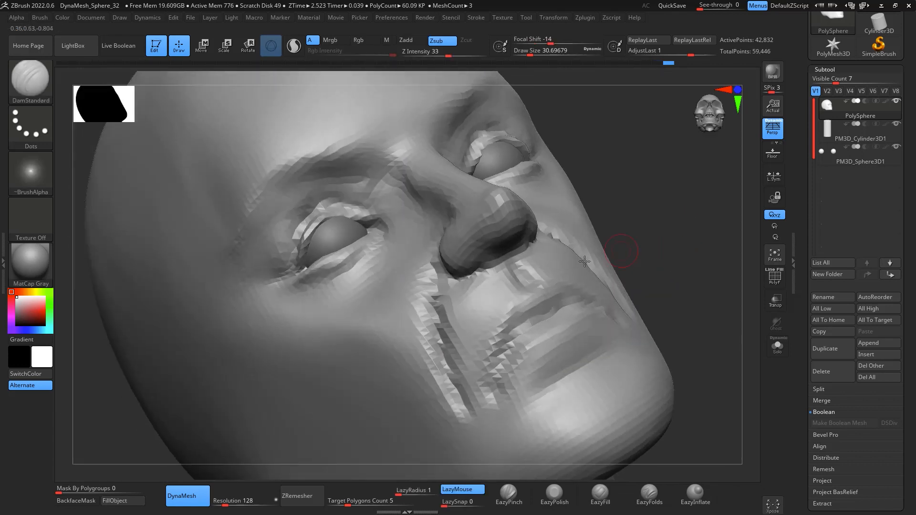
drag(541, 318, 498, 373)
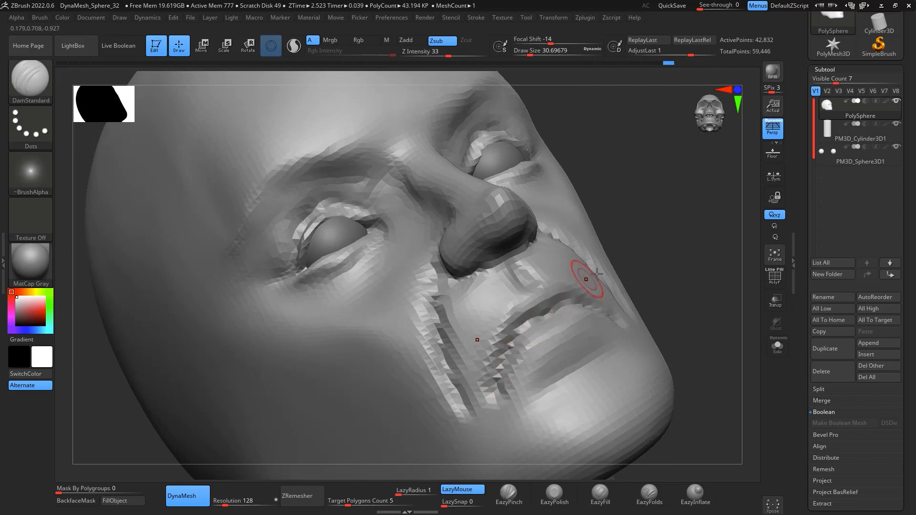
ctrl+drag(606, 275, 608, 273)
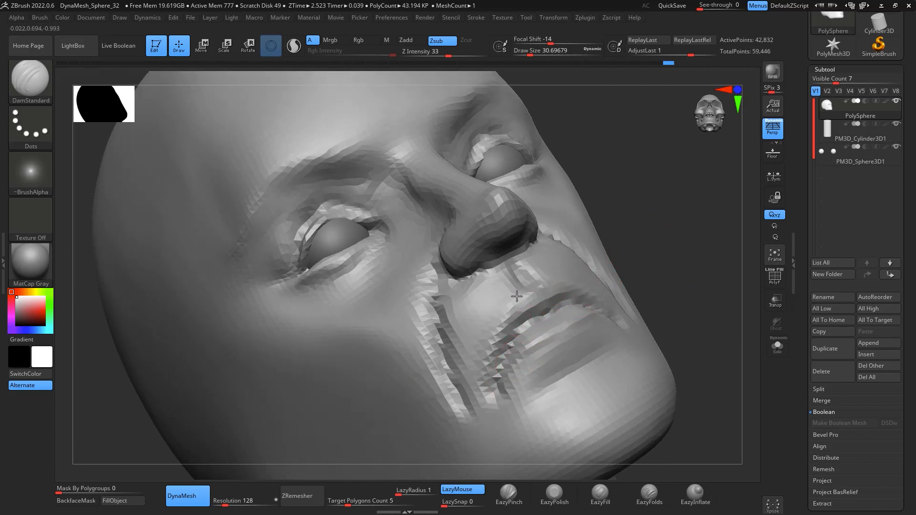
Step: Carve frown lines between the eyebrows with DamStandard from the front and soften them with Smooth
shift+drag(668, 260, 695, 242)
alt+drag(720, 356, 667, 310)
alt+drag(690, 217, 664, 308)
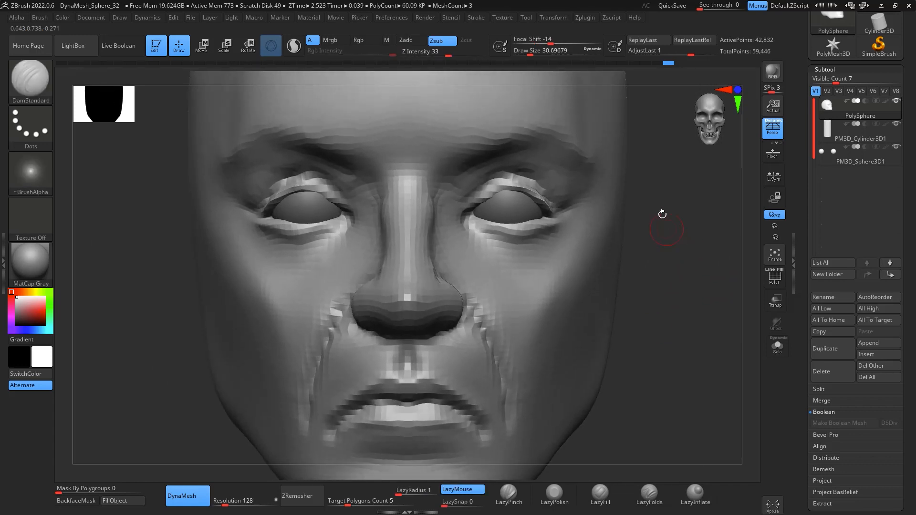
alt+drag(673, 256, 652, 261)
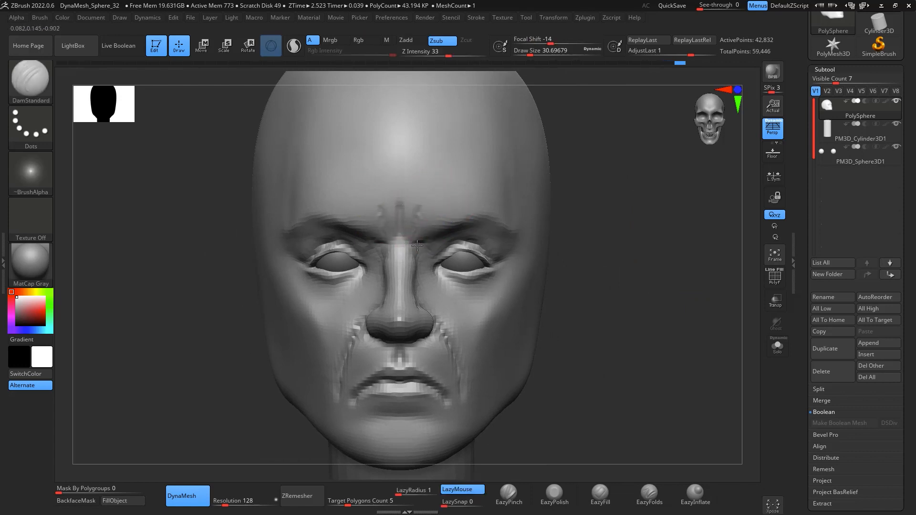
key(shift)
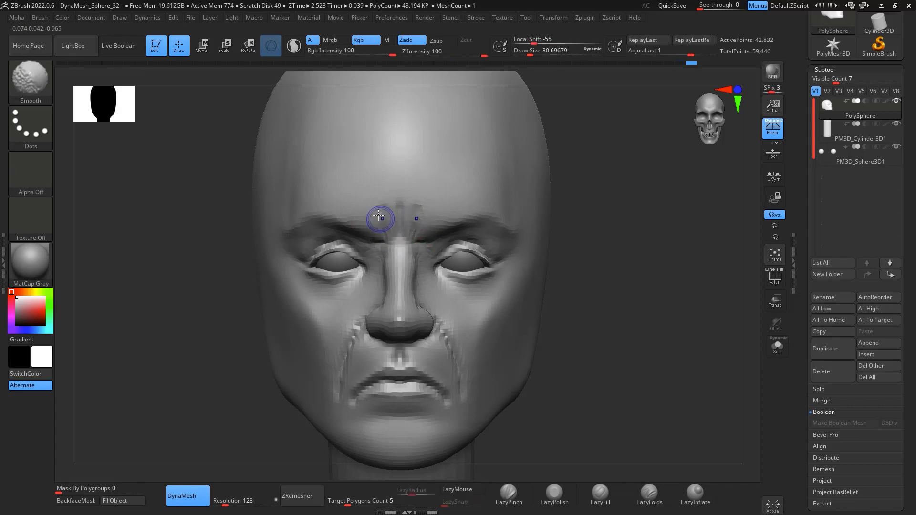
shift+drag(416, 218, 401, 240)
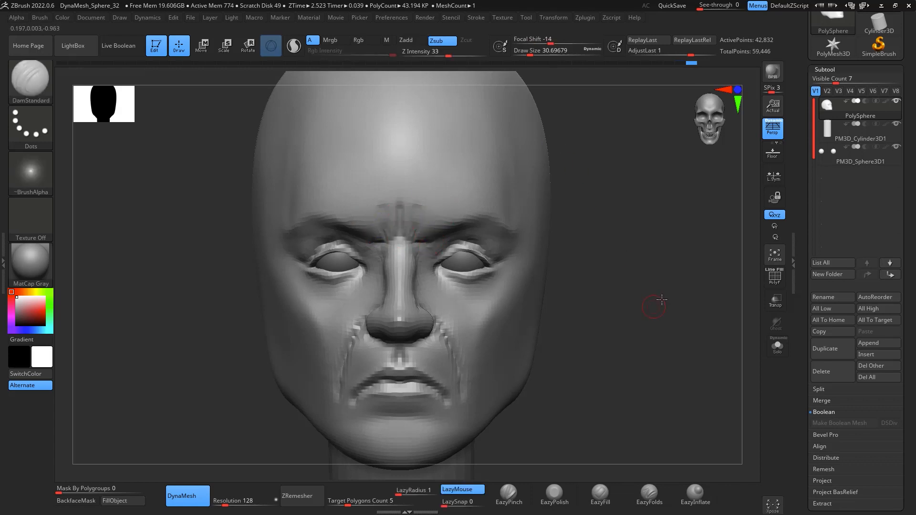
Step: Build up the cheek below the eye with ClayBuildup at a draw size of about 90
mouse_move(662, 299)
mouse_down()
mouse_move(682, 267)
mouse_move(647, 286)
mouse_move(705, 344)
mouse_move(652, 305)
mouse_up()
key(b)
key(c)
key(b)
key(space)
drag(437, 296, 441, 296)
mouse_move(422, 318)
mouse_down()
mouse_move(426, 290)
mouse_move(415, 326)
mouse_move(429, 307)
mouse_move(387, 351)
mouse_up()
key(space)
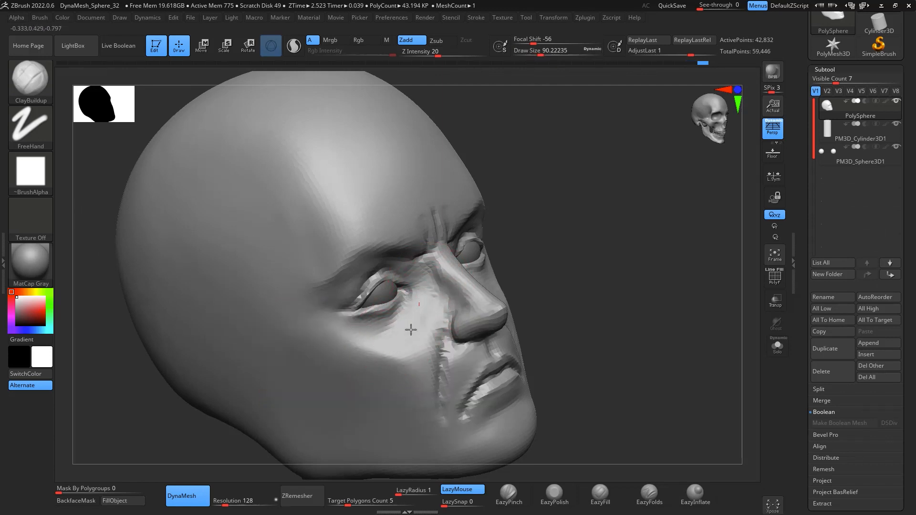
Step: Extend the clay along the cheekbone towards the side of the head and smooth it into the cheek
drag(701, 239, 623, 224)
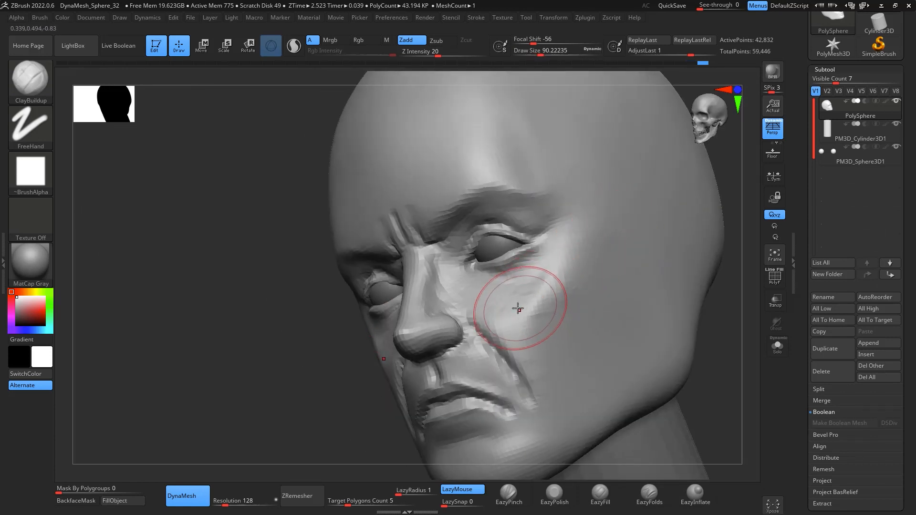
drag(518, 309, 513, 326)
mouse_move(571, 251)
mouse_down()
mouse_move(589, 256)
mouse_move(624, 230)
mouse_up()
shift+drag(559, 276, 536, 312)
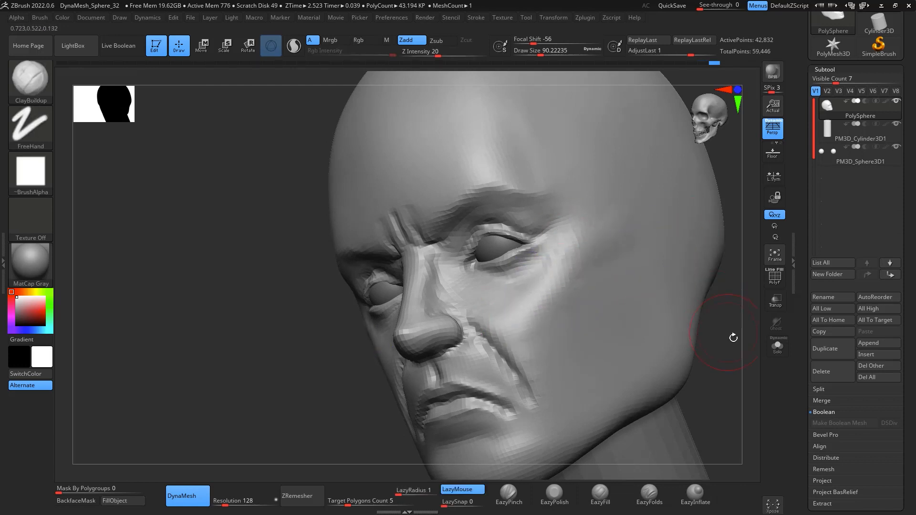
shift+drag(734, 337, 657, 291)
mouse_move(619, 322)
mouse_down()
mouse_move(650, 311)
mouse_move(609, 260)
mouse_move(570, 316)
mouse_up()
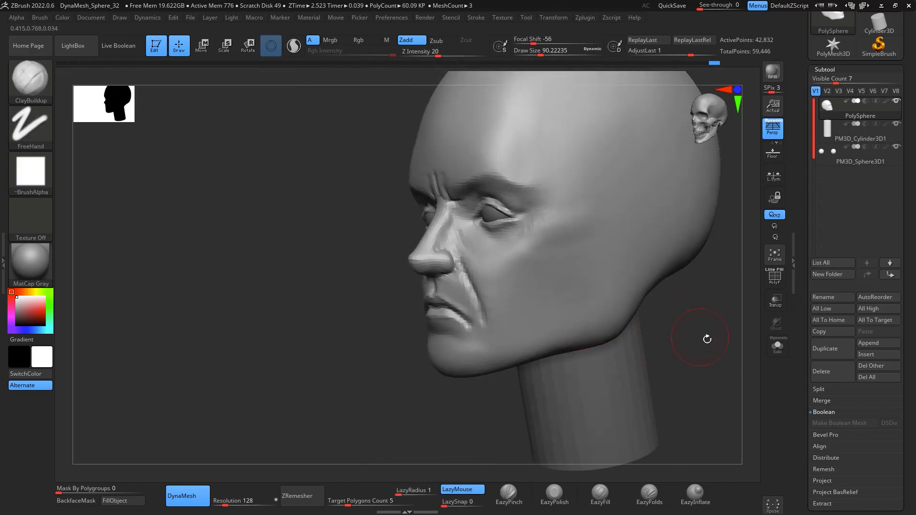
Step: Narrow the upper sides of the skull from the front with the Move brush at a draw size of about 437
shift+drag(706, 339, 730, 326)
mouse_move(675, 304)
alt+mouse_down()
mouse_move(671, 293)
mouse_move(670, 317)
alt+mouse_up()
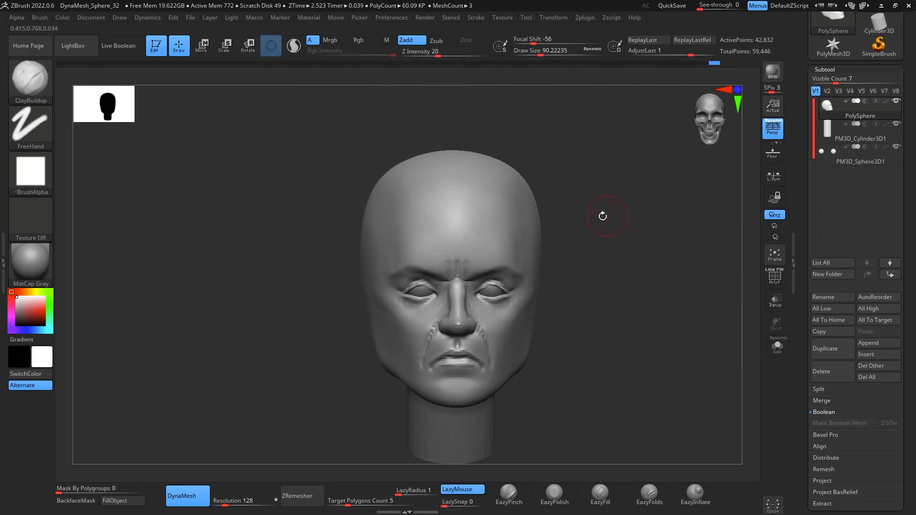
key(space)
drag(587, 237, 598, 236)
key(space)
mouse_move(503, 172)
mouse_down()
mouse_move(505, 160)
mouse_move(504, 172)
mouse_up()
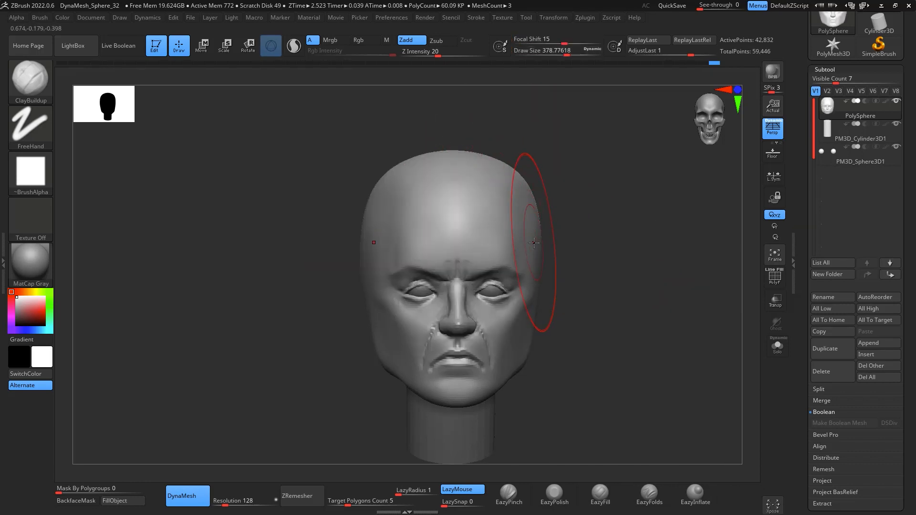
key(b)
key(m)
key(v)
key(space)
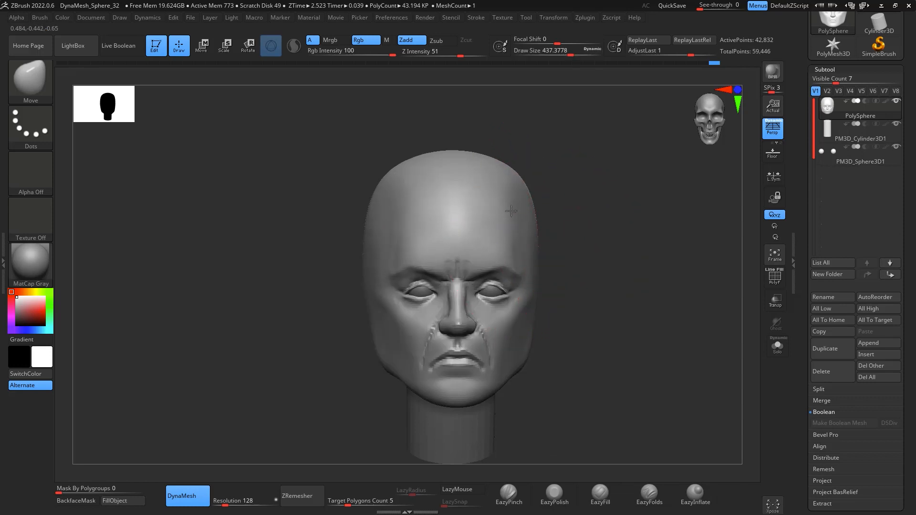
Step: Reshape the top and back of the skull in the side view with the Move brush at a draw size of about 550
drag(668, 287, 630, 285)
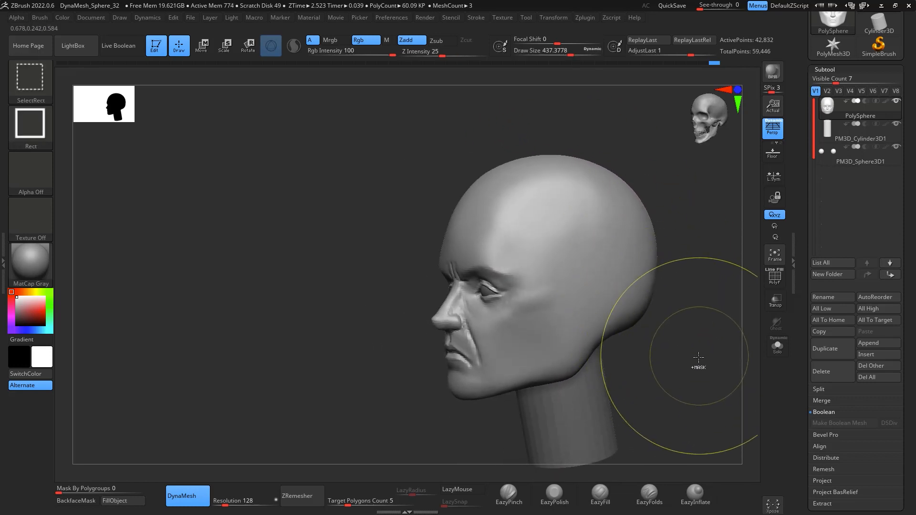
mouse_move(698, 358)
mouse_down()
mouse_move(686, 357)
mouse_move(673, 319)
mouse_up()
drag(682, 306, 683, 307)
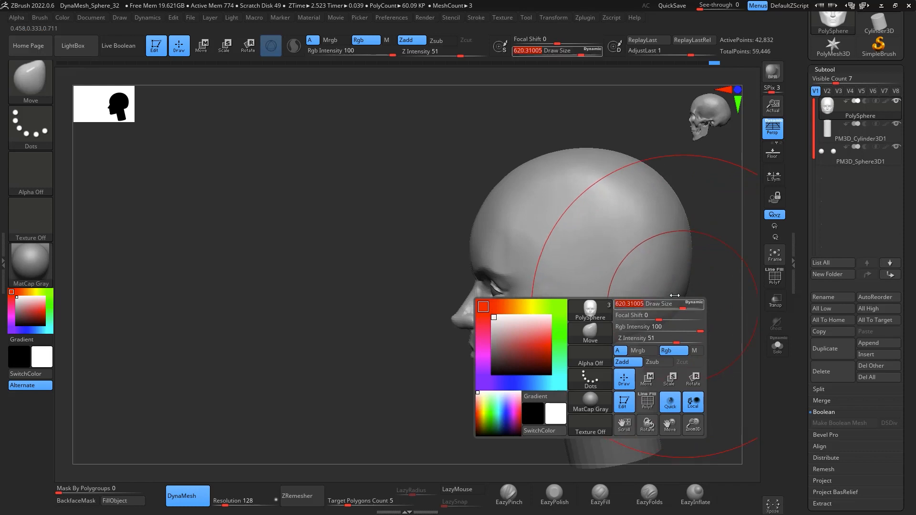
key(space)
mouse_move(571, 173)
mouse_down()
mouse_move(584, 184)
mouse_move(535, 198)
mouse_up()
key(space)
drag(663, 194, 650, 207)
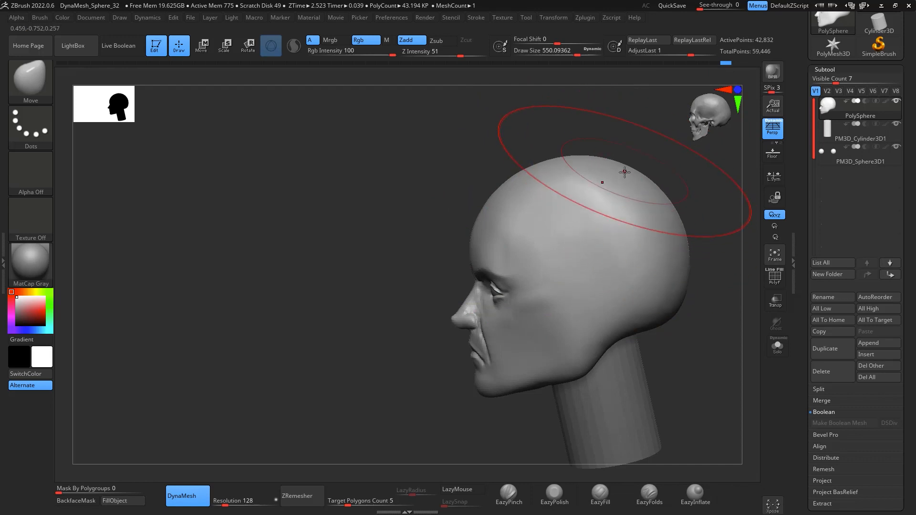
drag(623, 173, 621, 179)
Step: Adjust the cheeks beside the nasolabial folds from the front with the Move brush at a draw size of about 108
mouse_move(678, 261)
mouse_down()
mouse_move(592, 337)
mouse_move(594, 252)
mouse_move(611, 238)
mouse_move(625, 241)
mouse_up()
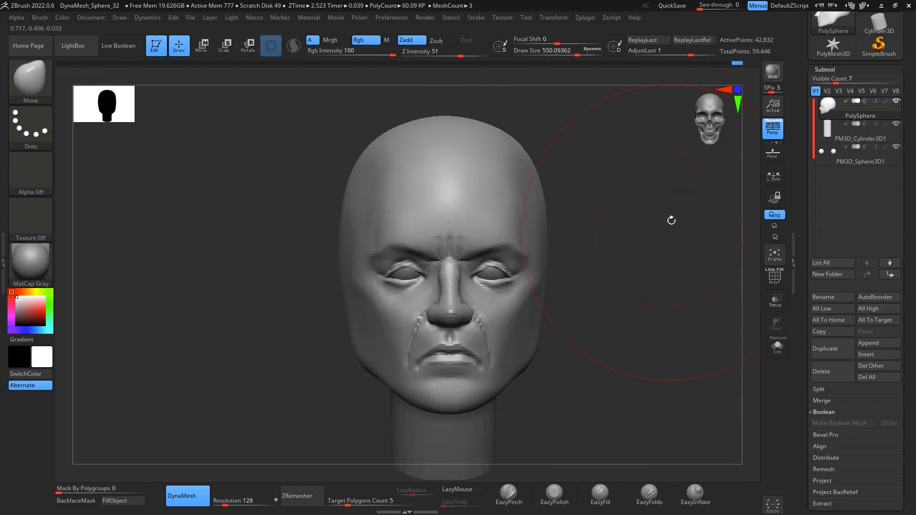
mouse_move(673, 232)
mouse_down()
mouse_move(666, 260)
mouse_move(639, 258)
mouse_move(679, 271)
mouse_up()
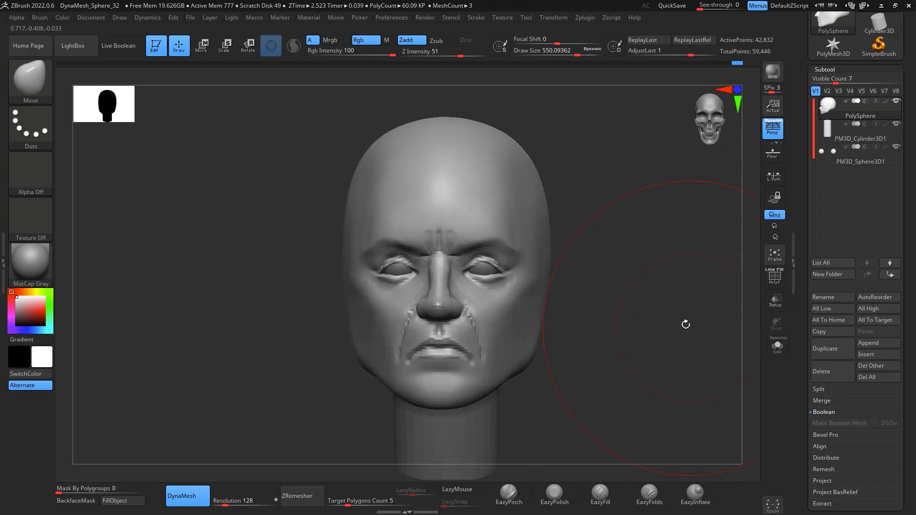
alt+drag(686, 324, 700, 300)
key(space)
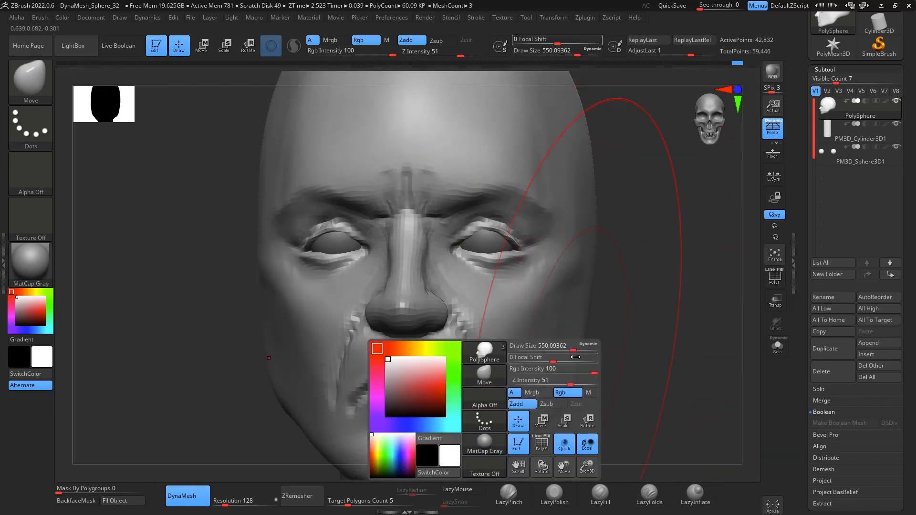
drag(573, 348, 544, 349)
key(space)
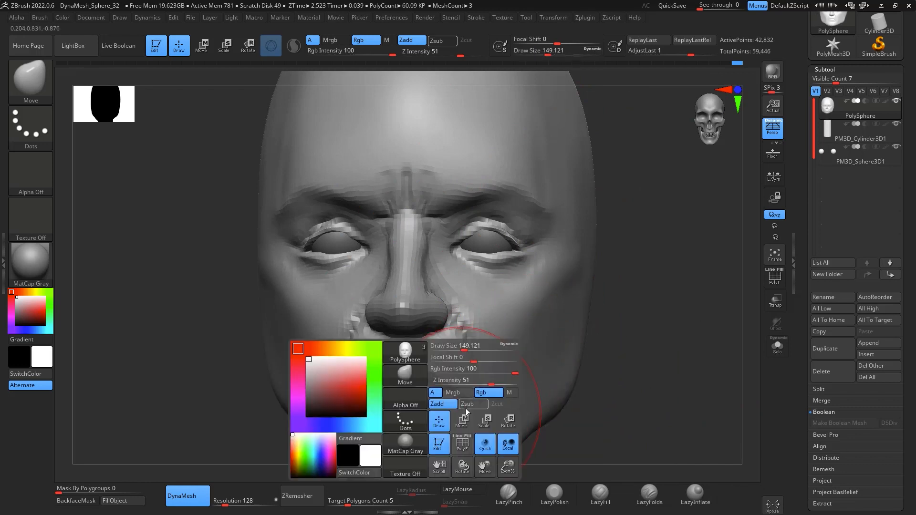
drag(464, 350, 459, 350)
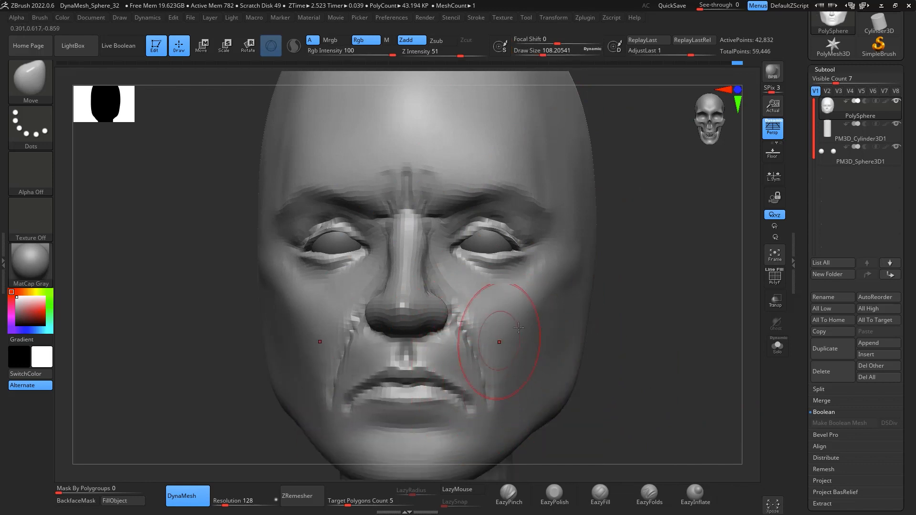
right_drag(498, 335, 599, 297)
Step: Build up a ridge from the cheekbone towards the temple with ClayBuildup at a draw size of about 101
mouse_move(735, 337)
shift+mouse_down()
mouse_move(748, 352)
mouse_move(721, 286)
mouse_move(674, 254)
mouse_move(687, 253)
mouse_move(663, 276)
mouse_move(709, 255)
mouse_move(697, 249)
mouse_move(695, 286)
mouse_move(665, 260)
mouse_move(701, 251)
mouse_move(674, 251)
mouse_move(680, 242)
shift+mouse_up()
key(b)
key(c)
key(b)
key(space)
drag(554, 249, 561, 249)
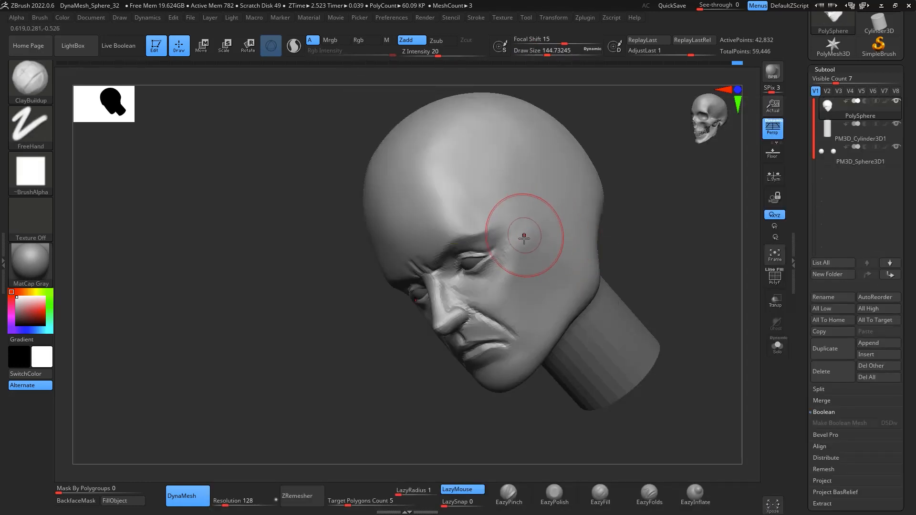
drag(503, 286, 503, 310)
key(space)
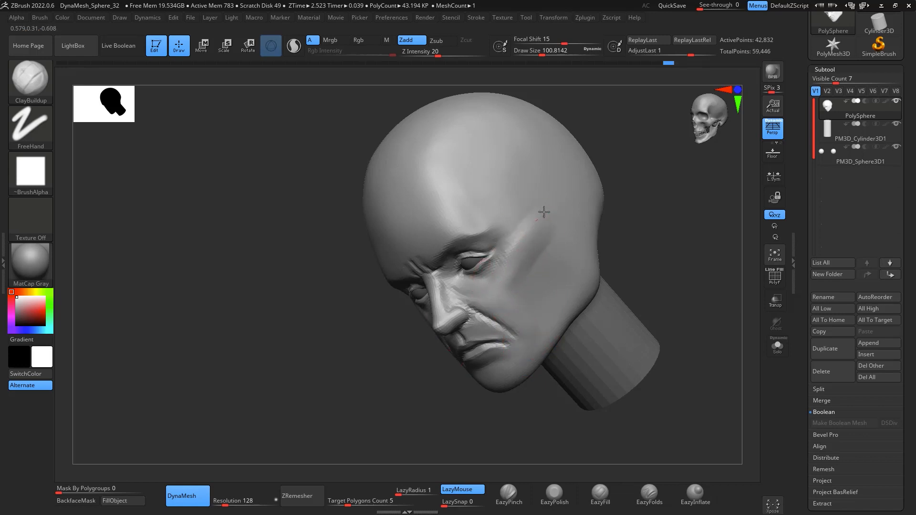
Step: Smooth the clay at the cheekbone and temple into the side of the head
key(shift)
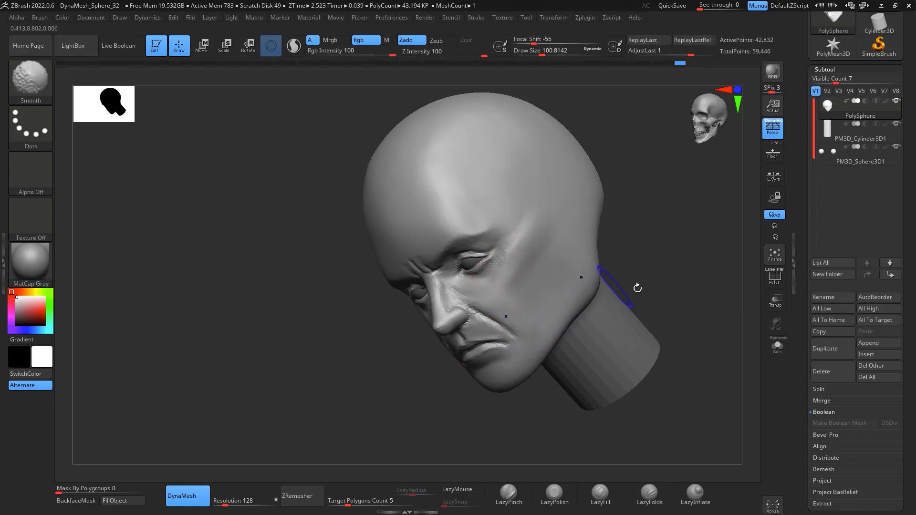
drag(636, 286, 658, 271)
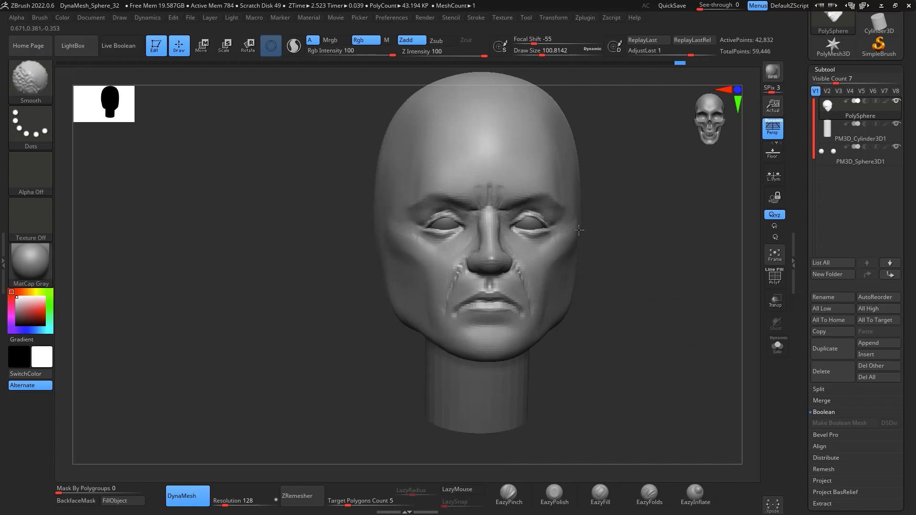
mouse_move(577, 225)
mouse_down()
mouse_move(695, 227)
mouse_move(601, 231)
mouse_up()
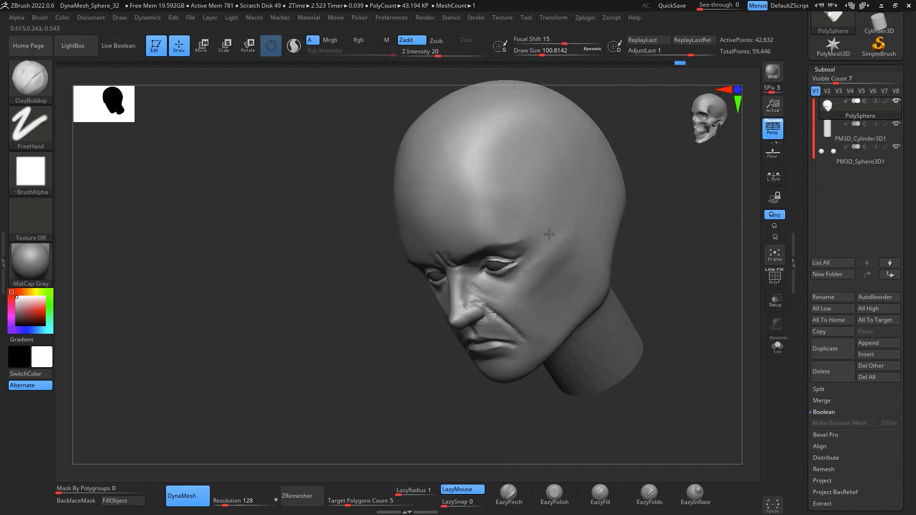
key(shift)
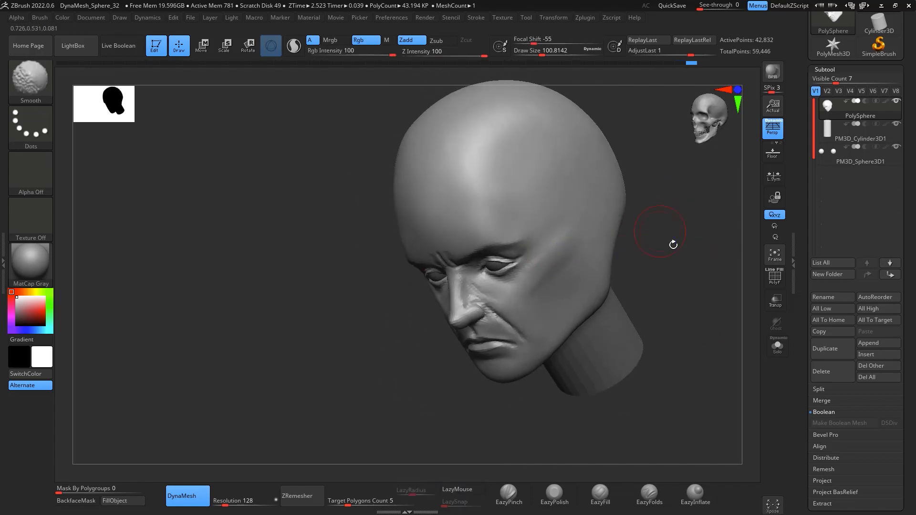
mouse_move(673, 244)
shift+mouse_down()
mouse_move(705, 306)
mouse_move(670, 268)
shift+mouse_up()
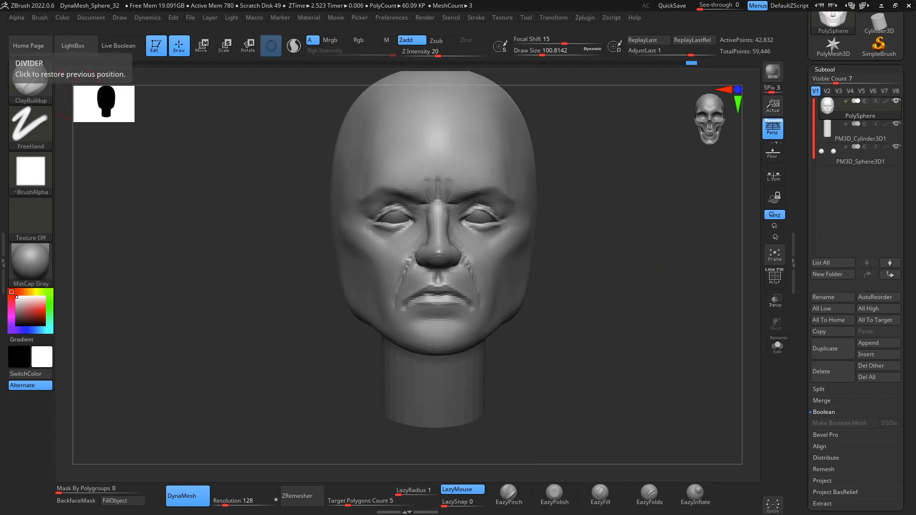
Step: Paint an upright oval ear mask on the side of the head at a draw size of about 65 and invert the mask
mouse_move(687, 284)
mouse_down()
mouse_move(664, 305)
mouse_move(697, 288)
mouse_move(636, 298)
mouse_move(618, 286)
mouse_up()
key(space)
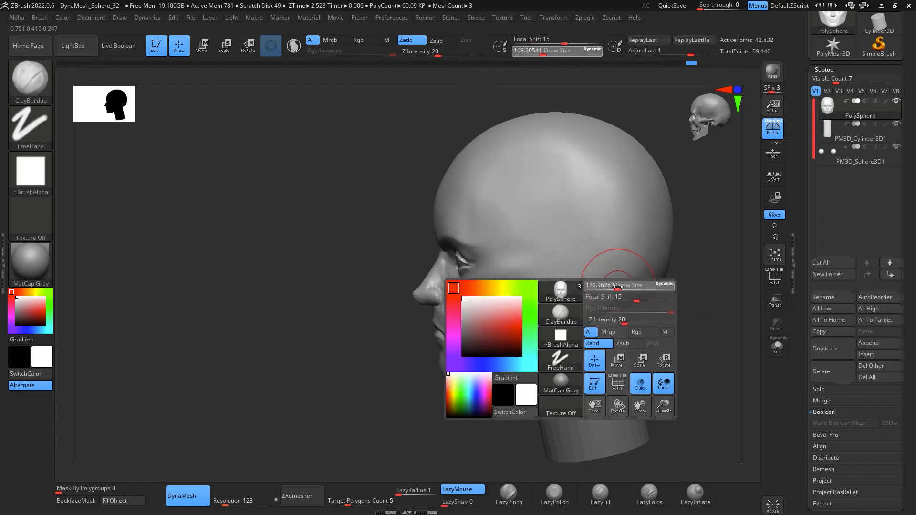
ctrl+drag(562, 265, 563, 265)
mouse_move(687, 318)
mouse_down()
mouse_move(709, 327)
mouse_move(692, 318)
mouse_up()
mouse_move(692, 318)
ctrl+mouse_down()
mouse_move(700, 323)
mouse_move(693, 299)
ctrl+mouse_up()
key(space)
key(ctrl)
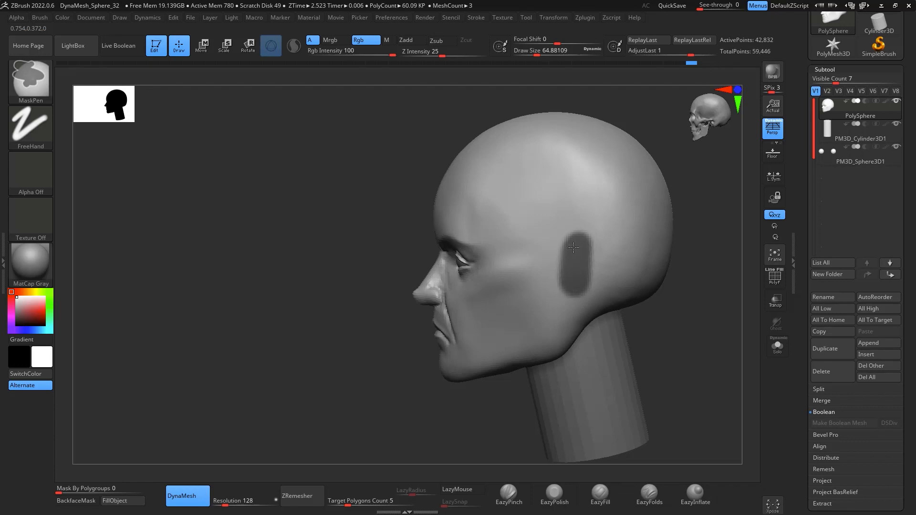
mouse_move(722, 327)
mouse_down()
mouse_move(754, 330)
mouse_move(708, 323)
mouse_move(713, 333)
mouse_move(686, 313)
mouse_move(695, 301)
mouse_up()
ctrl+click(731, 329)
Step: Pull the unmasked ear area outward from the head with the Move brush at a draw size of about 274
key(b)
key(m)
key(v)
key(space)
mouse_move(699, 334)
mouse_down()
mouse_move(730, 350)
mouse_move(748, 346)
mouse_up()
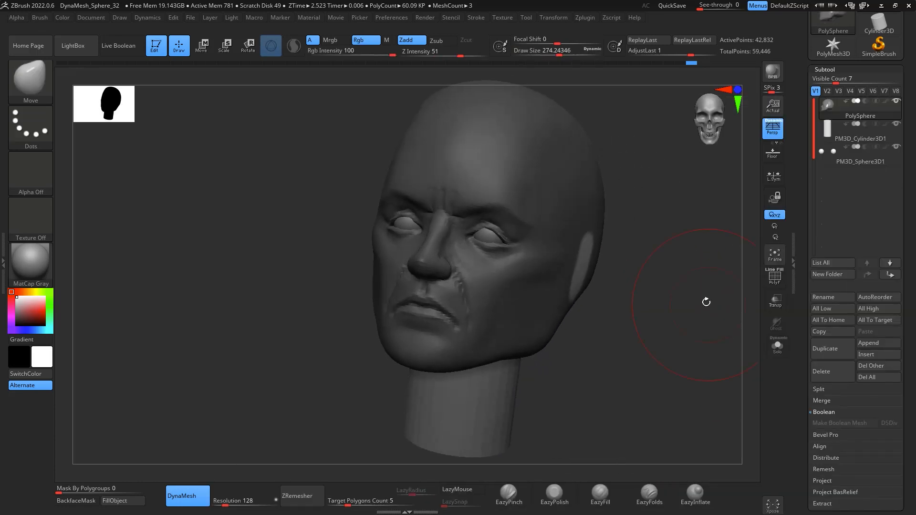
drag(595, 272, 606, 270)
mouse_move(649, 275)
mouse_down()
mouse_move(676, 280)
mouse_move(642, 301)
mouse_move(585, 312)
mouse_up()
drag(594, 263, 600, 261)
drag(604, 255, 611, 241)
Step: Extend the ears outward and backward, shaping them from behind and from the side
mouse_move(690, 276)
mouse_down()
mouse_move(666, 282)
mouse_move(668, 268)
mouse_up()
drag(598, 268, 609, 267)
mouse_move(680, 289)
mouse_down()
mouse_move(649, 298)
mouse_move(597, 292)
mouse_move(609, 302)
mouse_up()
drag(742, 377, 705, 383)
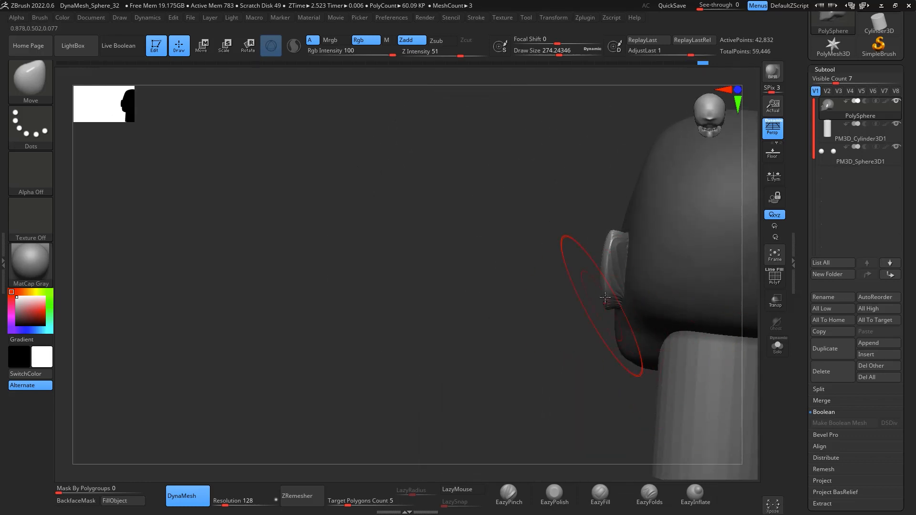
mouse_move(576, 331)
mouse_down()
mouse_move(593, 388)
mouse_move(659, 372)
mouse_up()
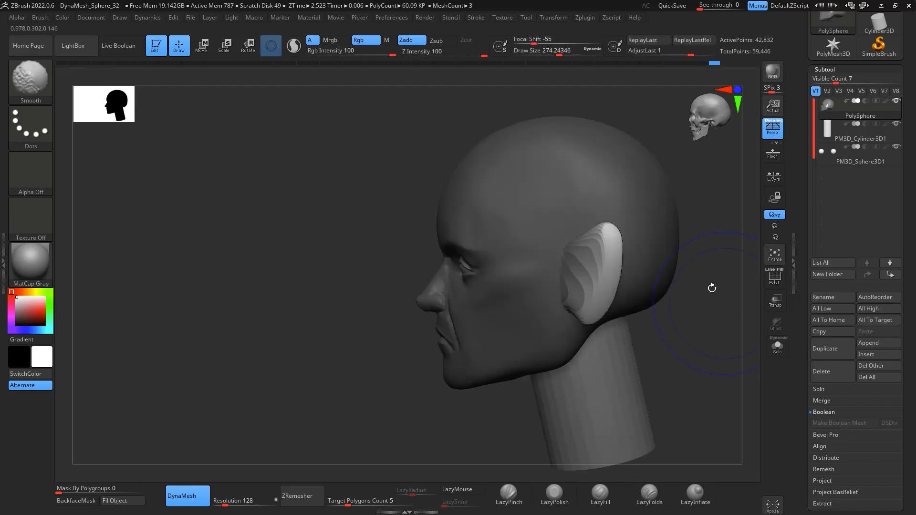
drag(689, 324, 737, 330)
mouse_move(620, 299)
mouse_down()
mouse_move(608, 316)
mouse_move(603, 310)
mouse_up()
Step: Refine the ears' outer contour from the front with the Move brush at draw sizes of about 187 and 108
key(space)
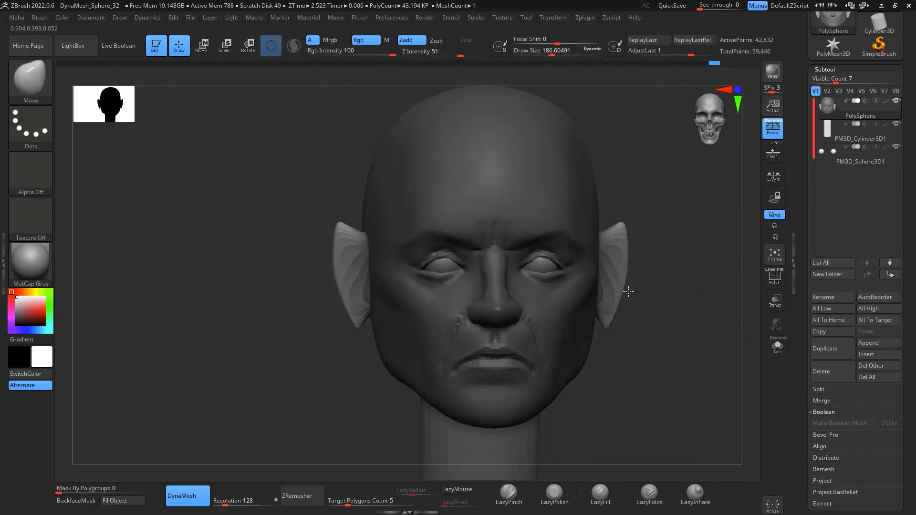
key(space)
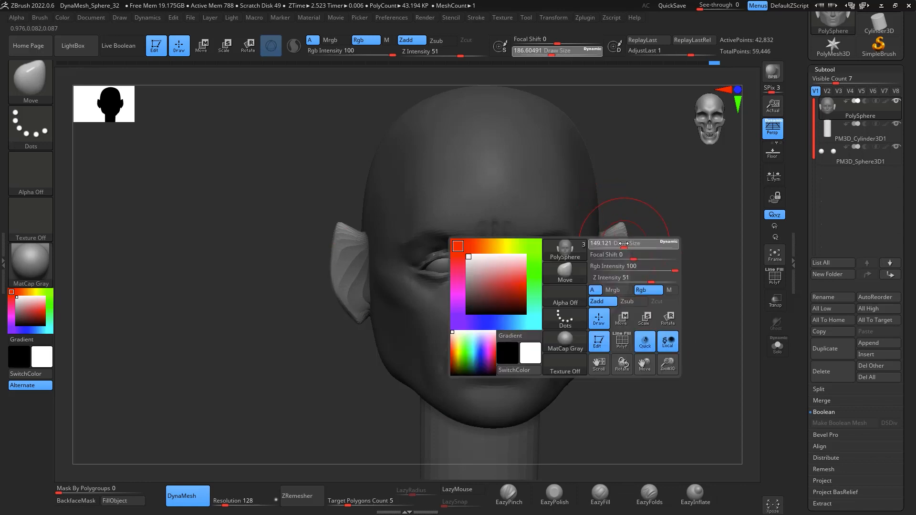
drag(620, 237, 613, 235)
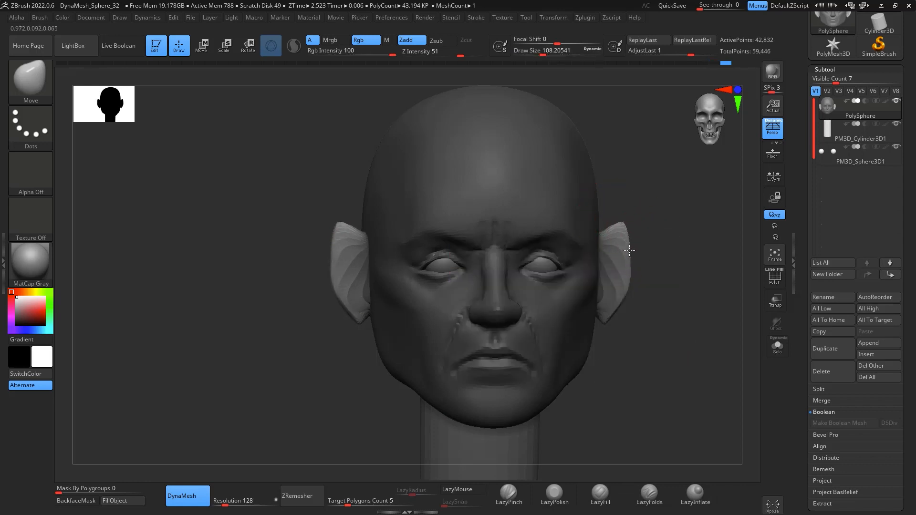
Step: Bring the ears closer to the head from the back view with the Move brush at a draw size of about 286
drag(687, 232, 649, 313)
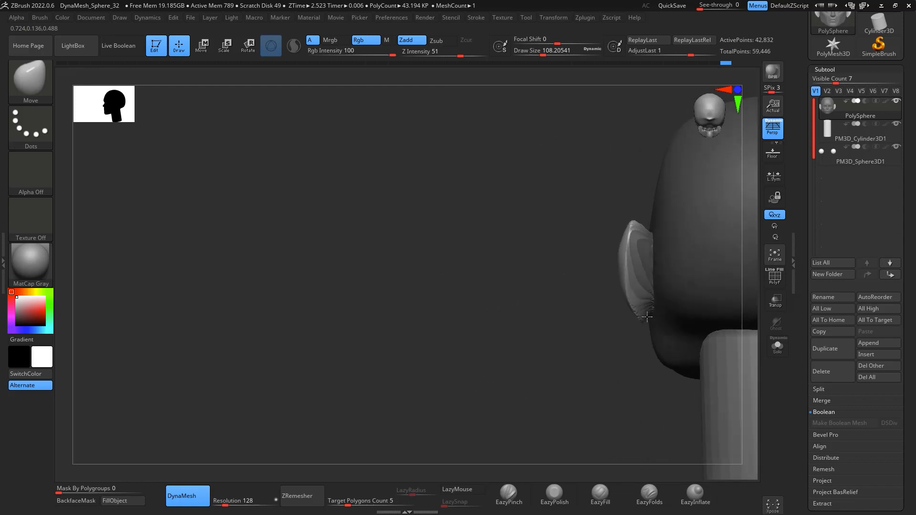
key(space)
drag(639, 257, 661, 253)
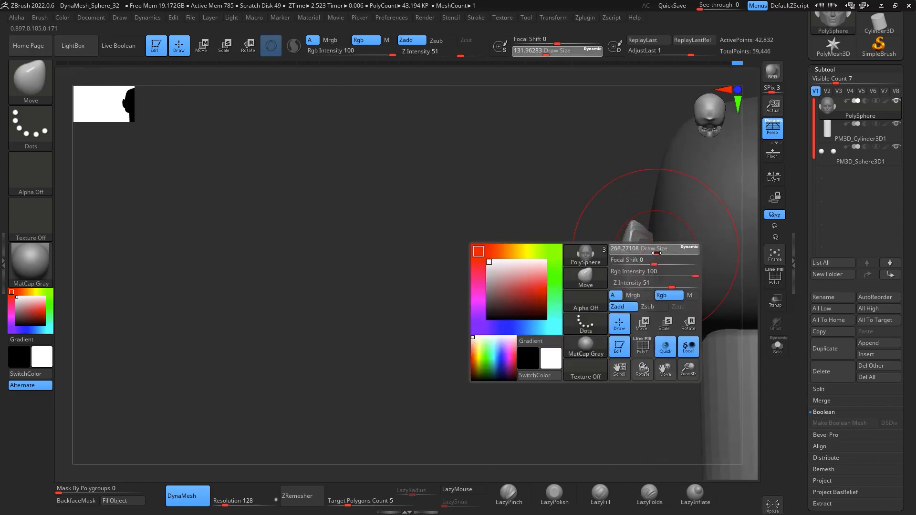
mouse_move(601, 370)
mouse_down()
mouse_move(668, 367)
mouse_move(651, 305)
mouse_up()
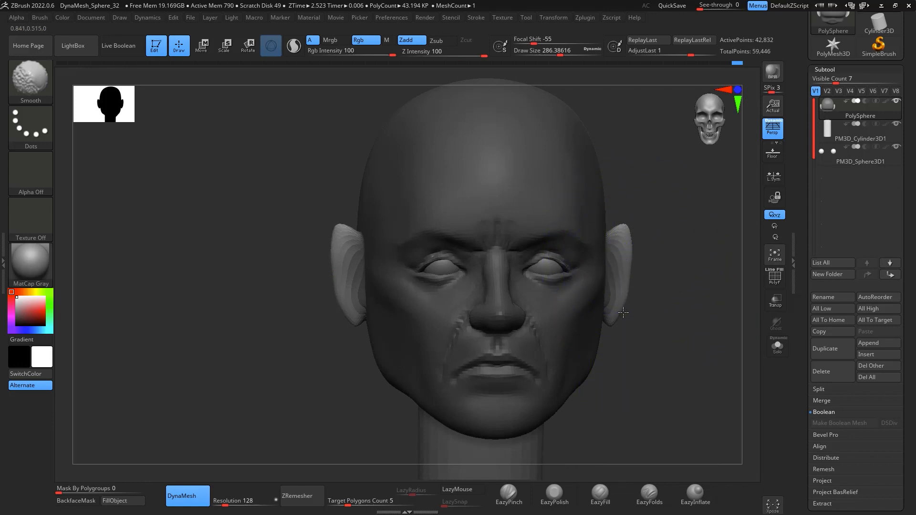
Step: Widen and round the earlobes and outer ear edges with the Move brush at a draw size of about 136
mouse_move(705, 318)
mouse_down()
mouse_move(689, 321)
mouse_move(695, 329)
mouse_move(650, 316)
mouse_move(640, 296)
mouse_up()
key(space)
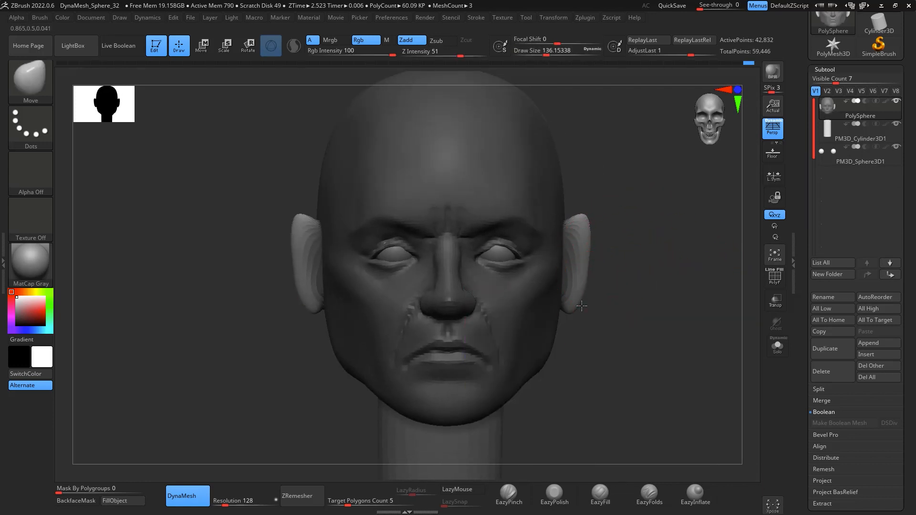
drag(571, 302, 585, 303)
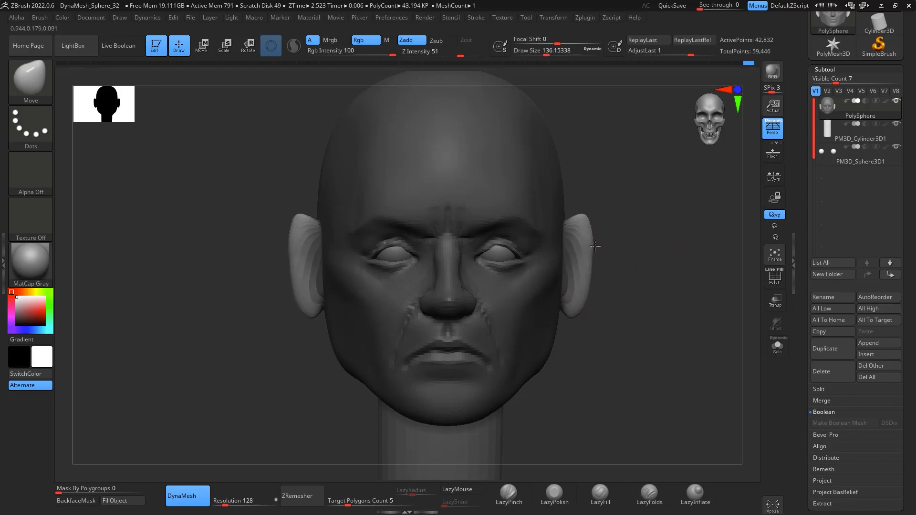
mouse_move(702, 307)
mouse_down()
mouse_move(668, 317)
mouse_move(664, 304)
mouse_up()
Step: Smooth the ear surface, clear the mask and remesh the head with DynaMesh
shift+drag(572, 265, 571, 267)
mouse_move(684, 303)
shift+mouse_down()
mouse_move(723, 314)
mouse_move(703, 310)
mouse_move(731, 369)
mouse_move(720, 348)
mouse_move(701, 355)
shift+mouse_up()
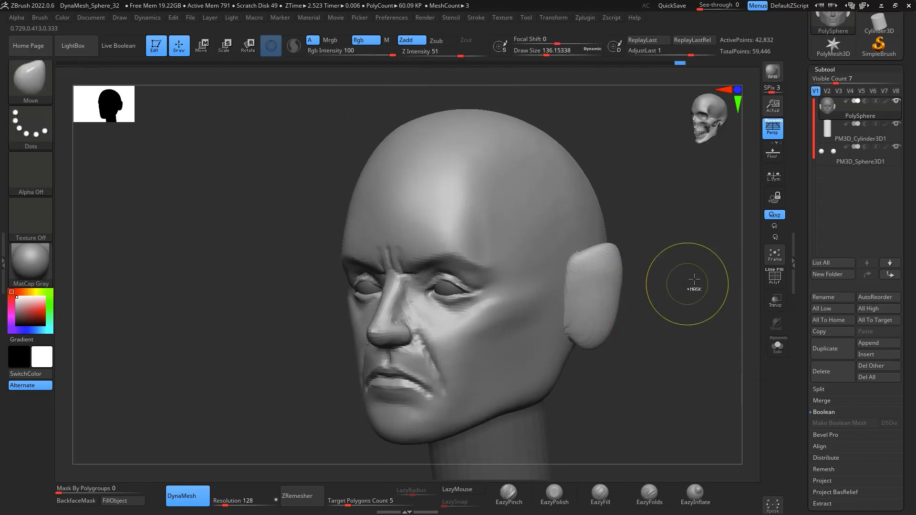
mouse_move(695, 284)
ctrl+mouse_down()
mouse_move(706, 303)
mouse_move(697, 292)
mouse_move(722, 278)
mouse_move(695, 294)
mouse_move(712, 343)
mouse_move(636, 290)
ctrl+mouse_up()
Step: Smooth the ear and taper its upper front edge in the side view with the Move brush at a draw size of about 136
key(shift)
mouse_move(633, 374)
mouse_down()
mouse_move(724, 298)
mouse_move(687, 259)
mouse_up()
mouse_move(704, 228)
mouse_down()
mouse_move(752, 217)
mouse_move(738, 207)
mouse_move(747, 225)
mouse_move(745, 307)
mouse_move(611, 323)
mouse_move(660, 278)
mouse_move(630, 291)
mouse_move(617, 283)
mouse_up()
key(shift)
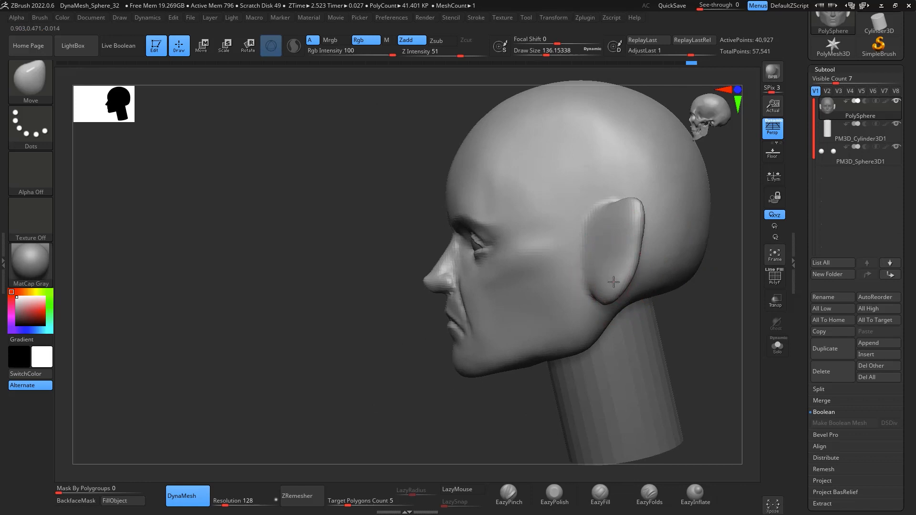
drag(614, 282, 619, 279)
drag(624, 215, 606, 216)
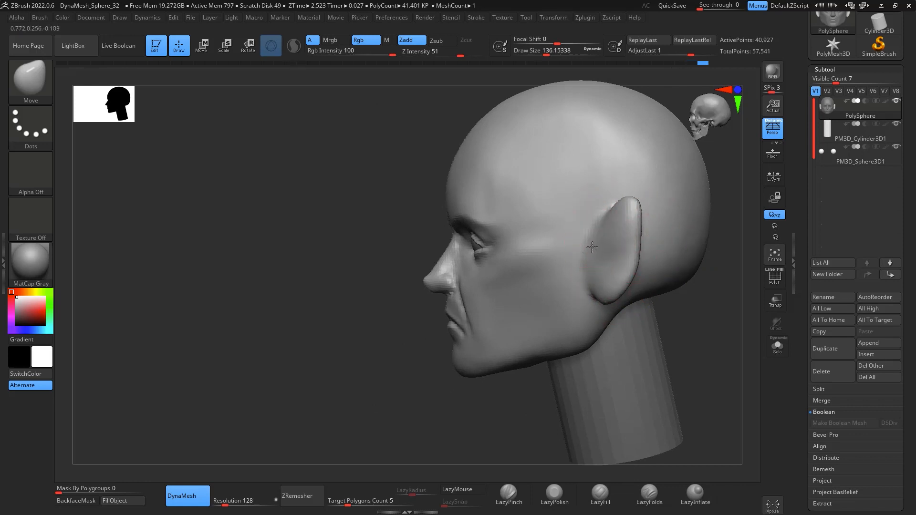
Step: Carve the inner hollow of the ear and build up its rim with ClayBuildup at a draw size of about 56
mouse_move(726, 296)
mouse_down()
mouse_move(695, 262)
mouse_move(695, 272)
mouse_move(685, 271)
mouse_move(702, 245)
mouse_move(702, 260)
mouse_up()
key(b)
key(c)
key(b)
key(space)
key(space)
drag(595, 252, 583, 254)
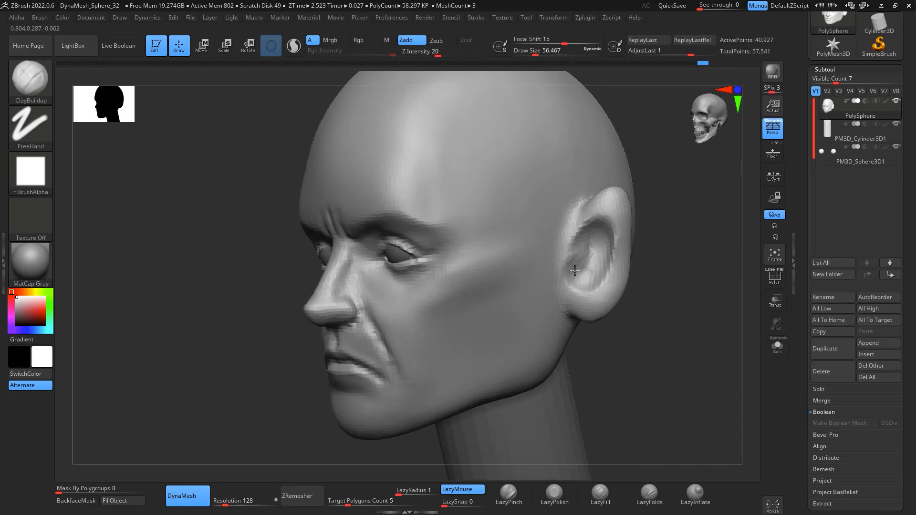
Step: Smooth the inner ear while carving the ear canal hollow, and update the DynaMesh
key(shift)
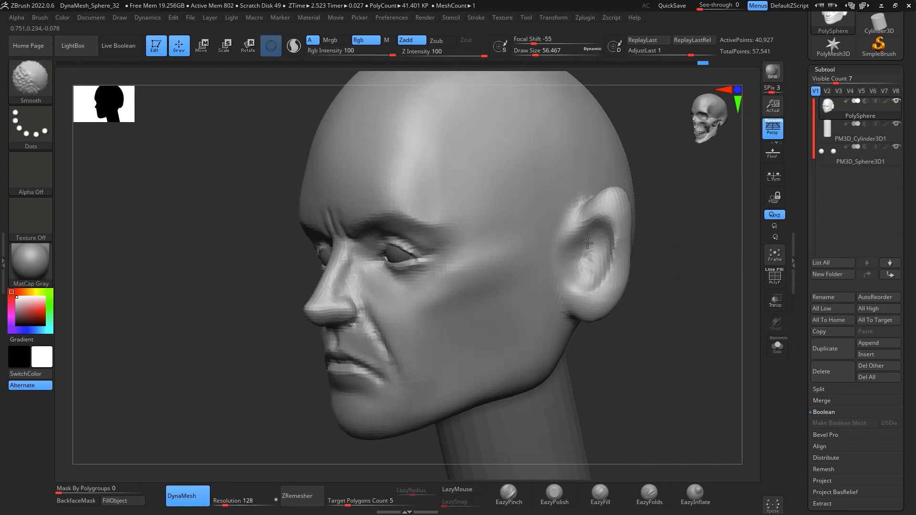
shift+drag(581, 290, 579, 263)
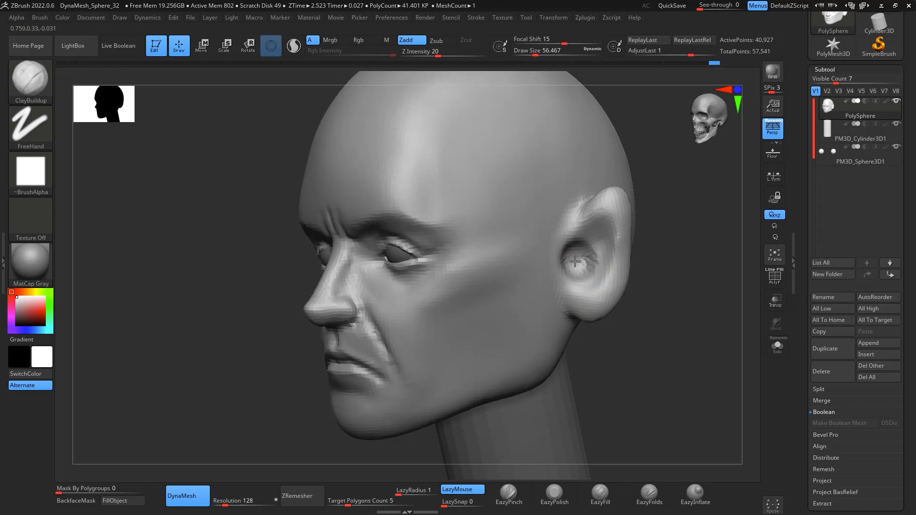
right_drag(575, 261, 674, 233)
key(space)
drag(587, 270, 584, 269)
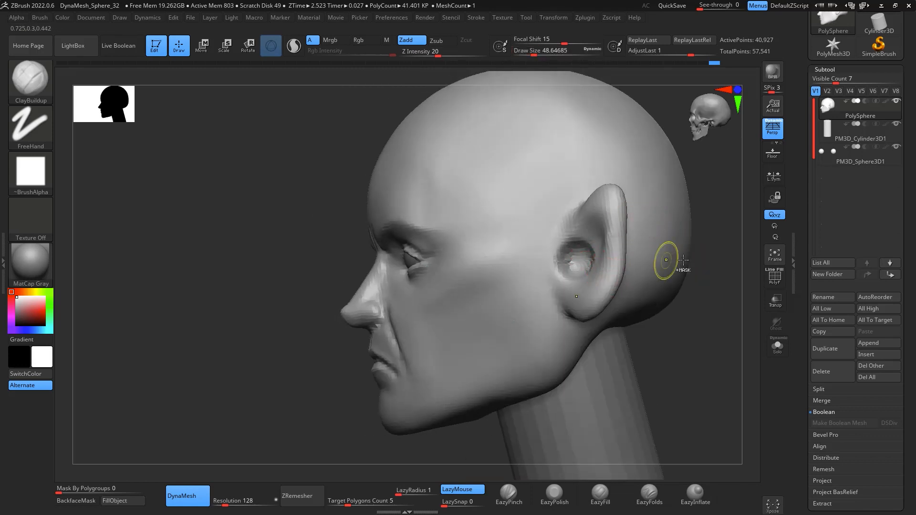
mouse_move(705, 286)
ctrl+mouse_down()
mouse_move(720, 316)
mouse_move(742, 312)
ctrl+mouse_up()
Step: Build up the tragus in front of the ear canal with ClayBuildup at a draw size of about 49
key(shift)
right_drag(578, 253, 597, 289)
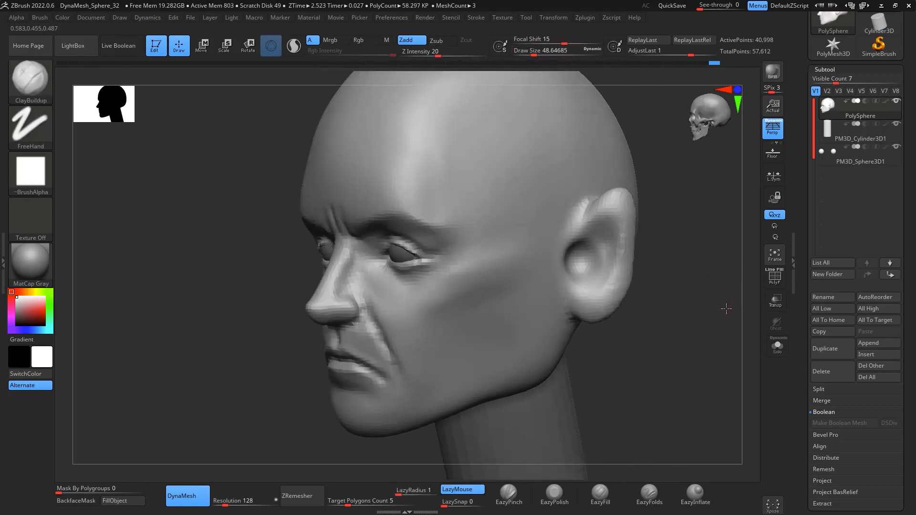
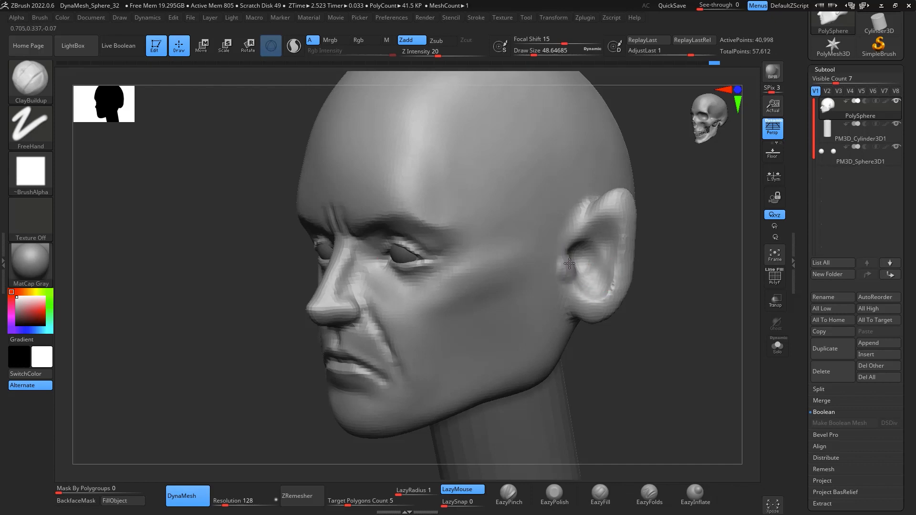
right_drag(665, 257, 675, 261)
Step: Pull the tragus back over the ear canal with the Move brush at a draw size of about 56
key(b)
key(m)
key(v)
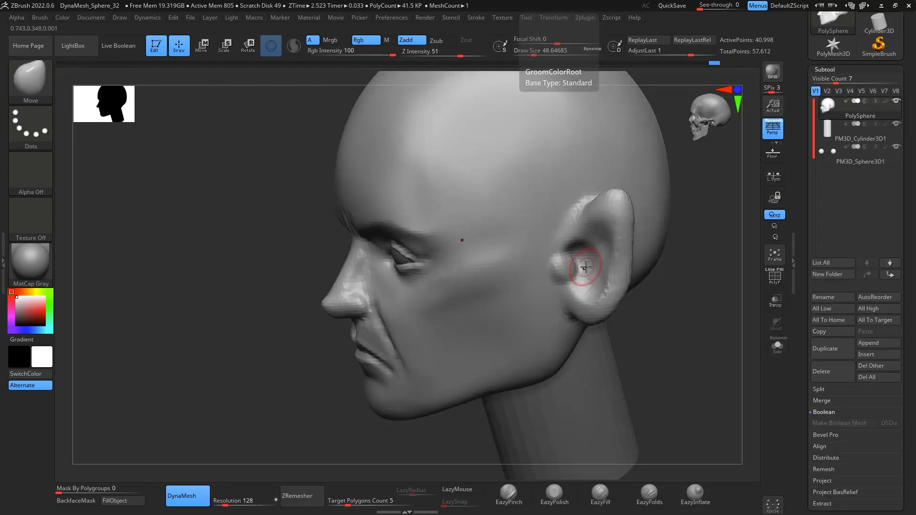
key(space)
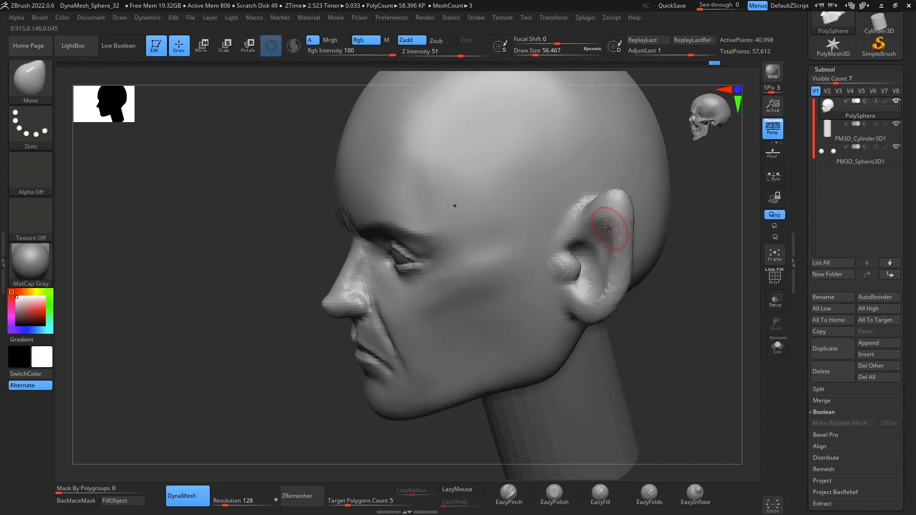
Step: Build up the inner folds of the ear with ClayBuildup at a draw size of about 62
key(b)
key(c)
key(b)
key(space)
drag(605, 247, 607, 246)
mouse_move(669, 200)
right_down()
mouse_move(690, 196)
mouse_move(687, 202)
right_up()
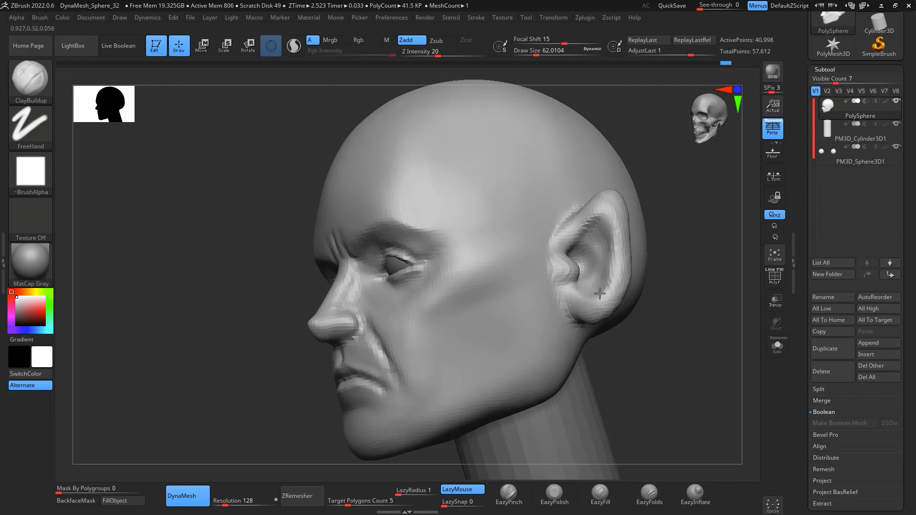
Step: Pull the upper ears outward from the head and reshape the lobes with the Move brush at a draw size of about 132
mouse_move(709, 269)
shift+mouse_down()
mouse_move(703, 262)
mouse_move(753, 267)
shift+mouse_up()
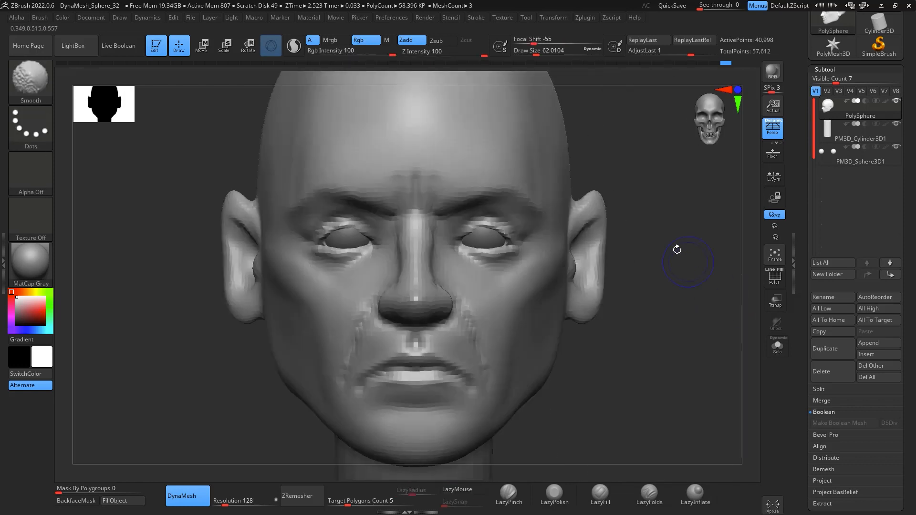
key(b)
key(m)
key(v)
key(space)
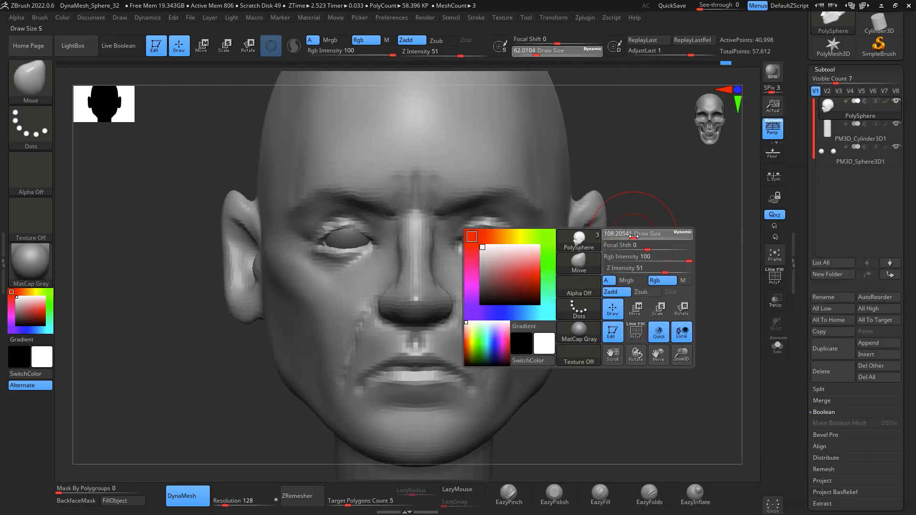
mouse_move(611, 230)
mouse_down()
mouse_move(620, 234)
mouse_move(612, 217)
mouse_up()
drag(594, 309, 590, 312)
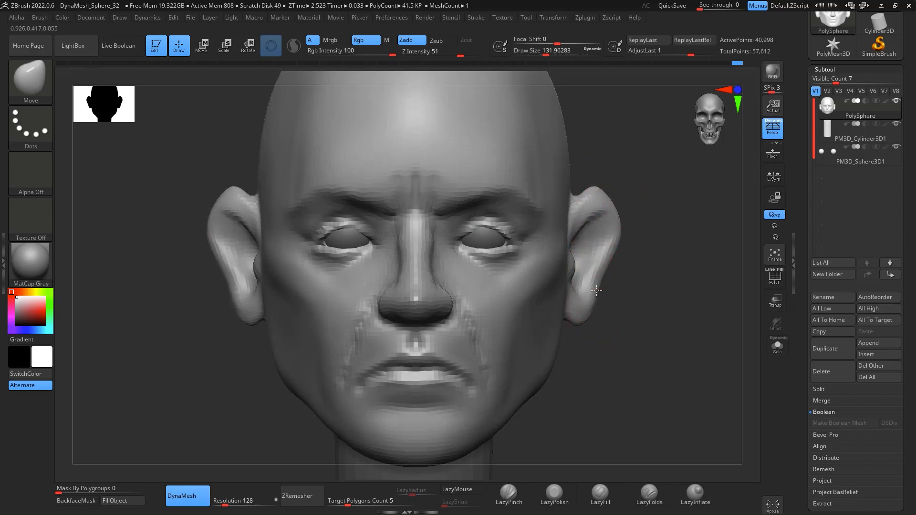
drag(608, 217, 604, 210)
drag(672, 272, 558, 260)
mouse_move(749, 324)
mouse_down()
mouse_move(622, 321)
mouse_move(664, 377)
mouse_move(682, 374)
mouse_up()
mouse_move(601, 262)
mouse_down()
mouse_move(603, 302)
mouse_move(609, 272)
mouse_up()
drag(747, 258, 699, 249)
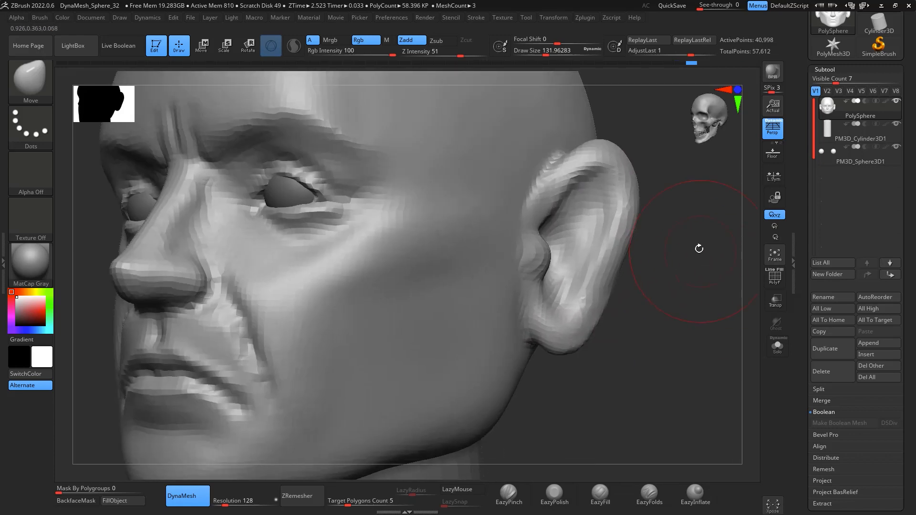
Step: Carve the creases of the inner ear behind the tragus with DamStandard at a draw size of about 44
key(b)
key(d)
key(s)
key(space)
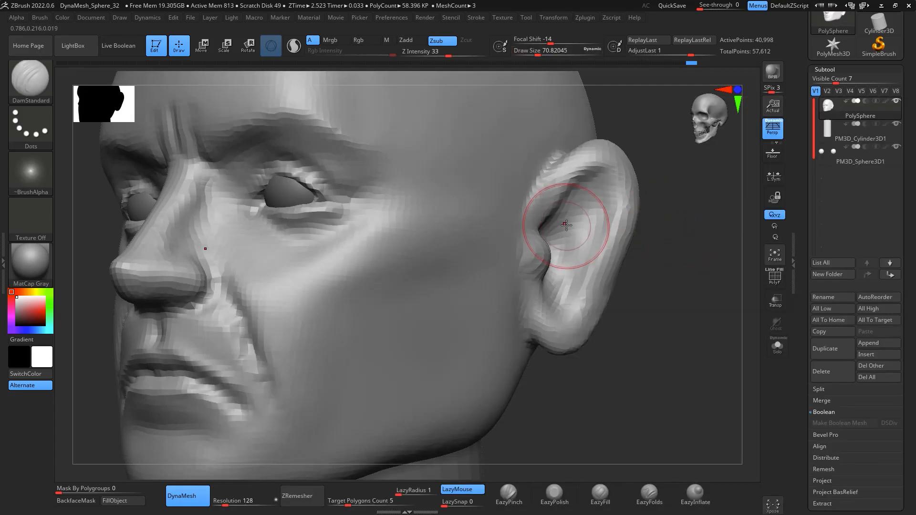
key(space)
drag(566, 225, 580, 280)
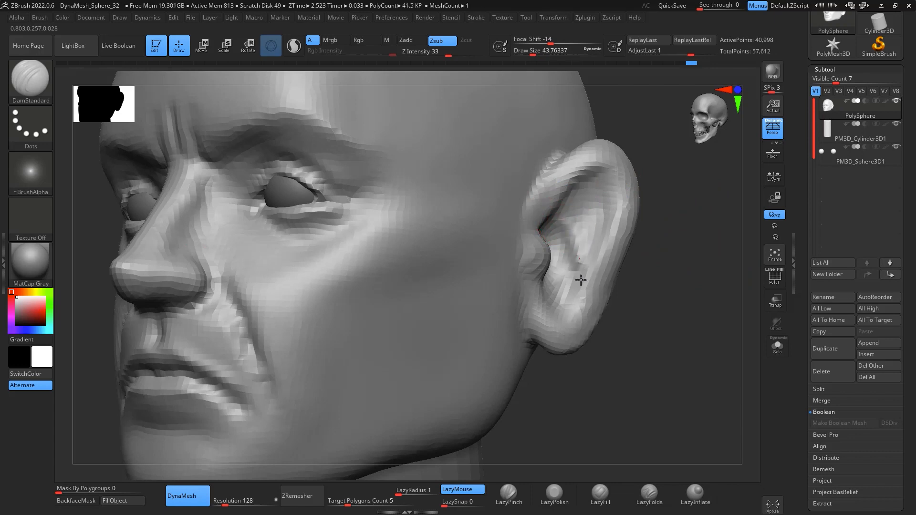
mouse_move(557, 220)
mouse_down()
mouse_move(600, 192)
mouse_move(592, 260)
mouse_move(564, 301)
mouse_up()
mouse_move(663, 272)
mouse_down()
mouse_move(713, 290)
mouse_move(668, 272)
mouse_up()
Step: Reshape the tragus and inner ear with the Move brush and smooth them at a draw size of about 54
key(b)
key(m)
key(v)
key(space)
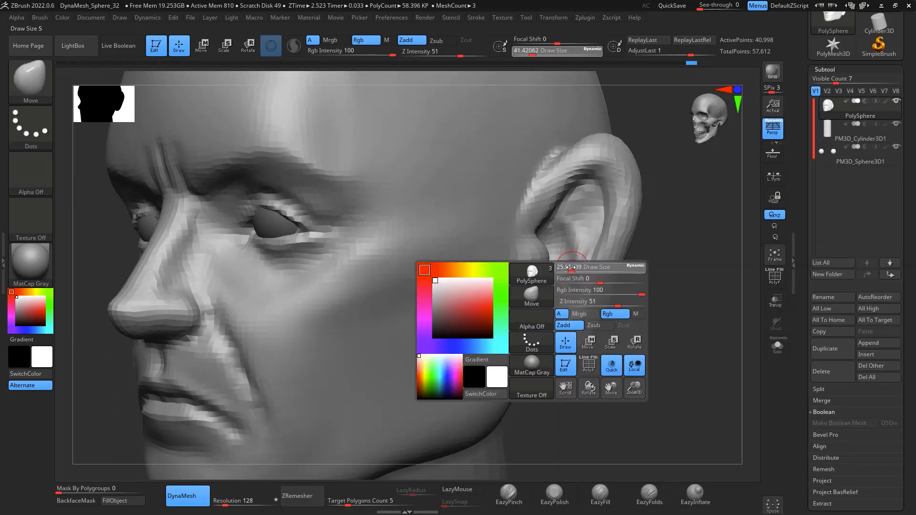
mouse_move(573, 268)
mouse_down()
mouse_move(544, 254)
mouse_move(560, 266)
mouse_move(547, 266)
mouse_move(532, 250)
mouse_move(543, 214)
mouse_up()
key(space)
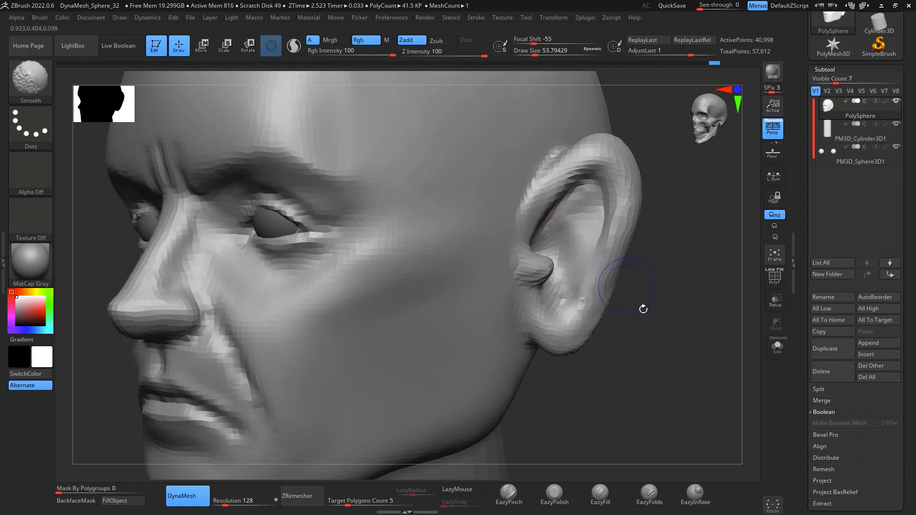
Step: Adjust the sides of the cheeks and jaw in the front view with the Move brush at a draw size of about 172
mouse_move(644, 309)
mouse_down()
mouse_move(644, 333)
mouse_move(696, 305)
mouse_move(689, 290)
mouse_up()
alt+drag(705, 342, 685, 351)
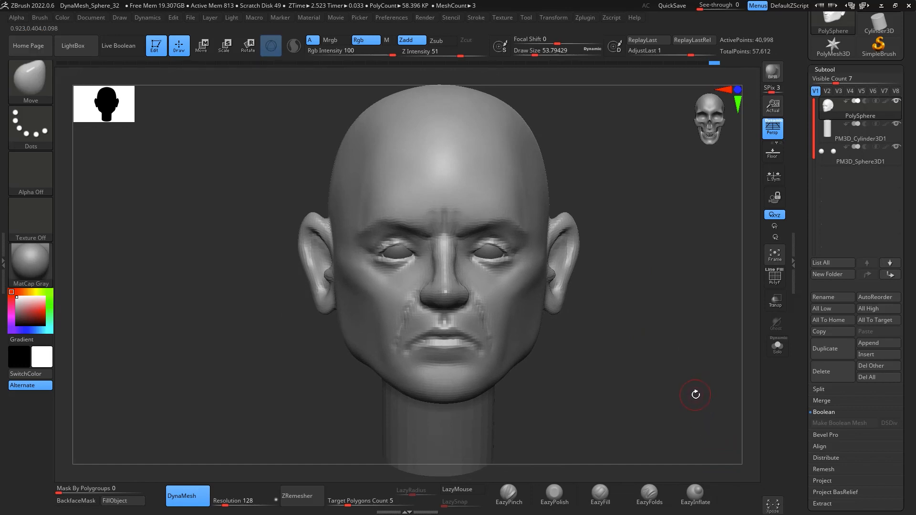
alt+drag(674, 313, 713, 314)
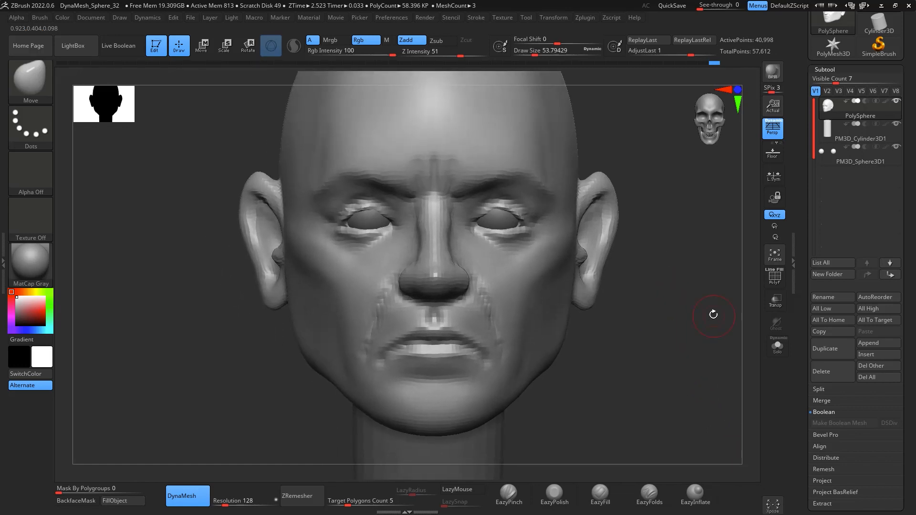
key(b)
key(m)
key(v)
key(space)
drag(590, 310, 604, 310)
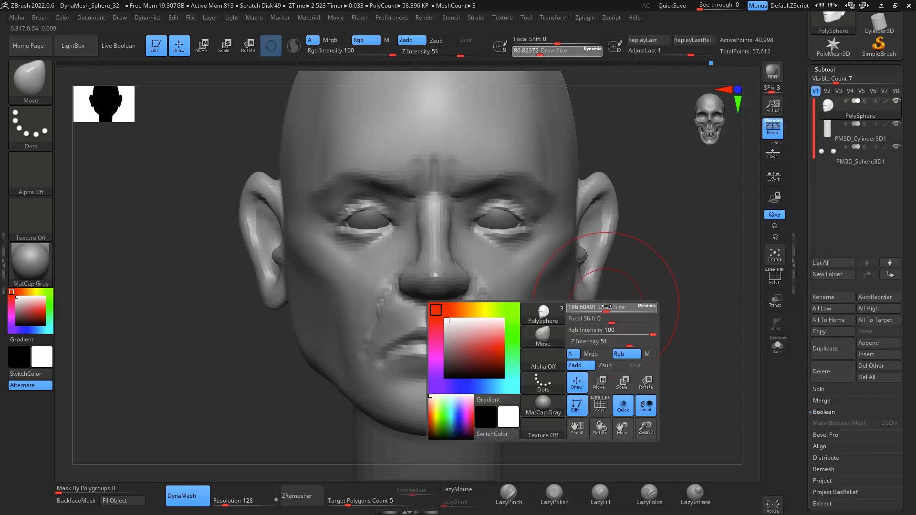
drag(532, 304, 525, 311)
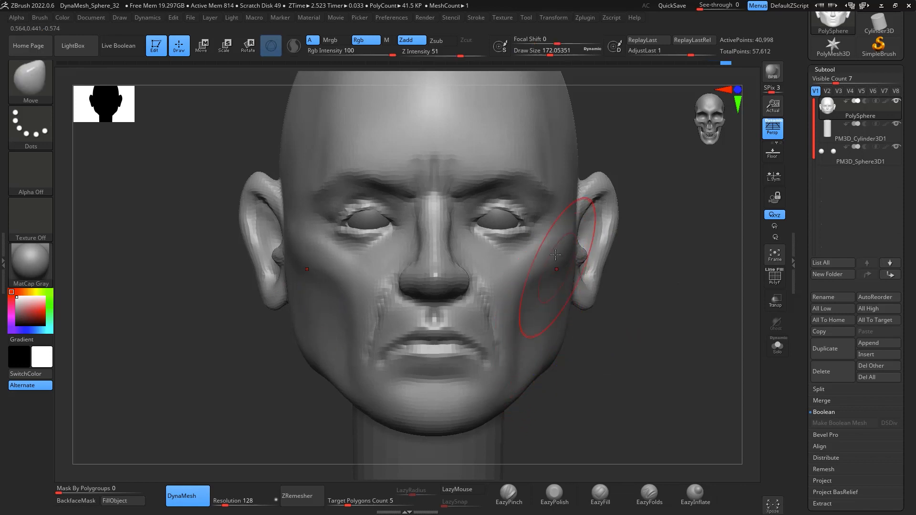
Step: Carve the nostrils into the underside of the nose with DamStandard at a draw size of about 33
mouse_move(538, 172)
right_down()
mouse_move(525, 157)
mouse_move(611, 180)
mouse_move(538, 158)
right_up()
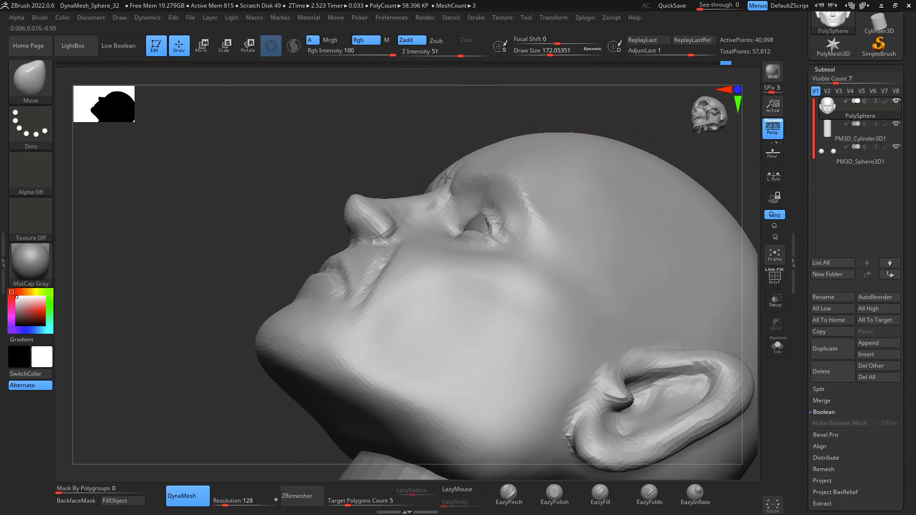
mouse_move(401, 200)
right_down()
mouse_move(465, 146)
mouse_move(753, 255)
right_up()
mouse_move(699, 276)
right_down()
mouse_move(682, 287)
mouse_move(663, 285)
mouse_move(675, 317)
mouse_move(700, 258)
mouse_move(726, 262)
mouse_move(702, 259)
mouse_move(702, 246)
right_up()
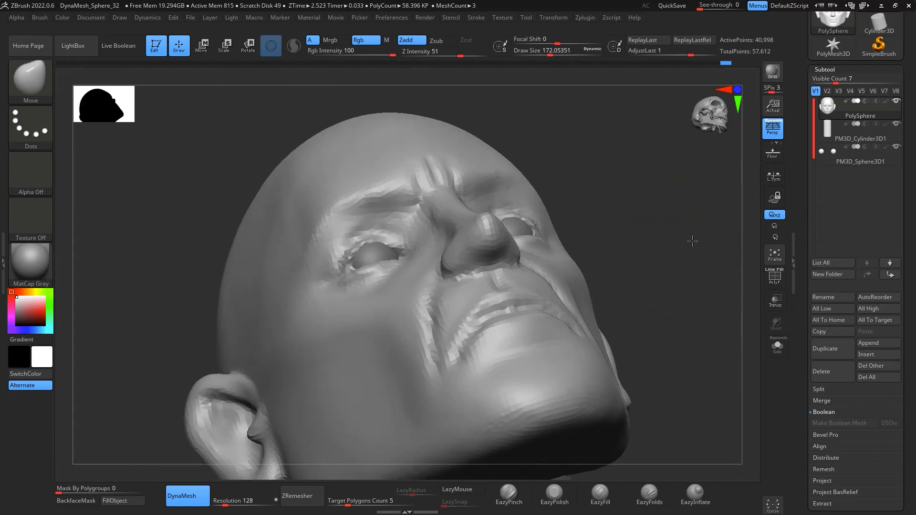
key(b)
key(d)
key(s)
key(space)
drag(647, 260, 631, 260)
mouse_move(640, 234)
right_down()
mouse_move(658, 224)
mouse_move(669, 239)
mouse_move(679, 238)
right_up()
key(space)
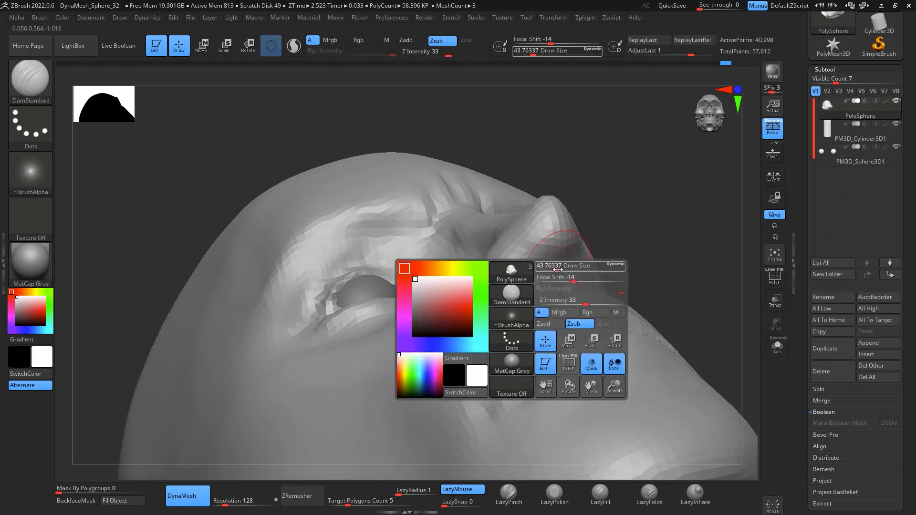
drag(557, 266, 553, 267)
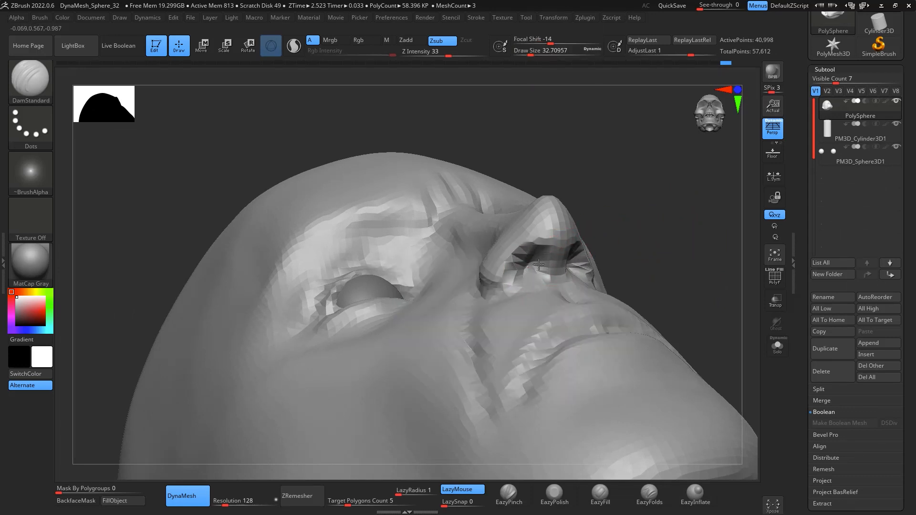
Step: Refine the crease around the nostril wings with DamStandard at a draw size of 28.75
right_drag(687, 227, 737, 308)
mouse_move(753, 339)
shift+right_down()
mouse_move(749, 356)
mouse_move(687, 348)
mouse_move(700, 350)
mouse_move(742, 317)
mouse_move(725, 308)
mouse_move(704, 312)
shift+right_up()
ctrl+right_drag(703, 313, 729, 355)
key(space)
drag(705, 236, 703, 235)
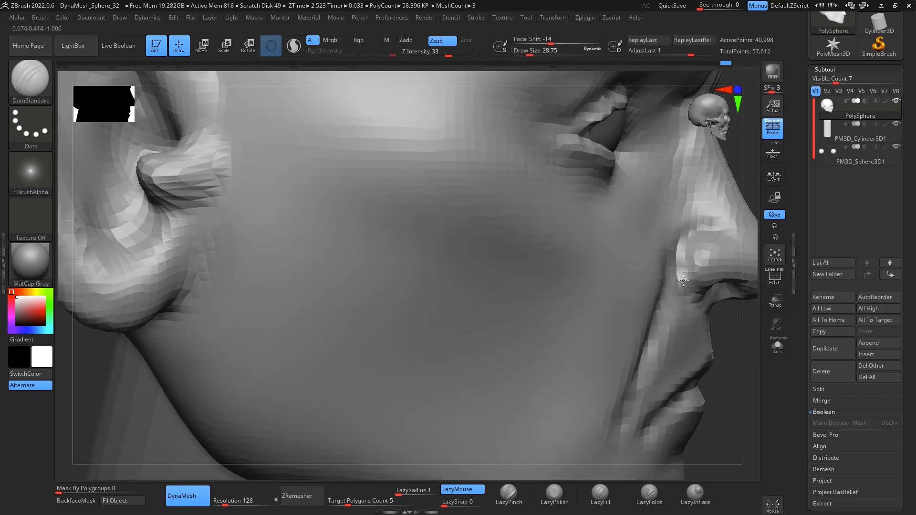
right_drag(683, 280, 704, 306)
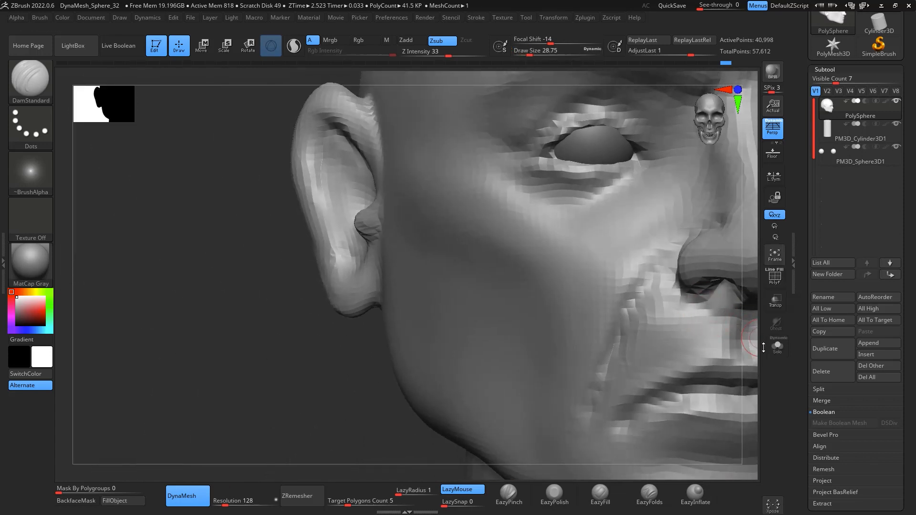
ctrl+right_drag(751, 352, 743, 319)
alt+right_drag(505, 411, 264, 383)
ctrl+right_drag(703, 316, 706, 340)
Step: Shape the nostril wings and the base of the nose with the Move brush at a draw size of about 37
key(b)
key(m)
key(v)
key(space)
drag(537, 261, 536, 260)
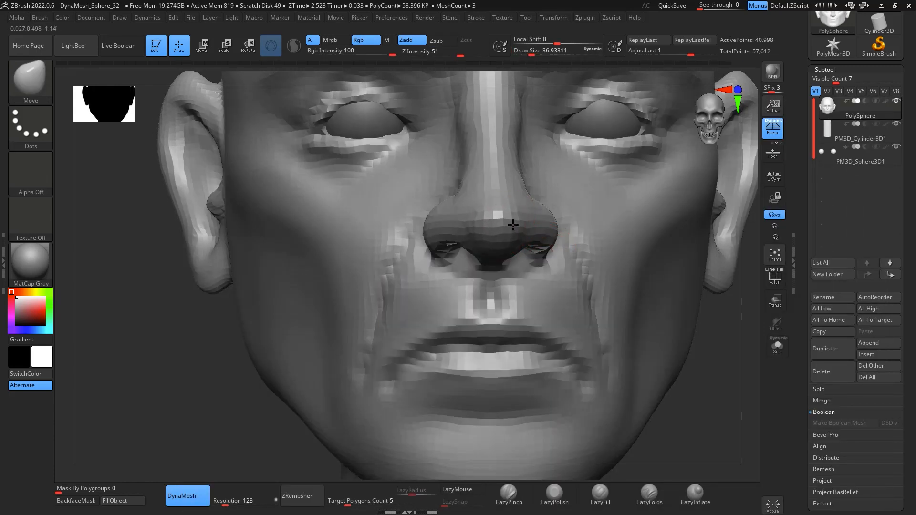
shift+right_drag(664, 280, 787, 331)
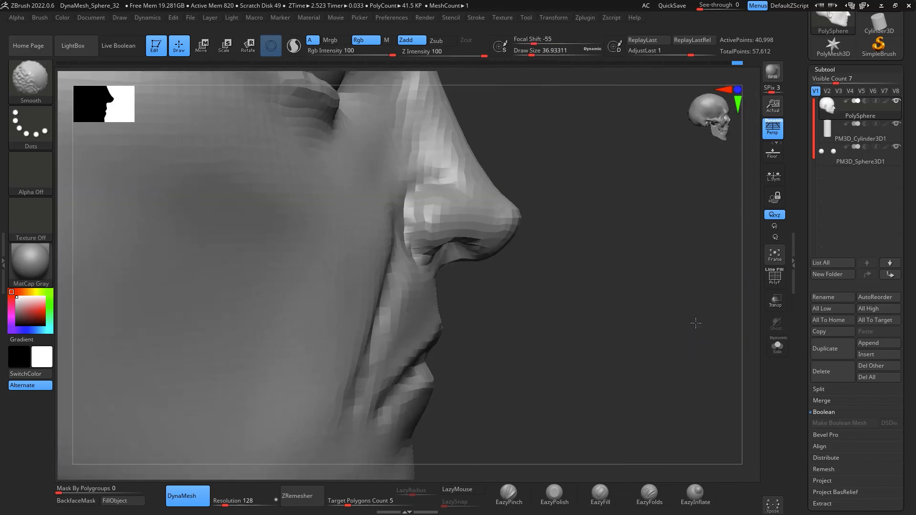
mouse_move(695, 326)
shift+right_down()
mouse_move(674, 334)
mouse_move(720, 271)
mouse_move(715, 305)
mouse_move(695, 334)
mouse_move(673, 342)
mouse_move(683, 319)
shift+right_up()
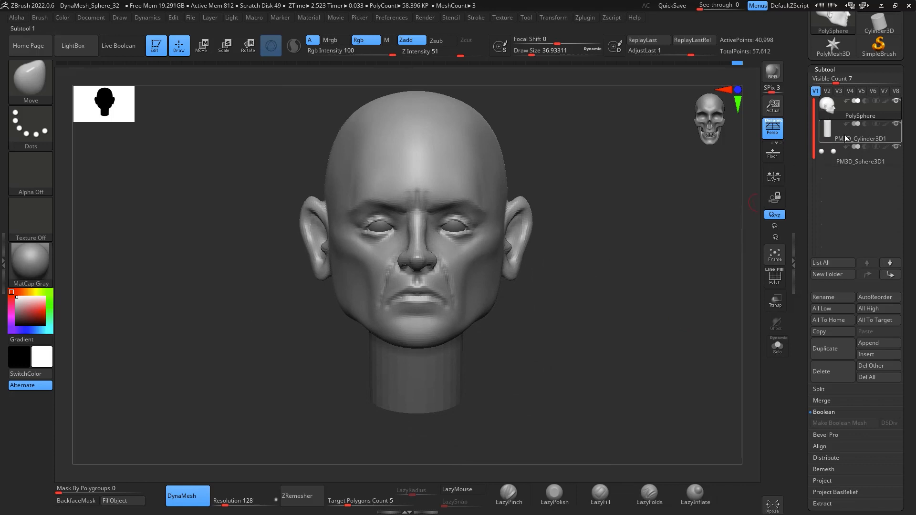
Step: Subdivide the neck cylinder subtool twice to smooth its surface
click(846, 138)
key(ctrl+d)
key(ctrl+d)
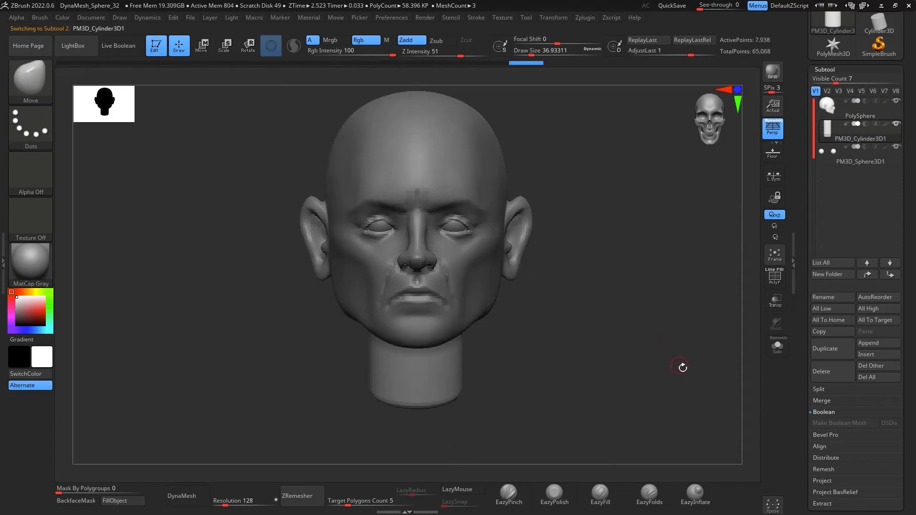
shift+right_drag(682, 368, 675, 370)
alt+right_drag(693, 341, 674, 338)
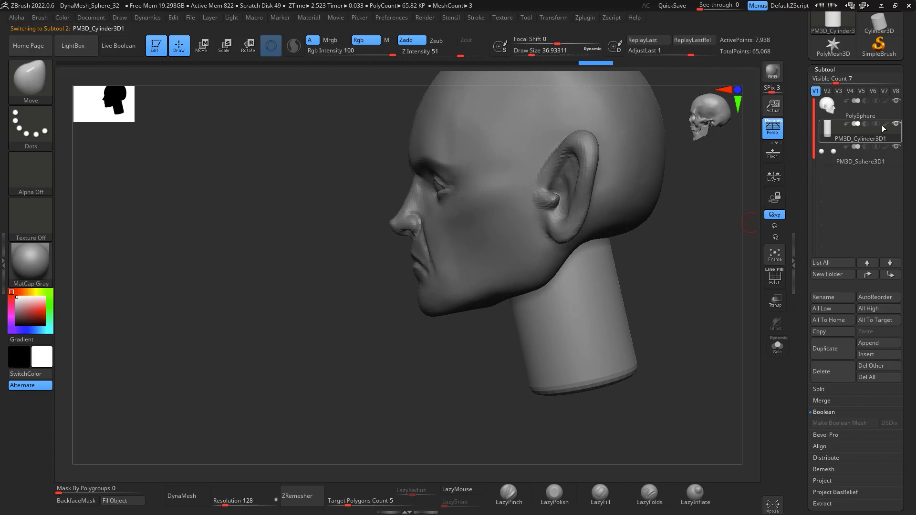
Step: Merge the head subtool down with the neck cylinder into a single subtool
click(881, 112)
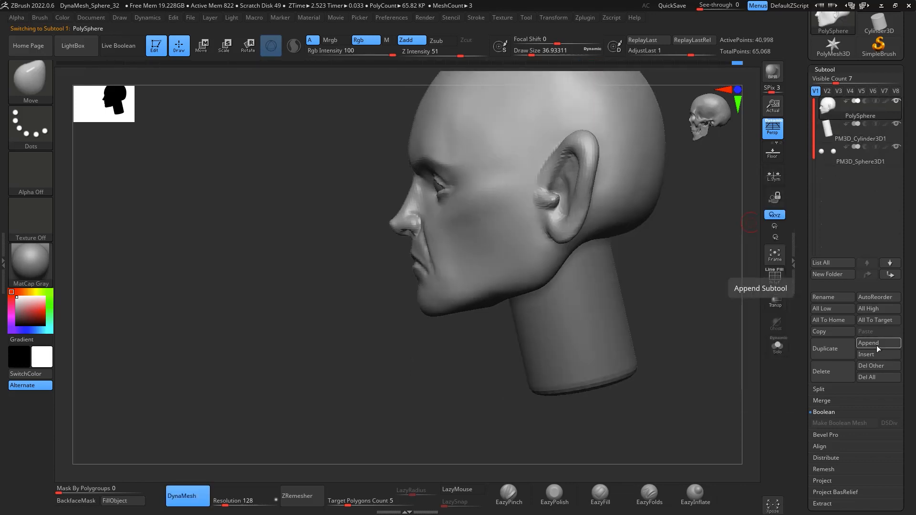
scroll(870, 362, down, 2)
click(870, 362)
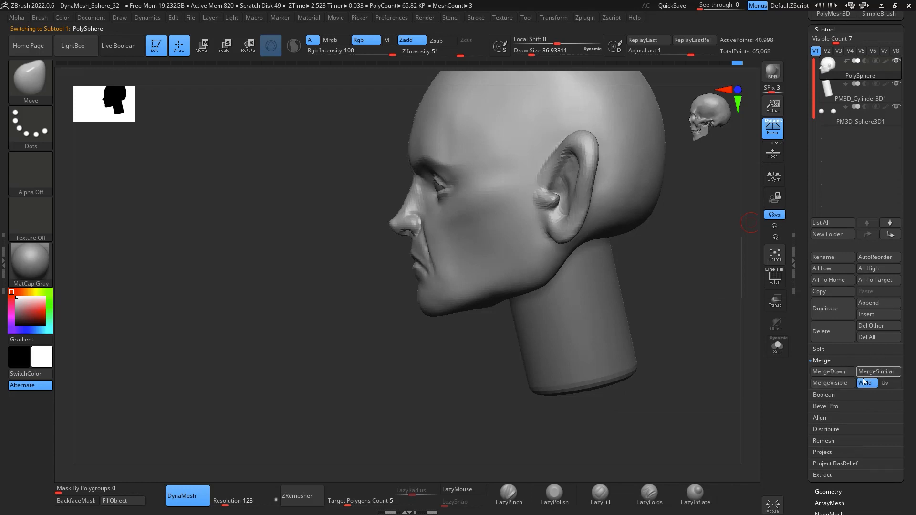
click(836, 374)
click(745, 396)
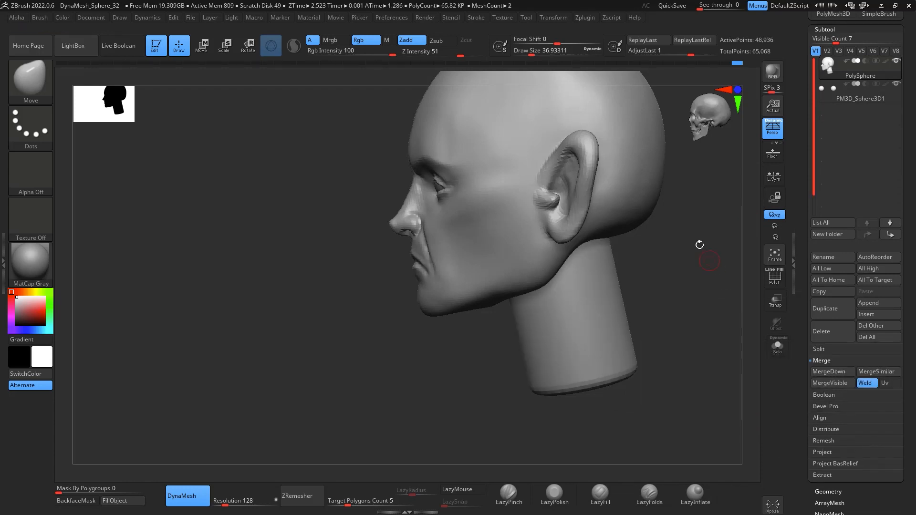
Step: Update the DynaMesh to fuse head and neck, and smooth their junction at a draw size of about 83
mouse_move(699, 245)
mouse_down()
mouse_move(742, 227)
mouse_move(709, 286)
mouse_move(675, 270)
mouse_move(700, 260)
mouse_move(714, 268)
mouse_up()
key(space)
mouse_move(634, 309)
mouse_down()
mouse_move(643, 309)
mouse_move(574, 371)
mouse_move(591, 355)
mouse_up()
drag(694, 262, 739, 256)
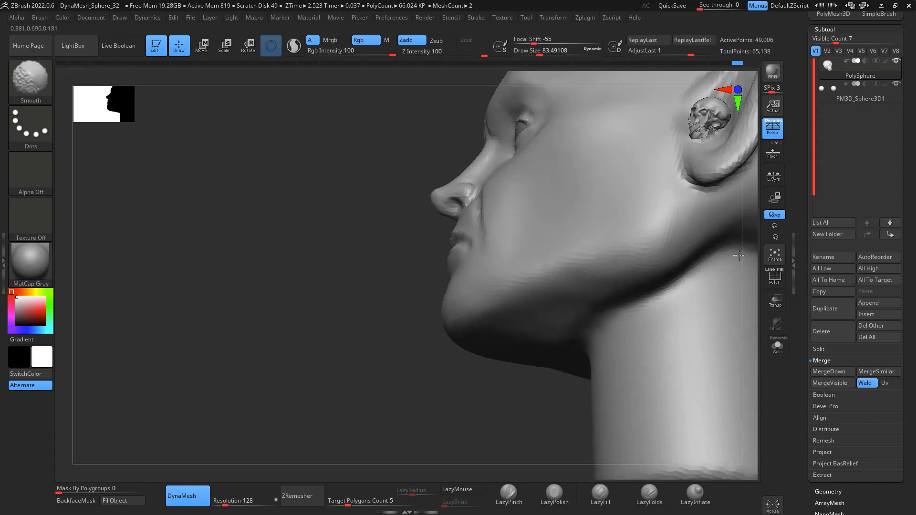
mouse_move(759, 288)
mouse_down()
mouse_move(603, 370)
mouse_move(603, 333)
mouse_up()
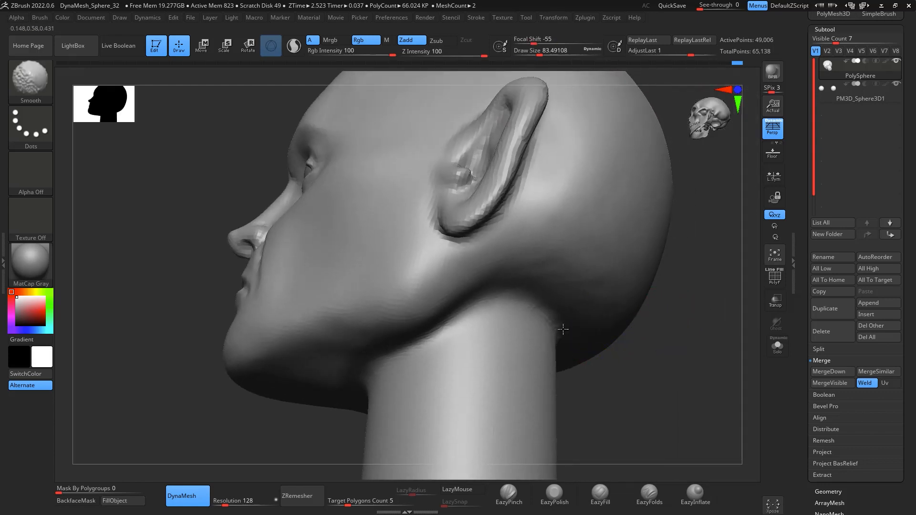
drag(687, 368, 649, 330)
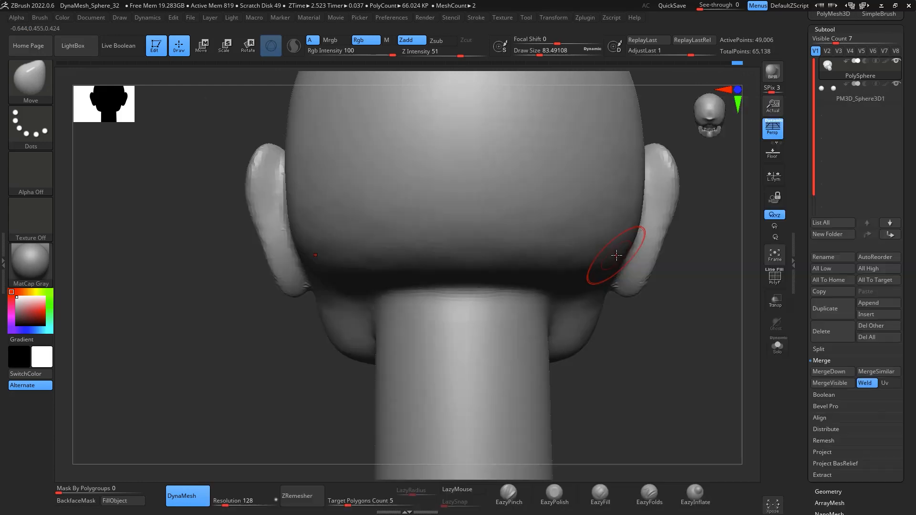
Step: Narrow the lower back of the skull behind the ears with the Move brush, raising its draw size to about 365
key(space)
mouse_move(626, 257)
mouse_down()
mouse_move(636, 256)
mouse_move(633, 249)
mouse_move(587, 263)
mouse_up()
key(space)
key(space)
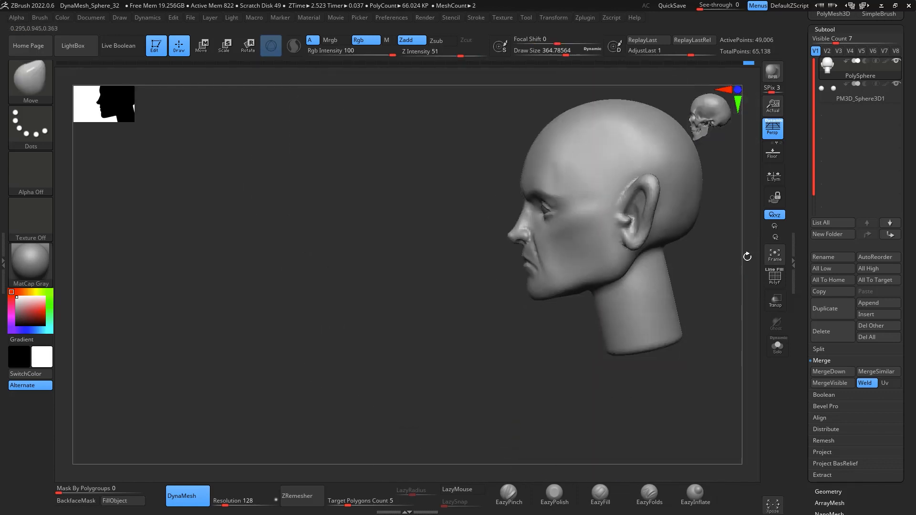
drag(747, 257, 558, 249)
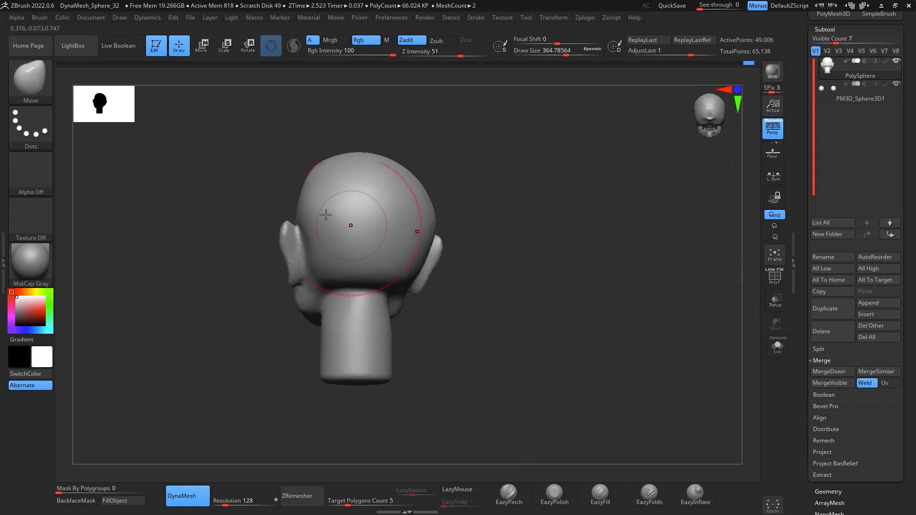
shift+drag(499, 196, 629, 278)
alt+drag(647, 207, 629, 220)
drag(657, 272, 657, 362)
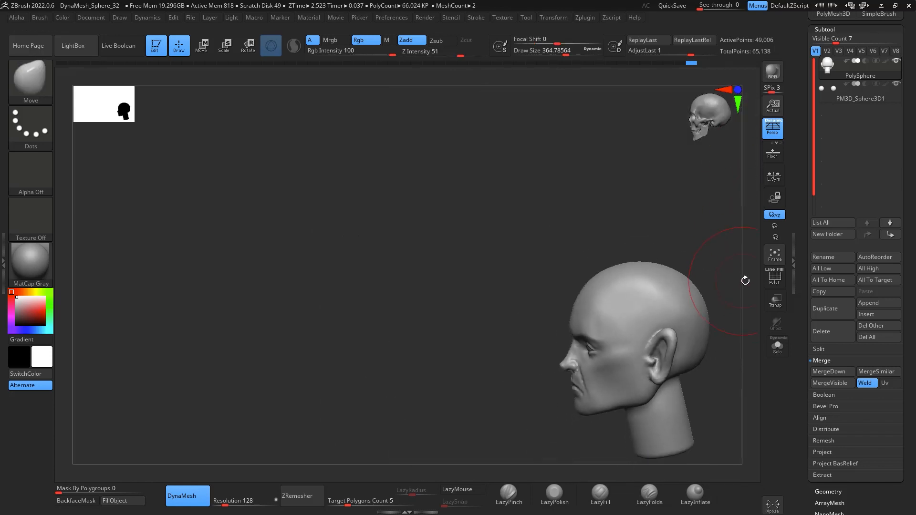
Step: Reshape the back and sides of the skull from above with the Move brush, raising its draw size to about 437, then 611
mouse_move(634, 216)
mouse_down()
mouse_move(725, 210)
mouse_move(650, 239)
mouse_move(650, 337)
mouse_move(660, 325)
mouse_move(646, 265)
mouse_up()
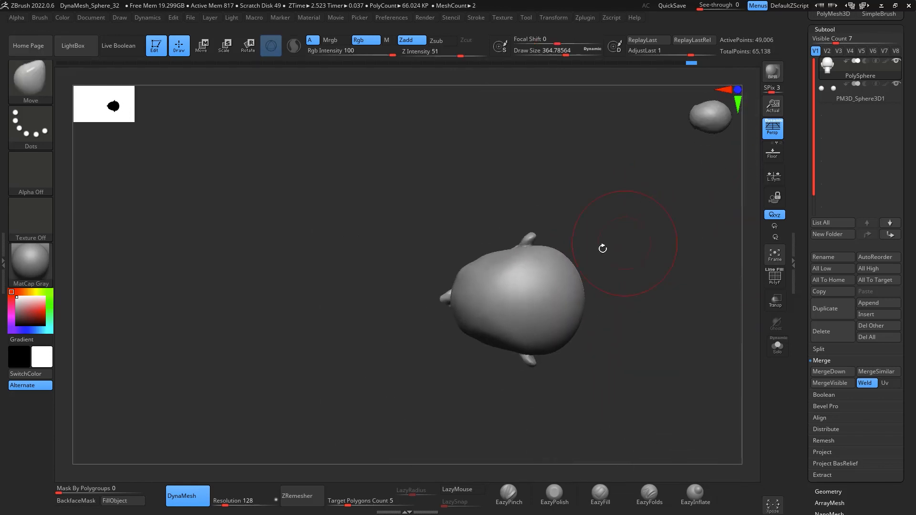
key(space)
drag(595, 287, 600, 286)
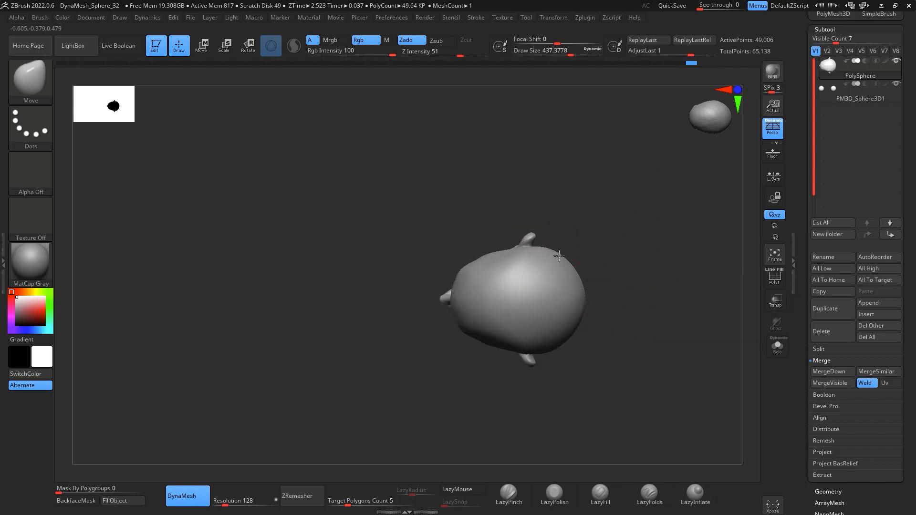
key(space)
drag(507, 245, 519, 245)
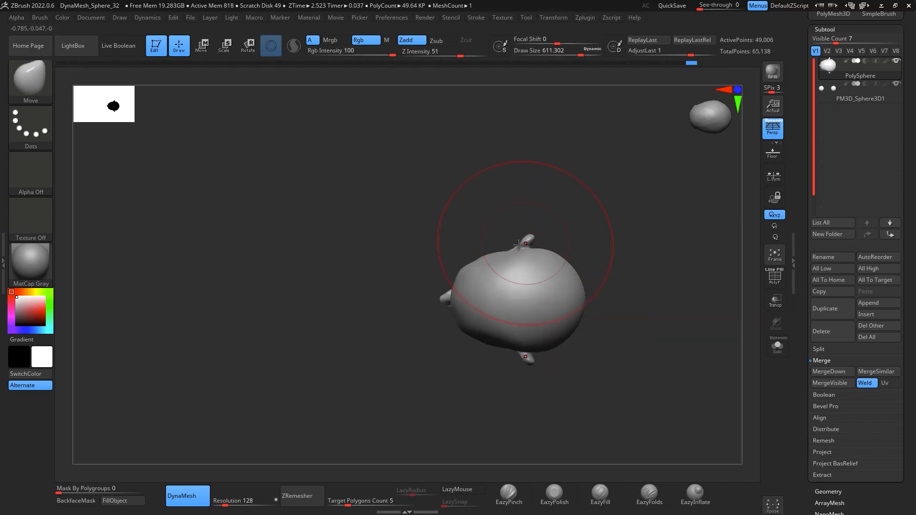
drag(577, 296, 627, 209)
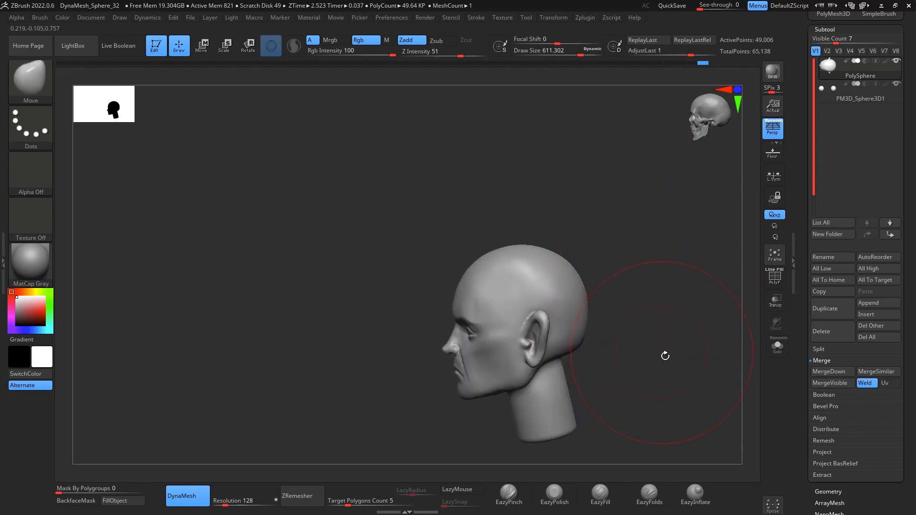
Step: Fill out the throat where it meets the jaw using ClayBuildup at a draw size of about 167, and smooth it
mouse_move(665, 353)
mouse_down()
mouse_move(674, 266)
mouse_move(686, 308)
mouse_move(685, 272)
mouse_move(699, 272)
mouse_up()
key(b)
key(c)
key(b)
key(space)
drag(598, 306, 571, 307)
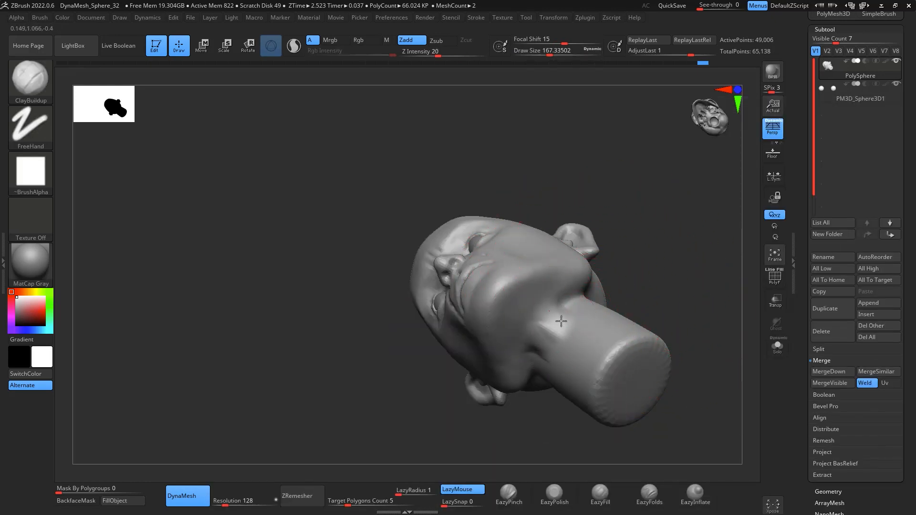
drag(527, 342, 547, 342)
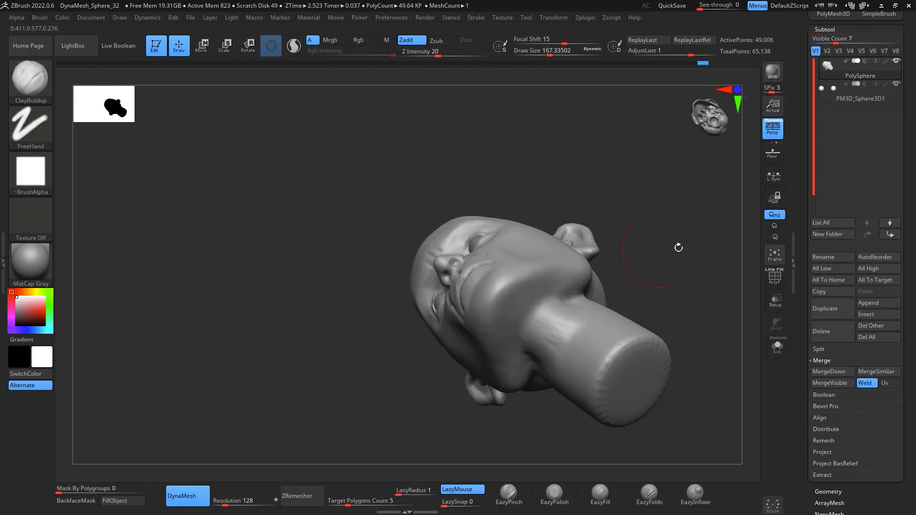
drag(679, 247, 672, 298)
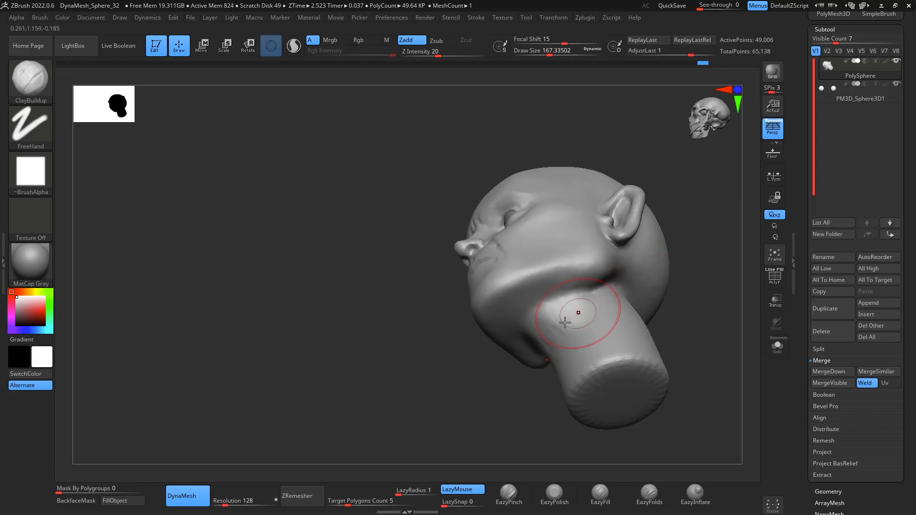
key(shift)
mouse_move(679, 278)
mouse_down()
mouse_move(629, 316)
mouse_move(744, 359)
mouse_up()
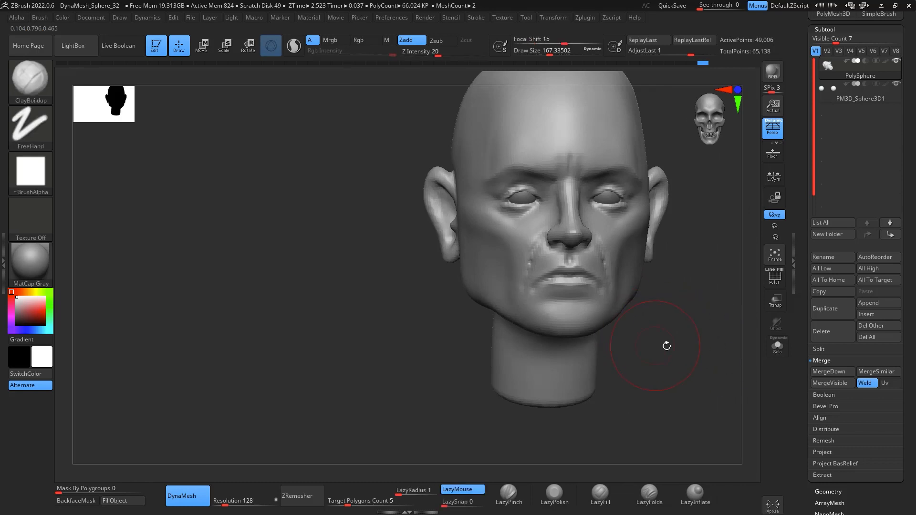
Step: Build up the diagonal side muscle of the neck from behind the ear towards the throat at a draw size of about 108
mouse_move(666, 345)
mouse_down()
mouse_move(730, 350)
mouse_move(689, 344)
mouse_move(670, 356)
mouse_up()
drag(605, 323, 578, 363)
key(space)
drag(630, 306, 560, 369)
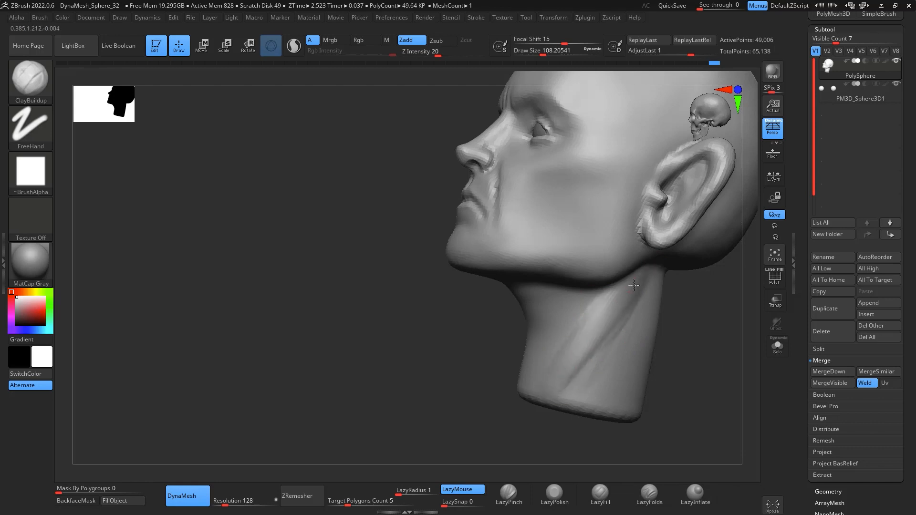
drag(583, 338, 579, 355)
Step: Smooth the side neck muscles and shape the front of the throat below the chin with soft transitions
drag(684, 349, 732, 309)
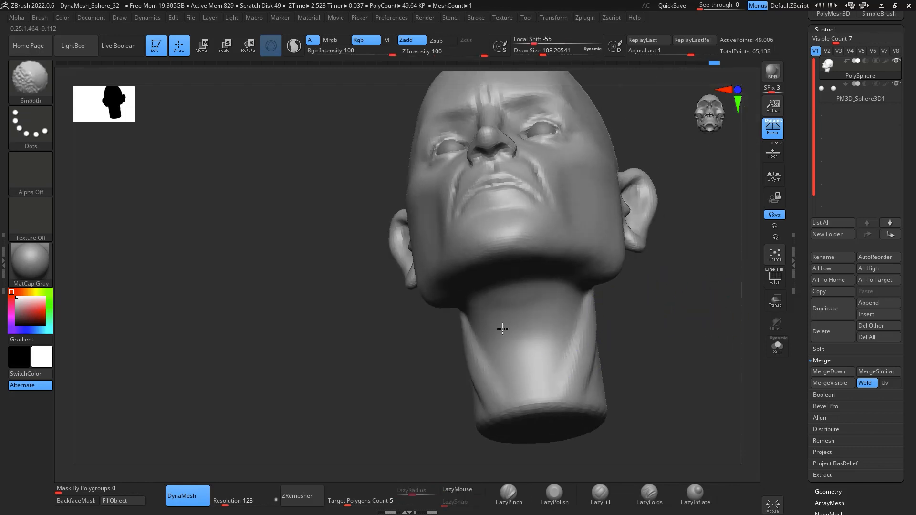
shift+drag(555, 326, 576, 352)
drag(672, 336, 713, 333)
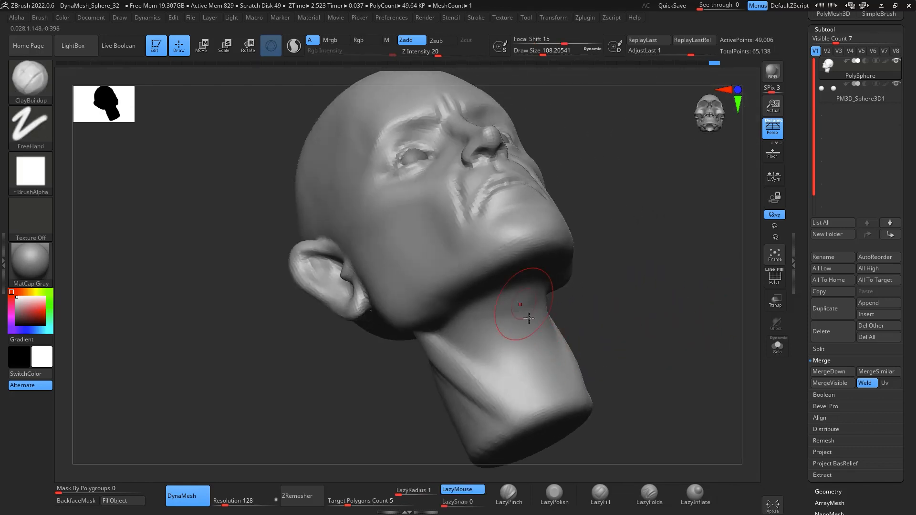
key(shift)
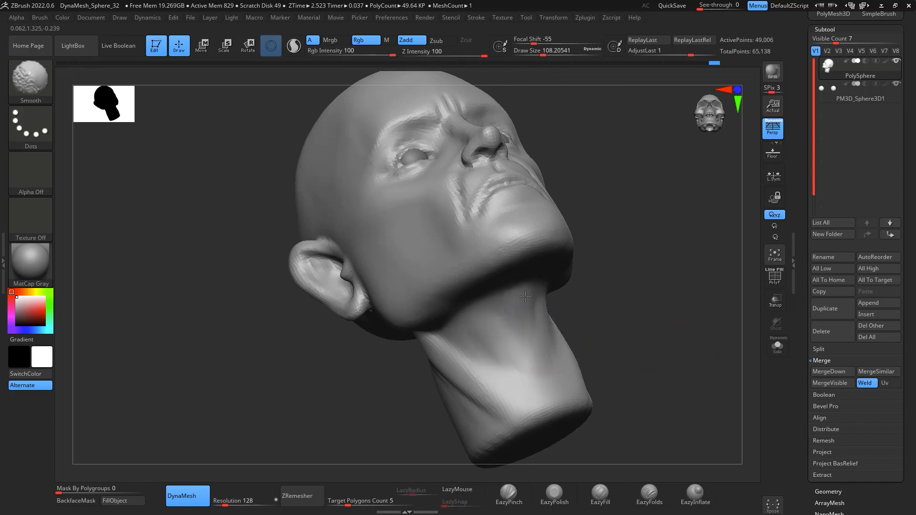
shift+drag(529, 323, 529, 342)
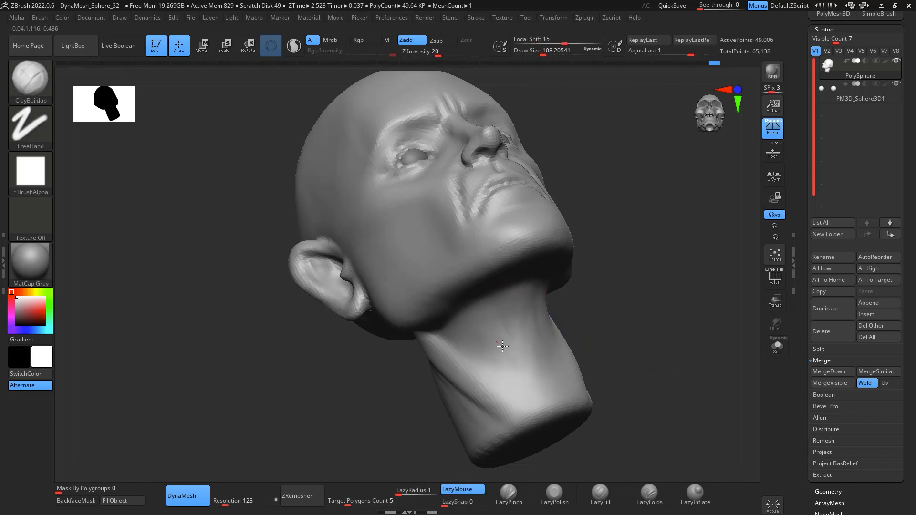
key(shift)
Step: Update the DynaMesh, and reinforce and smooth the neck muscle running down from below the ear
ctrl+drag(635, 272, 622, 327)
drag(660, 324, 601, 318)
mouse_move(536, 330)
shift+mouse_down()
mouse_move(573, 356)
mouse_move(582, 390)
shift+mouse_up()
mouse_move(730, 348)
mouse_down()
mouse_move(692, 373)
mouse_move(725, 372)
mouse_up()
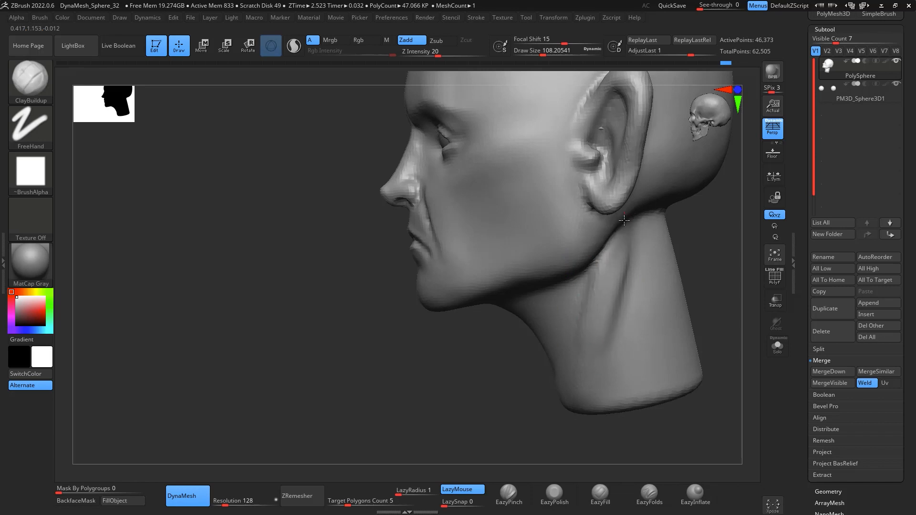
mouse_move(624, 221)
mouse_down()
mouse_move(615, 248)
mouse_move(624, 220)
mouse_up()
drag(695, 231, 684, 195)
mouse_move(629, 238)
shift+mouse_down()
mouse_move(626, 217)
mouse_move(617, 377)
mouse_move(596, 388)
shift+mouse_up()
Step: Add clay volume down the back of the neck and smooth it into the base of the skull
drag(711, 252, 599, 337)
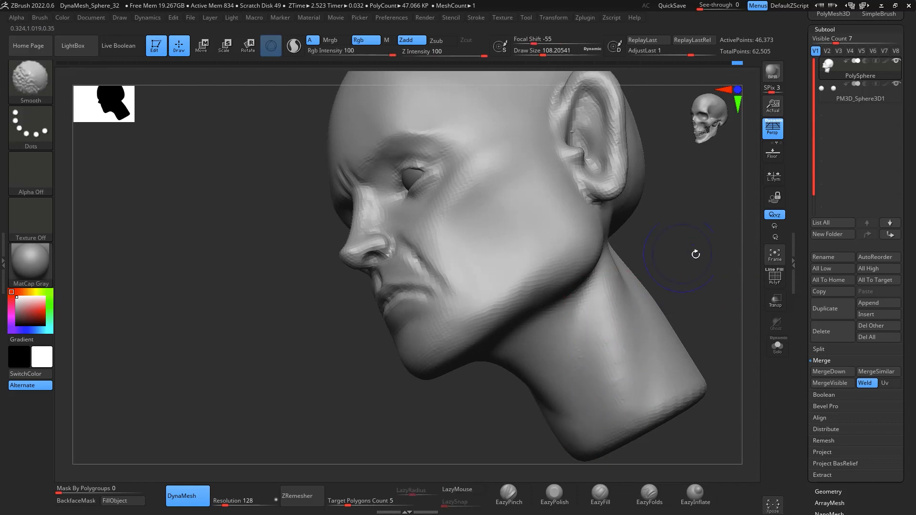
drag(695, 254, 734, 305)
alt+drag(731, 348, 654, 290)
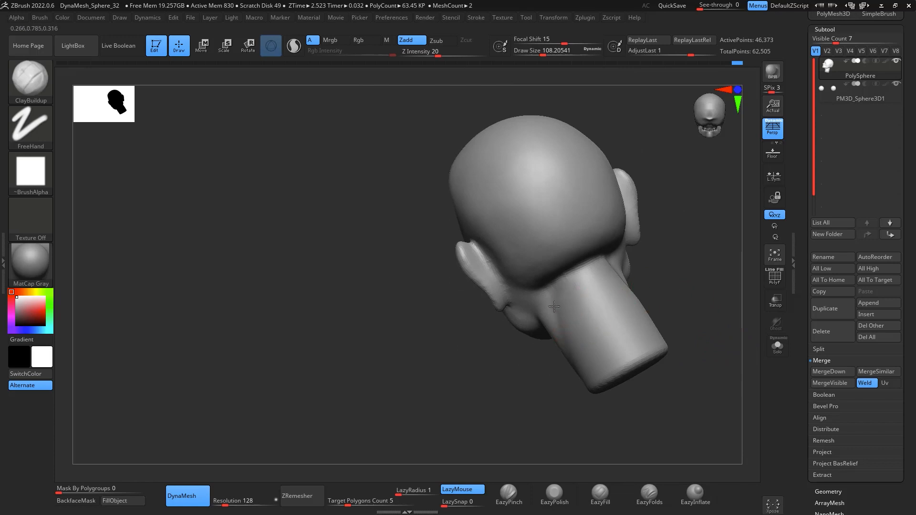
drag(567, 275, 587, 329)
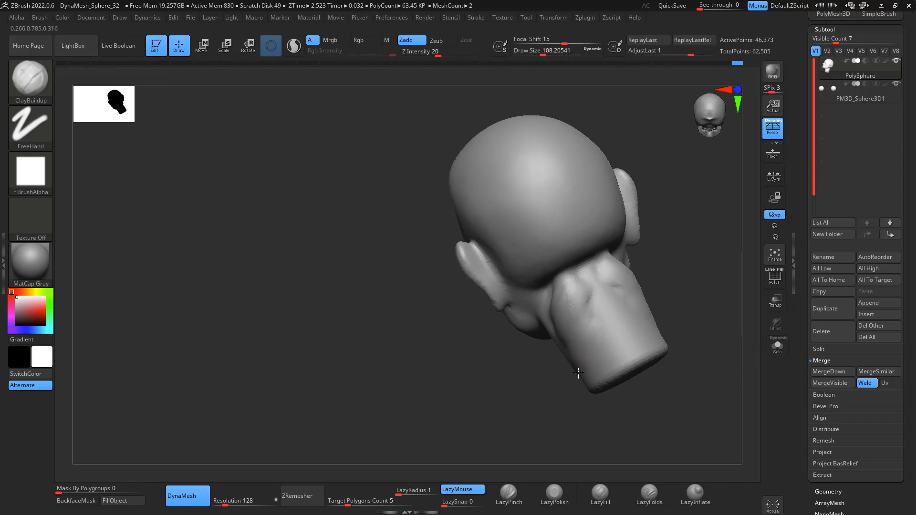
drag(578, 369, 593, 336)
shift+drag(576, 305, 564, 299)
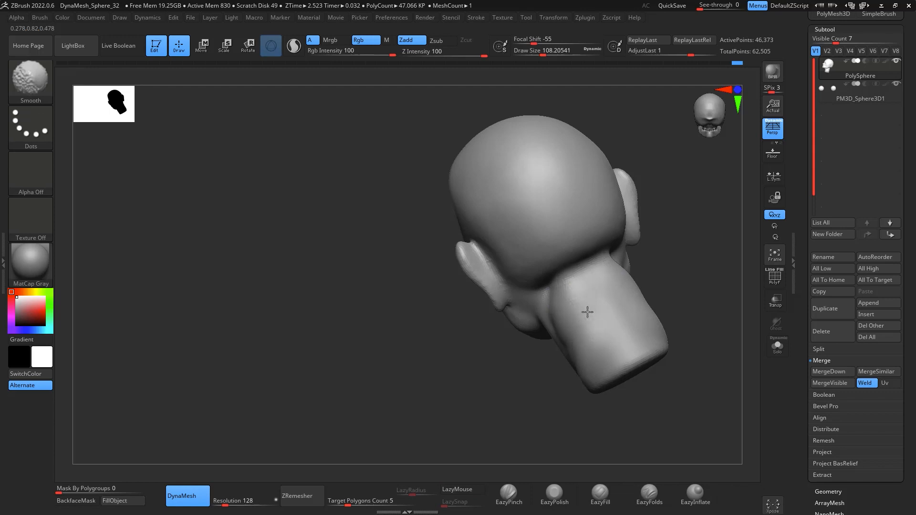
drag(677, 286, 617, 248)
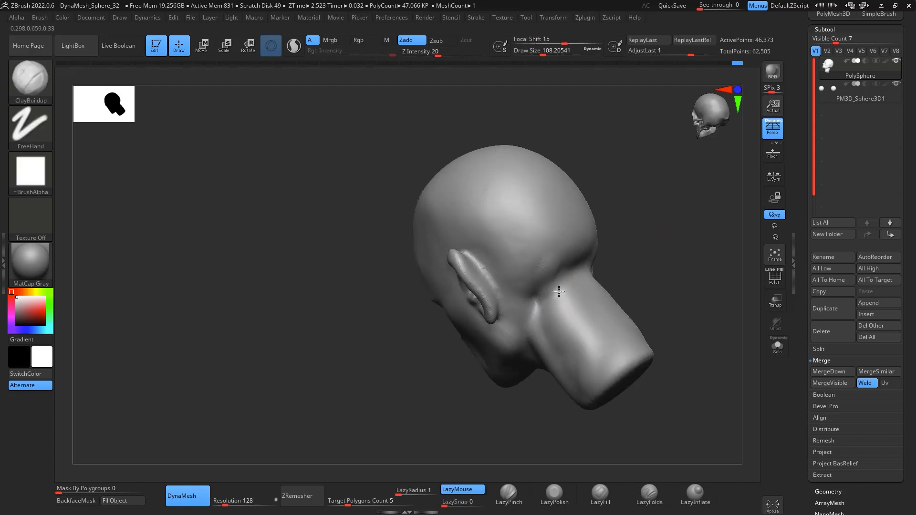
shift+drag(567, 278, 563, 272)
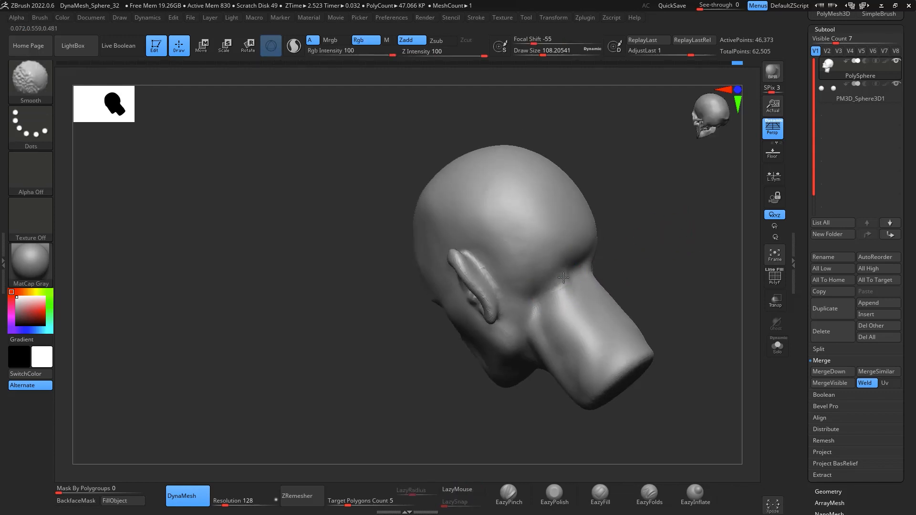
drag(687, 266, 594, 347)
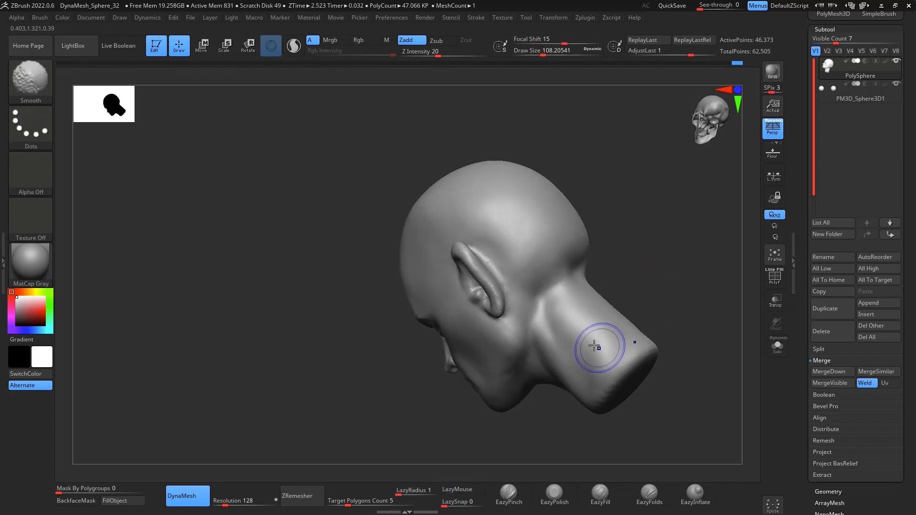
Step: Polish the back and sides of the neck using EazyPolish with LazyMouse off, raising the draw size to about 140
click(562, 495)
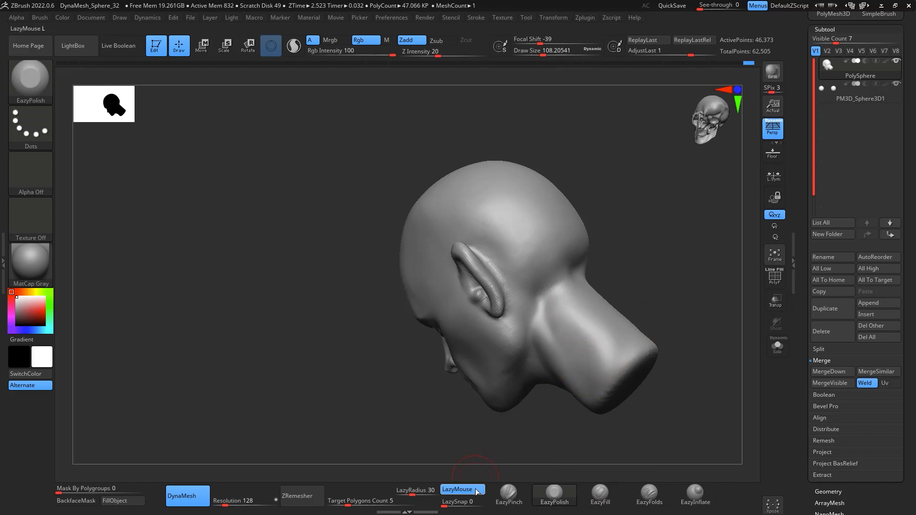
key(l)
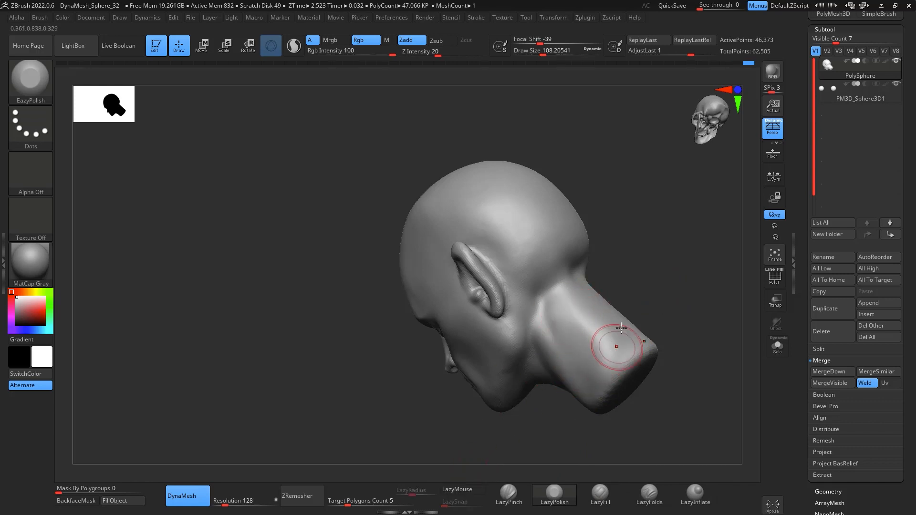
right_drag(621, 327, 627, 316)
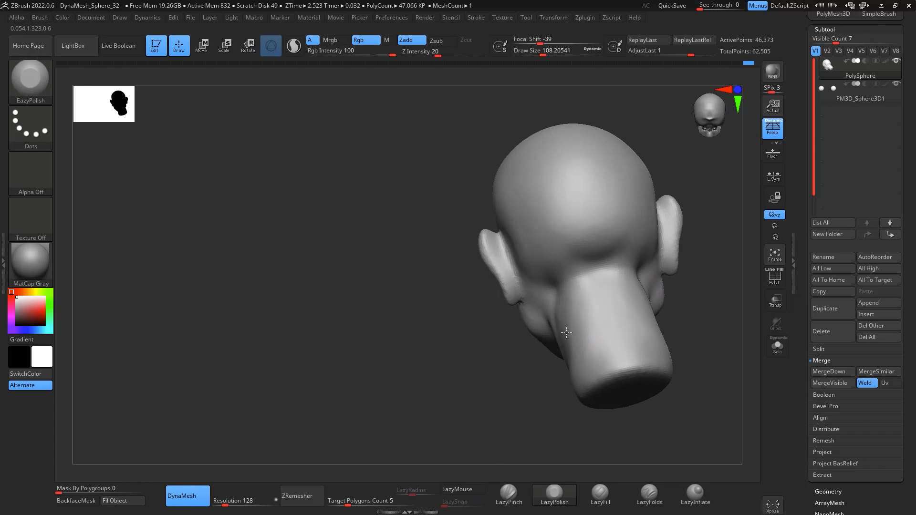
key(space)
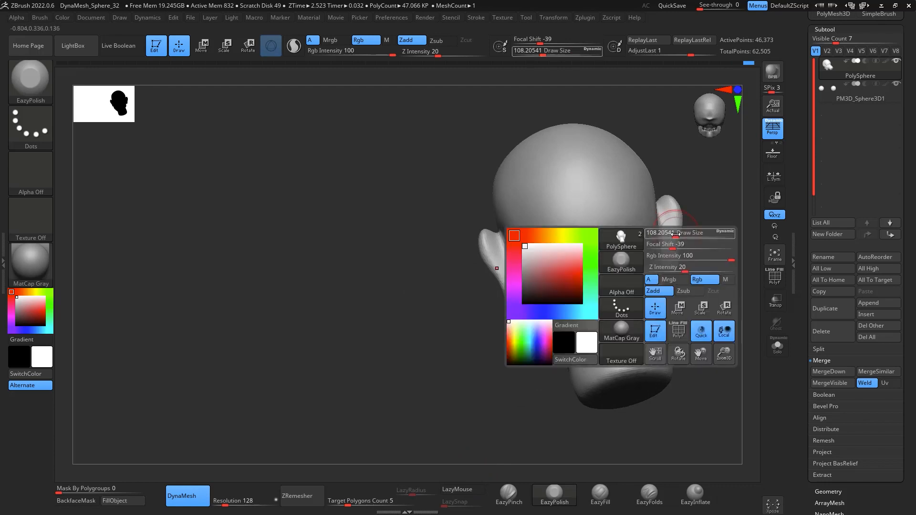
drag(674, 234, 679, 234)
right_drag(712, 219, 675, 229)
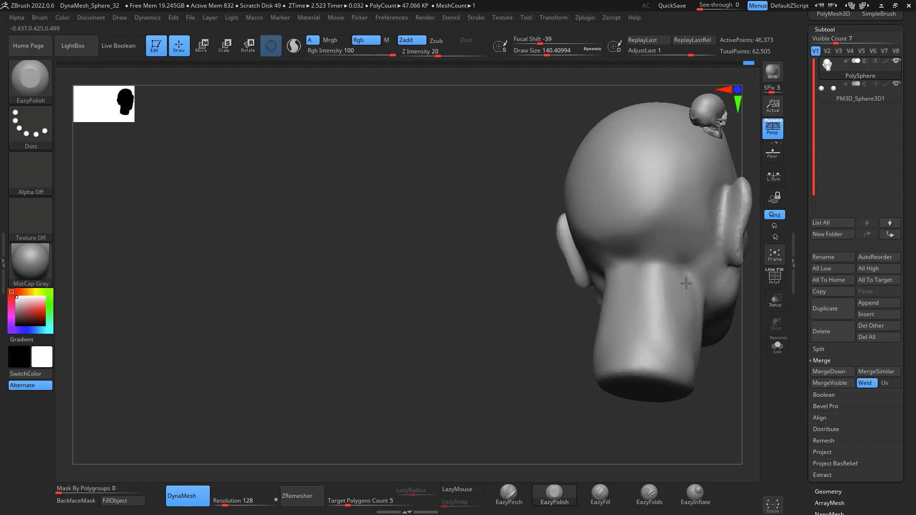
right_drag(685, 394, 738, 409)
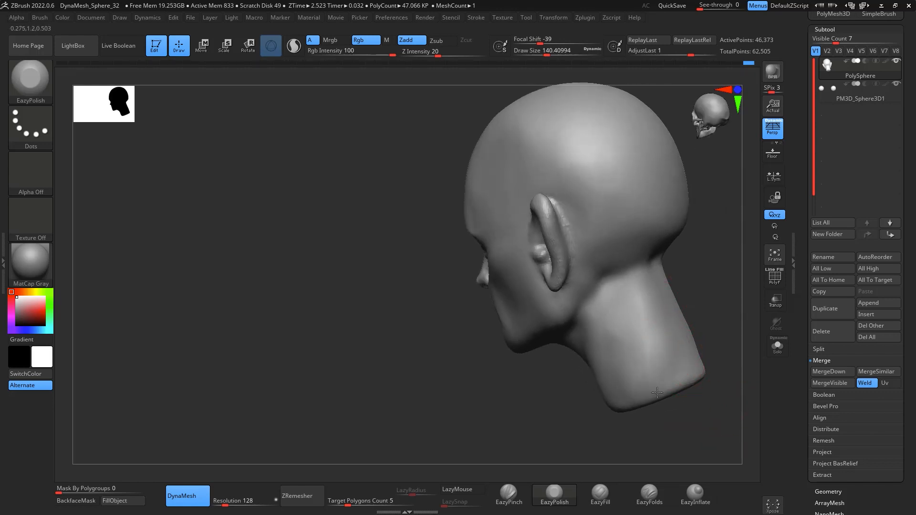
right_drag(658, 367, 692, 371)
right_drag(630, 370, 653, 271)
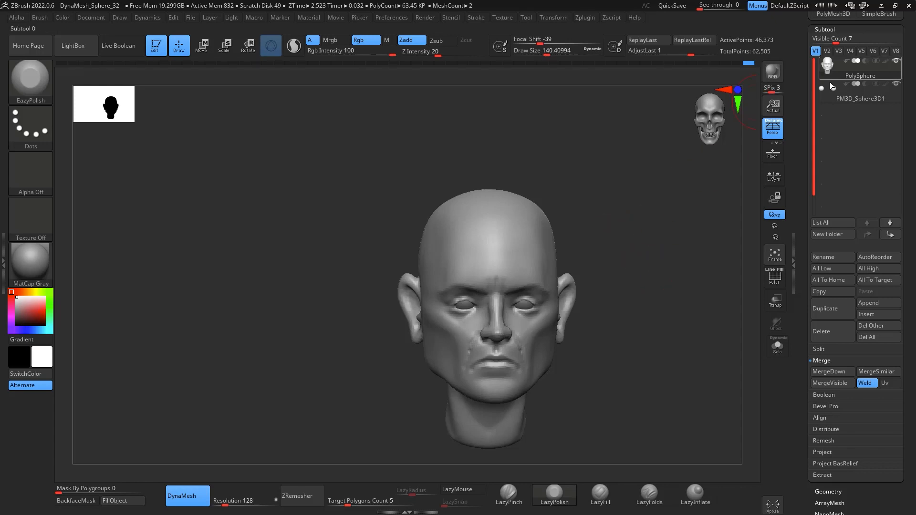
Step: Draw a ZRemesherGuides curve around the eye socket, from between the brows to the side of the nose, at a draw size of about 68
right_drag(684, 234, 704, 246)
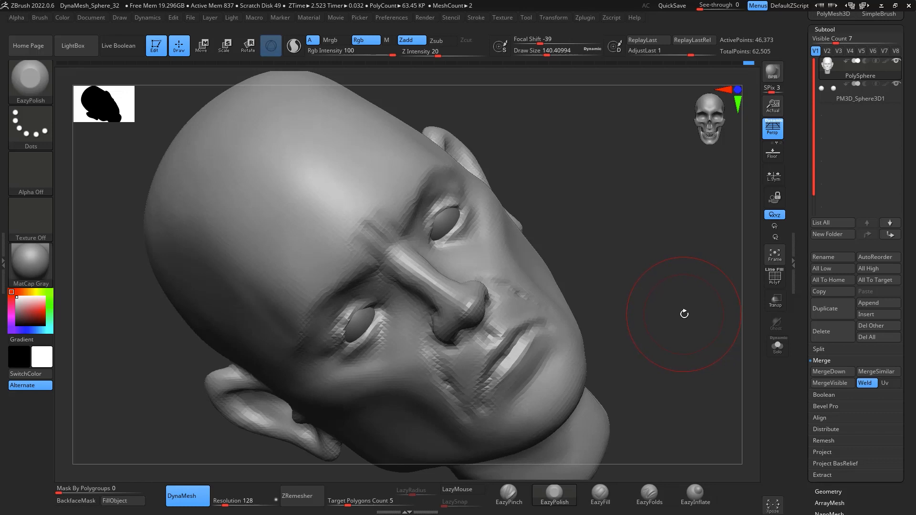
drag(677, 273, 698, 283)
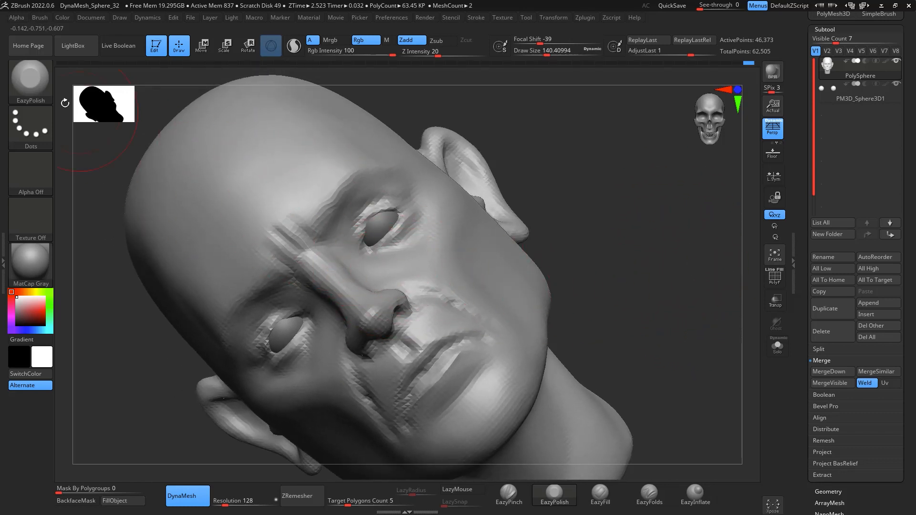
key(b)
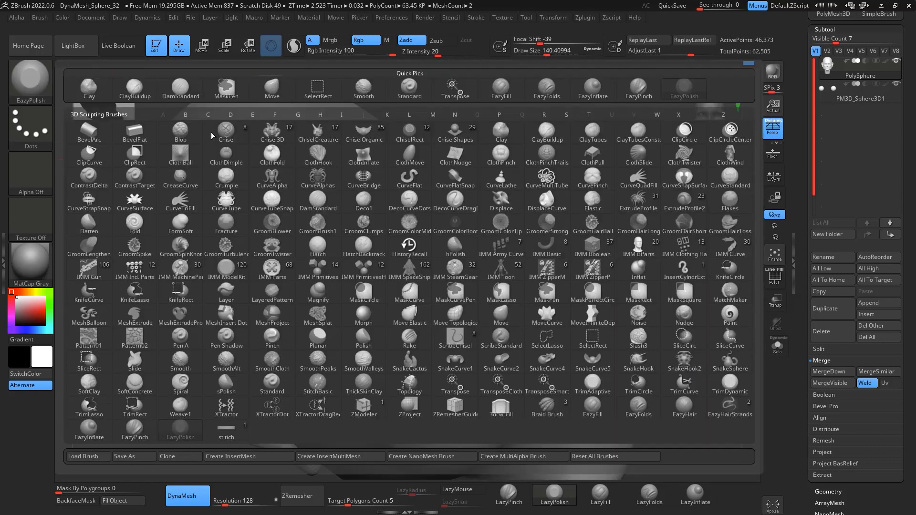
click(455, 406)
key(s)
drag(562, 242, 553, 241)
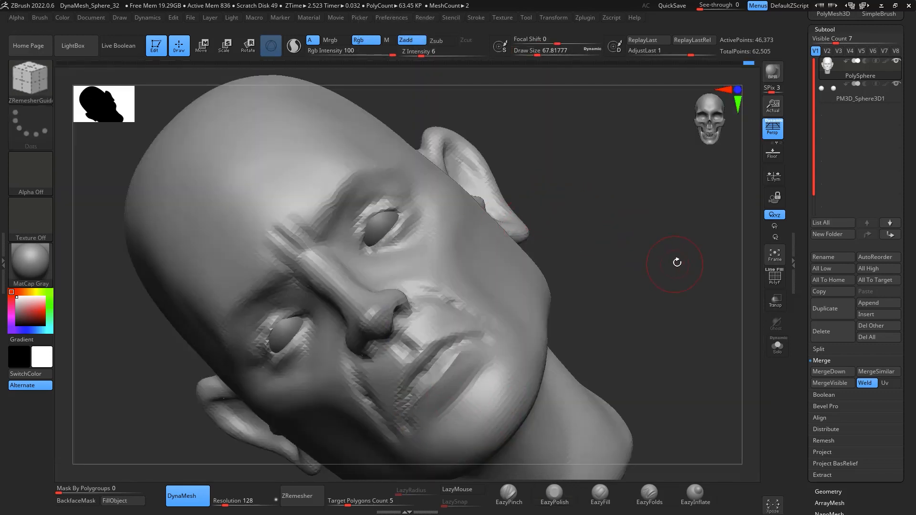
mouse_move(676, 262)
alt+mouse_down()
mouse_move(709, 284)
mouse_move(682, 288)
alt+mouse_up()
drag(401, 266, 377, 289)
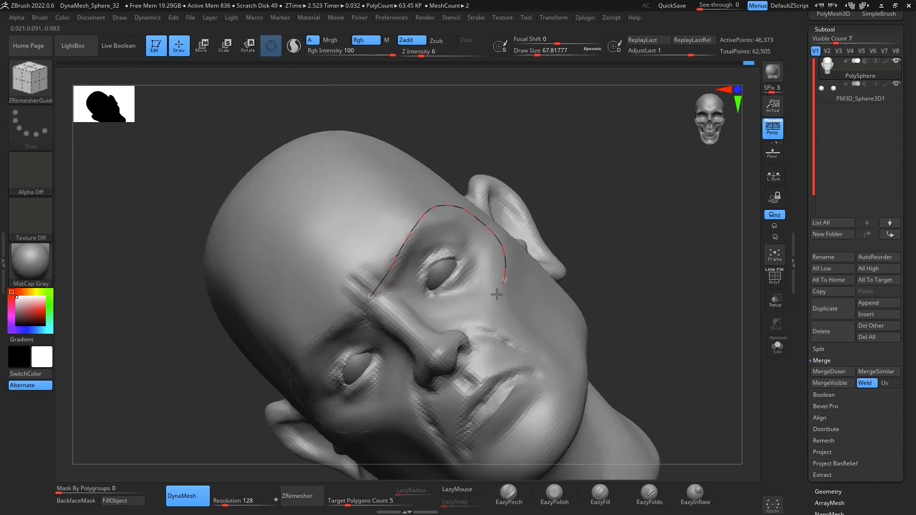
drag(415, 326, 416, 326)
Step: Reduce the draw size to about 27 and draw an inner guide curve from the nose bridge around the eye
alt+drag(691, 278, 698, 296)
key(space)
drag(617, 271, 611, 271)
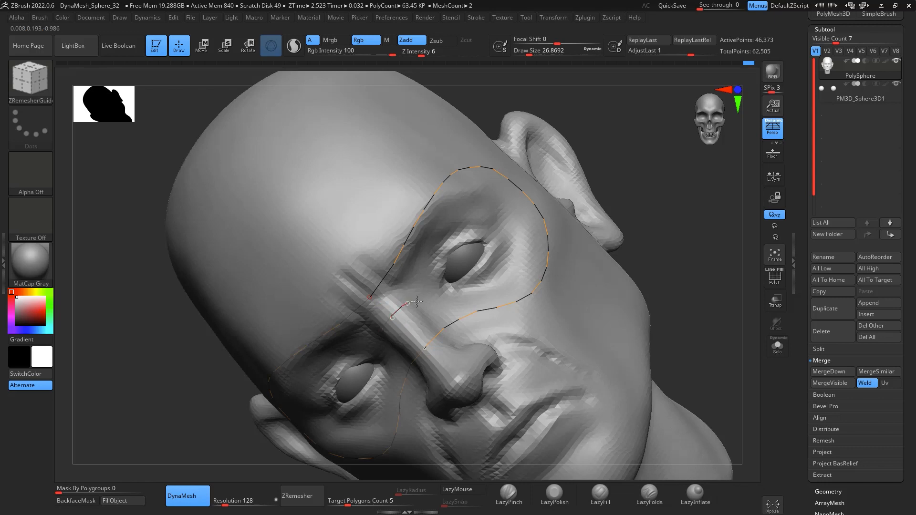
Step: Draw a guide curve from the outer brow up the side of the head at a draw size of 64
drag(722, 254, 675, 263)
shift+drag(758, 305, 754, 321)
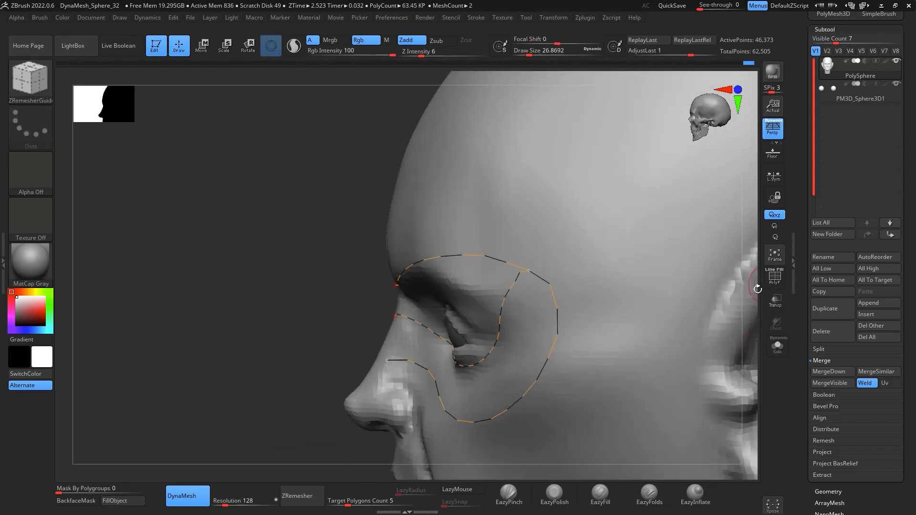
key(f)
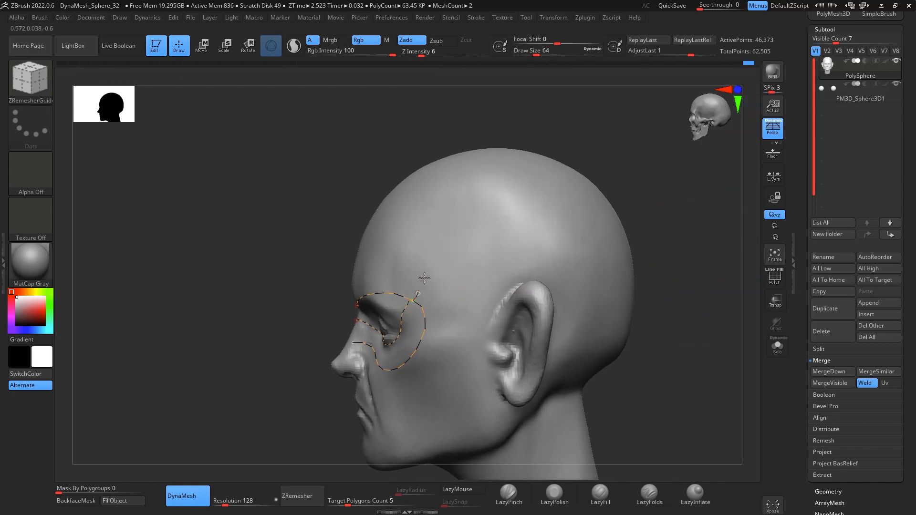
Step: Draw ZRemesher guide curves around the eye and nostril, and from the nose bridge around the mouth to the chin
drag(639, 212, 706, 167)
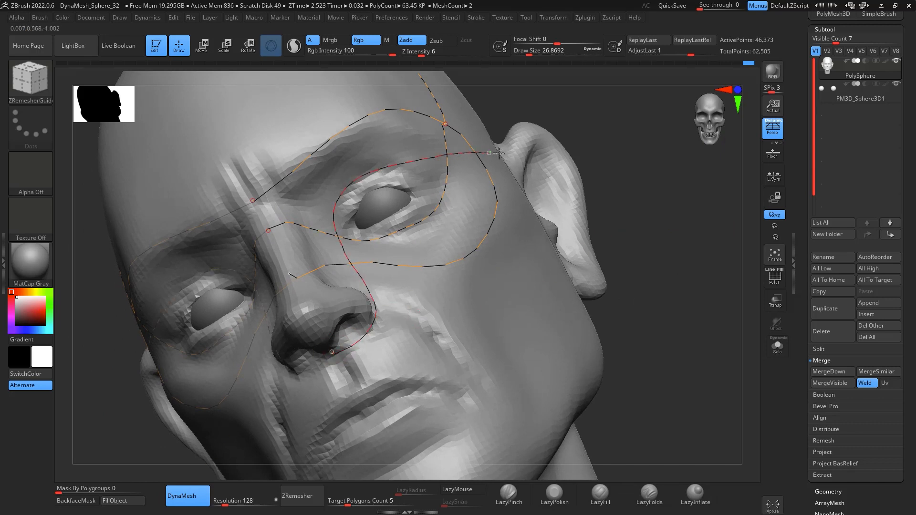
drag(665, 153, 572, 163)
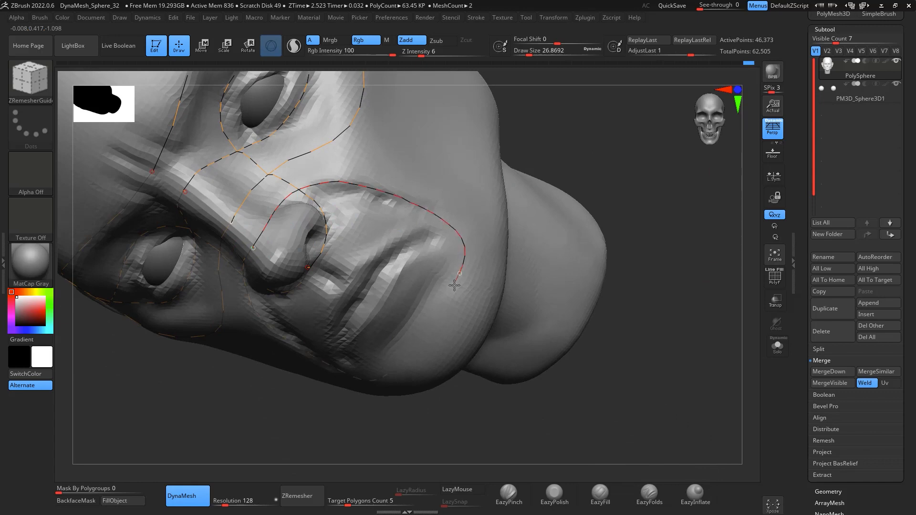
drag(592, 182, 611, 127)
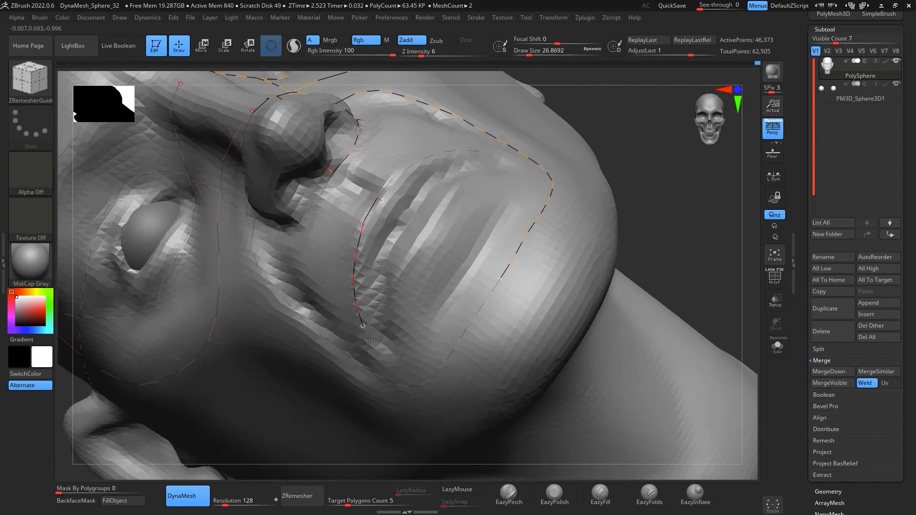
Step: Draw guide curves around and between the lips, and from the mouth corner across the cheek toward the ear
drag(432, 228, 443, 214)
drag(677, 200, 547, 266)
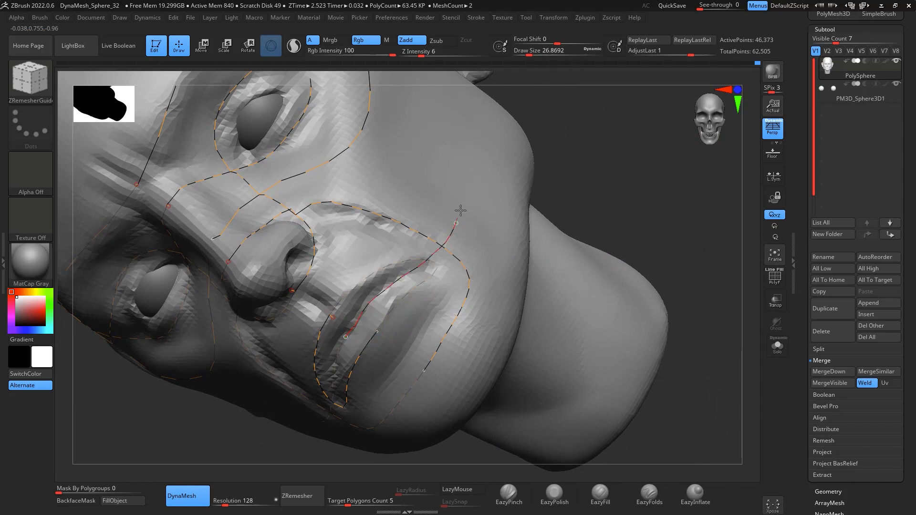
drag(494, 107, 500, 101)
drag(689, 170, 650, 160)
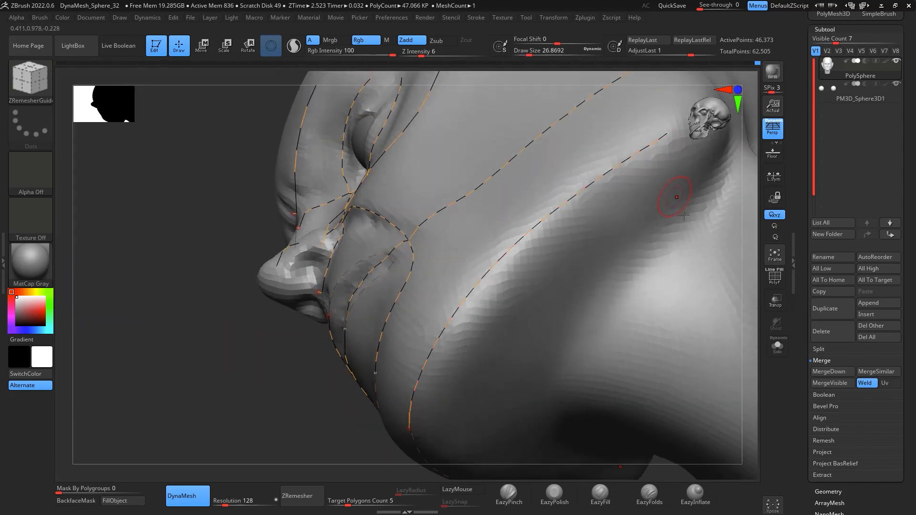
Step: Draw guide curves along the jawline and up the back of the jaw to the front of the ear
drag(740, 308, 536, 453)
key(ctrl+z)
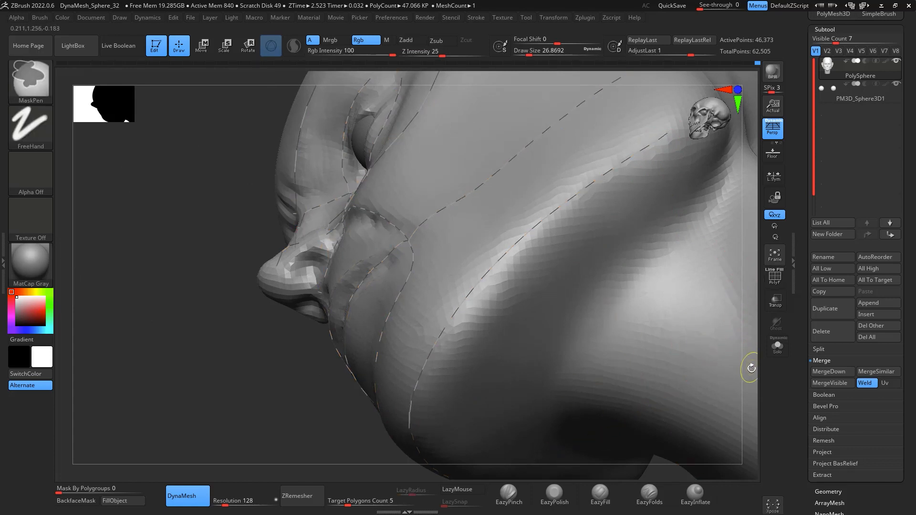
mouse_move(751, 368)
mouse_down()
mouse_move(726, 398)
mouse_move(567, 267)
mouse_move(531, 251)
mouse_up()
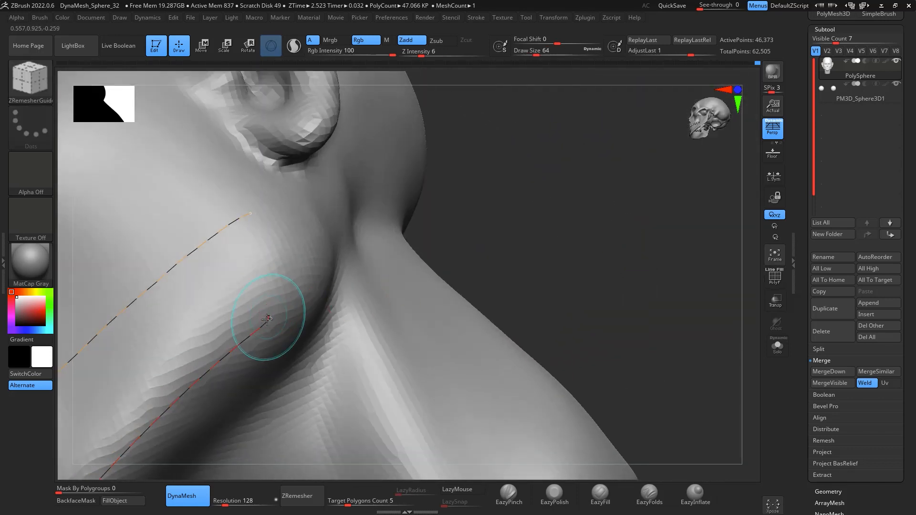
drag(267, 319, 210, 91)
drag(500, 210, 567, 279)
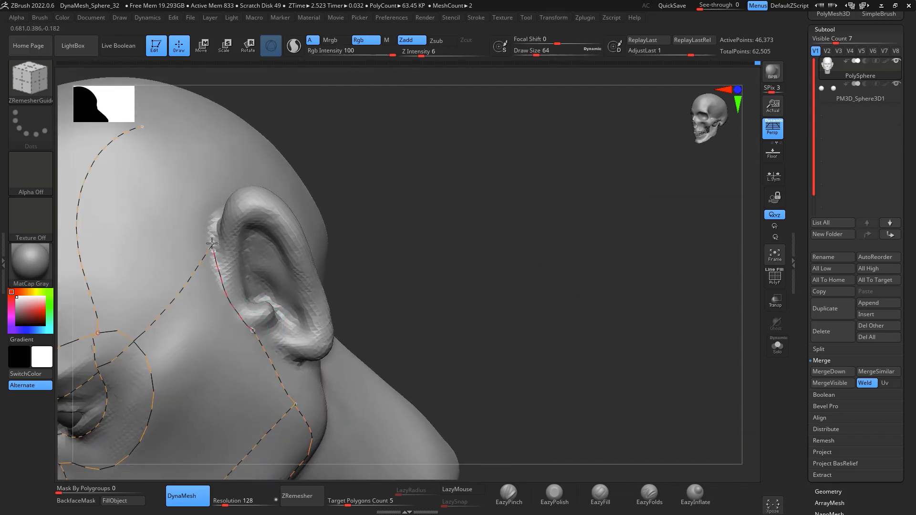
Step: Draw guide curves over the top and behind the ear, continuing down the side of the neck
drag(482, 211, 470, 255)
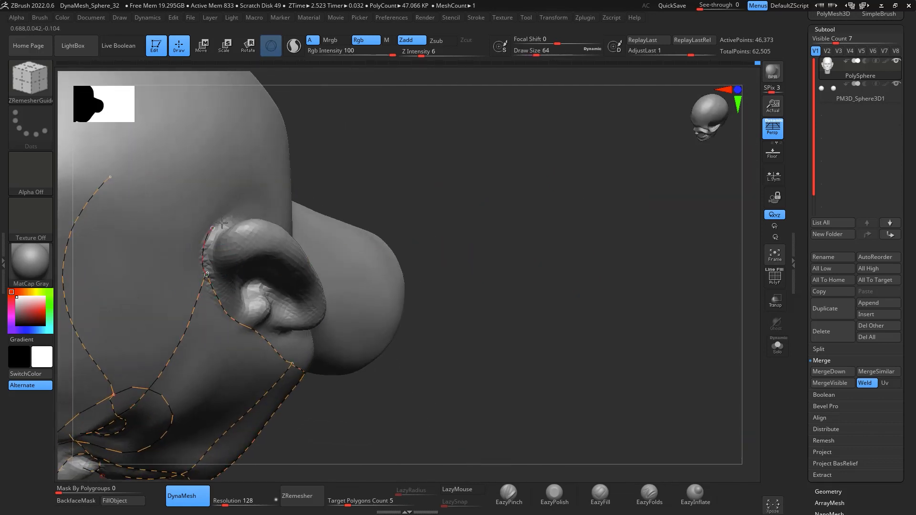
drag(222, 222, 225, 219)
mouse_move(458, 164)
mouse_down()
mouse_move(514, 168)
mouse_move(697, 276)
mouse_move(689, 145)
mouse_up()
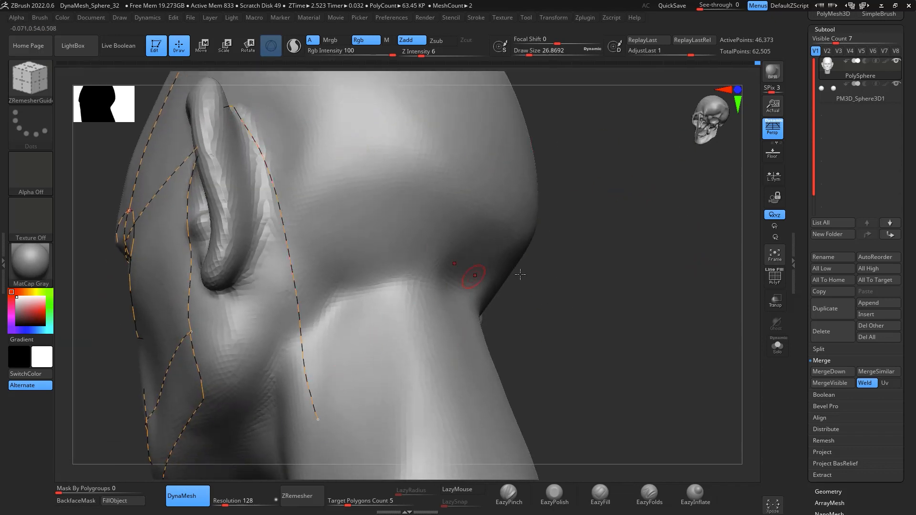
drag(474, 272, 447, 218)
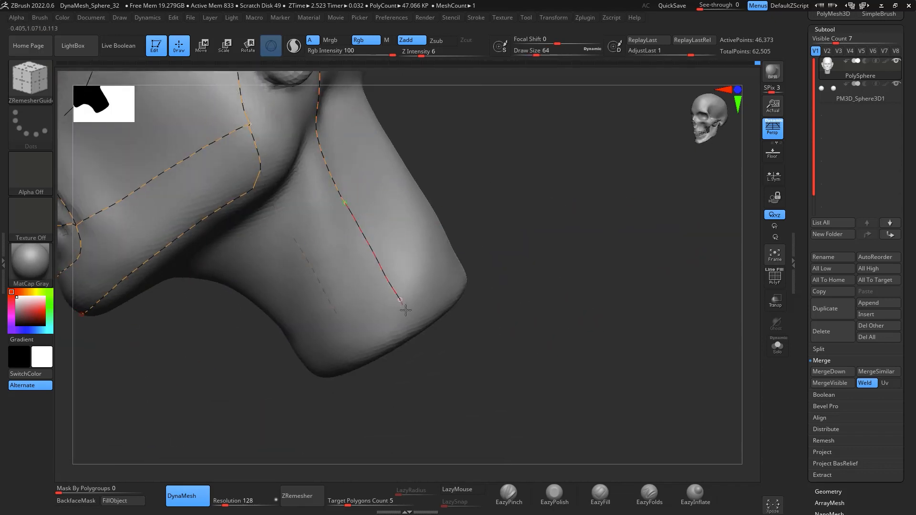
drag(406, 310, 405, 310)
Step: Draw a guide curve ring around the lower neck, crossing the vertical neck curve
drag(581, 253, 313, 300)
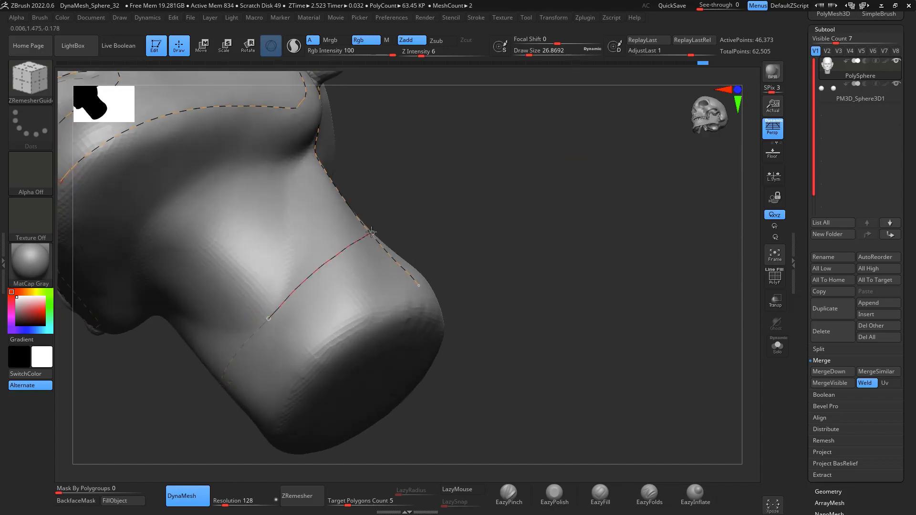
drag(371, 231, 371, 232)
drag(581, 234, 470, 265)
drag(332, 261, 379, 248)
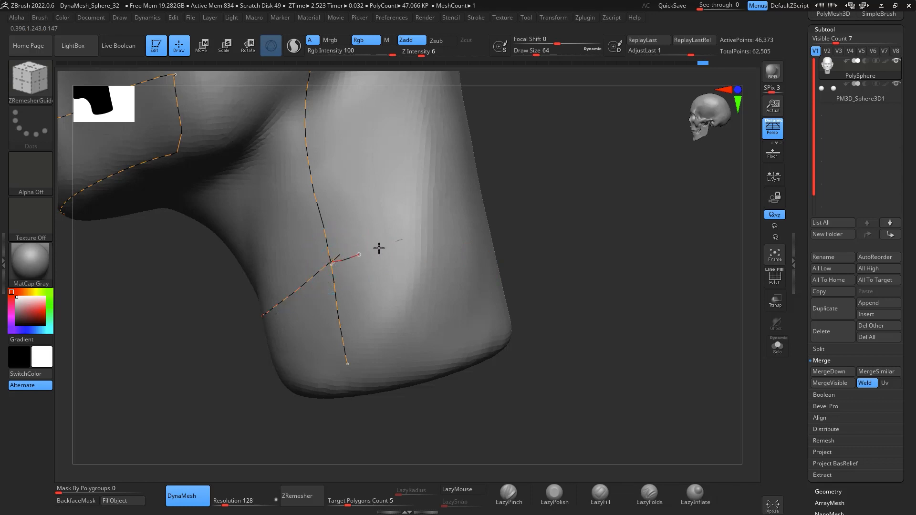
drag(491, 220, 491, 220)
Step: ZRemesh the head along the guides with a target polygon count of 5 and turn on the polyframe display
mouse_move(568, 214)
mouse_down()
mouse_move(644, 206)
mouse_move(627, 290)
mouse_move(615, 214)
mouse_move(682, 342)
mouse_move(688, 268)
mouse_move(720, 225)
mouse_up()
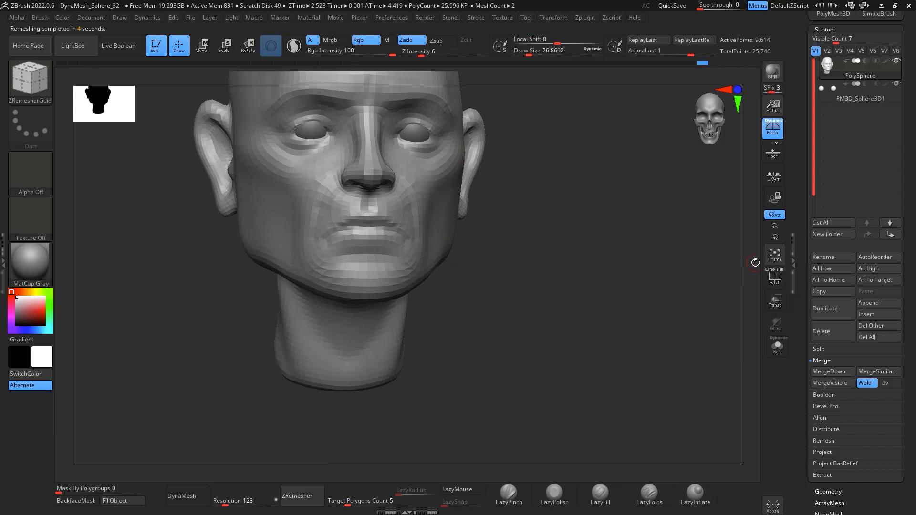
drag(639, 281, 696, 339)
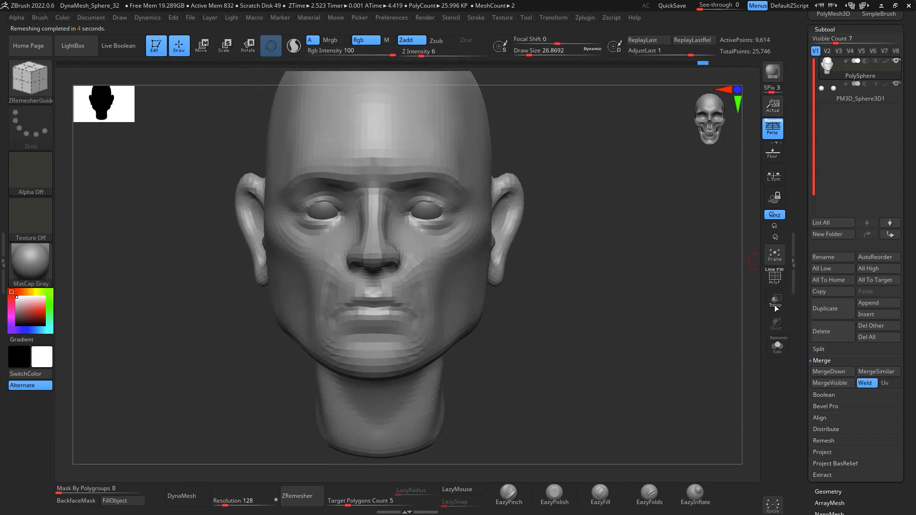
click(776, 285)
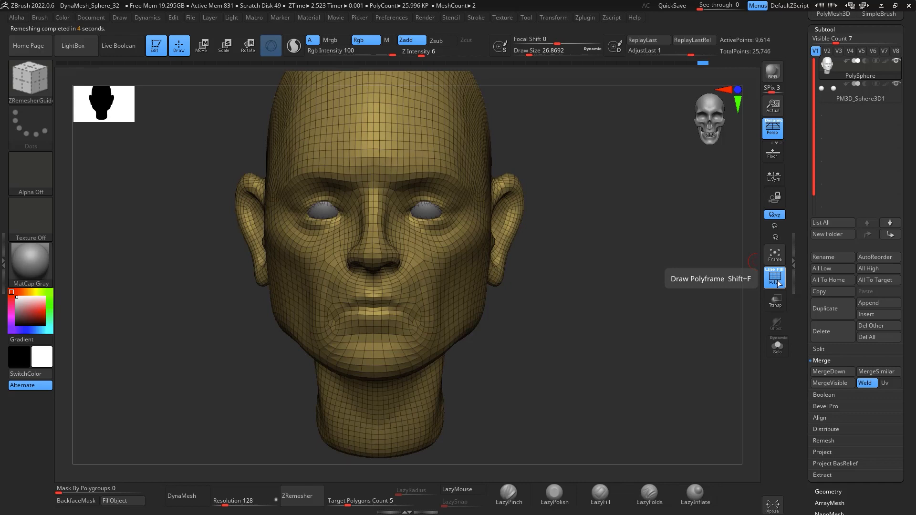
click(778, 284)
click(778, 285)
click(779, 283)
click(779, 284)
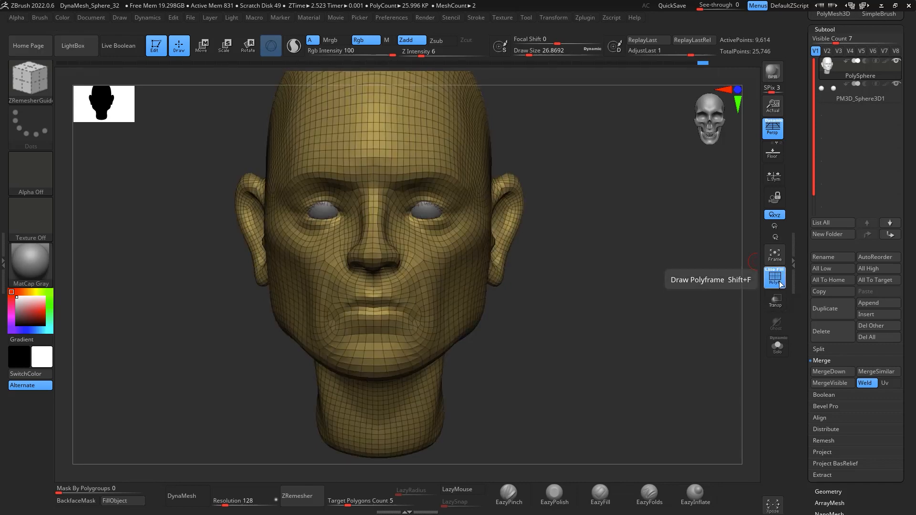
Step: Smooth the remeshed surface at the corner of the mouth
drag(750, 291, 555, 248)
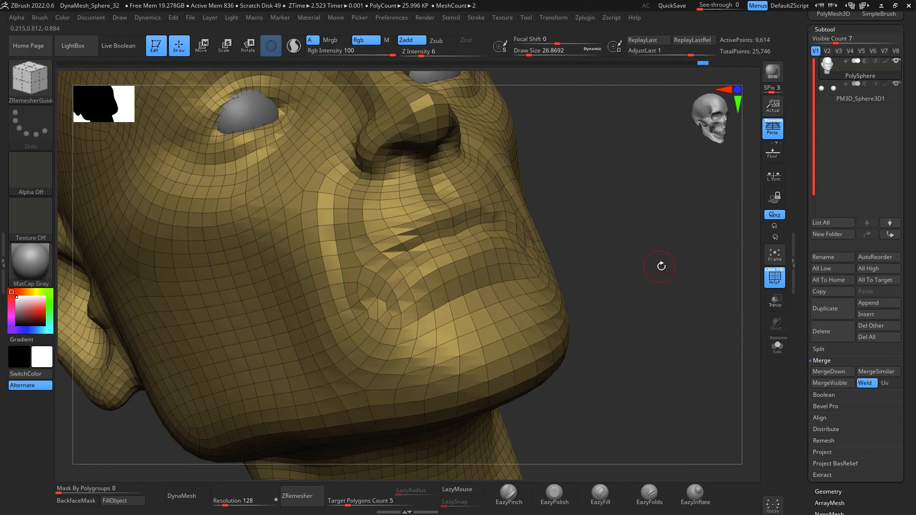
drag(662, 266, 658, 267)
key(shift)
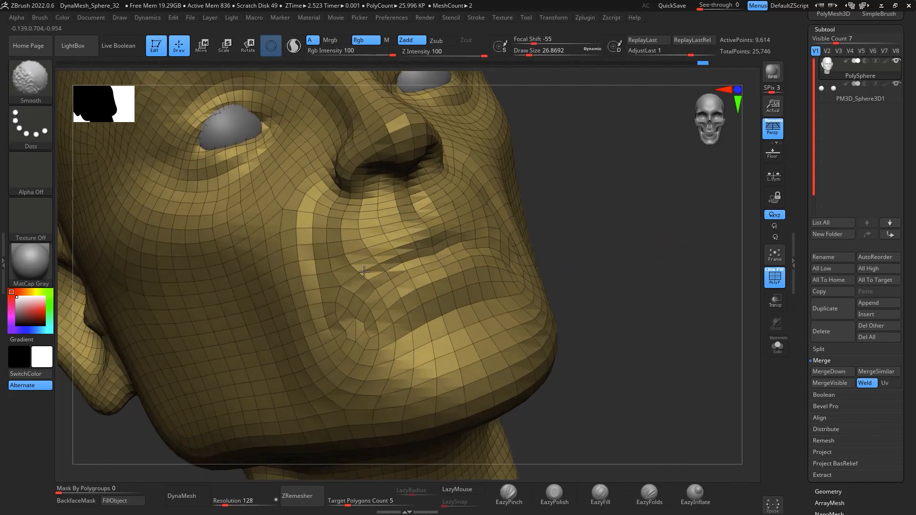
shift+drag(364, 271, 363, 285)
drag(606, 228, 652, 222)
Step: Turn off the polyframe display and subdivide the head three times
key(ctrl)
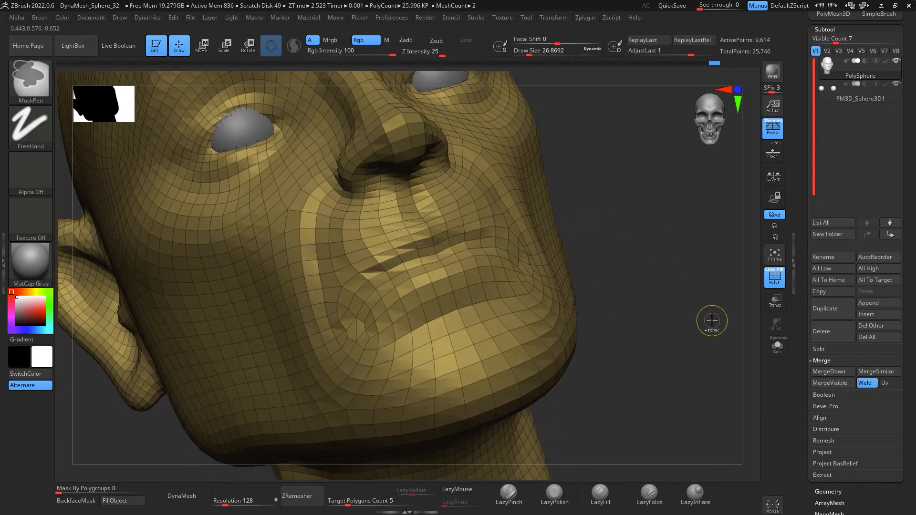
key(shift+f)
mouse_move(711, 320)
mouse_down()
mouse_move(725, 360)
mouse_move(719, 290)
mouse_move(707, 319)
mouse_move(695, 266)
mouse_move(695, 296)
mouse_move(683, 300)
mouse_up()
key(ctrl+d)
key(ctrl+d)
key(ctrl+d)
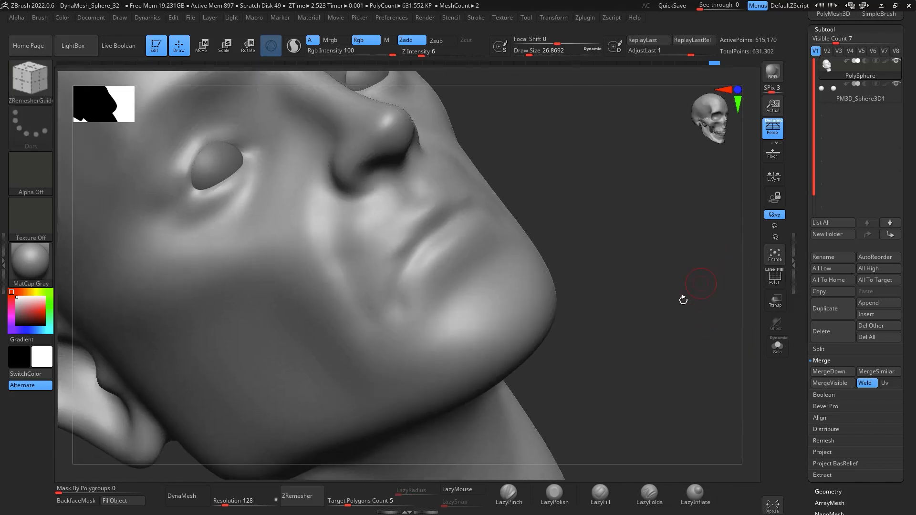
Step: Sharpen the upper lip edge with EazyPinch and reshape the lip profile using the Move brush at draw size about 90
click(508, 491)
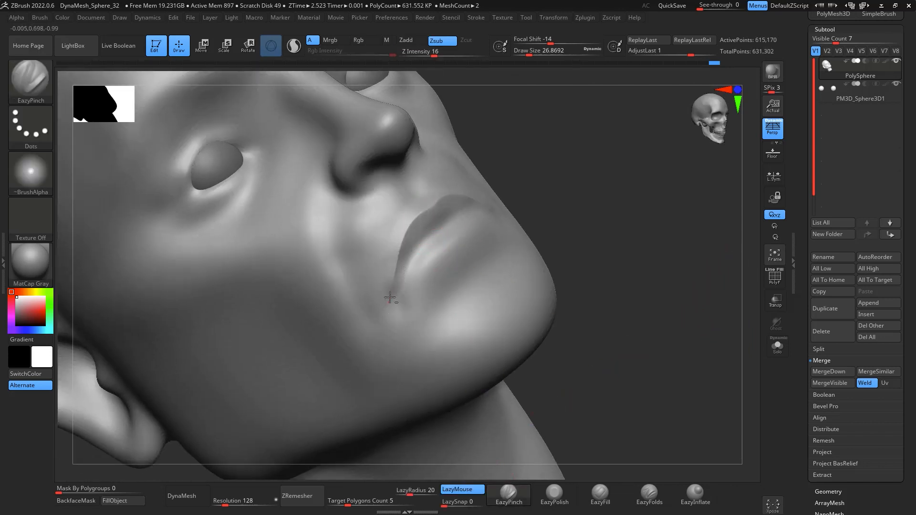
drag(392, 245, 394, 227)
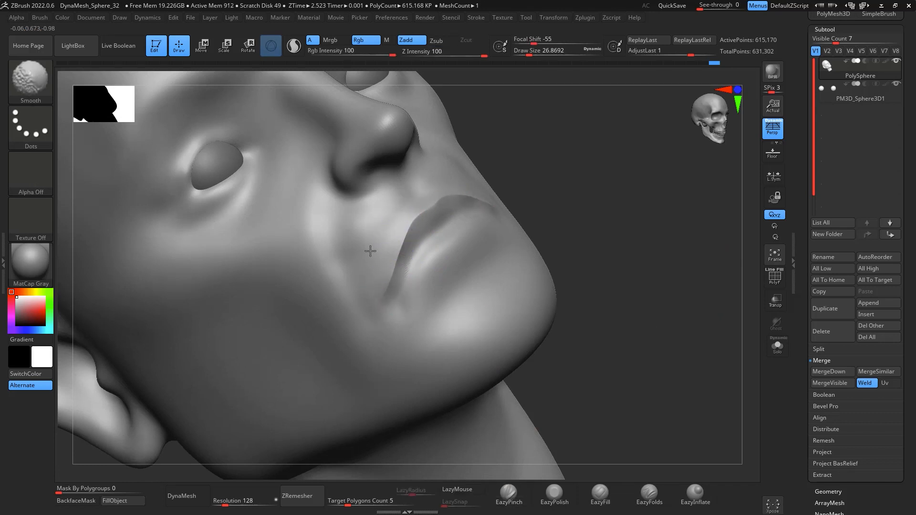
mouse_move(701, 241)
mouse_down()
mouse_move(685, 208)
mouse_move(705, 201)
mouse_up()
key(b)
key(m)
key(v)
key(space)
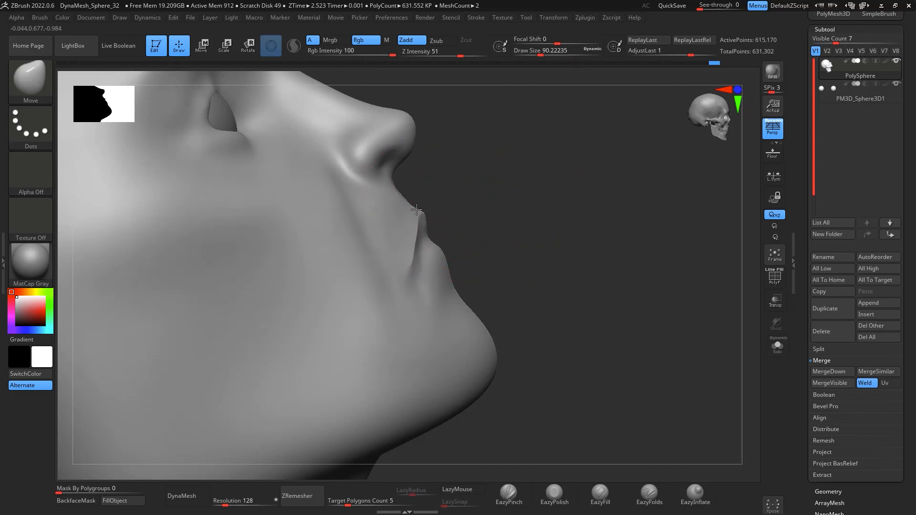
drag(464, 199, 694, 272)
Step: Polish the area around the mouth and lower face with EazyPolish at draw size about 62
click(556, 496)
key(space)
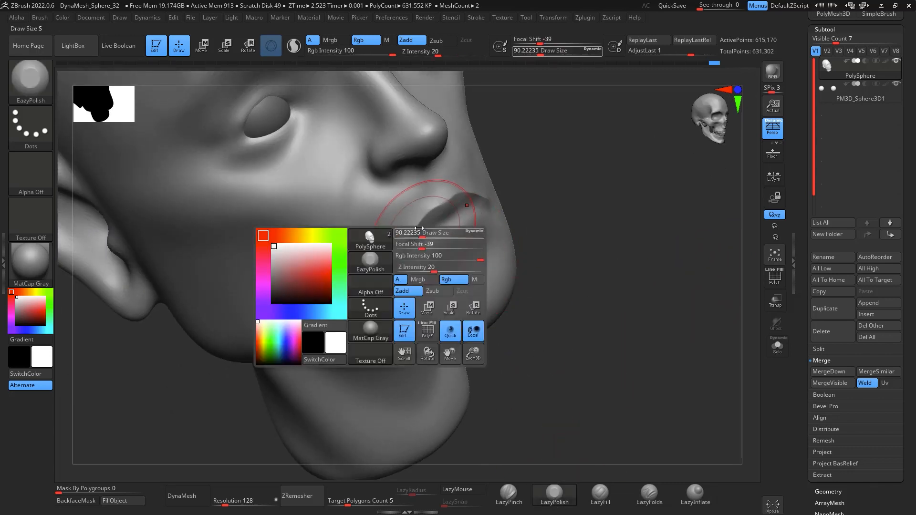
drag(424, 236, 403, 229)
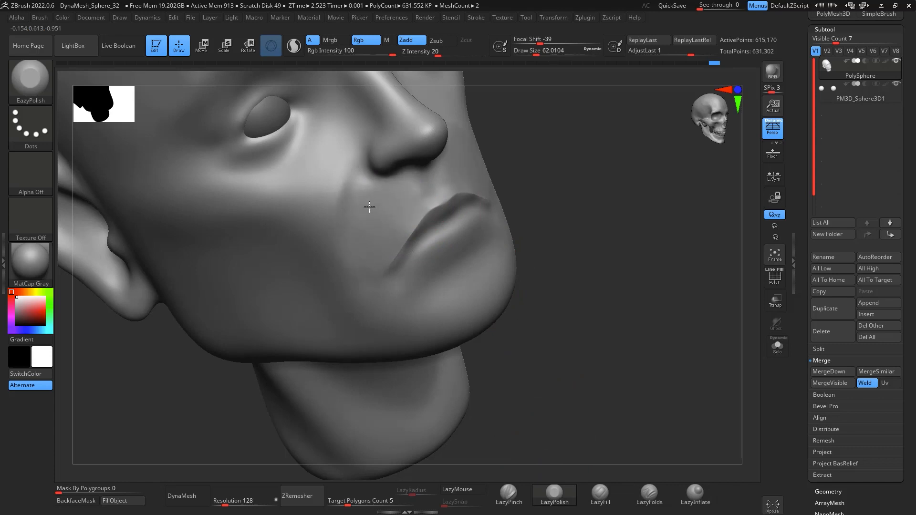
shift+drag(715, 273, 675, 277)
drag(511, 210, 503, 229)
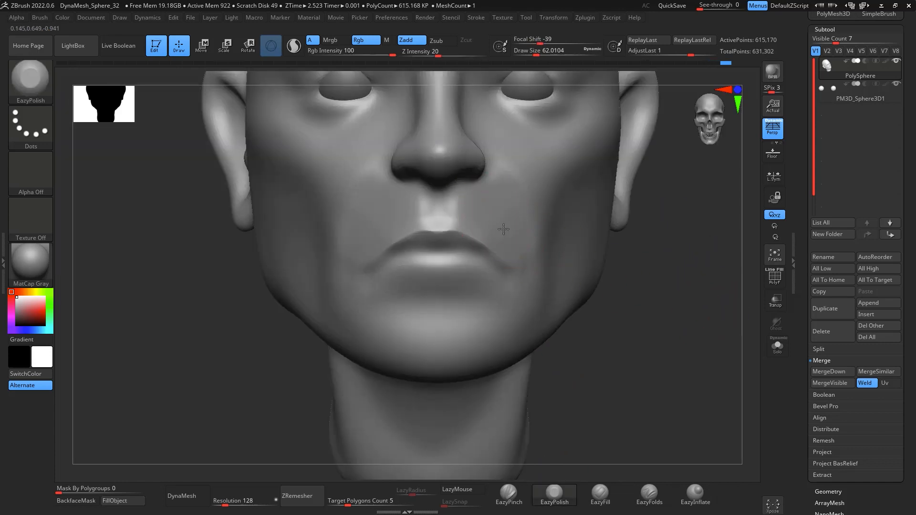
drag(665, 328, 654, 346)
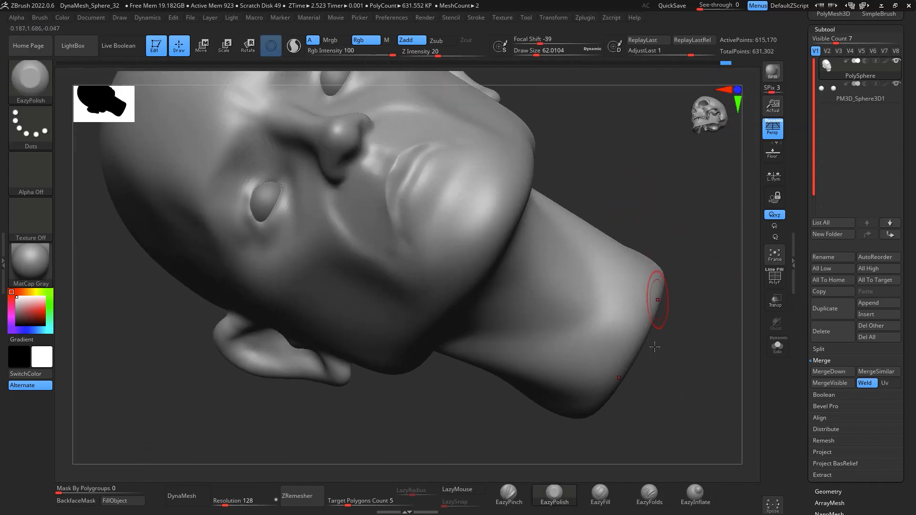
Step: Pinch a crease between the lower lip and the chin with EazyPinch, then soften it
click(507, 487)
mouse_move(654, 196)
mouse_down()
mouse_move(572, 205)
mouse_move(515, 198)
mouse_up()
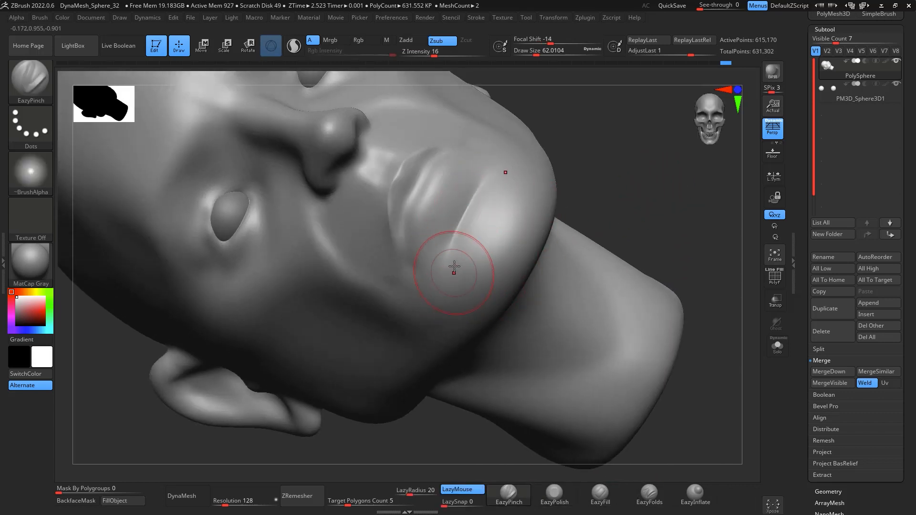
key(shift)
mouse_move(635, 192)
mouse_down()
mouse_move(671, 184)
mouse_move(660, 186)
mouse_move(671, 231)
mouse_up()
Step: Carve the lower edge of the lower lip with DamStandard at draw size about 35, and smooth the groove
key(b)
key(d)
key(s)
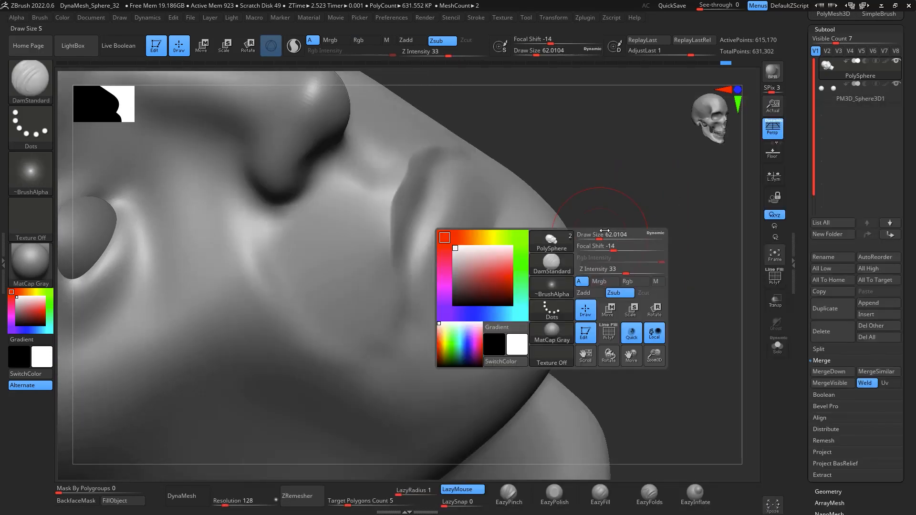
key(space)
drag(639, 202, 623, 190)
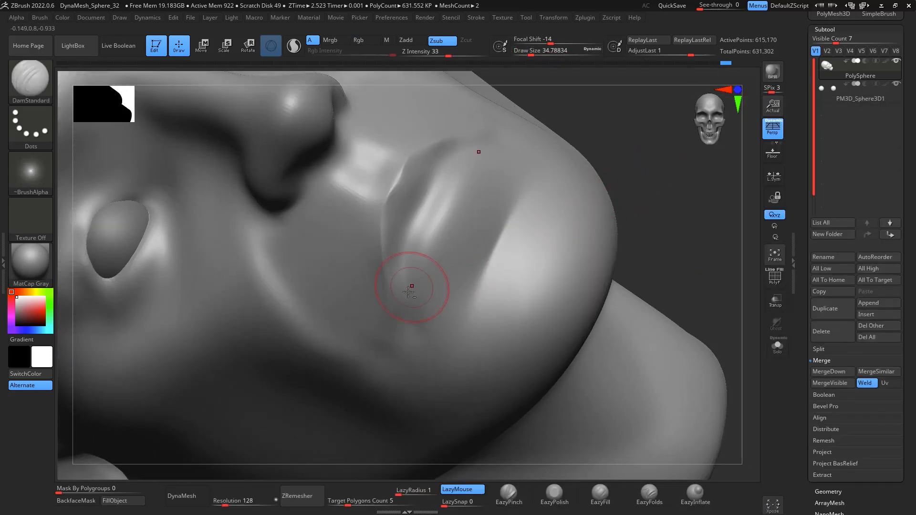
drag(411, 299, 452, 191)
key(shift)
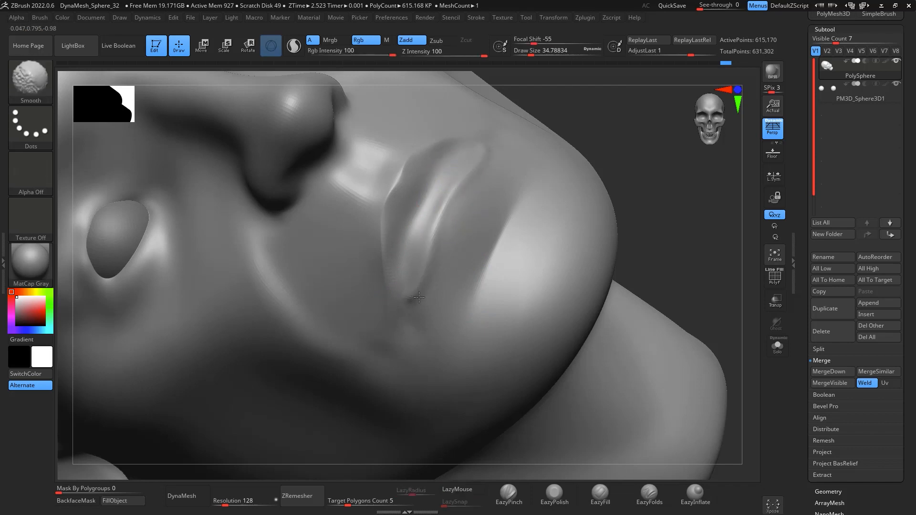
mouse_move(419, 297)
shift+mouse_down()
mouse_move(453, 188)
mouse_move(501, 160)
shift+mouse_up()
Step: Carve the parting line between the lips and the mouth corners with DamStandard at draw size about 17
mouse_move(603, 155)
mouse_down()
mouse_move(653, 159)
mouse_move(613, 181)
mouse_up()
key(space)
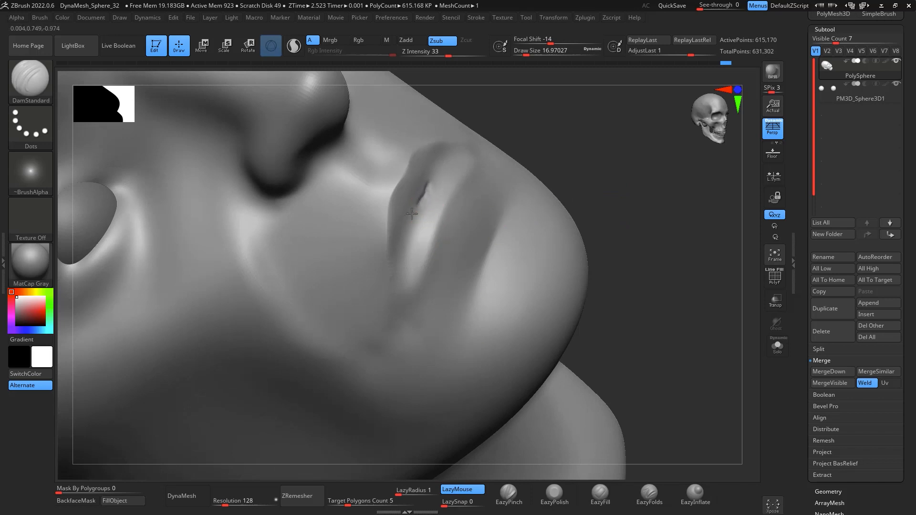
drag(410, 328, 409, 329)
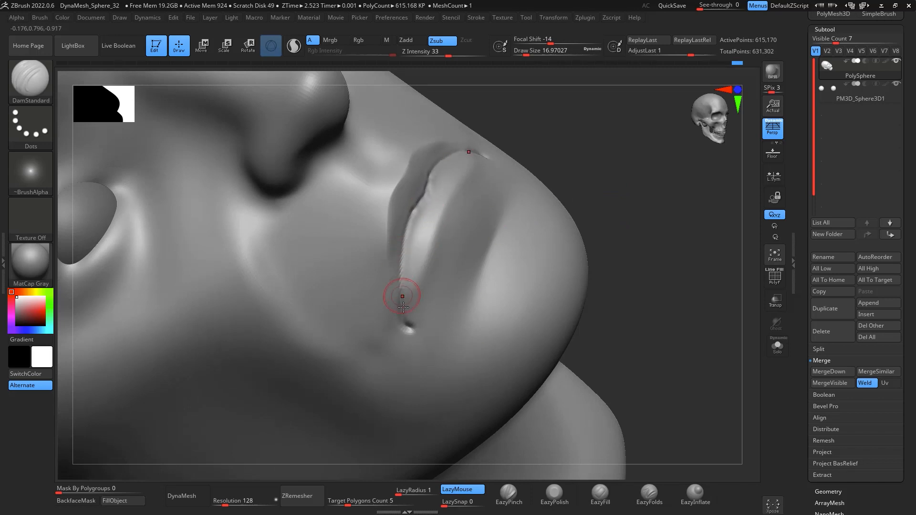
drag(403, 297, 431, 181)
mouse_move(611, 229)
mouse_down()
mouse_move(722, 262)
mouse_move(721, 251)
mouse_move(721, 293)
mouse_up()
alt+drag(746, 360, 720, 285)
alt+drag(720, 285, 703, 232)
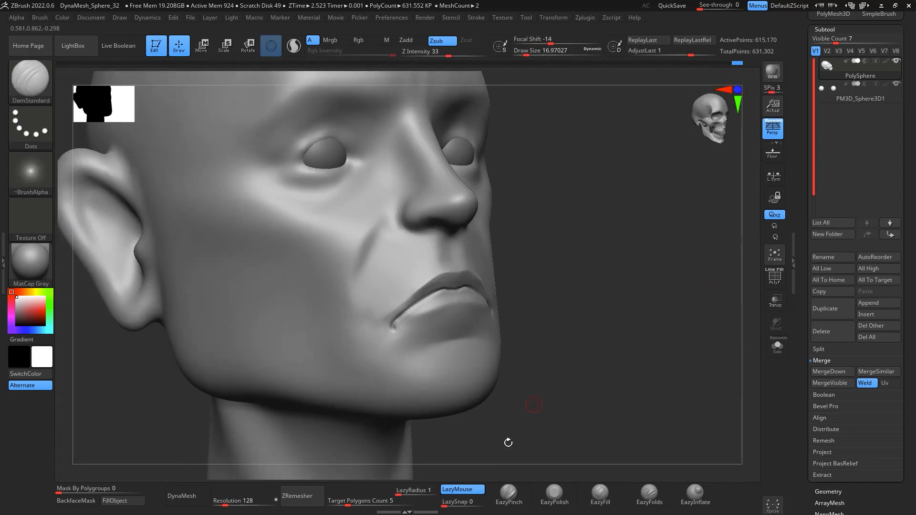
Step: Pinch the nasolabial folds from the nostrils towards the mouth corners with EazyPinch at draw size about 46, and soften them
click(510, 488)
drag(613, 305, 582, 294)
key(space)
click(485, 270)
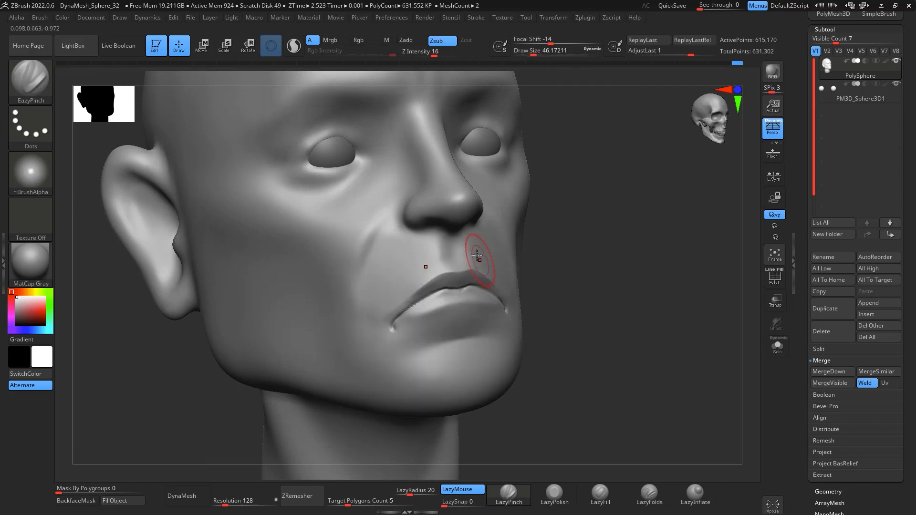
drag(391, 214, 368, 303)
drag(394, 210, 368, 305)
drag(392, 212, 366, 308)
shift+drag(358, 266, 358, 262)
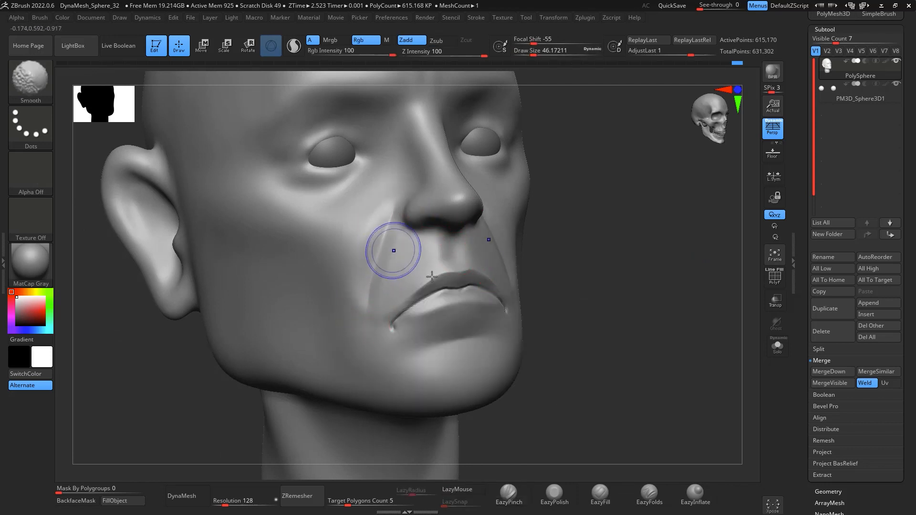
click(553, 491)
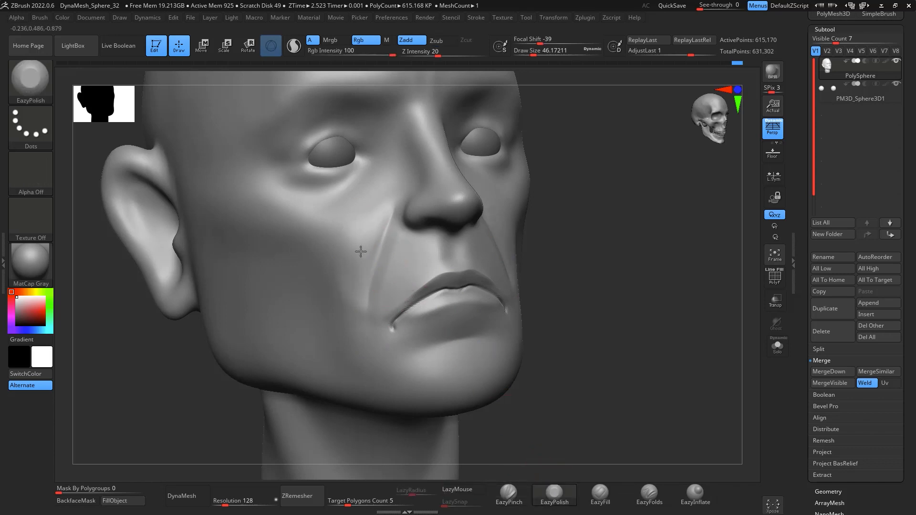
shift+drag(591, 226, 677, 353)
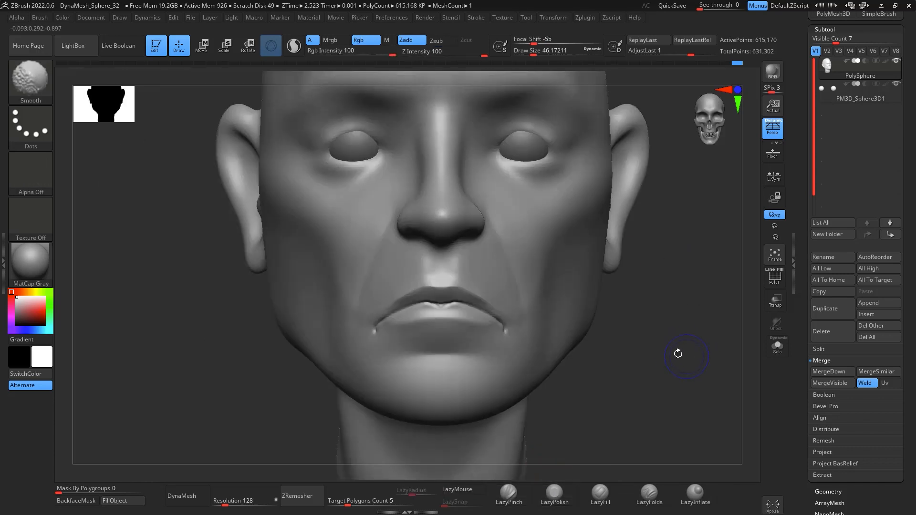
click(554, 493)
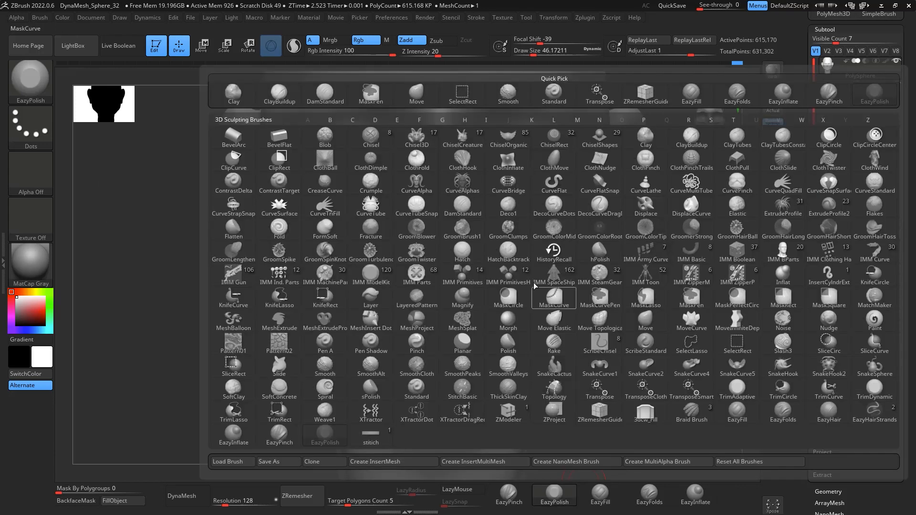
click(536, 288)
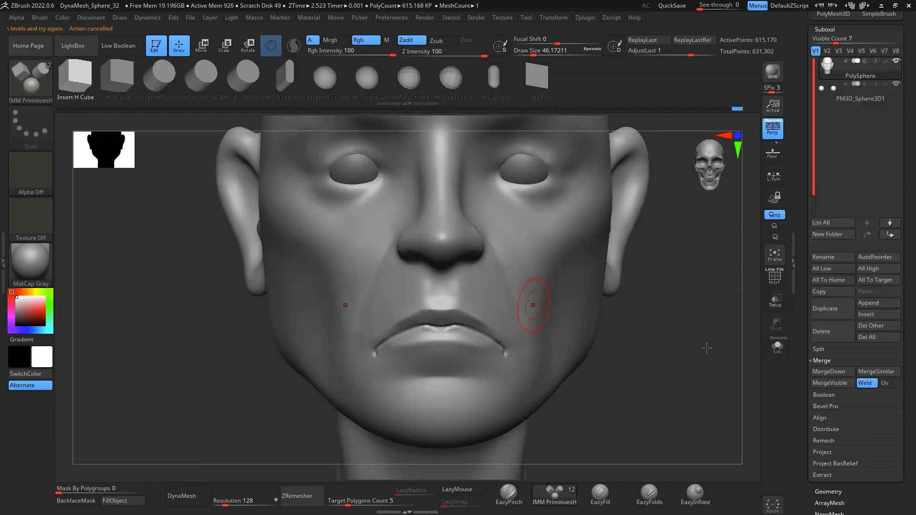
drag(713, 352, 722, 368)
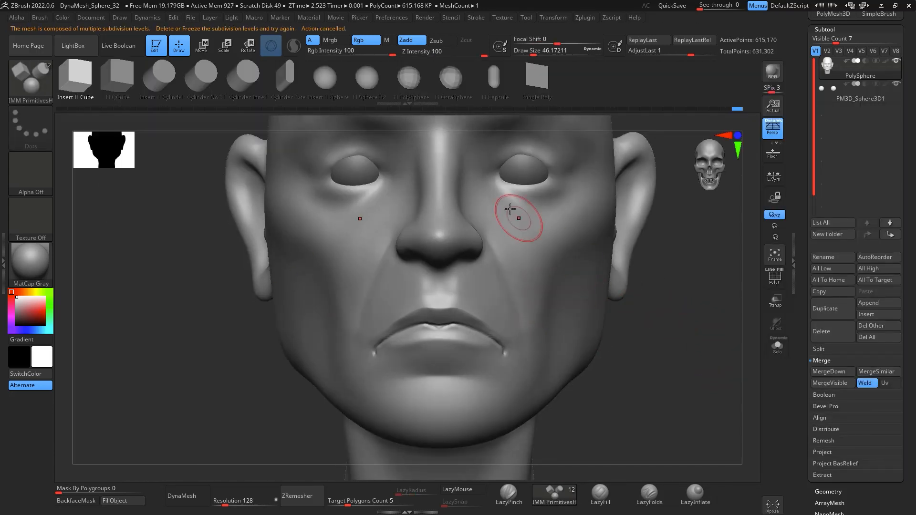
click(567, 497)
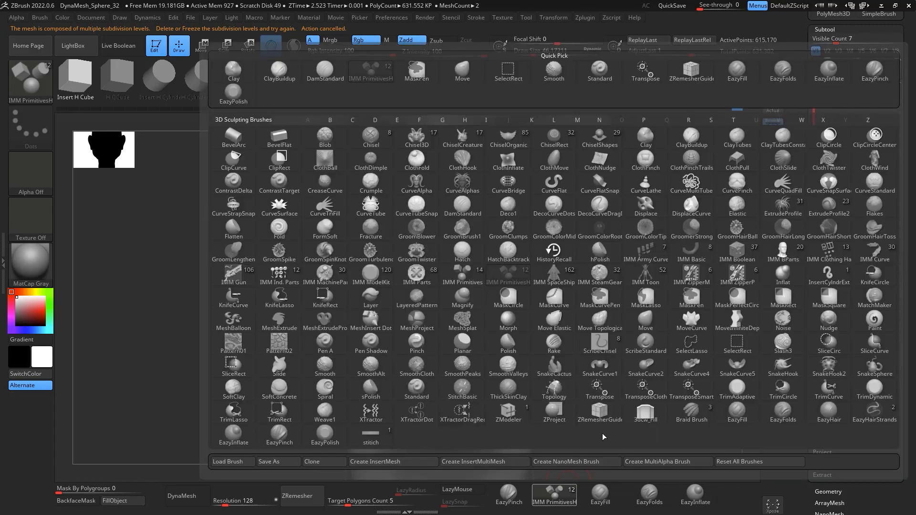
click(324, 435)
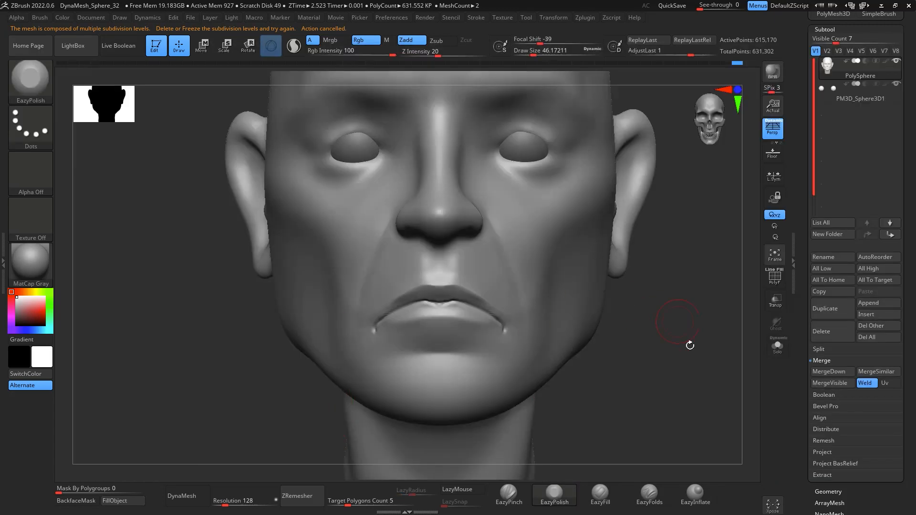
Step: Fill the cheek area beside the nasolabial fold with EazyFill at draw size about 77, and smooth it
right_drag(665, 307, 561, 320)
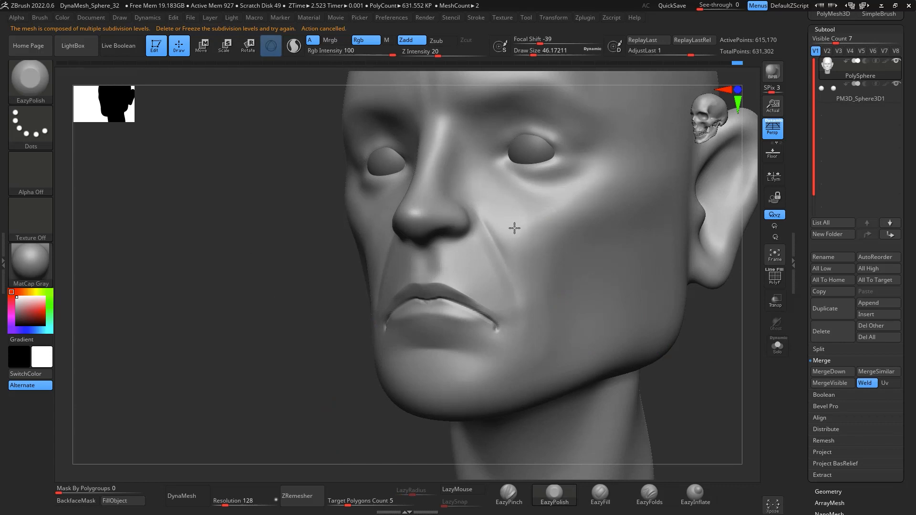
right_drag(592, 306, 711, 344)
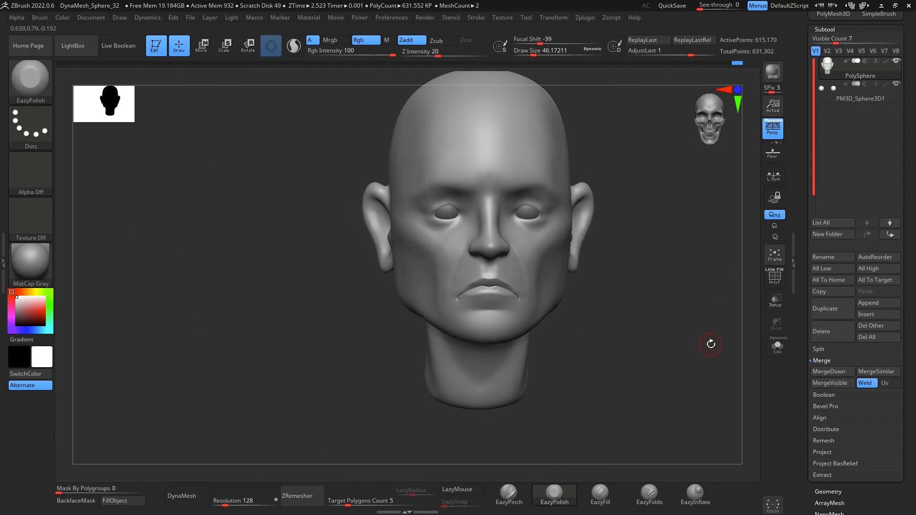
right_drag(695, 309, 641, 443)
click(600, 495)
key(space)
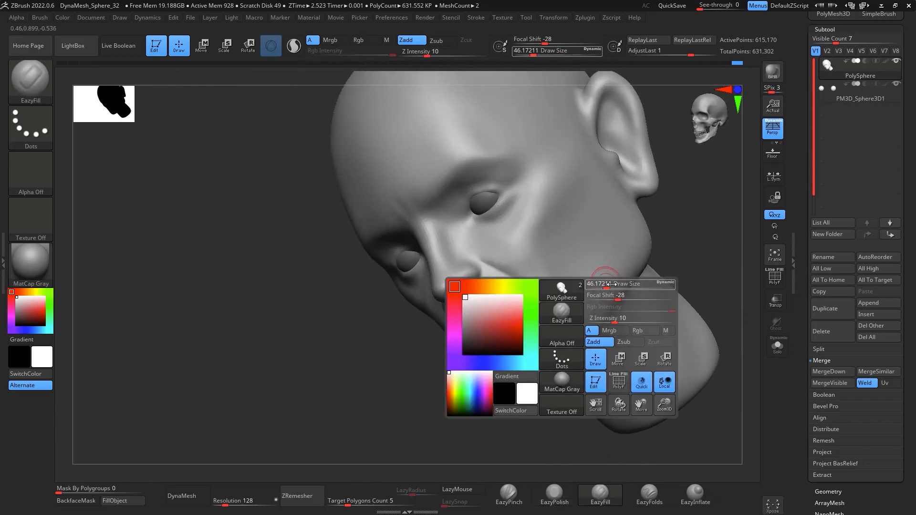
drag(612, 285, 609, 285)
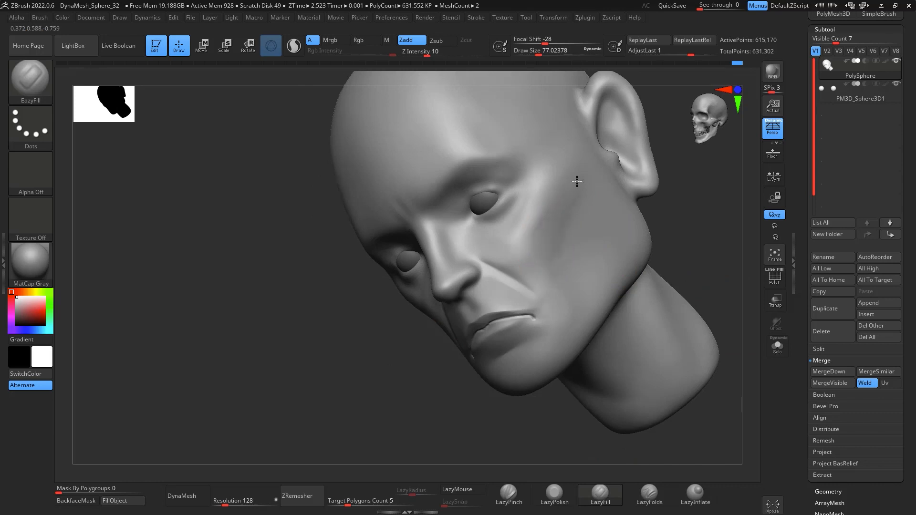
key(shift)
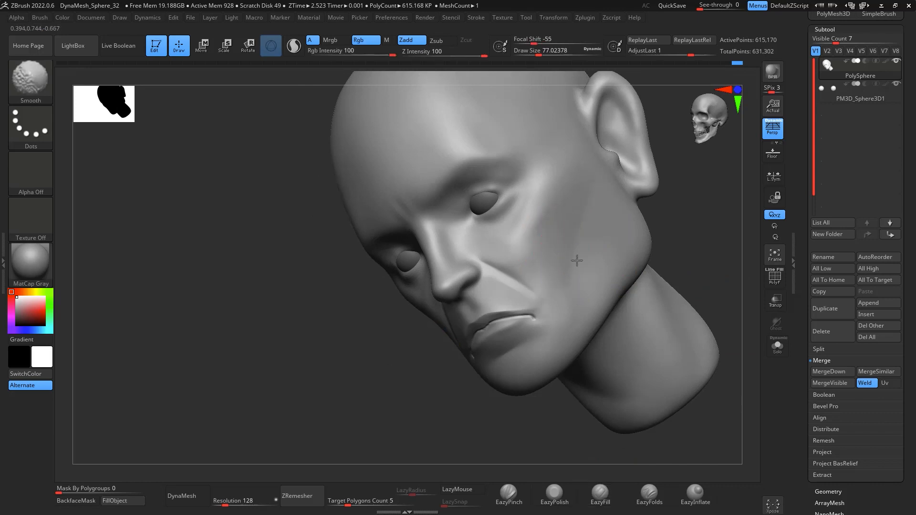
mouse_move(687, 234)
mouse_down()
mouse_move(740, 225)
mouse_move(724, 305)
mouse_move(696, 229)
mouse_move(671, 246)
mouse_up()
drag(668, 378, 716, 359)
mouse_move(716, 359)
alt+mouse_down()
mouse_move(685, 321)
mouse_move(682, 341)
mouse_move(694, 284)
mouse_move(667, 297)
alt+mouse_up()
Step: Build up the upper lip with ClayBuildup at draw size about 25, and smooth the added volume
key(b)
key(c)
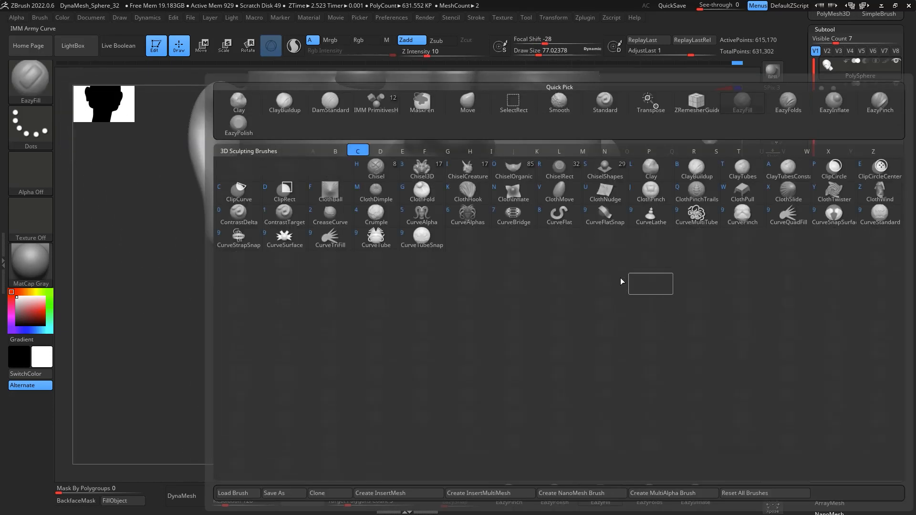
key(b)
key(space)
drag(565, 263, 553, 262)
alt+drag(676, 297, 649, 323)
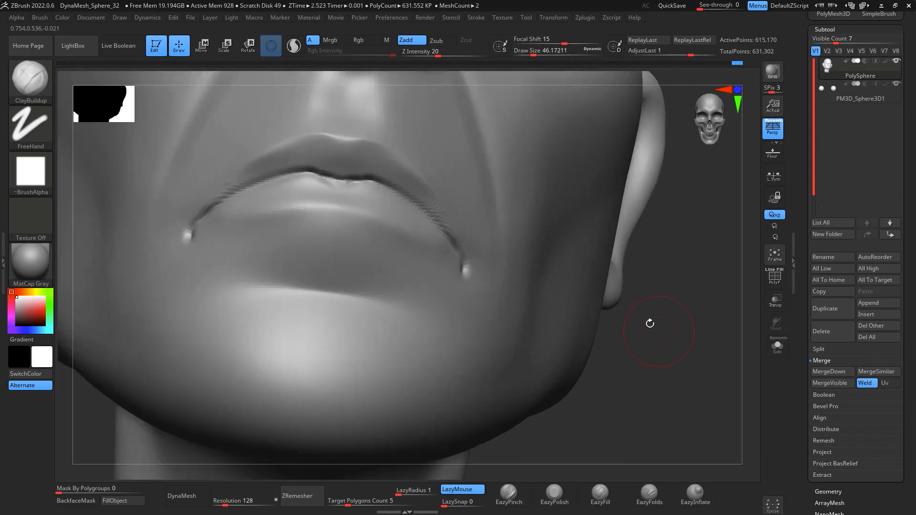
key(space)
drag(360, 170, 279, 162)
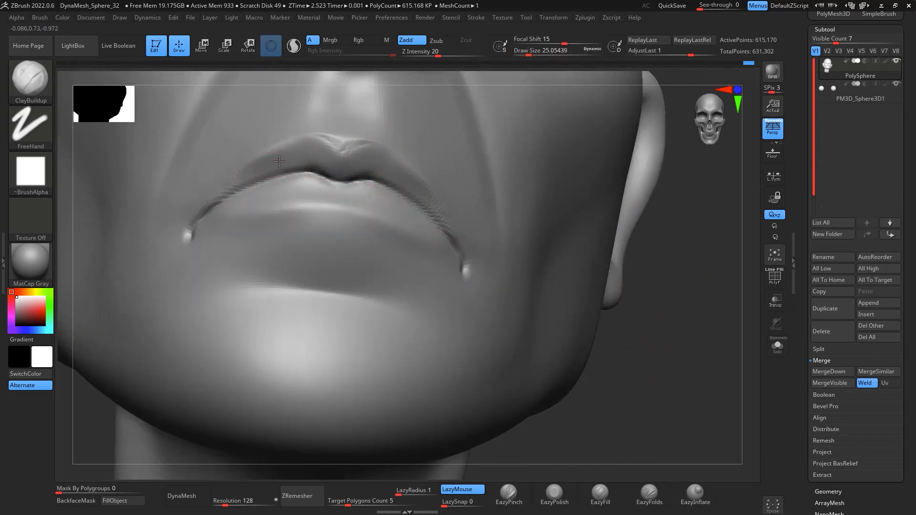
shift+drag(224, 187, 241, 177)
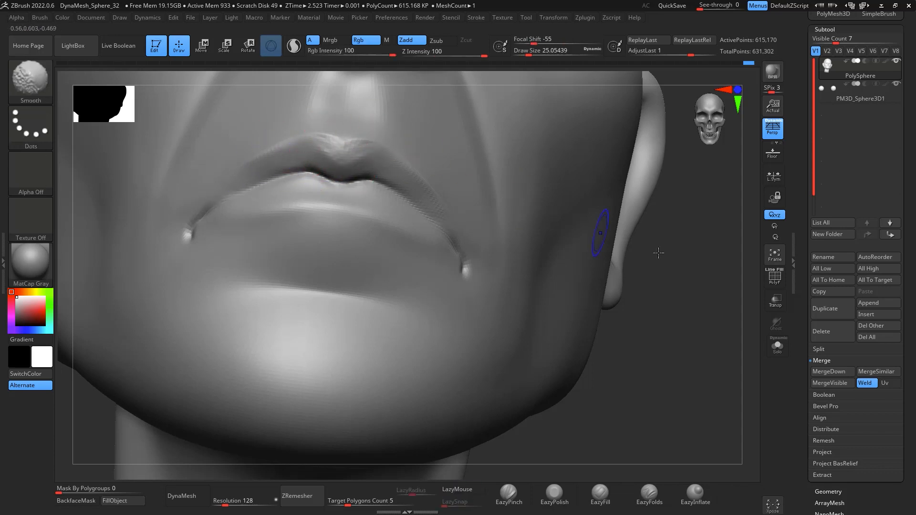
mouse_move(668, 200)
mouse_down()
mouse_move(759, 325)
mouse_move(707, 368)
mouse_move(759, 411)
mouse_up()
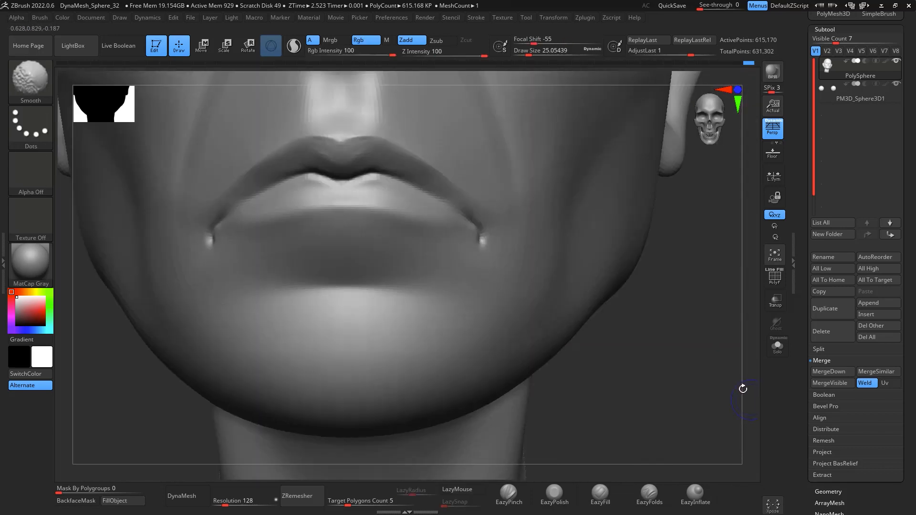
Step: Recut the parting line near the mouth corner with DamStandard, using draw sizes of about 20 and 7.5
mouse_move(670, 215)
mouse_down()
mouse_move(705, 235)
mouse_move(710, 253)
mouse_move(679, 245)
mouse_move(690, 254)
mouse_move(758, 218)
mouse_up()
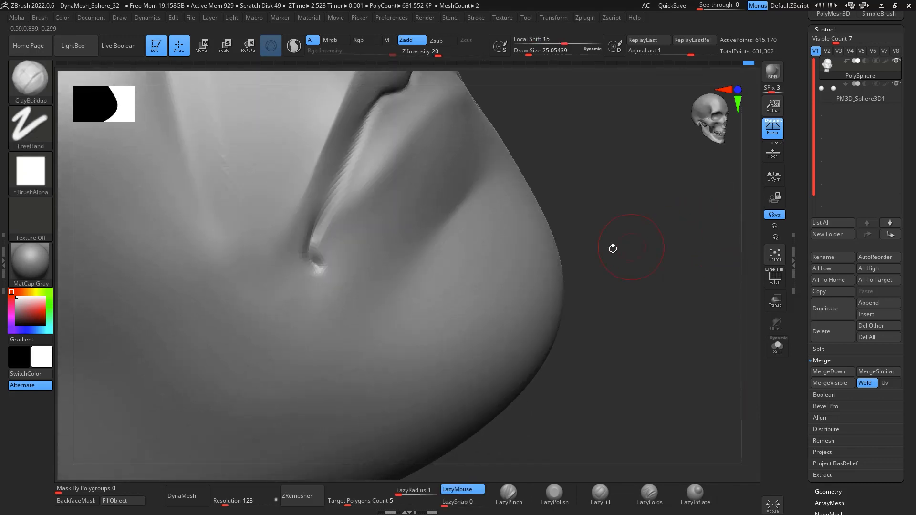
key(b)
key(d)
key(s)
key(space)
drag(422, 193, 411, 193)
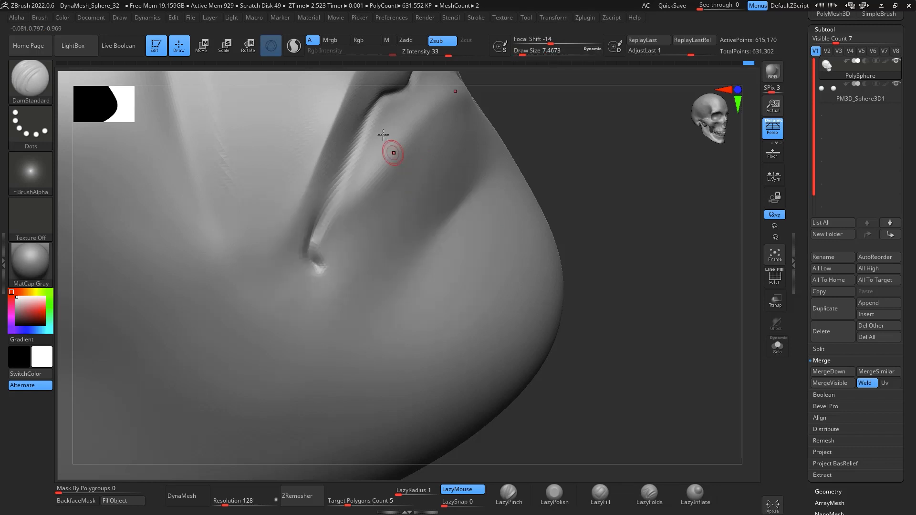
key(space)
drag(367, 112, 371, 112)
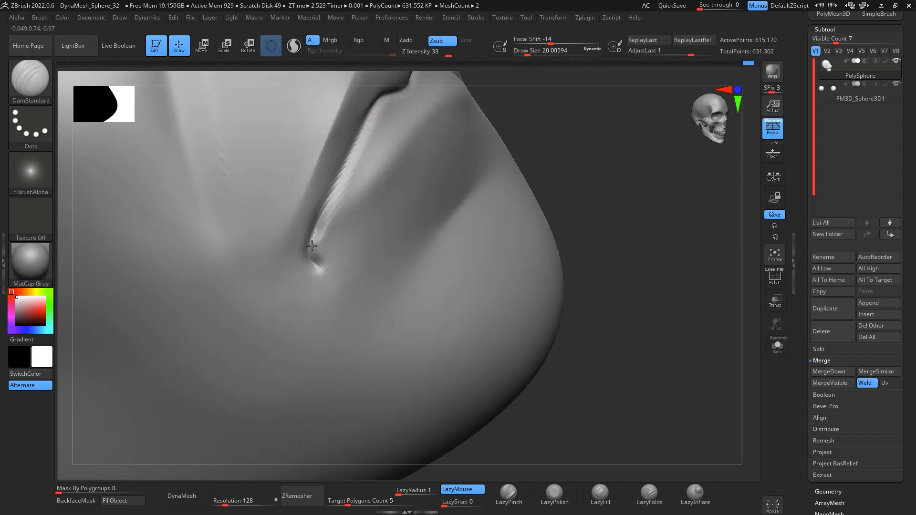
key(space)
drag(351, 158, 343, 158)
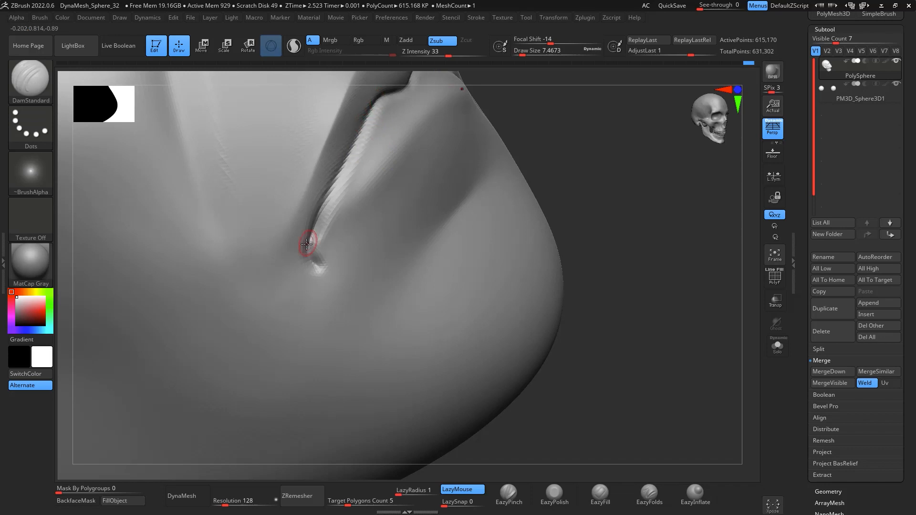
Step: Pinch creases running down from the inner eye corners with EazyPinch at draw size about 35, and smooth them
shift+drag(714, 321, 737, 411)
alt+drag(737, 410, 579, 290)
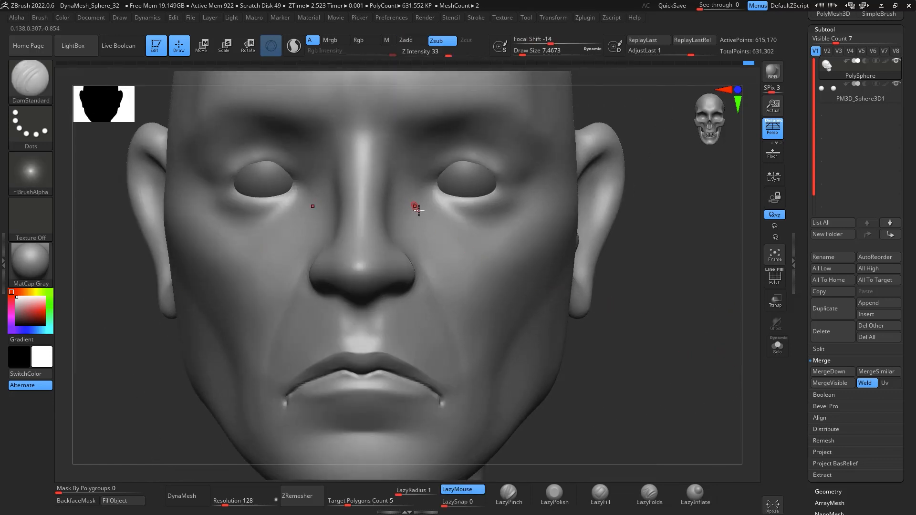
click(509, 491)
key(space)
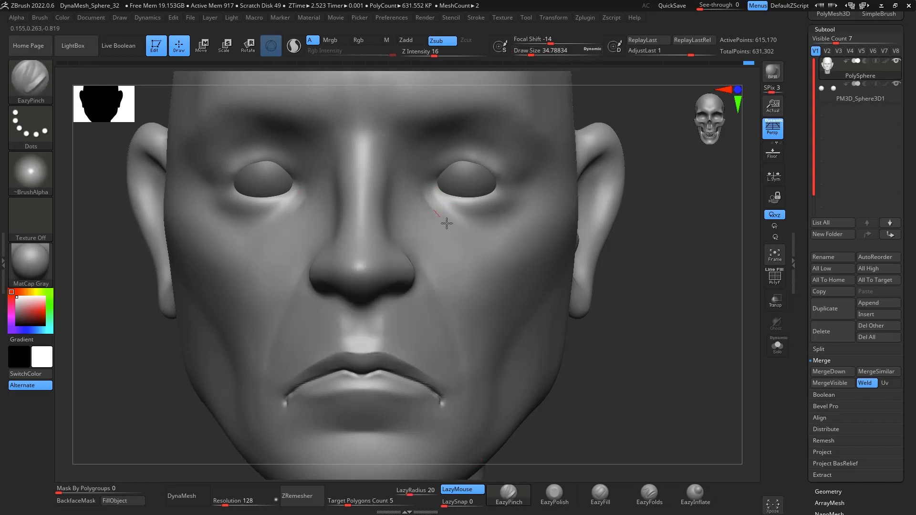
drag(425, 193, 465, 243)
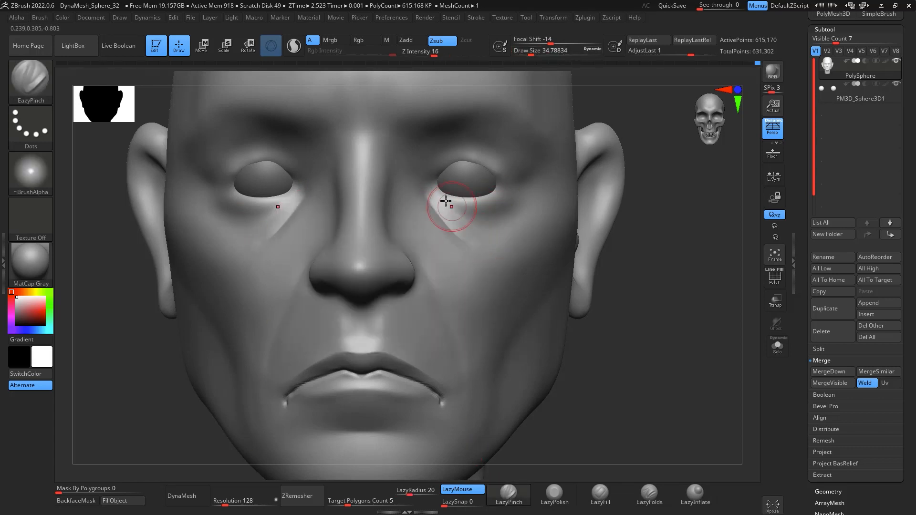
key(shift)
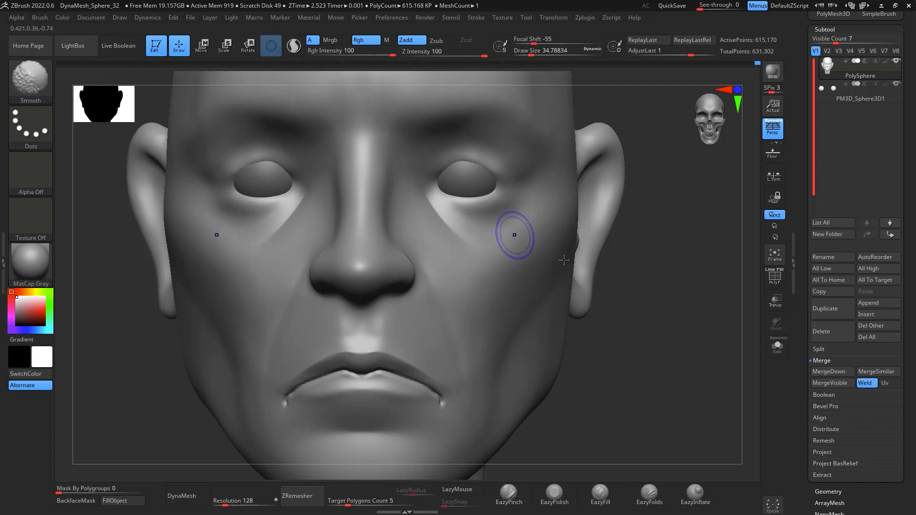
Step: Sharpen the upper part of the nasolabial fold beside the nostril with EazyPinch at draw size about 35, and blend it
drag(693, 355, 745, 341)
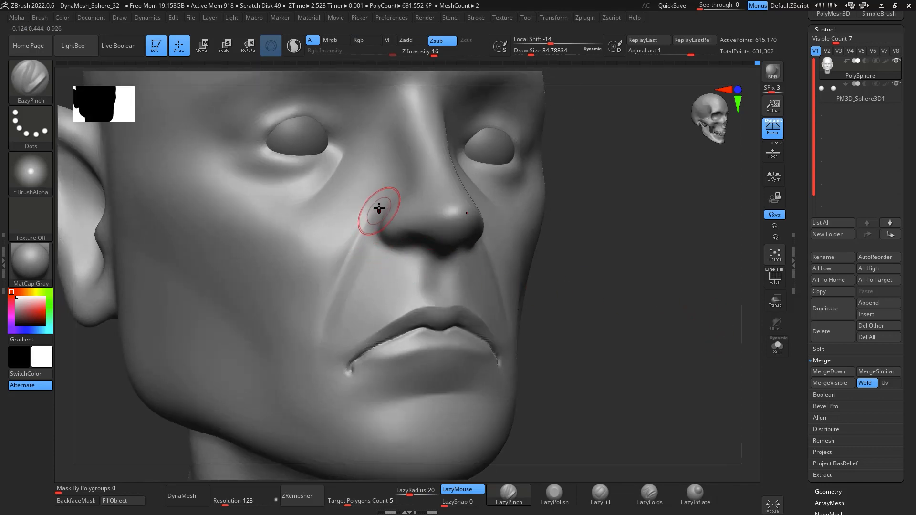
mouse_move(383, 205)
mouse_down()
mouse_move(321, 347)
mouse_move(374, 229)
mouse_move(355, 313)
mouse_up()
key(shift)
Step: Carve the groove around the nostril wings with DamStandard at draw size about 33, and smooth its edge
mouse_move(688, 286)
mouse_down()
mouse_move(709, 287)
mouse_move(695, 278)
mouse_up()
key(b)
key(d)
key(s)
key(space)
click(397, 195)
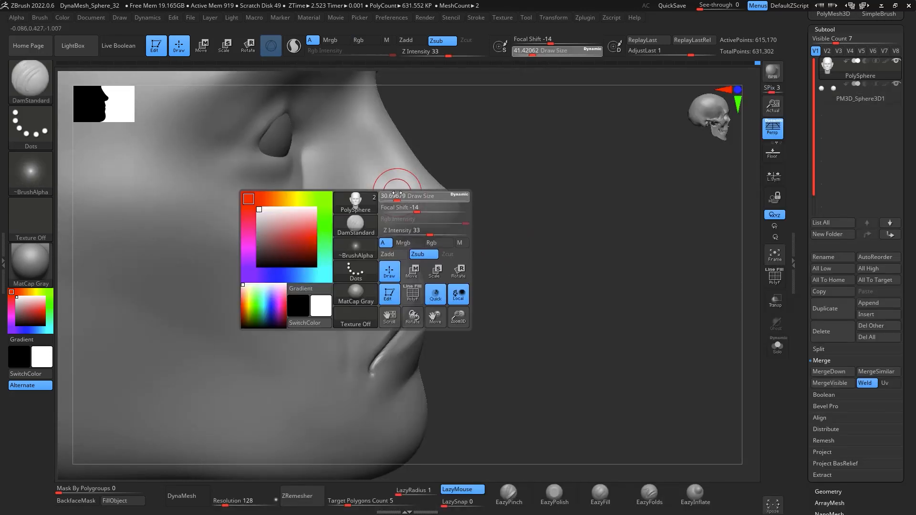
mouse_move(406, 188)
mouse_down()
mouse_move(377, 194)
mouse_move(372, 217)
mouse_up()
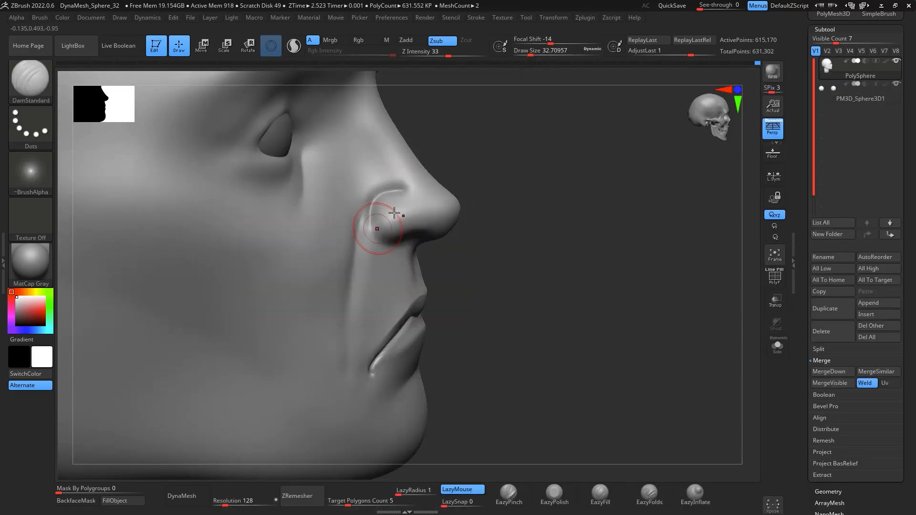
mouse_move(737, 296)
mouse_down()
mouse_move(703, 275)
mouse_move(658, 269)
mouse_up()
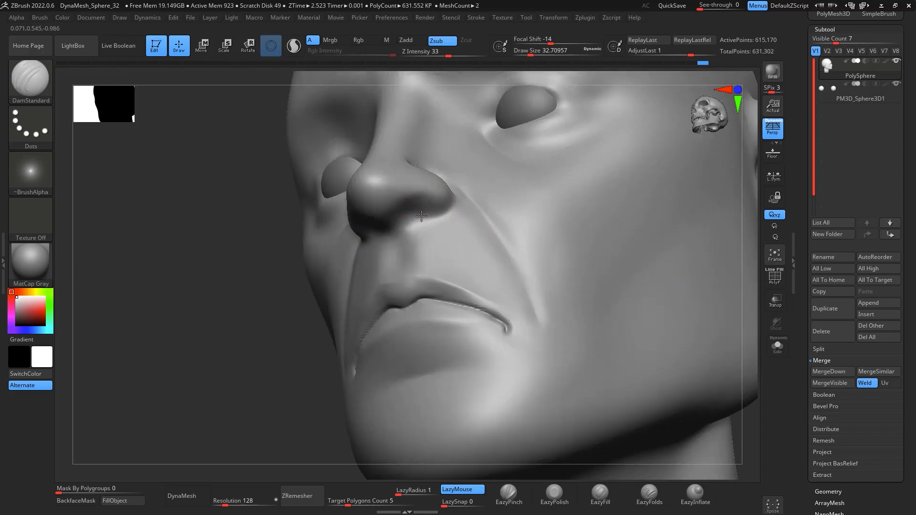
drag(749, 386, 720, 410)
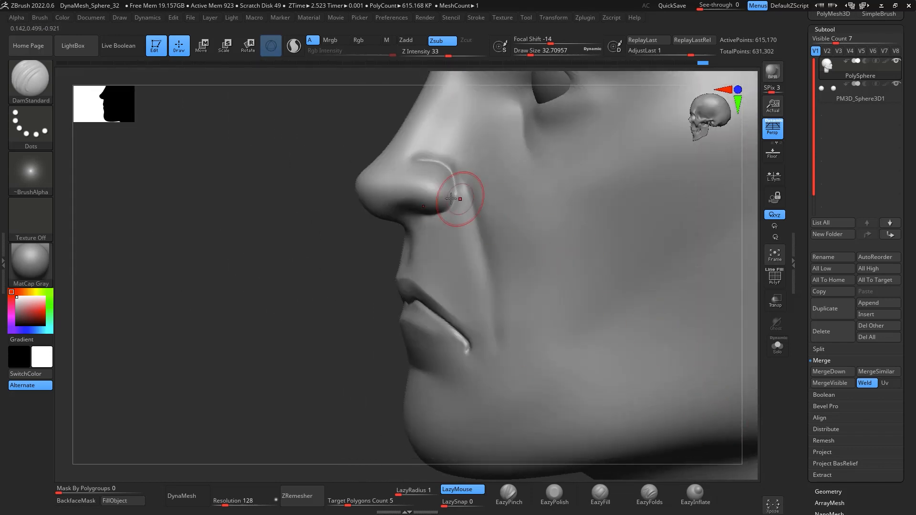
shift+drag(462, 176, 461, 226)
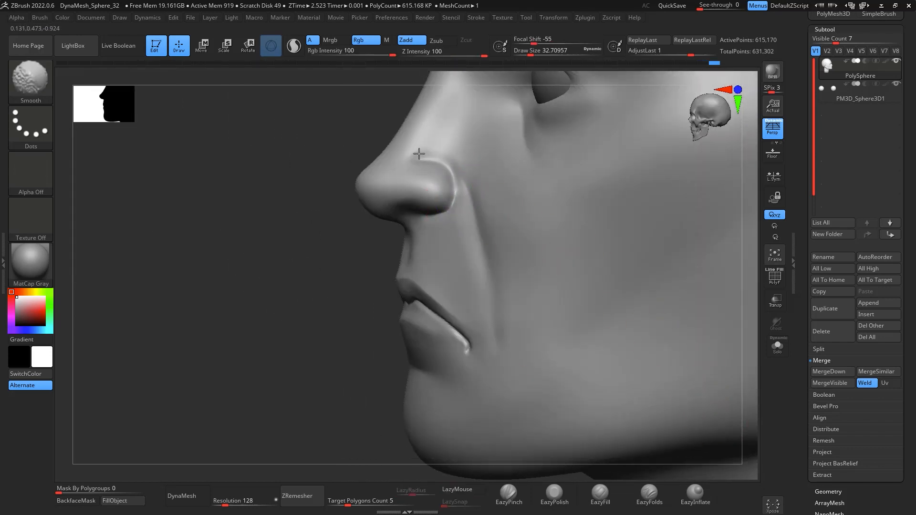
Step: Sculpt the philtrum between the nose and upper lip with ClayBuildup at draw size about 17, and smooth it
drag(358, 291, 693, 339)
mouse_move(709, 373)
alt+mouse_down()
mouse_move(694, 318)
mouse_move(714, 378)
mouse_move(698, 335)
mouse_move(664, 381)
alt+mouse_up()
shift+drag(458, 366, 450, 349)
key(b)
key(c)
key(b)
key(space)
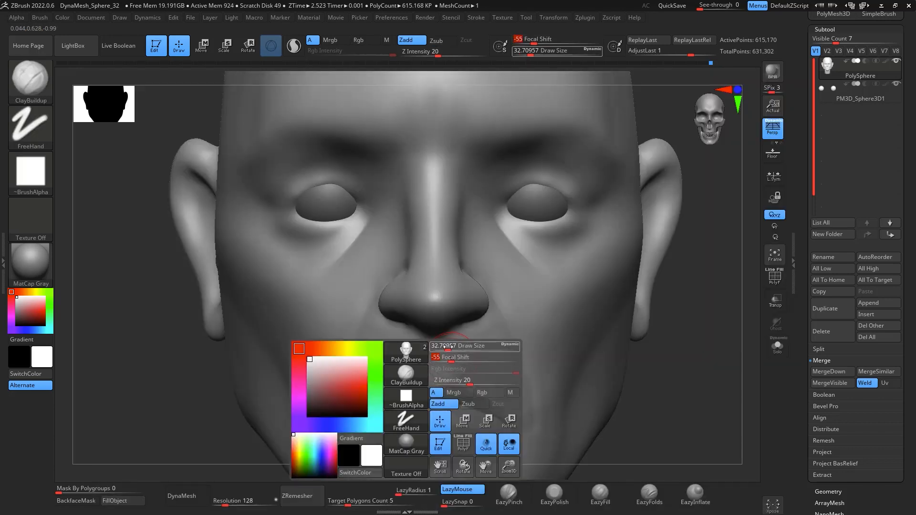
click(444, 346)
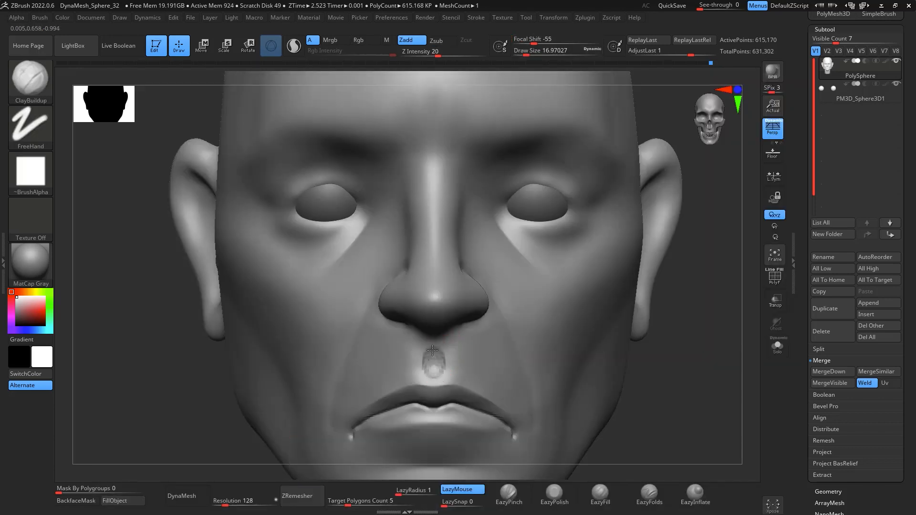
key(shift)
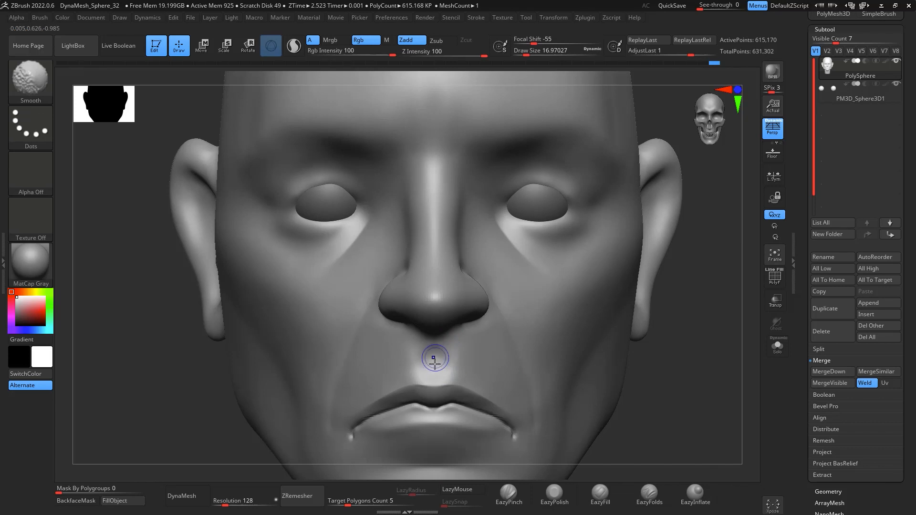
drag(434, 354, 431, 370)
key(shift)
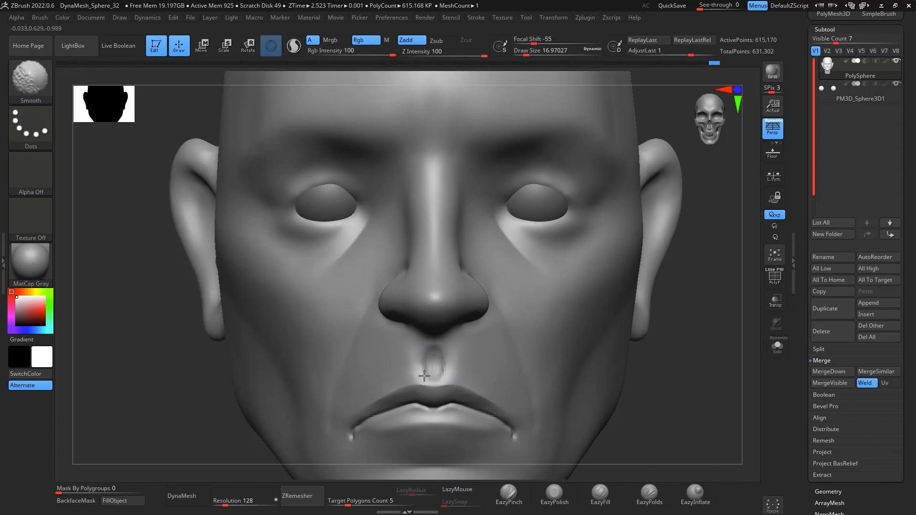
Step: Adjust the shape around the nose and upper lip with the Move brush at draw size about 33
key(b)
key(m)
key(v)
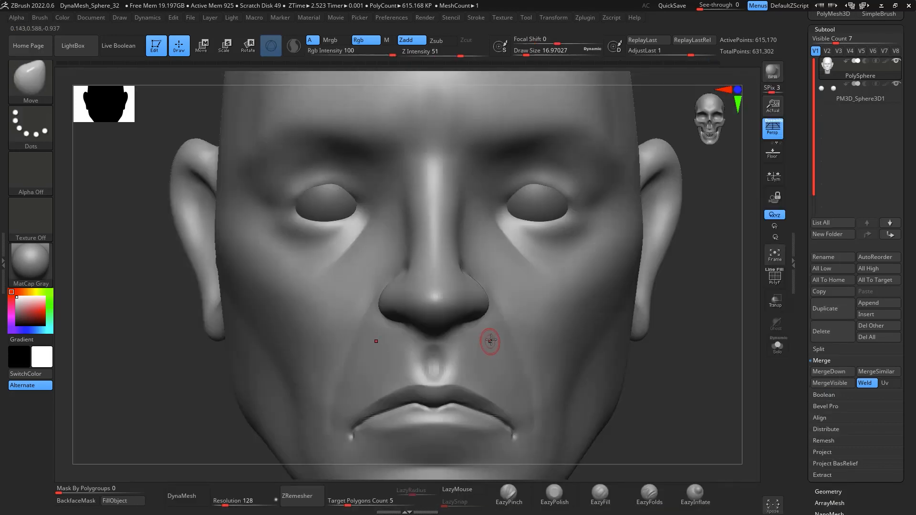
key(space)
drag(490, 341, 493, 341)
mouse_move(730, 351)
alt+mouse_down()
mouse_move(709, 357)
mouse_move(699, 339)
mouse_move(701, 377)
mouse_move(687, 374)
mouse_move(701, 313)
mouse_move(737, 309)
mouse_move(711, 320)
mouse_move(728, 266)
mouse_move(689, 244)
alt+mouse_up()
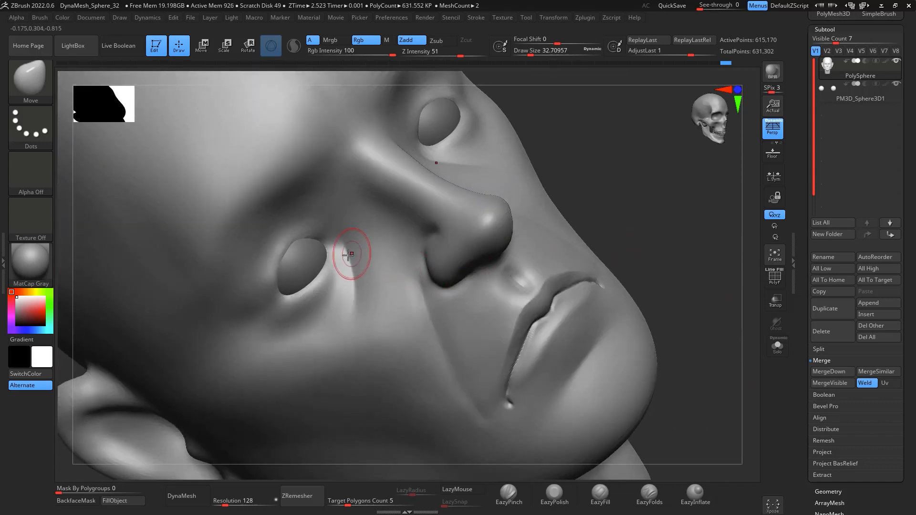
Step: Build up the lower and upper eyelid rims around the eyeballs with ClayBuildup at draw size about 31
key(b)
key(c)
key(b)
key(space)
drag(326, 273, 329, 246)
drag(298, 296, 326, 258)
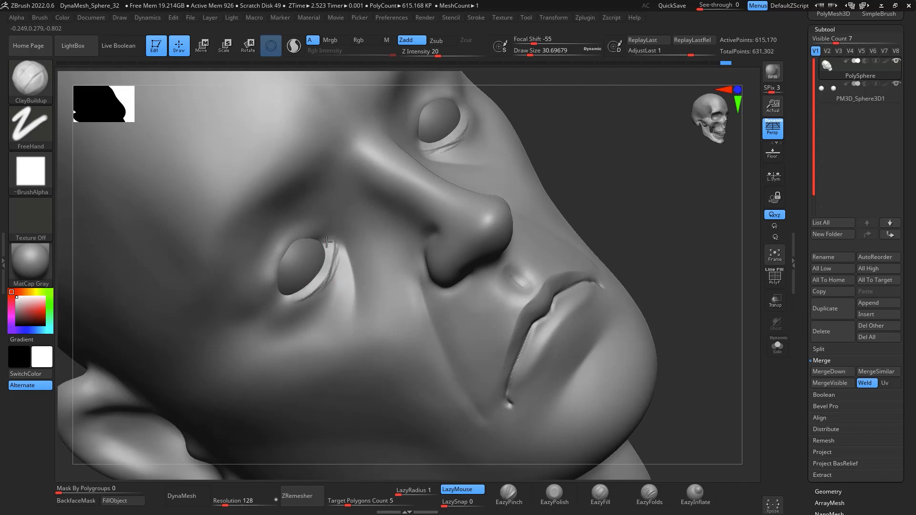
drag(278, 282, 276, 266)
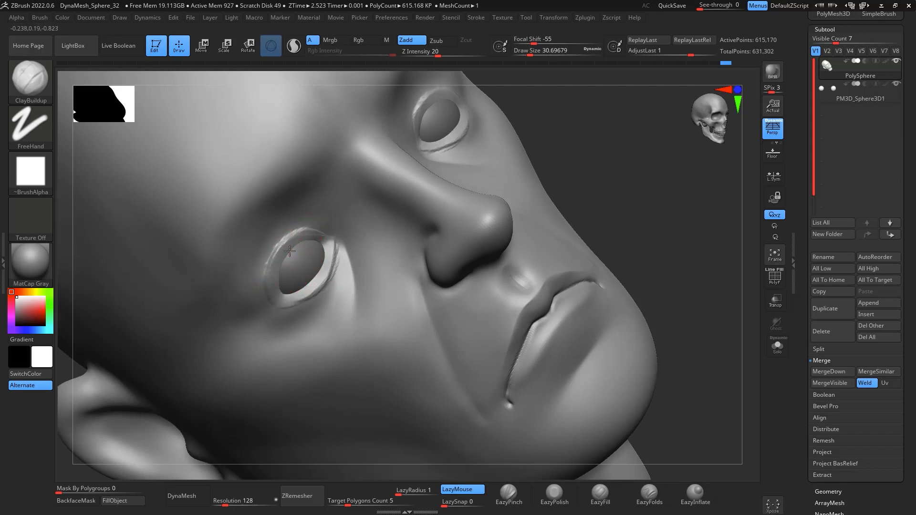
Step: Reshape the outer and inner corners of the eyelids with the Move brush at draw size about 68
mouse_move(702, 213)
mouse_down()
mouse_move(699, 350)
mouse_move(715, 383)
mouse_move(719, 288)
mouse_move(758, 364)
mouse_move(594, 308)
mouse_up()
key(b)
key(m)
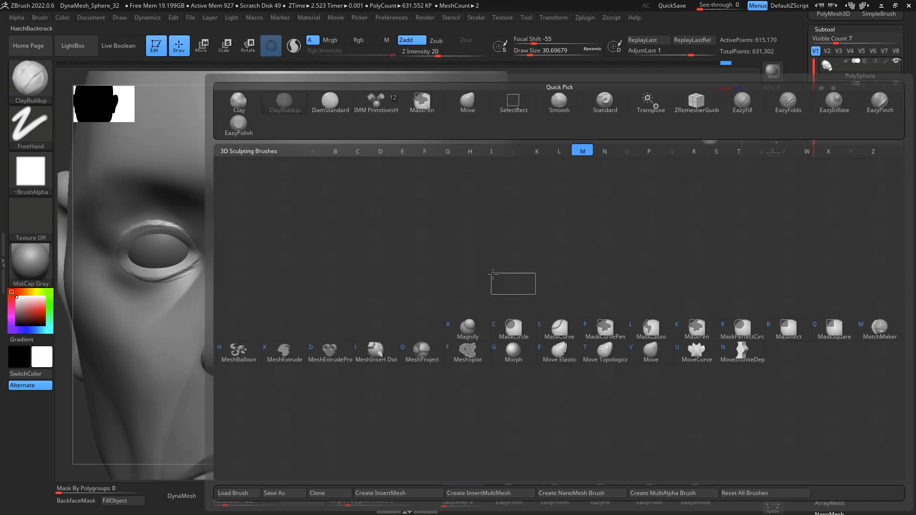
key(v)
key(space)
drag(498, 274, 502, 273)
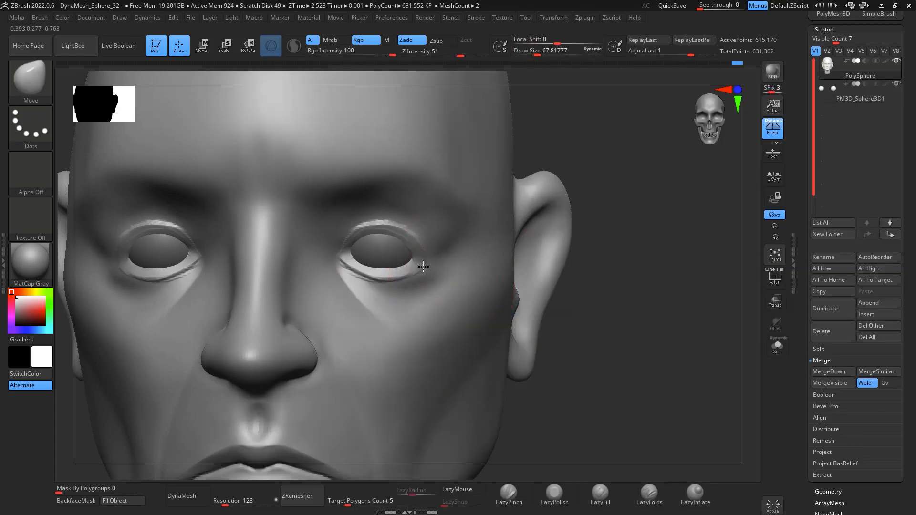
drag(423, 267, 422, 265)
drag(349, 247, 342, 248)
Step: Carve the inner eye corner with DamStandard at draw size about 20, and smooth the eyelid rims
mouse_move(598, 267)
mouse_down()
mouse_move(702, 288)
mouse_move(667, 213)
mouse_move(667, 227)
mouse_move(634, 209)
mouse_up()
key(b)
key(d)
key(s)
key(space)
alt+drag(643, 212, 651, 237)
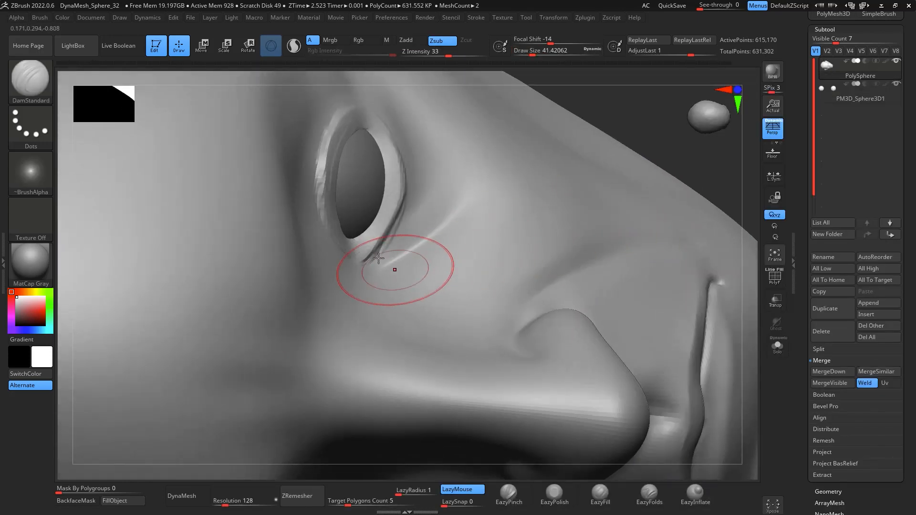
key(space)
drag(366, 251, 354, 255)
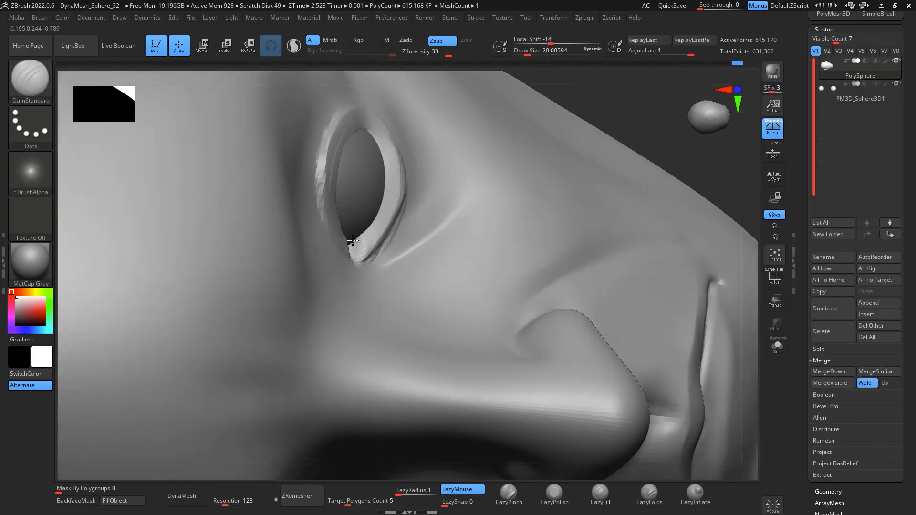
mouse_move(387, 157)
shift+mouse_down()
mouse_move(358, 260)
mouse_move(405, 183)
shift+mouse_up()
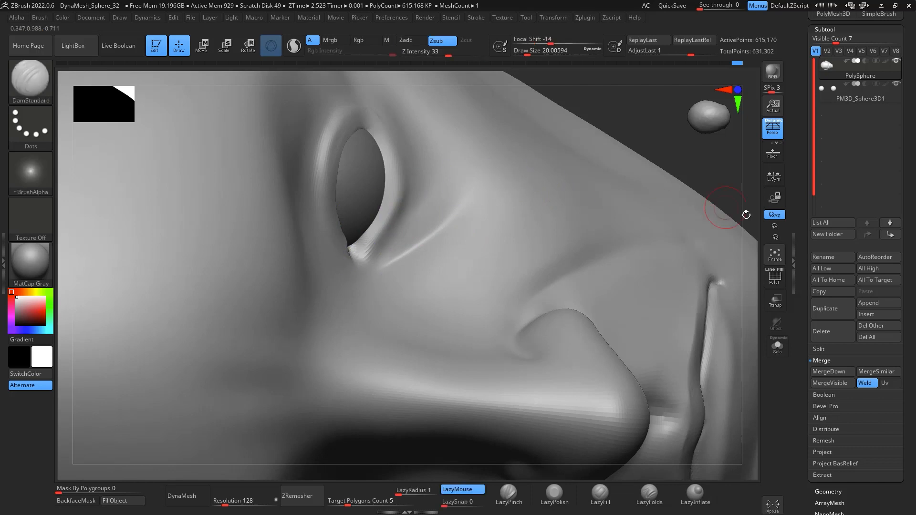
Step: Extend the upper eyelid over the eyeball to the outer corner with ClayBuildup at draw size about 20, and smooth the lids
drag(746, 215, 735, 197)
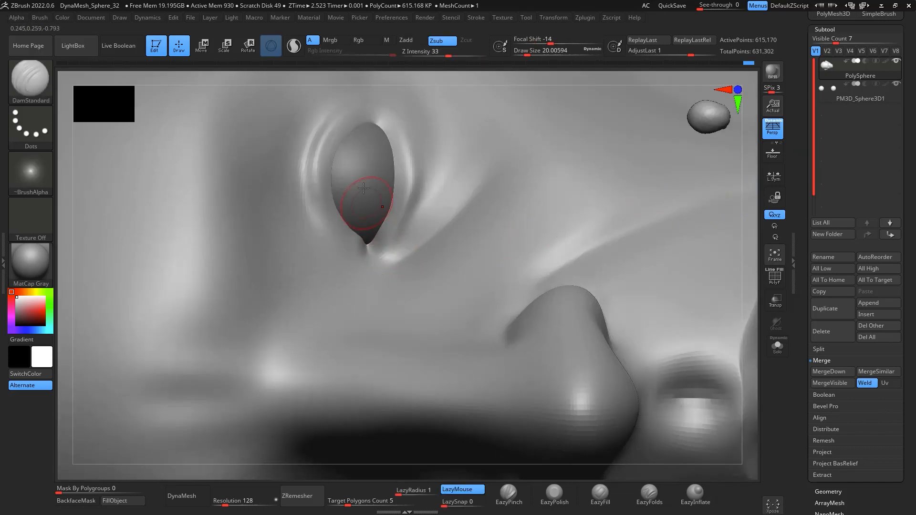
drag(364, 188, 370, 124)
key(b)
key(c)
key(b)
mouse_move(327, 206)
mouse_down()
mouse_move(337, 147)
mouse_move(383, 100)
mouse_move(329, 186)
mouse_up()
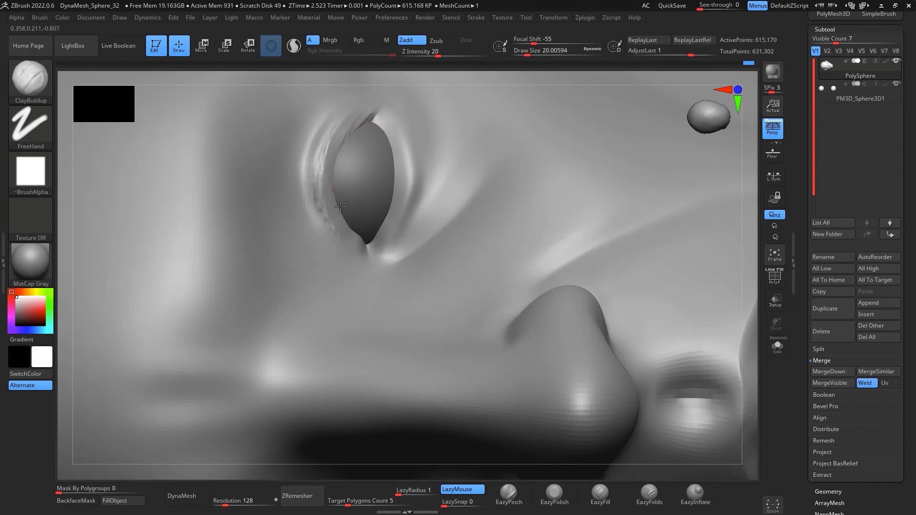
shift+drag(348, 243, 326, 225)
mouse_move(374, 102)
shift+mouse_down()
mouse_move(388, 133)
mouse_move(390, 242)
shift+mouse_up()
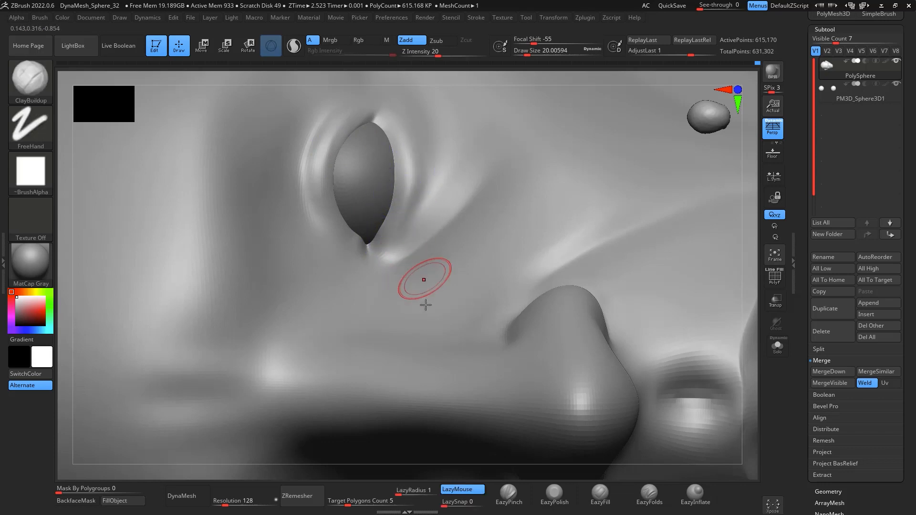
Step: Define the eyelid edge against the eyeball with DamStandard at draw size about 20, and smooth the outer corner
key(b)
key(d)
key(s)
right_drag(723, 216, 720, 231)
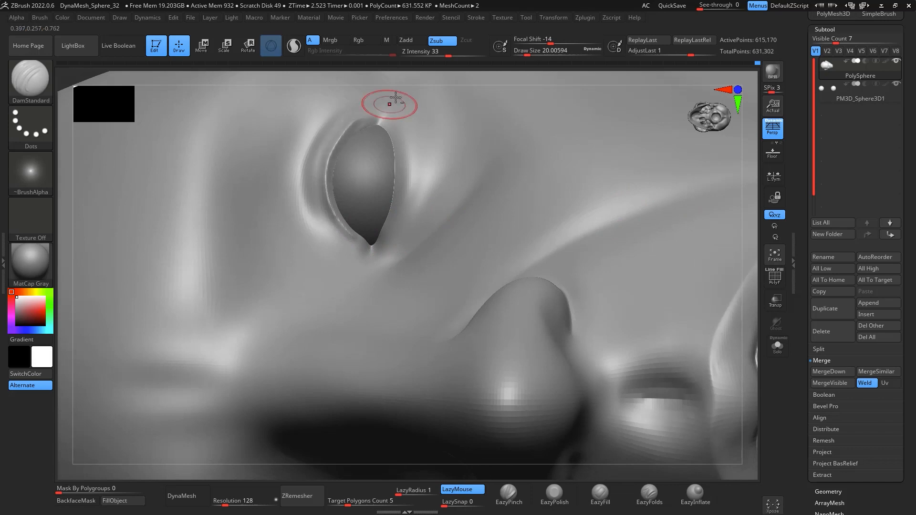
shift+drag(388, 106, 401, 127)
Step: Sharpen the eyelid rims around the eyeball with EazyPinch at draw size about 20
click(508, 491)
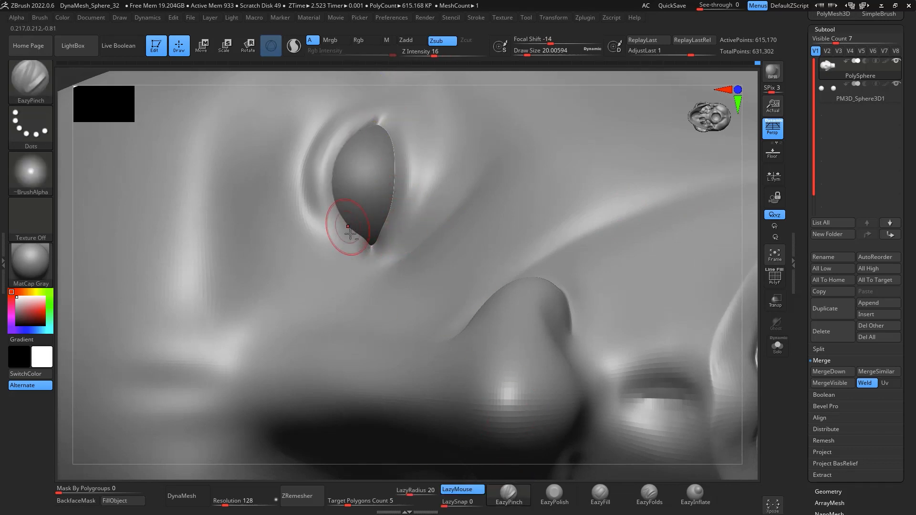
mouse_move(365, 251)
mouse_down()
mouse_move(336, 224)
mouse_move(326, 167)
mouse_move(374, 113)
mouse_move(397, 129)
mouse_up()
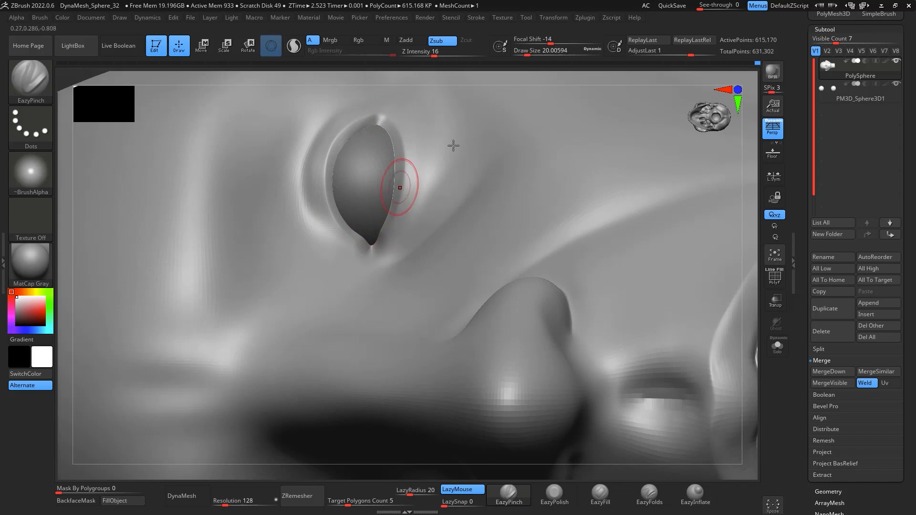
mouse_move(746, 292)
shift+mouse_down()
mouse_move(750, 344)
mouse_move(709, 294)
mouse_move(719, 286)
mouse_move(708, 294)
mouse_move(795, 389)
mouse_move(728, 308)
mouse_move(728, 265)
mouse_move(744, 219)
mouse_move(752, 276)
mouse_move(735, 281)
mouse_move(723, 357)
mouse_move(713, 205)
mouse_move(750, 169)
mouse_move(739, 191)
shift+mouse_up()
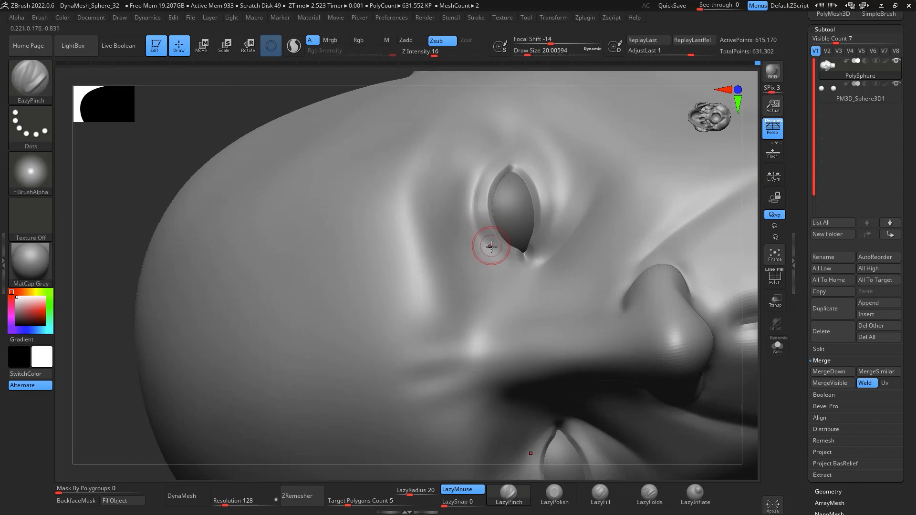
Step: Pinch the crease above the upper eyelid and past its inner corner with EazyPinch, undoing and redoing strokes as needed
drag(500, 262, 497, 261)
mouse_move(507, 151)
mouse_down()
mouse_move(490, 169)
mouse_move(504, 156)
mouse_up()
key(ctrl+z)
key(ctrl+z)
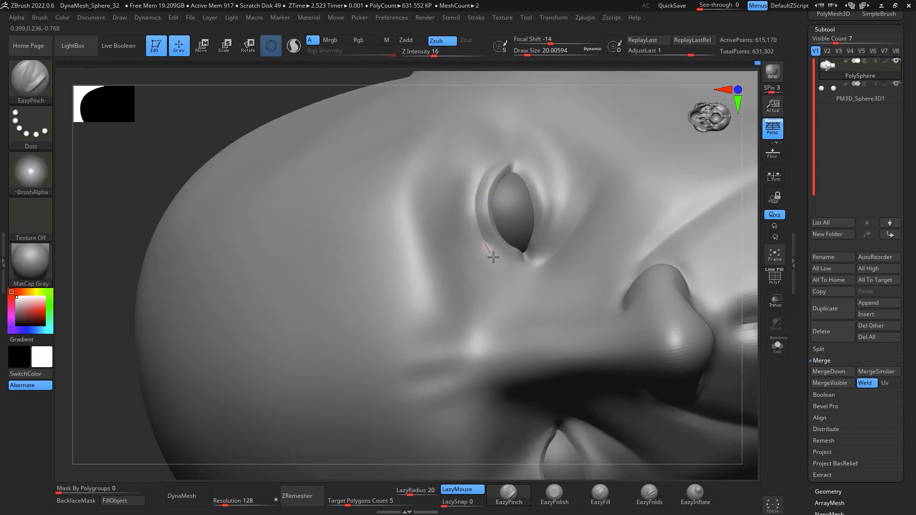
key(shift)
drag(478, 213, 483, 175)
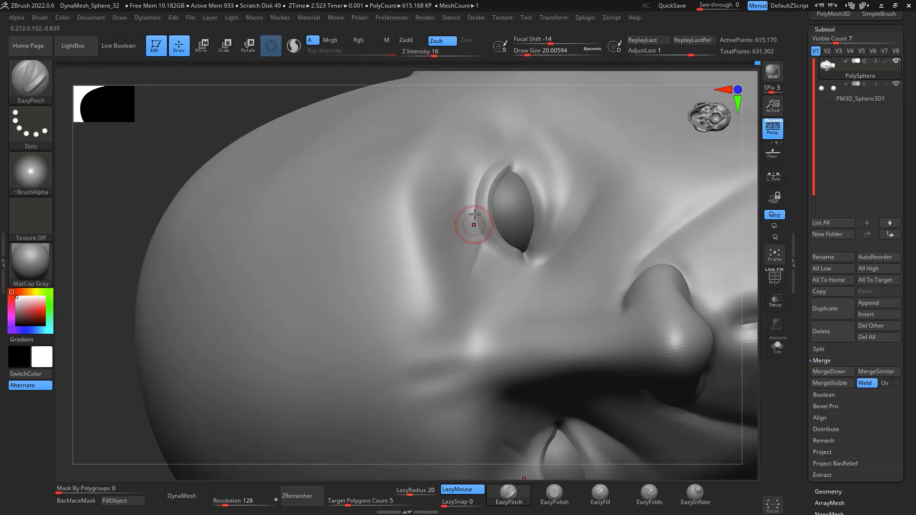
Step: Mask the eyelids and inner eye area up to the upper lid crease with MaskPen set to the Lasso stroke
key(ctrl)
click(34, 140)
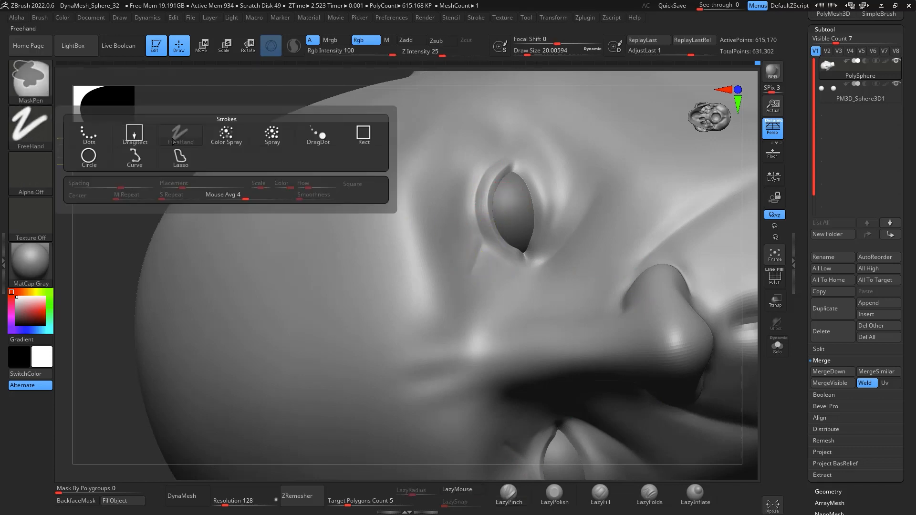
click(181, 143)
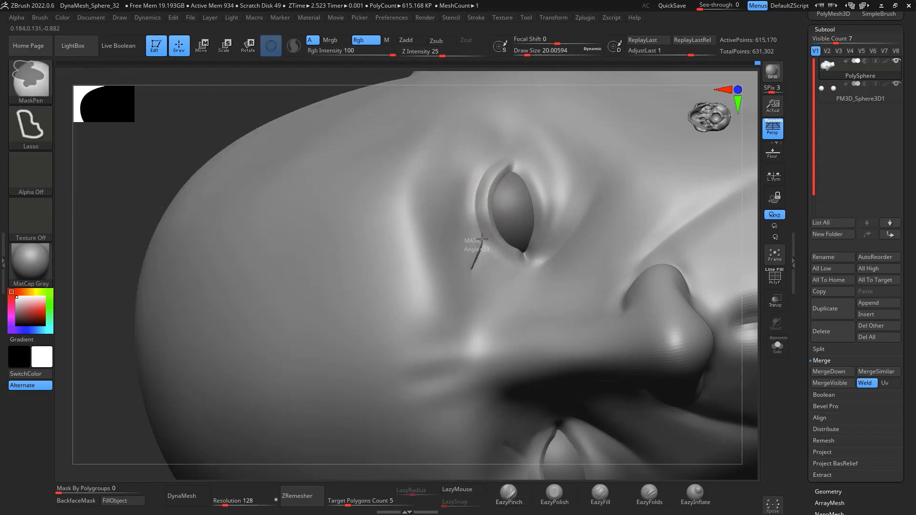
mouse_move(482, 177)
ctrl+mouse_down()
mouse_move(520, 155)
mouse_move(577, 241)
mouse_move(520, 477)
ctrl+mouse_up()
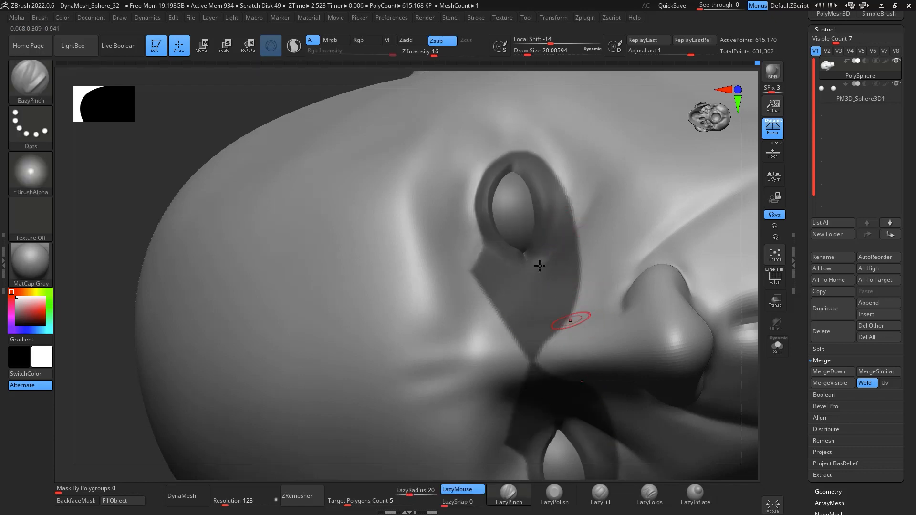
Step: Build up the fold between the brow and the masked upper eyelid with ClayBuildup at draw size about 71
key(b)
key(c)
key(b)
key(space)
mouse_move(494, 213)
mouse_down()
mouse_move(509, 213)
mouse_move(501, 213)
mouse_up()
drag(458, 267, 473, 169)
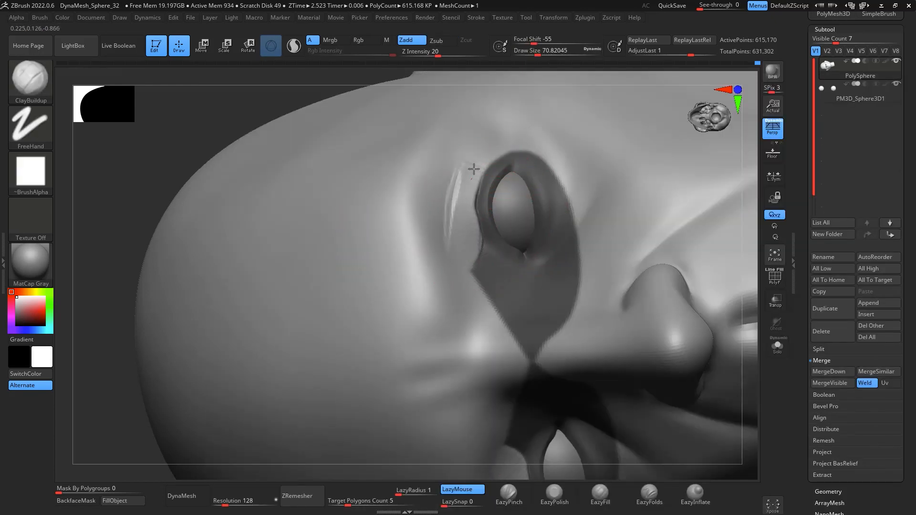
drag(453, 201, 459, 182)
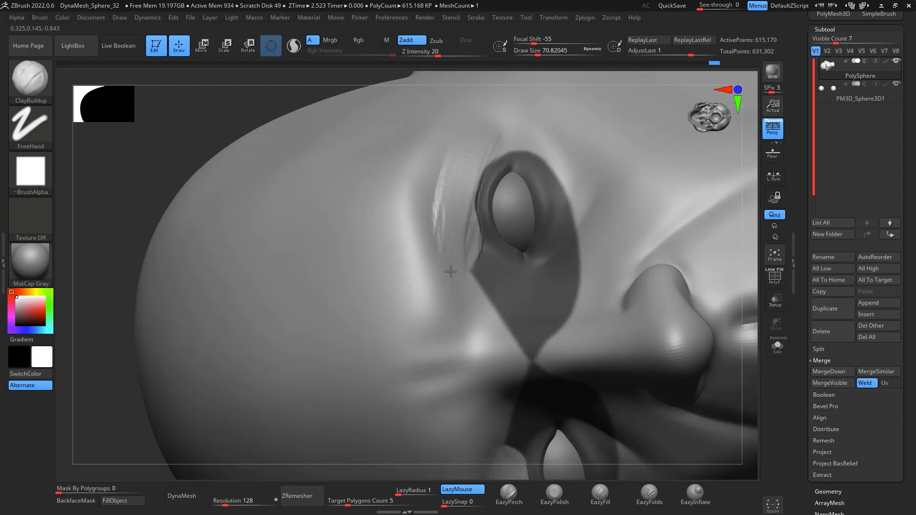
mouse_move(429, 218)
mouse_down()
mouse_move(439, 180)
mouse_move(469, 150)
mouse_up()
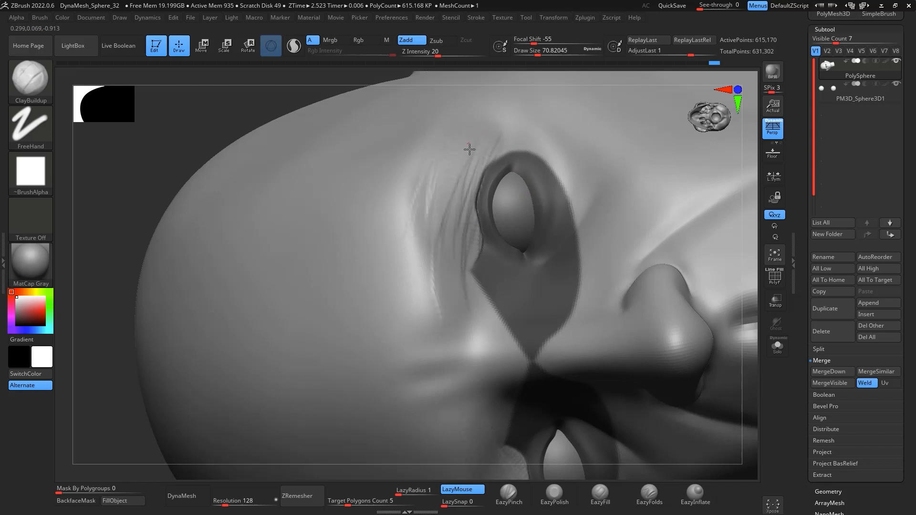
Step: Smooth the fold above the masked eyelid and add more clay along it, blending the strokes
shift+drag(463, 146, 460, 157)
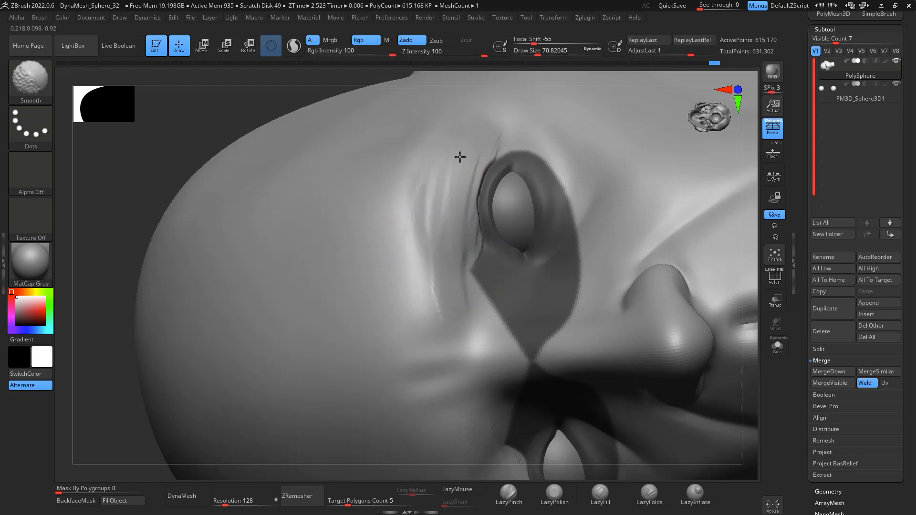
drag(461, 248, 485, 137)
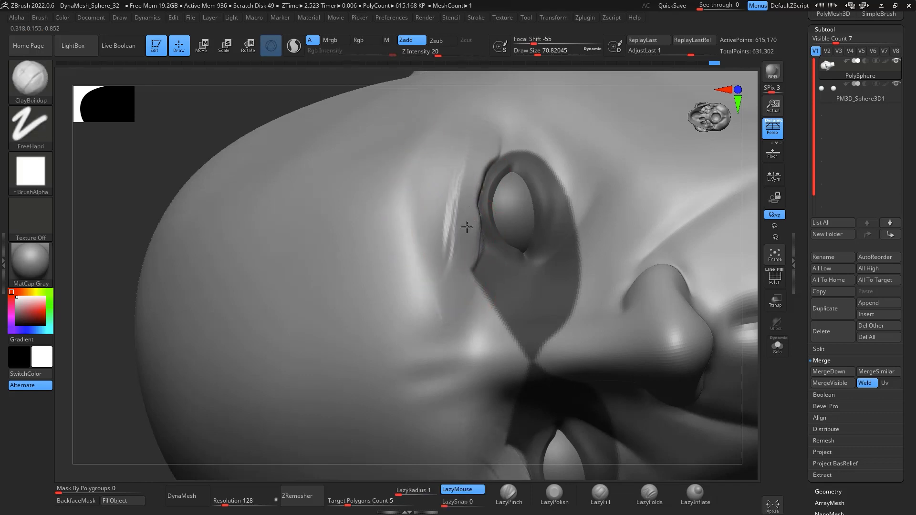
mouse_move(466, 227)
mouse_down()
mouse_move(461, 150)
mouse_move(471, 156)
mouse_move(462, 142)
mouse_up()
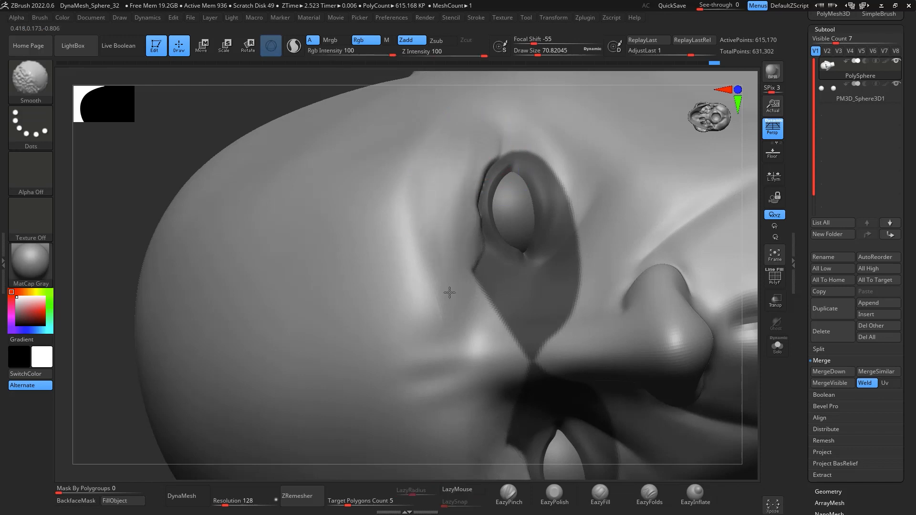
Step: Clear the eye mask and smooth the overhanging upper lid fold at draw size about 39
shift+drag(749, 265, 730, 251)
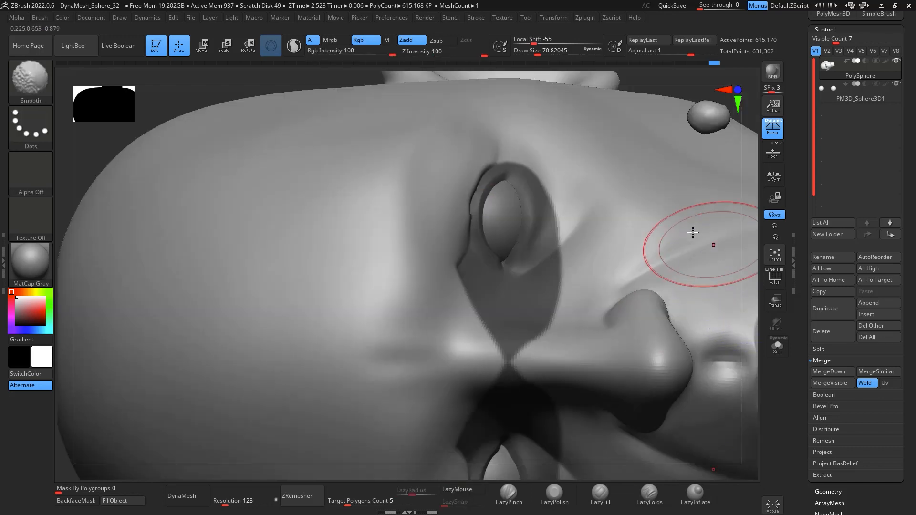
ctrl+drag(679, 84, 690, 78)
key(space)
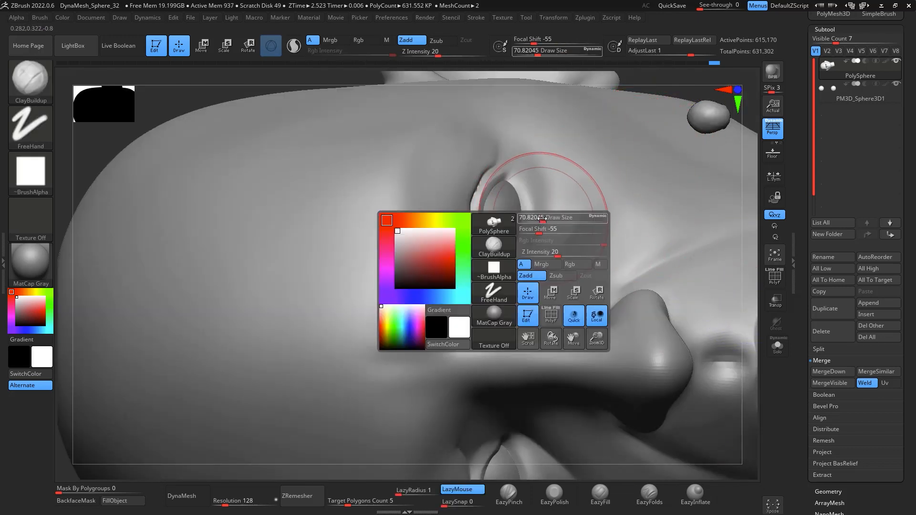
drag(545, 217, 539, 210)
mouse_move(672, 88)
mouse_down()
mouse_move(685, 80)
mouse_move(687, 103)
mouse_up()
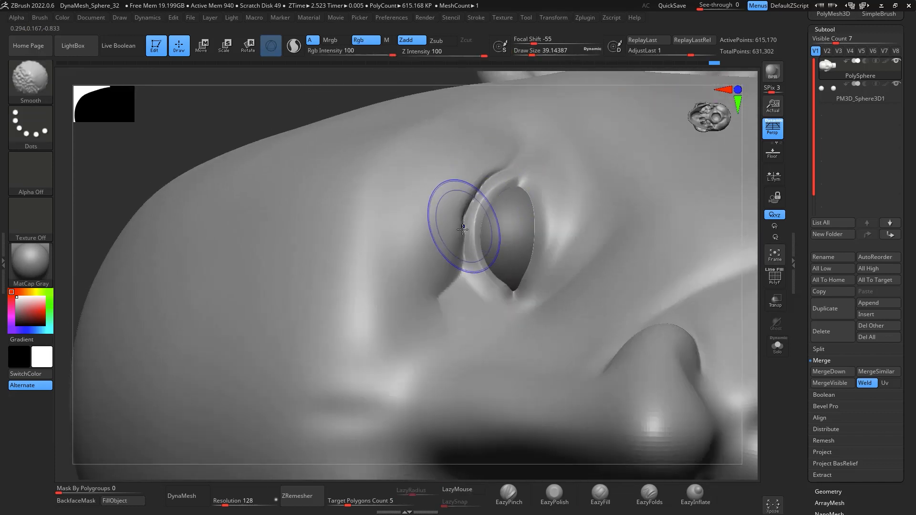
mouse_move(466, 228)
shift+mouse_down()
mouse_move(467, 205)
mouse_move(461, 232)
mouse_move(503, 165)
shift+mouse_up()
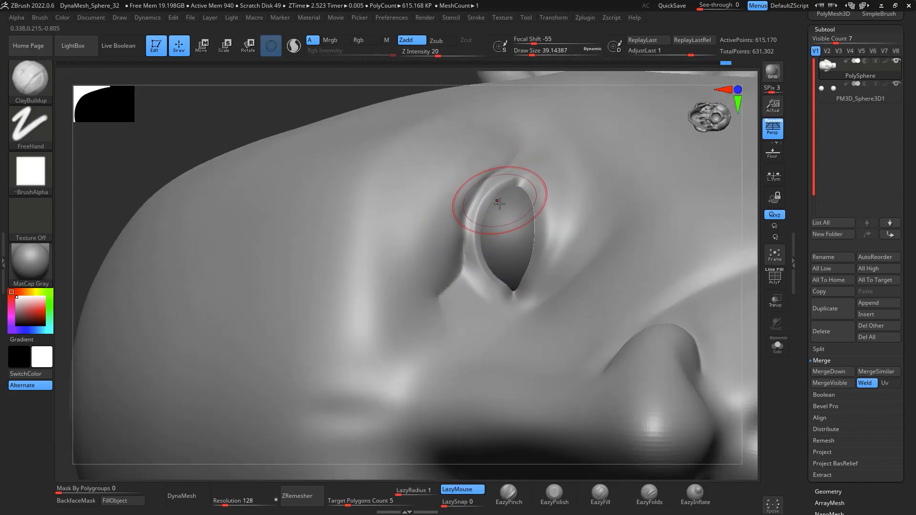
Step: Carve the crease above the upper eyelid toward the outer eye corner with DamStandard at draw size about 18, and smooth it
key(b)
key(d)
key(s)
key(space)
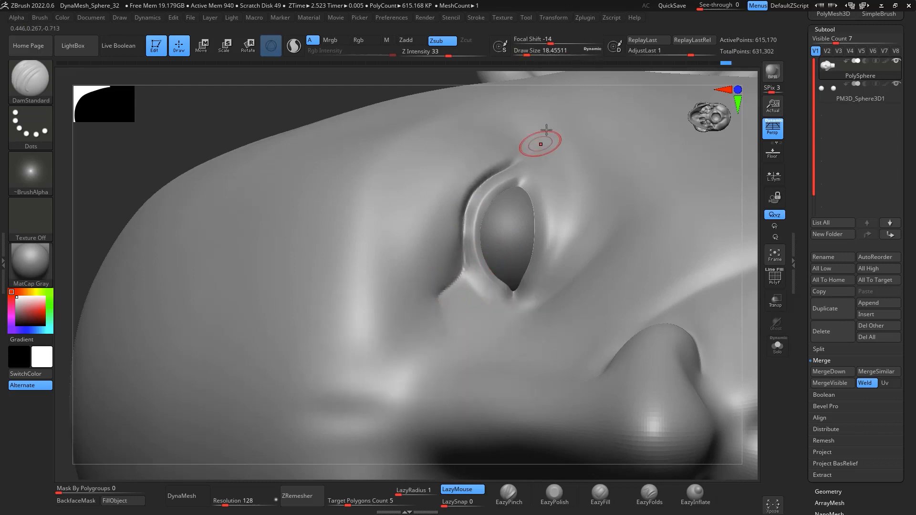
key(shift)
shift+drag(747, 241, 759, 287)
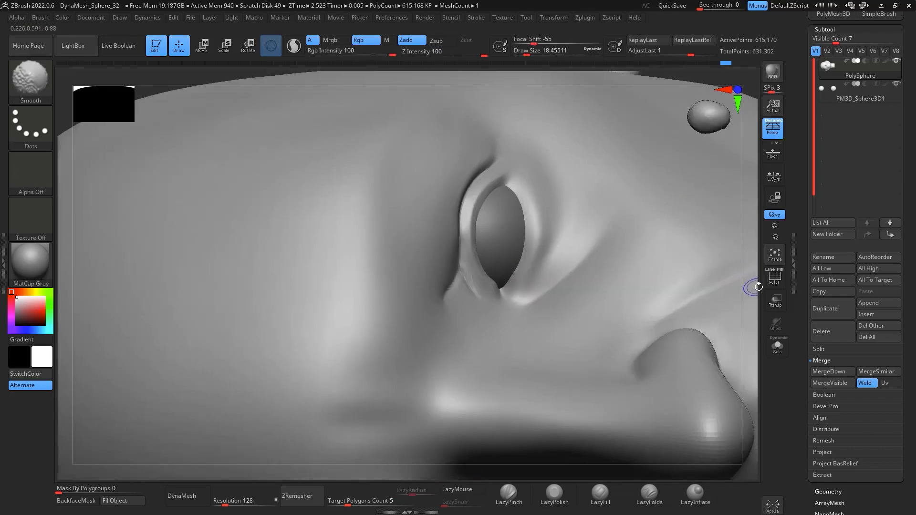
Step: Sharpen the brow ridge edge above the eye with EazyPinch at draw size about 39 and refine it with EazyPolish
key(f)
mouse_move(695, 282)
mouse_down()
mouse_move(734, 267)
mouse_move(707, 237)
mouse_move(730, 310)
mouse_up()
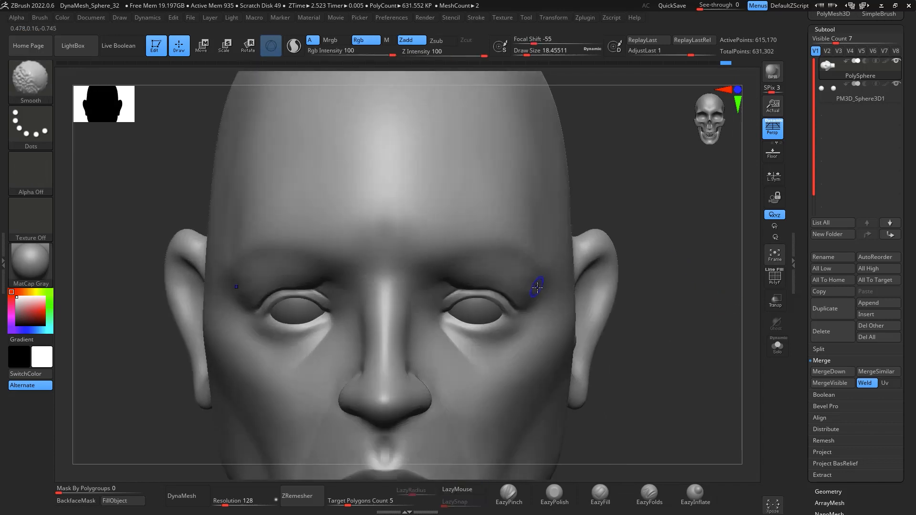
key(f)
drag(671, 237, 659, 276)
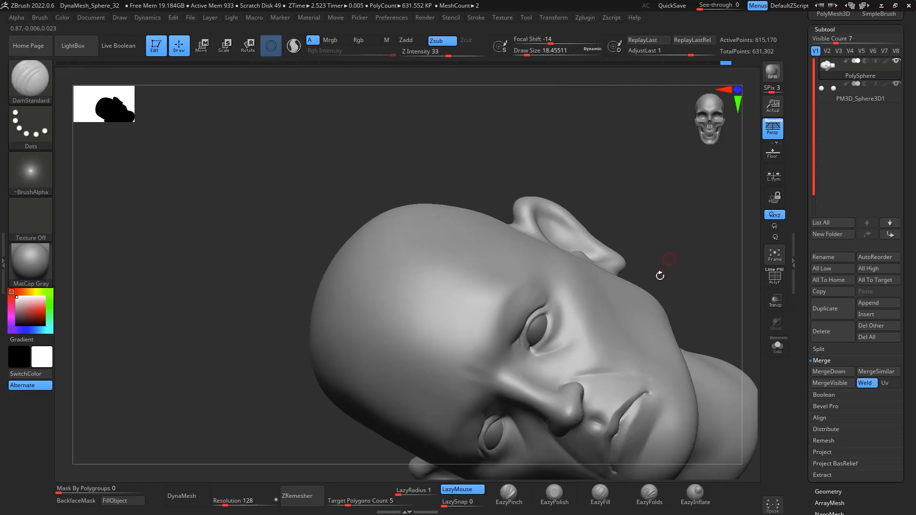
click(509, 493)
key(space)
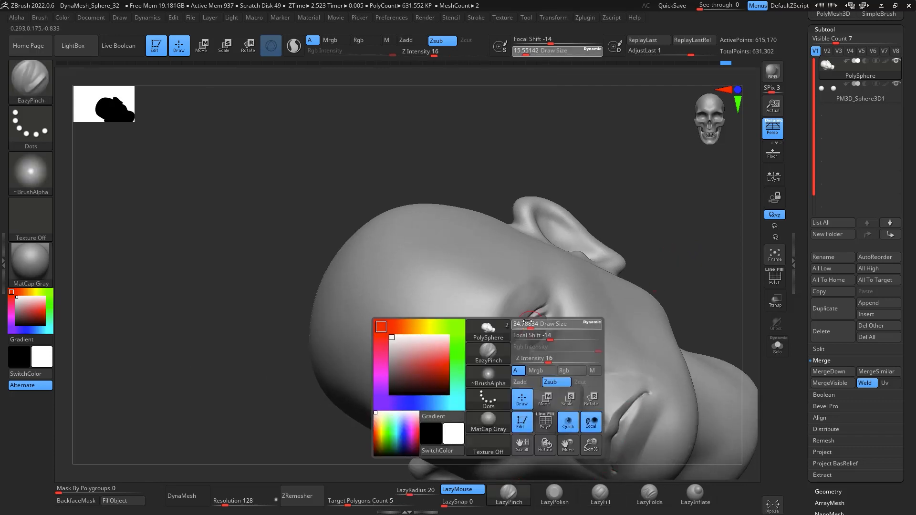
key(space)
drag(523, 319, 524, 318)
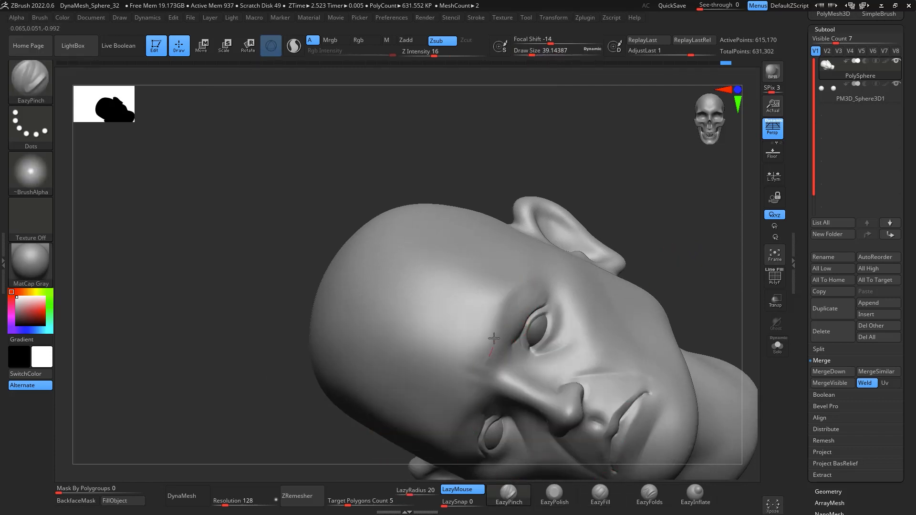
key(shift)
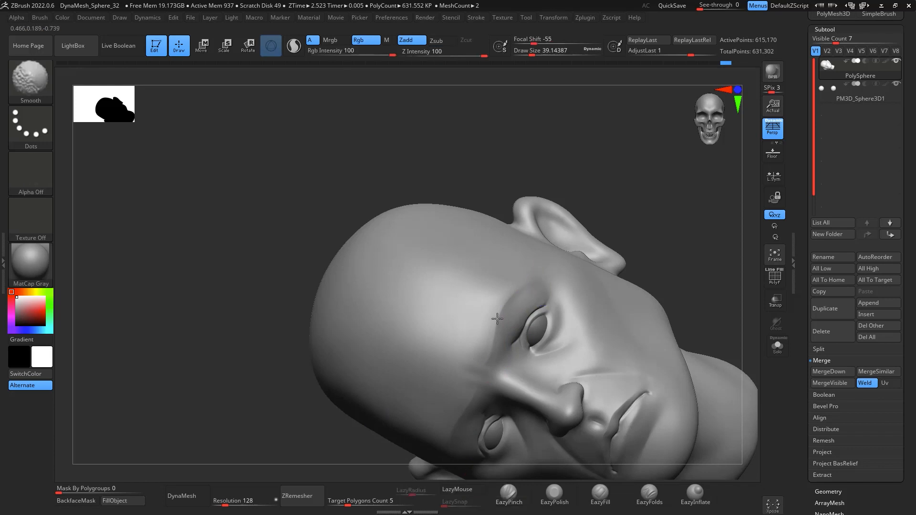
click(554, 492)
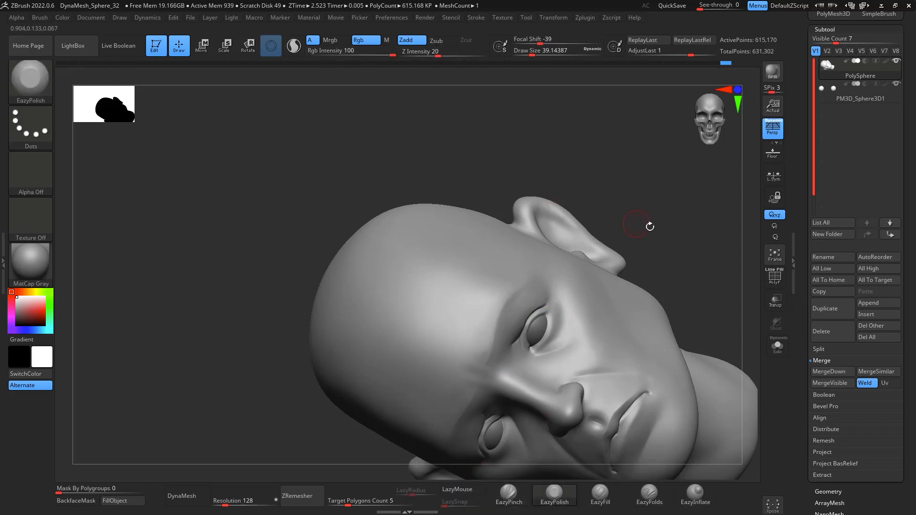
Step: Adjust the shape of the outer brows and temples with the Move brush at draw size about 124
mouse_move(648, 227)
mouse_down()
mouse_move(703, 213)
mouse_move(715, 296)
mouse_move(711, 327)
mouse_move(697, 260)
mouse_move(708, 332)
mouse_up()
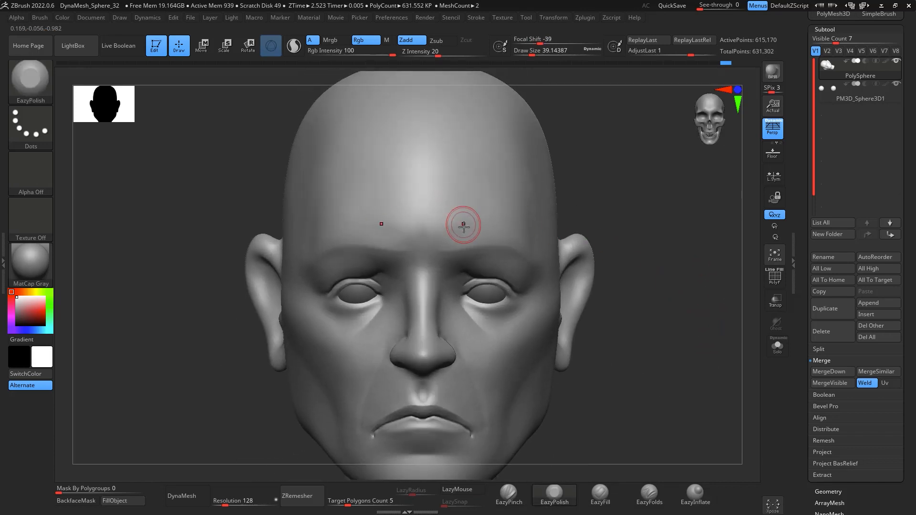
key(b)
key(m)
key(v)
key(space)
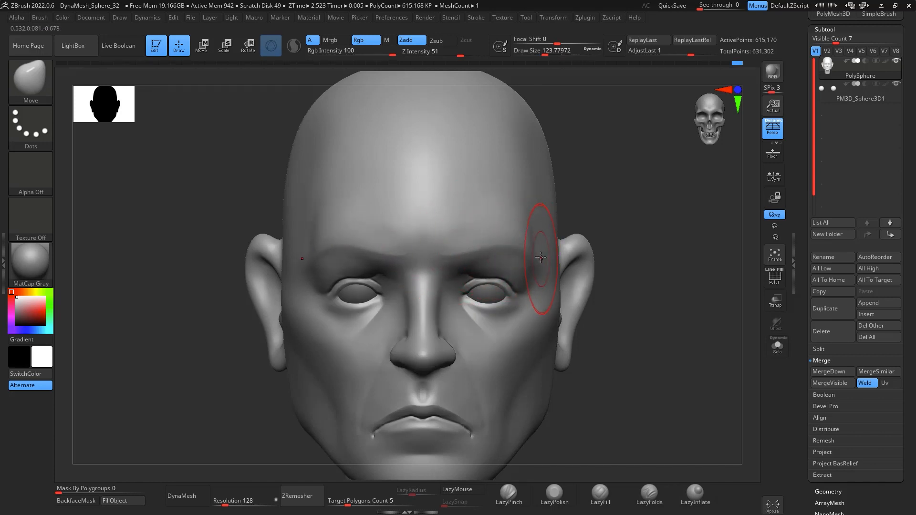
Step: Reshape the larger forms of the head with the Move brush at draw size about 207
alt+drag(694, 363, 622, 294)
mouse_move(627, 257)
alt+mouse_down()
mouse_move(640, 325)
mouse_move(614, 250)
alt+mouse_up()
mouse_move(744, 292)
mouse_down()
mouse_move(706, 309)
mouse_move(717, 313)
mouse_move(705, 287)
mouse_move(681, 298)
mouse_up()
key(space)
right_drag(706, 303, 732, 281)
alt+right_drag(732, 282, 755, 280)
alt+right_drag(736, 209, 604, 248)
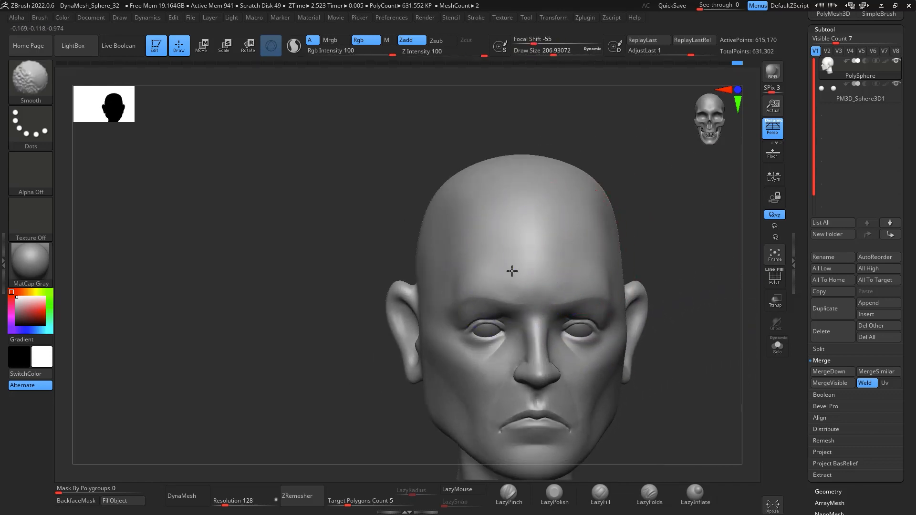
mouse_move(703, 298)
alt+right_down()
mouse_move(636, 254)
mouse_move(647, 295)
mouse_move(695, 241)
mouse_move(683, 239)
mouse_move(679, 301)
mouse_move(668, 296)
mouse_move(670, 210)
mouse_move(695, 183)
mouse_move(726, 190)
mouse_move(625, 271)
alt+right_up()
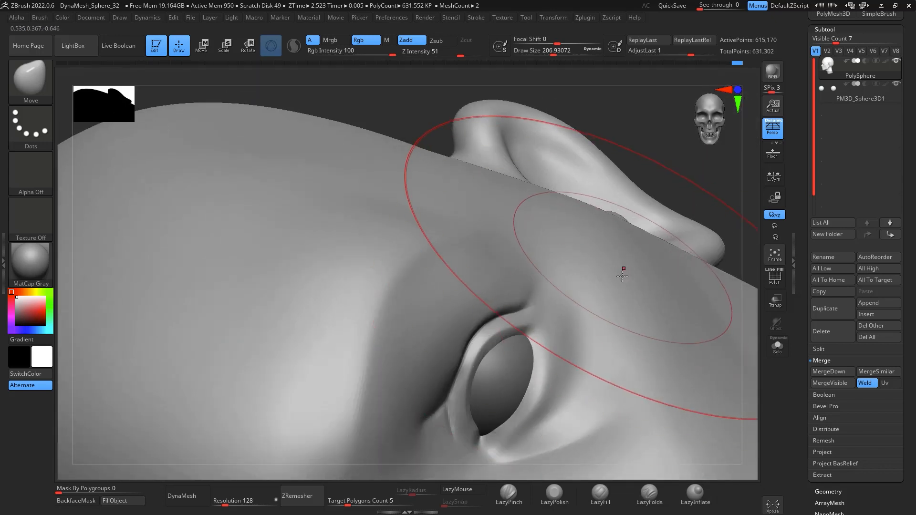
Step: Pinch the eyelid rims sharper with EazyPinch at draw size about 17
key(space)
drag(625, 295, 597, 296)
click(508, 496)
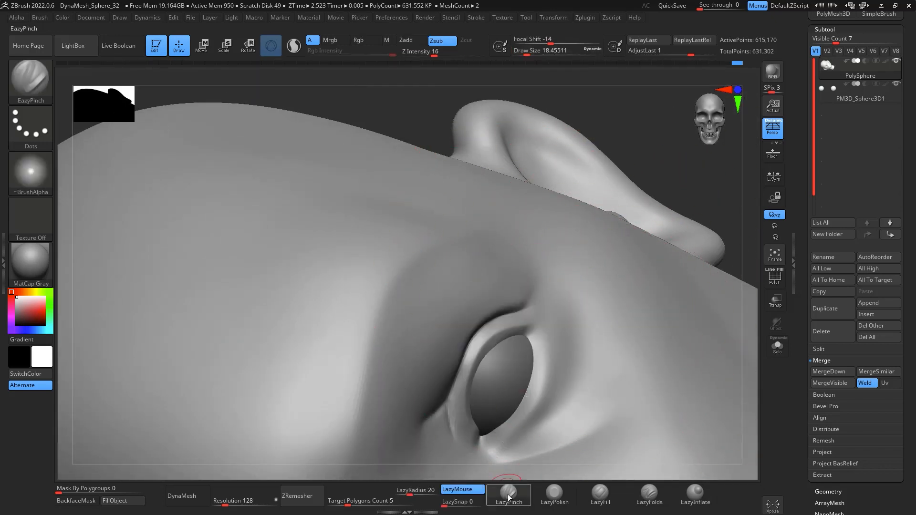
key(space)
drag(522, 349, 518, 349)
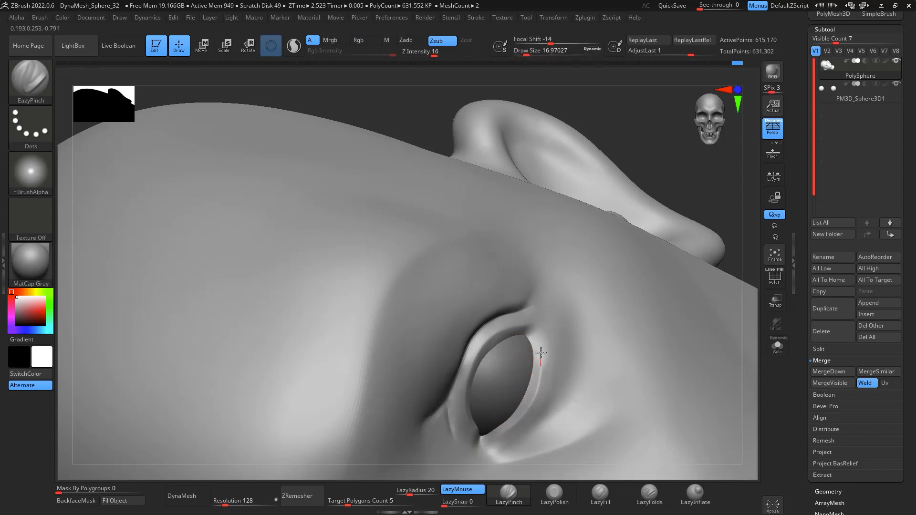
right_drag(563, 262, 631, 205)
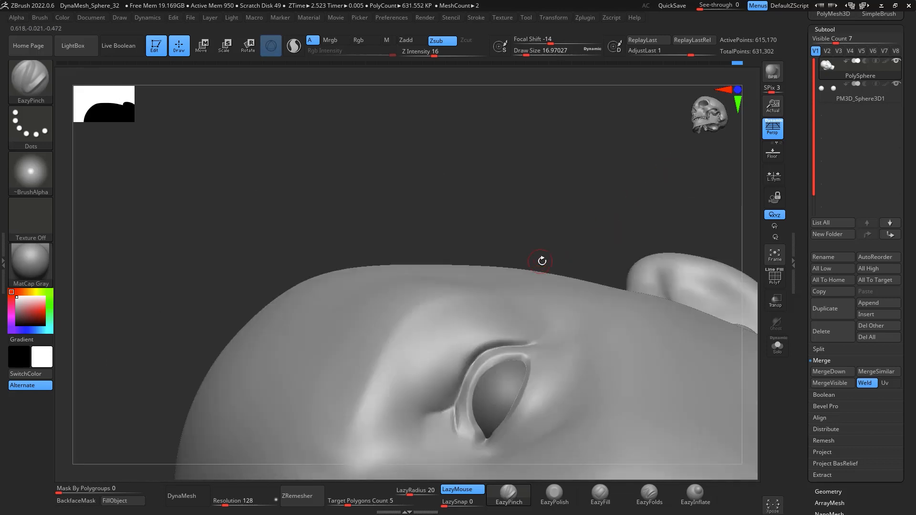
Step: Adjust the outer eye corner and upper lid in side view with the Move brush at draw size about 56
key(b)
key(m)
key(v)
key(space)
drag(556, 293, 565, 292)
right_drag(575, 268, 632, 119)
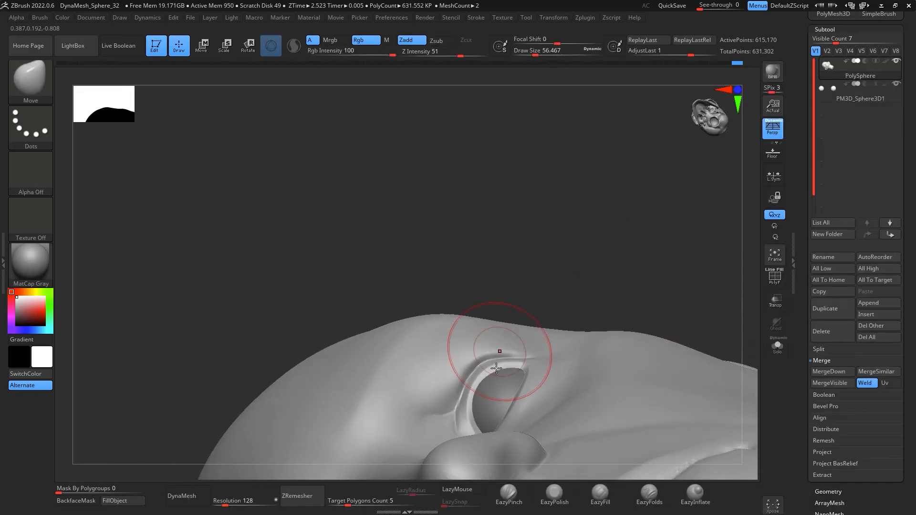
Step: Correct the upper eyelid's curvature around the eyeball from below with the Move brush at draw size about 74
key(space)
drag(498, 346, 501, 345)
right_drag(549, 233, 544, 193)
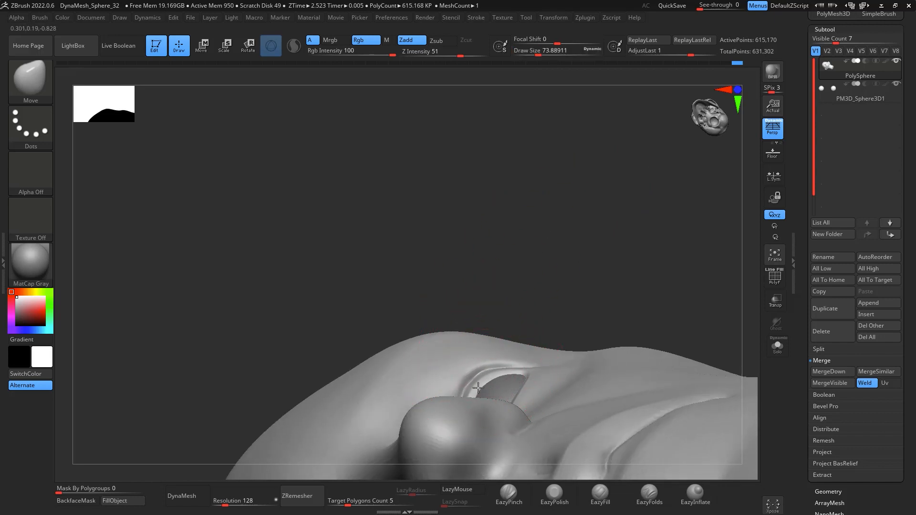
drag(478, 387, 477, 385)
mouse_move(580, 243)
right_down()
mouse_move(623, 267)
mouse_move(626, 300)
right_up()
mouse_move(589, 220)
right_down()
mouse_move(612, 248)
mouse_move(479, 393)
right_up()
right_drag(601, 222, 674, 181)
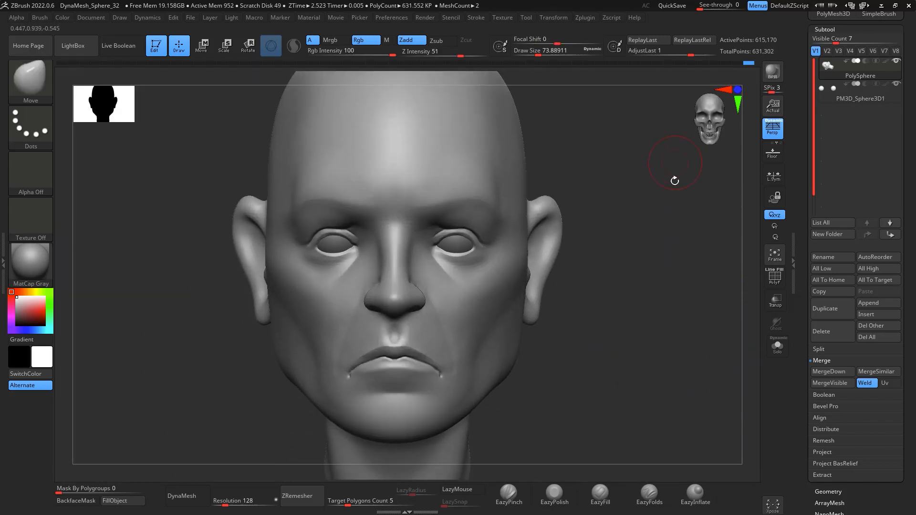
right_drag(699, 288, 698, 311)
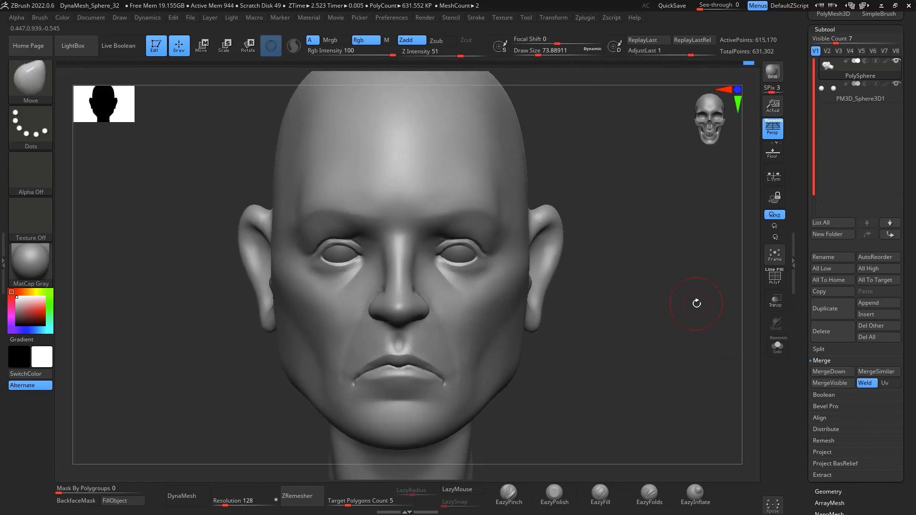
Step: Reshape the cranium and sides of the head with the Move brush at draw size about 192
mouse_move(30, 265)
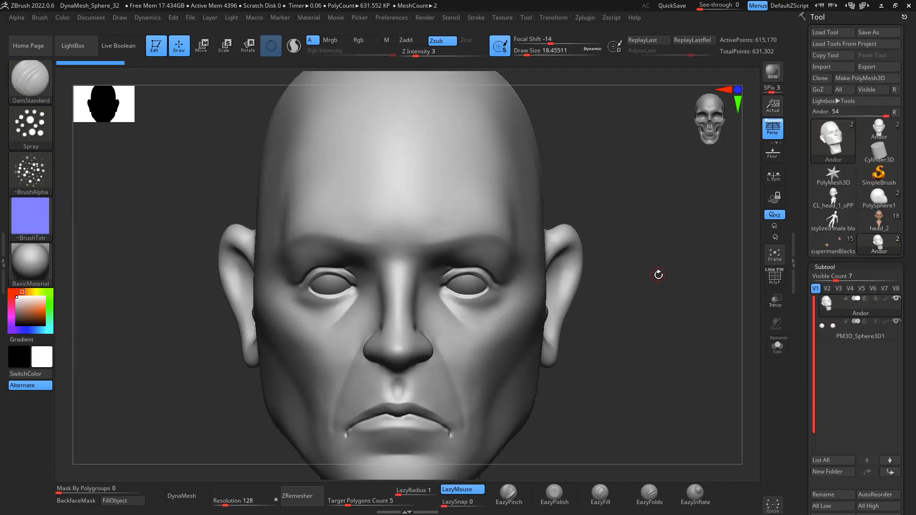
mouse_move(658, 275)
mouse_down()
mouse_move(656, 262)
mouse_move(668, 292)
mouse_up()
key(b)
key(m)
key(v)
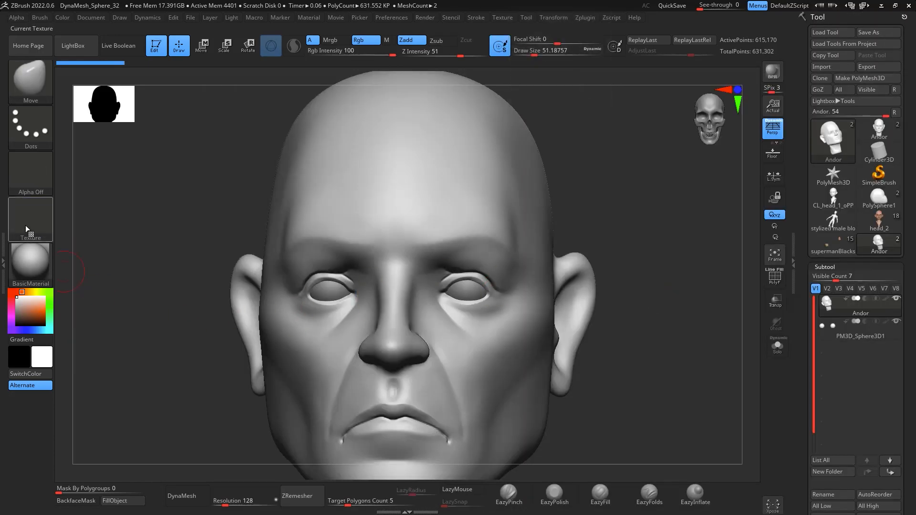
key(space)
mouse_move(631, 204)
alt+mouse_down()
mouse_move(647, 222)
mouse_move(664, 221)
mouse_move(640, 229)
mouse_move(626, 206)
alt+mouse_up()
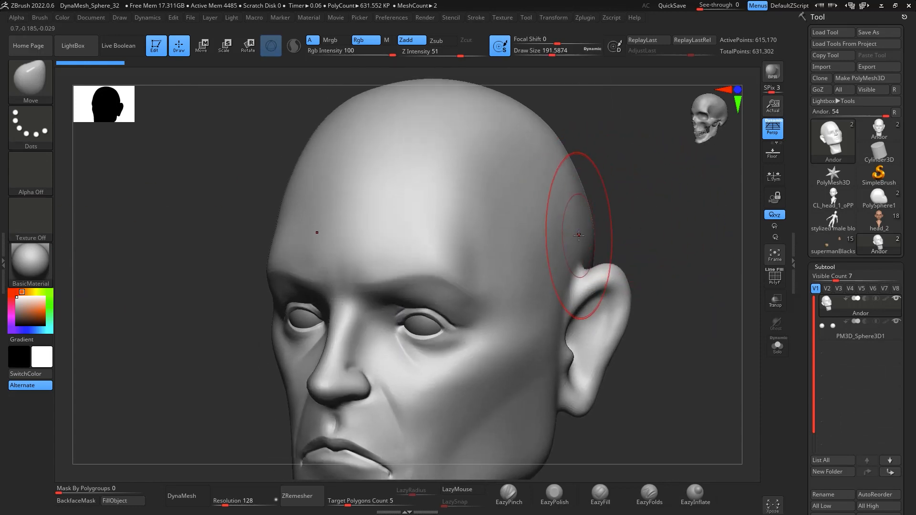
Step: Flatten the temple planes on the sides of the forehead with sPolish at draw size about 154
key(b)
key(s)
key(p)
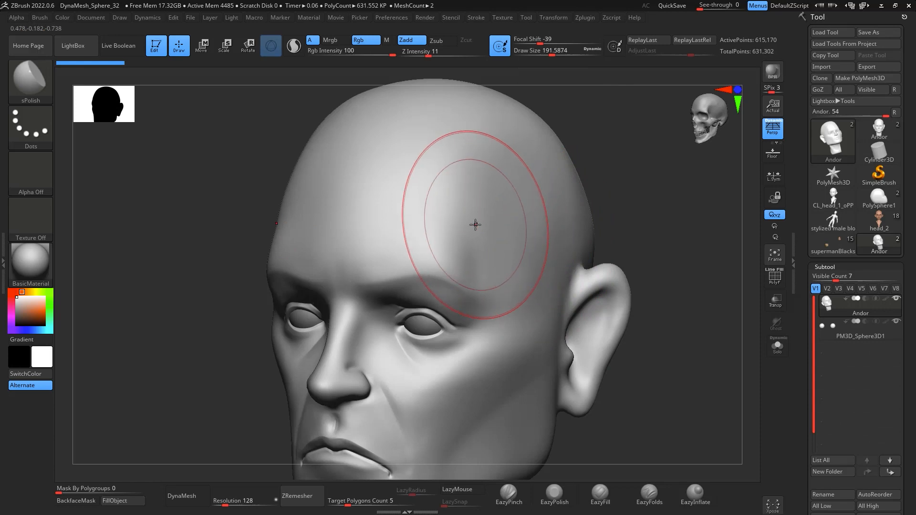
key(space)
mouse_move(480, 223)
mouse_down()
mouse_move(475, 243)
mouse_move(496, 265)
mouse_up()
drag(642, 231, 638, 211)
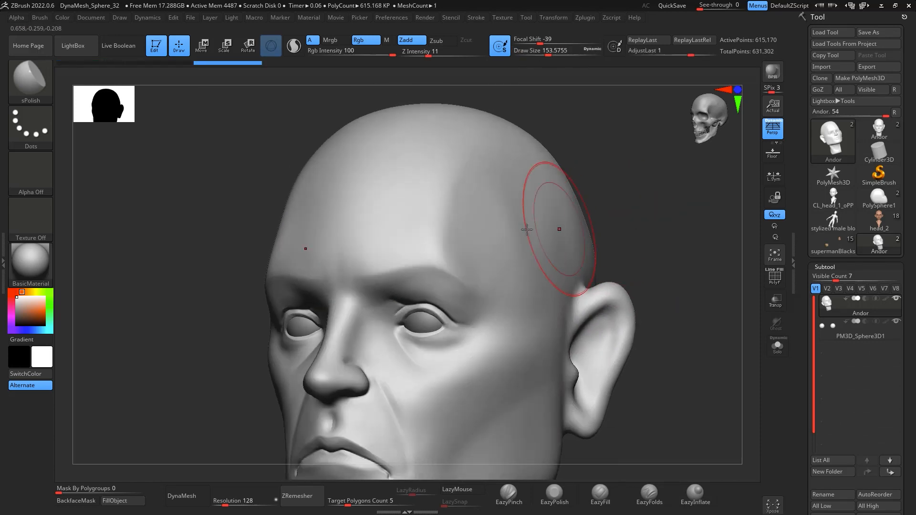
drag(513, 207, 519, 195)
drag(625, 208, 666, 208)
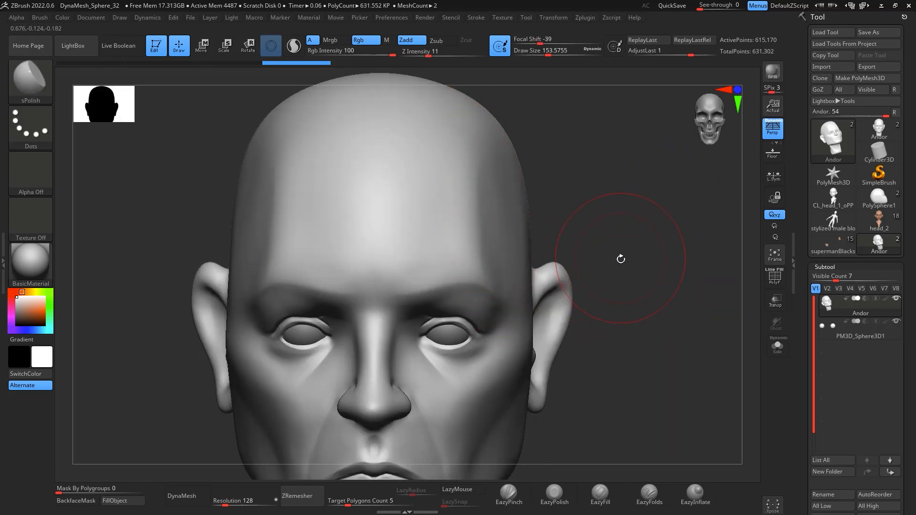
Step: Polish the temple edge above the outer brow with sPolish at draw size about 94
drag(571, 214, 536, 245)
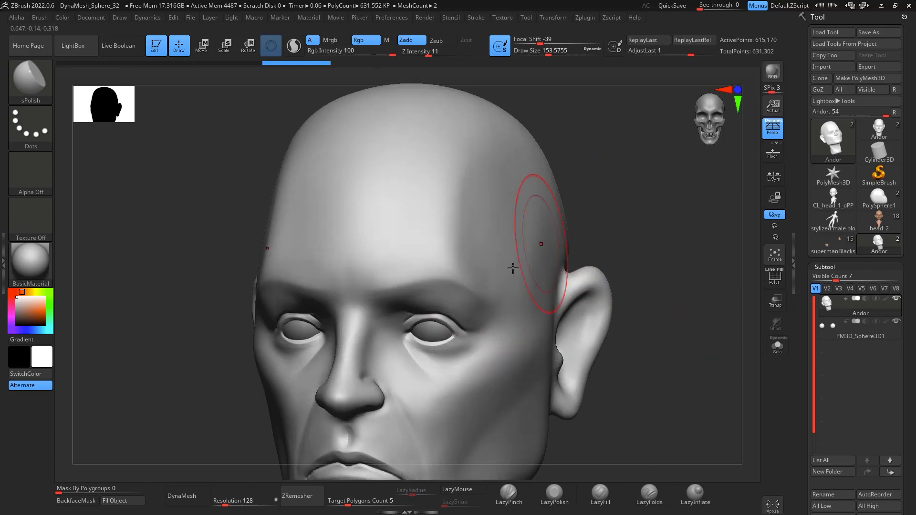
key(space)
drag(492, 268, 472, 266)
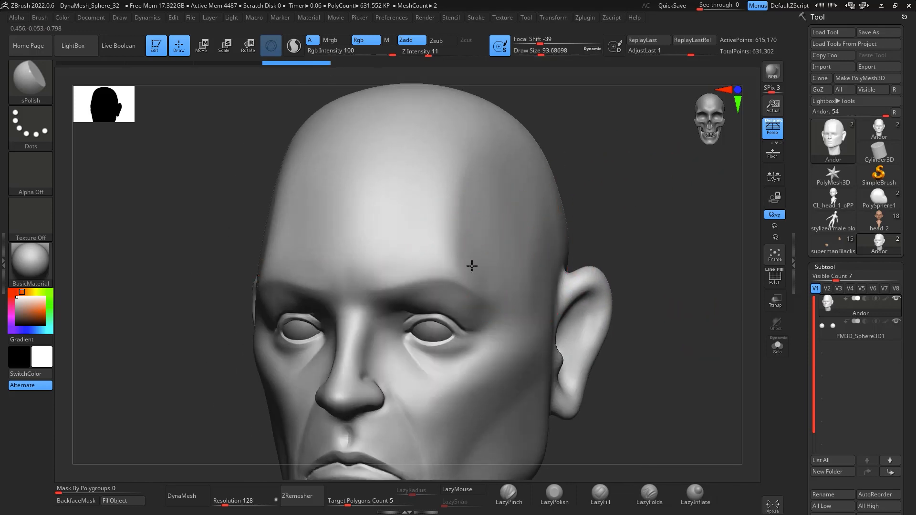
Step: Polish the cheek planes, cheekbones and area below the eyes with sPolish at draw size about 74
alt+drag(586, 218, 607, 103)
key(space)
mouse_move(466, 343)
mouse_down()
mouse_move(457, 342)
mouse_move(464, 324)
mouse_up()
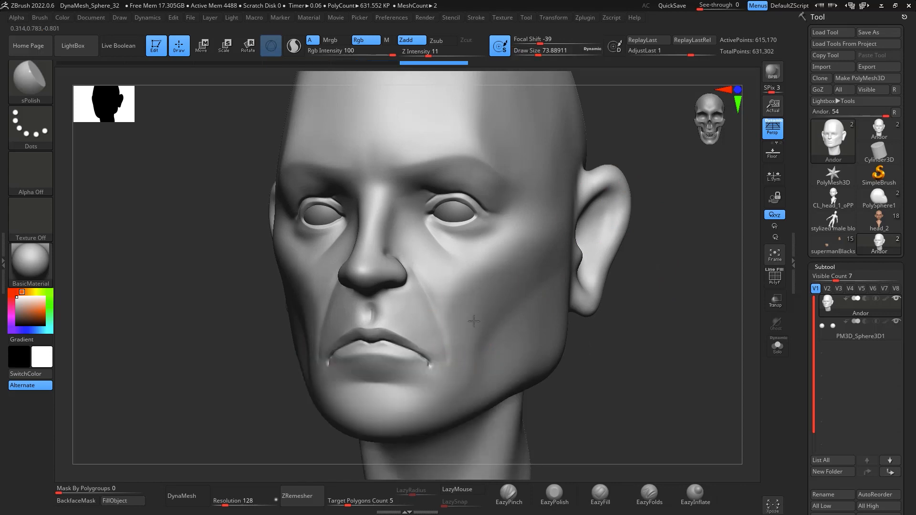
drag(474, 321, 488, 273)
shift+drag(632, 295, 684, 307)
drag(465, 381, 491, 291)
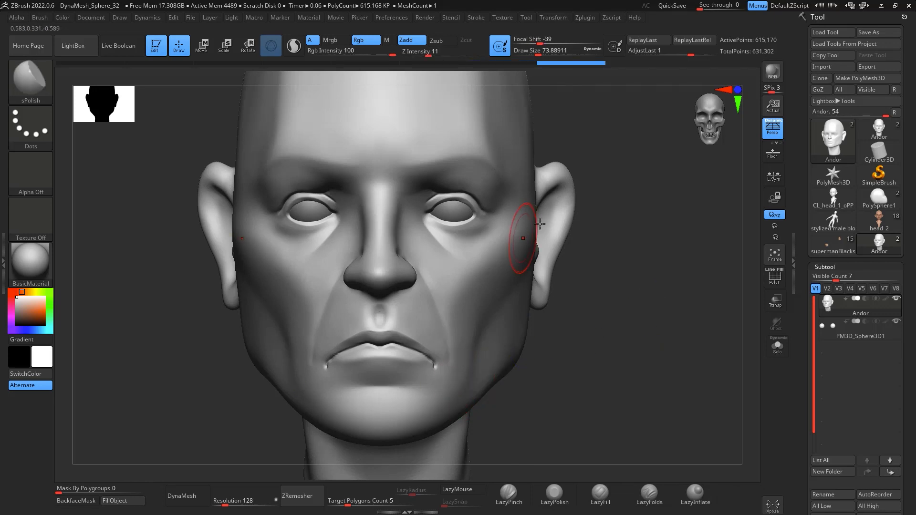
mouse_move(619, 274)
alt+mouse_down()
mouse_move(620, 250)
mouse_move(661, 379)
alt+mouse_up()
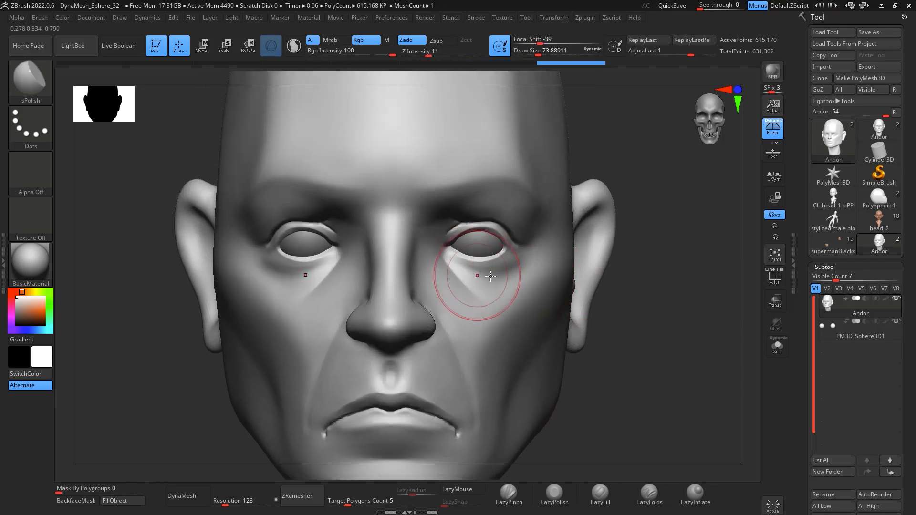
drag(490, 276, 509, 284)
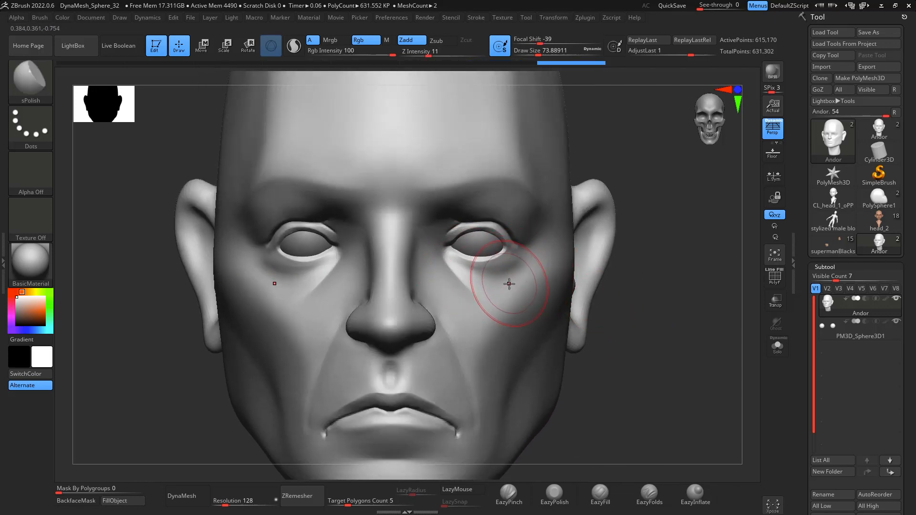
Step: Define the crease below the lower eyelids with EazyPinch at draw size about 33, redoing the stroke and smoothing it
click(509, 493)
key(space)
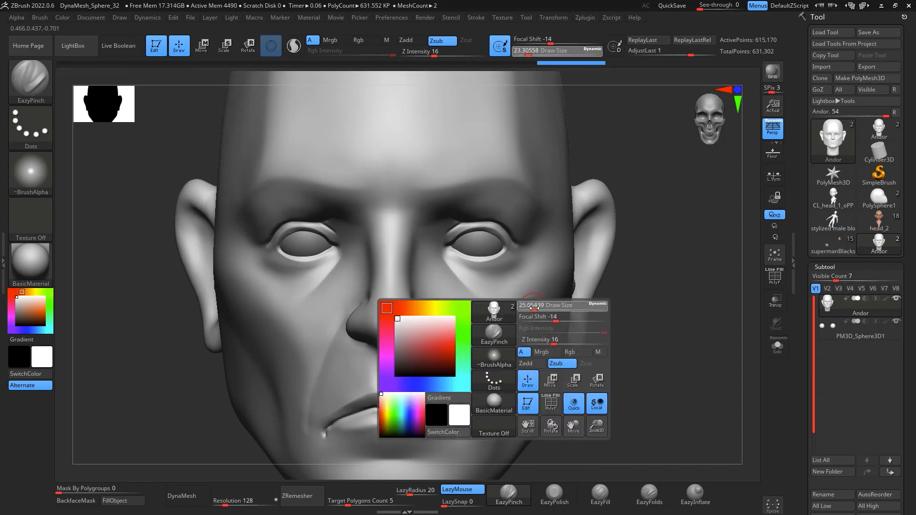
drag(535, 308, 541, 308)
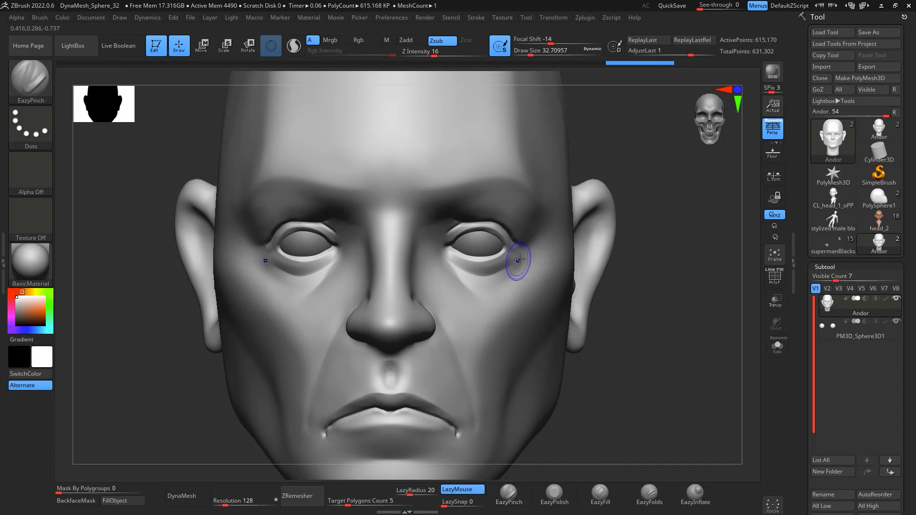
shift+drag(490, 276, 505, 276)
key(ctrl+z)
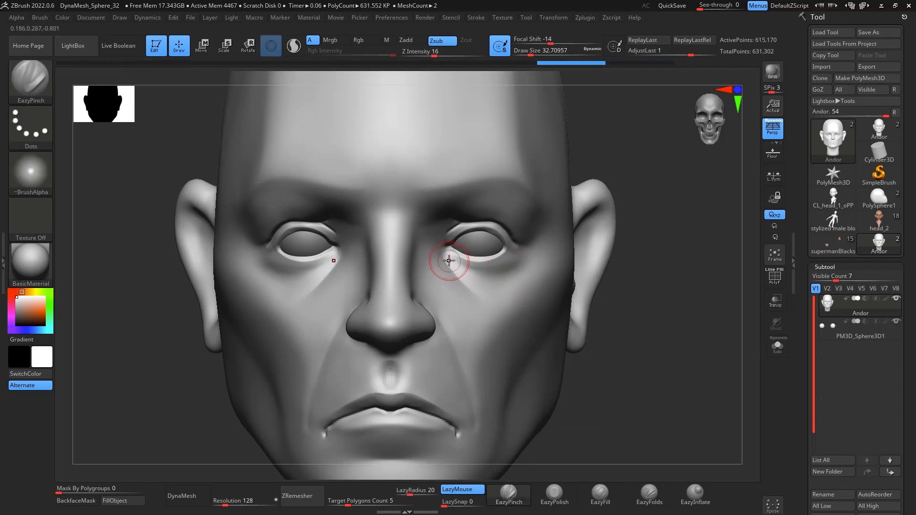
mouse_move(447, 259)
mouse_down()
mouse_move(459, 268)
mouse_move(518, 261)
mouse_up()
key(shift)
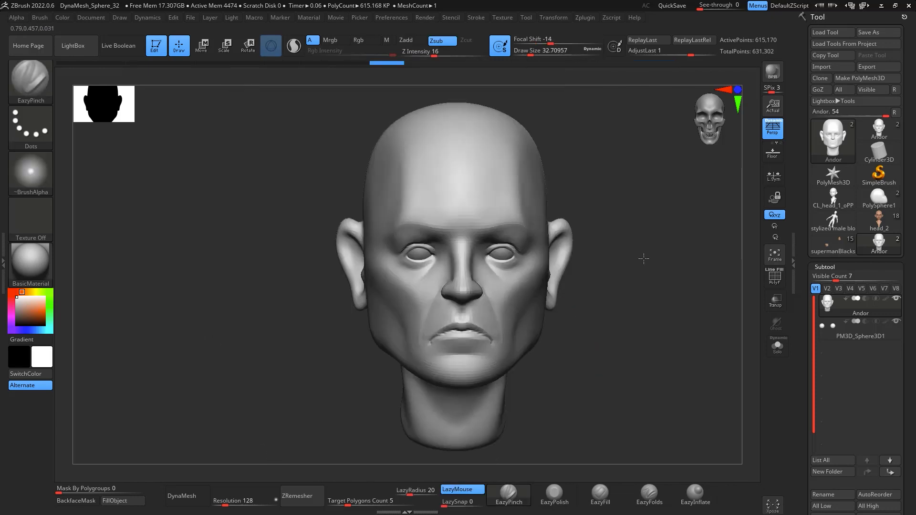
Step: Polish the planes of the middle and upper forehead with EazyPolish at draw size about 65
mouse_move(642, 260)
ctrl+right_down()
mouse_move(612, 266)
mouse_move(638, 337)
mouse_move(675, 334)
mouse_move(687, 344)
mouse_move(605, 343)
mouse_move(650, 341)
mouse_move(628, 273)
ctrl+right_up()
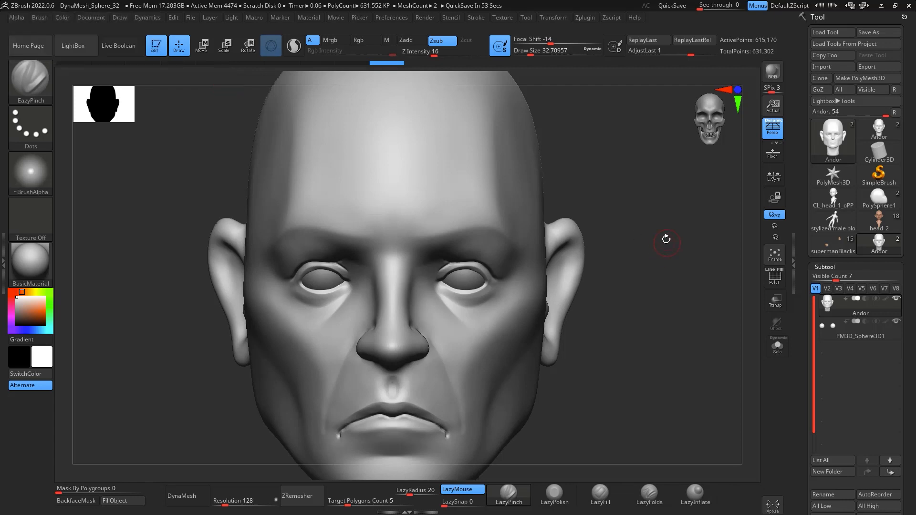
mouse_move(666, 239)
mouse_down()
mouse_move(704, 255)
mouse_move(682, 260)
mouse_up()
click(556, 496)
key(space)
mouse_move(460, 204)
mouse_down()
mouse_move(461, 189)
mouse_move(436, 163)
mouse_move(464, 160)
mouse_move(439, 168)
mouse_move(426, 156)
mouse_up()
key(space)
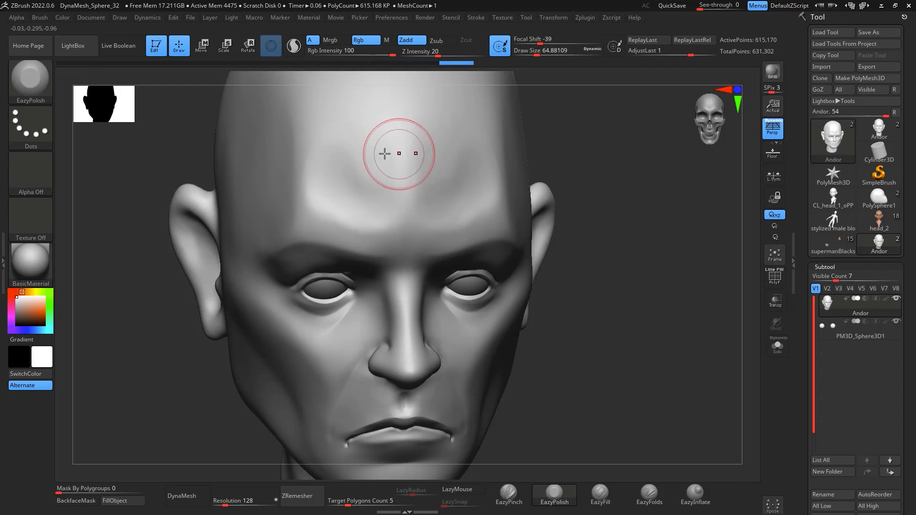
drag(345, 145, 316, 156)
drag(370, 163, 343, 182)
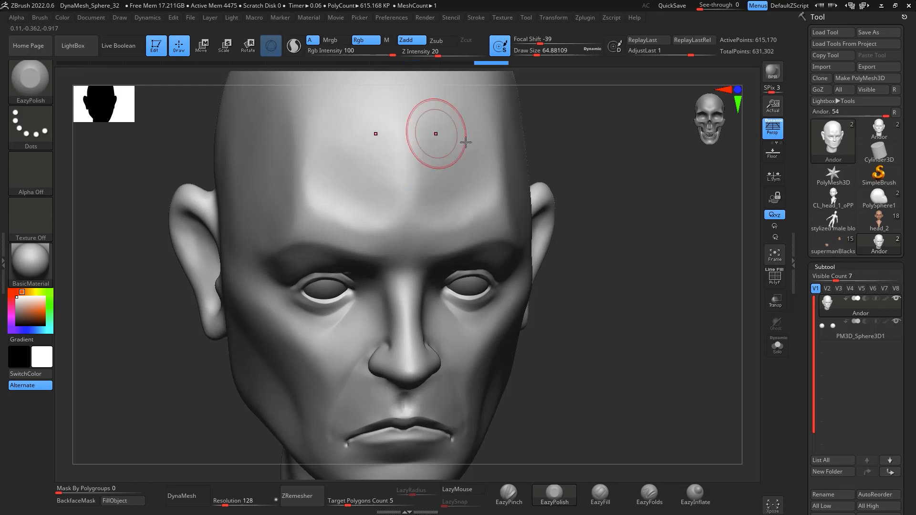
drag(466, 142, 451, 134)
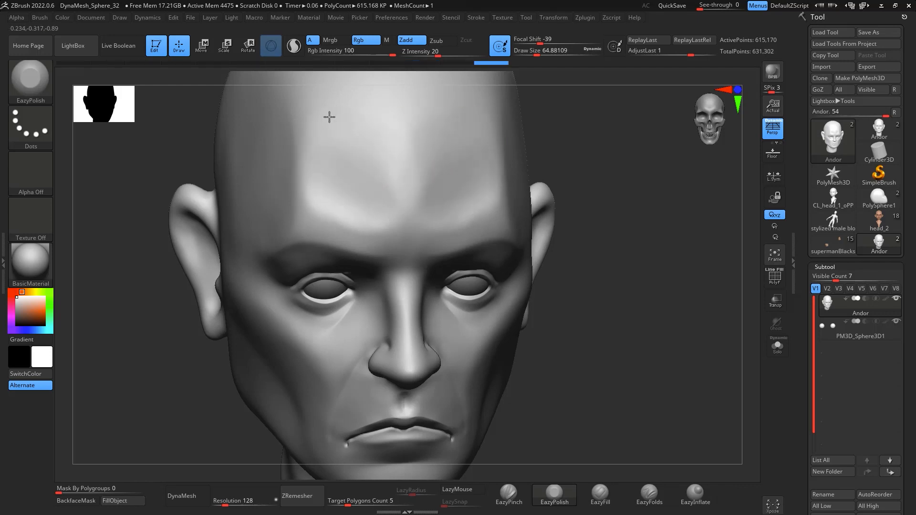
drag(454, 172, 456, 171)
Step: Polish the forehead surface above the brows and smooth the transitions between its planes
mouse_move(615, 192)
mouse_down()
mouse_move(672, 198)
mouse_move(638, 231)
mouse_move(498, 201)
mouse_move(488, 218)
mouse_up()
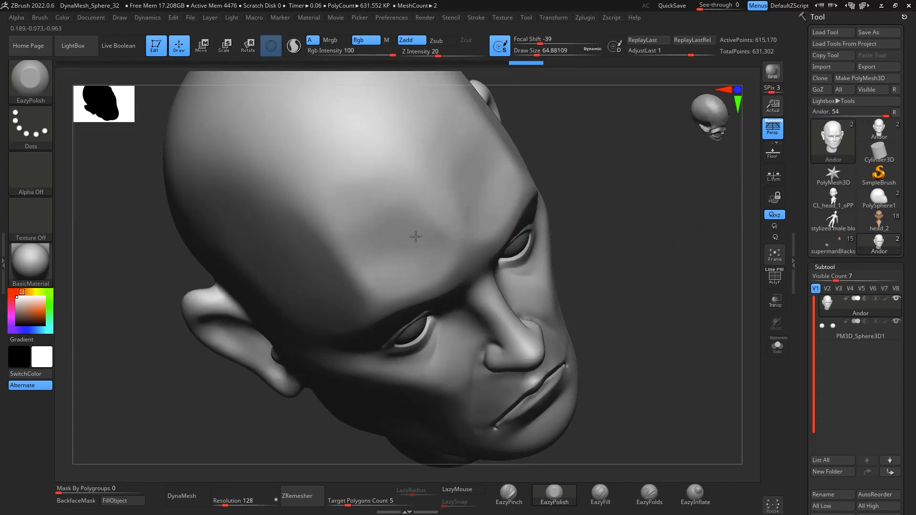
drag(416, 237, 400, 187)
shift+drag(400, 186, 363, 215)
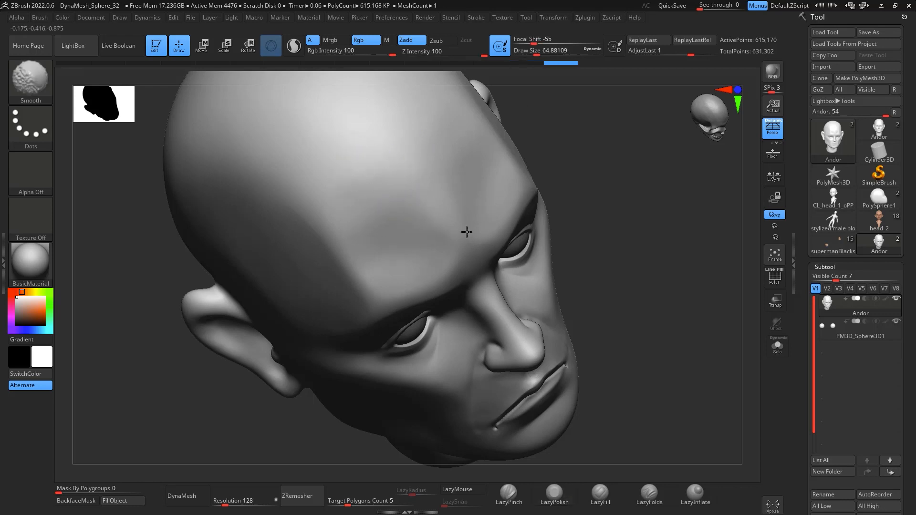
shift+drag(455, 256, 406, 280)
Step: Polish the center of the forehead with EazyPolish at draw size about 90 and smooth it
mouse_move(619, 167)
mouse_down()
mouse_move(639, 169)
mouse_move(595, 250)
mouse_move(566, 220)
mouse_up()
key(s)
drag(422, 259, 418, 202)
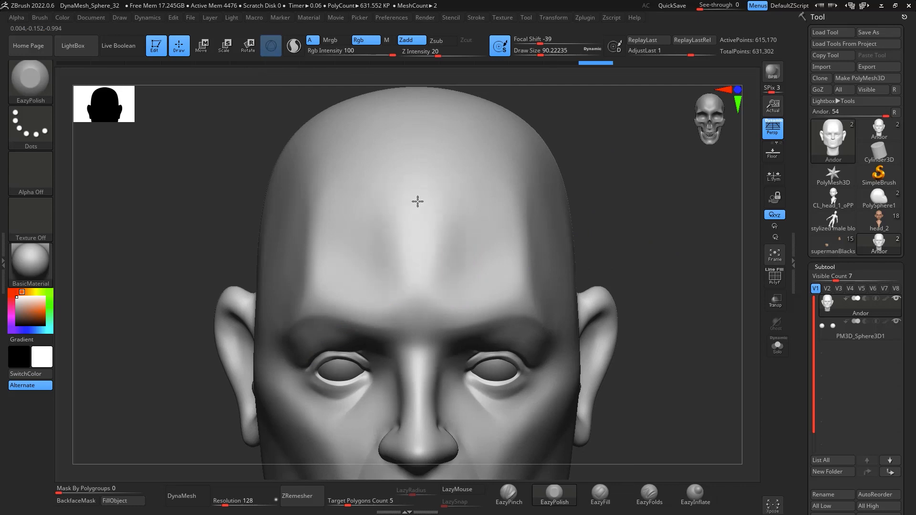
drag(397, 266, 430, 258)
mouse_move(439, 217)
shift+mouse_down()
mouse_move(425, 262)
mouse_move(432, 256)
shift+mouse_up()
Step: Pinch a crease above each eyebrow with EazyPinch at draw size about 33, redoing the stroke and softening it with smoothing
mouse_move(625, 238)
mouse_down()
mouse_move(712, 250)
mouse_move(695, 234)
mouse_move(697, 268)
mouse_move(700, 235)
mouse_move(697, 251)
mouse_up()
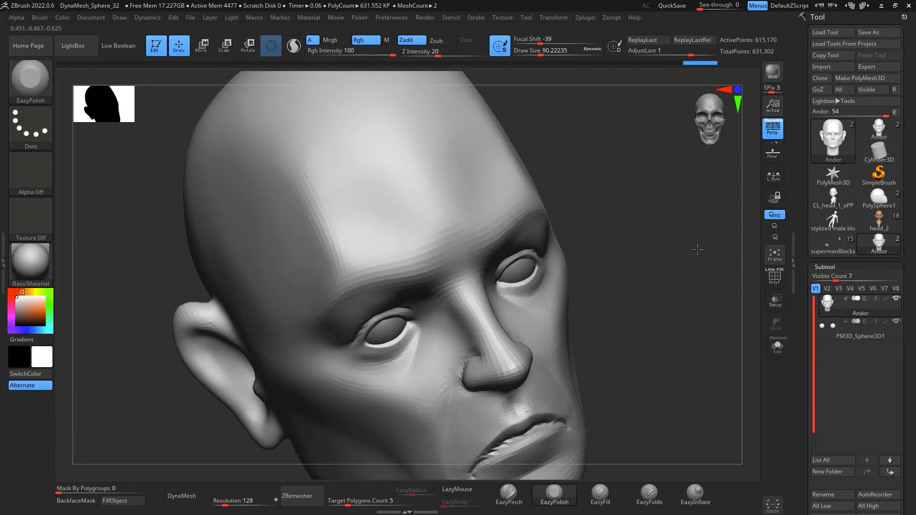
click(511, 494)
drag(677, 257, 677, 258)
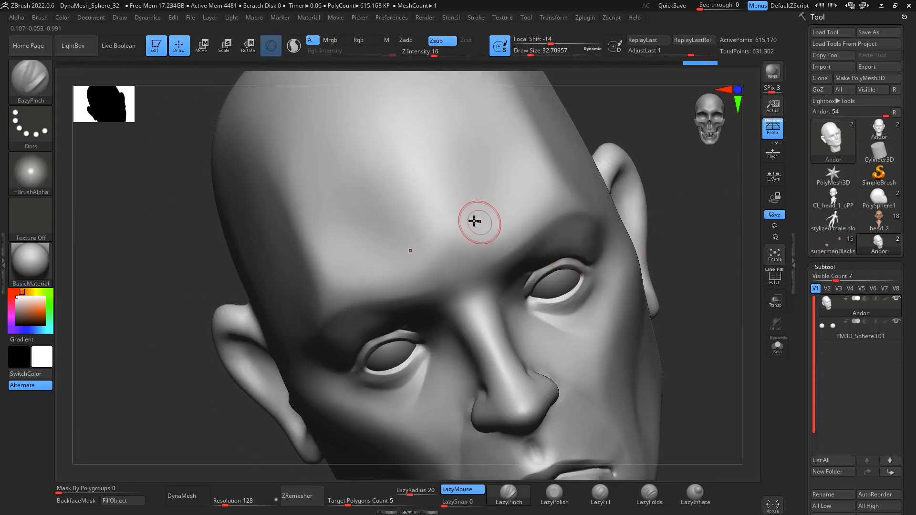
key(ctrl)
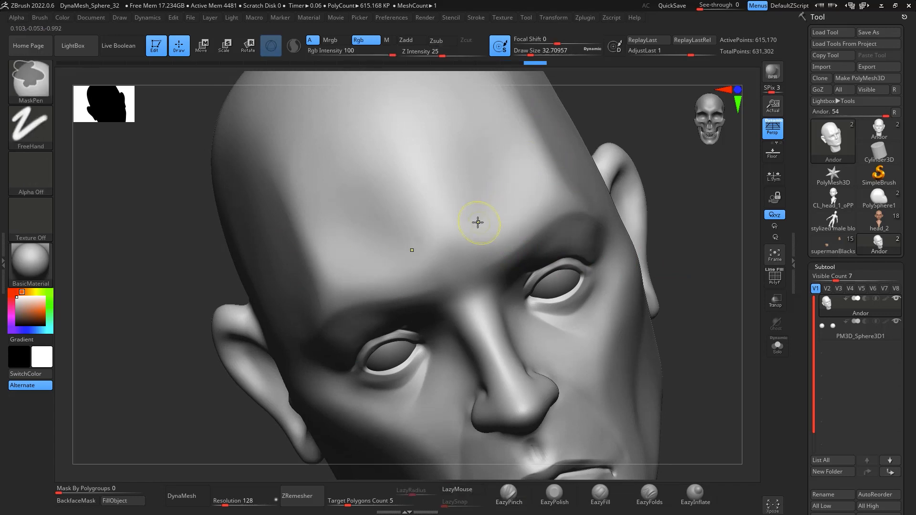
drag(538, 192, 542, 190)
key(ctrl+z)
mouse_move(461, 210)
mouse_down()
mouse_move(534, 196)
mouse_move(568, 164)
mouse_up()
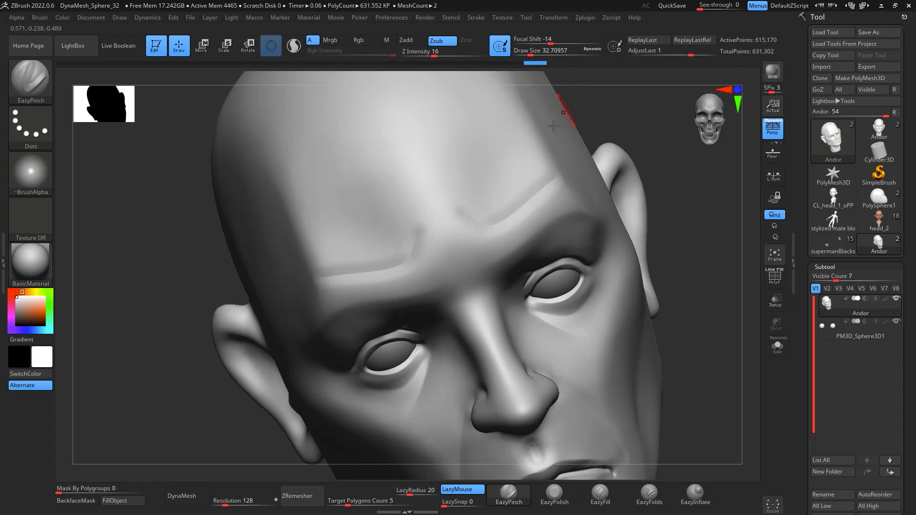
key(shift)
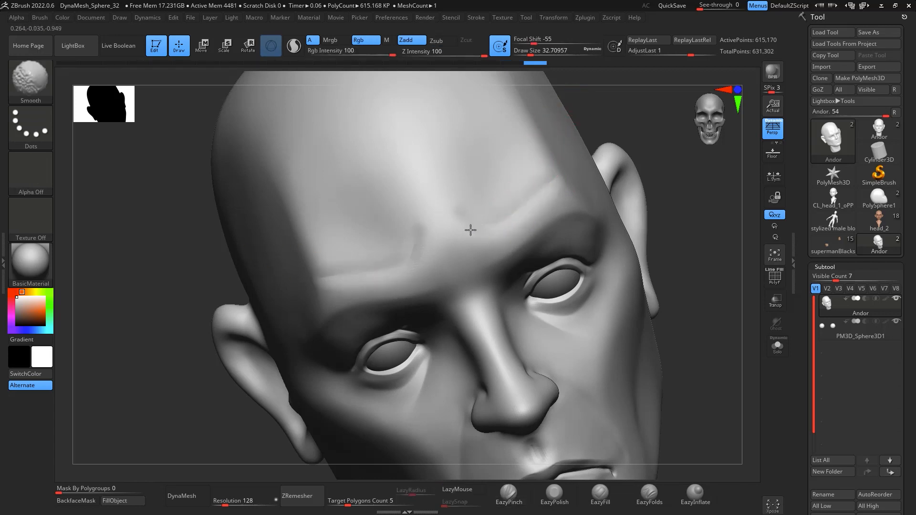
shift+drag(543, 172, 564, 154)
Step: Redefine the creases running above the inner and outer brows with EazyPinch, undoing the first stroke and smoothing the result
shift+drag(699, 229, 687, 222)
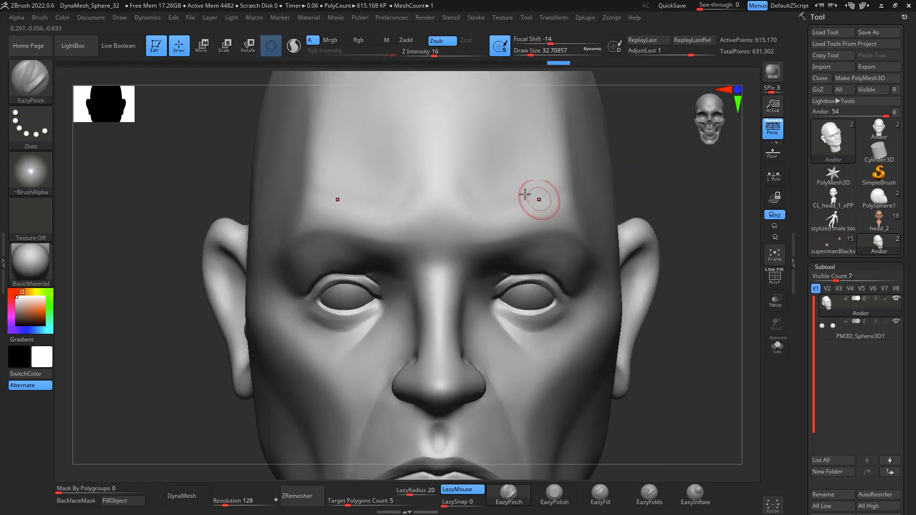
mouse_move(473, 190)
mouse_down()
mouse_move(462, 175)
mouse_move(493, 223)
mouse_up()
key(ctrl+z)
drag(625, 201, 674, 229)
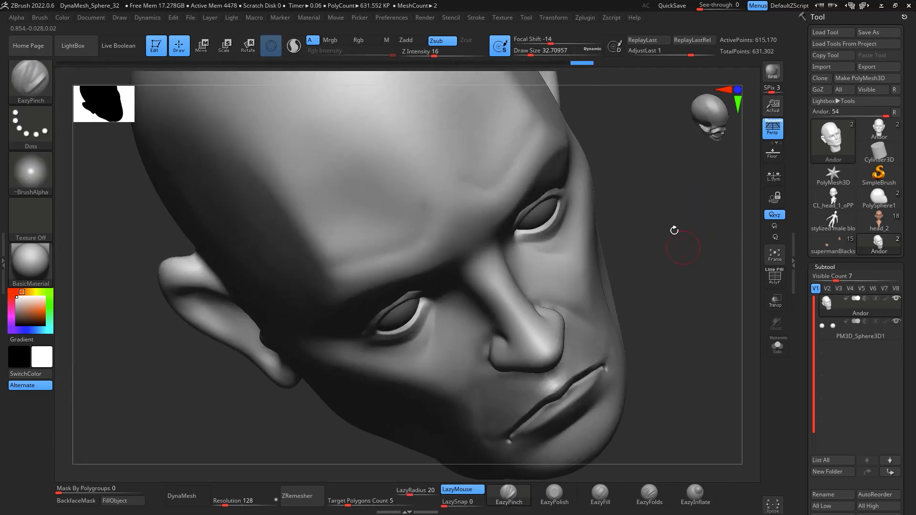
drag(538, 119, 500, 170)
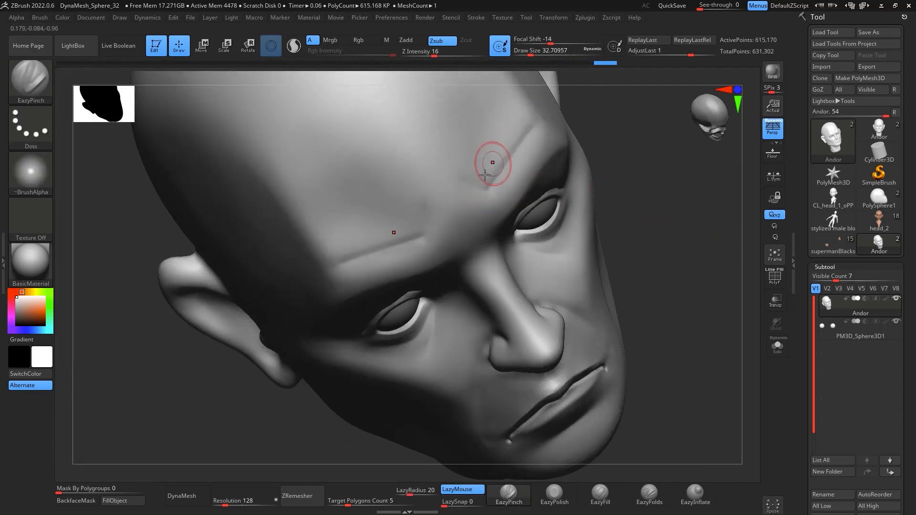
key(shift)
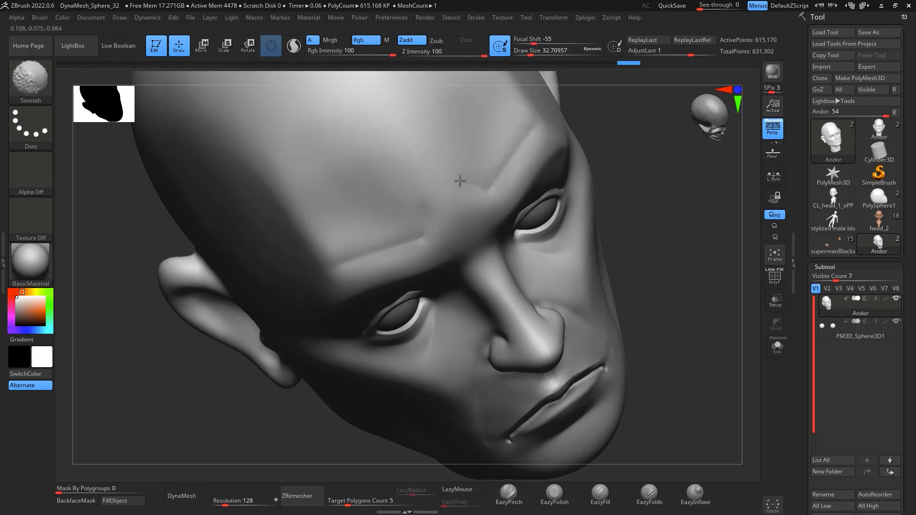
shift+drag(640, 123, 681, 212)
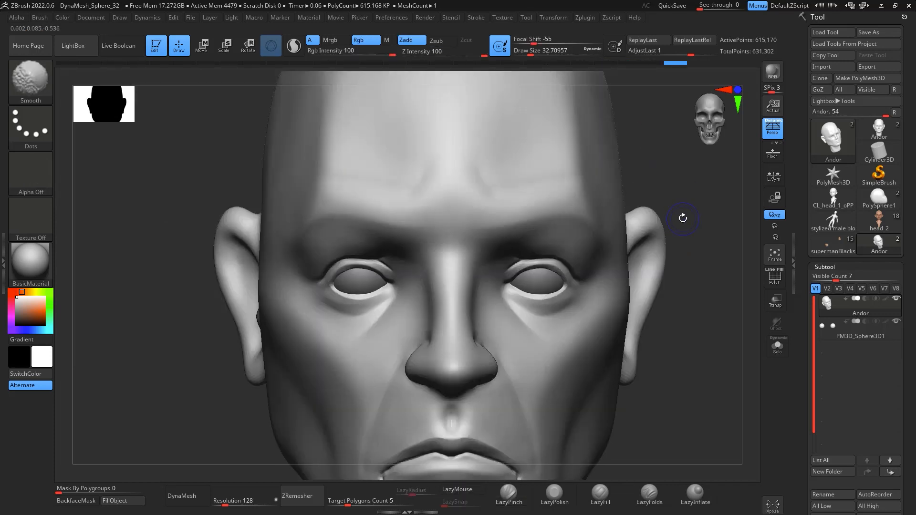
shift+drag(459, 203, 470, 196)
Step: Pinch a horizontal crease across the nose root and, at draw size about 16, a vertical frown line between the brows
mouse_move(674, 170)
alt+mouse_down()
mouse_move(689, 189)
mouse_move(654, 176)
alt+mouse_up()
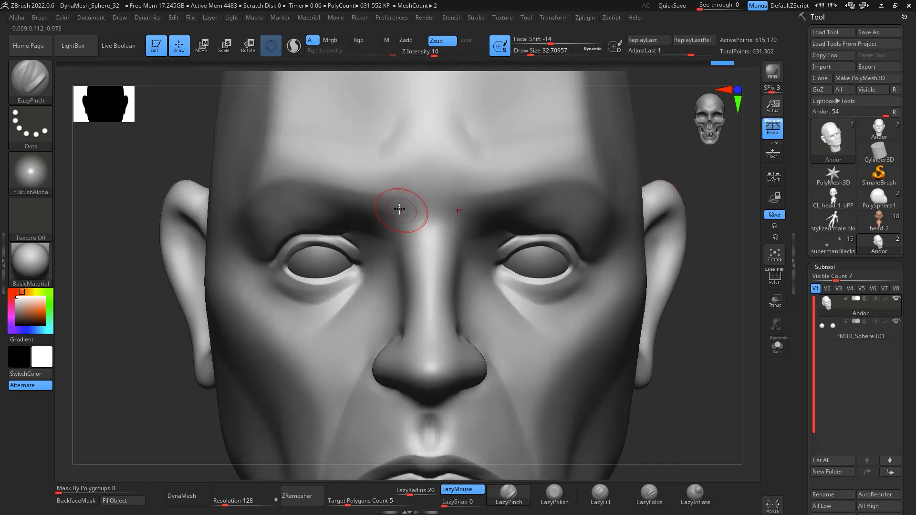
mouse_move(400, 209)
mouse_down()
mouse_move(465, 208)
mouse_move(415, 217)
mouse_move(439, 208)
mouse_up()
key(space)
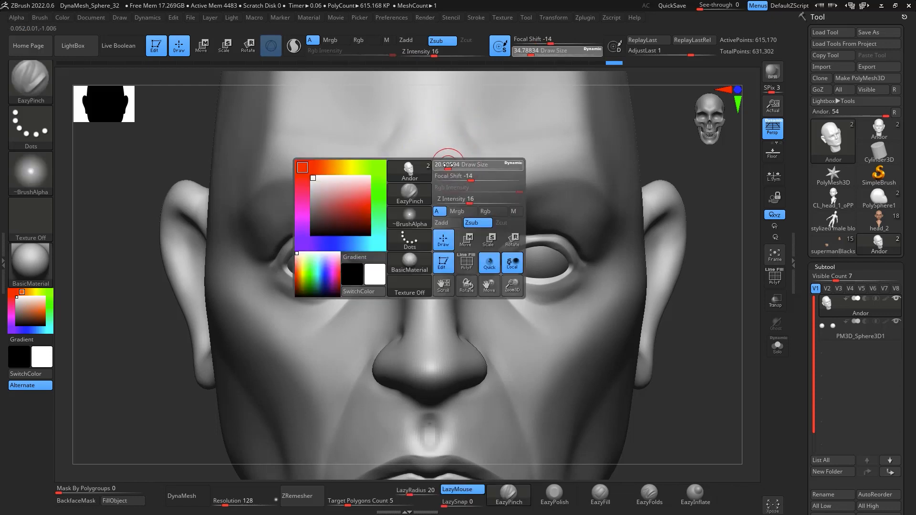
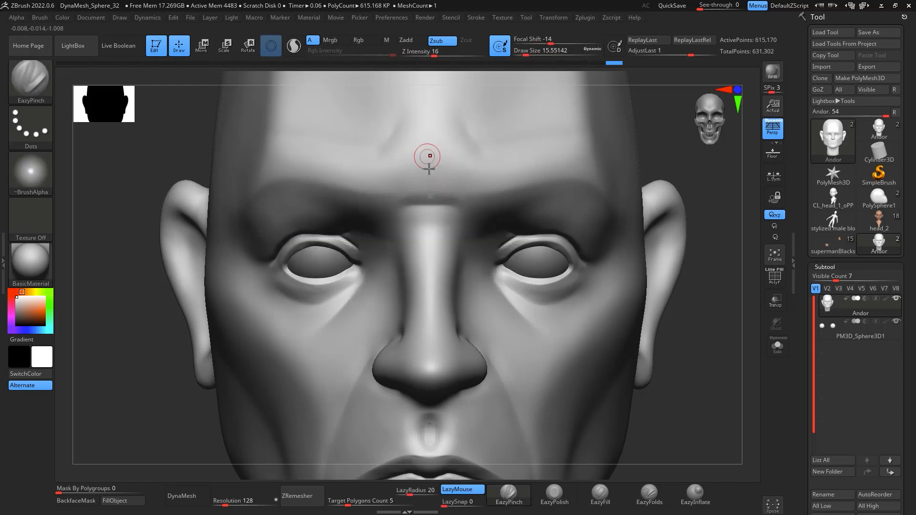
drag(432, 198, 432, 123)
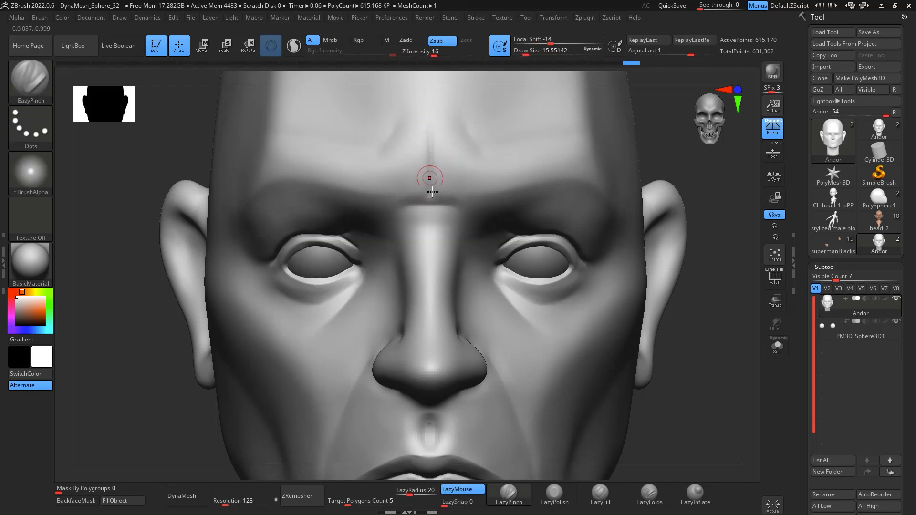
drag(430, 190, 433, 106)
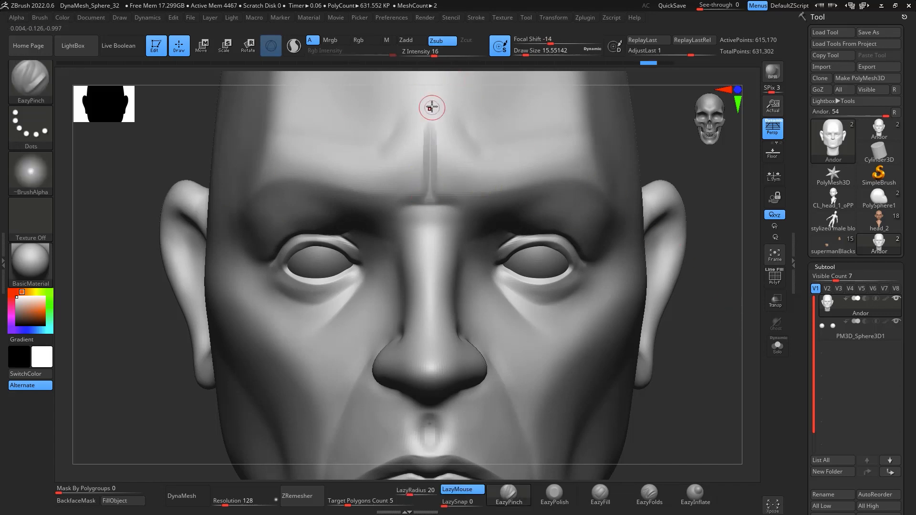
Step: Add curved frown lines beside the central one, running down to the inner brows, with EazyPinch and smooth their lower ends
drag(719, 280, 675, 241)
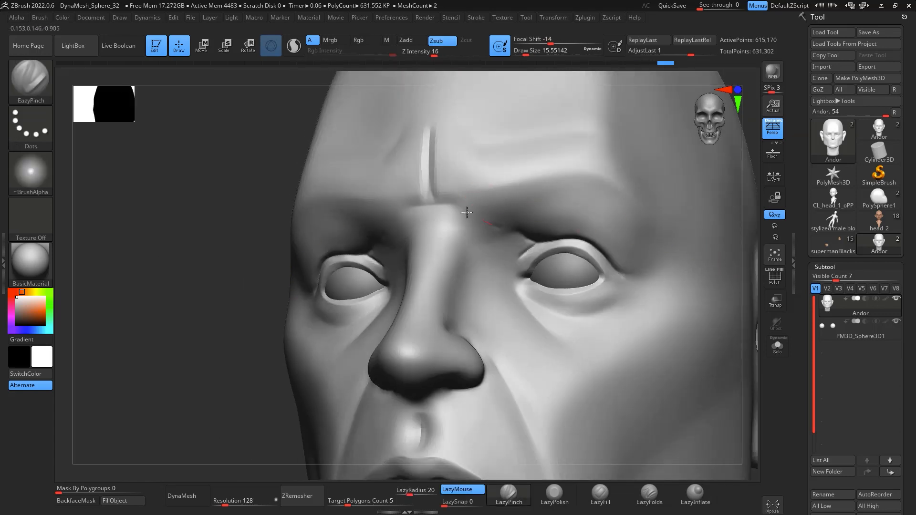
mouse_move(449, 145)
mouse_down()
mouse_move(451, 200)
mouse_move(486, 221)
mouse_up()
key(shift)
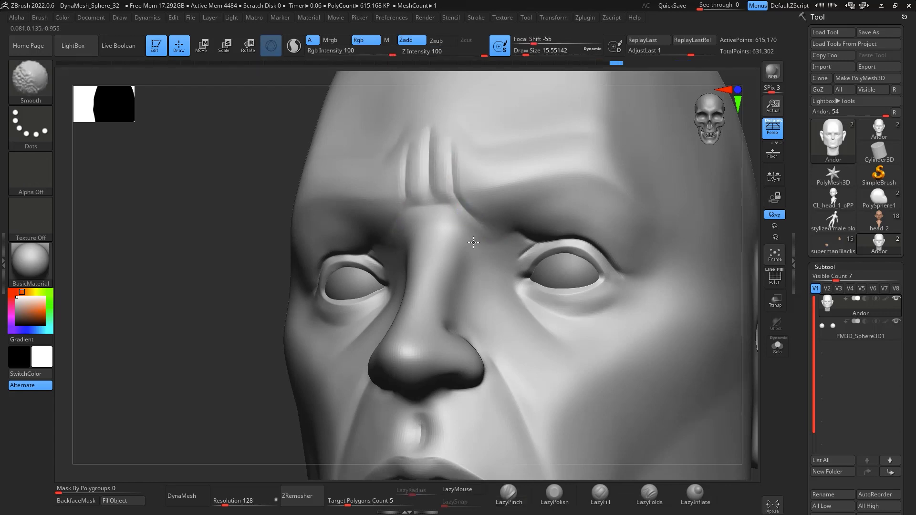
mouse_move(473, 243)
shift+mouse_down()
mouse_move(477, 225)
mouse_move(486, 234)
mouse_move(483, 211)
shift+mouse_up()
key(shift)
mouse_move(748, 377)
shift+mouse_down()
mouse_move(756, 380)
mouse_move(715, 301)
shift+mouse_up()
mouse_move(665, 276)
alt+mouse_down()
mouse_move(693, 229)
mouse_move(660, 243)
mouse_move(686, 224)
mouse_move(719, 251)
mouse_move(672, 255)
mouse_move(687, 300)
mouse_move(708, 265)
mouse_move(645, 208)
alt+mouse_up()
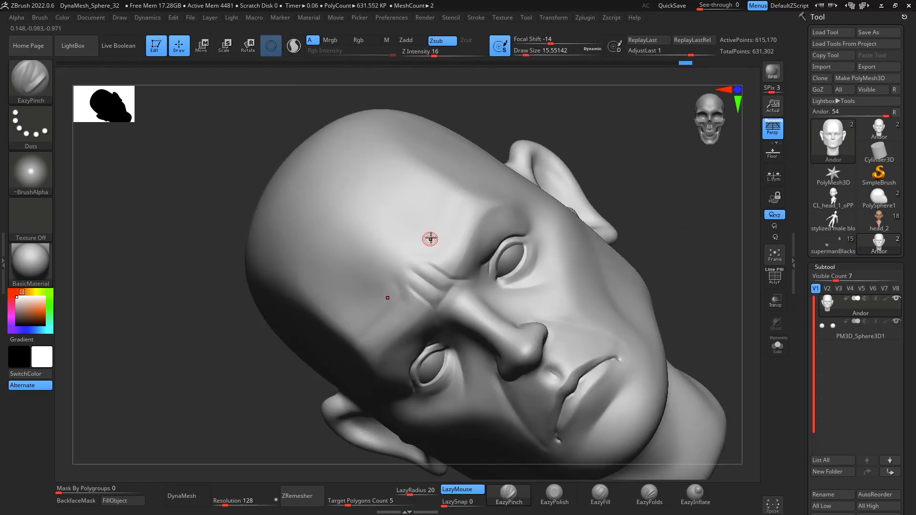
Step: Try pinching a sharper crease above each brow and filling it with EazyFill at draw size about 37, and undo both
drag(448, 190, 448, 192)
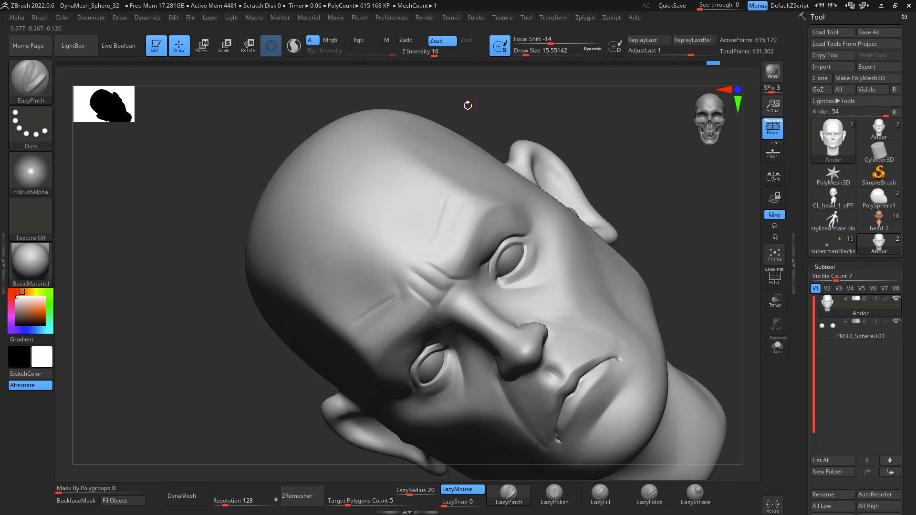
click(600, 494)
key(space)
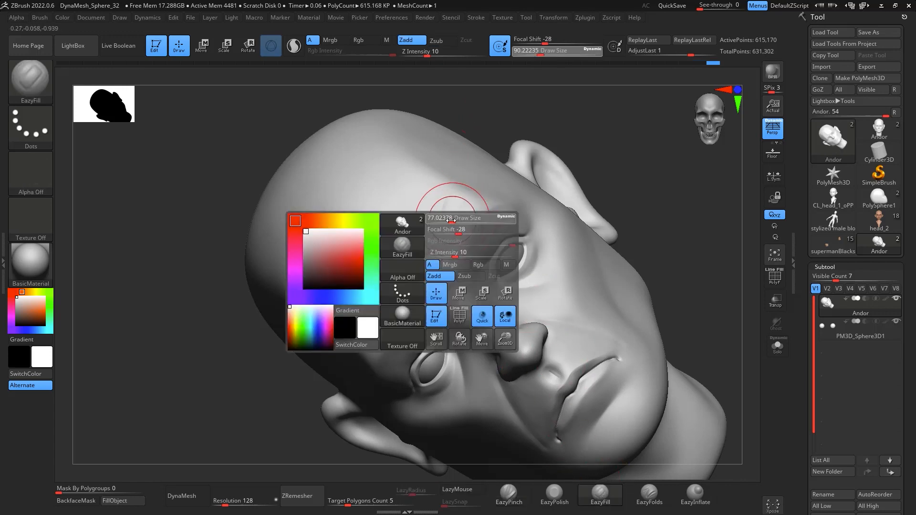
alt+drag(568, 142, 574, 186)
mouse_move(442, 229)
mouse_down()
mouse_move(452, 219)
mouse_move(450, 162)
mouse_move(444, 239)
mouse_move(464, 133)
mouse_up()
key(ctrl)
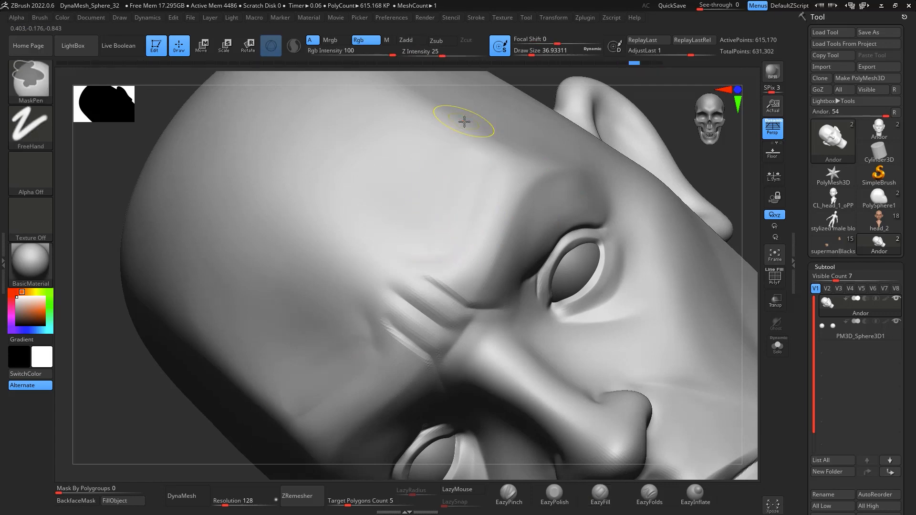
drag(707, 162, 713, 173)
key(ctrl+z)
key(ctrl+z)
key(ctrl+z)
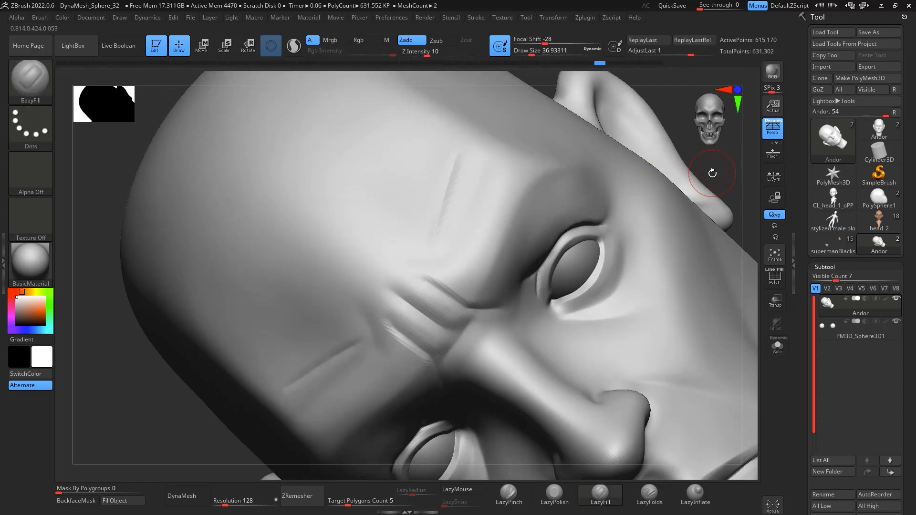
key(ctrl)
key(ctrl+z)
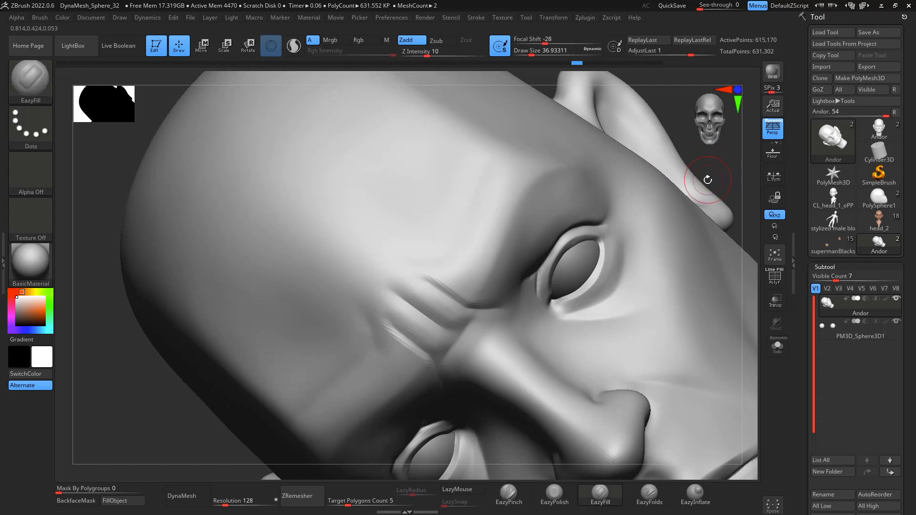
Step: Build up the folds above the brows with ClayBuildup at draw size about 39, undoing and redoing the strokes
key(b)
key(c)
key(b)
key(space)
drag(449, 206, 469, 162)
drag(448, 209, 470, 161)
drag(442, 229, 476, 151)
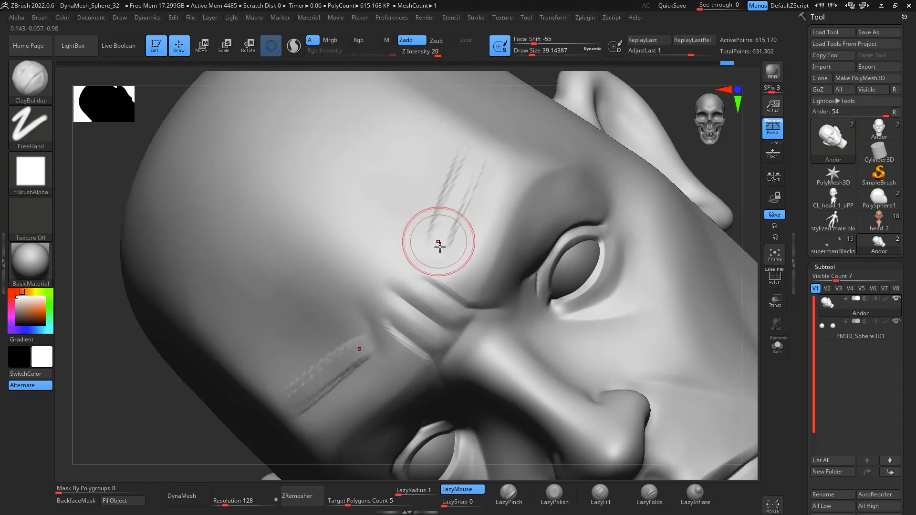
key(ctrl+z)
key(ctrl+z)
mouse_move(441, 227)
mouse_down()
mouse_move(456, 166)
mouse_move(460, 202)
mouse_move(486, 149)
mouse_up()
Step: Sharpen the forehead crease above each brow fold with EazyPinch at draw size about 16, redoing the stroke and smoothing it
click(509, 494)
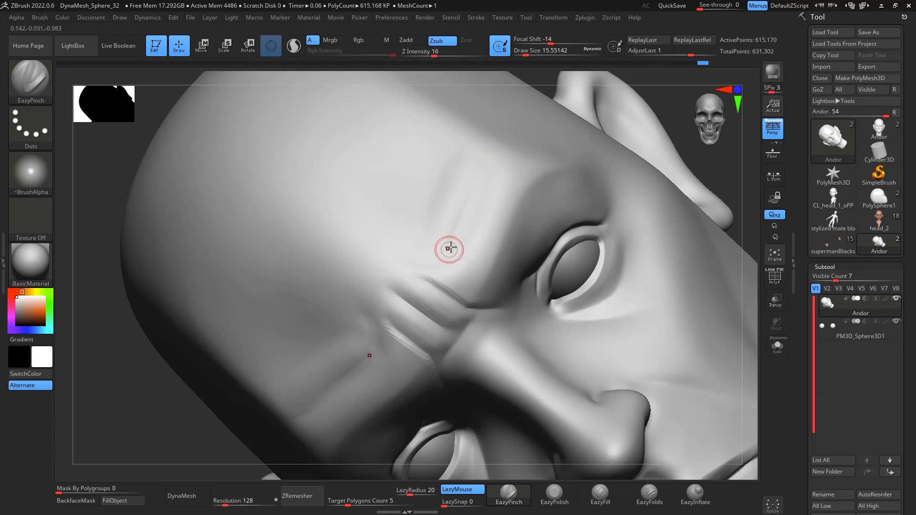
key(ctrl+z)
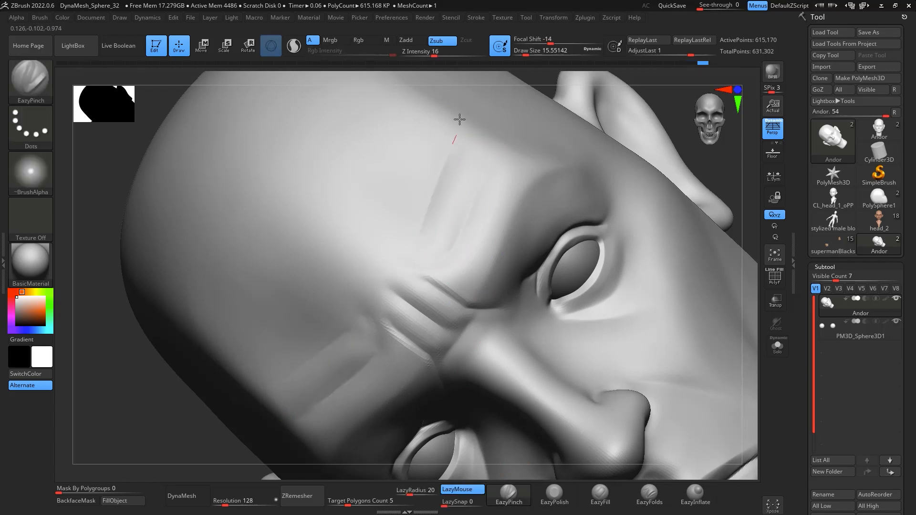
key(shift)
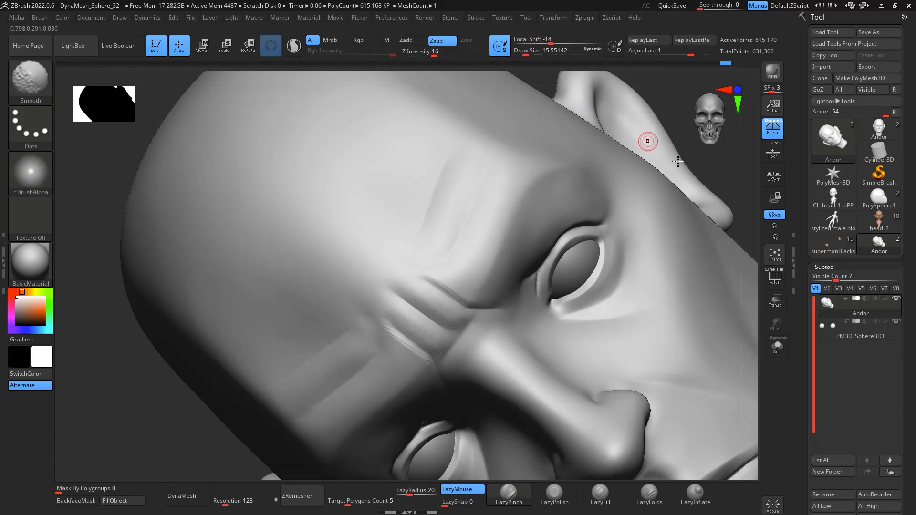
shift+drag(749, 224, 668, 229)
shift+drag(629, 312, 676, 272)
alt+drag(641, 174, 579, 186)
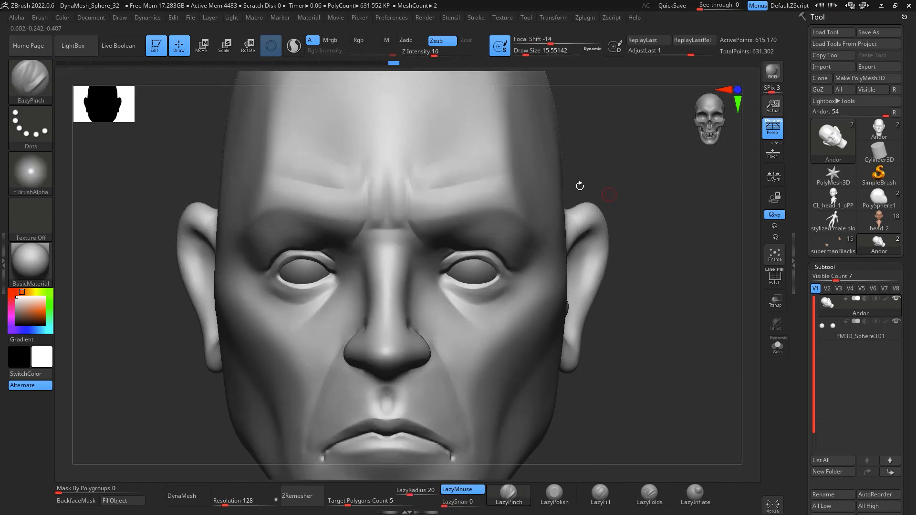
Step: Smooth the forehead beside the frown lines and polish the fold above each brow with EazyPolish at draw size about 37
mouse_move(462, 180)
shift+mouse_down()
mouse_move(441, 170)
mouse_move(494, 136)
shift+mouse_up()
alt+drag(652, 215, 593, 373)
click(554, 494)
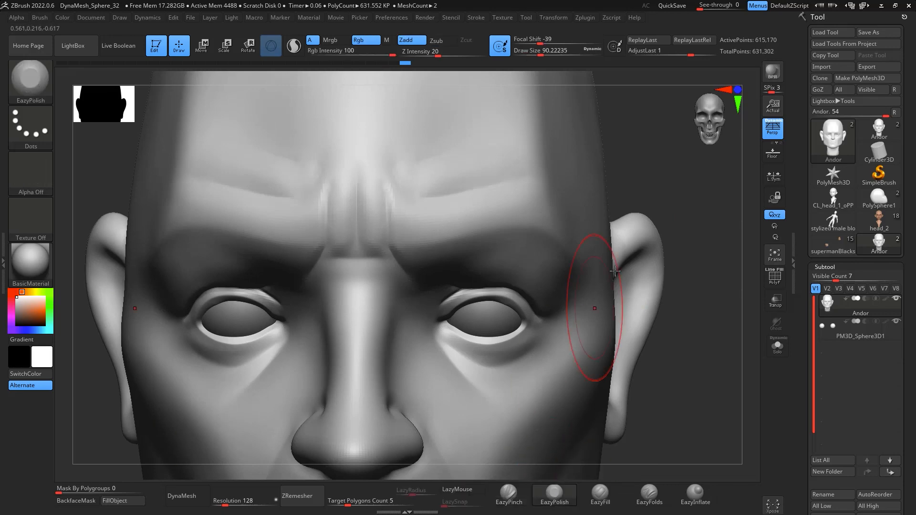
mouse_move(669, 226)
mouse_down()
mouse_move(674, 261)
mouse_move(683, 207)
mouse_move(682, 215)
mouse_up()
key(space)
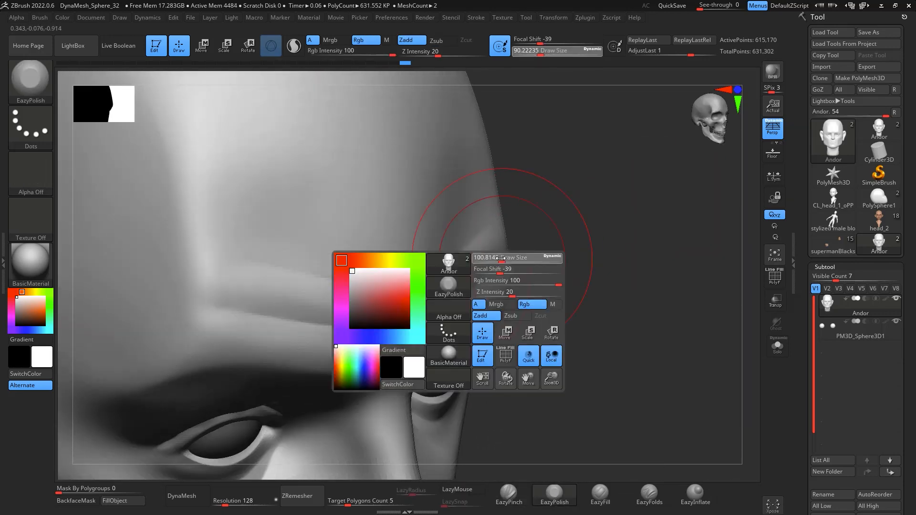
drag(490, 259, 492, 259)
drag(597, 175, 572, 209)
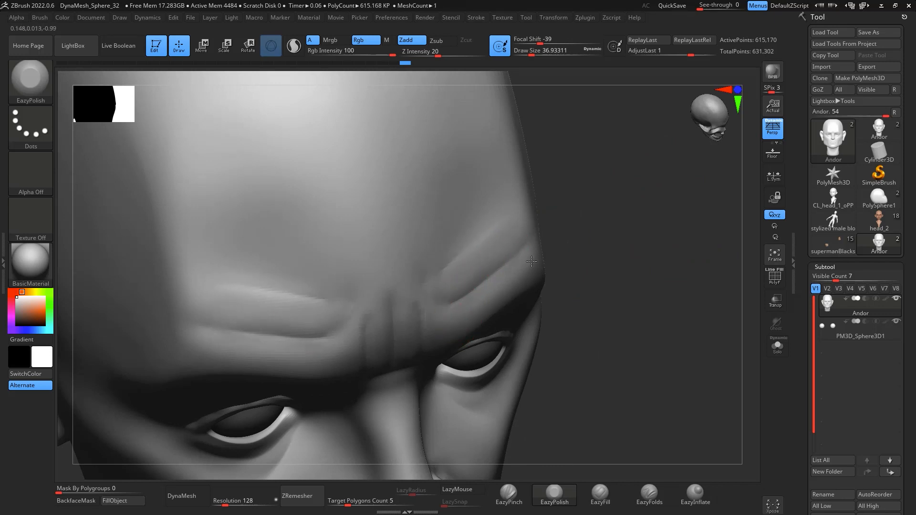
drag(512, 271, 469, 261)
drag(619, 187, 581, 203)
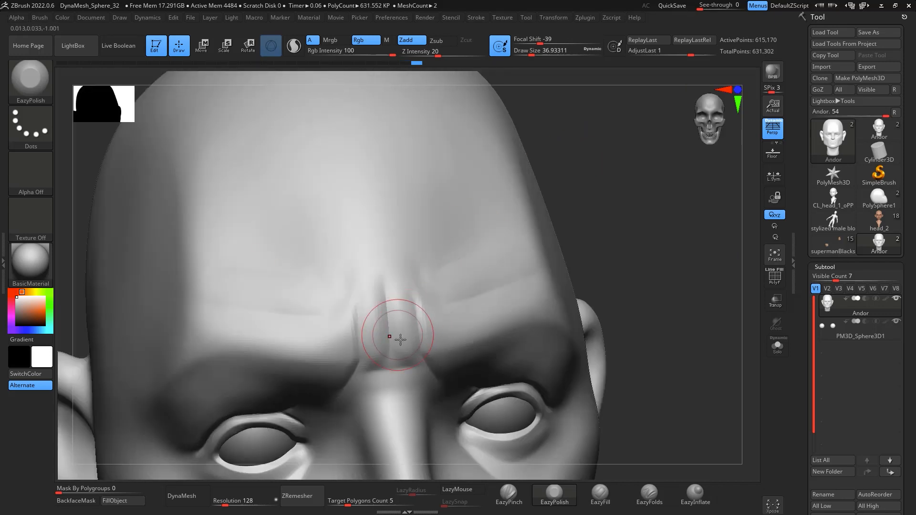
shift+drag(675, 324, 694, 351)
key(f)
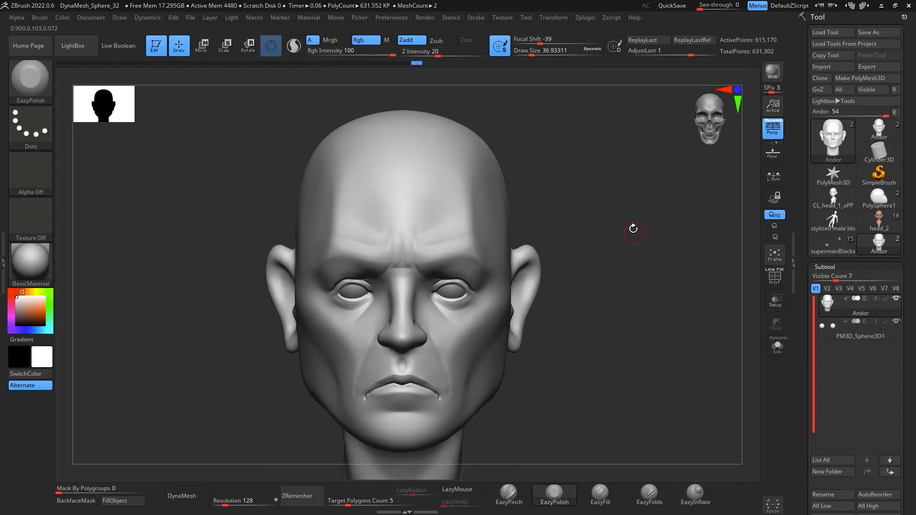
Step: Pinch the lower crease of each nostril wing with EazyPinch at draw size about 20, undoing and redoing the stroke
mouse_move(618, 212)
mouse_down()
mouse_move(668, 207)
mouse_move(671, 224)
mouse_move(627, 242)
mouse_move(639, 246)
mouse_move(640, 227)
mouse_move(648, 262)
mouse_move(659, 240)
mouse_move(687, 293)
mouse_move(677, 241)
mouse_up()
key(shift)
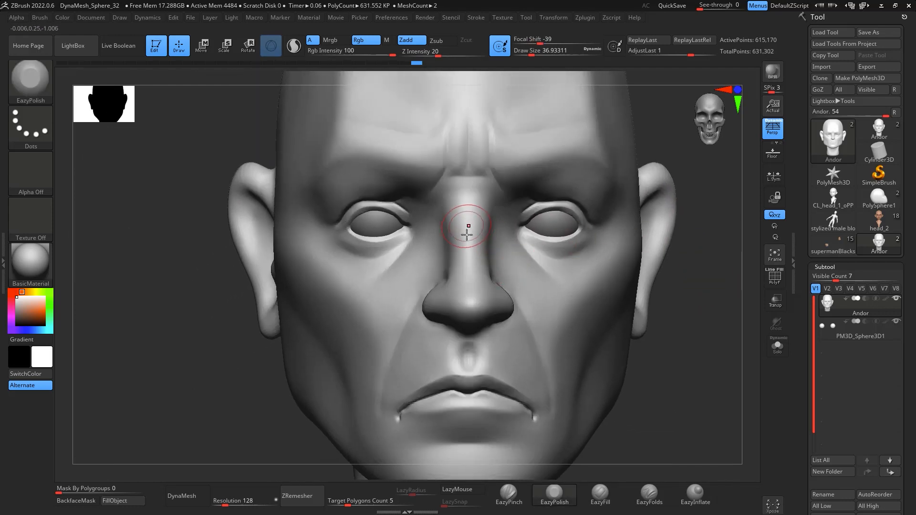
mouse_move(688, 285)
mouse_down()
mouse_move(701, 280)
mouse_move(688, 229)
mouse_move(666, 224)
mouse_move(664, 190)
mouse_move(644, 188)
mouse_move(668, 194)
mouse_move(601, 334)
mouse_up()
click(509, 493)
key(space)
drag(484, 286, 487, 287)
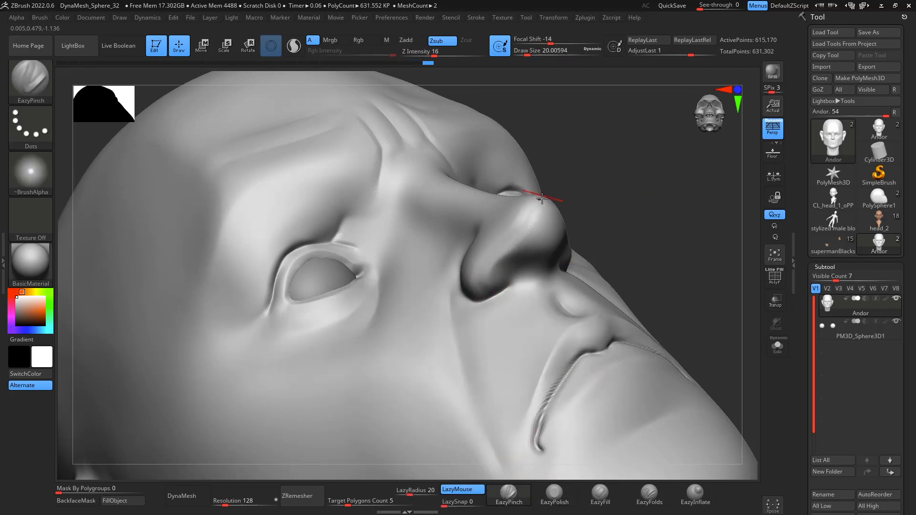
key(ctrl+z)
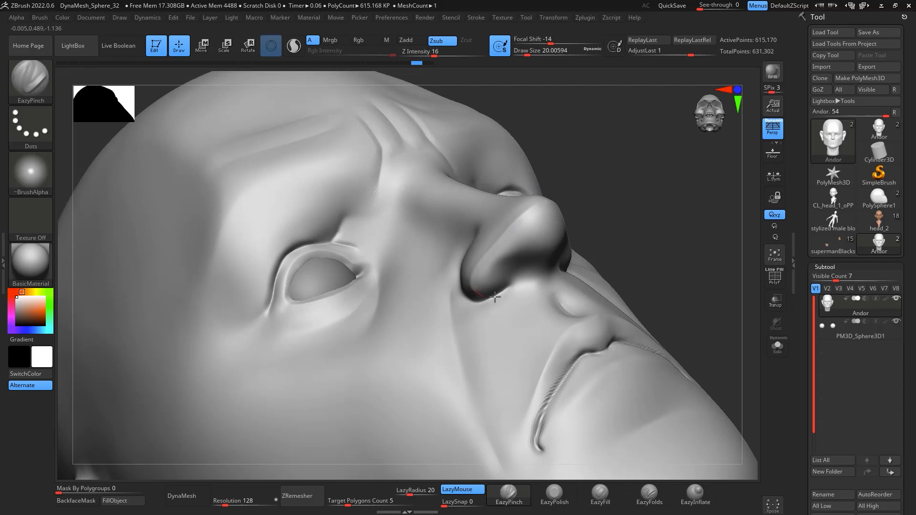
drag(671, 186, 613, 148)
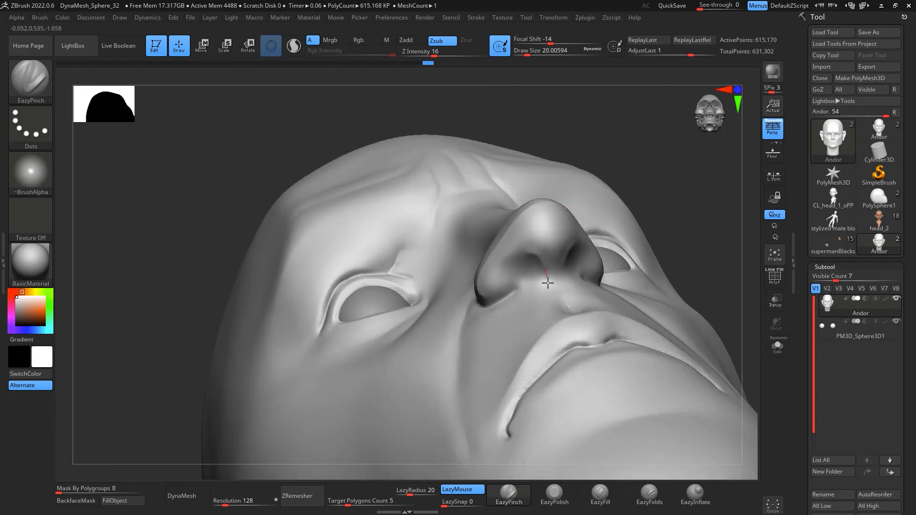
Step: Switch to DamStandard at draw size about 18, try a stroke under the nose and undo it
drag(655, 182, 605, 191)
key(b)
key(d)
key(s)
drag(520, 267, 527, 267)
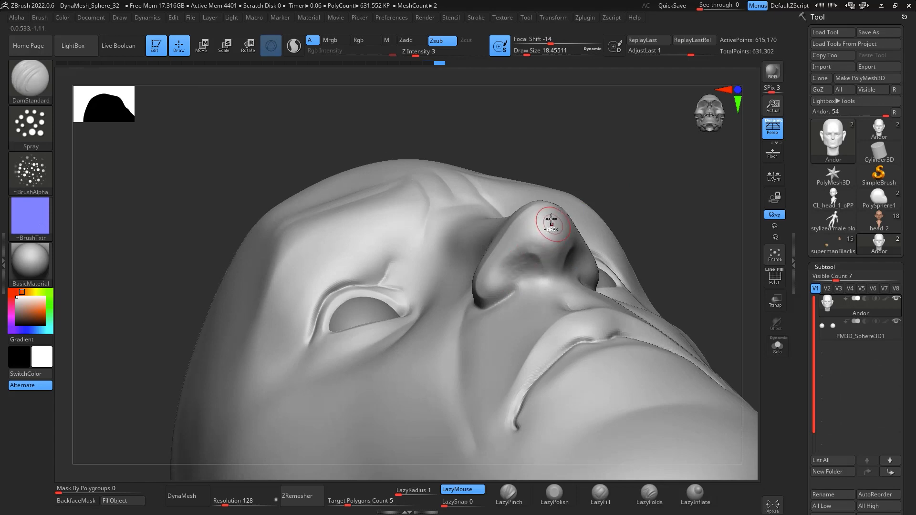
key(ctrl+z)
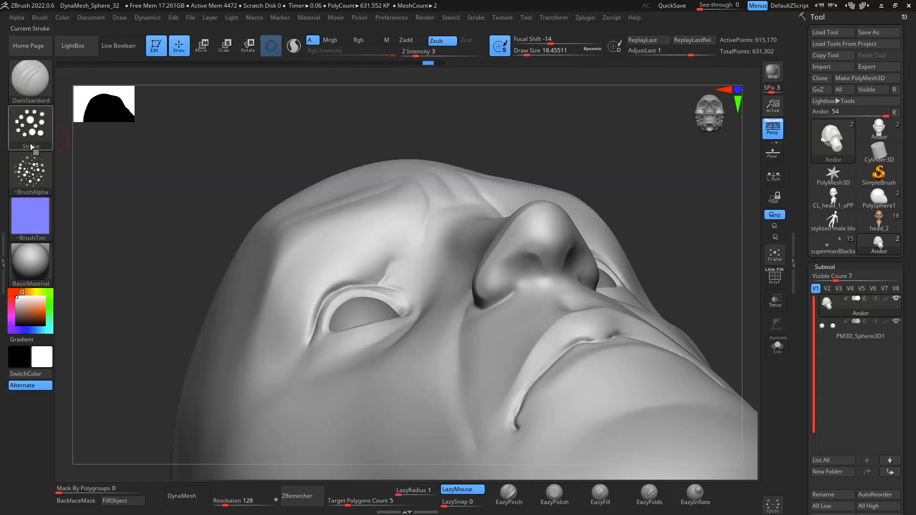
Step: Change the DamStandard brush to the Dots stroke with Alpha 46 and turn its texture off
click(30, 143)
click(40, 130)
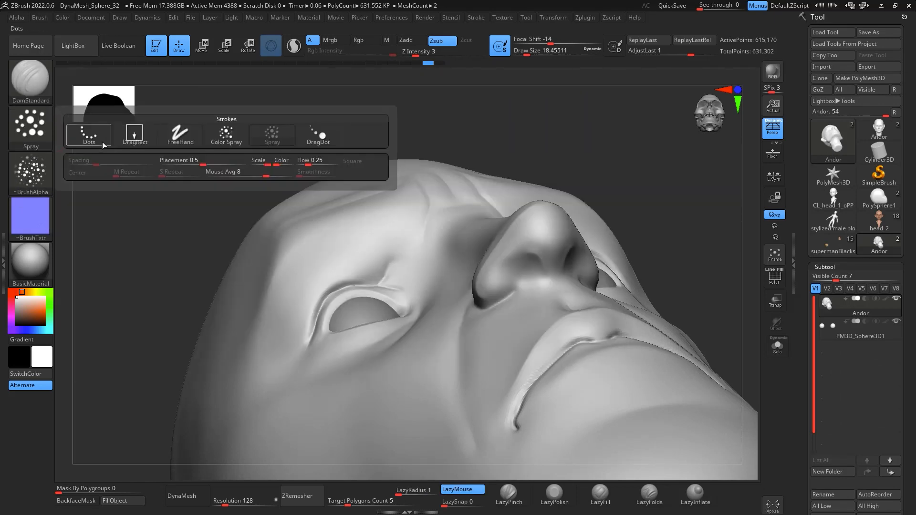
click(89, 136)
click(30, 171)
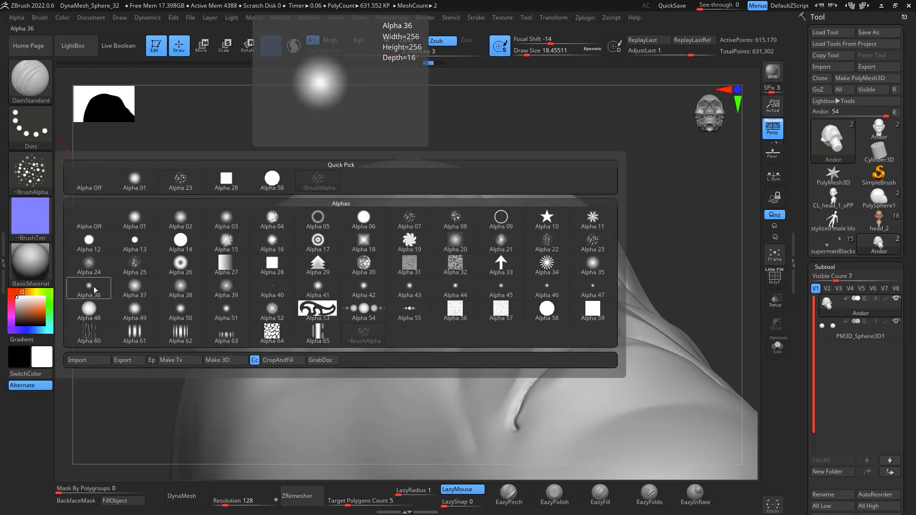
click(549, 285)
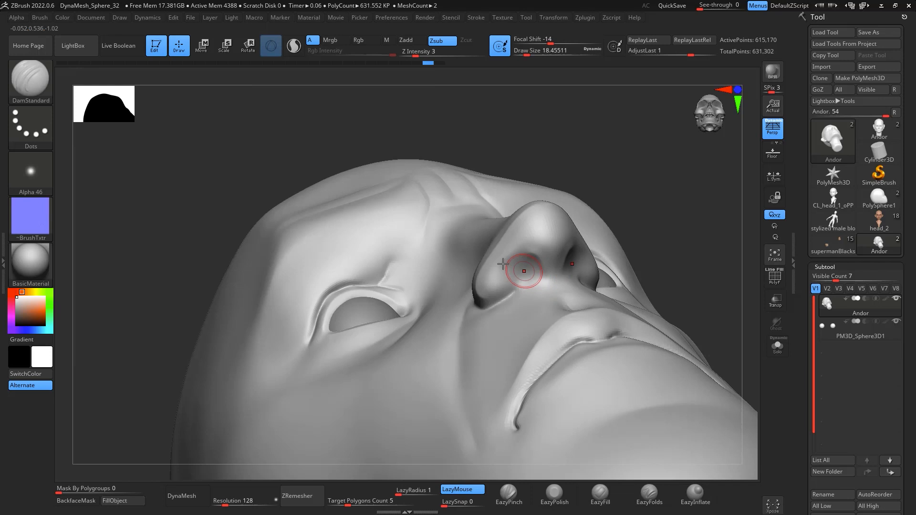
click(33, 217)
click(81, 213)
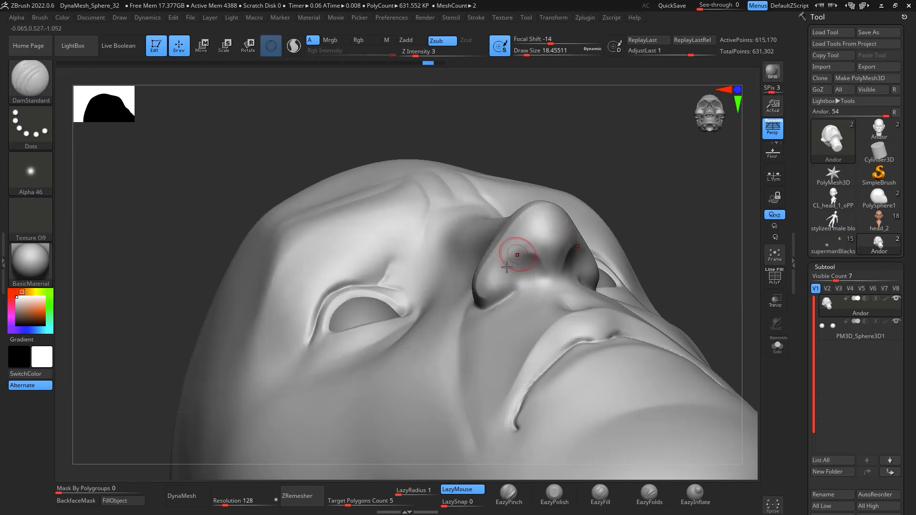
Step: Raise the brush's Z Intensity to 24 and carve the nostril openings into the underside of the nose
drag(521, 277, 532, 266)
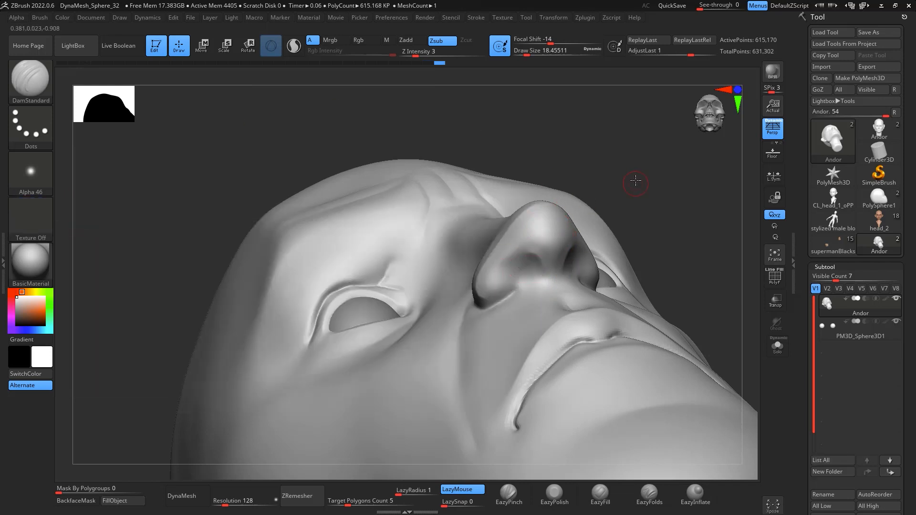
drag(636, 180, 636, 159)
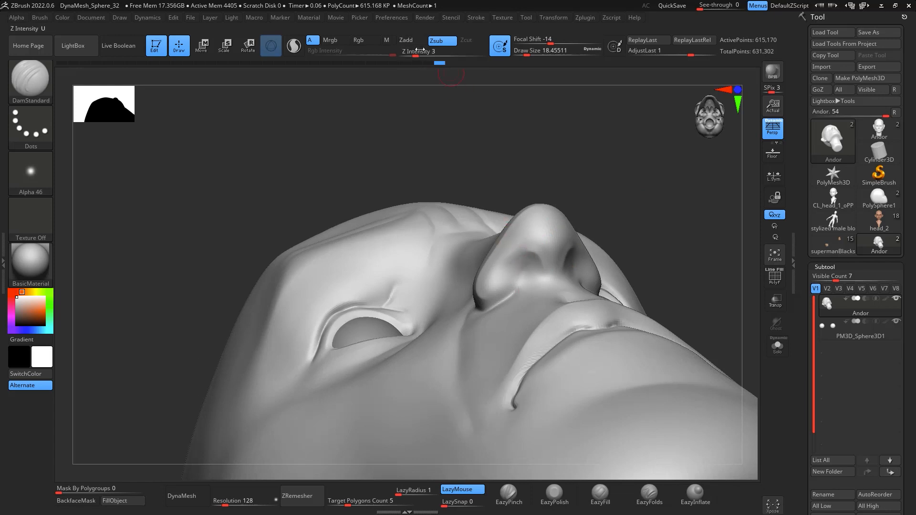
click(418, 50)
text(7)
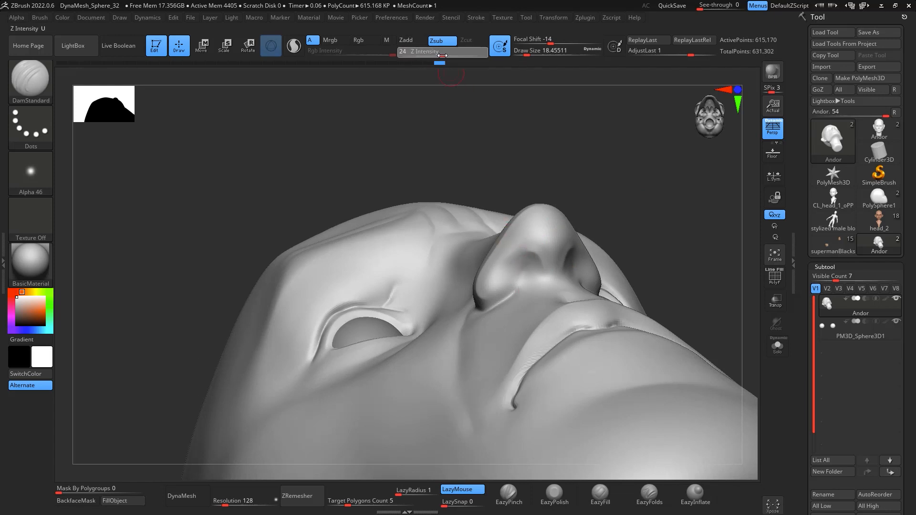
drag(444, 55, 442, 56)
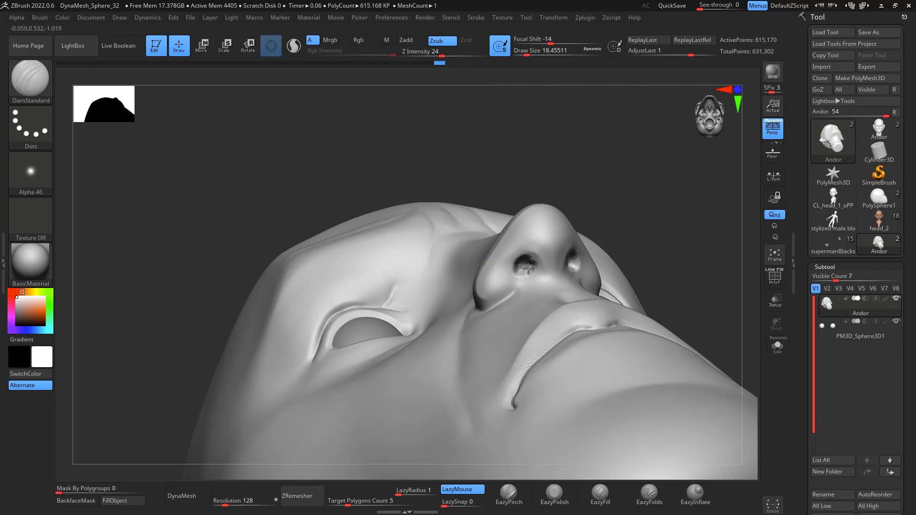
key(space)
drag(526, 256, 522, 266)
Step: Flatten the front plane of the nose bridge down to the tip with EazyPolish at draw size about 35
mouse_move(618, 227)
mouse_down()
mouse_move(640, 215)
mouse_move(684, 267)
mouse_move(715, 286)
mouse_up()
shift+drag(746, 314, 615, 315)
drag(701, 355, 651, 366)
click(555, 495)
mouse_move(739, 375)
mouse_down()
mouse_move(752, 344)
mouse_move(734, 333)
mouse_up()
key(space)
drag(383, 224, 381, 224)
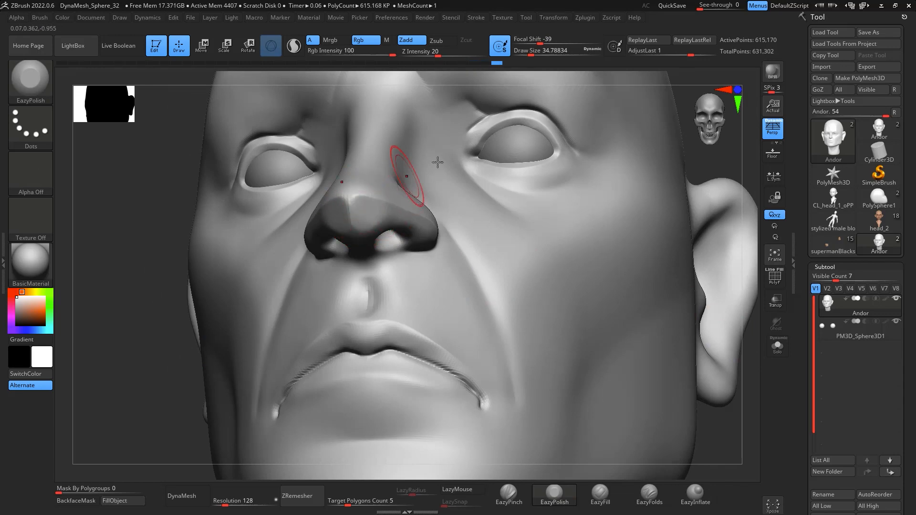
drag(742, 401, 637, 334)
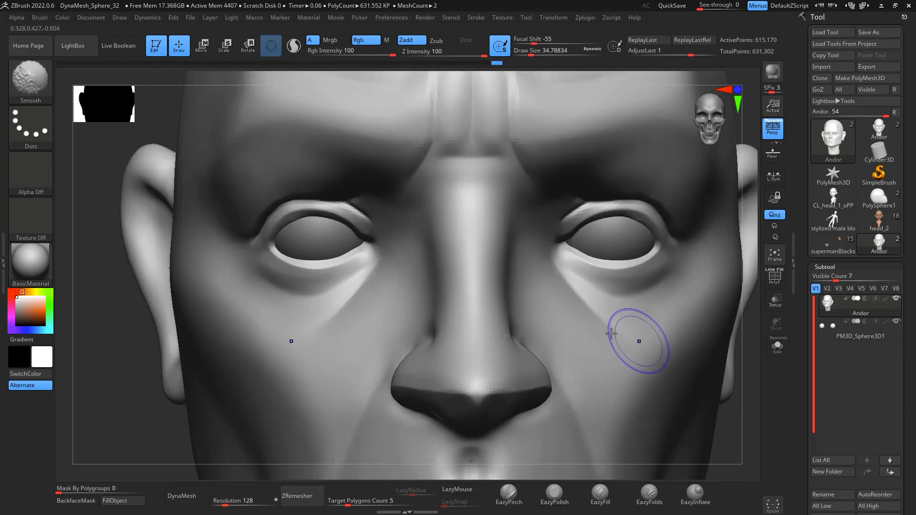
drag(474, 384, 470, 323)
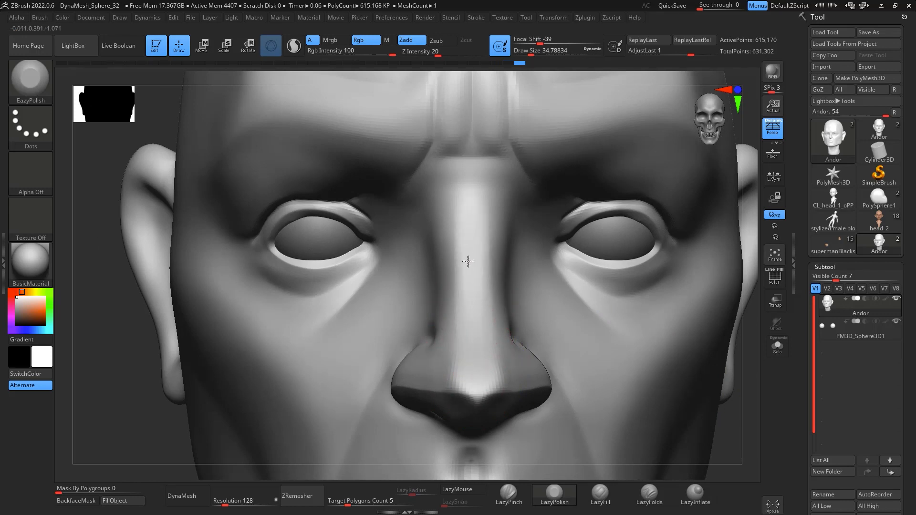
drag(468, 261, 467, 280)
Step: Smooth the upper nose bridge and its side edge, and polish the nose side above the nostril wing
drag(737, 400, 695, 362)
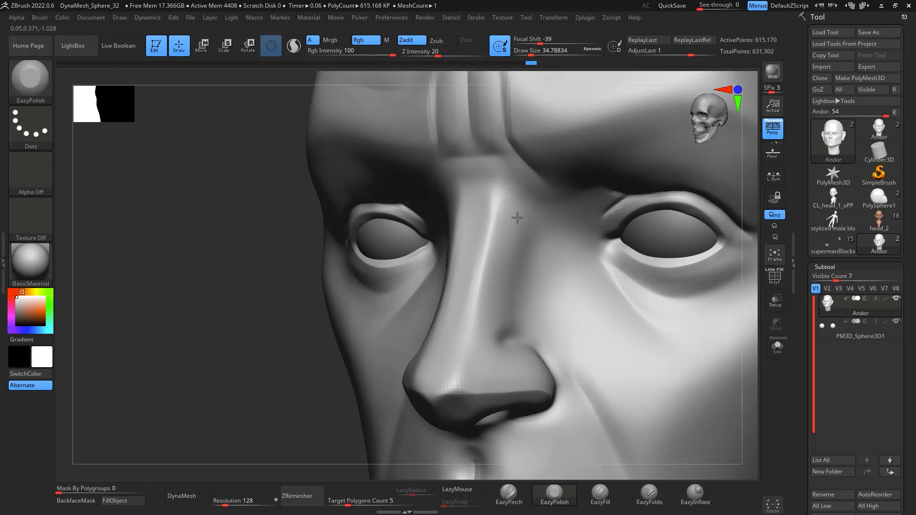
shift+drag(517, 217, 496, 195)
shift+drag(468, 343, 485, 257)
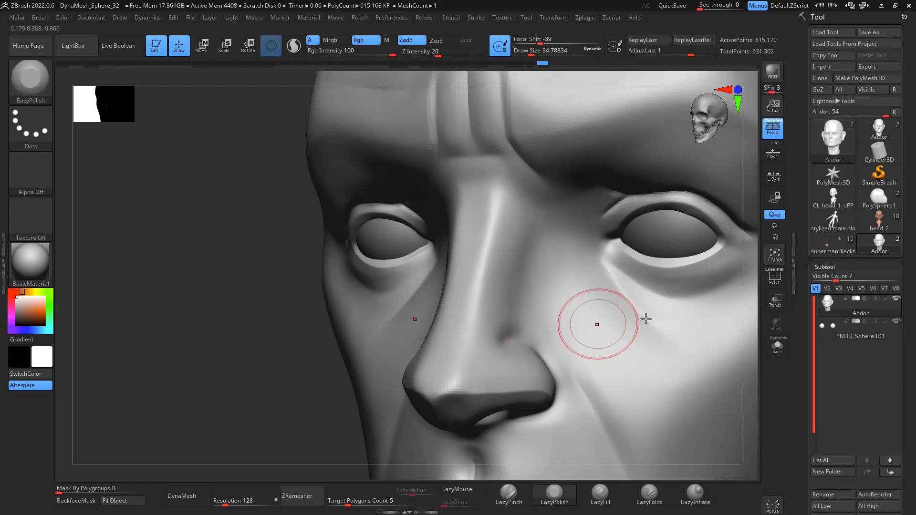
mouse_move(750, 372)
mouse_down()
mouse_move(776, 390)
mouse_move(797, 389)
mouse_up()
drag(605, 268, 531, 331)
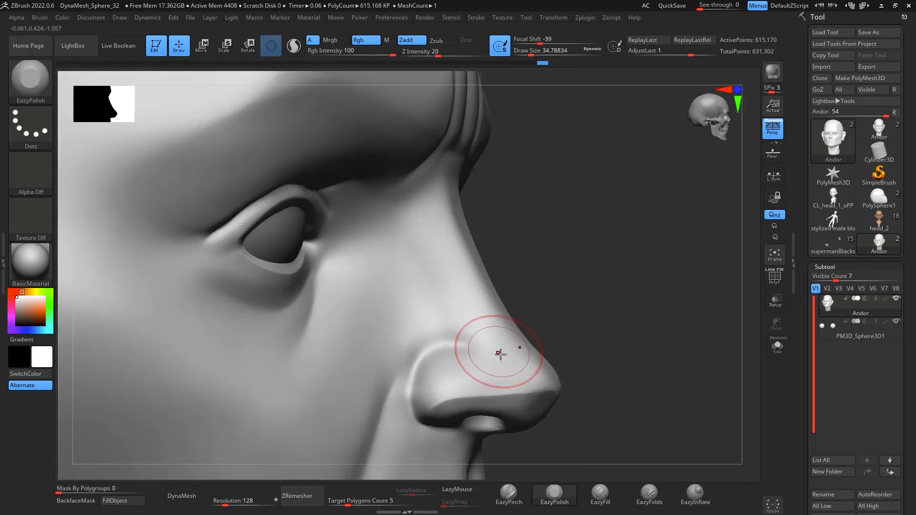
mouse_move(501, 298)
mouse_down()
mouse_move(529, 347)
mouse_move(525, 359)
mouse_move(539, 352)
mouse_move(518, 359)
mouse_move(488, 335)
mouse_up()
Step: Refine the plane between nose tip and wing with EazyPolish at draw size about 20 and focal shift -70
key(space)
key(space)
key(space)
key(space)
click(519, 358)
click(519, 347)
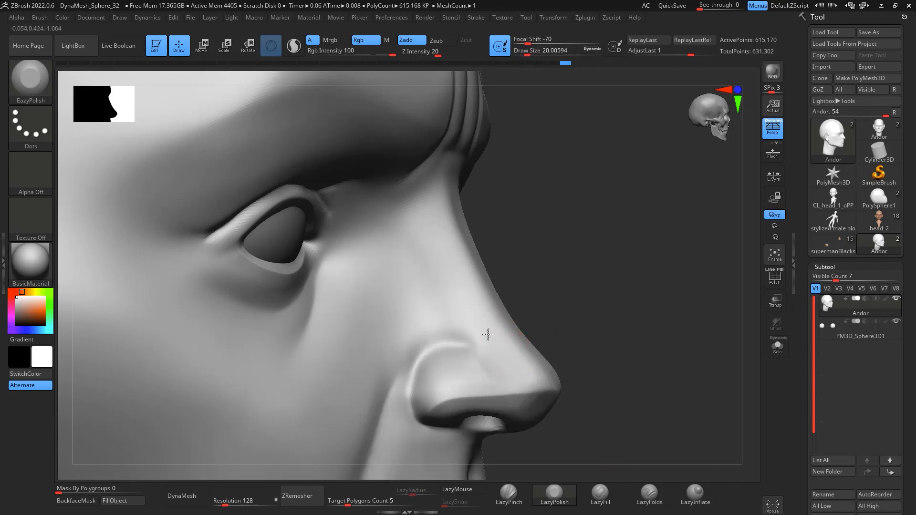
Step: Reshape the lower front edge of the nose tip with the Move brush at draw size about 27
drag(668, 293, 597, 310)
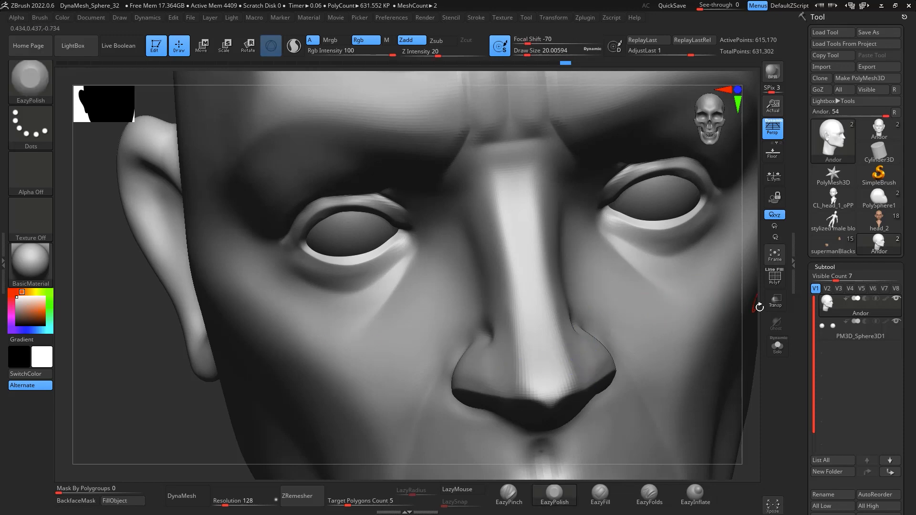
mouse_move(758, 307)
shift+mouse_down()
mouse_move(715, 287)
mouse_move(708, 270)
shift+mouse_up()
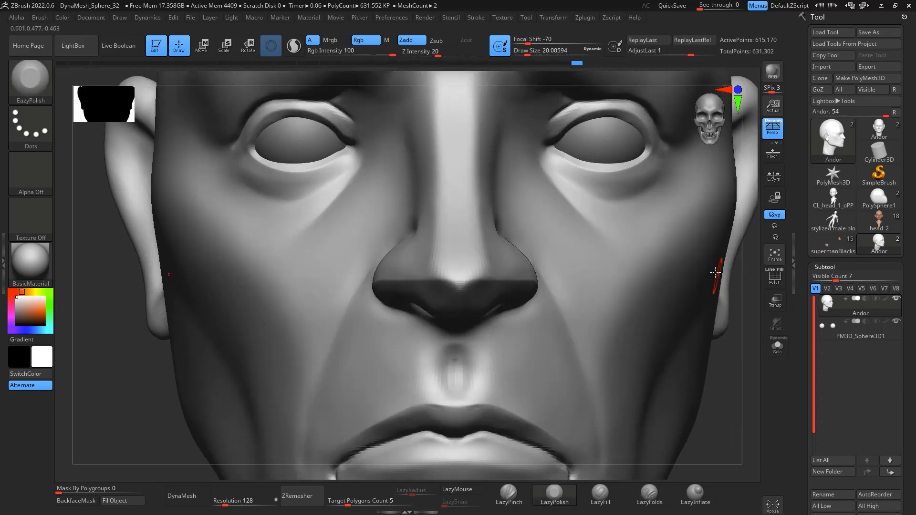
key(b)
key(m)
key(v)
key(s)
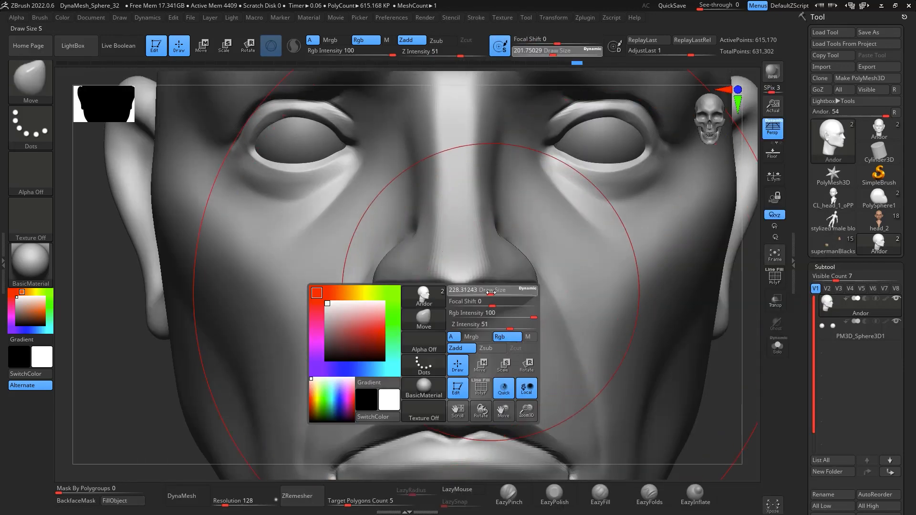
mouse_move(490, 292)
mouse_down()
mouse_move(466, 289)
mouse_move(477, 290)
mouse_up()
key(s)
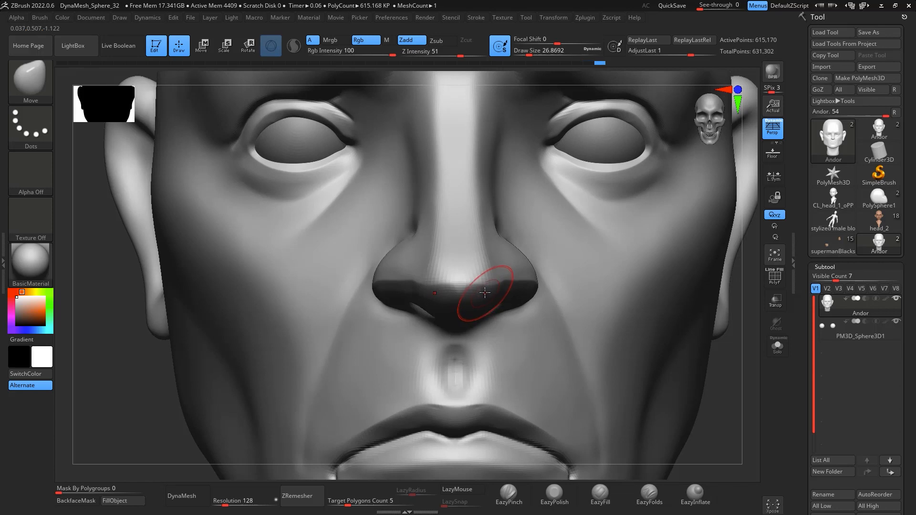
drag(489, 283, 490, 280)
Step: Sharpen the centre of the nose tip's lower edge with EazyPinch at draw size about 13
drag(746, 309, 720, 273)
click(509, 493)
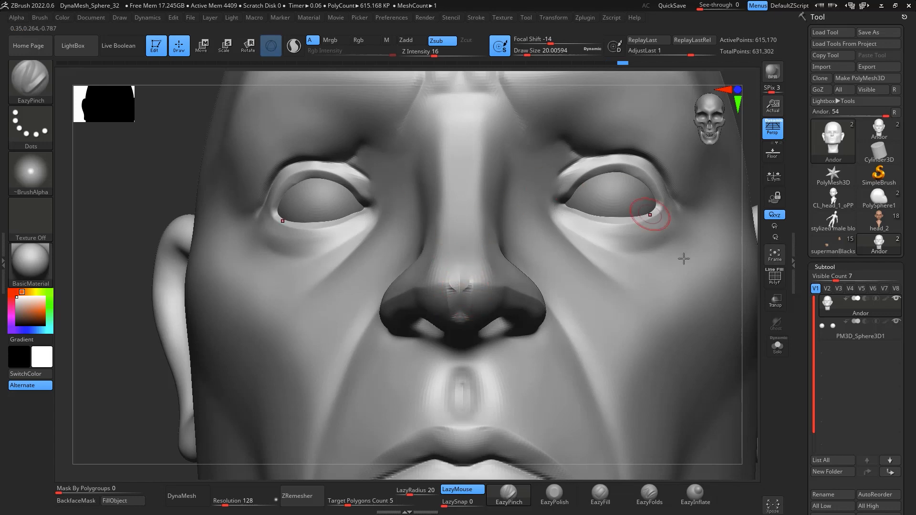
drag(756, 365, 759, 320)
key(space)
mouse_move(478, 299)
mouse_down()
mouse_move(463, 314)
mouse_move(453, 311)
mouse_move(472, 303)
mouse_up()
drag(715, 253, 711, 294)
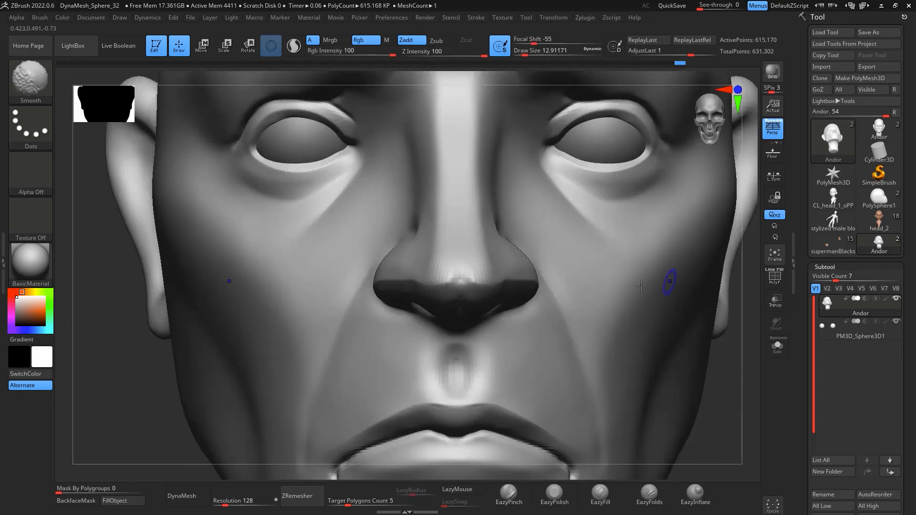
Step: Adjust the sides of the upper nose bridge with the Move brush at draw size about 65
mouse_move(738, 372)
alt+mouse_down()
mouse_move(750, 335)
mouse_move(693, 339)
alt+mouse_up()
key(b)
key(m)
key(v)
key(space)
drag(483, 298, 492, 299)
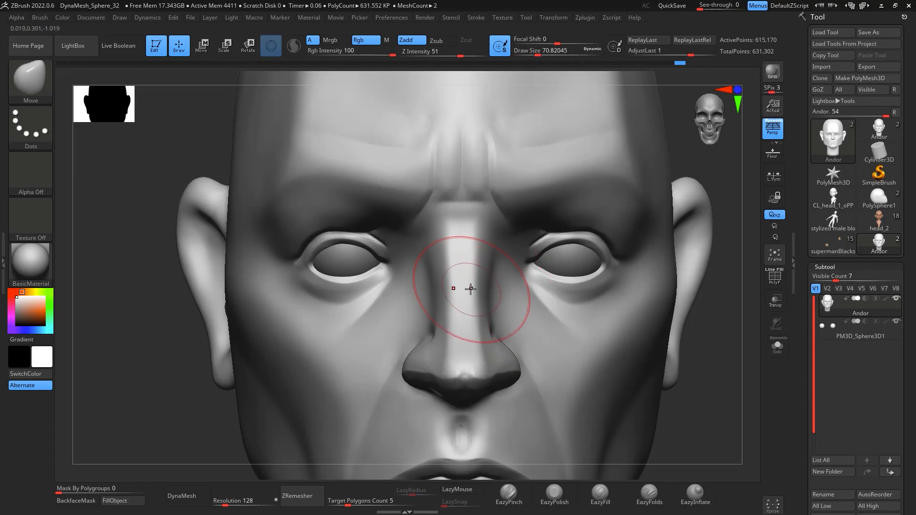
key(space)
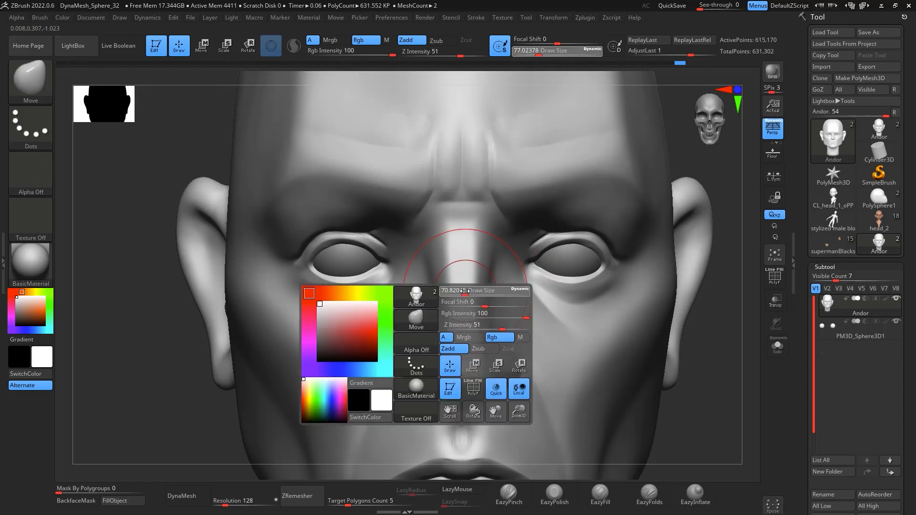
drag(472, 294, 462, 294)
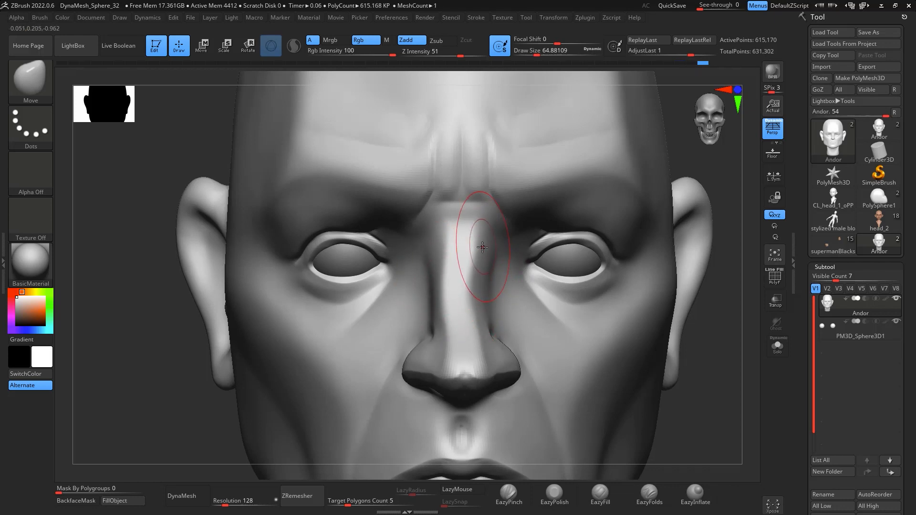
Step: Refine the side of the nose bridge with the Move brush, and sharpen the bridge's side and upper edges with EazyPinch at draw size about 22
drag(483, 247, 458, 263)
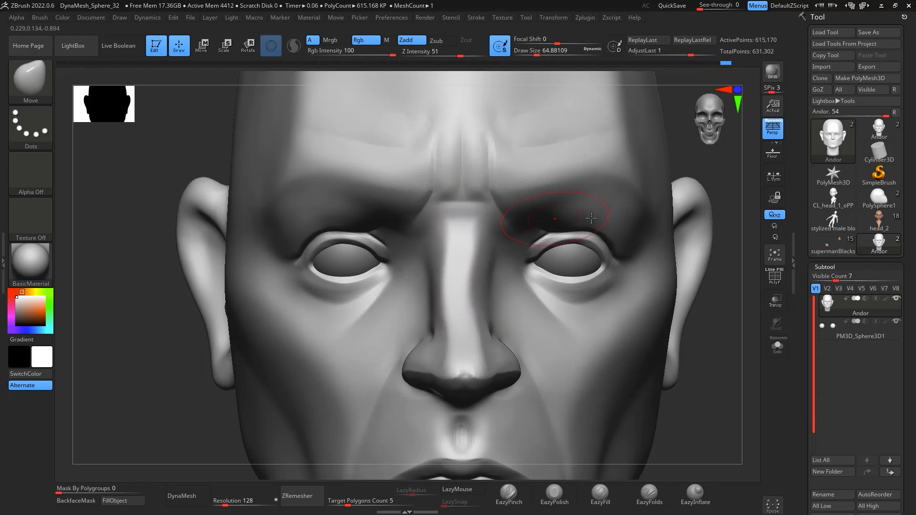
click(515, 497)
key(space)
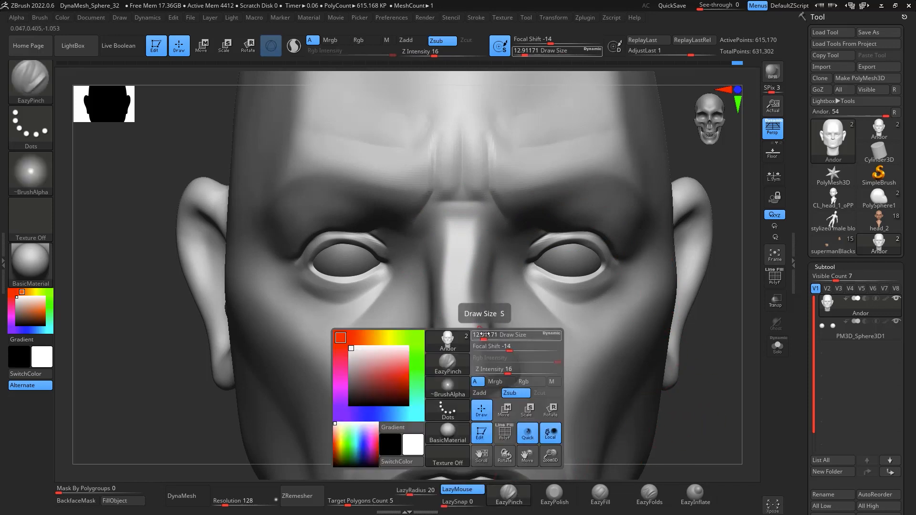
drag(482, 337, 487, 337)
drag(467, 283, 476, 237)
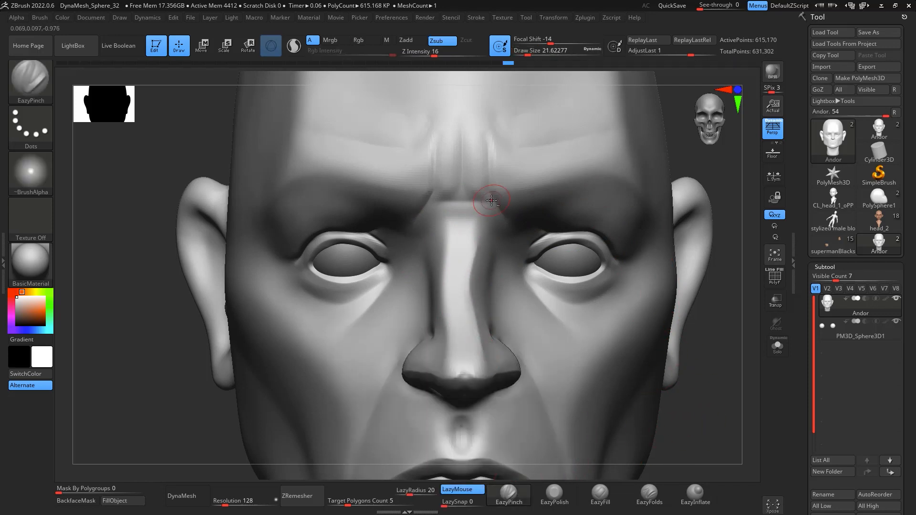
drag(444, 266, 451, 221)
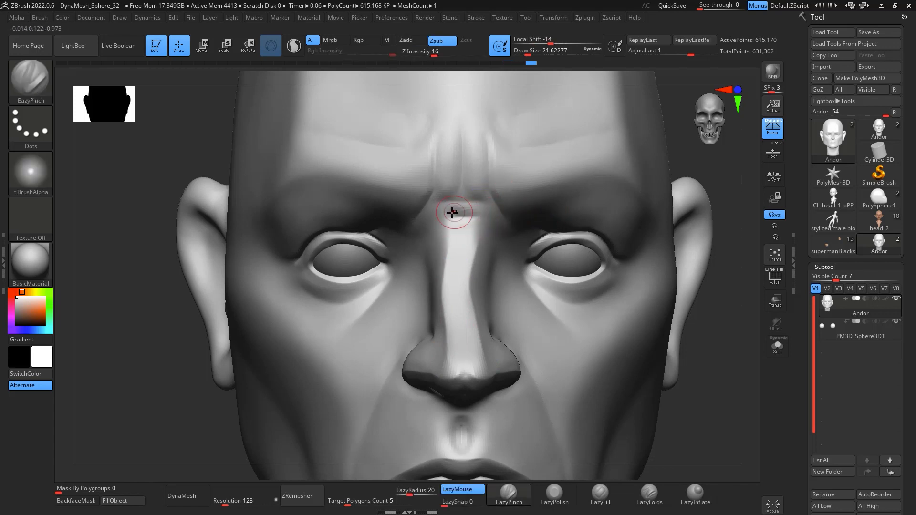
drag(452, 213, 470, 216)
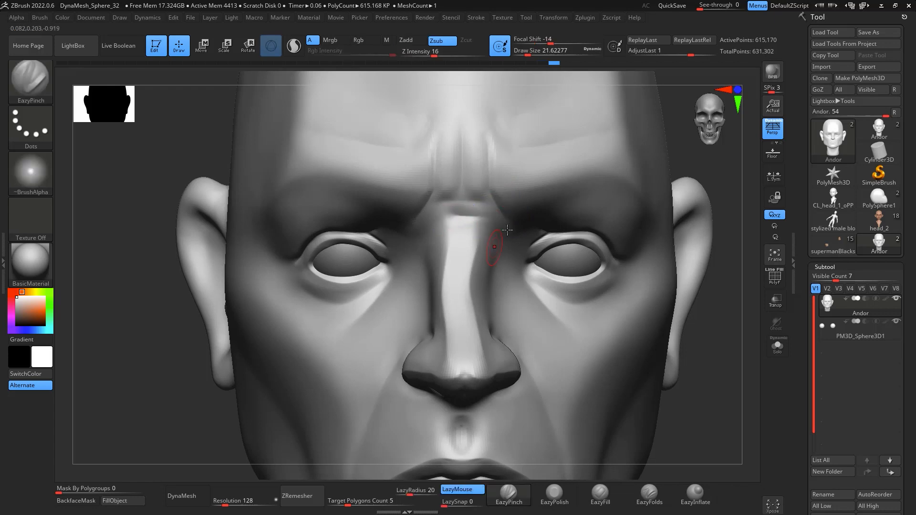
Step: Smooth the fold running from the nose wing to the mouth corner at draw size about 22
key(f)
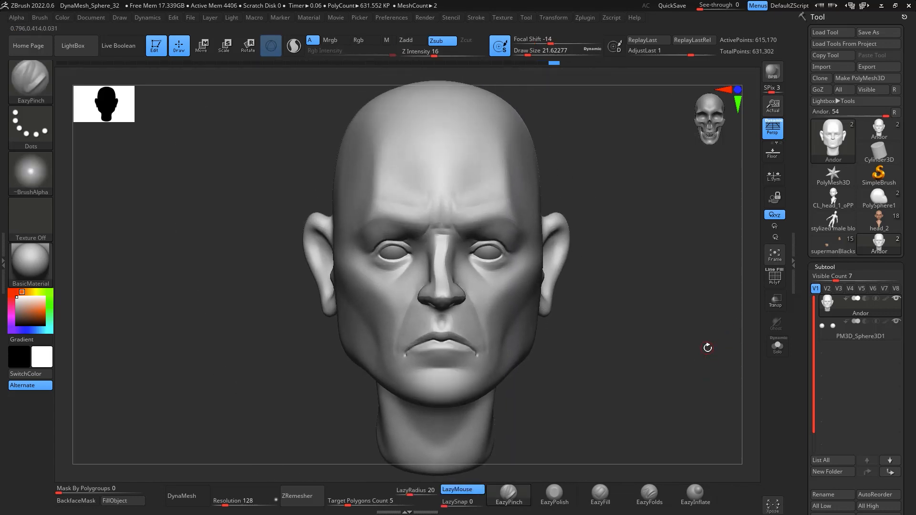
drag(640, 316, 674, 264)
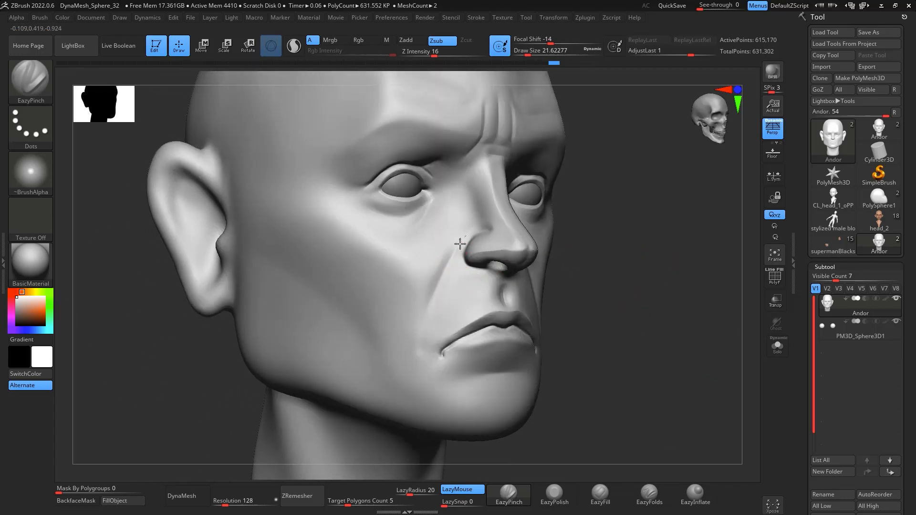
shift+drag(457, 266, 471, 235)
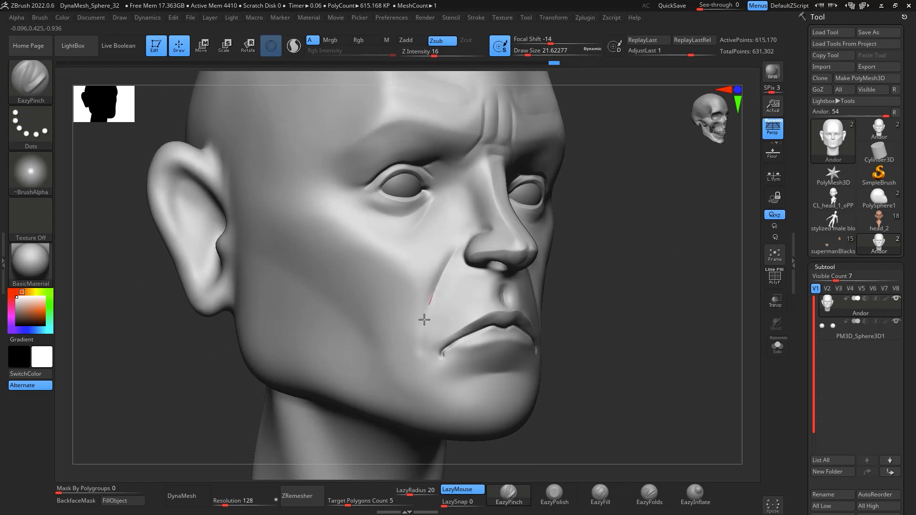
shift+drag(644, 300, 576, 354)
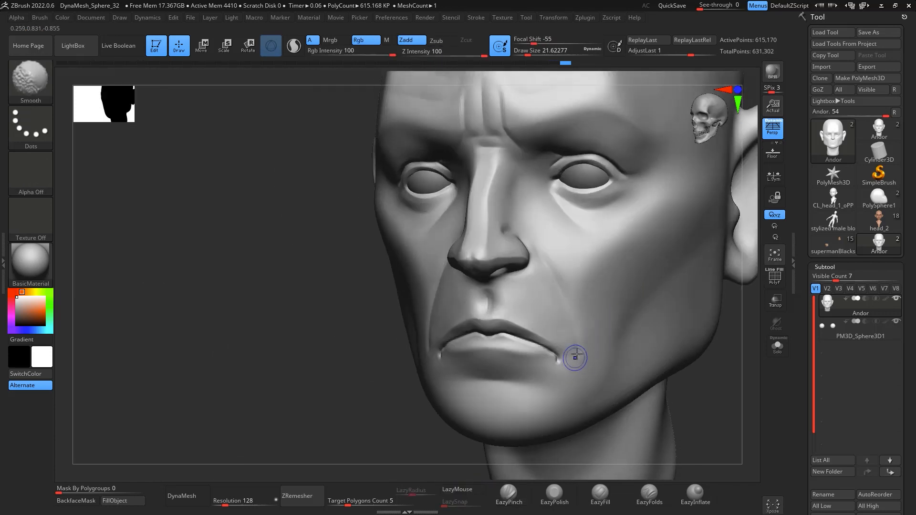
shift+drag(738, 336, 656, 306)
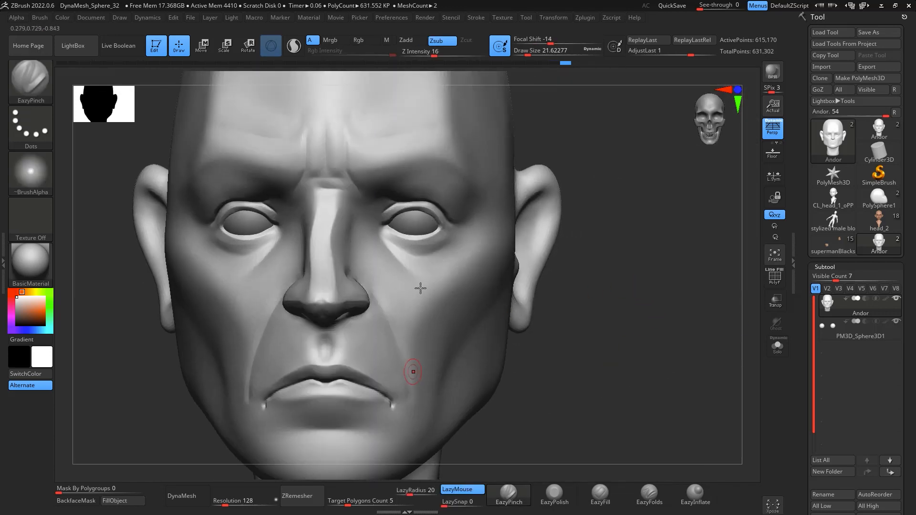
Step: Sharpen the inner edge of the ear rim with EazyPinch at draw size about 33 and smooth the ear's hollow
mouse_move(666, 262)
mouse_down()
mouse_move(674, 284)
mouse_move(671, 270)
mouse_up()
alt+drag(713, 297, 642, 264)
drag(711, 267, 663, 259)
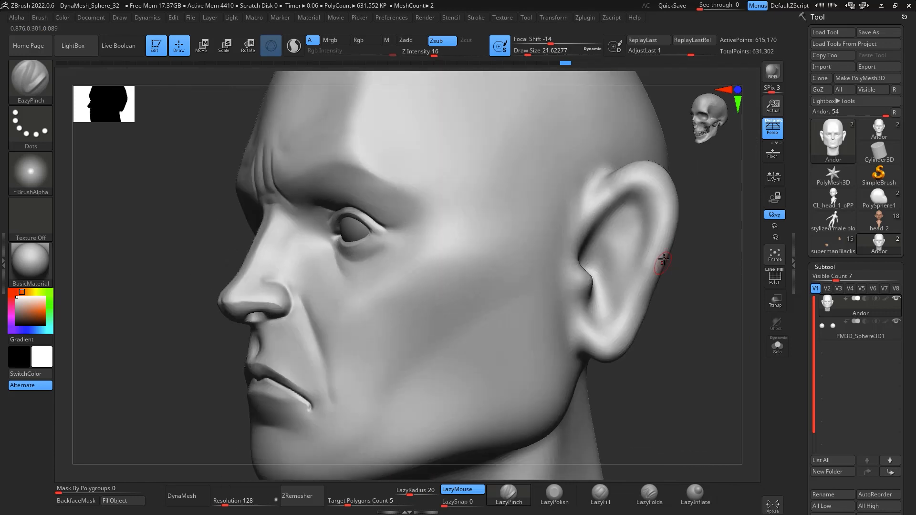
key(space)
mouse_move(599, 236)
mouse_down()
mouse_move(636, 194)
mouse_move(629, 294)
mouse_move(592, 322)
mouse_up()
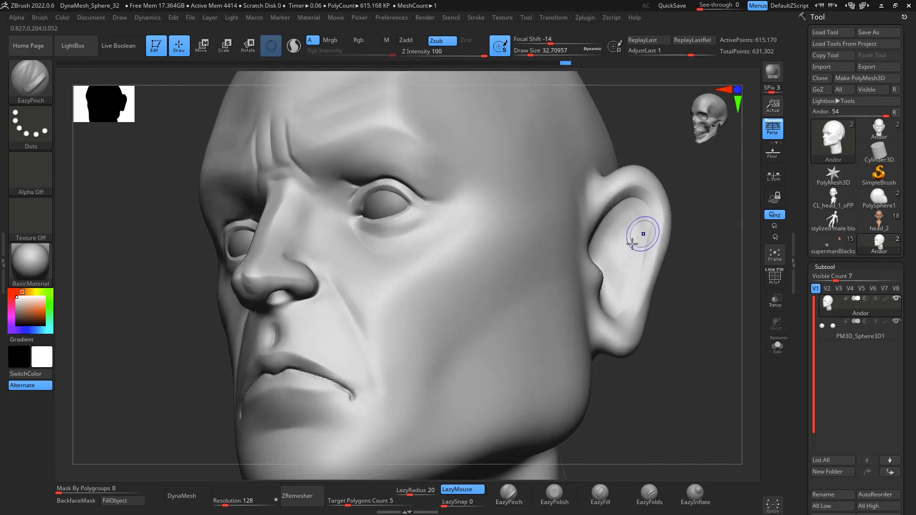
mouse_move(632, 244)
shift+mouse_down()
mouse_move(622, 228)
mouse_move(650, 220)
shift+mouse_up()
Step: Carve a groove along the inside of the ear rim with DamStandard, using Alpha 36 at draw size about 27, and soften it
key(b)
key(d)
key(s)
key(space)
key(ctrl+z)
click(30, 170)
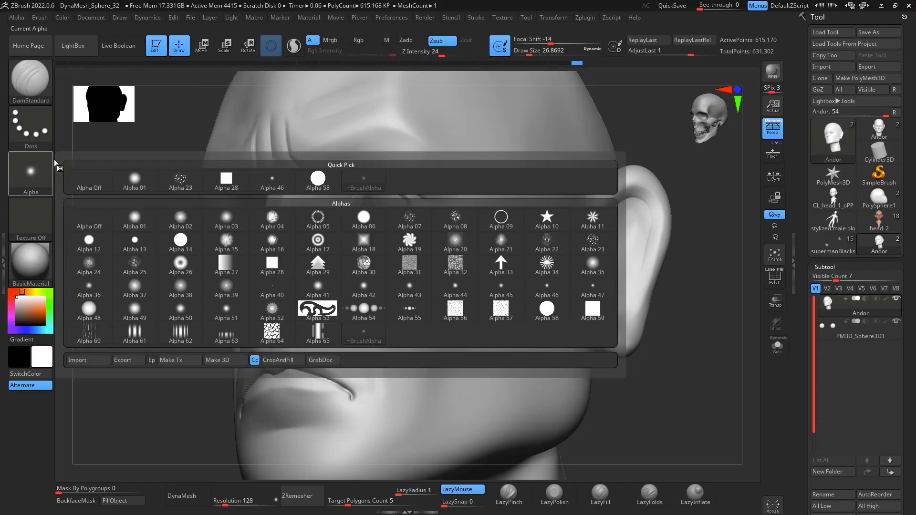
click(89, 264)
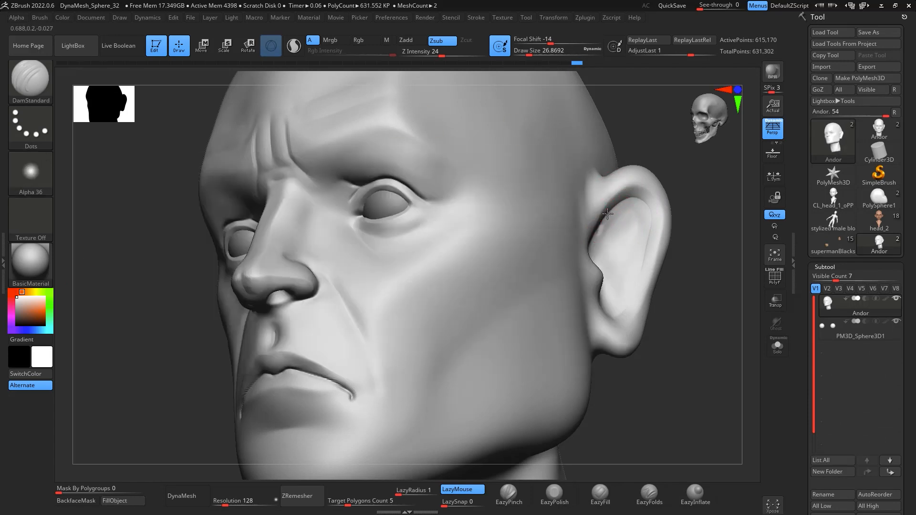
drag(614, 319, 613, 319)
shift+drag(639, 241, 601, 239)
mouse_move(729, 273)
mouse_down()
mouse_move(720, 303)
mouse_move(727, 300)
mouse_up()
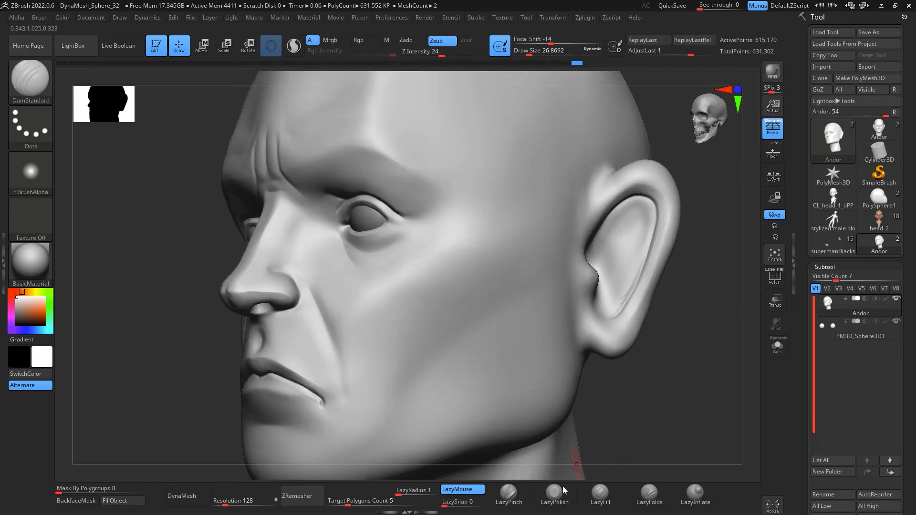
Step: Crease the ear's hollow with EazyPinch at draw size about 33 and flatten its inner surface with EazyPolish at draw size about 46
click(511, 495)
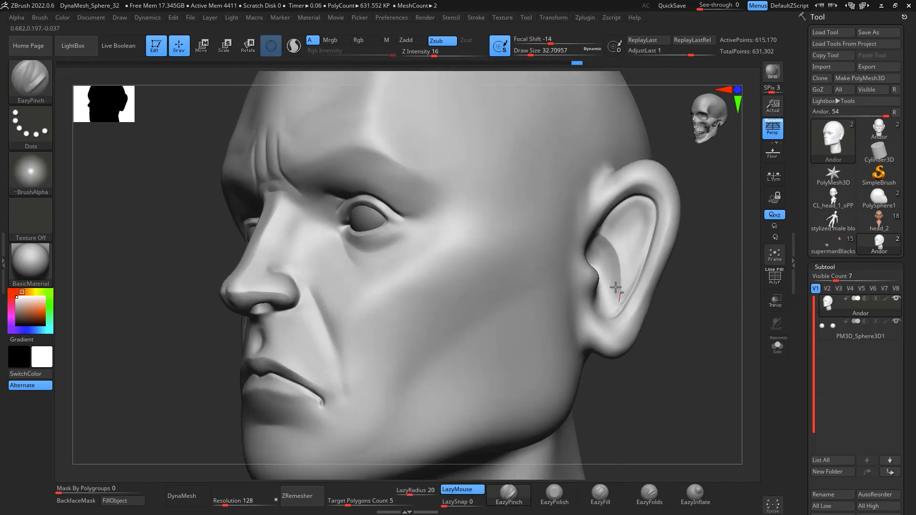
key(shift)
click(555, 494)
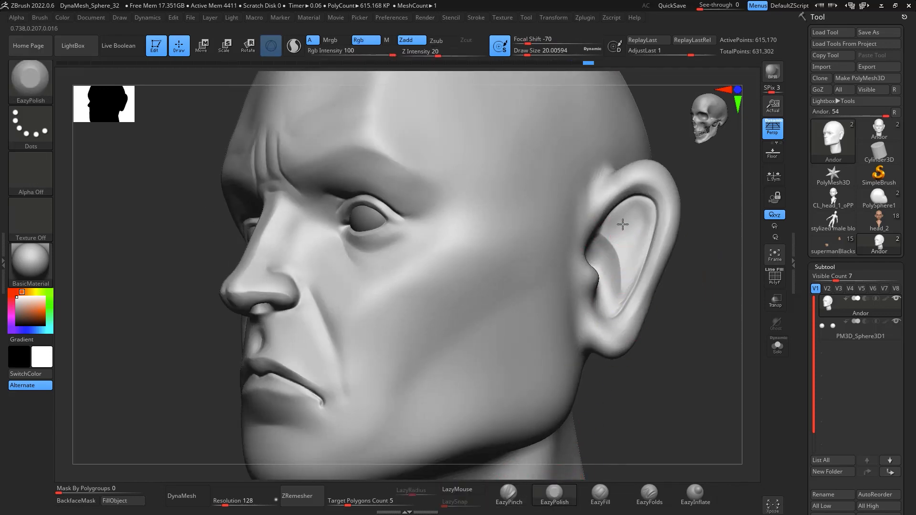
key(space)
click(627, 224)
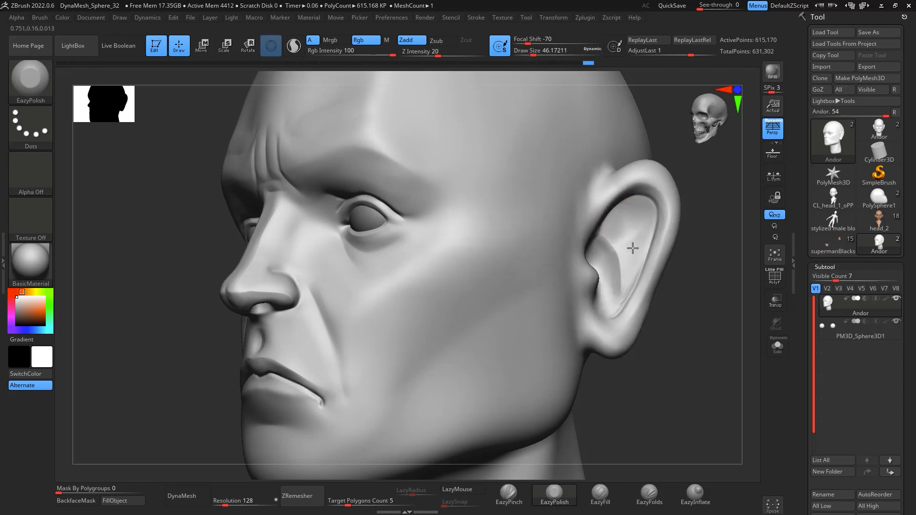
key(shift)
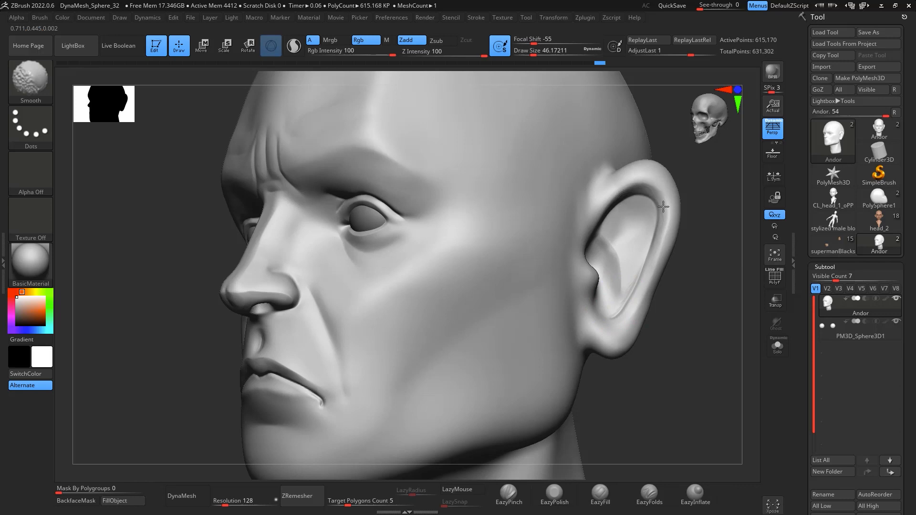
Step: Sharpen the ear's inner rim and the ridge inside the hollow with EazyPinch at draw size about 33
click(509, 494)
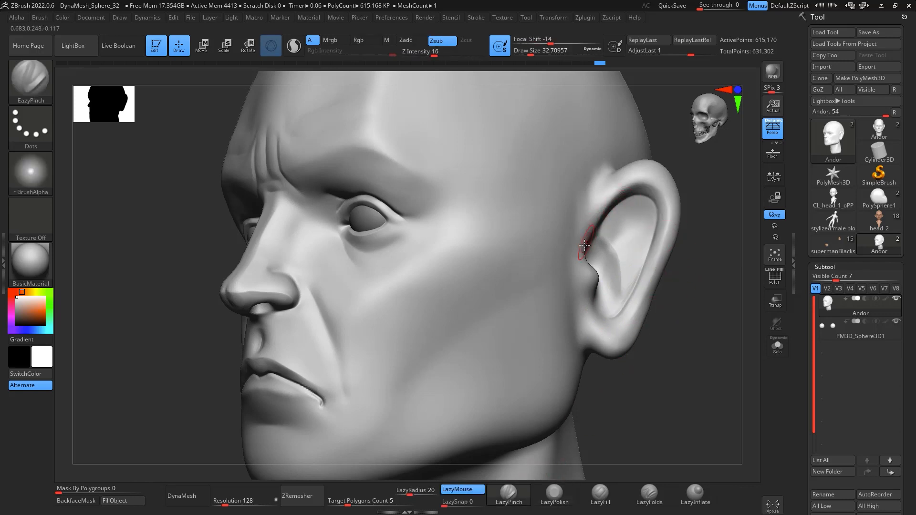
mouse_move(643, 312)
mouse_down()
mouse_move(714, 315)
mouse_move(705, 333)
mouse_move(685, 276)
mouse_move(639, 299)
mouse_move(688, 287)
mouse_move(662, 284)
mouse_move(695, 288)
mouse_move(677, 300)
mouse_move(681, 311)
mouse_move(671, 296)
mouse_move(658, 300)
mouse_up()
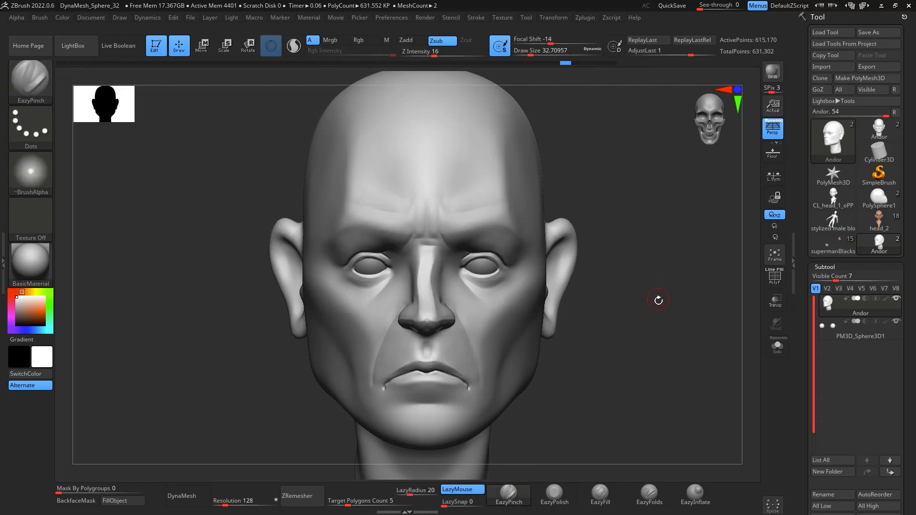
drag(642, 249, 564, 255)
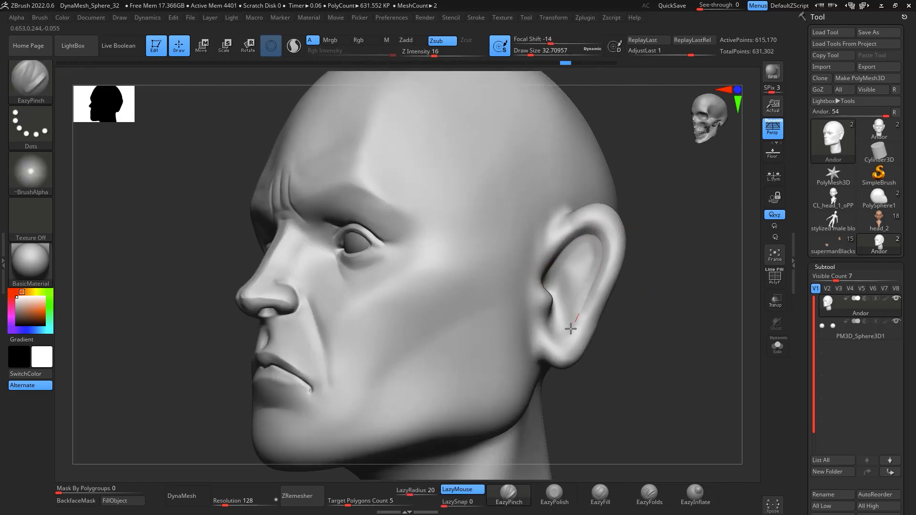
drag(553, 266, 574, 311)
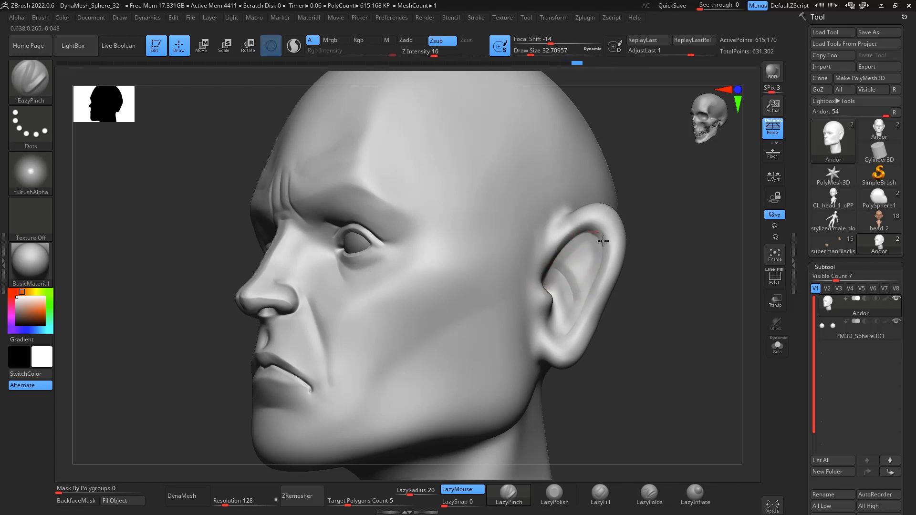
drag(603, 240, 580, 314)
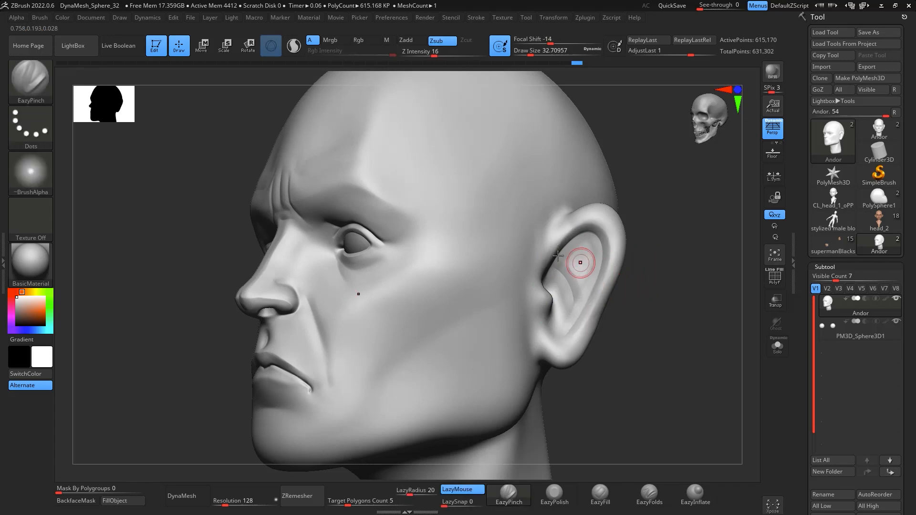
drag(549, 261, 609, 250)
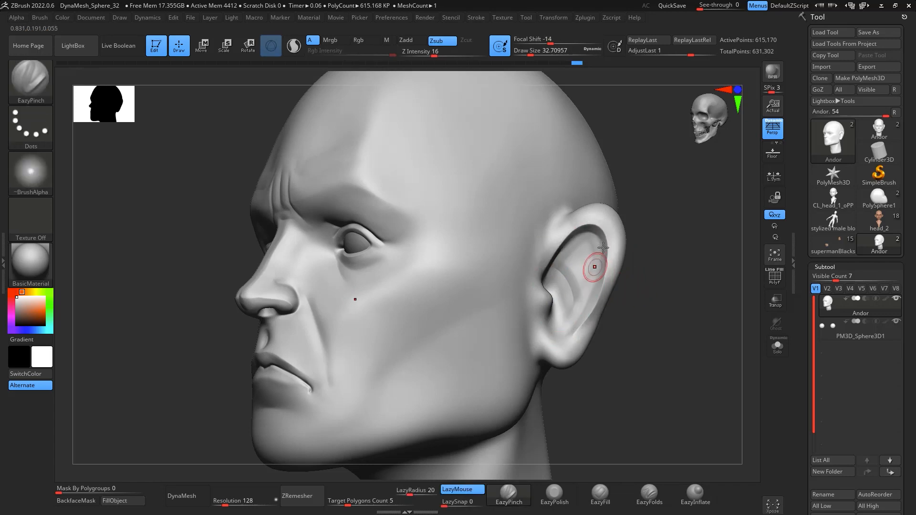
Step: Reshape the ear's outer contour at the lobe and upper rim with the Move brush at draw size about 124
key(b)
key(m)
key(v)
key(space)
drag(636, 281, 647, 281)
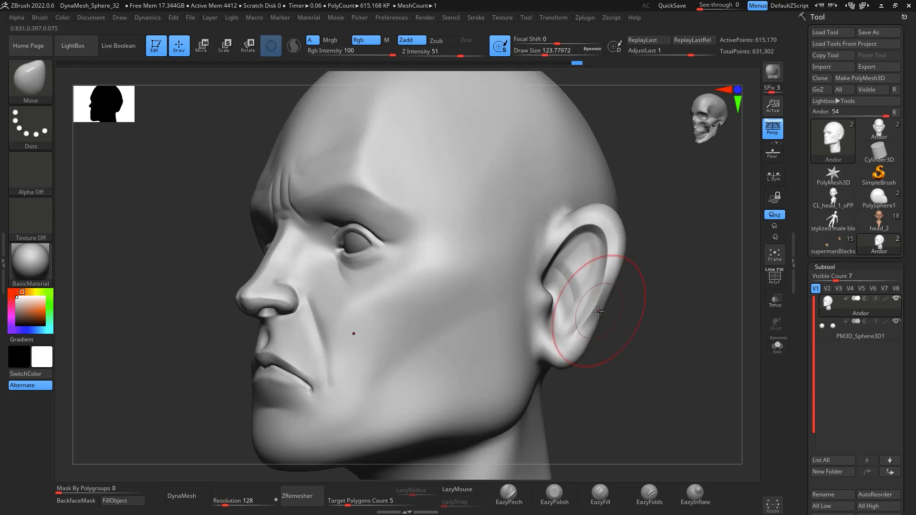
drag(599, 309, 590, 306)
drag(617, 250, 620, 242)
Step: Polish the ear's inner surface with EazyPolish at draw size about 39 and focal shift -70, smoothing the ridge in the hollow
mouse_move(644, 289)
mouse_down()
mouse_move(682, 298)
mouse_move(590, 266)
mouse_up()
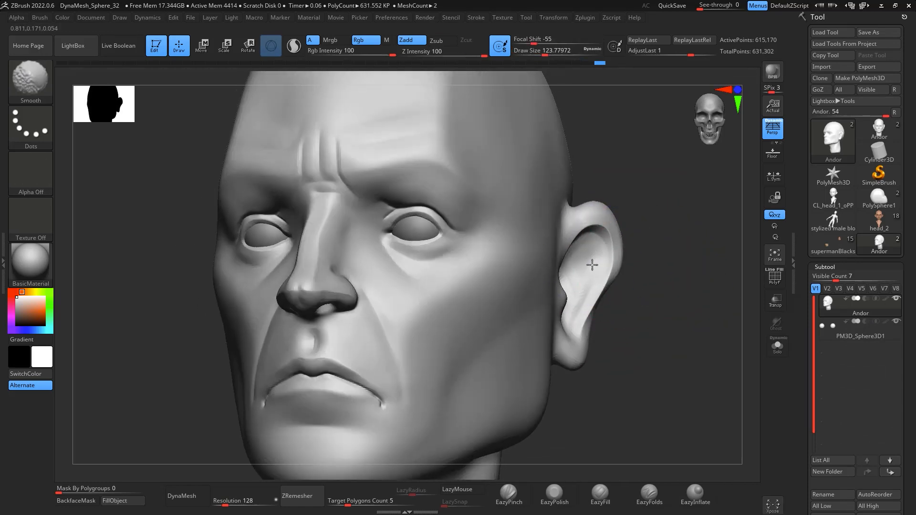
click(552, 492)
key(space)
drag(614, 307, 582, 269)
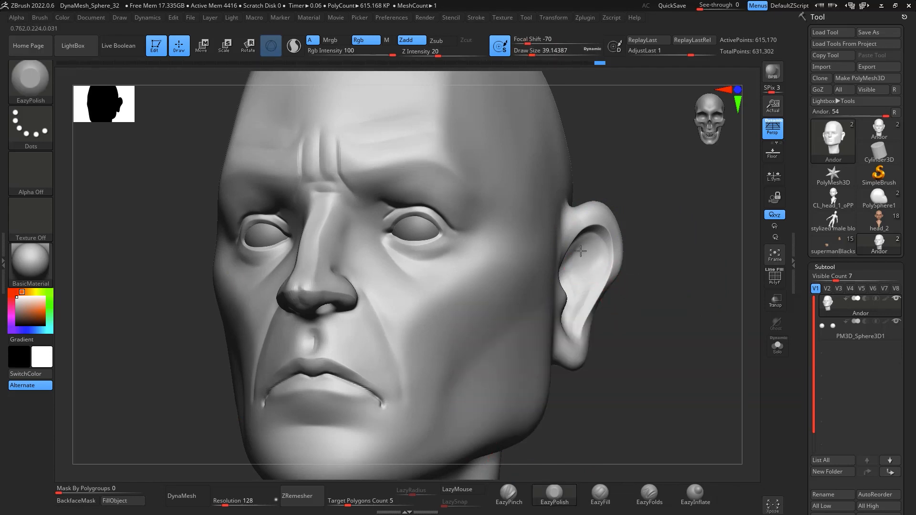
drag(658, 272, 575, 253)
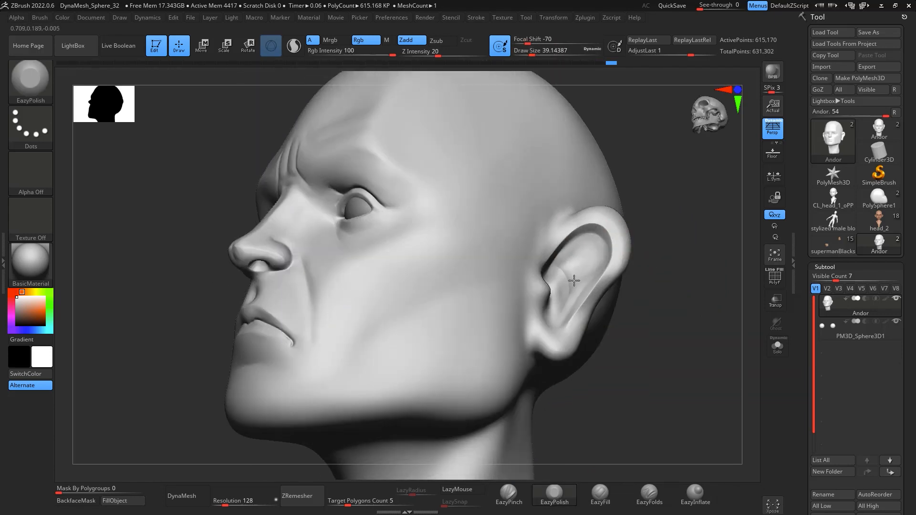
key(shift)
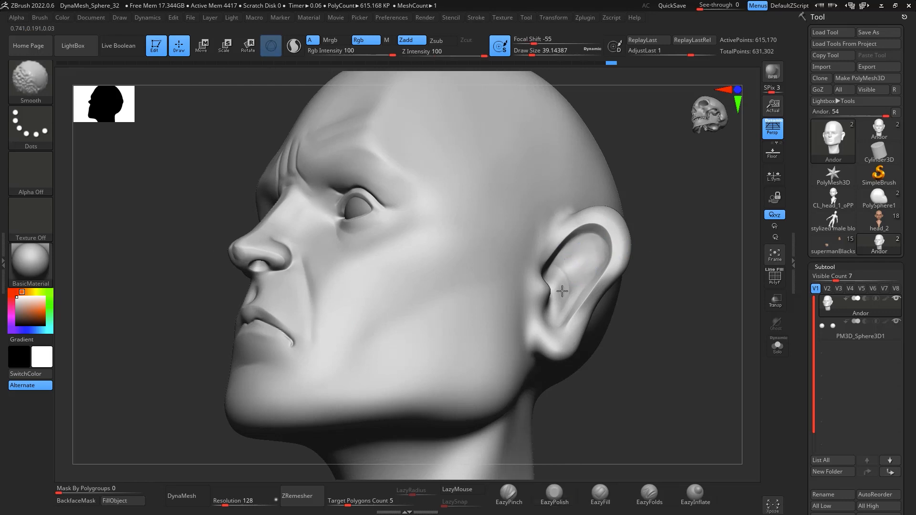
Step: Inspect the whole head from the front and from above
mouse_move(643, 320)
shift+mouse_down()
mouse_move(660, 333)
mouse_move(706, 325)
shift+mouse_up()
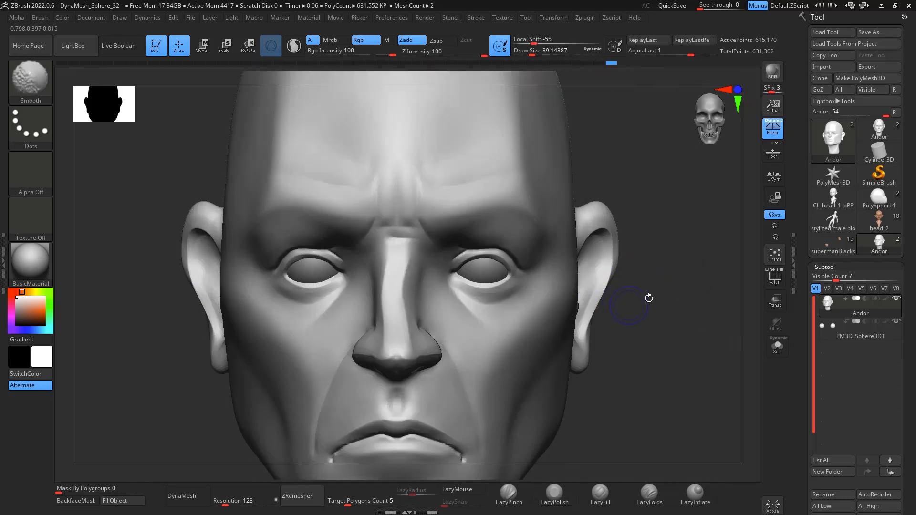
mouse_move(650, 300)
alt+mouse_down()
mouse_move(674, 316)
mouse_move(657, 301)
mouse_move(613, 304)
alt+mouse_up()
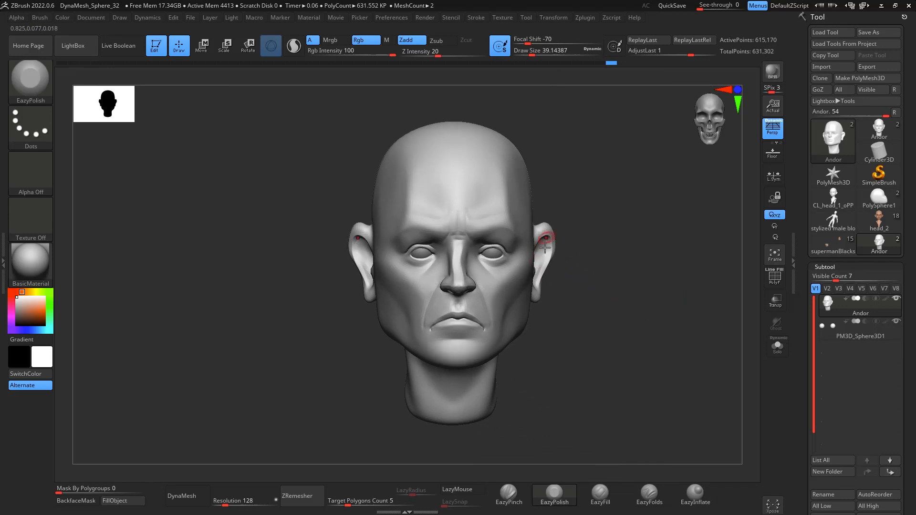
alt+drag(597, 267, 636, 270)
drag(641, 302, 616, 272)
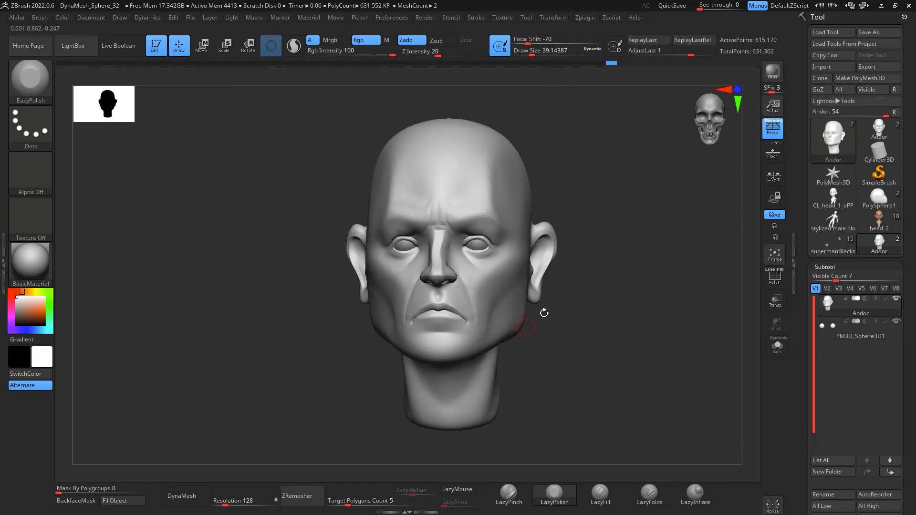
shift+drag(544, 313, 553, 316)
alt+drag(664, 318, 660, 349)
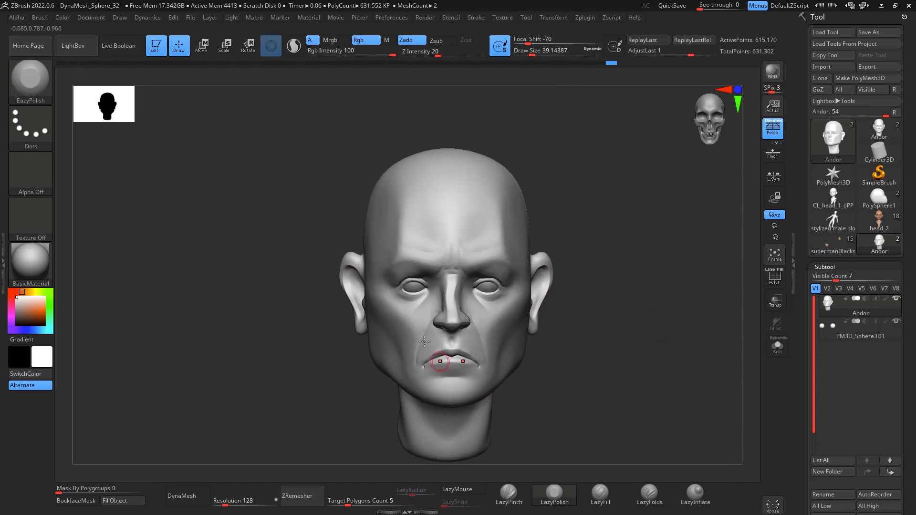
mouse_move(627, 308)
alt+mouse_down()
mouse_move(640, 323)
mouse_move(666, 327)
mouse_move(651, 352)
mouse_move(626, 353)
mouse_move(654, 340)
mouse_move(665, 303)
mouse_move(662, 358)
mouse_move(679, 322)
alt+mouse_up()
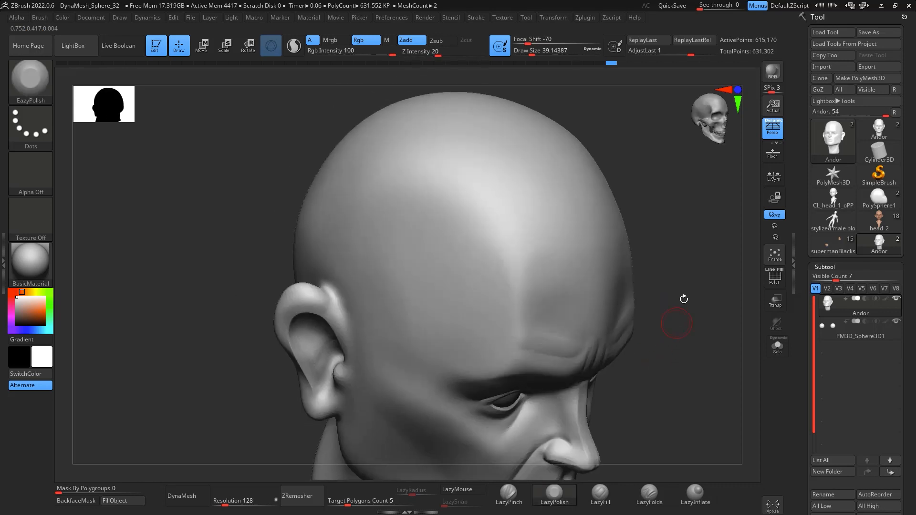
Step: Polish the temple and the side plane of the forehead with EazyPolish at draw size about 104
mouse_move(698, 283)
mouse_down()
mouse_move(674, 306)
mouse_move(681, 272)
mouse_move(608, 372)
mouse_up()
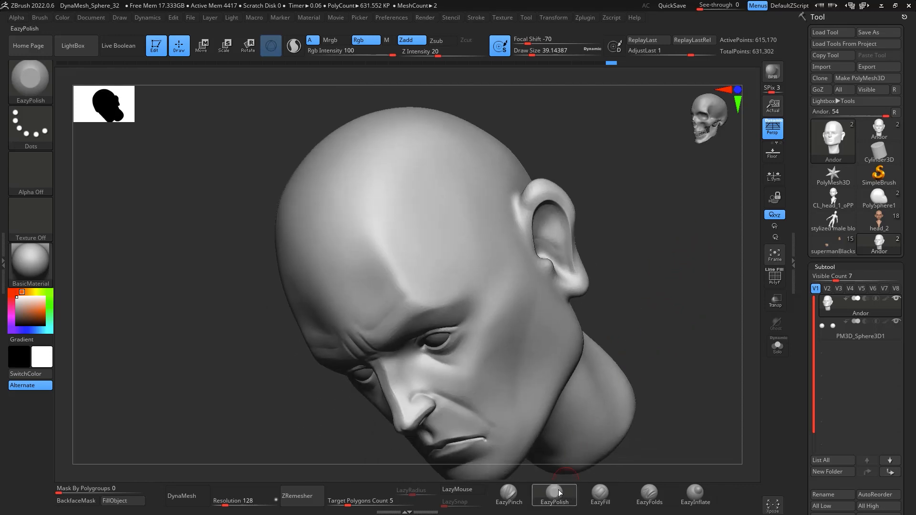
key(b)
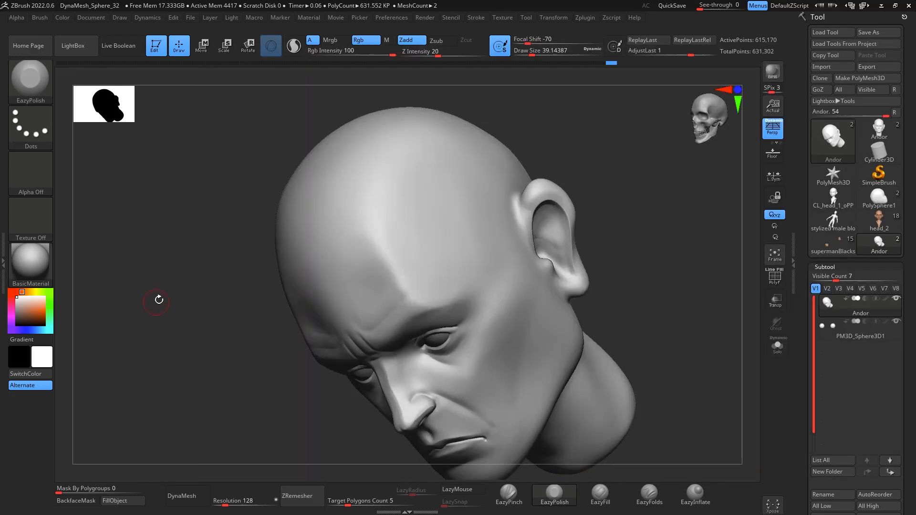
drag(160, 299, 178, 297)
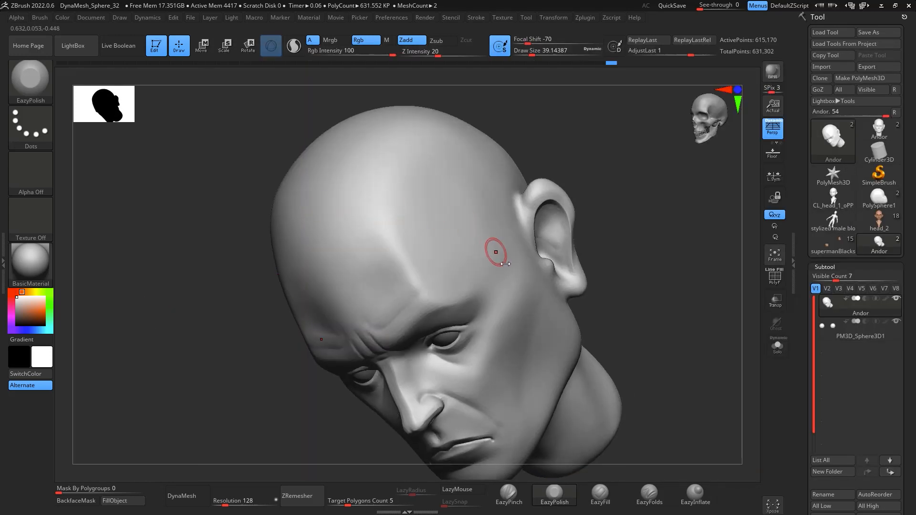
key(space)
drag(499, 257, 506, 258)
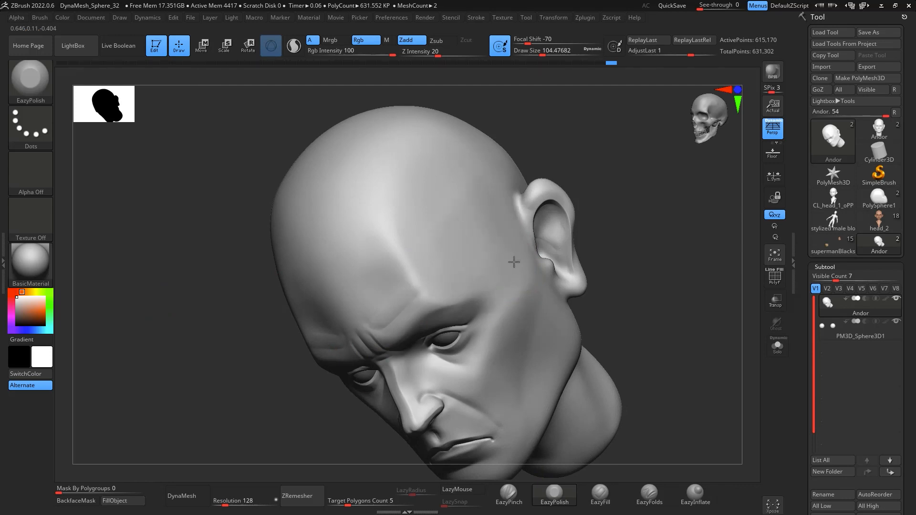
shift+drag(611, 148, 664, 186)
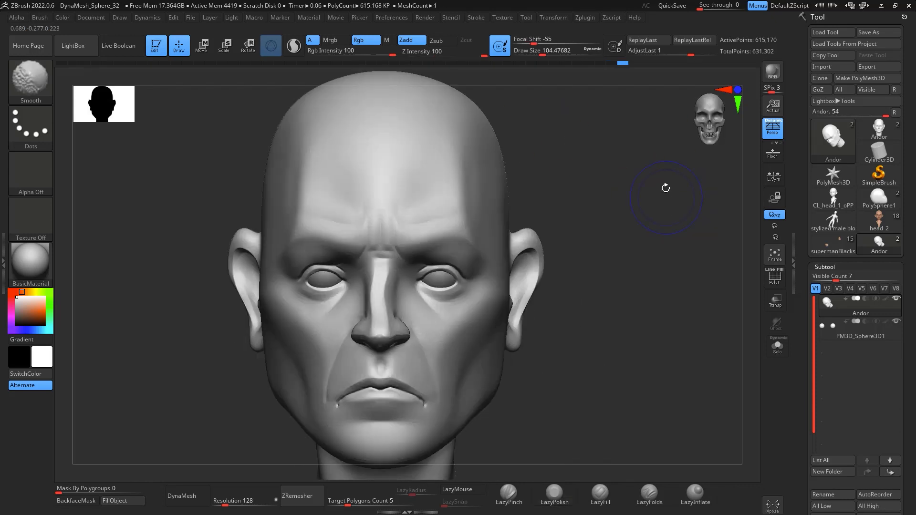
drag(609, 224, 489, 244)
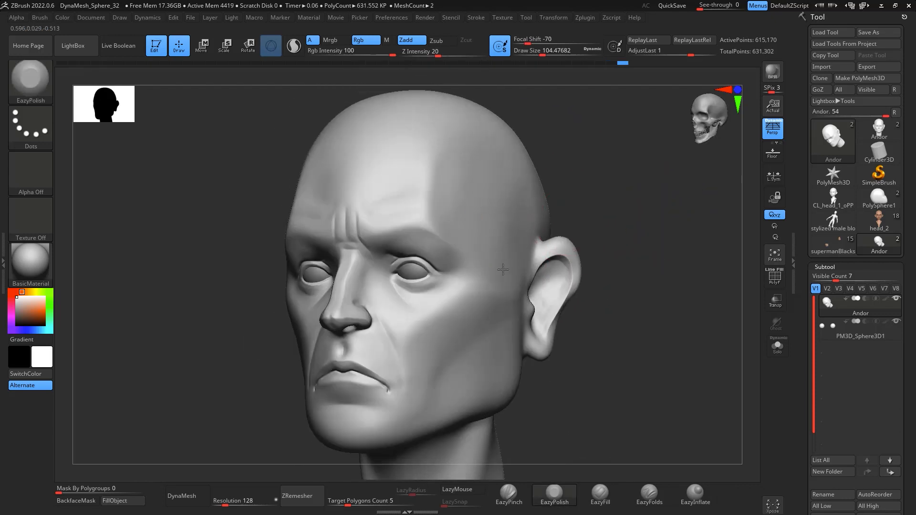
shift+drag(620, 251, 659, 300)
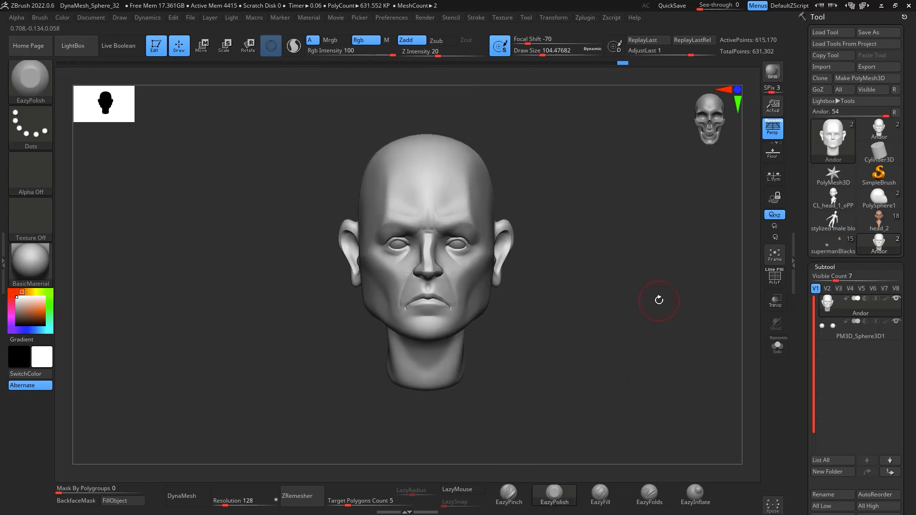
mouse_move(614, 250)
alt+mouse_down()
mouse_move(629, 302)
mouse_move(632, 272)
alt+mouse_up()
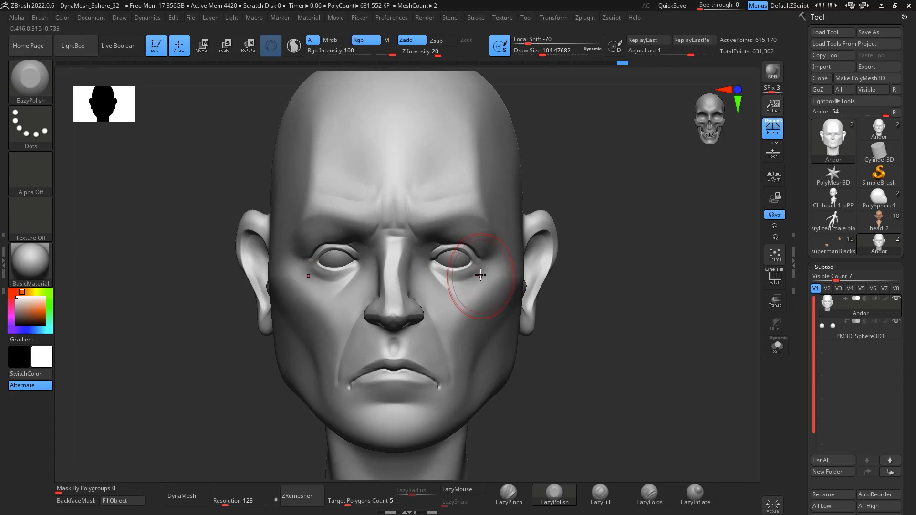
Step: Mask the lower lip up to the mouth line from the side, using MaskPen with the Lasso stroke
drag(594, 267, 523, 117)
drag(601, 218, 655, 303)
mouse_move(705, 210)
alt+mouse_down()
mouse_move(679, 150)
mouse_move(596, 72)
alt+mouse_up()
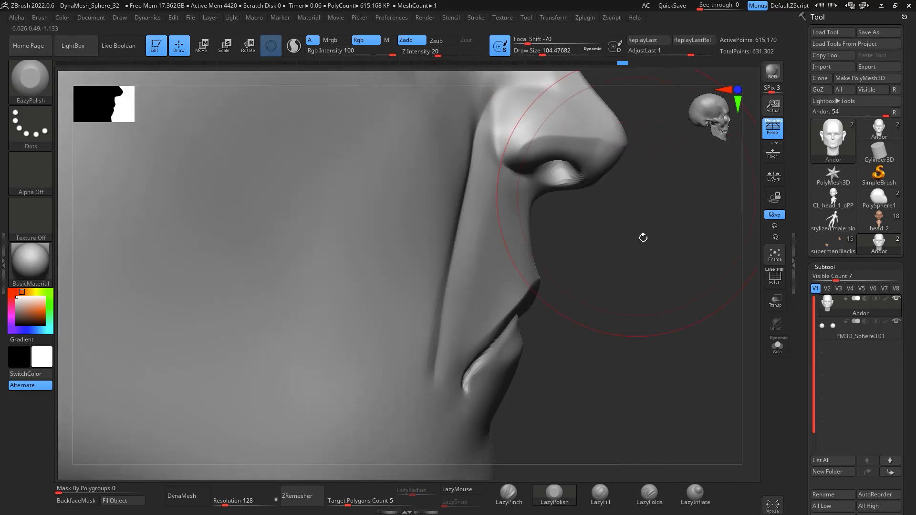
alt+drag(619, 260, 611, 206)
key(ctrl)
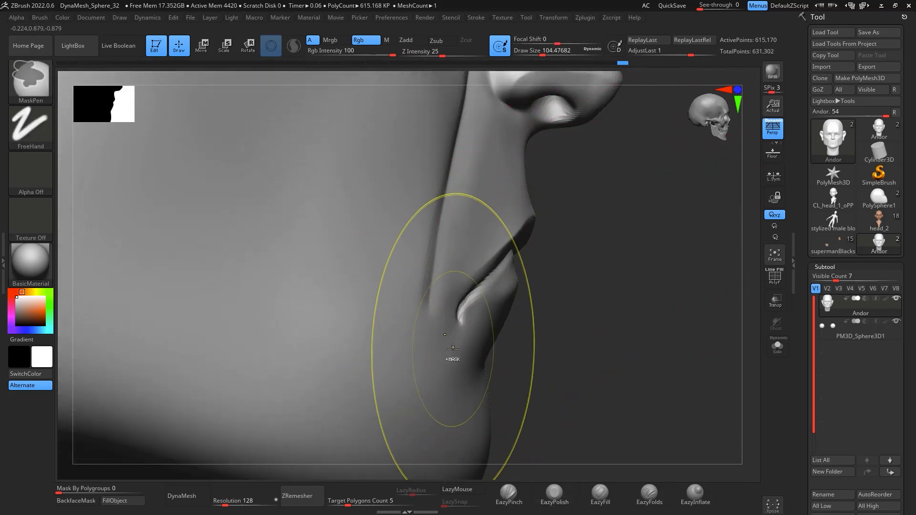
click(23, 126)
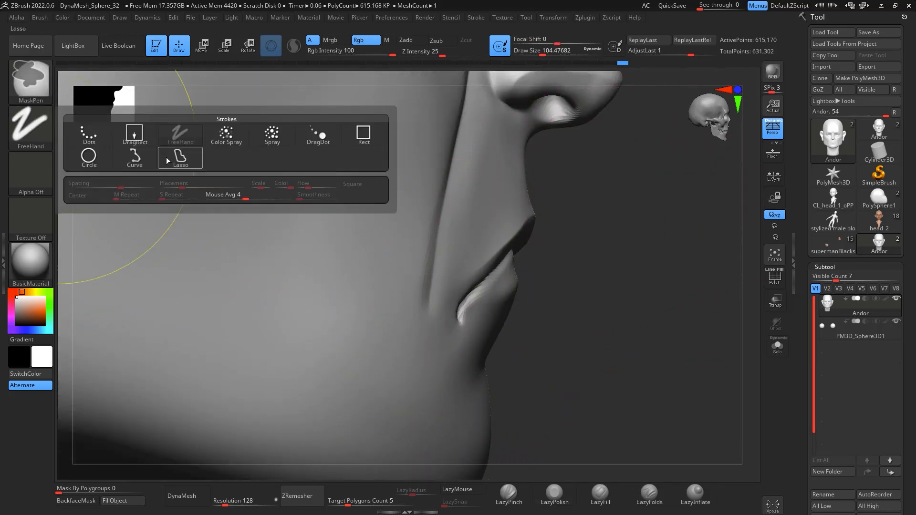
click(181, 159)
mouse_move(462, 356)
ctrl+mouse_down()
mouse_move(458, 317)
mouse_move(485, 278)
mouse_move(540, 293)
mouse_move(542, 406)
mouse_move(496, 384)
ctrl+mouse_up()
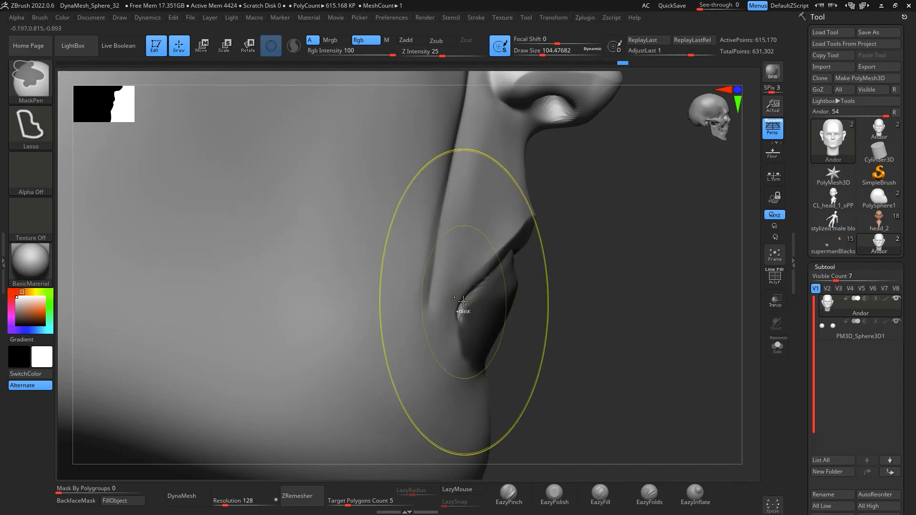
mouse_move(462, 309)
ctrl+mouse_down()
mouse_move(468, 365)
mouse_move(507, 324)
ctrl+mouse_up()
Step: Inflate the upper lip's lower edge along the mouth line with EazyInflate at draw size about 31
mouse_move(725, 282)
mouse_down()
mouse_move(655, 288)
mouse_move(706, 300)
mouse_move(675, 286)
mouse_move(676, 306)
mouse_up()
click(694, 493)
key(space)
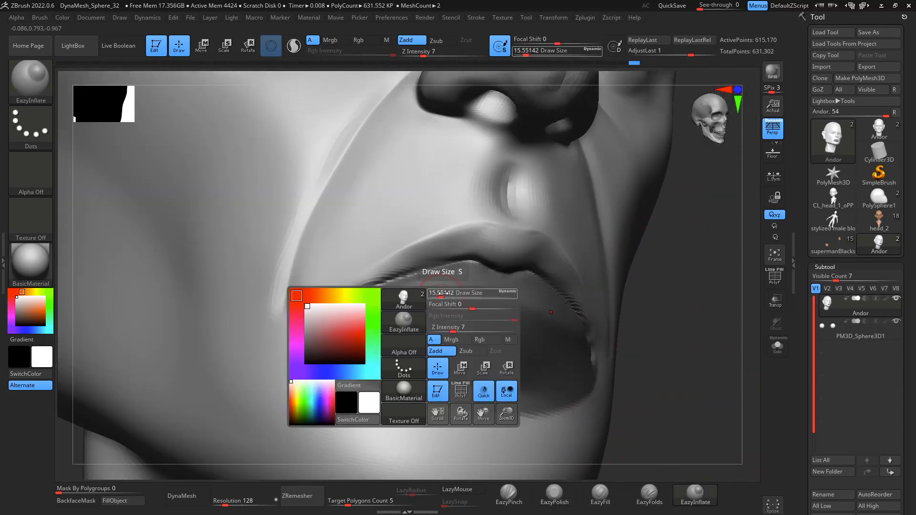
click(445, 295)
drag(446, 256, 405, 273)
mouse_move(492, 265)
mouse_down()
mouse_move(505, 258)
mouse_move(439, 258)
mouse_move(361, 301)
mouse_up()
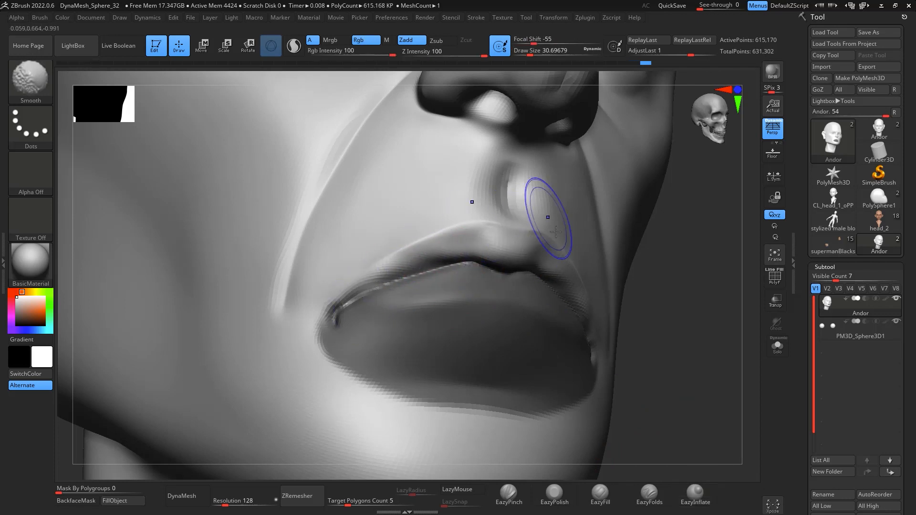
Step: Invert the mask and inflate the lower lip's upper edge with EazyInflate at draw size about 31
drag(642, 307, 701, 294)
key(ctrl+h)
ctrl+click(597, 296)
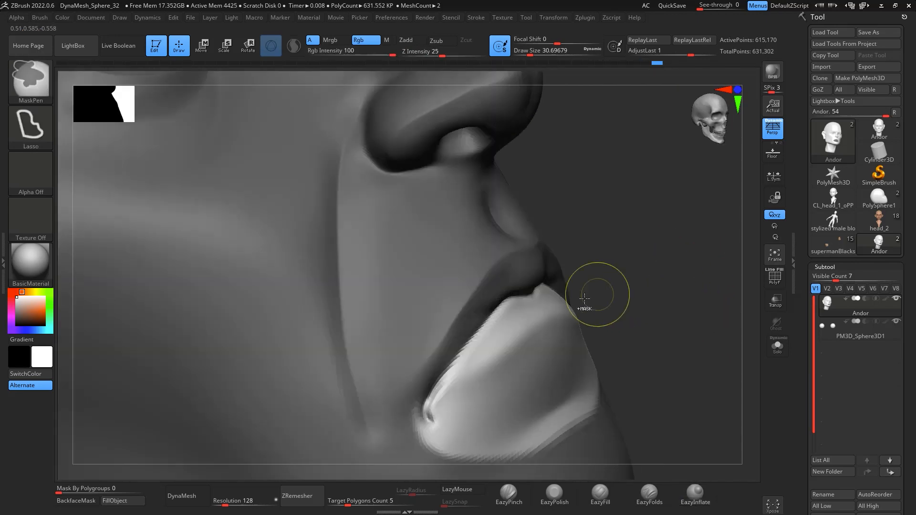
mouse_move(463, 356)
mouse_down()
mouse_move(481, 332)
mouse_move(465, 355)
mouse_up()
drag(667, 228, 591, 262)
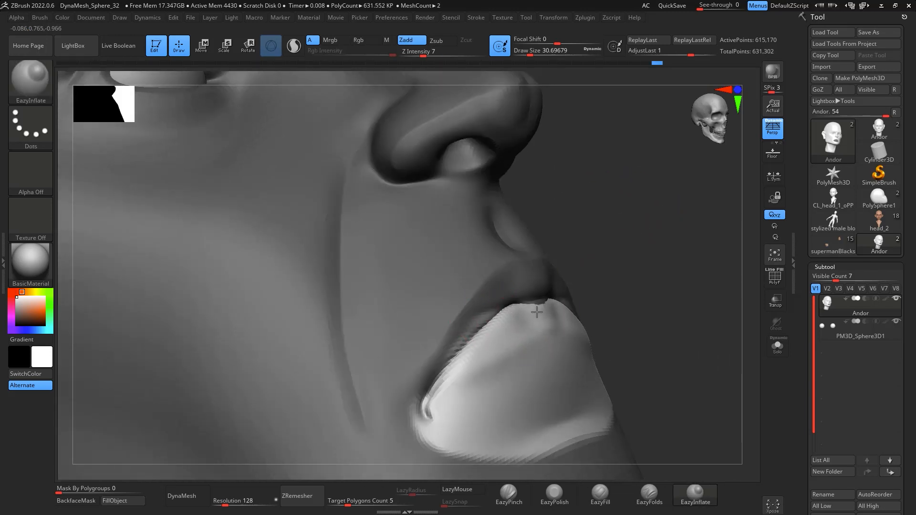
mouse_move(495, 332)
mouse_down()
mouse_move(548, 317)
mouse_move(514, 319)
mouse_up()
mouse_move(678, 260)
mouse_down()
mouse_move(701, 270)
mouse_move(584, 286)
mouse_up()
key(shift)
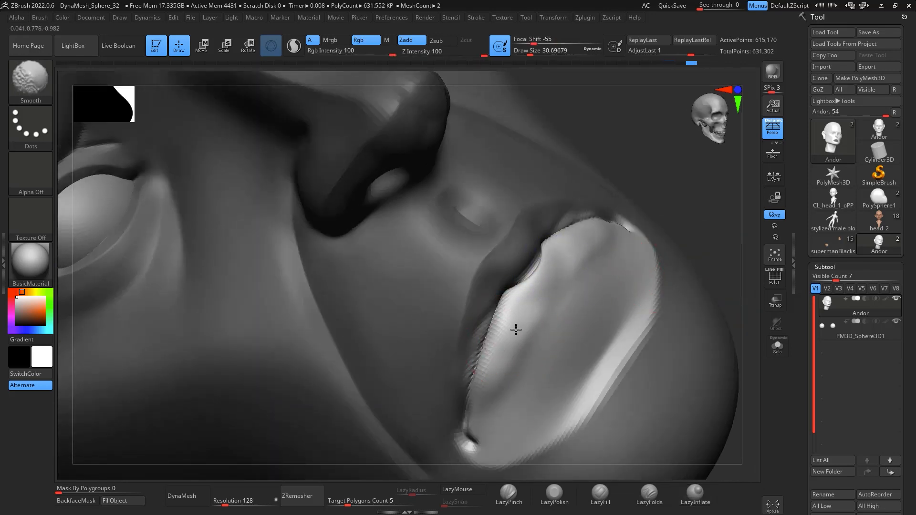
Step: Pinch the lower lip's edge near the mouth corner with EazyPinch at draw size about 33 and clear the mask
click(509, 492)
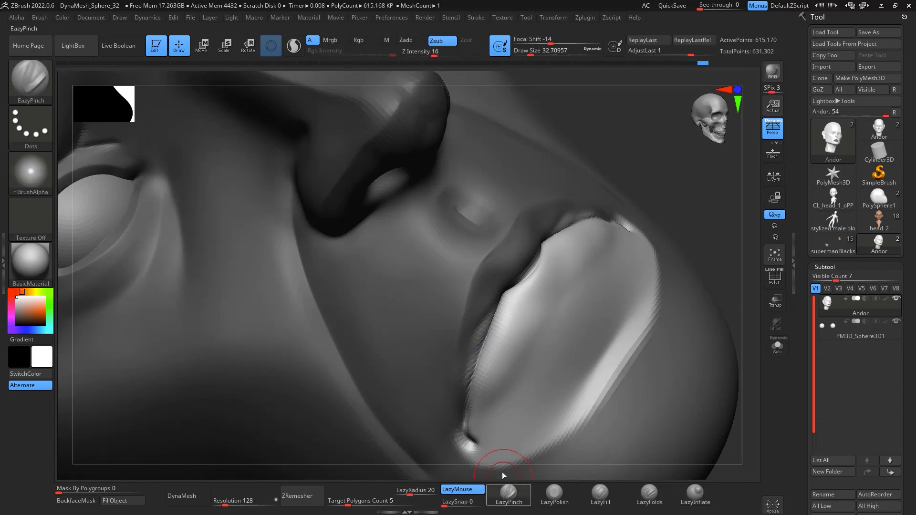
mouse_move(480, 403)
mouse_down()
mouse_move(550, 294)
mouse_move(503, 433)
mouse_up()
shift+drag(668, 193, 715, 224)
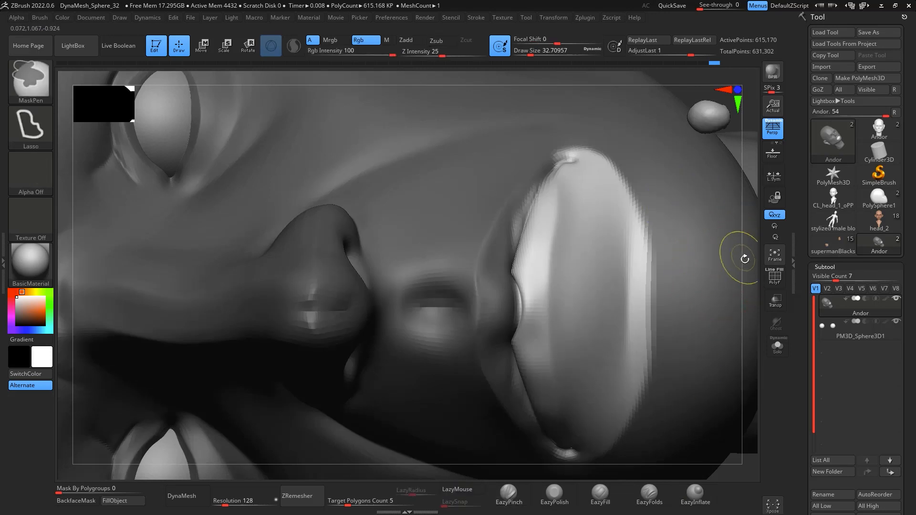
drag(742, 258, 716, 245)
Step: Carve the line between the lips with DamStandard, reducing the draw size to about 20 and finally about 7.5
key(space)
mouse_move(515, 230)
mouse_down()
mouse_move(507, 232)
mouse_move(520, 210)
mouse_move(502, 251)
mouse_move(538, 187)
mouse_up()
key(space)
key(b)
key(d)
key(s)
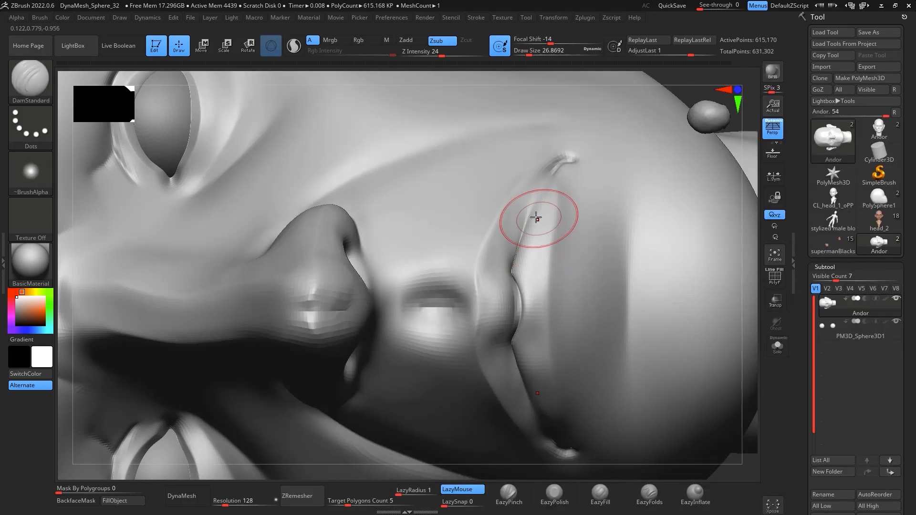
key(space)
drag(519, 242, 550, 173)
key(ctrl)
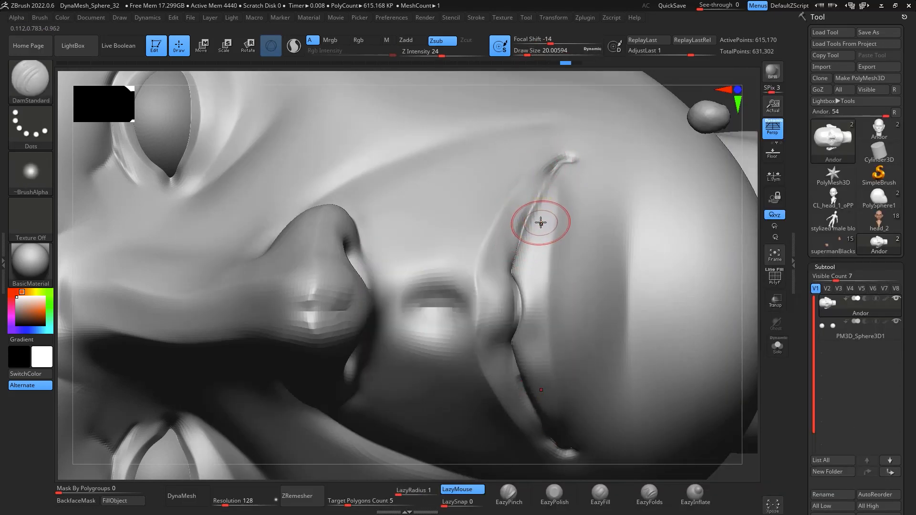
key(ctrl)
key(space)
drag(549, 226, 544, 227)
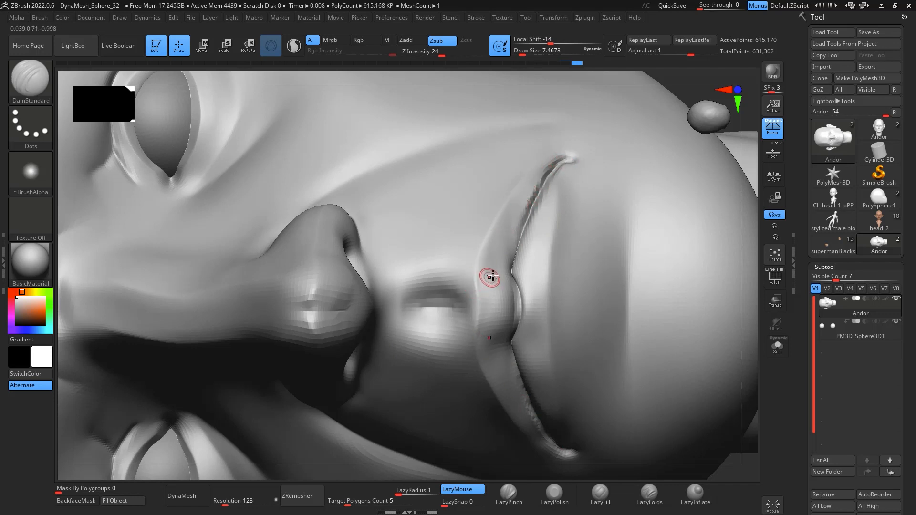
Step: Sharpen the upper lip's border with EazyPinch at draw size about 17, smooth it lightly, and check the face from the front
click(508, 492)
key(space)
mouse_move(499, 242)
mouse_down()
mouse_move(508, 241)
mouse_move(504, 206)
mouse_up()
drag(563, 147, 567, 146)
shift+drag(527, 207, 519, 231)
mouse_move(752, 309)
mouse_down()
mouse_move(654, 239)
mouse_move(687, 259)
mouse_move(640, 362)
mouse_move(612, 242)
mouse_up()
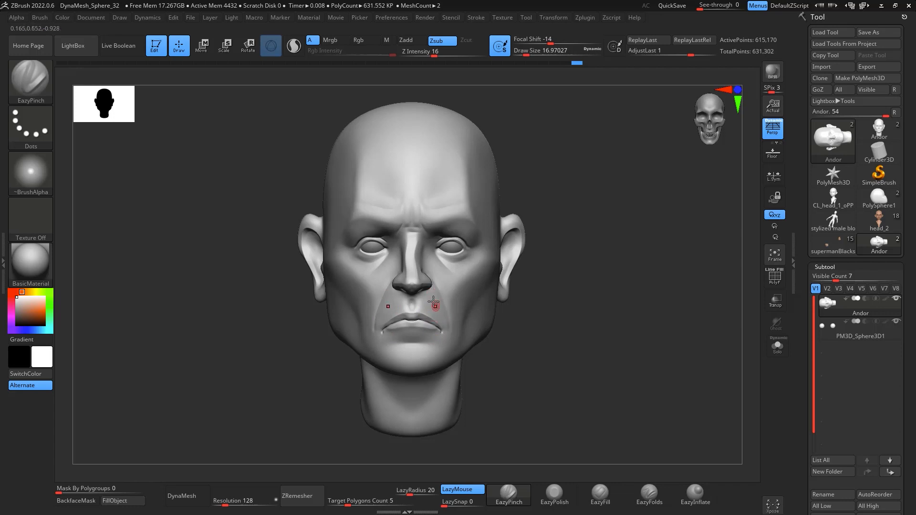
drag(606, 240, 571, 225)
shift+drag(663, 272, 720, 298)
alt+drag(620, 237, 657, 281)
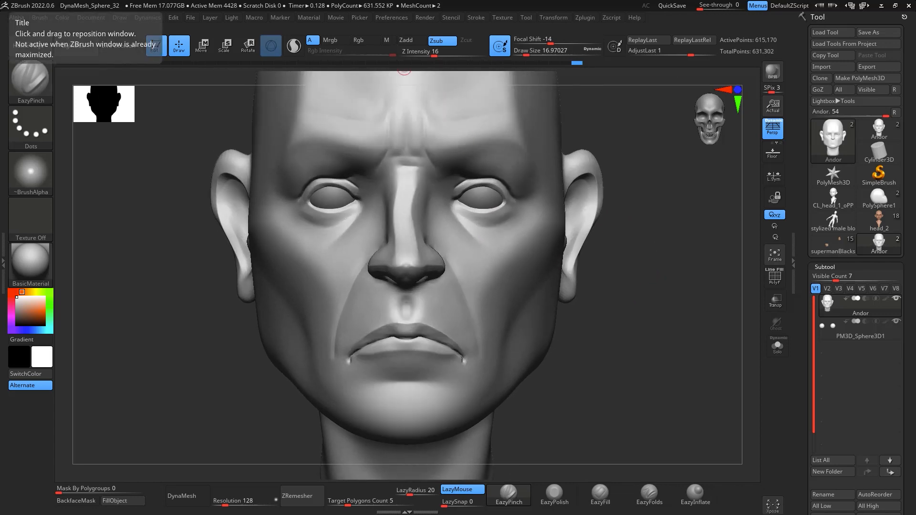
Step: Show the polyframe to check mesh density around the mouth and subdivide the head to SDiv 5
drag(641, 285, 742, 224)
click(775, 277)
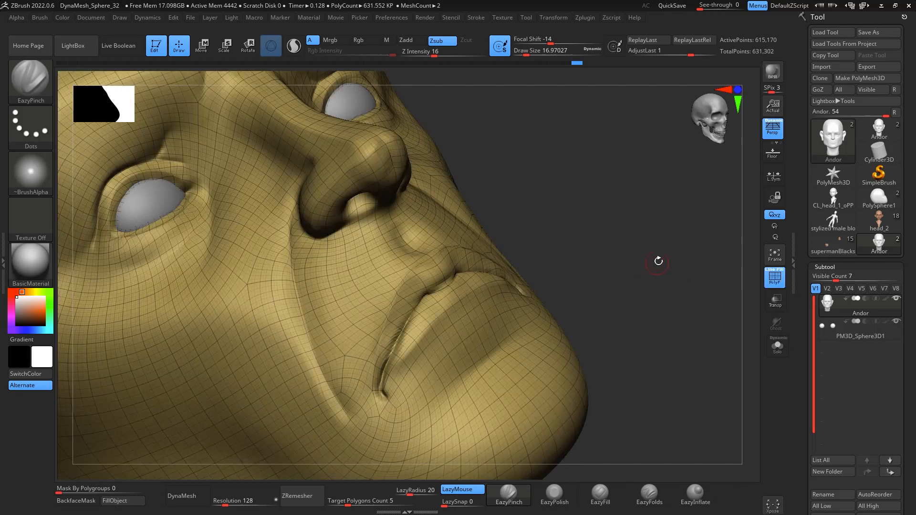
drag(658, 260, 612, 217)
shift+drag(462, 258, 462, 266)
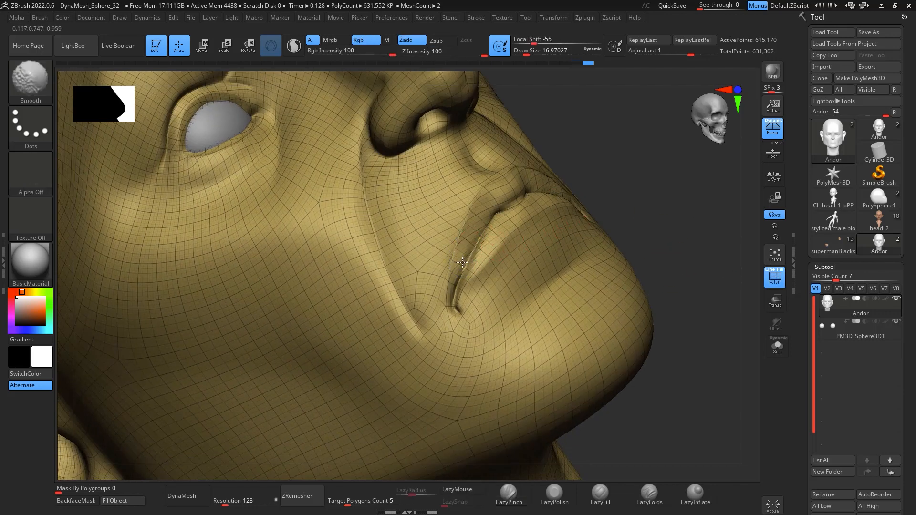
drag(909, 345, 906, 124)
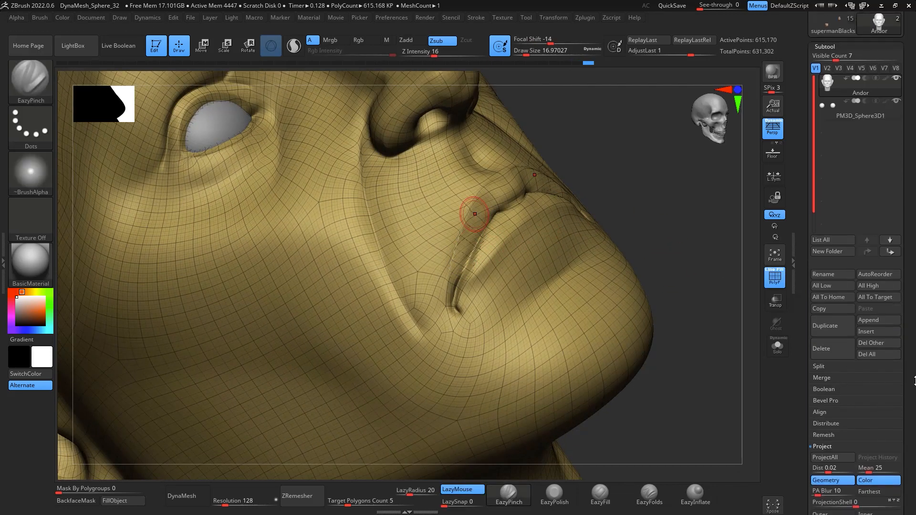
drag(915, 380, 910, 203)
click(839, 388)
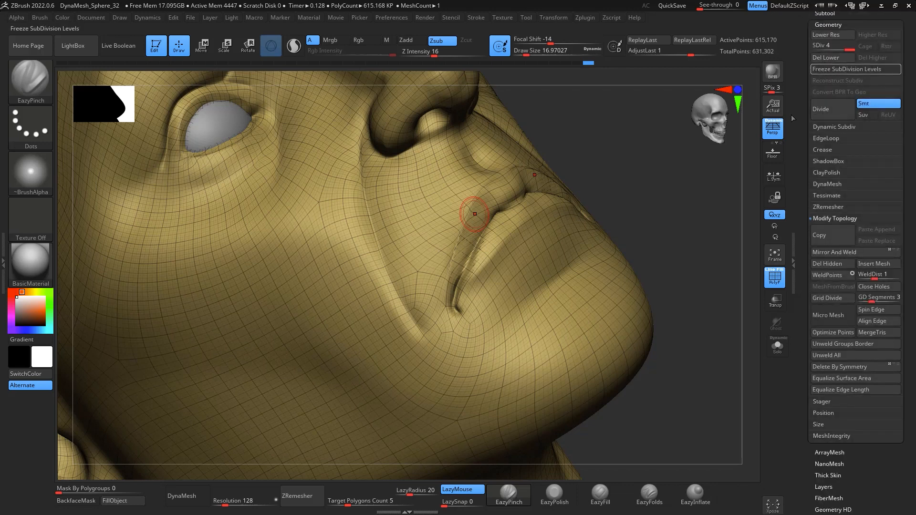
drag(673, 229, 681, 235)
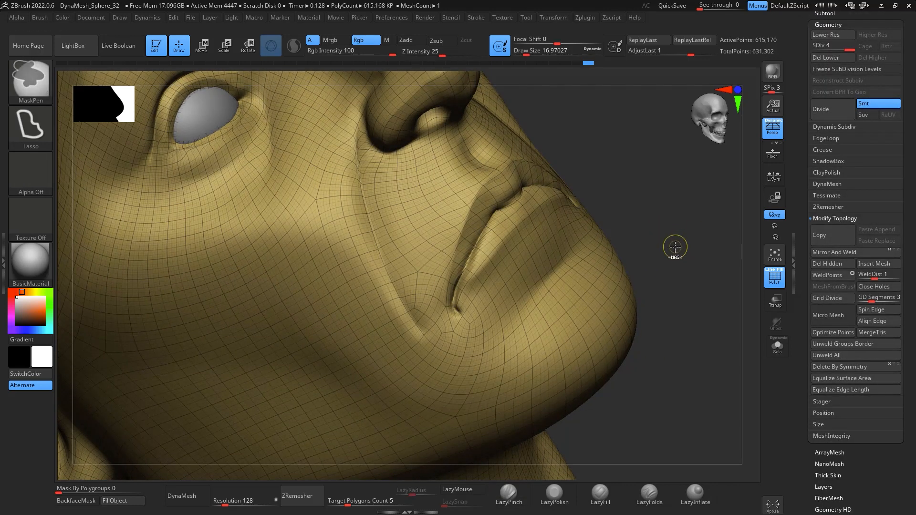
key(ctrl+d)
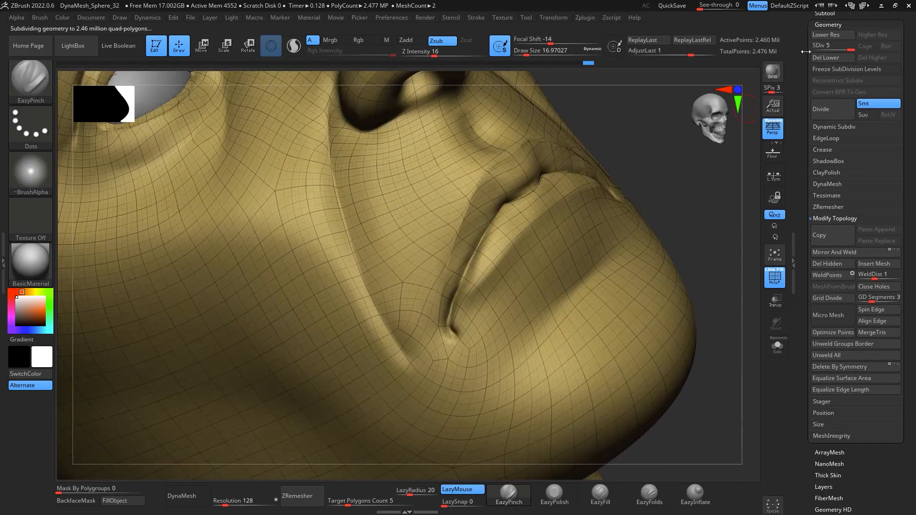
Step: Hide the polyframe and smooth the lip edges along the mouth line with the Smooth brush at draw size about 17
scroll(838, 98, up, 3)
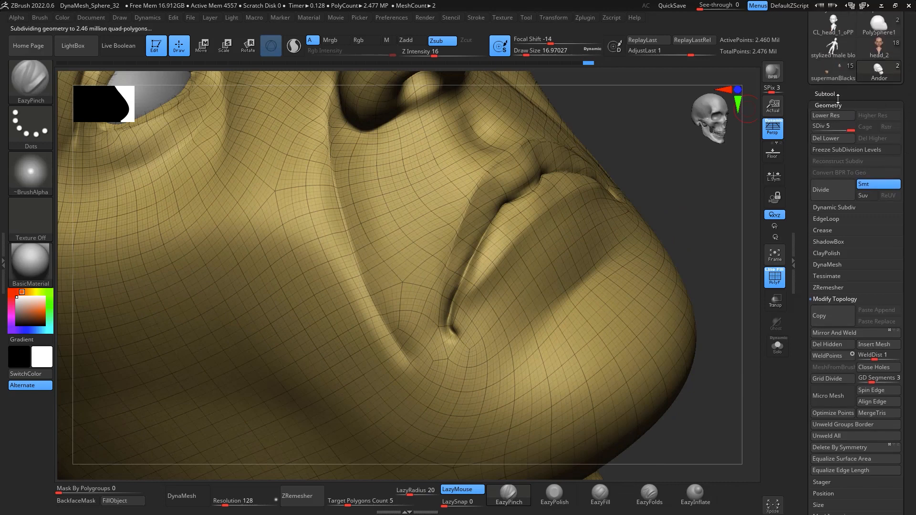
click(825, 93)
mouse_move(713, 190)
mouse_down()
mouse_move(699, 179)
mouse_move(695, 187)
mouse_up()
click(778, 271)
click(777, 271)
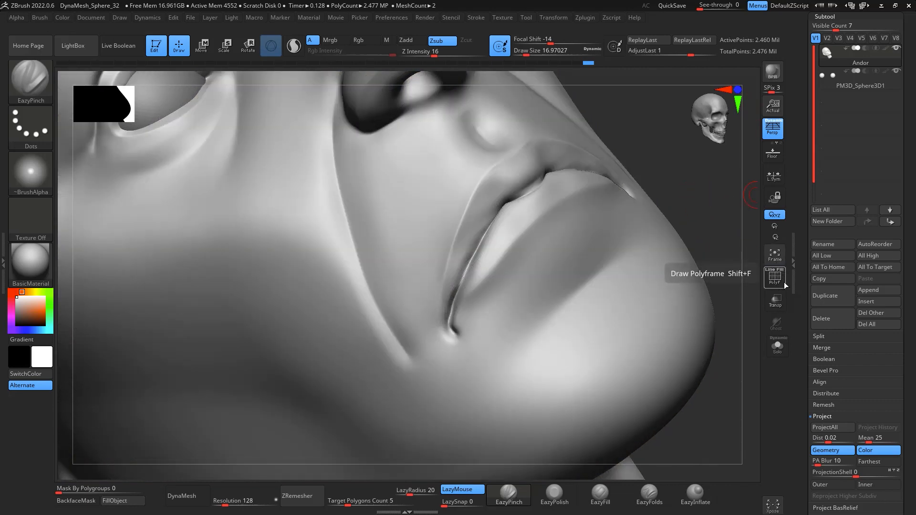
key(shift)
shift+drag(472, 262, 458, 282)
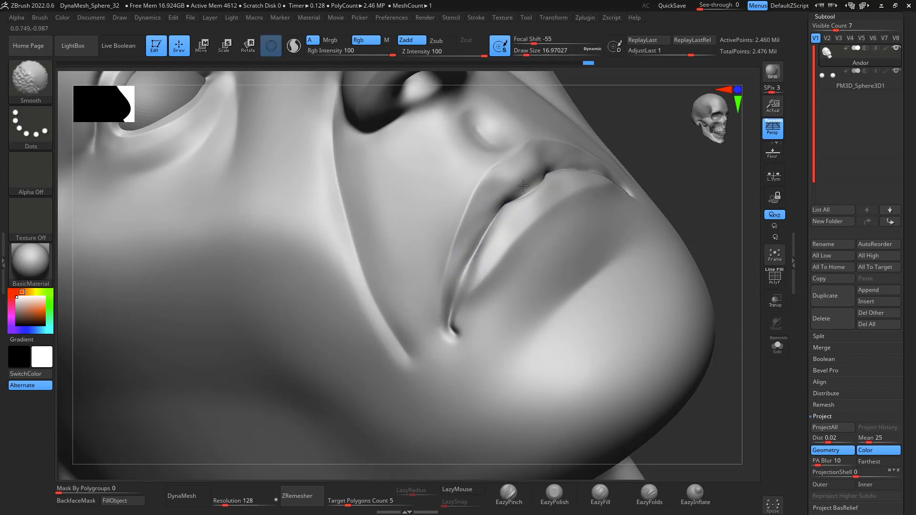
mouse_move(630, 137)
mouse_down()
mouse_move(696, 162)
mouse_move(667, 153)
mouse_up()
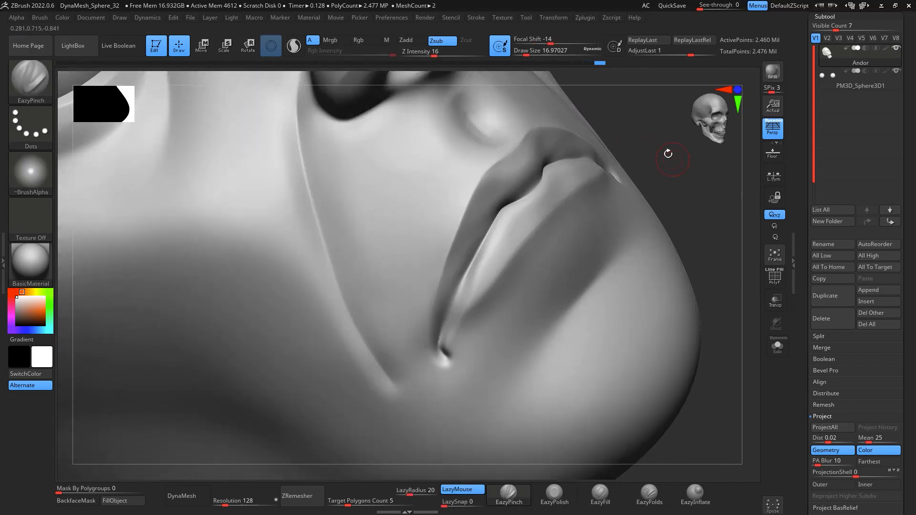
Step: Carve the line between the lips toward the mouth corner with DamStandard at draw size about 7.5, checking it from the front and side
key(b)
key(d)
key(s)
key(space)
click(548, 222)
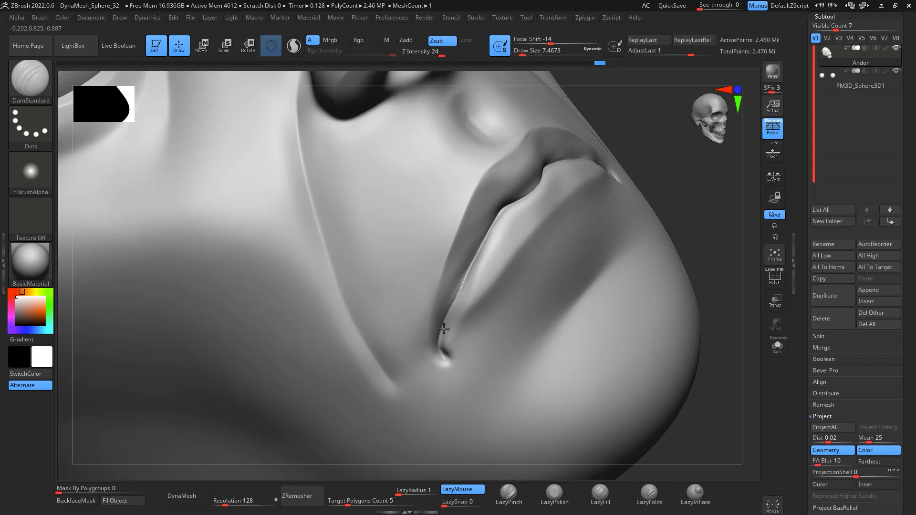
key(shift)
shift+drag(572, 145, 696, 153)
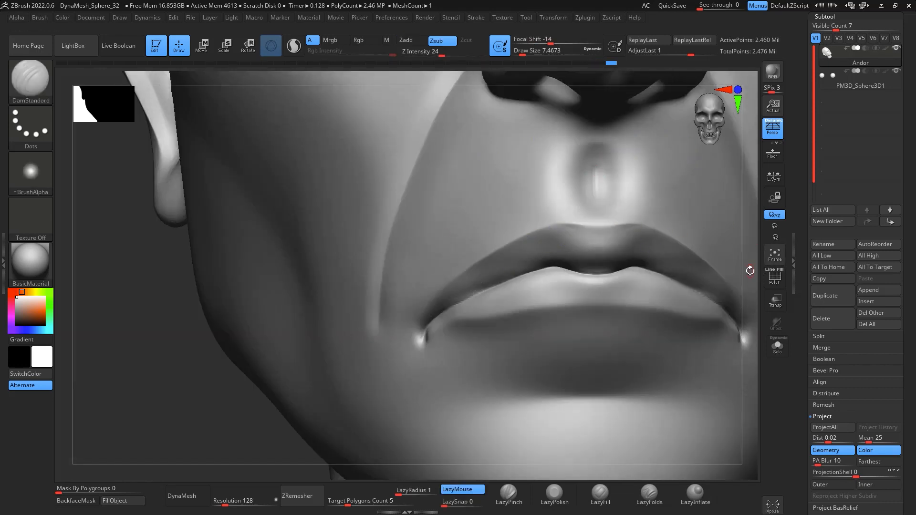
mouse_move(749, 270)
alt+mouse_down()
mouse_move(742, 178)
mouse_move(624, 356)
alt+mouse_up()
mouse_move(670, 323)
mouse_down()
mouse_move(687, 237)
mouse_move(670, 340)
mouse_up()
drag(669, 238, 738, 220)
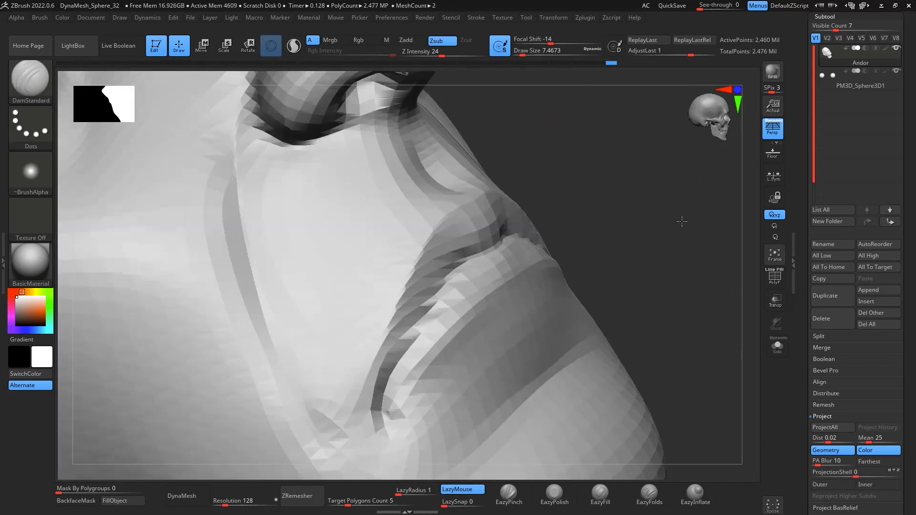
key(space)
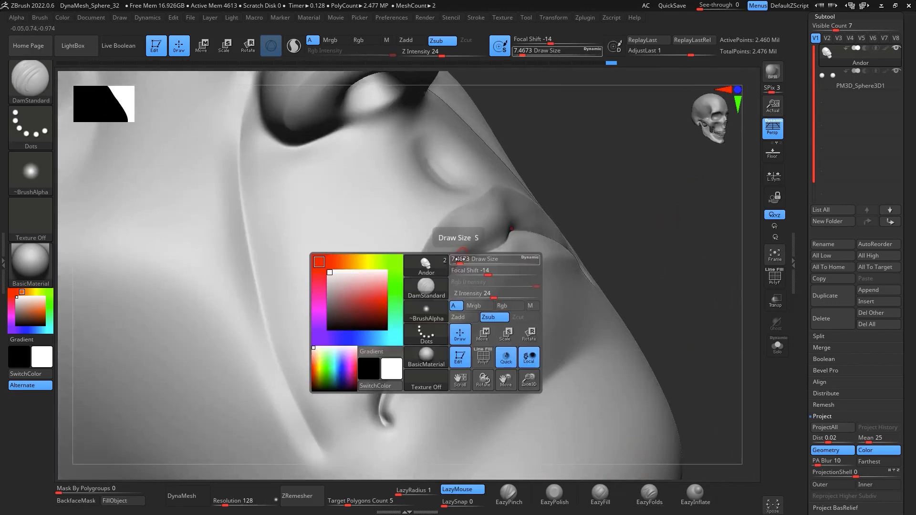
drag(459, 258, 462, 258)
mouse_move(423, 285)
mouse_down()
mouse_move(455, 233)
mouse_move(434, 249)
mouse_up()
key(ctrl+z)
Step: Fill the lip edge along the mouth line with EazyFill at draw size about 17 and smooth the lower lip lightly
click(600, 496)
key(space)
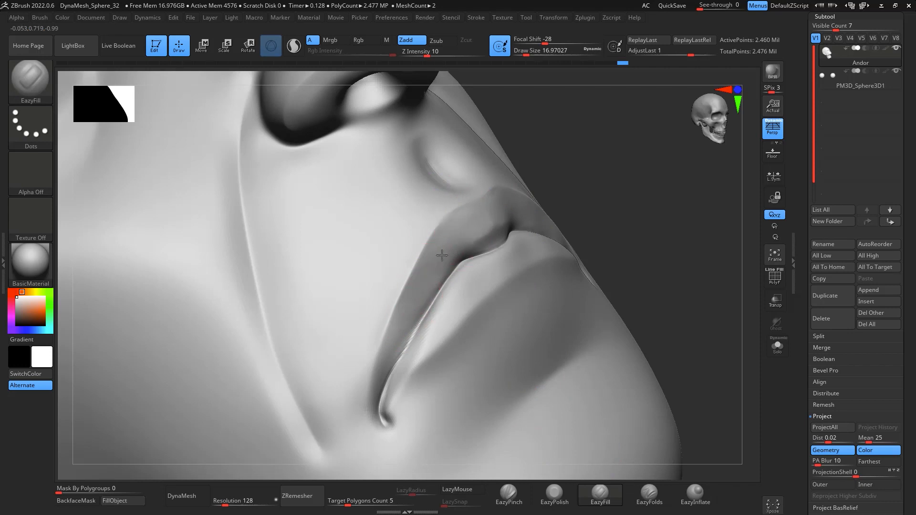
drag(400, 356, 411, 306)
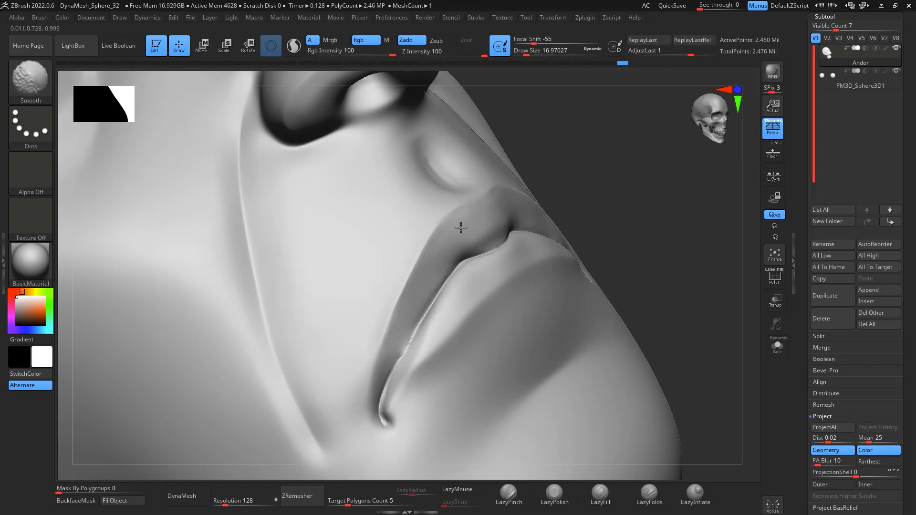
drag(664, 229, 649, 219)
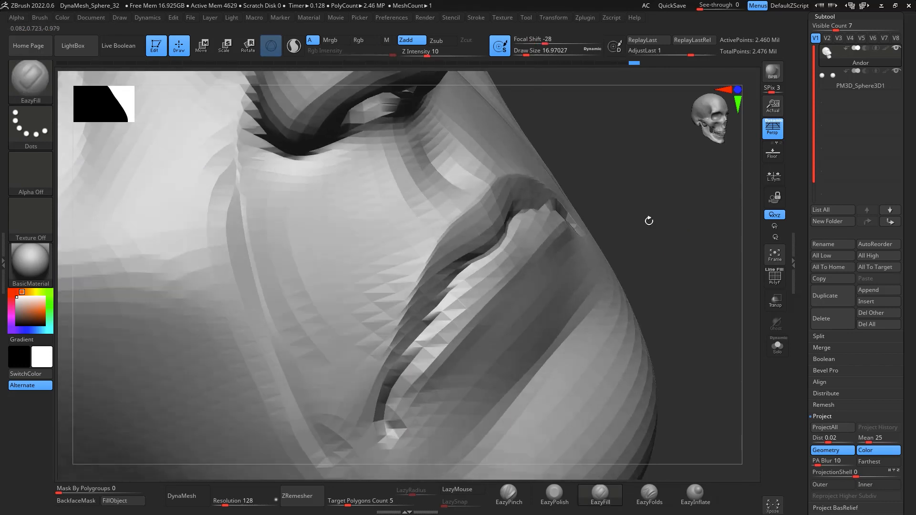
mouse_move(483, 281)
mouse_down()
mouse_move(425, 358)
mouse_move(481, 277)
mouse_up()
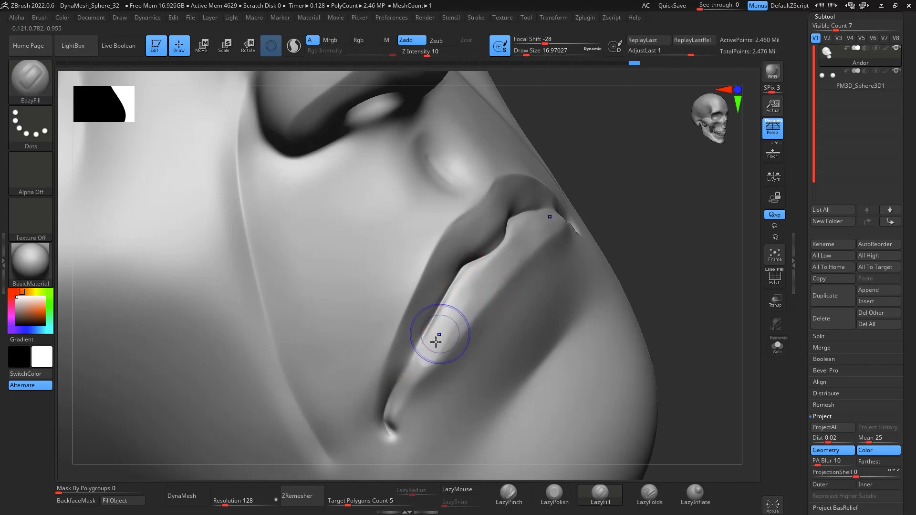
shift+drag(436, 342, 441, 339)
drag(655, 203, 637, 219)
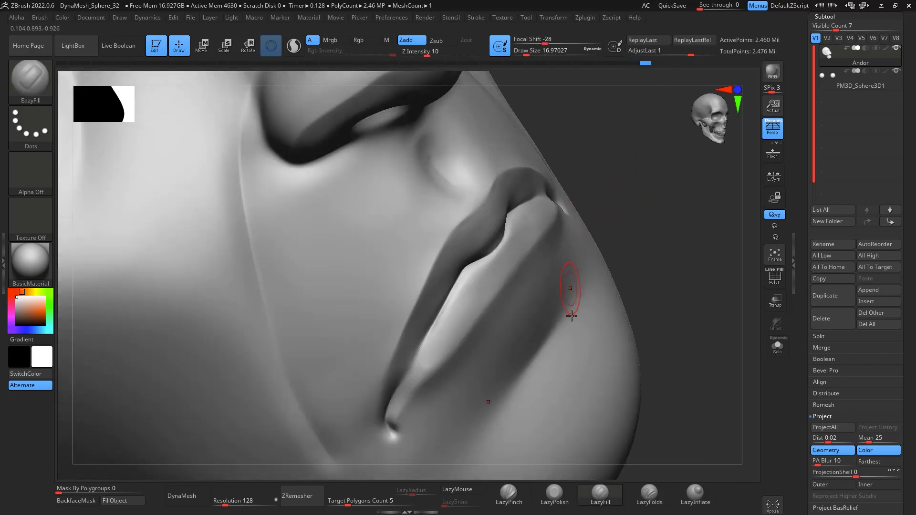
key(shift)
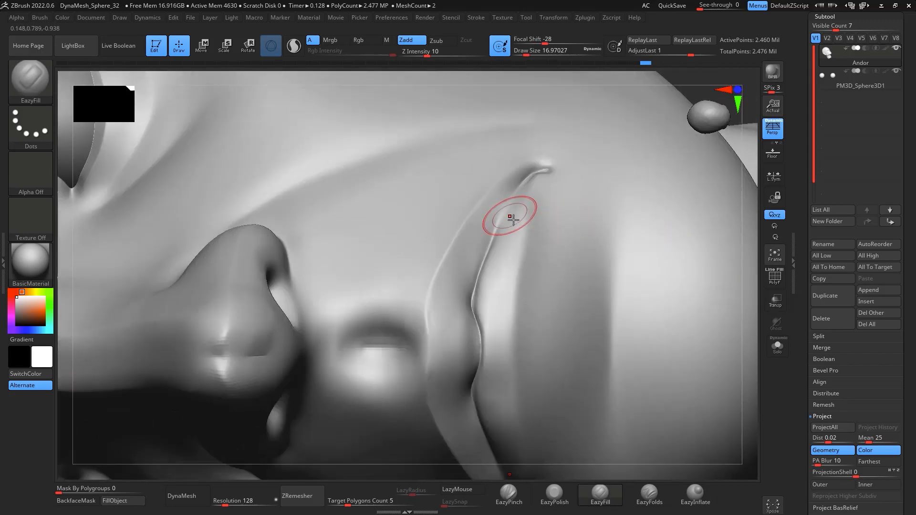
Step: Deepen the mouth line out to the corner with DamStandard at draw size about 6.6 and lazy radius 18
key(b)
key(d)
key(s)
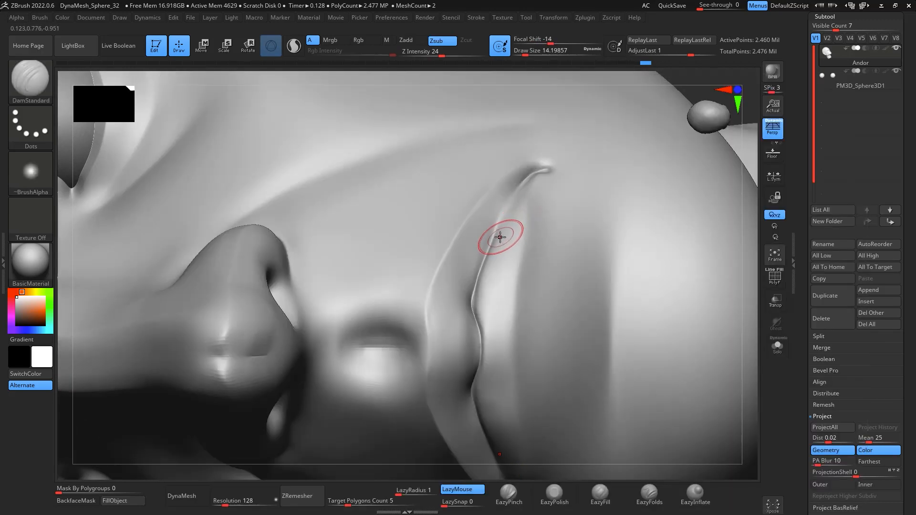
key(space)
drag(499, 241, 494, 242)
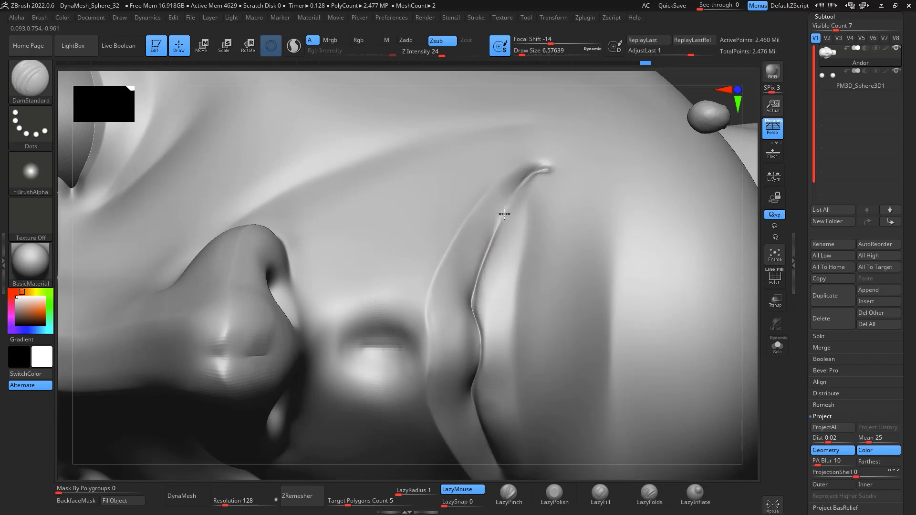
drag(488, 232, 546, 168)
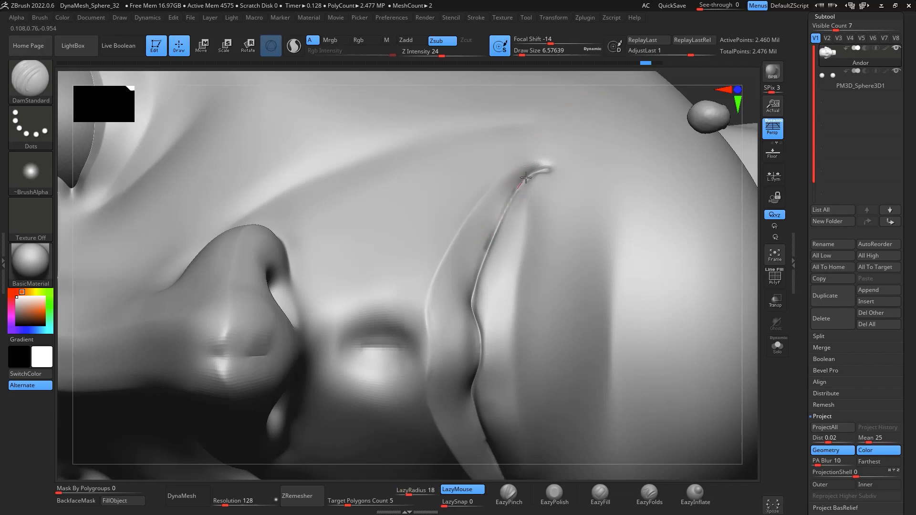
drag(526, 178, 540, 172)
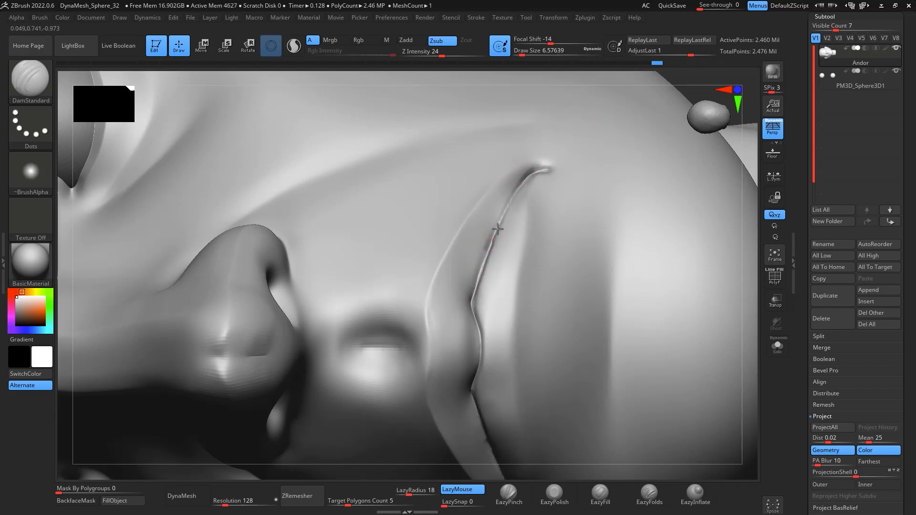
shift+drag(521, 149, 477, 287)
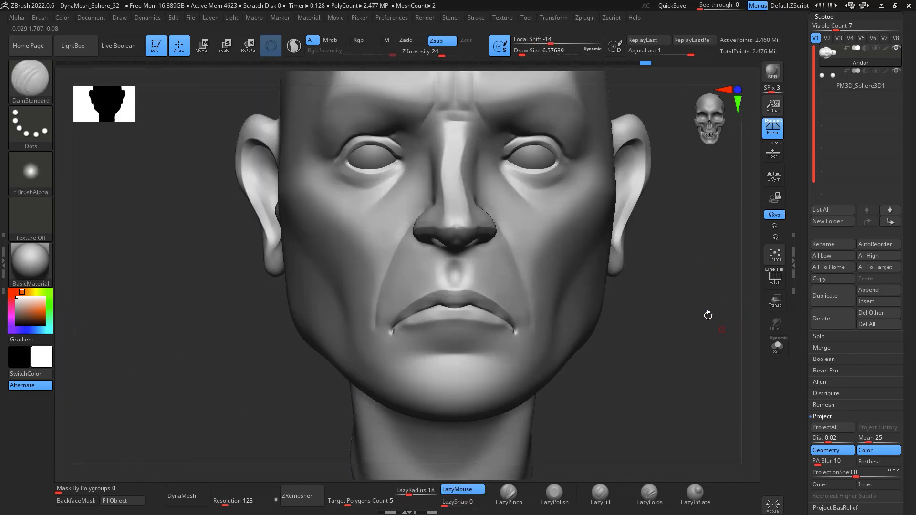
Step: Mask a band in front of the ear down to the jaw corner with MaskPen's FreeHand stroke at draw size about 59
key(shift)
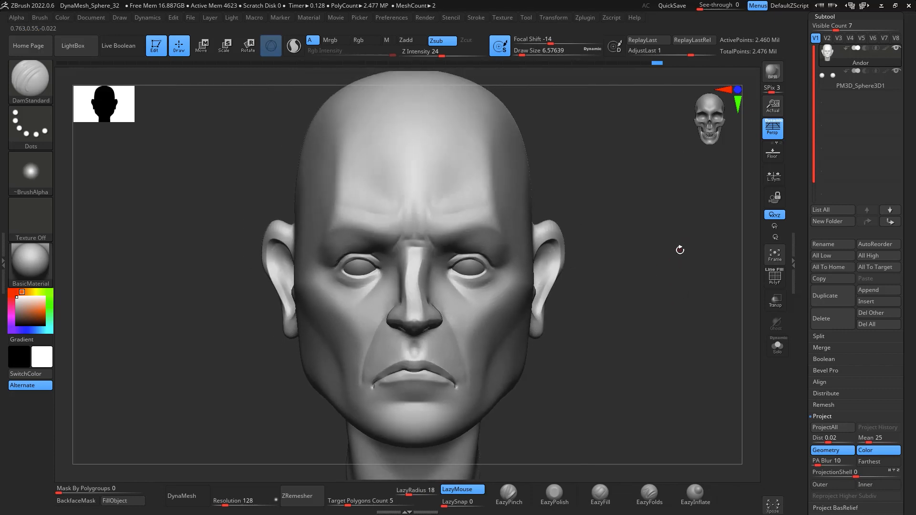
drag(655, 279, 660, 242)
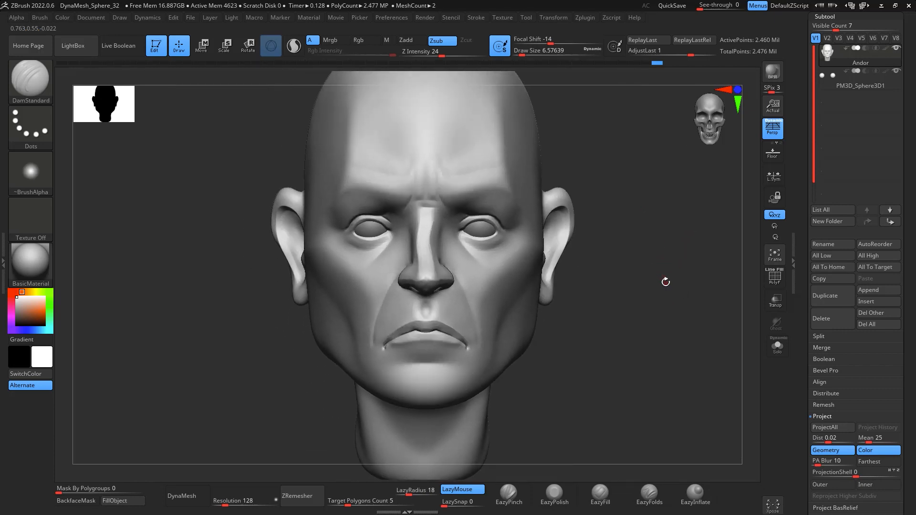
shift+drag(665, 282, 470, 272)
alt+drag(740, 328, 648, 337)
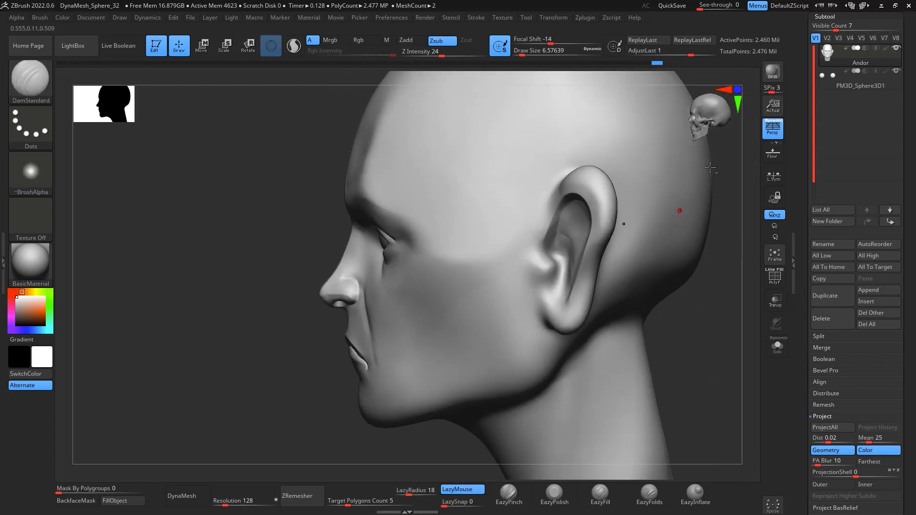
drag(667, 288, 734, 297)
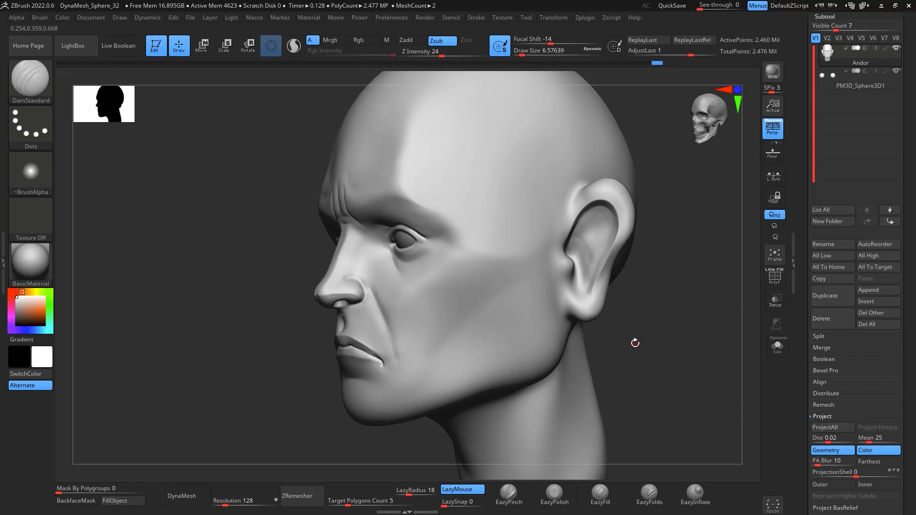
mouse_move(688, 268)
mouse_down()
mouse_move(706, 269)
mouse_move(698, 270)
mouse_up()
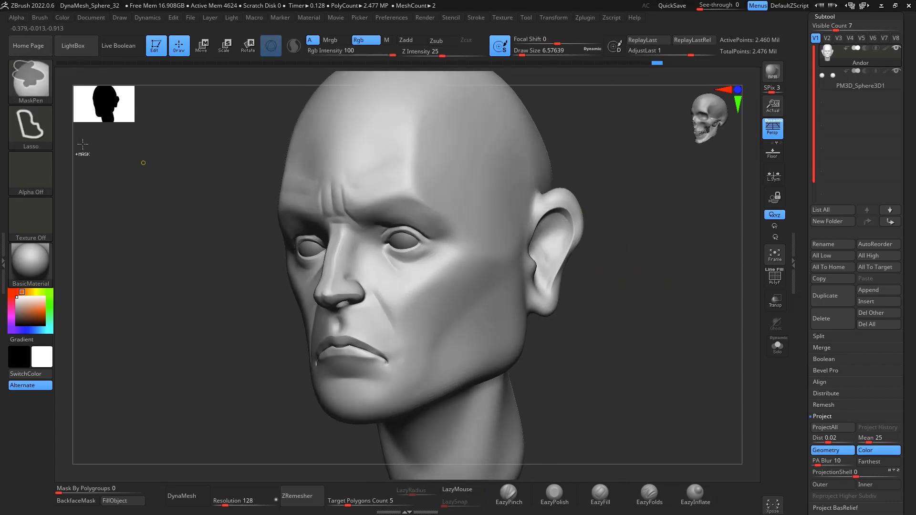
click(31, 126)
click(180, 134)
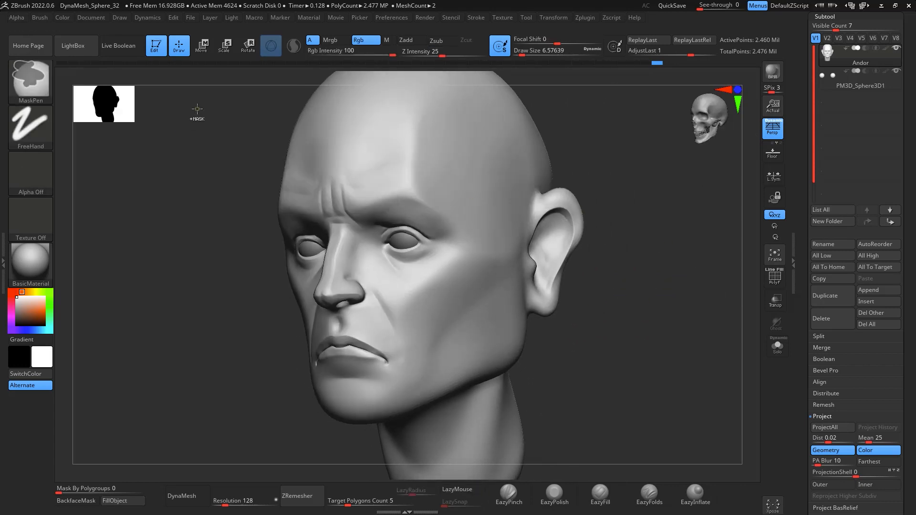
mouse_move(675, 270)
mouse_down()
mouse_move(555, 265)
mouse_move(529, 279)
mouse_move(536, 249)
mouse_up()
key(space)
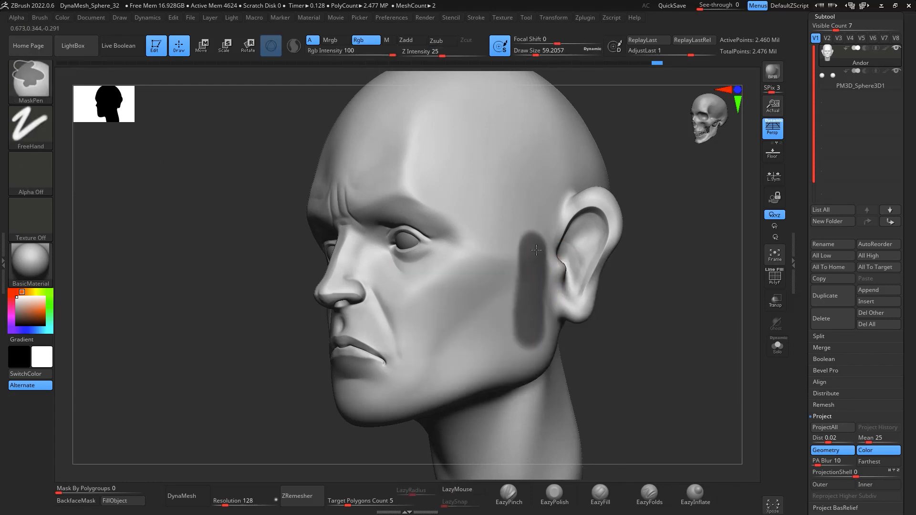
mouse_move(529, 304)
ctrl+mouse_down()
mouse_move(529, 367)
mouse_move(479, 379)
ctrl+mouse_up()
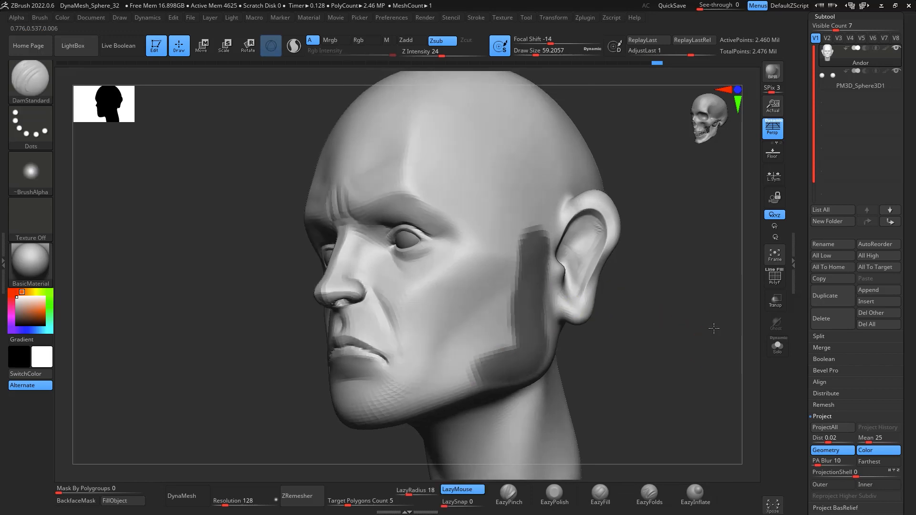
Step: Extend the mask from the jaw corner along the jawline to the chin and fill the area beneath it
drag(735, 363, 732, 257)
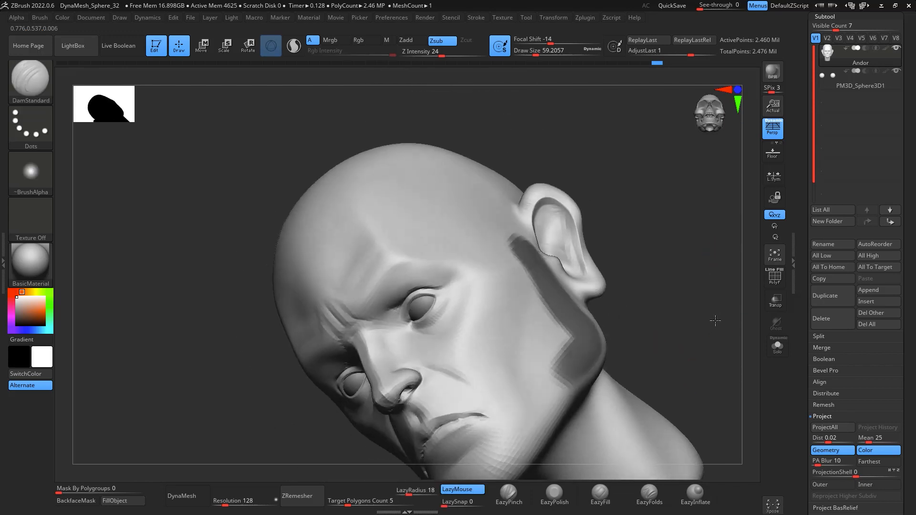
mouse_move(711, 317)
mouse_down()
mouse_move(692, 194)
mouse_move(697, 201)
mouse_up()
mouse_move(501, 244)
ctrl+mouse_down()
mouse_move(444, 329)
mouse_move(549, 210)
mouse_move(446, 336)
ctrl+mouse_up()
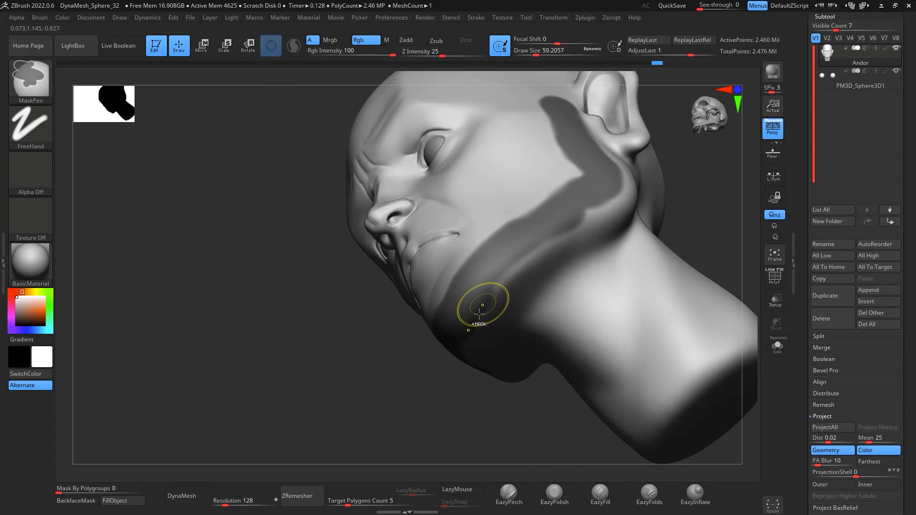
mouse_move(484, 303)
ctrl+mouse_down()
mouse_move(513, 281)
mouse_move(486, 329)
mouse_move(568, 232)
mouse_move(614, 196)
ctrl+mouse_up()
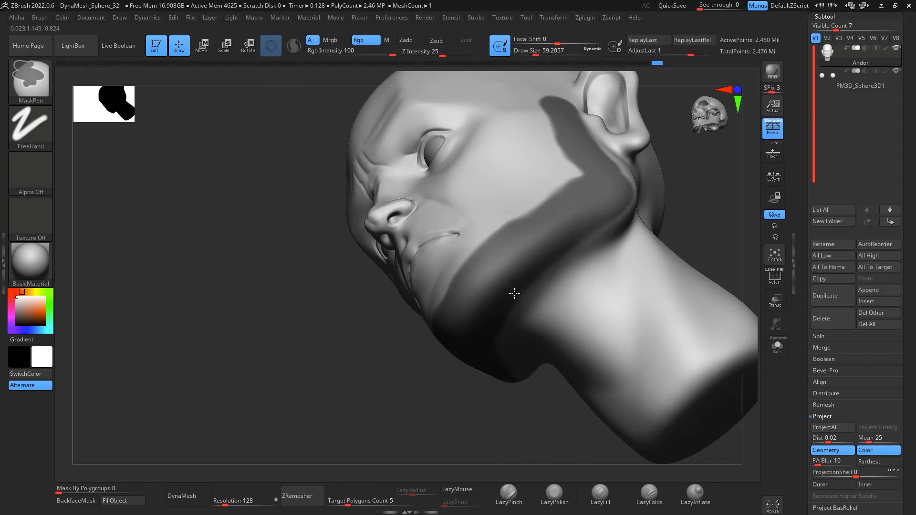
ctrl+drag(502, 342, 519, 291)
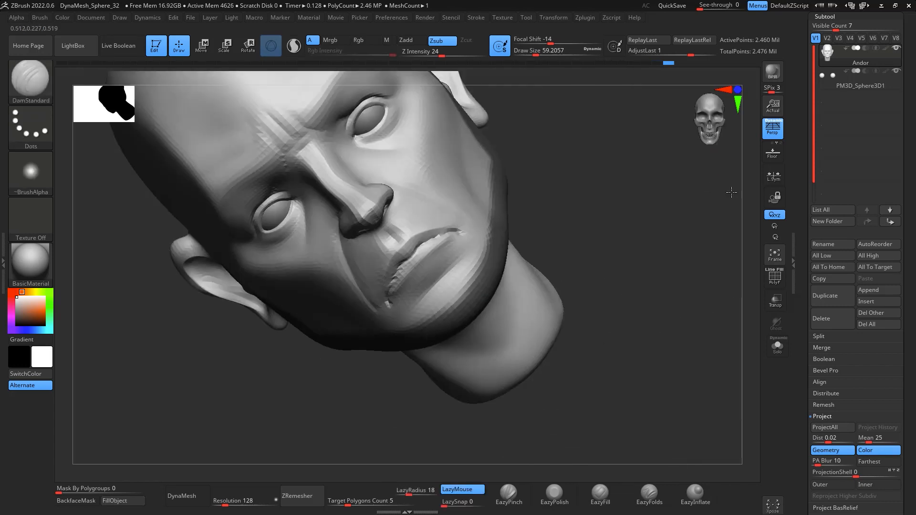
Step: Mask the jaw corner up below the ear and fill the underside of the jaw to its border with the neck
drag(707, 182, 695, 236)
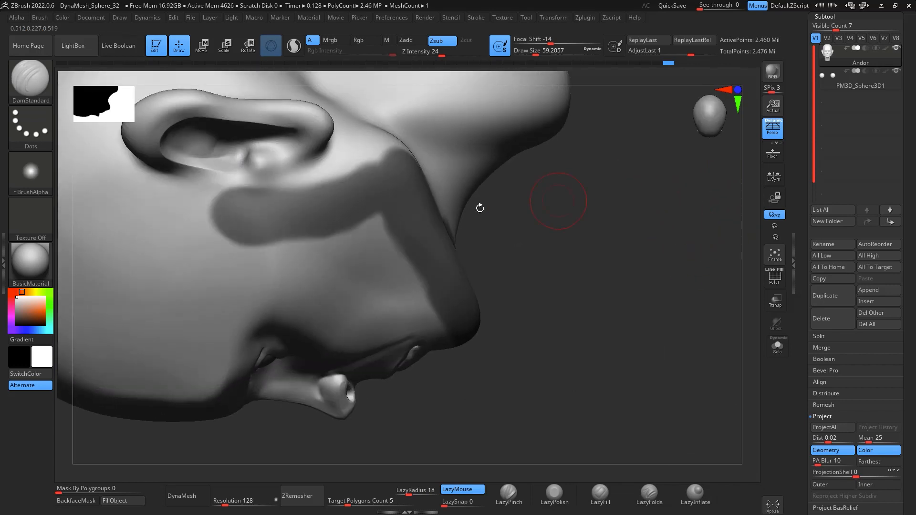
mouse_move(300, 193)
ctrl+mouse_down()
mouse_move(285, 204)
mouse_move(383, 159)
mouse_move(258, 208)
mouse_move(356, 173)
ctrl+mouse_up()
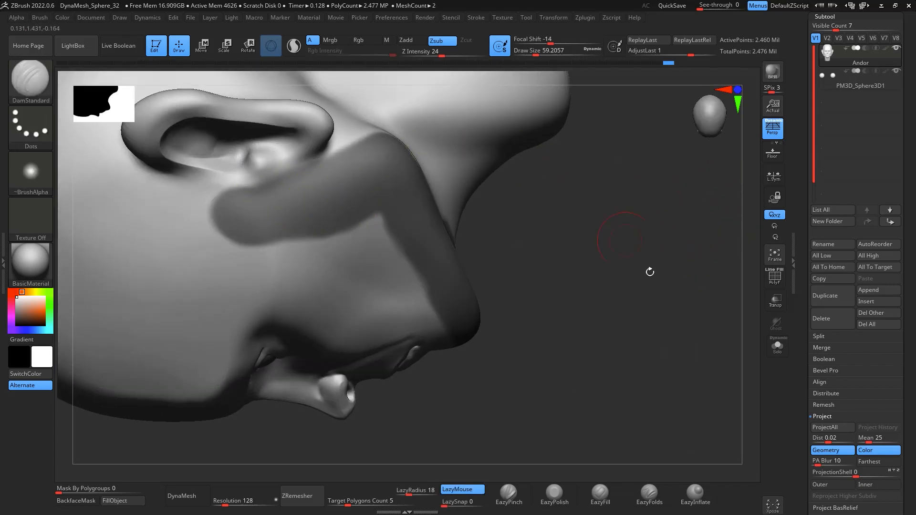
drag(649, 272, 719, 235)
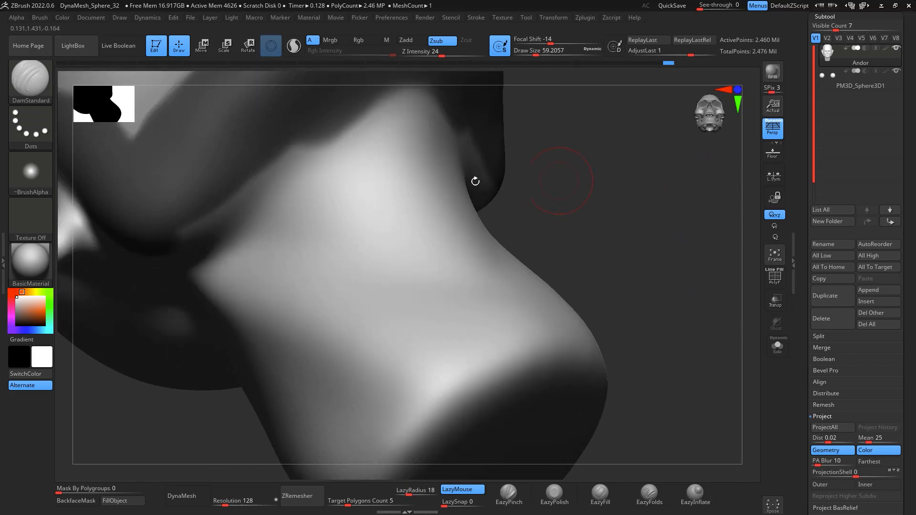
key(ctrl)
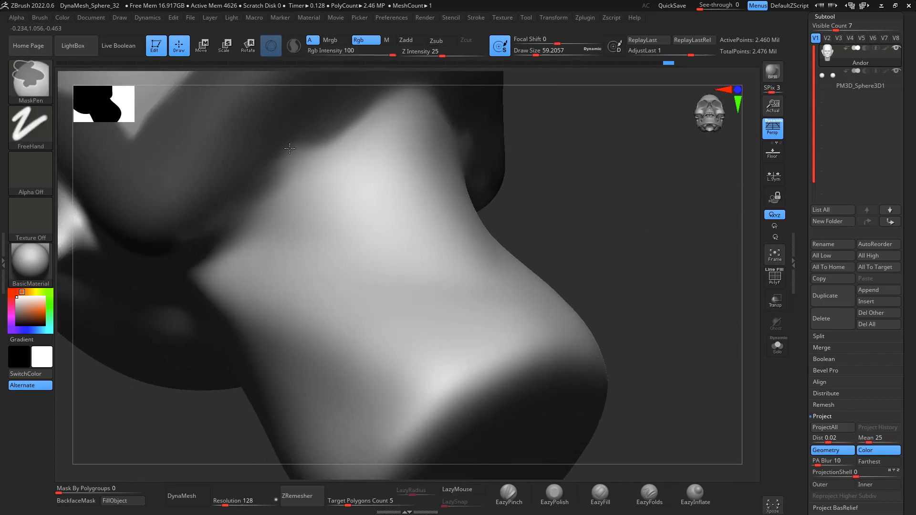
ctrl+drag(290, 148, 161, 219)
mouse_move(646, 248)
shift+mouse_down()
mouse_move(746, 284)
mouse_move(704, 302)
shift+mouse_up()
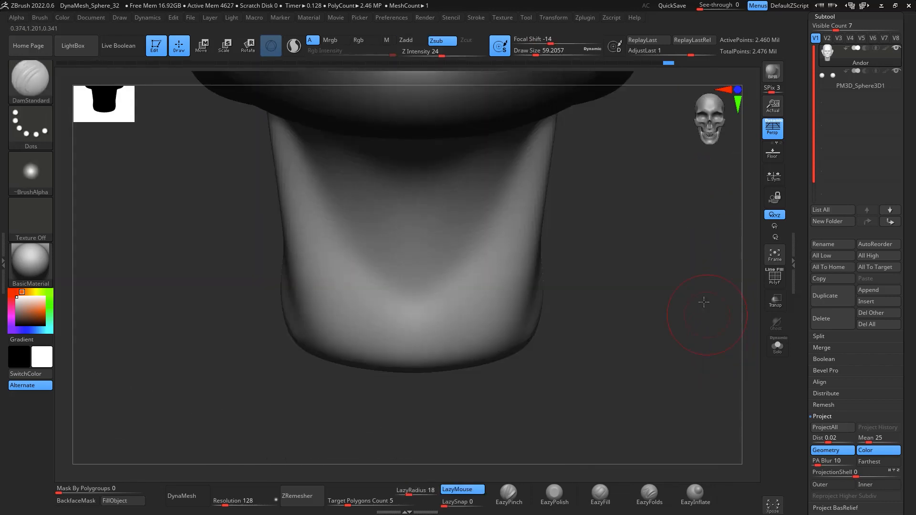
Step: Mask the moustache area and the strips beside the mouth with the MaskPen at a draw size of about 41
alt+drag(675, 143, 709, 356)
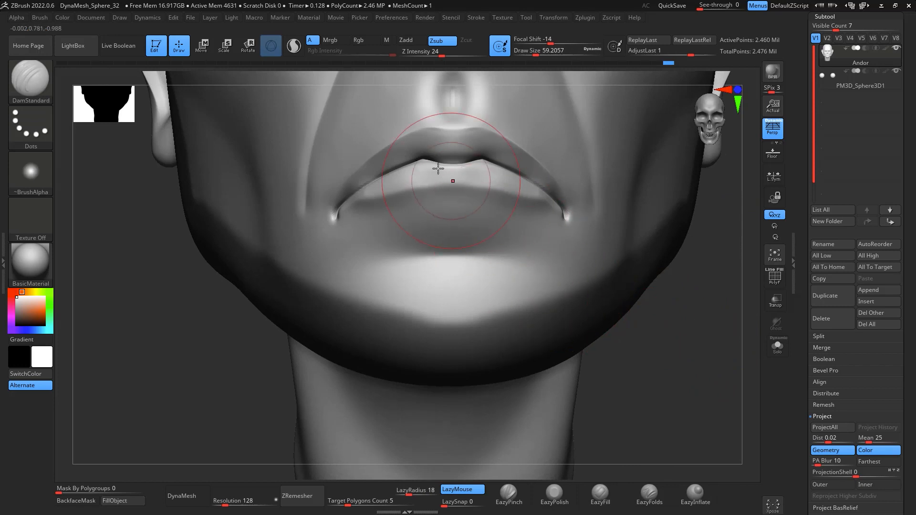
key(space)
drag(402, 139, 396, 139)
alt+drag(687, 308, 715, 359)
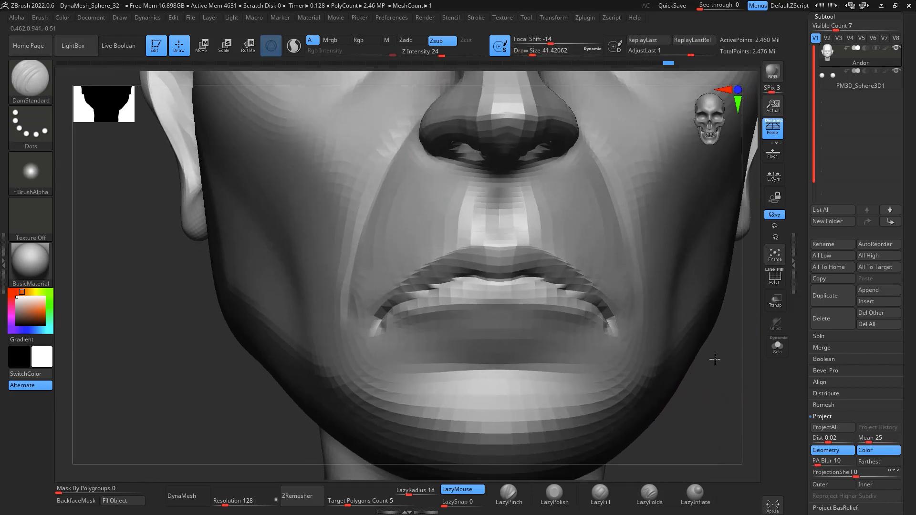
mouse_move(444, 203)
ctrl+mouse_down()
mouse_move(441, 196)
mouse_move(402, 252)
mouse_move(470, 213)
mouse_move(456, 192)
mouse_move(388, 267)
ctrl+mouse_up()
mouse_move(406, 227)
ctrl+mouse_down()
mouse_move(368, 280)
mouse_move(354, 349)
ctrl+mouse_up()
Step: Extend the beard mask around the chin and along the jaw up toward the ear
mouse_move(729, 403)
mouse_down()
mouse_move(626, 349)
mouse_move(610, 314)
mouse_up()
mouse_move(463, 221)
ctrl+mouse_down()
mouse_move(454, 215)
mouse_move(474, 205)
mouse_move(606, 158)
mouse_move(623, 141)
ctrl+mouse_up()
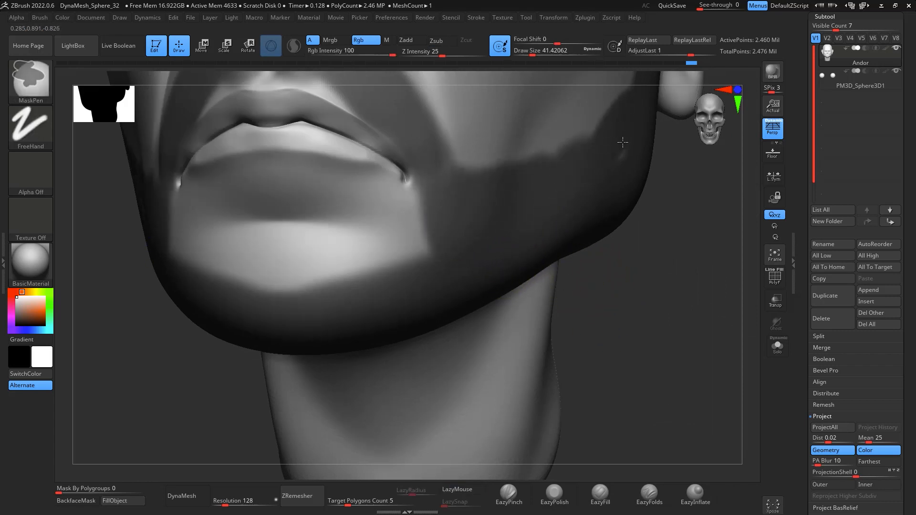
ctrl+drag(530, 171, 625, 110)
mouse_move(667, 263)
alt+mouse_down()
mouse_move(680, 239)
mouse_move(670, 241)
mouse_move(668, 213)
mouse_move(705, 326)
mouse_move(689, 305)
mouse_move(695, 360)
mouse_move(695, 309)
mouse_move(743, 351)
alt+mouse_up()
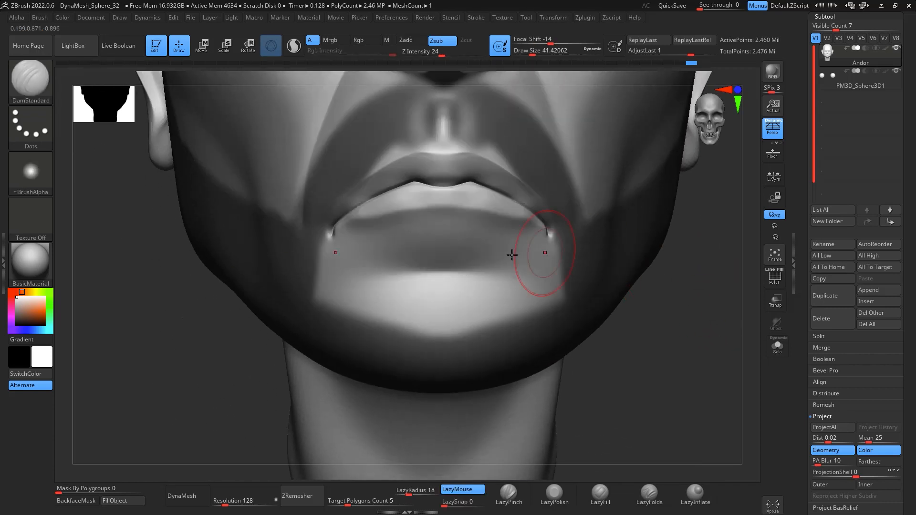
Step: Mask a soul patch under the lower lip with a narrow strip to the chin, using a draw size of about 18
key(space)
drag(446, 251, 435, 241)
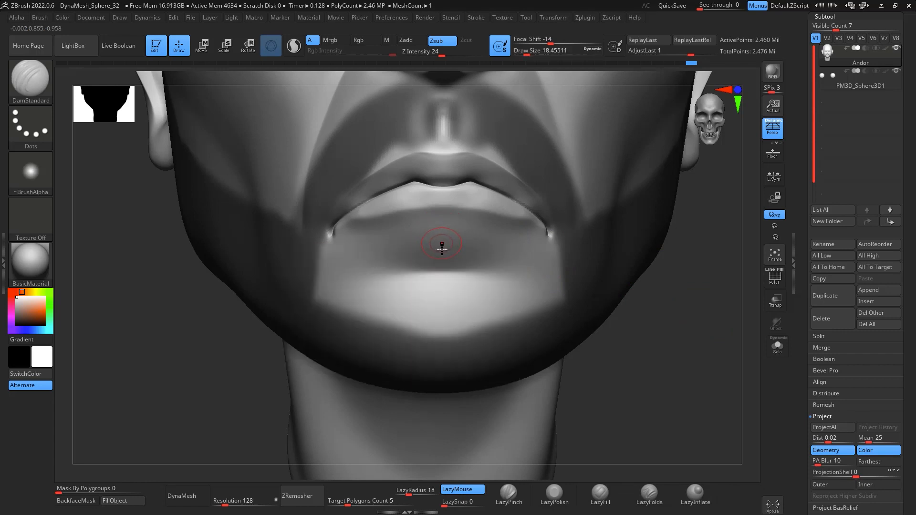
key(ctrl)
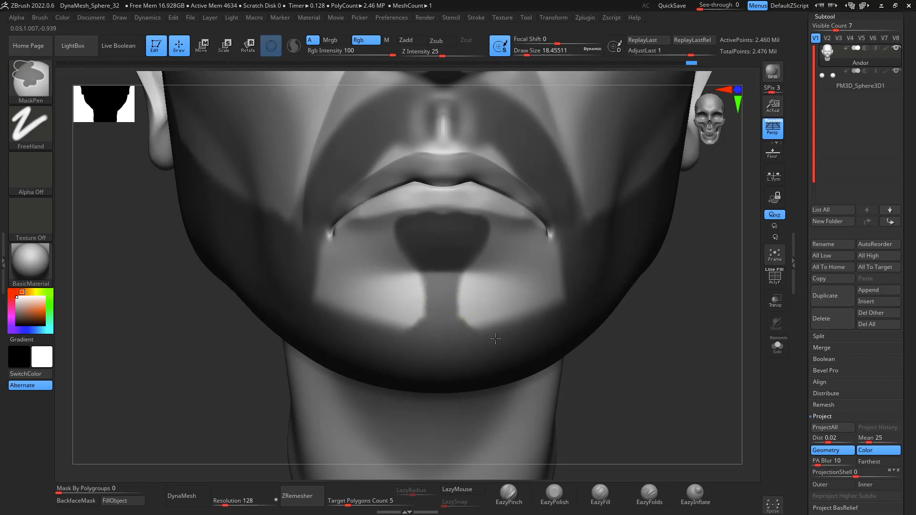
mouse_move(703, 301)
alt+mouse_down()
mouse_move(702, 292)
mouse_move(685, 364)
mouse_move(683, 328)
mouse_move(664, 333)
alt+mouse_up()
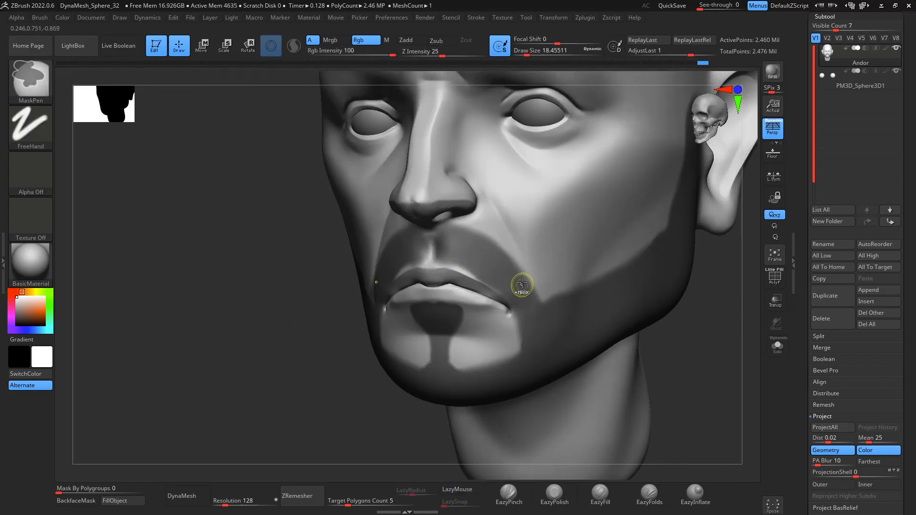
Step: Refine the beard mask's borders along the sideburn, cheek and moustache corners
mouse_move(705, 374)
shift+mouse_down()
mouse_move(696, 319)
mouse_move(667, 291)
mouse_move(671, 342)
mouse_move(659, 330)
mouse_move(656, 257)
shift+mouse_up()
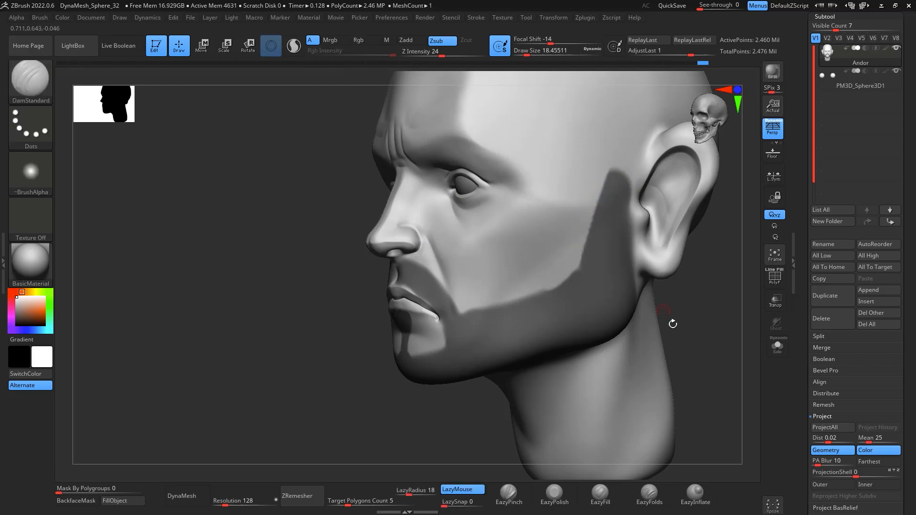
mouse_move(671, 323)
mouse_down()
mouse_move(719, 329)
mouse_move(708, 341)
mouse_move(620, 351)
mouse_up()
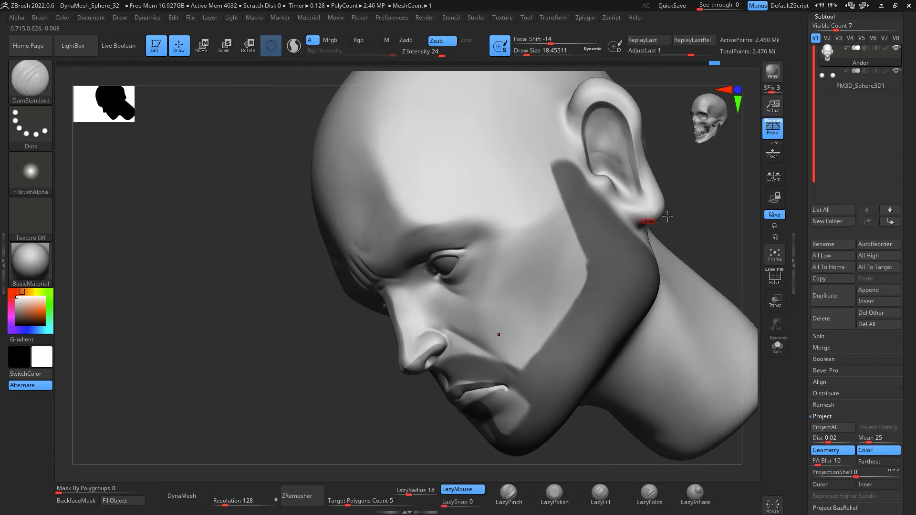
mouse_move(668, 216)
shift+mouse_down()
mouse_move(701, 219)
mouse_move(716, 245)
mouse_move(662, 208)
mouse_move(680, 328)
mouse_move(691, 170)
shift+mouse_up()
key(ctrl)
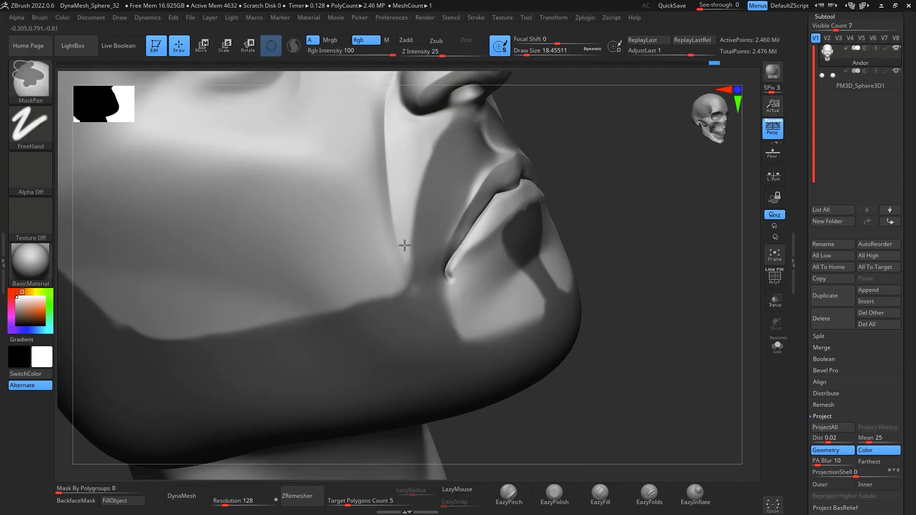
shift+drag(644, 245, 684, 338)
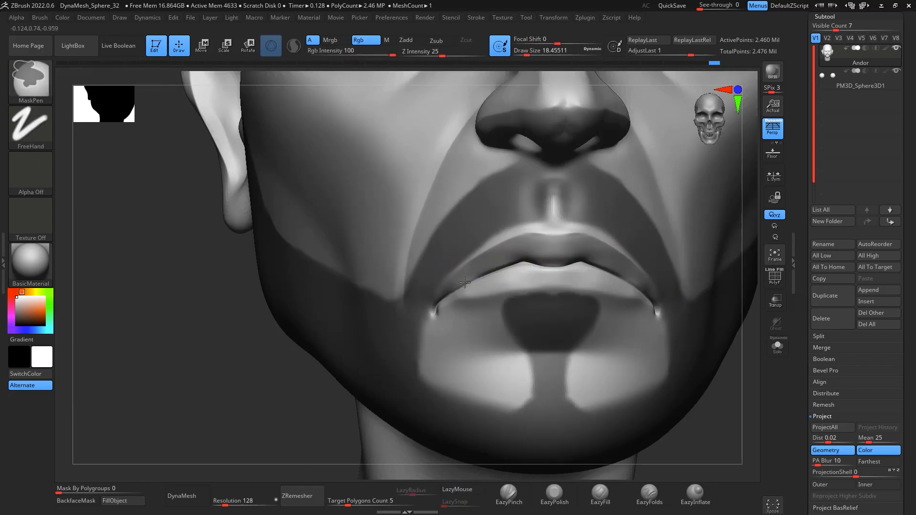
mouse_move(725, 423)
mouse_down()
mouse_move(730, 358)
mouse_move(670, 332)
mouse_up()
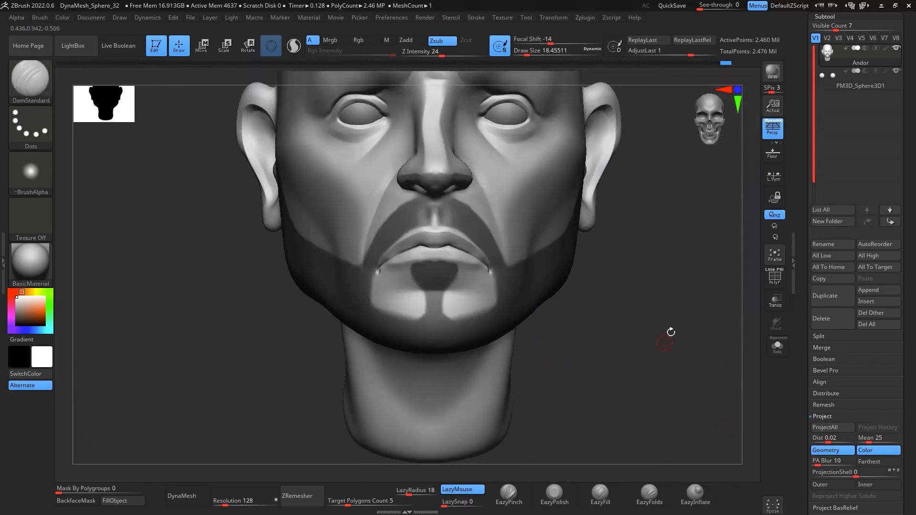
alt+drag(672, 279, 680, 329)
ctrl+alt+drag(525, 291, 464, 267)
Step: Extract the masked beard as a new subtool with thickness 0.02, enable Double, and accept the result
mouse_move(708, 399)
alt+mouse_down()
mouse_move(719, 329)
mouse_move(683, 326)
mouse_move(701, 400)
mouse_move(699, 353)
mouse_move(750, 210)
alt+mouse_up()
drag(911, 363, 914, 300)
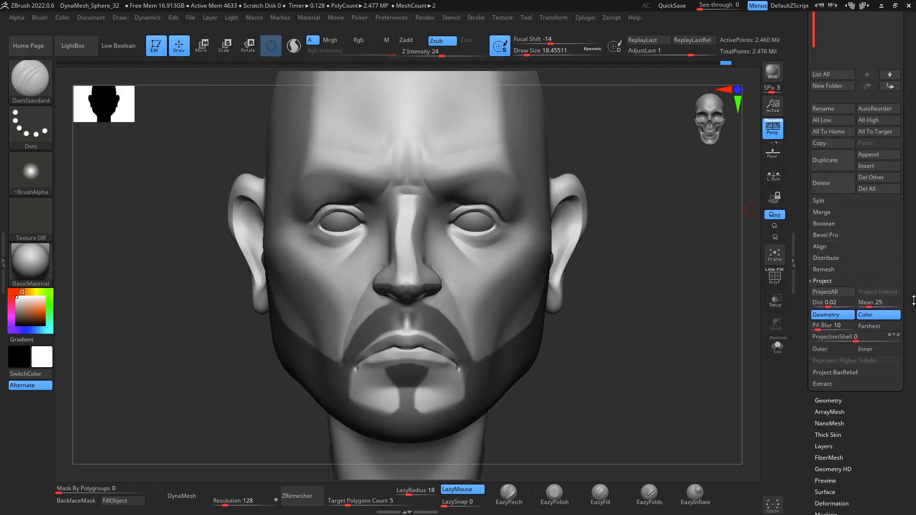
drag(912, 414, 912, 380)
click(869, 351)
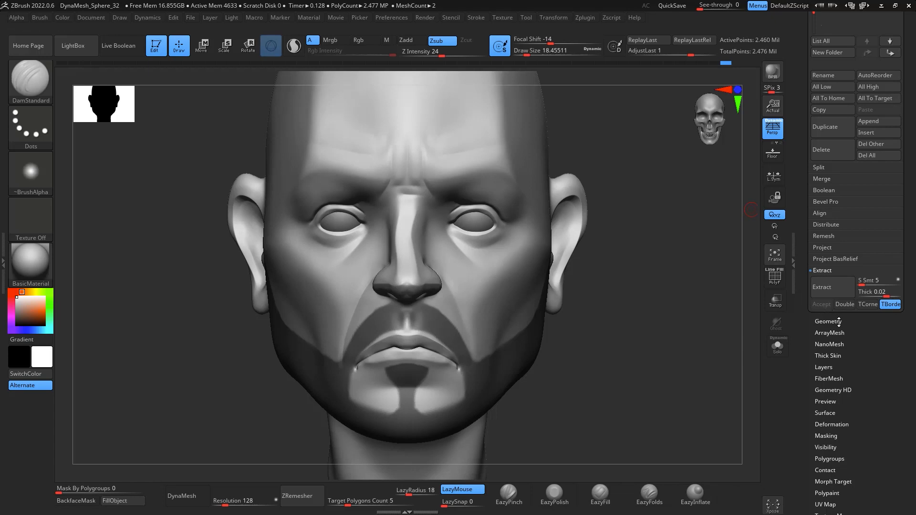
click(844, 293)
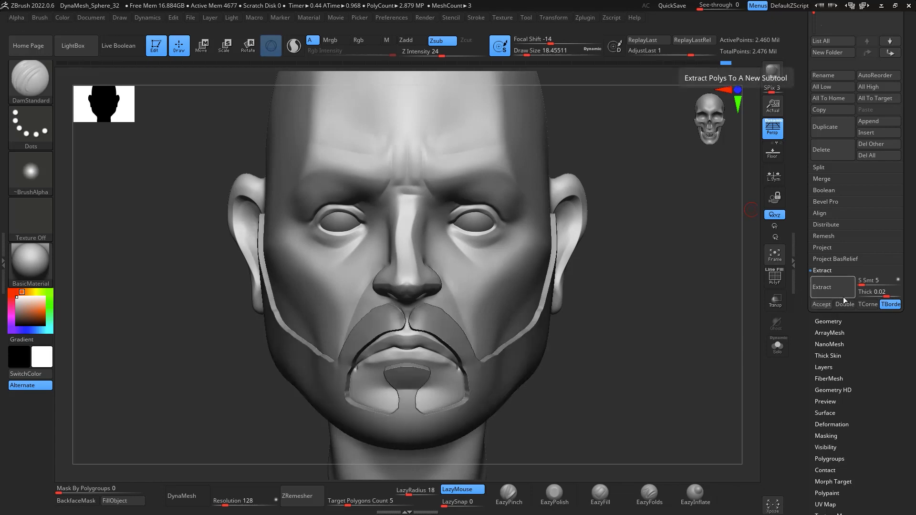
click(844, 304)
click(821, 304)
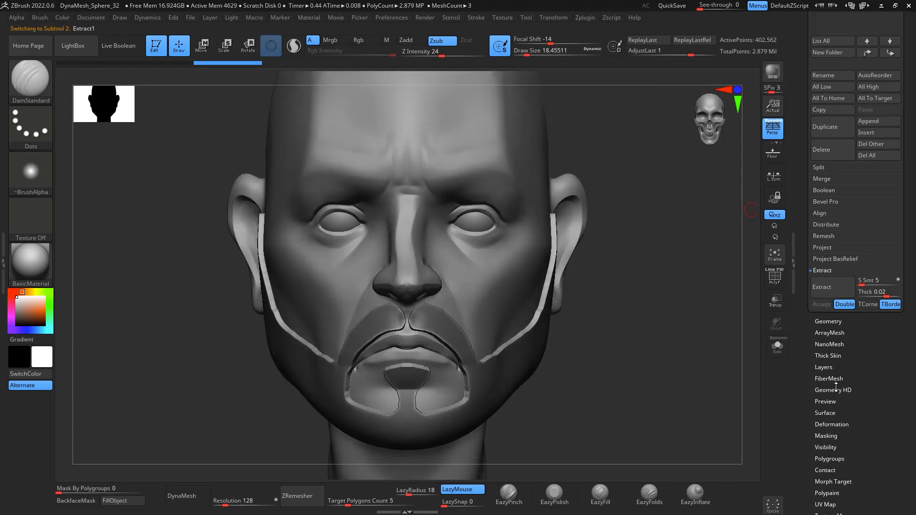
Step: Pull the two moustache halves together under the nose with the Move brush at a draw size of about 44
drag(726, 403, 611, 382)
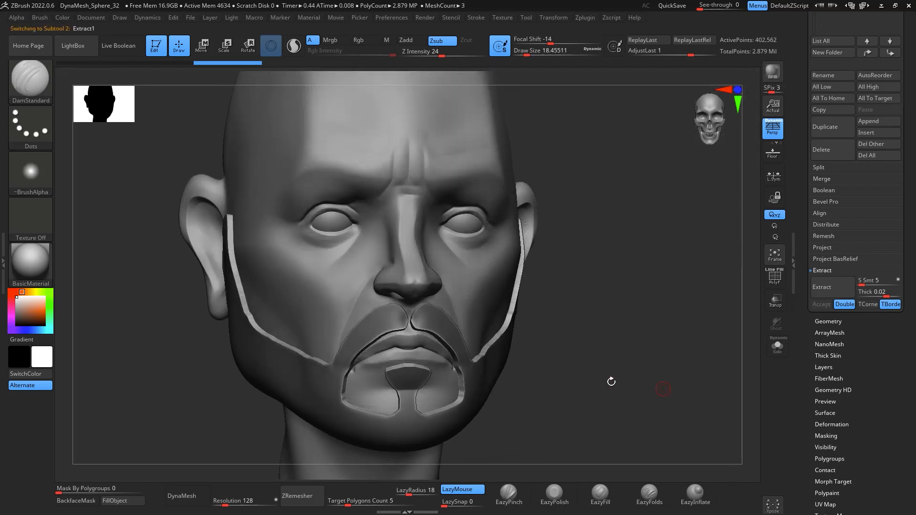
mouse_move(658, 313)
alt+mouse_down()
mouse_move(668, 399)
mouse_move(663, 389)
mouse_move(706, 374)
mouse_move(701, 333)
mouse_move(734, 300)
alt+mouse_up()
key(ctrl)
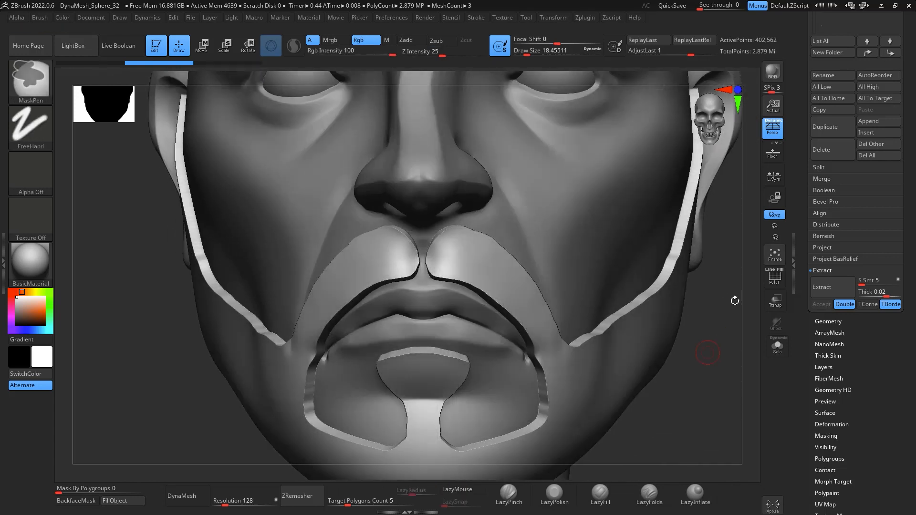
drag(913, 45, 910, 98)
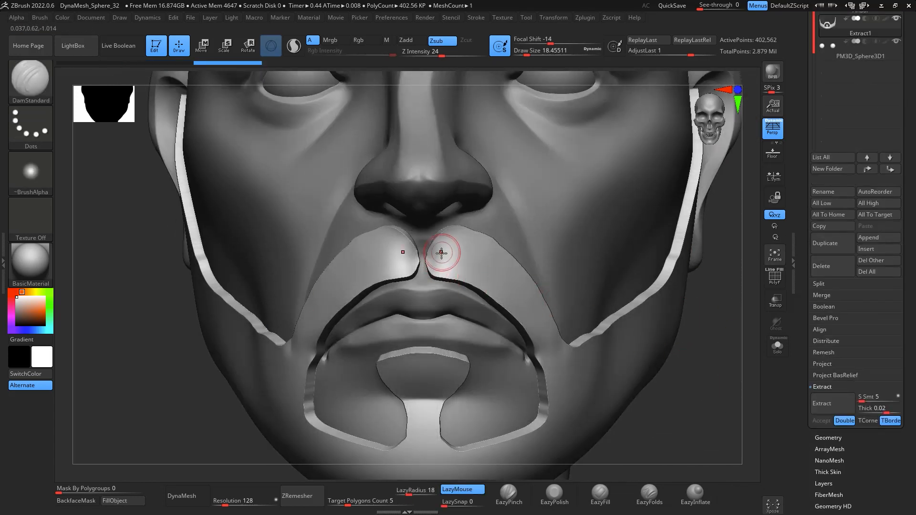
key(b)
key(m)
key(v)
key(space)
drag(449, 255, 424, 253)
mouse_move(431, 241)
mouse_down()
mouse_move(424, 238)
mouse_move(428, 263)
mouse_up()
drag(429, 274, 412, 276)
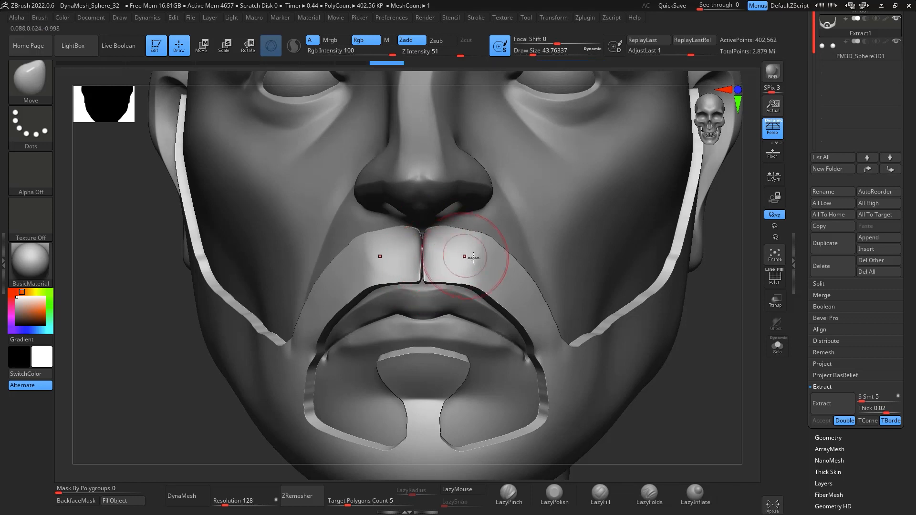
drag(471, 259, 480, 270)
drag(432, 242, 429, 241)
drag(428, 277, 426, 267)
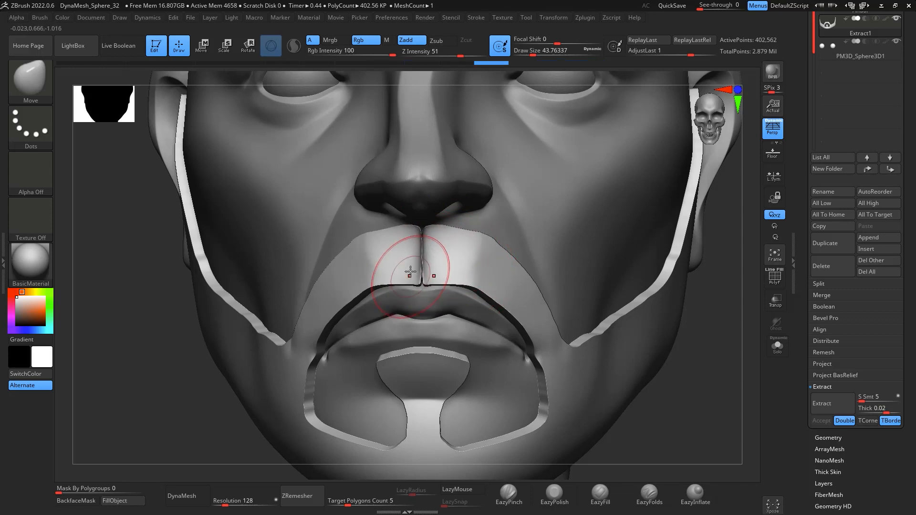
Step: DynaMesh the beard at resolution 128 and smooth its edges around the mouth, cheeks and sideburns
click(187, 495)
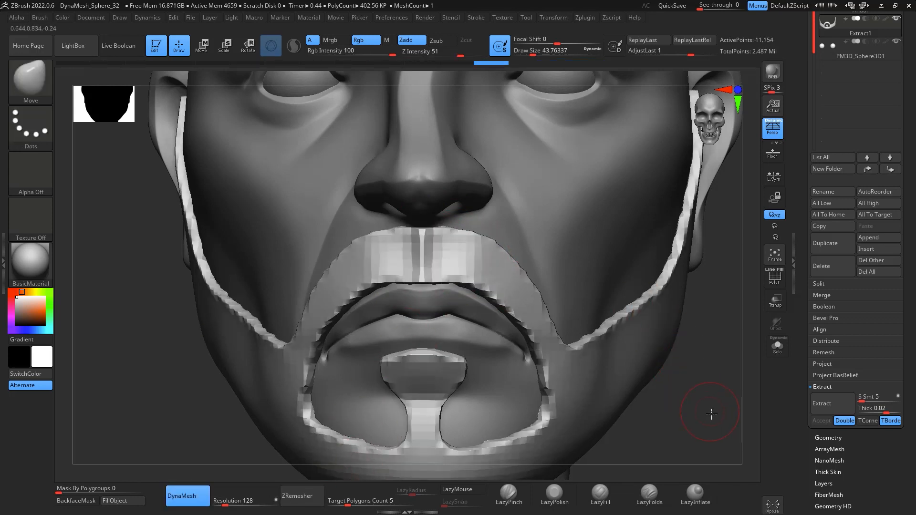
mouse_move(711, 414)
mouse_down()
mouse_move(709, 334)
mouse_move(691, 344)
mouse_up()
mouse_move(647, 305)
shift+mouse_down()
mouse_move(705, 190)
mouse_move(555, 338)
mouse_move(501, 374)
mouse_move(509, 350)
mouse_move(493, 329)
mouse_move(499, 351)
shift+mouse_up()
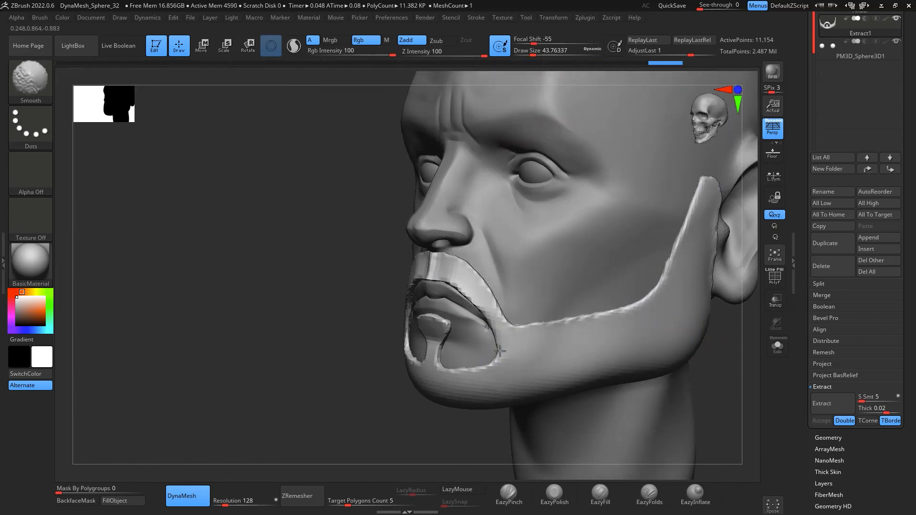
drag(738, 378, 787, 376)
shift+drag(442, 272, 428, 259)
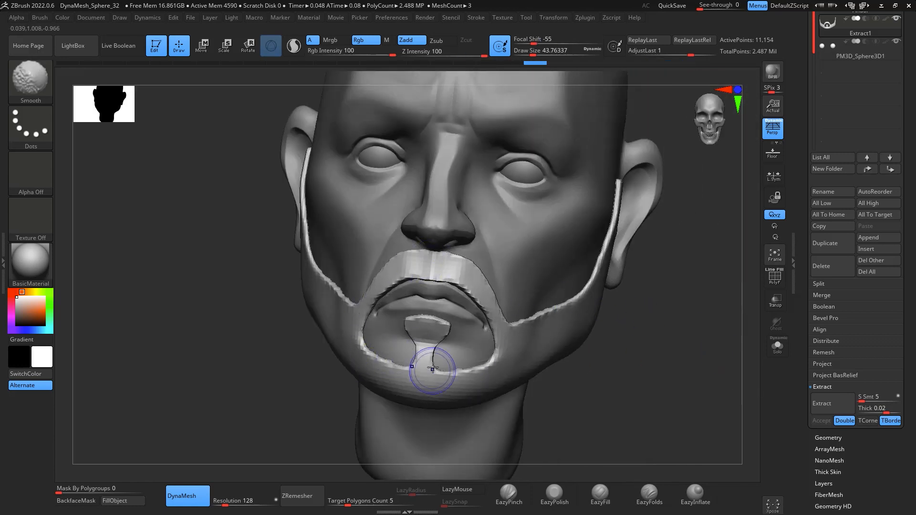
shift+drag(432, 368, 432, 371)
shift+drag(315, 147, 318, 143)
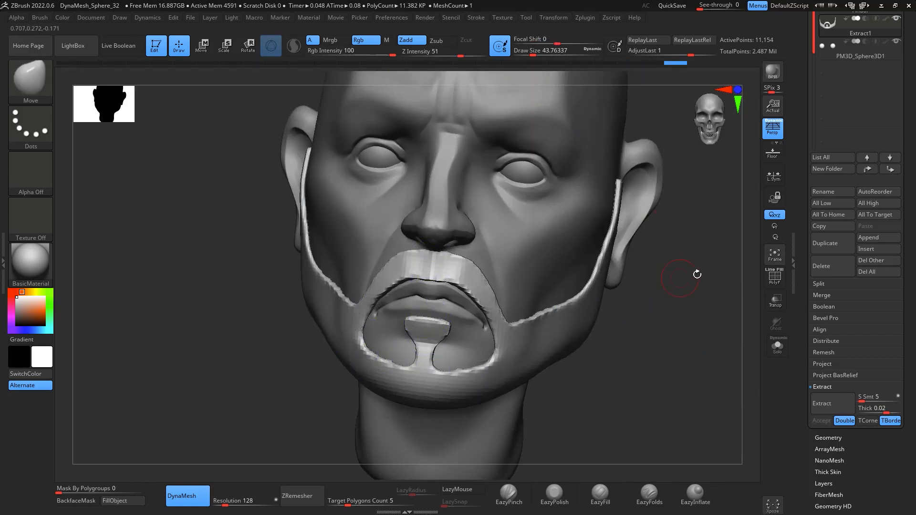
shift+drag(696, 274, 677, 242)
shift+drag(614, 193, 606, 163)
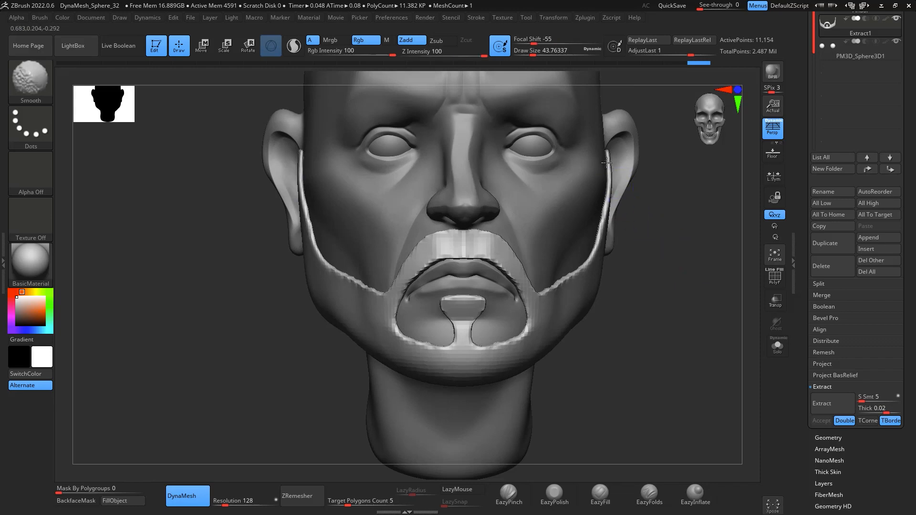
Step: Push the beard's sideburn edges inward against the face with the Move brush
drag(648, 245, 662, 295)
key(b)
key(m)
key(v)
key(space)
drag(667, 232, 681, 232)
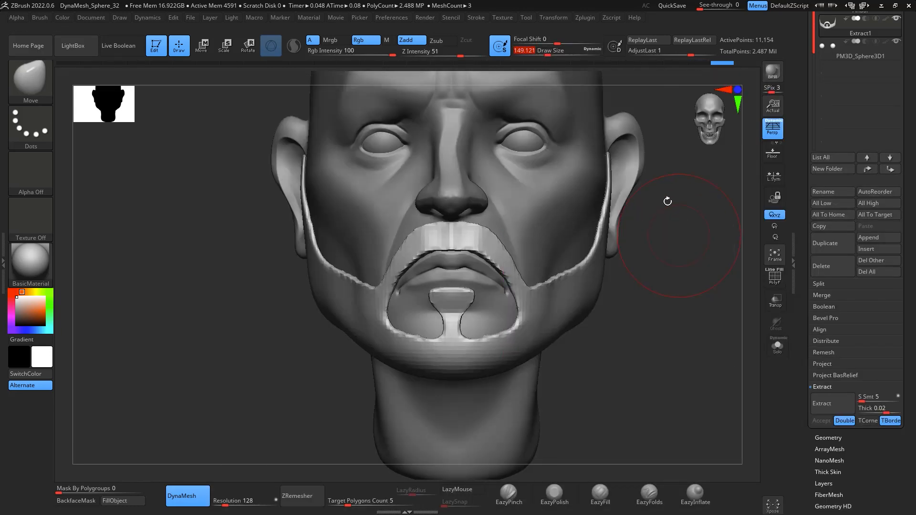
key(space)
drag(617, 165, 608, 165)
drag(612, 185, 608, 187)
Step: Inflate the beard around the chin and jaw with the EazyInflate brush at a draw size of about 132
click(687, 499)
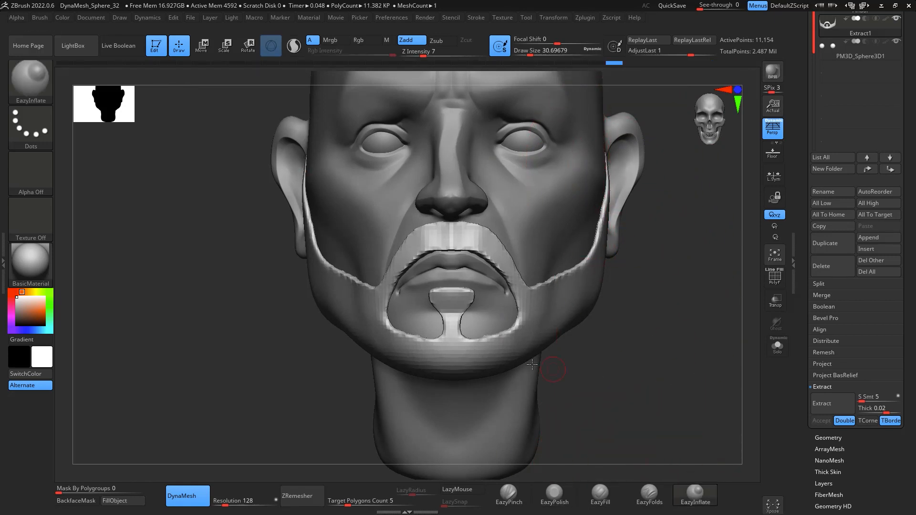
key(space)
drag(492, 352, 507, 352)
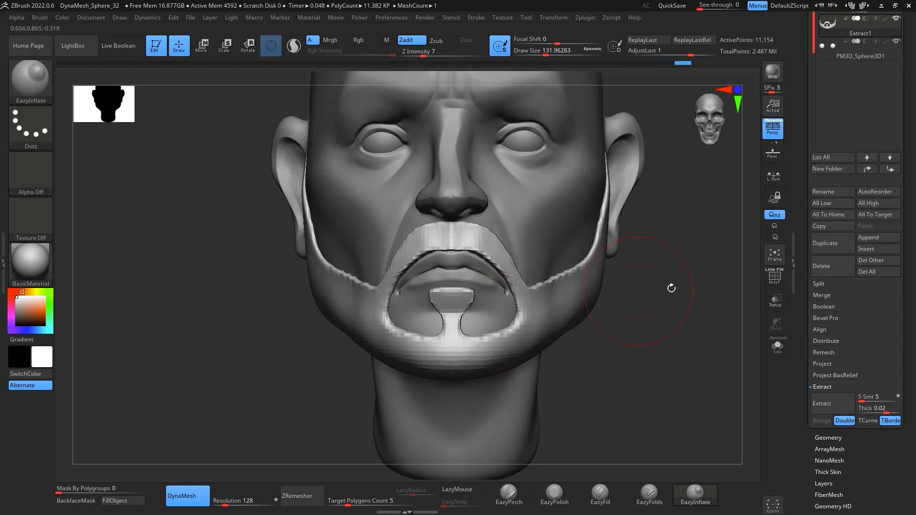
Step: Smooth the beard along the underside of the jaw and up the sideburn beside the ear
drag(671, 289, 650, 264)
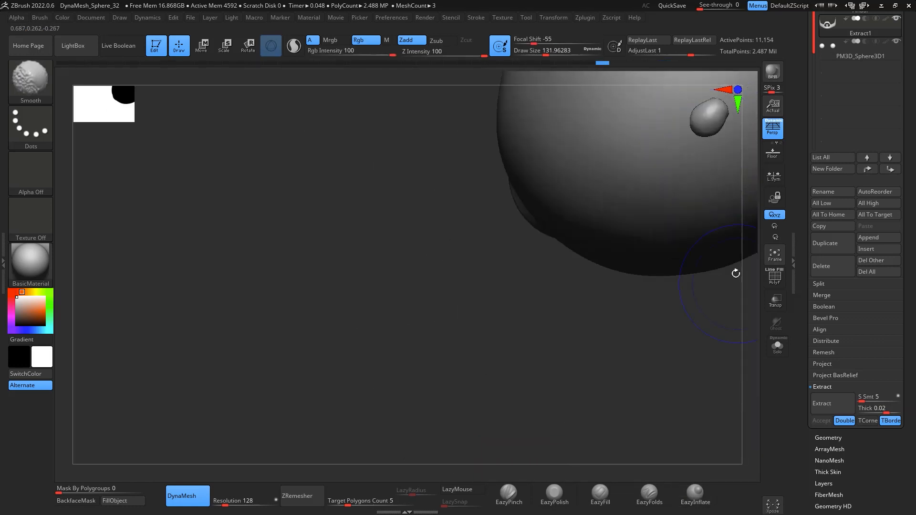
mouse_move(736, 274)
mouse_down()
mouse_move(697, 295)
mouse_move(709, 232)
mouse_up()
drag(676, 303, 747, 182)
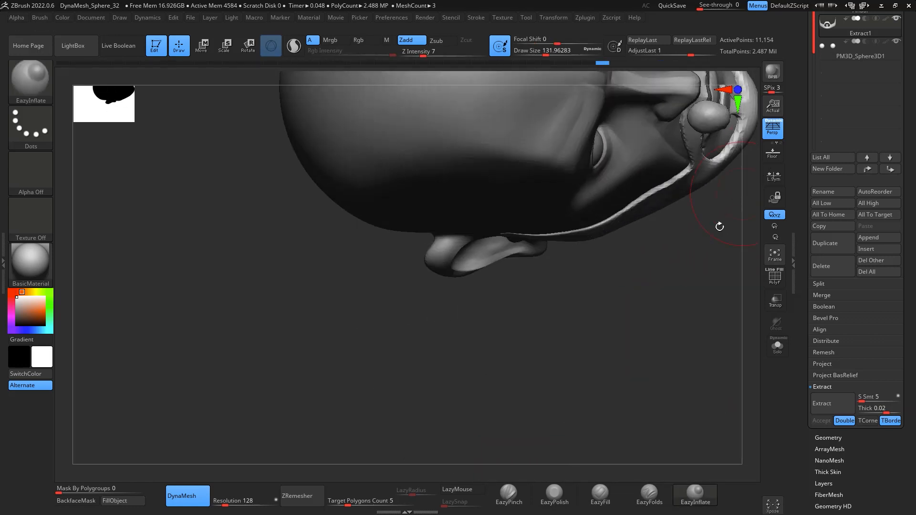
mouse_move(720, 226)
mouse_down()
mouse_move(691, 321)
mouse_move(699, 321)
mouse_move(652, 349)
mouse_move(670, 308)
mouse_move(639, 333)
mouse_move(620, 300)
mouse_up()
shift+drag(472, 167, 480, 192)
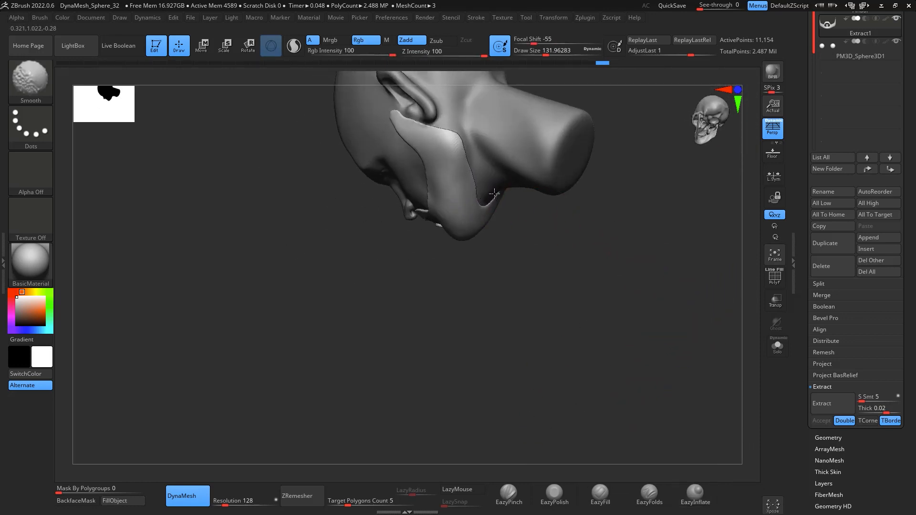
drag(601, 229, 758, 229)
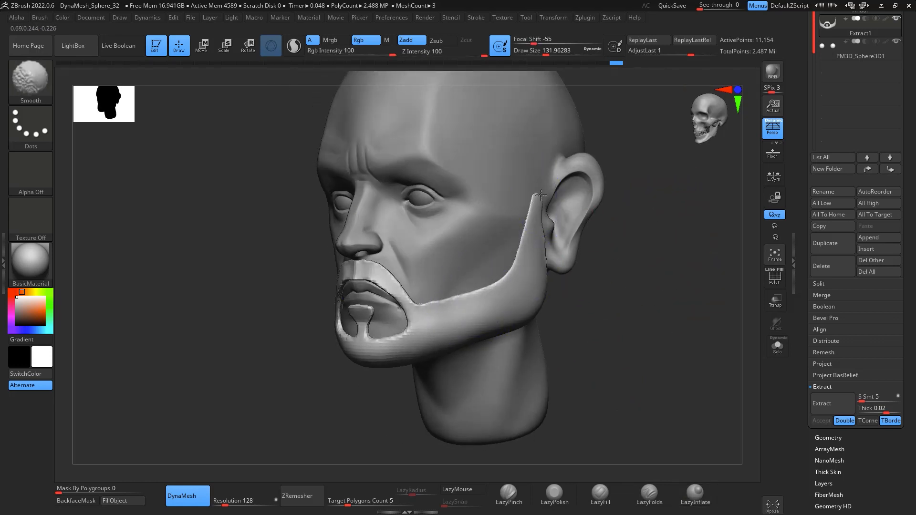
shift+drag(541, 195, 544, 277)
mouse_move(620, 286)
mouse_down()
mouse_move(678, 295)
mouse_move(706, 317)
mouse_up()
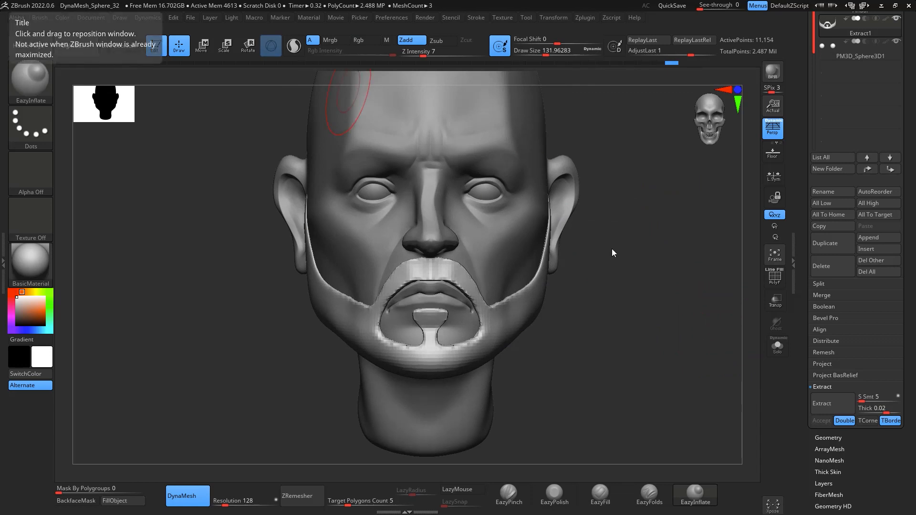
mouse_move(612, 253)
mouse_down()
mouse_move(685, 225)
mouse_move(701, 256)
mouse_move(733, 198)
mouse_move(728, 223)
mouse_move(715, 205)
mouse_up()
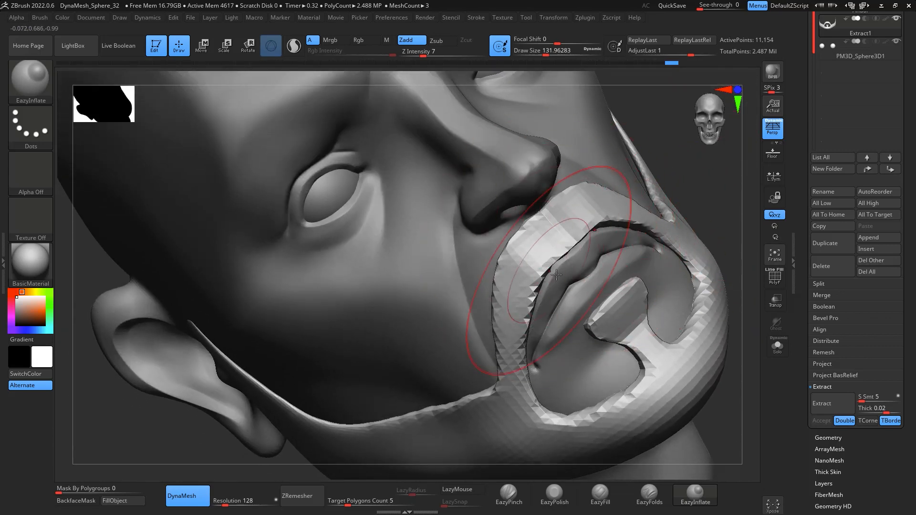
key(space)
drag(578, 323, 560, 323)
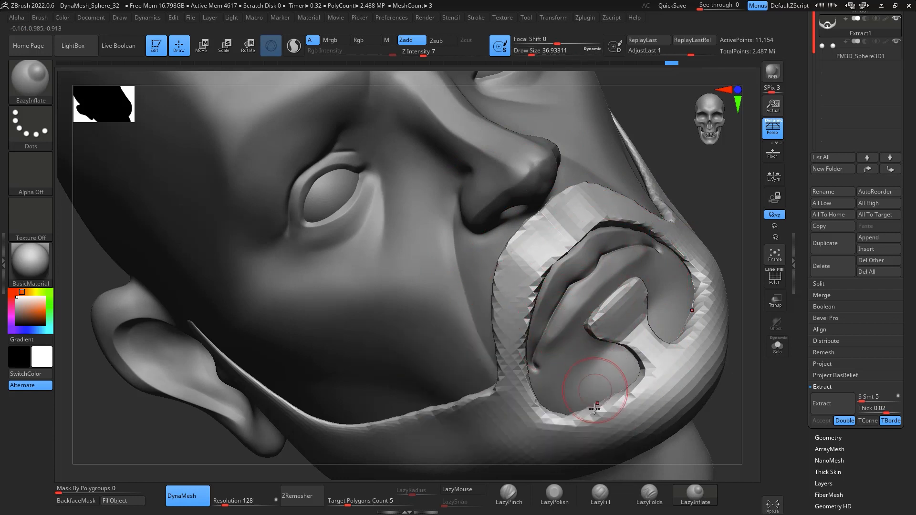
click(558, 496)
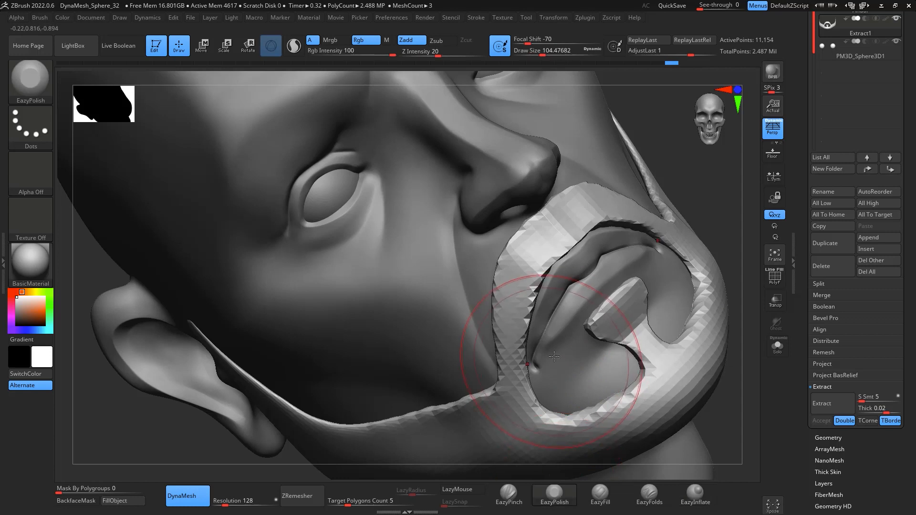
key(space)
drag(578, 330, 550, 329)
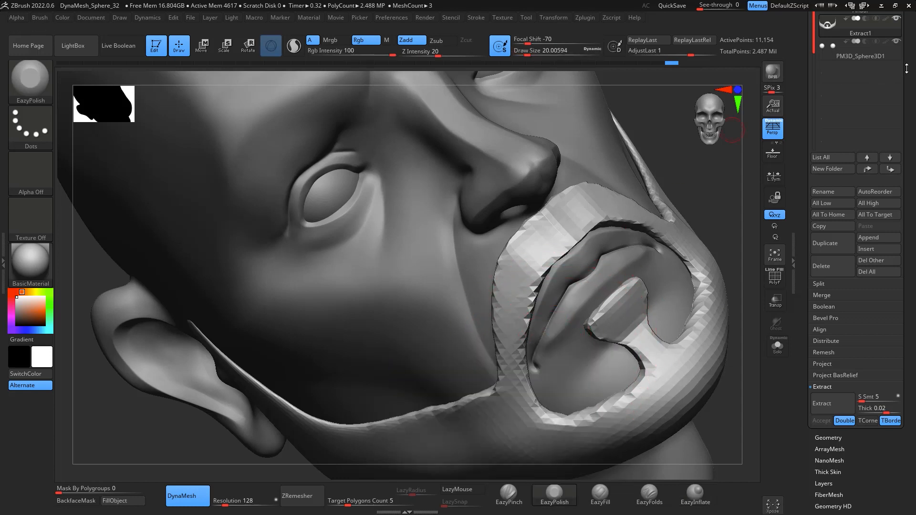
Step: Activate the head subtool and soften the lower lip near the mouth corner with the sPolish brush at a draw size of about 17
scroll(860, 87, up, 3)
key(space)
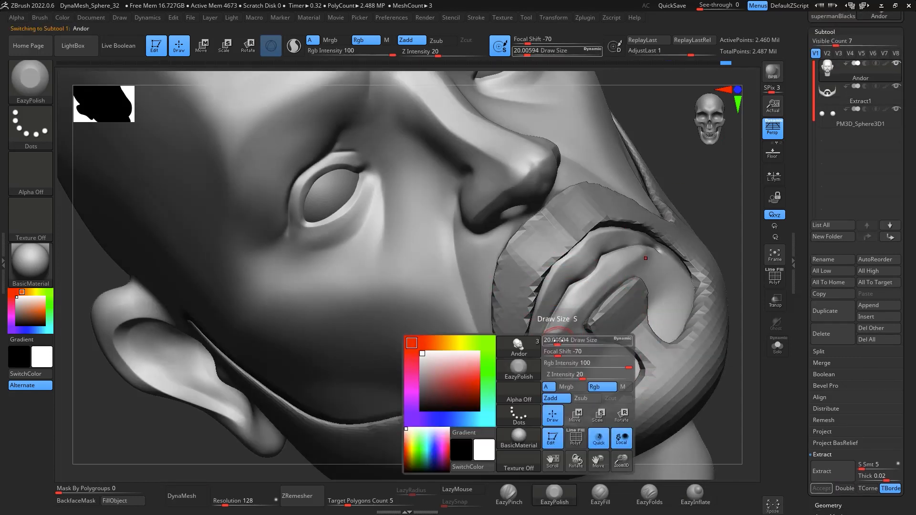
click(556, 345)
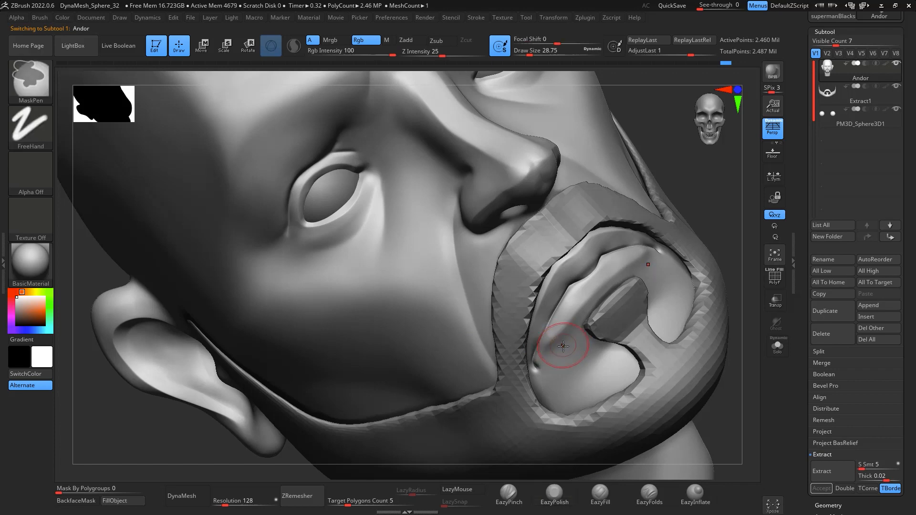
key(space)
drag(561, 348, 563, 348)
key(b)
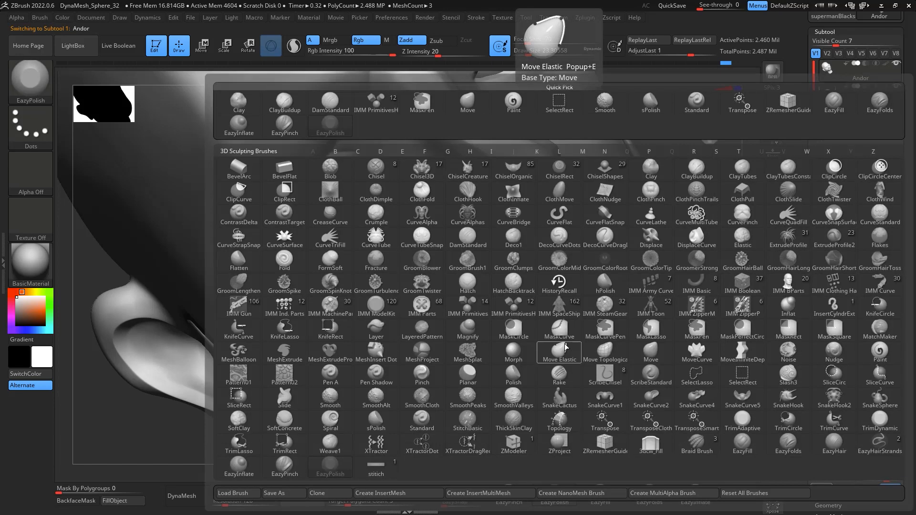
key(s)
key(p)
key(space)
drag(561, 342, 551, 343)
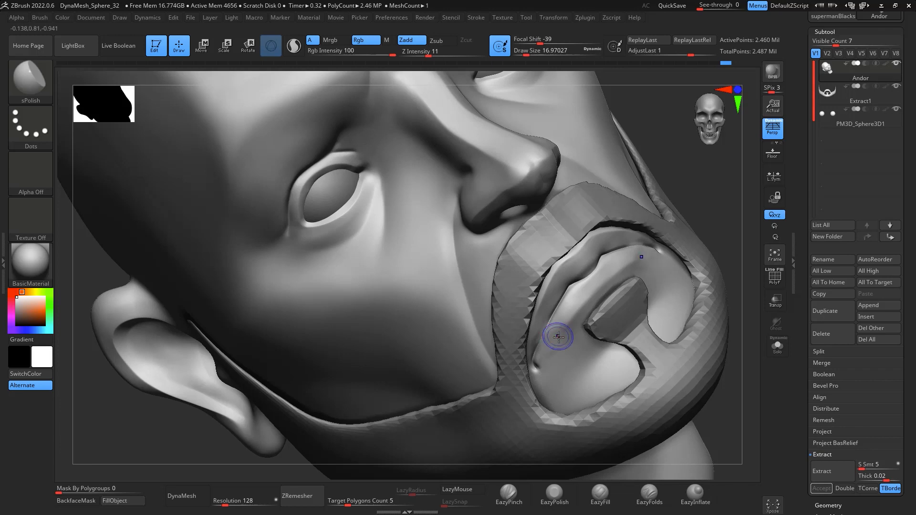
key(shift)
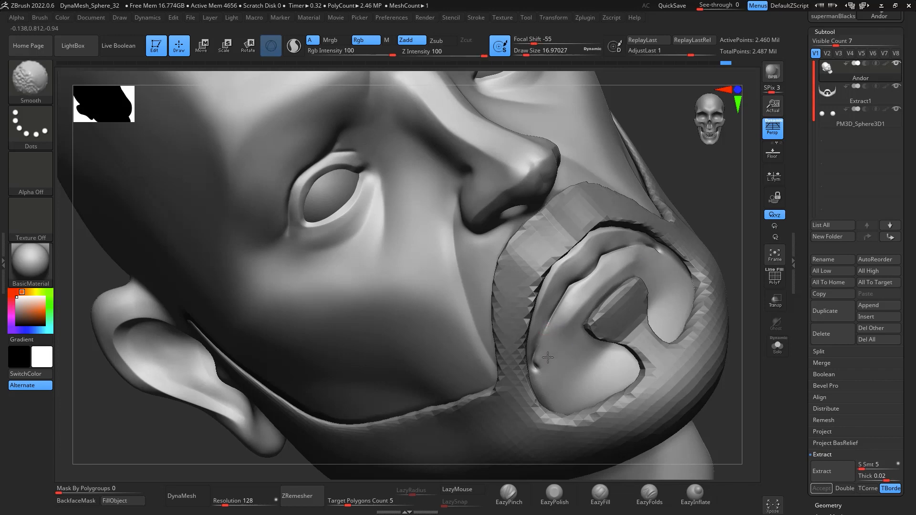
Step: Reshape the lower lip with the Move brush at a draw size of about 41 and smooth its surface
drag(725, 198, 737, 242)
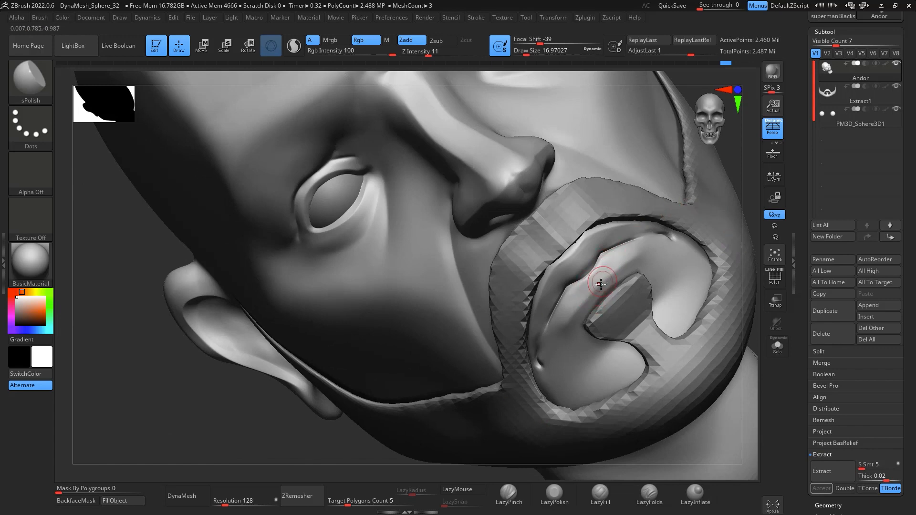
key(b)
key(m)
key(v)
key(space)
drag(612, 297, 588, 296)
key(space)
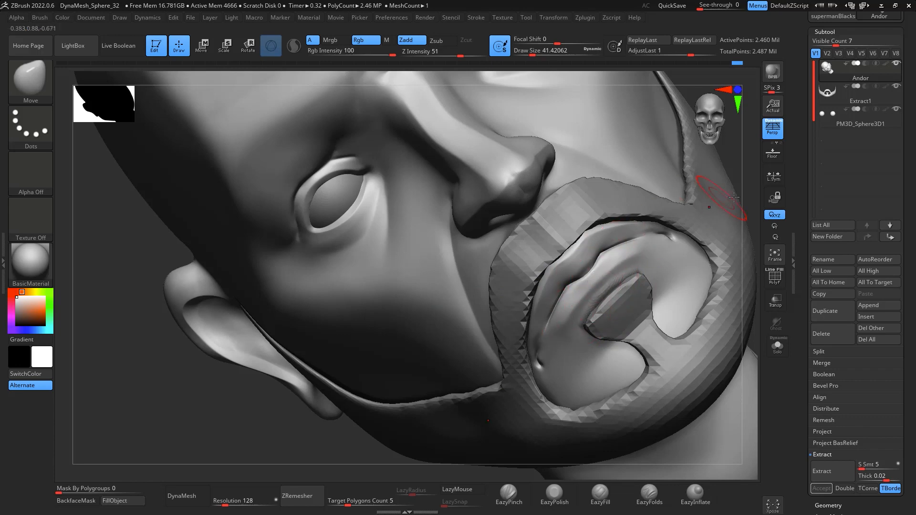
mouse_move(734, 196)
right_down()
mouse_move(591, 298)
mouse_move(701, 205)
mouse_move(714, 214)
right_up()
key(ctrl)
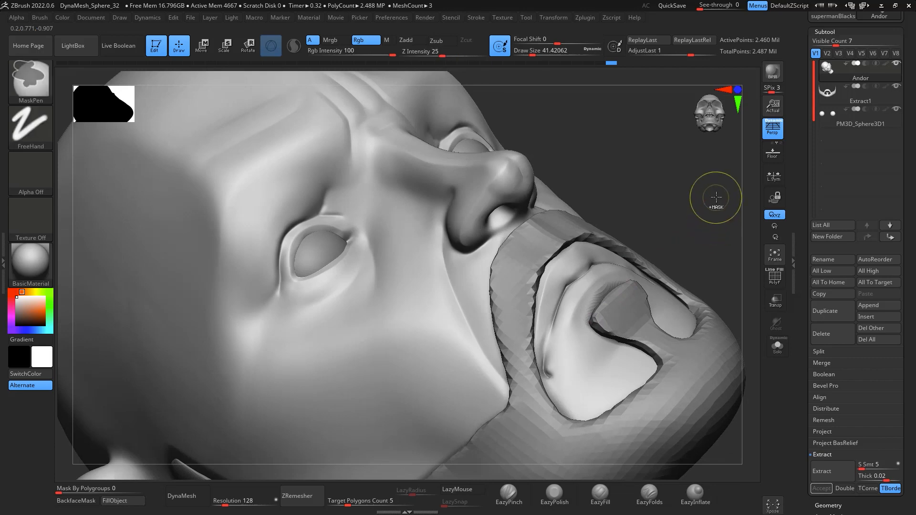
shift+drag(608, 307, 603, 313)
Step: Deepen the crease between the lips up to the mouth corner with the DamStandard brush at a draw size of about 10.5
mouse_move(692, 202)
right_down()
mouse_move(702, 230)
mouse_move(582, 337)
right_up()
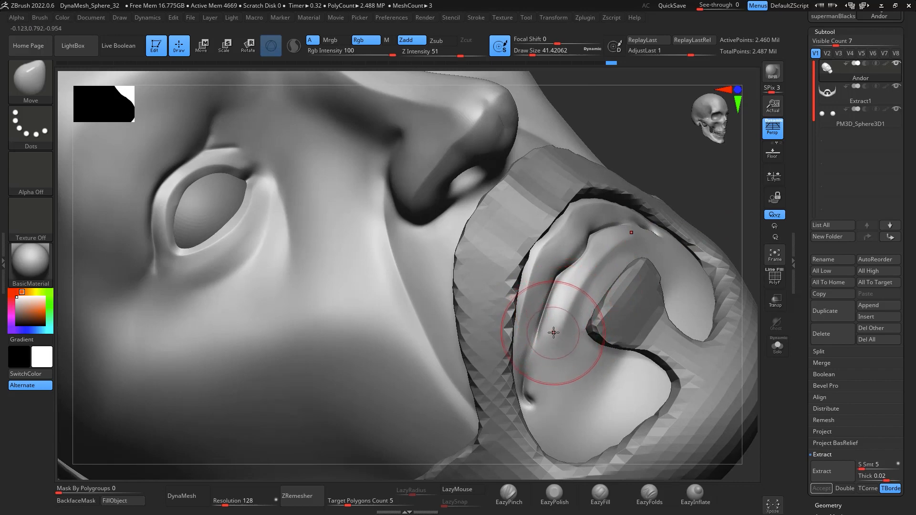
key(b)
key(d)
key(s)
key(space)
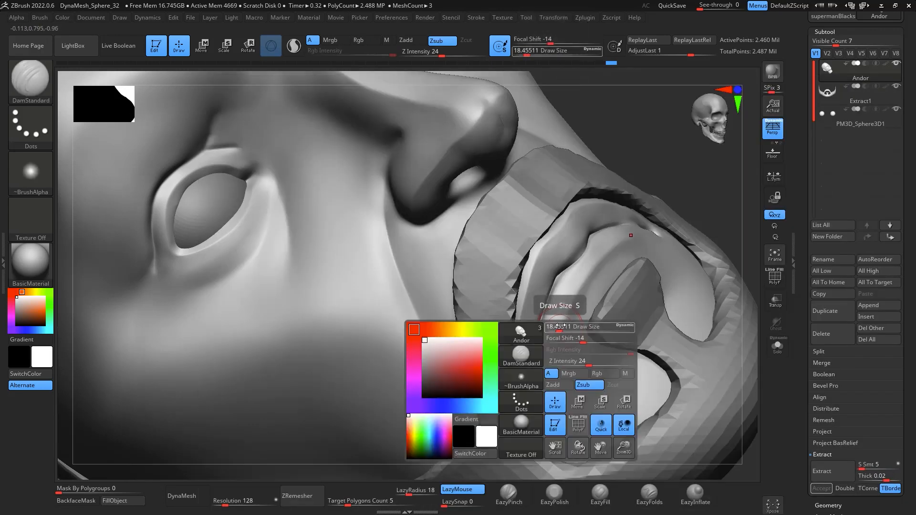
drag(559, 326, 539, 328)
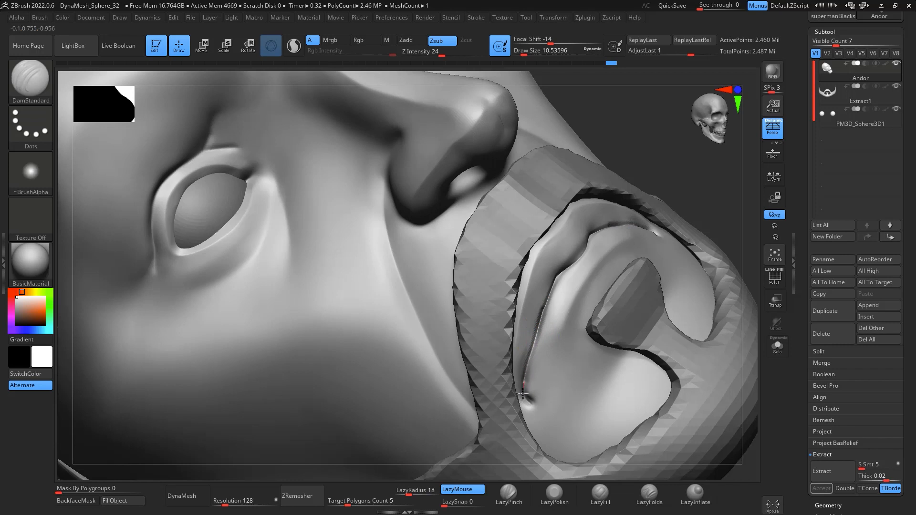
key(shift)
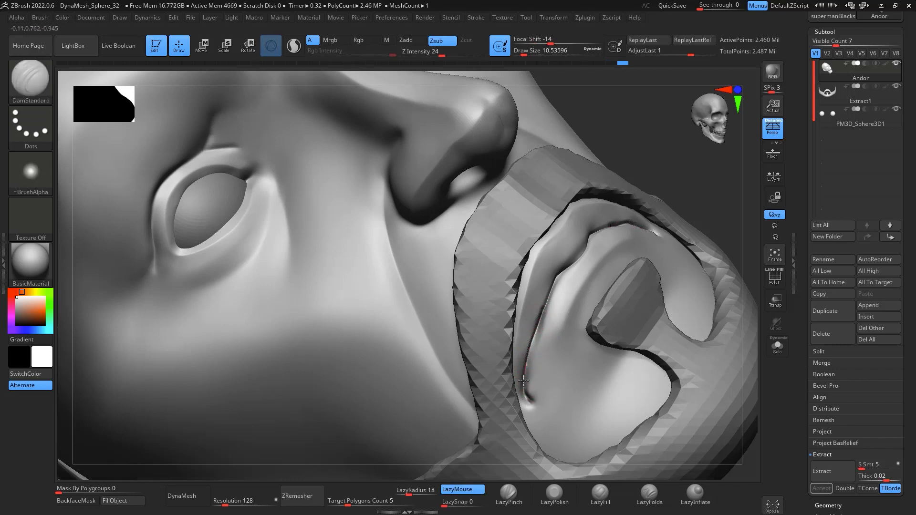
drag(523, 381, 527, 356)
key(shift)
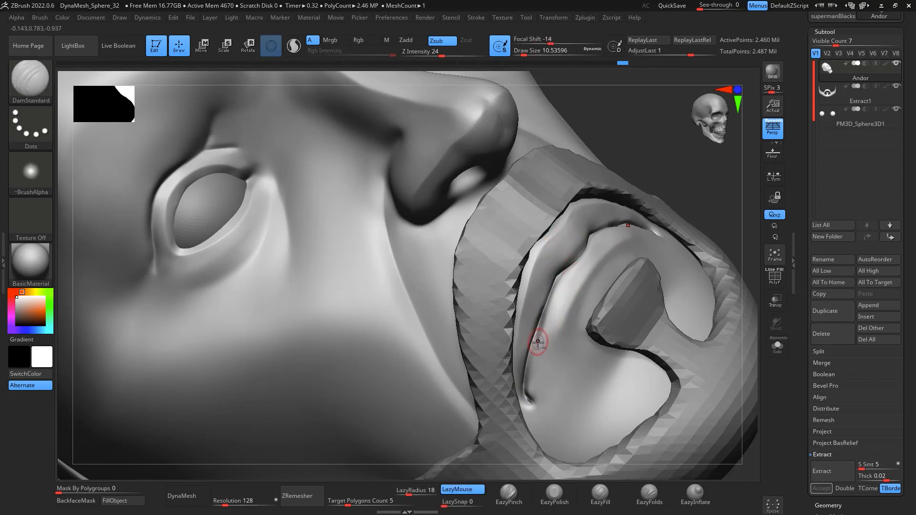
Step: Pinch the lower lip's edge with the EazyPinch brush at a draw size of about 17 and smooth the lip
click(509, 496)
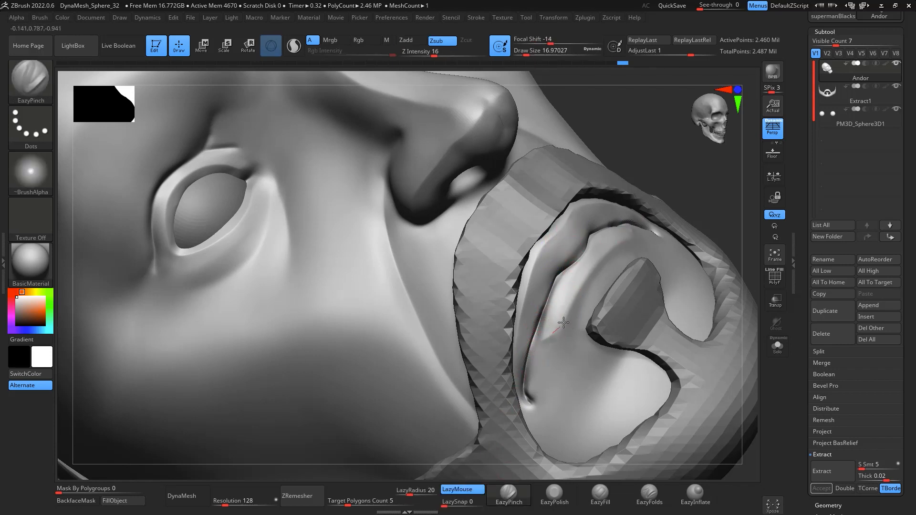
key(shift)
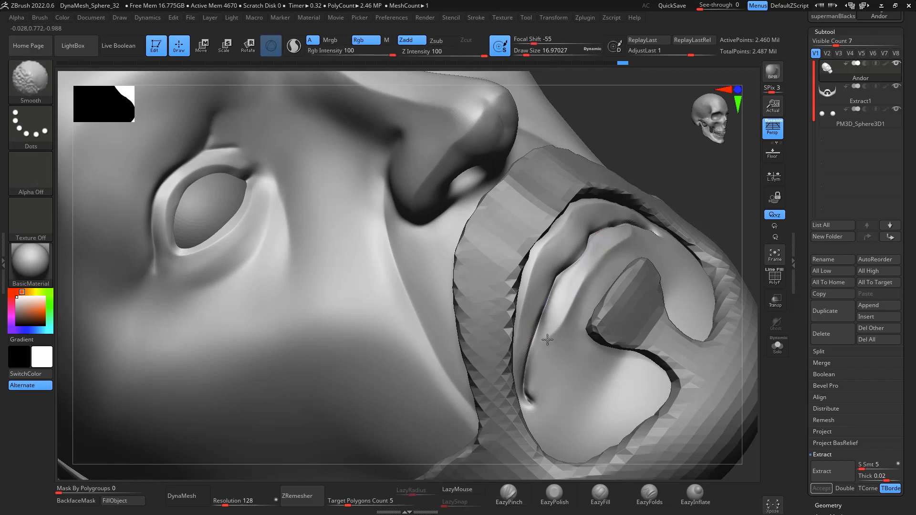
shift+drag(547, 340, 574, 283)
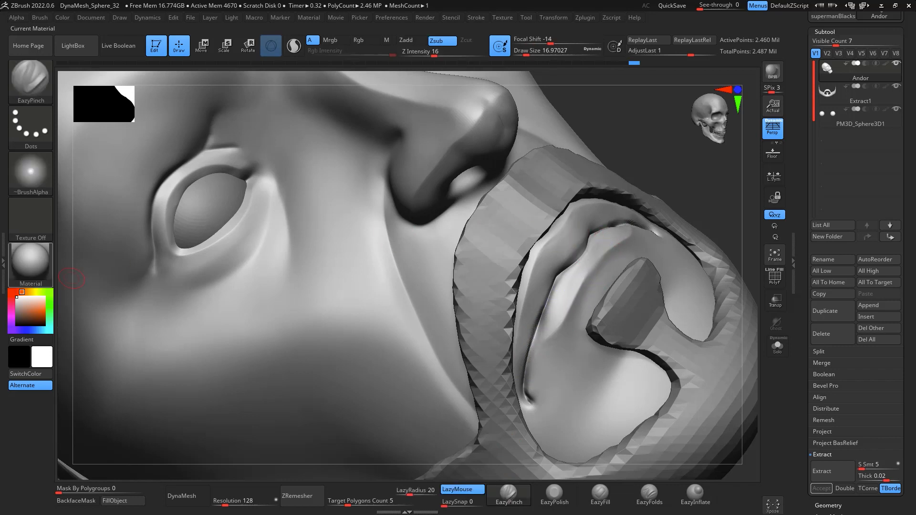
Step: Activate the beard subtool and DynaMesh it again at resolution 848
mouse_move(33, 271)
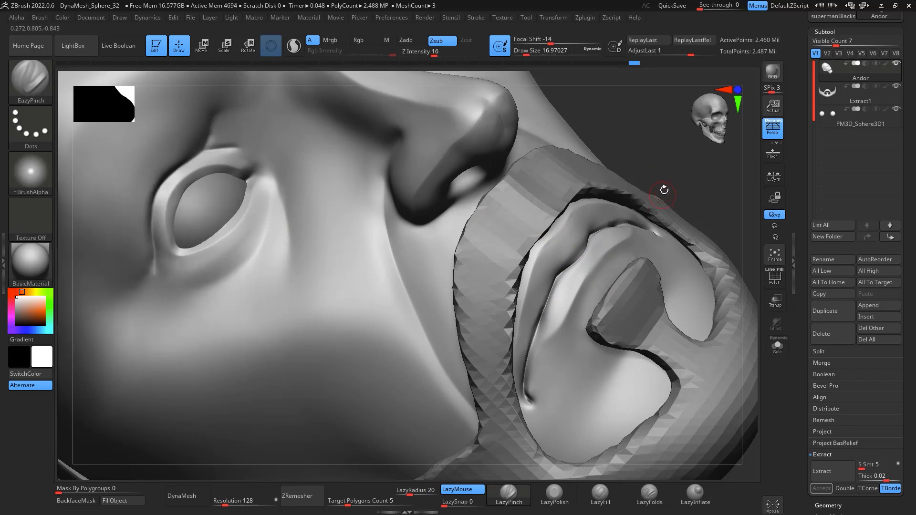
click(863, 98)
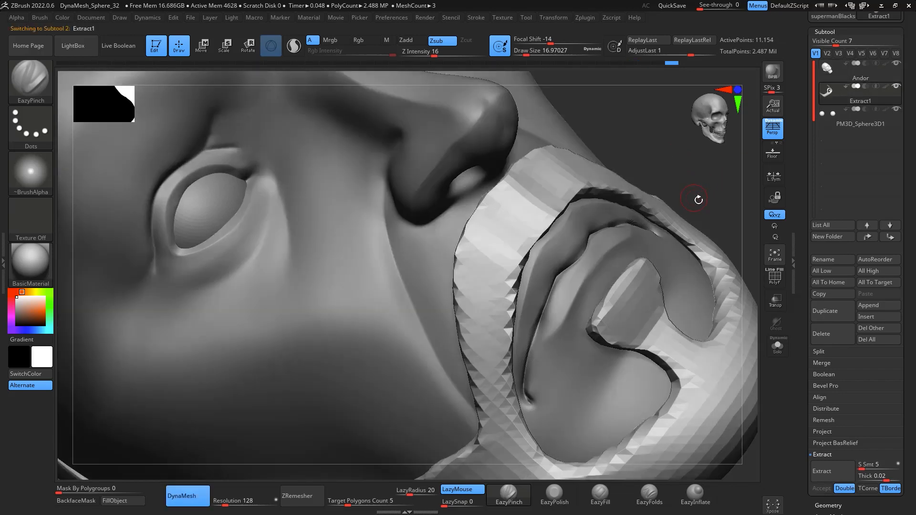
mouse_move(716, 211)
mouse_down()
mouse_move(757, 190)
mouse_move(832, 218)
mouse_move(714, 270)
mouse_move(610, 343)
mouse_move(640, 327)
mouse_up()
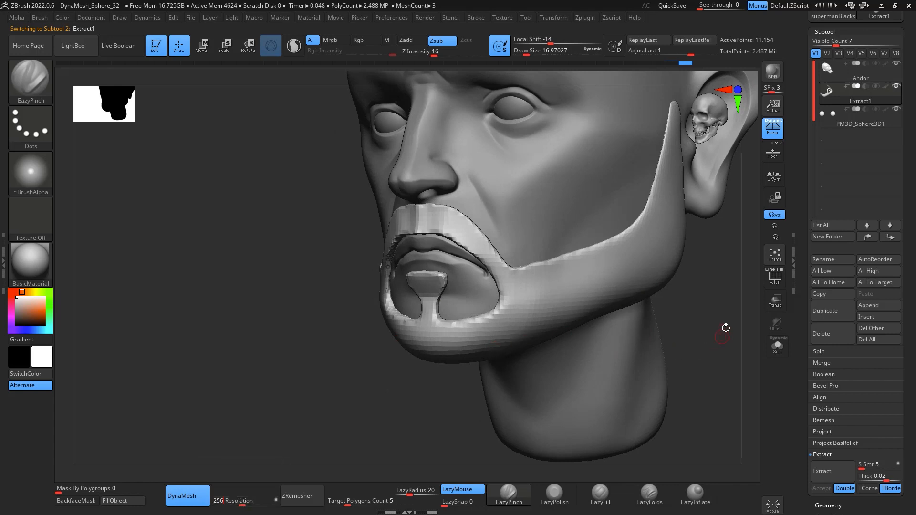
mouse_move(730, 298)
ctrl+mouse_down()
mouse_move(699, 386)
mouse_move(703, 407)
ctrl+mouse_up()
Step: Smooth the faceted surface of the moustache and beard with a draw size of about 192
key(space)
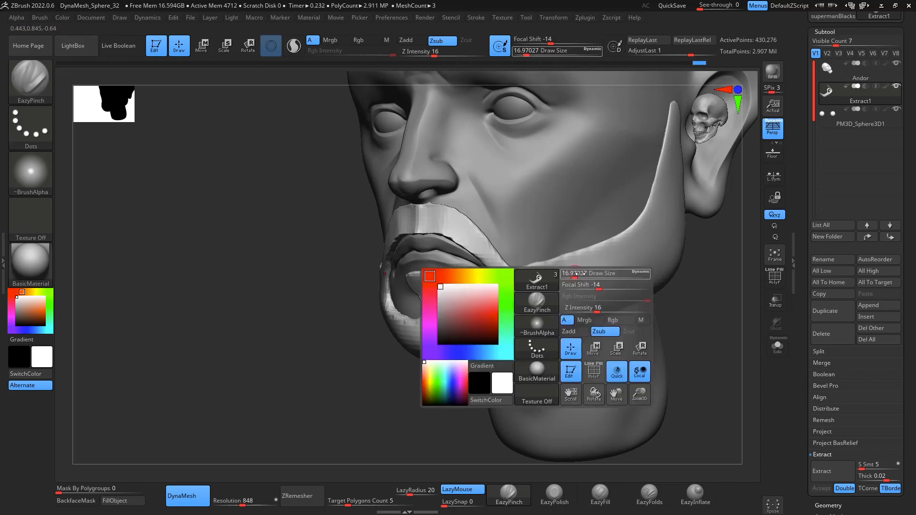
mouse_move(586, 275)
mouse_down()
mouse_move(599, 277)
mouse_move(574, 292)
mouse_up()
shift+drag(452, 235, 461, 295)
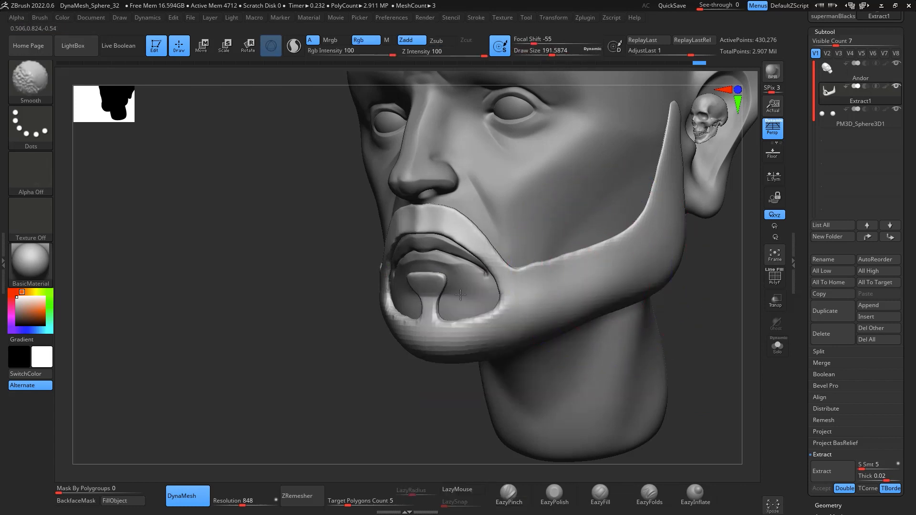
drag(679, 341, 726, 321)
drag(614, 253, 677, 320)
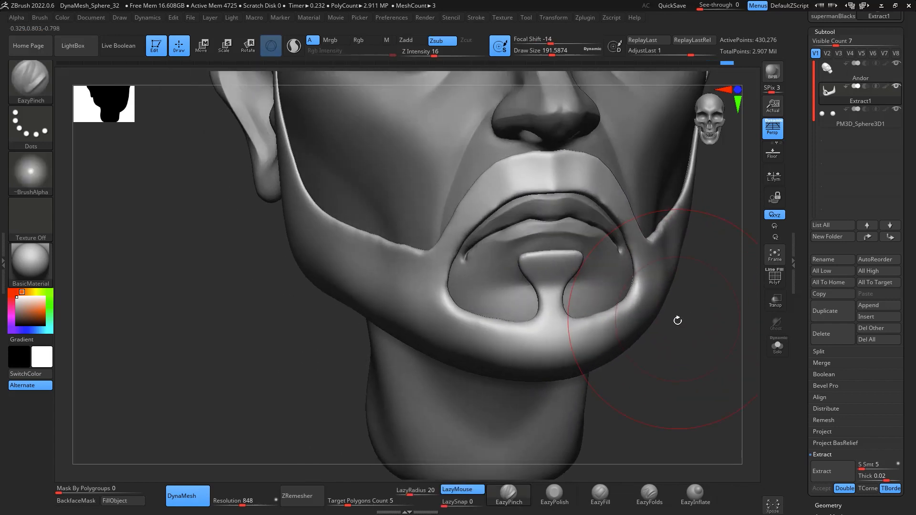
Step: Add raised hair strokes at the centre of the moustache with the ClayBuildup brush at a draw size of about 39
key(b)
key(c)
key(b)
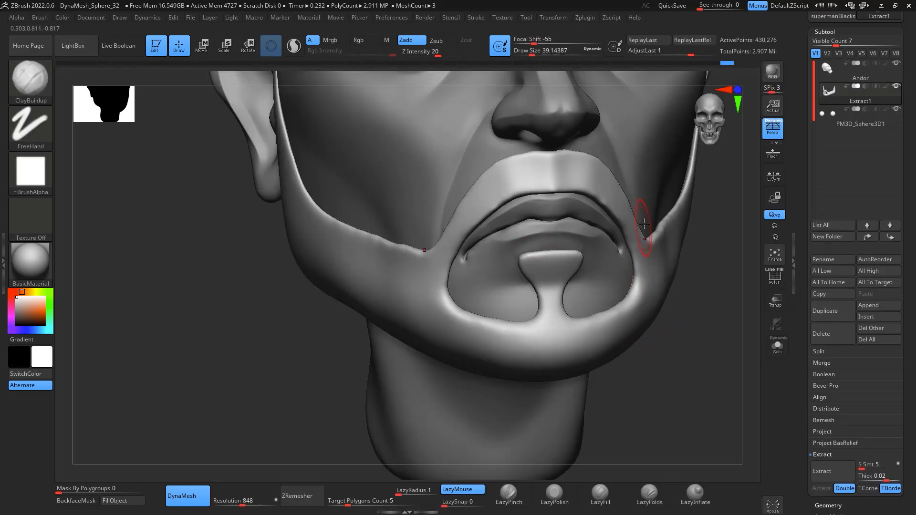
drag(536, 161, 541, 190)
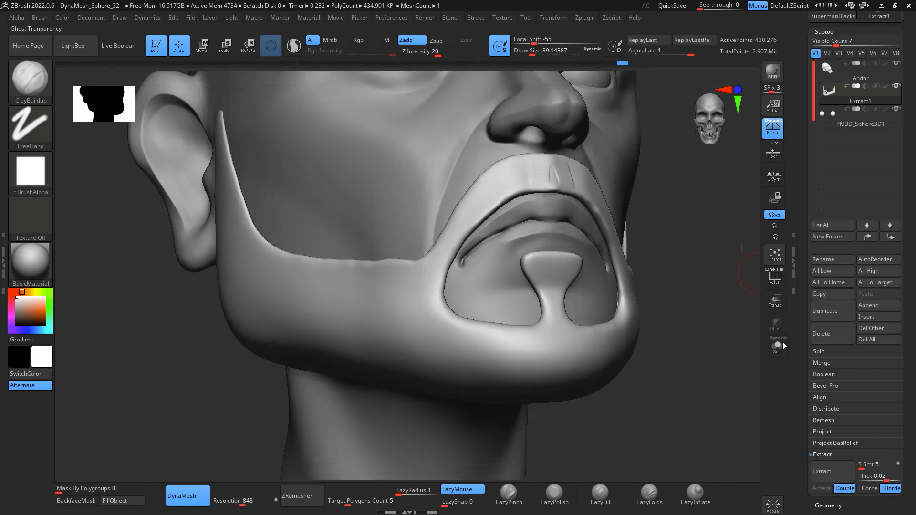
Step: Isolate the beard with backface masking enabled and build up hair strands over the moustache, soul patch, chin and front of the jaw
drag(709, 303, 743, 301)
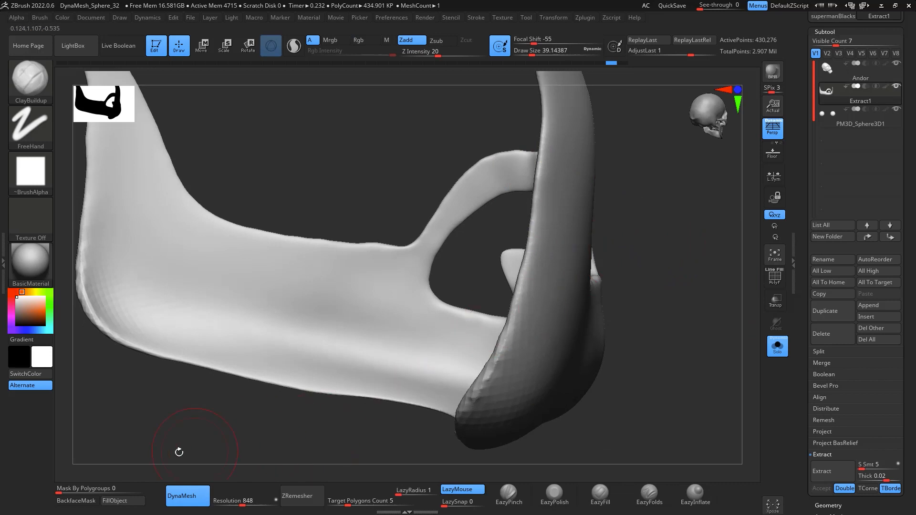
click(77, 500)
mouse_move(620, 343)
mouse_down()
mouse_move(654, 372)
mouse_move(575, 377)
mouse_up()
mouse_move(528, 163)
mouse_down()
mouse_move(546, 188)
mouse_move(536, 155)
mouse_move(525, 191)
mouse_move(483, 254)
mouse_move(469, 334)
mouse_move(486, 358)
mouse_move(548, 381)
mouse_move(580, 377)
mouse_move(616, 400)
mouse_up()
mouse_move(608, 358)
mouse_down()
mouse_move(568, 260)
mouse_move(608, 357)
mouse_up()
mouse_move(681, 404)
mouse_down()
mouse_move(474, 368)
mouse_move(436, 302)
mouse_move(439, 403)
mouse_move(419, 403)
mouse_move(378, 317)
mouse_move(368, 382)
mouse_move(348, 310)
mouse_move(325, 327)
mouse_up()
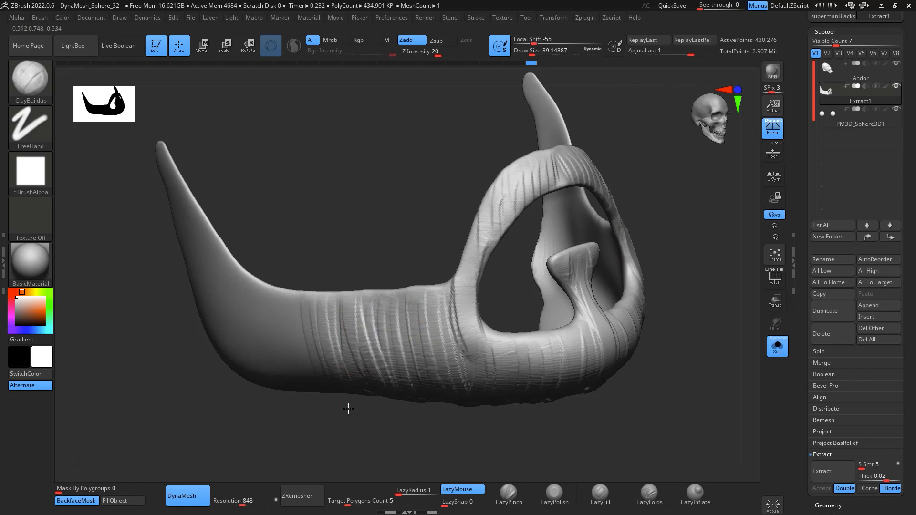
Step: Continue the ClayBuildup hair strands along the rear of the jaw and up the sideburn
drag(348, 409, 294, 301)
mouse_move(285, 343)
mouse_down()
mouse_move(256, 327)
mouse_move(226, 386)
mouse_up()
key(shift)
mouse_move(139, 155)
mouse_down()
mouse_move(149, 238)
mouse_move(186, 355)
mouse_up()
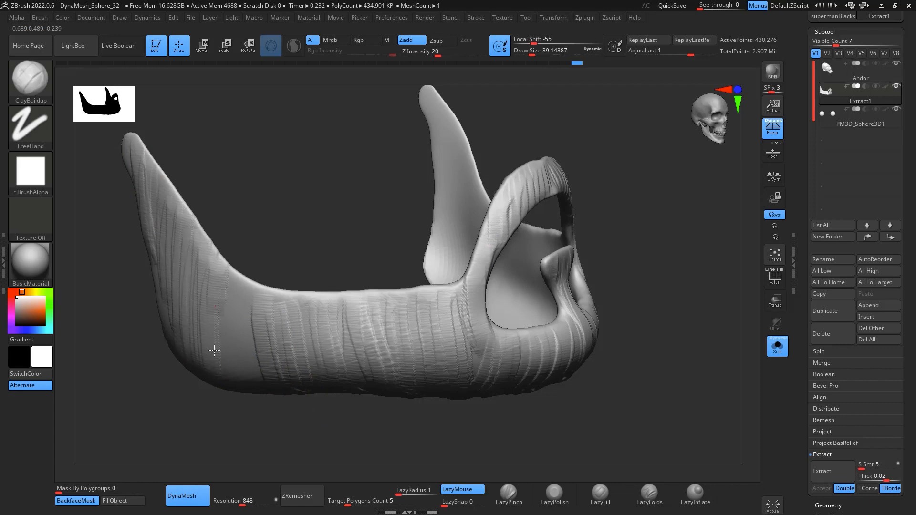
Step: Extend the hair strands across the underside of the beard and smooth the rough stroke ends
mouse_move(256, 263)
mouse_down()
mouse_move(286, 306)
mouse_move(317, 300)
mouse_move(358, 334)
mouse_move(418, 402)
mouse_move(640, 268)
mouse_up()
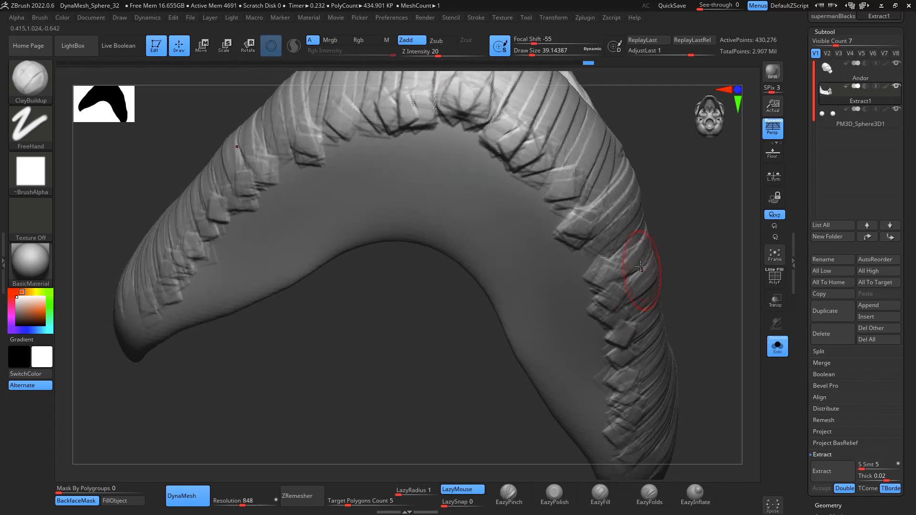
mouse_move(435, 127)
mouse_down()
mouse_move(425, 157)
mouse_move(382, 191)
mouse_move(402, 170)
mouse_move(348, 163)
mouse_move(315, 191)
mouse_move(260, 251)
mouse_move(235, 301)
mouse_move(179, 298)
mouse_move(131, 329)
mouse_up()
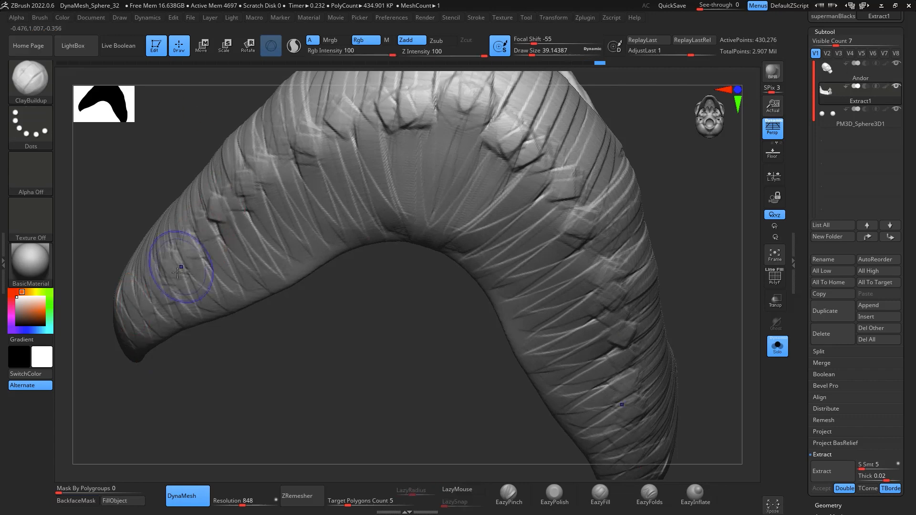
shift+drag(183, 262, 283, 134)
Step: Build up hair strands where the moustache joins the beard beside the mouth opening
mouse_move(437, 351)
mouse_down()
mouse_move(642, 323)
mouse_move(647, 382)
mouse_move(675, 339)
mouse_move(711, 351)
mouse_move(682, 341)
mouse_up()
drag(448, 235, 382, 335)
drag(385, 280, 379, 325)
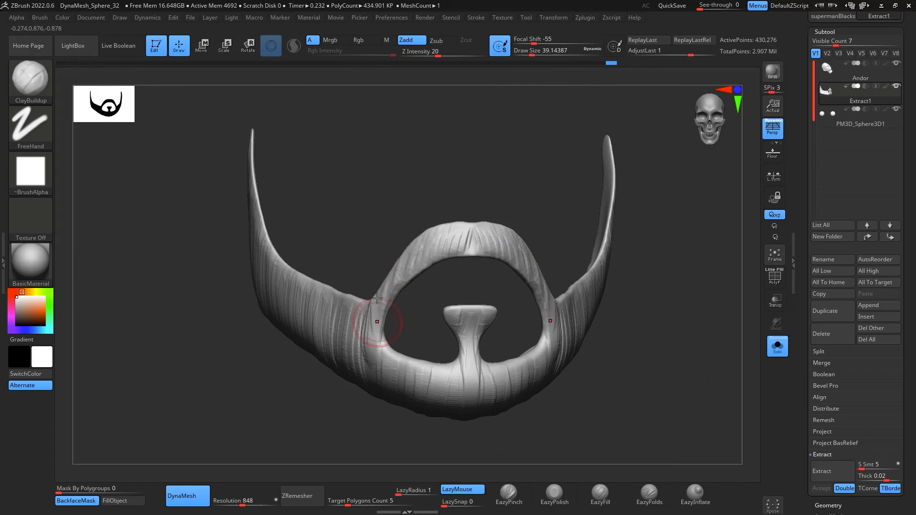
mouse_move(629, 310)
mouse_down()
mouse_move(648, 374)
mouse_move(622, 361)
mouse_move(635, 381)
mouse_move(658, 372)
mouse_move(664, 317)
mouse_move(694, 365)
mouse_move(613, 321)
mouse_move(644, 344)
mouse_move(647, 399)
mouse_up()
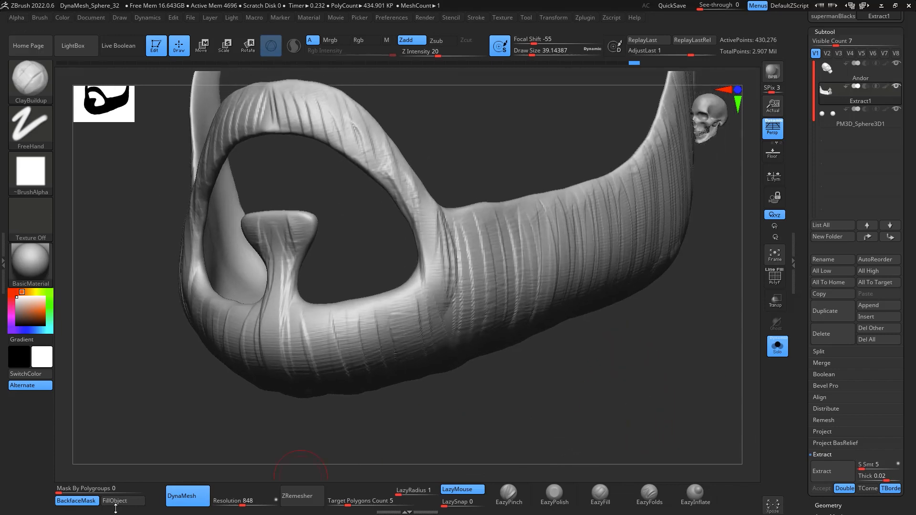
Step: Carve a notch into the beard's upper cheek edge with DamStandard and turn off solo mode to show the head
key(b)
key(d)
key(s)
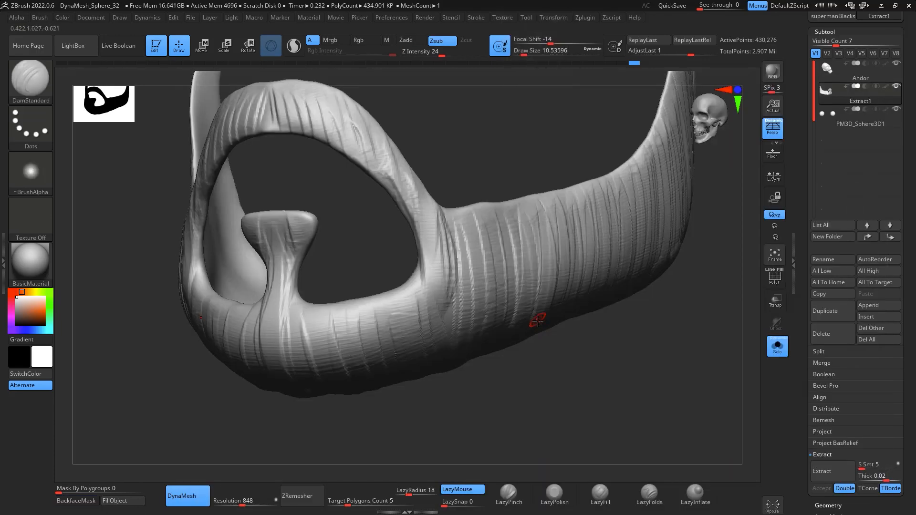
key(space)
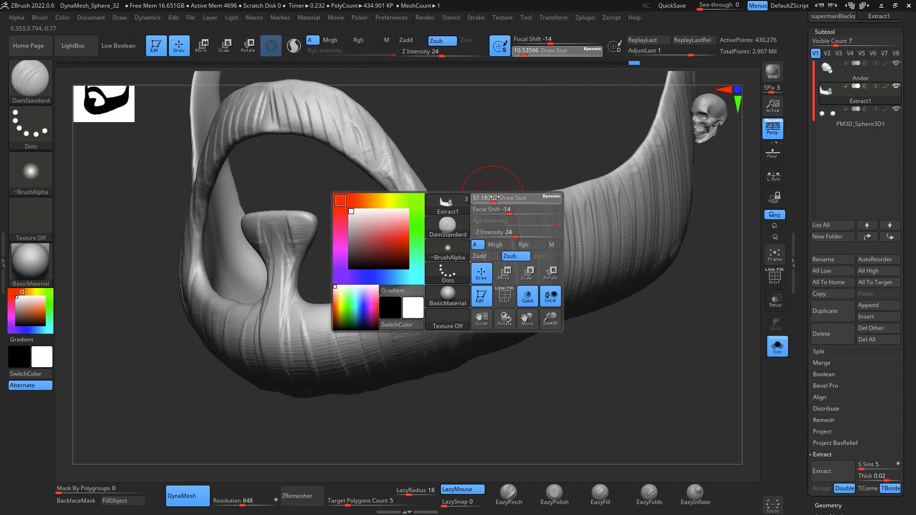
drag(494, 197, 502, 197)
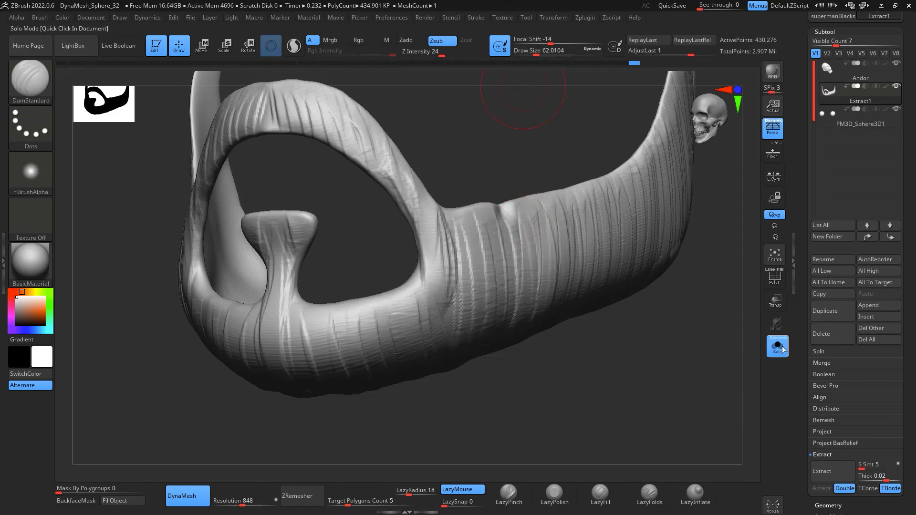
click(779, 347)
key(space)
drag(539, 205, 521, 205)
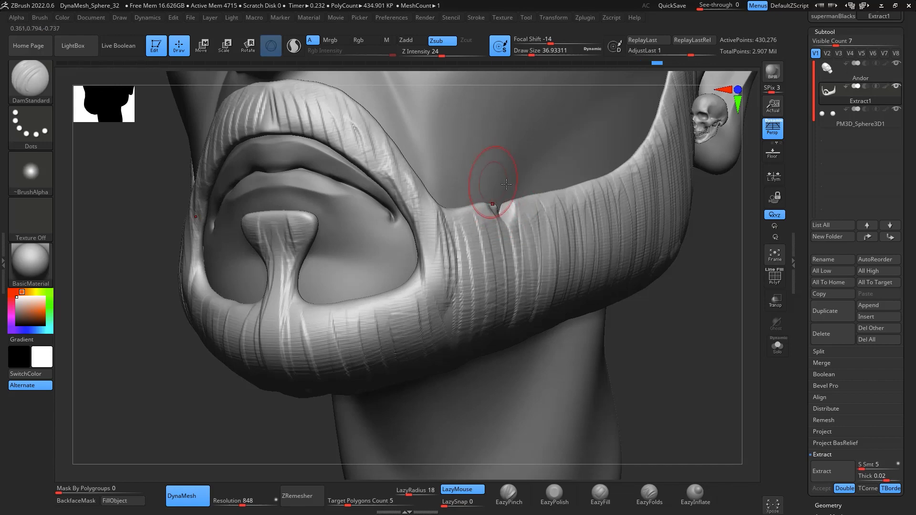
drag(716, 364, 692, 380)
mouse_move(462, 391)
mouse_down()
mouse_move(459, 442)
mouse_move(556, 390)
mouse_move(536, 419)
mouse_move(542, 412)
mouse_up()
Step: Try to pinch the beard's upper jaw edge into tufts with EazyPinch at a draw size of about 51
click(522, 494)
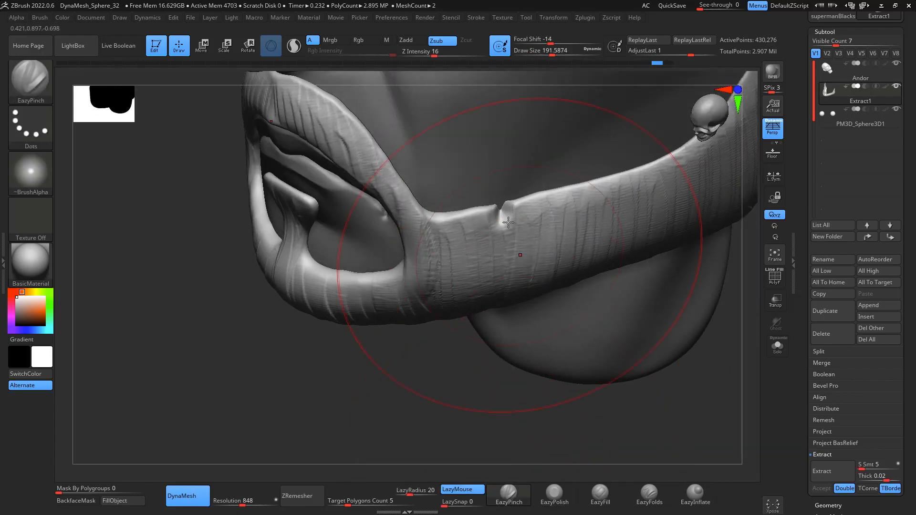
mouse_move(508, 222)
shift+mouse_down()
mouse_move(526, 230)
mouse_move(506, 224)
mouse_move(520, 203)
mouse_move(462, 212)
shift+mouse_up()
key(space)
key(space)
drag(559, 175, 540, 217)
drag(629, 162, 597, 208)
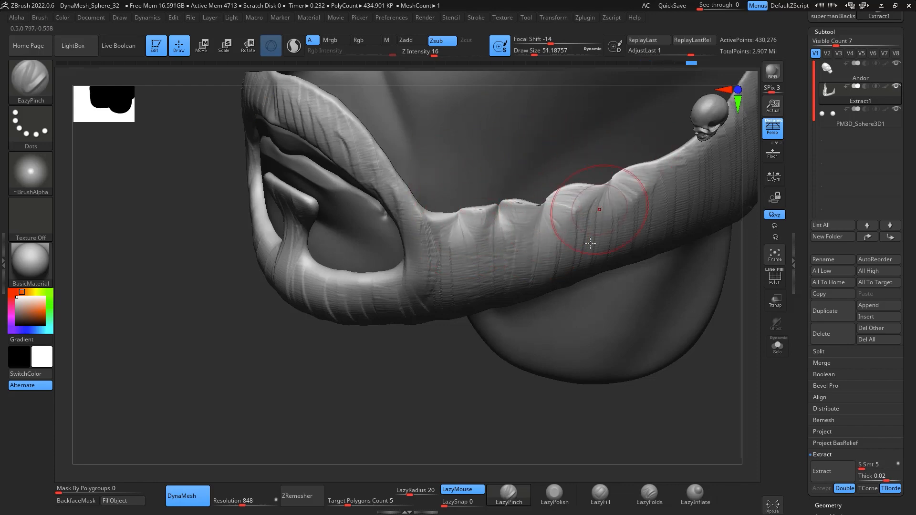
Step: Undo the pinched tufts along the beard's upper edge
mouse_move(562, 415)
mouse_down()
mouse_move(552, 349)
mouse_move(685, 357)
mouse_move(697, 372)
mouse_move(685, 297)
mouse_move(664, 324)
mouse_up()
alt+drag(549, 370, 445, 406)
alt+drag(658, 266, 647, 234)
key(ctrl+z)
key(ctrl+z)
key(ctrl+z)
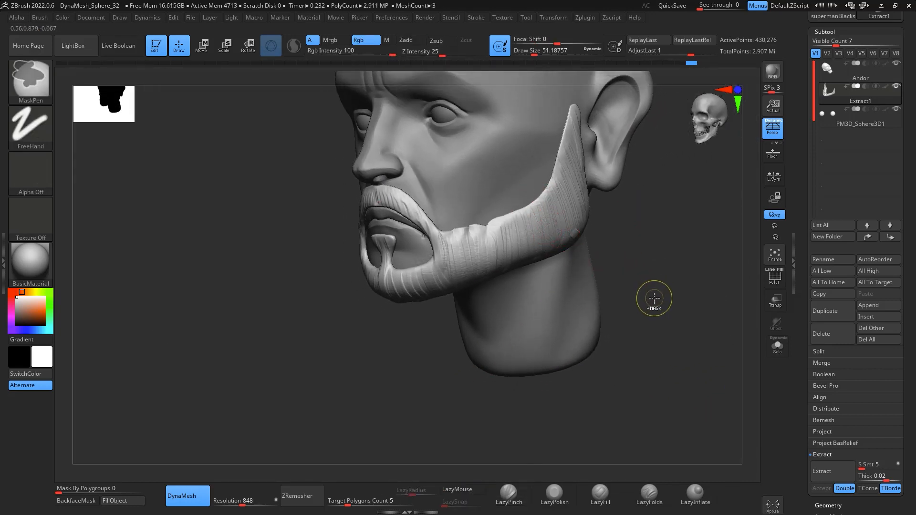
key(ctrl+z)
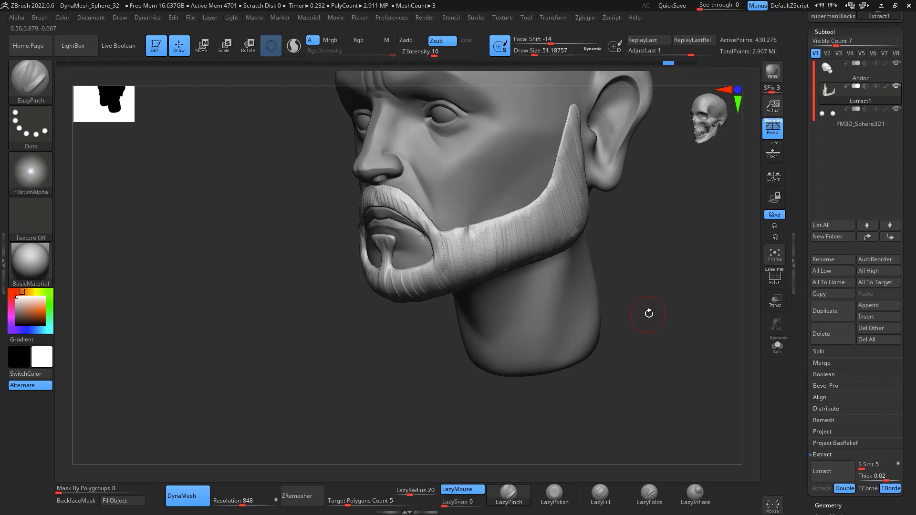
Step: Undo the leftover notch and cut new DamStandard notches into the beard's upper edge beside the mouth corner
key(b)
key(d)
key(s)
key(space)
drag(643, 289, 645, 288)
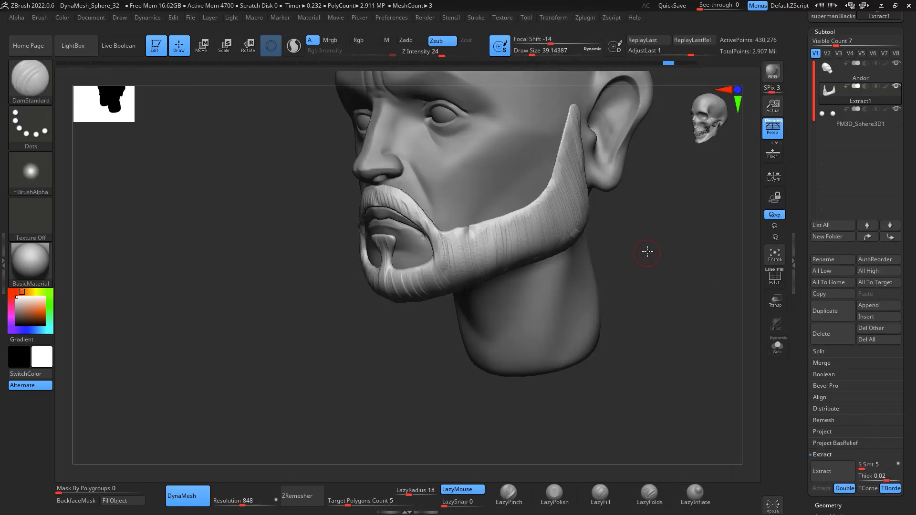
alt+drag(645, 253, 654, 307)
key(ctrl+z)
mouse_move(393, 258)
ctrl+mouse_down()
mouse_move(400, 270)
mouse_move(391, 248)
mouse_move(398, 273)
ctrl+mouse_up()
key(space)
mouse_move(434, 239)
mouse_down()
mouse_move(436, 260)
mouse_move(487, 246)
mouse_up()
Step: Set the draw size to about 46 and carve notches along the beard's cheek edge up to the sideburn
key(space)
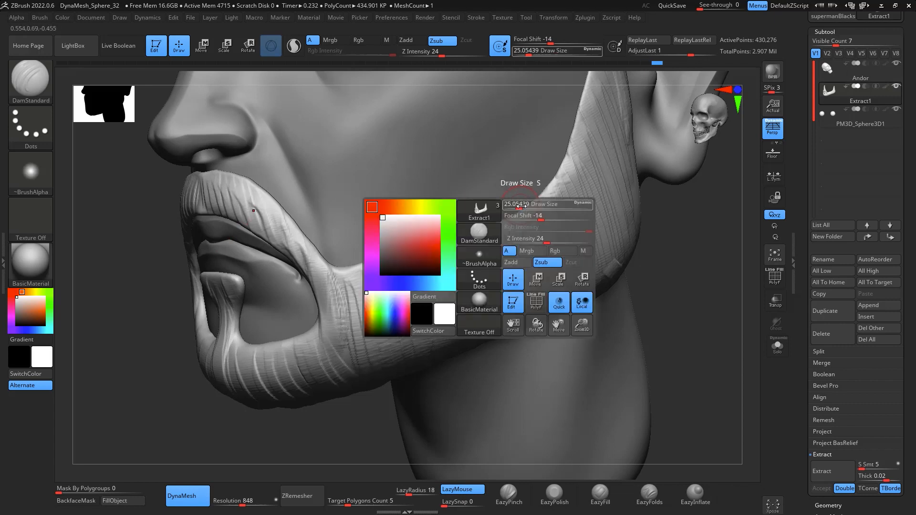
drag(517, 206, 521, 205)
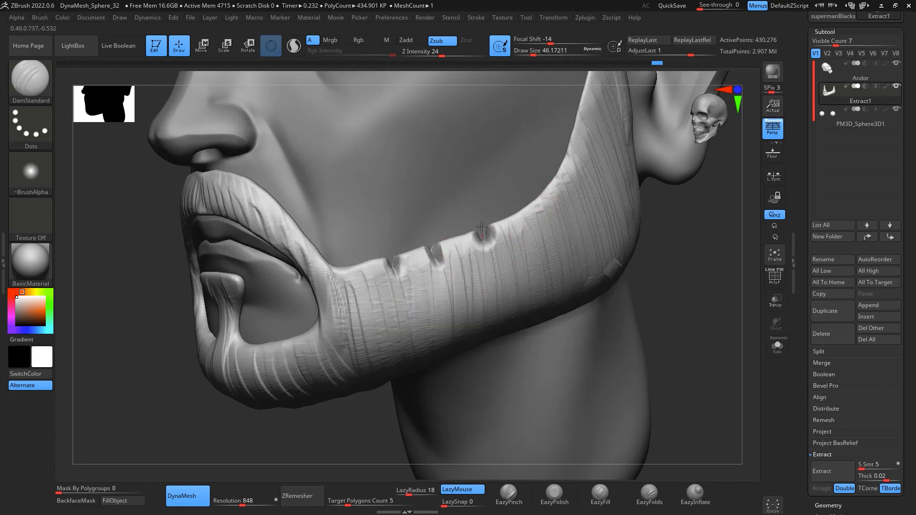
drag(481, 227, 483, 239)
drag(533, 203, 538, 237)
drag(557, 174, 570, 194)
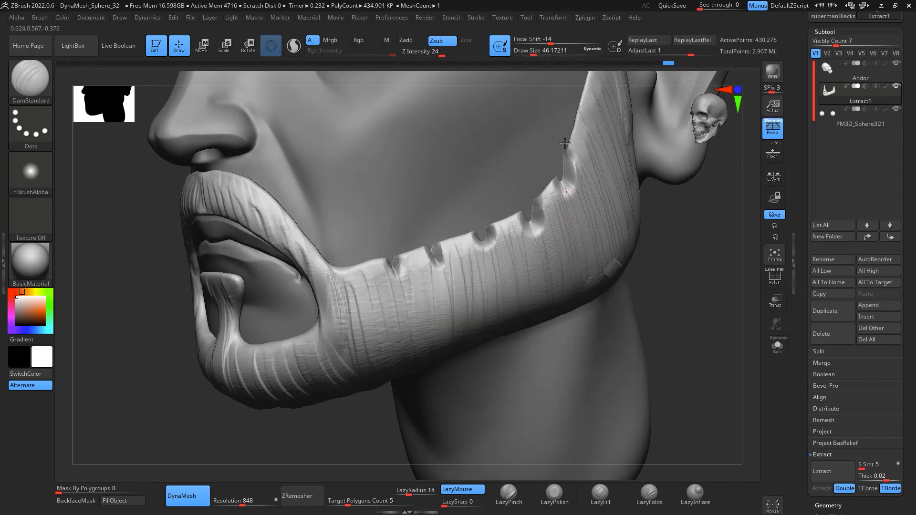
drag(566, 145, 576, 172)
drag(579, 98, 590, 125)
Step: Smooth the notches along the sideburn and the beard's upper cheek edge
drag(684, 254, 567, 188)
key(shift)
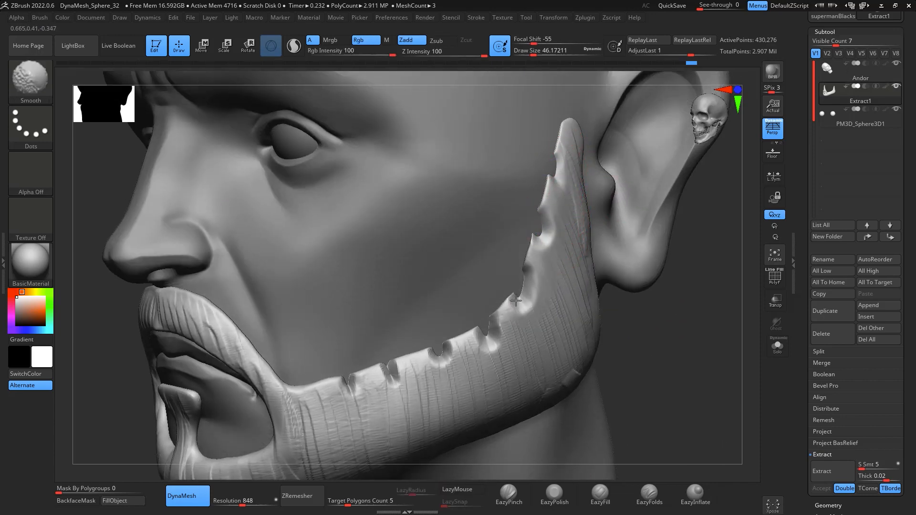
mouse_move(516, 300)
shift+mouse_down()
mouse_move(401, 372)
mouse_move(301, 415)
shift+mouse_up()
mouse_move(641, 329)
mouse_down()
mouse_move(725, 329)
mouse_move(650, 288)
mouse_move(565, 310)
mouse_move(500, 310)
mouse_up()
key(shift)
mouse_move(585, 312)
mouse_down()
mouse_move(667, 306)
mouse_move(658, 296)
mouse_up()
Step: Reshape the notched cheek edge and sideburn of the beard with the Move brush at a draw size of about 234
key(b)
key(m)
key(v)
key(space)
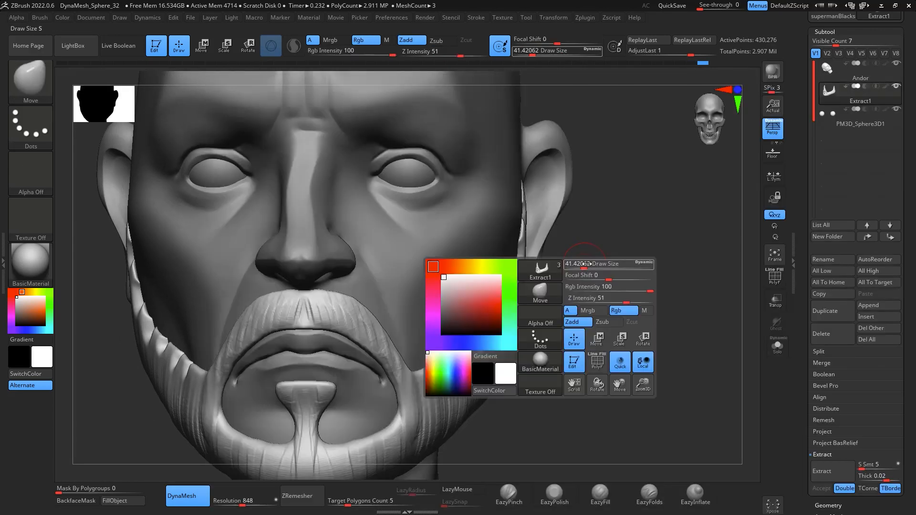
drag(587, 263, 607, 265)
drag(497, 324, 409, 371)
drag(514, 310, 509, 311)
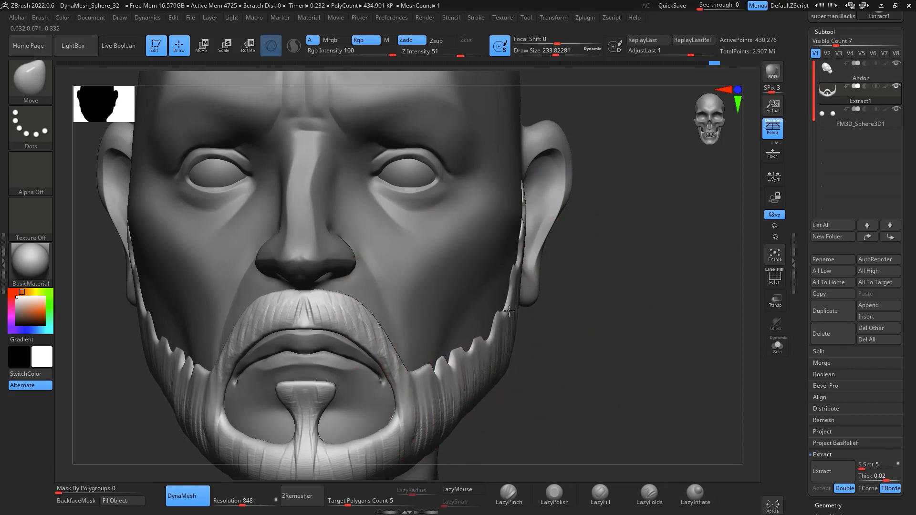
drag(660, 312, 522, 306)
drag(548, 238, 570, 242)
mouse_move(734, 341)
mouse_down()
mouse_move(725, 342)
mouse_move(736, 331)
mouse_move(688, 345)
mouse_move(699, 321)
mouse_move(471, 303)
mouse_up()
Step: Carve strand notches along the moustache's lower edge above the lip with DamStandard at a draw size of about 27
key(b)
key(d)
key(s)
key(space)
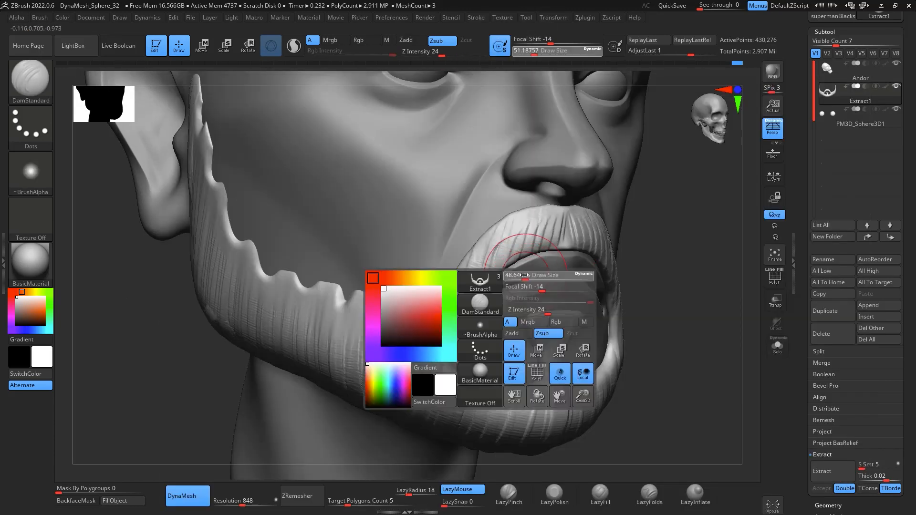
drag(521, 275, 517, 289)
mouse_move(517, 257)
mouse_down()
mouse_move(503, 282)
mouse_move(466, 289)
mouse_move(463, 328)
mouse_up()
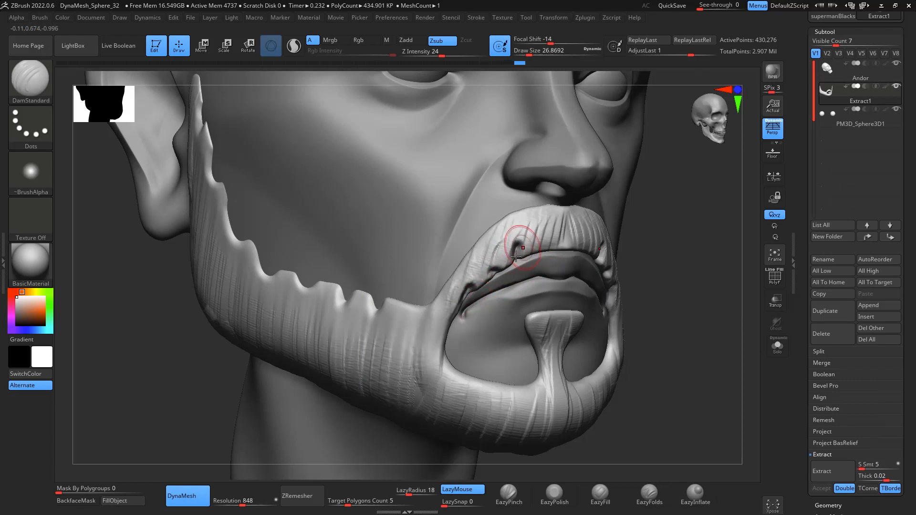
drag(564, 248, 564, 253)
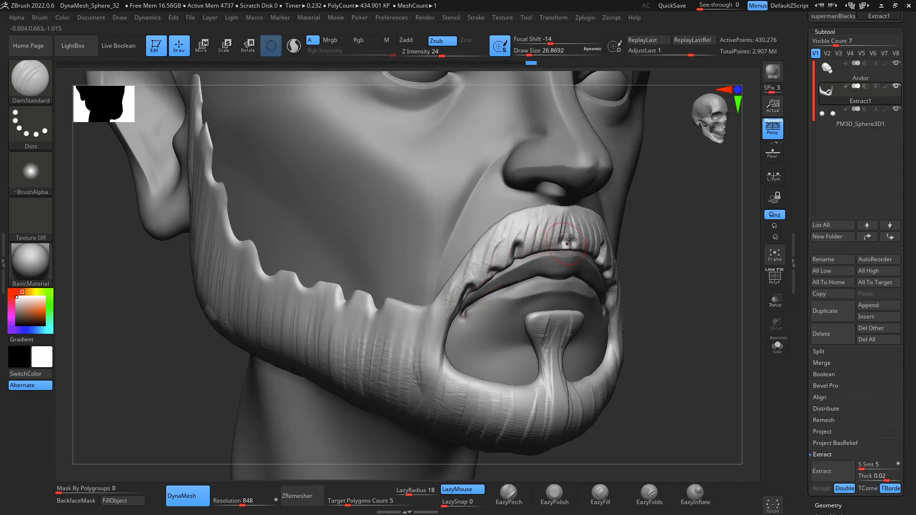
drag(673, 264, 621, 258)
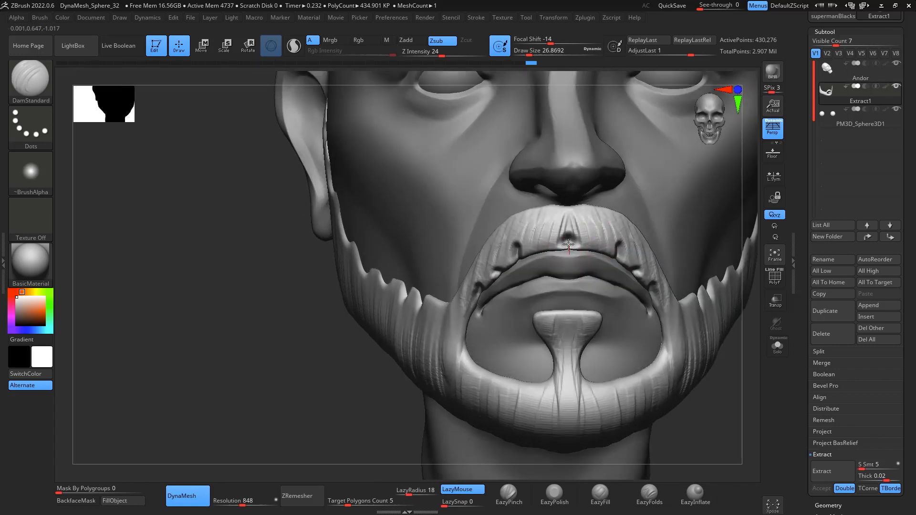
drag(566, 246, 567, 238)
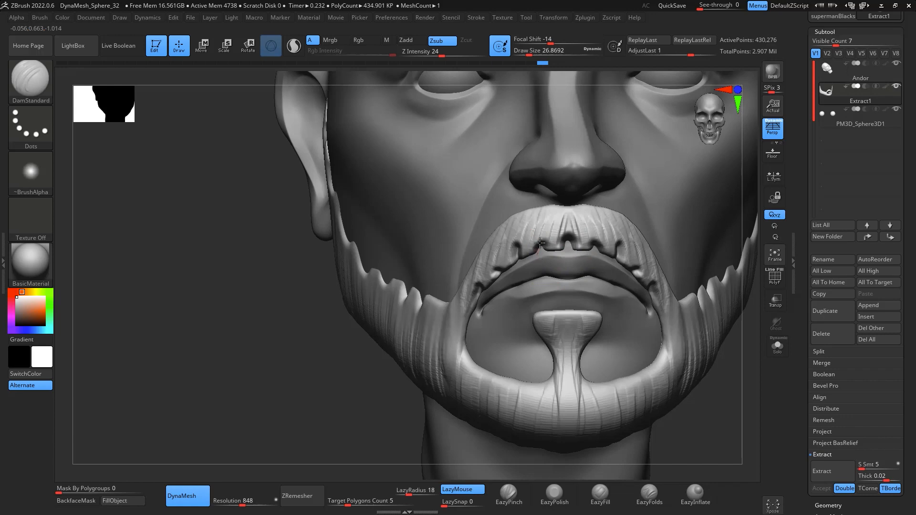
drag(730, 419, 660, 410)
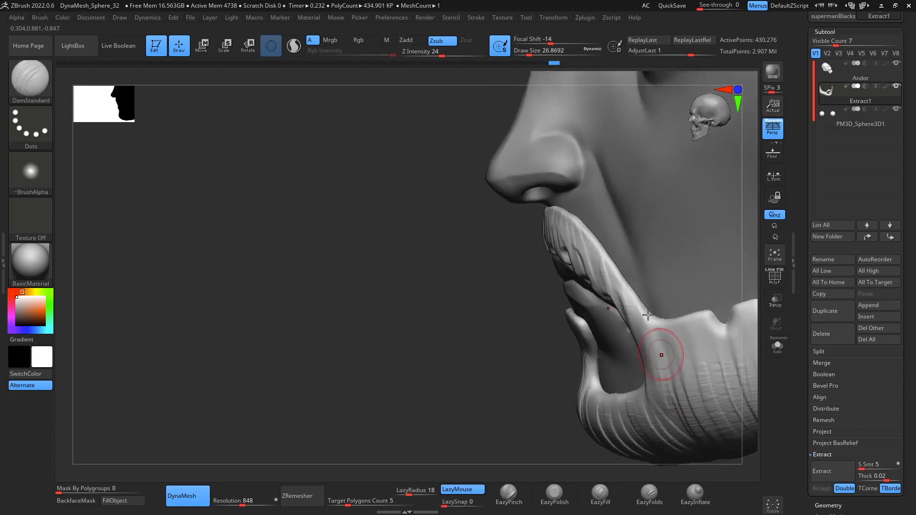
Step: Push the front of the moustache back towards the lips with the Move brush at a draw size of about 101
key(b)
key(m)
key(v)
key(space)
click(575, 275)
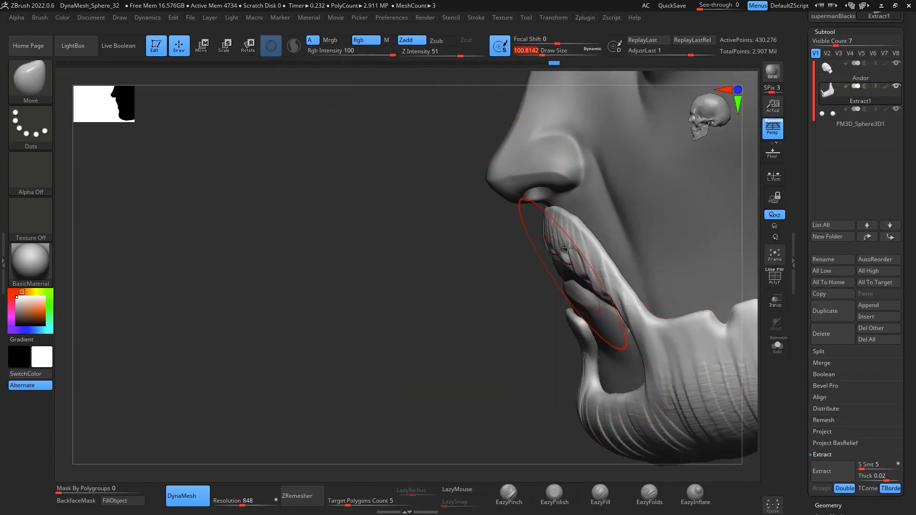
mouse_move(567, 248)
mouse_down()
mouse_move(597, 238)
mouse_move(615, 260)
mouse_move(615, 270)
mouse_move(602, 266)
mouse_up()
mouse_move(529, 319)
mouse_down()
mouse_move(602, 305)
mouse_move(636, 276)
mouse_move(520, 228)
mouse_move(446, 282)
mouse_move(498, 387)
mouse_up()
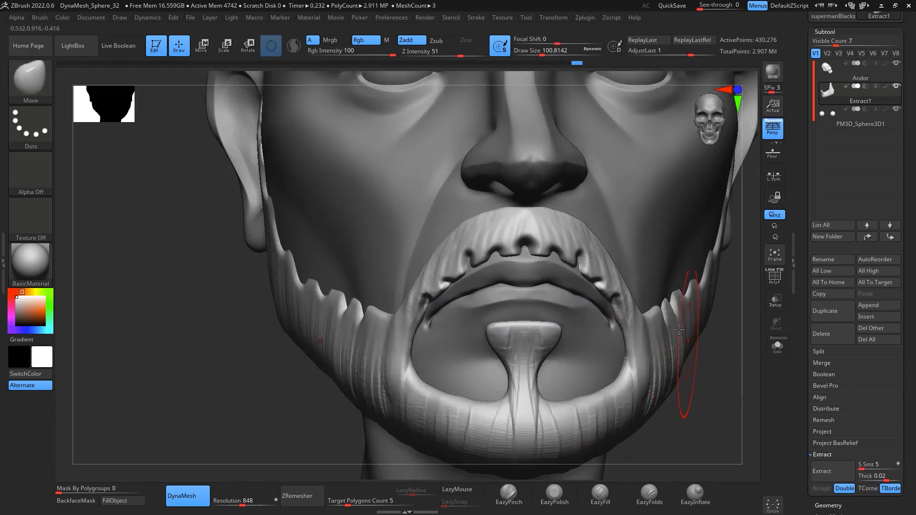
Step: Smooth the notches along the moustache's lower edge at a draw size of about 35
key(space)
drag(630, 302, 616, 302)
shift+drag(559, 234, 571, 263)
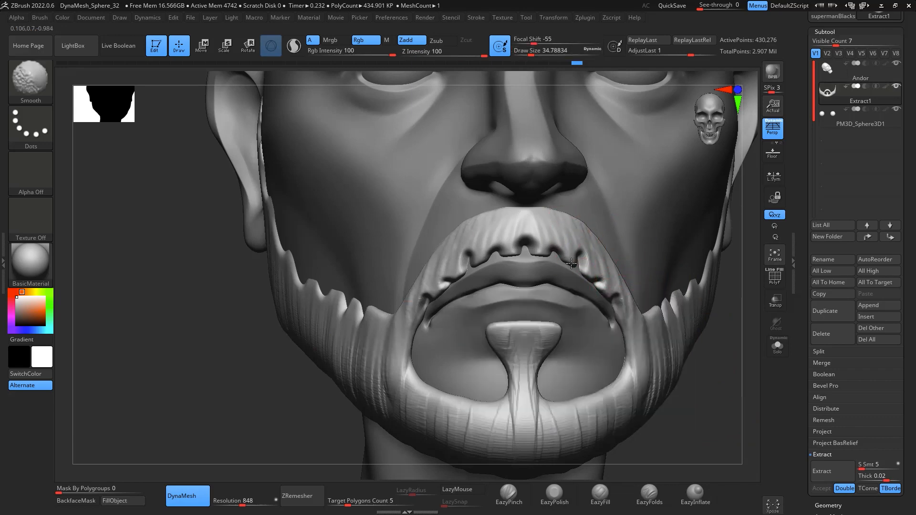
drag(701, 380, 699, 372)
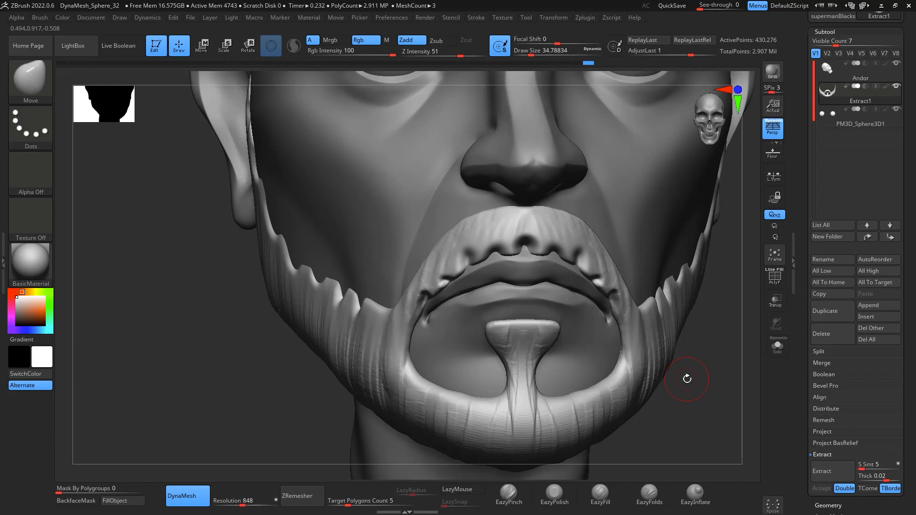
Step: Pull the moustache's lower edge into pointed tufts with the SnakeHook brush at a draw size of about 25
key(b)
key(s)
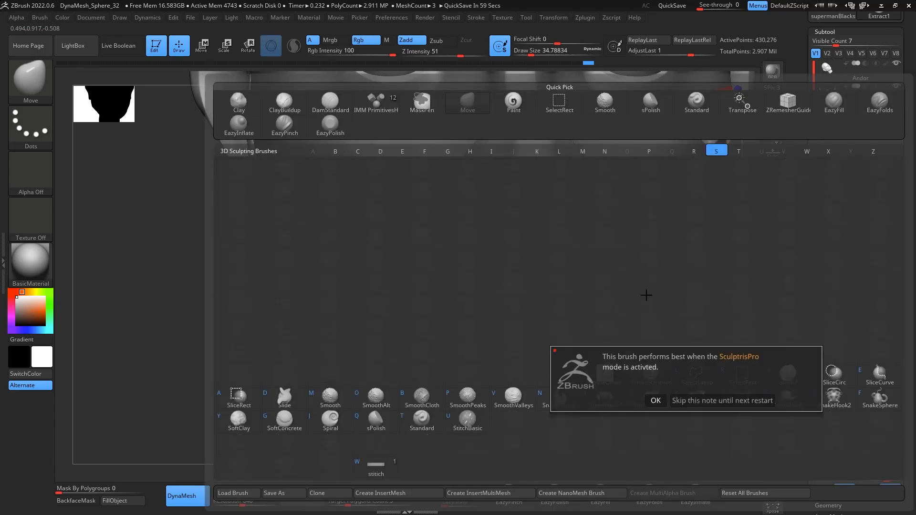
click(656, 400)
key(space)
mouse_move(524, 258)
mouse_down()
mouse_move(486, 261)
mouse_move(443, 288)
mouse_up()
drag(742, 389, 651, 343)
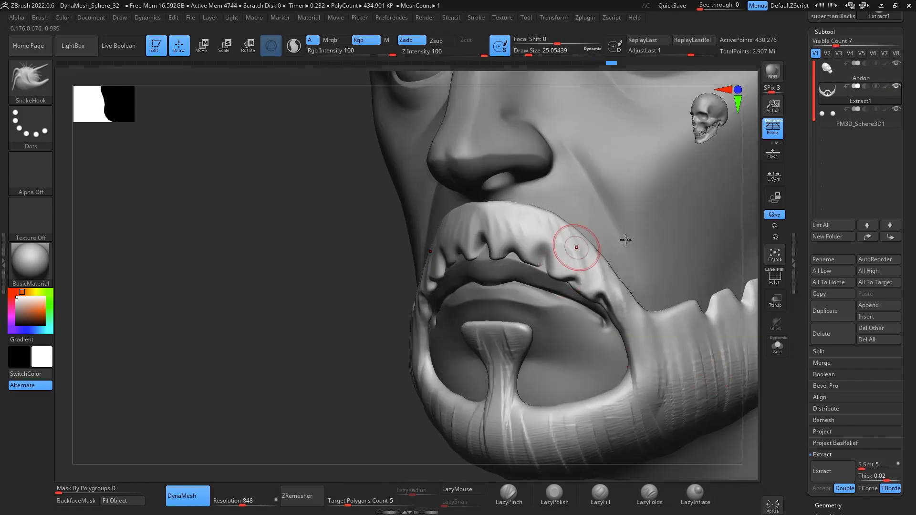
Step: Pull pointed hair tufts out of the beard's upper edge along the cheek with SnakeHook
mouse_move(745, 446)
mouse_down()
mouse_move(693, 440)
mouse_move(650, 302)
mouse_move(719, 285)
mouse_move(708, 410)
mouse_up()
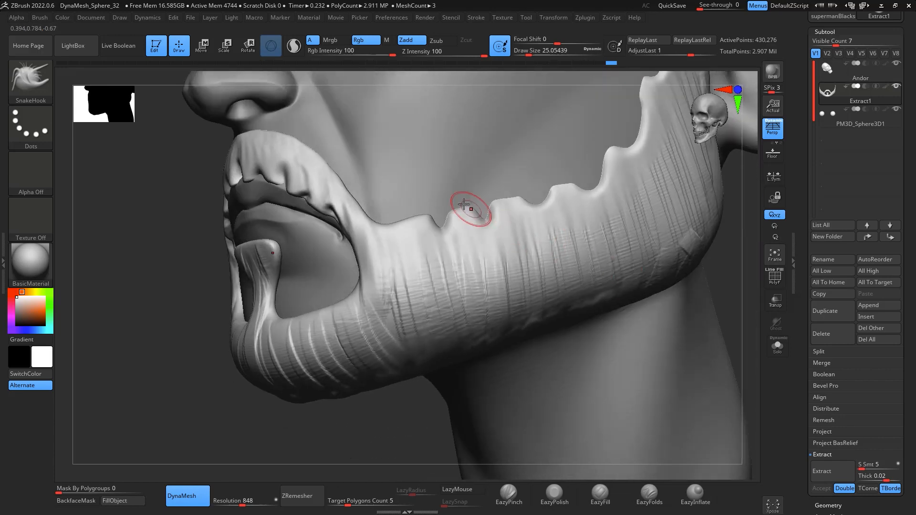
mouse_move(470, 209)
mouse_down()
mouse_move(486, 180)
mouse_move(512, 162)
mouse_up()
drag(552, 198, 584, 167)
mouse_move(608, 157)
mouse_down()
mouse_move(618, 137)
mouse_move(630, 133)
mouse_up()
drag(597, 185, 592, 159)
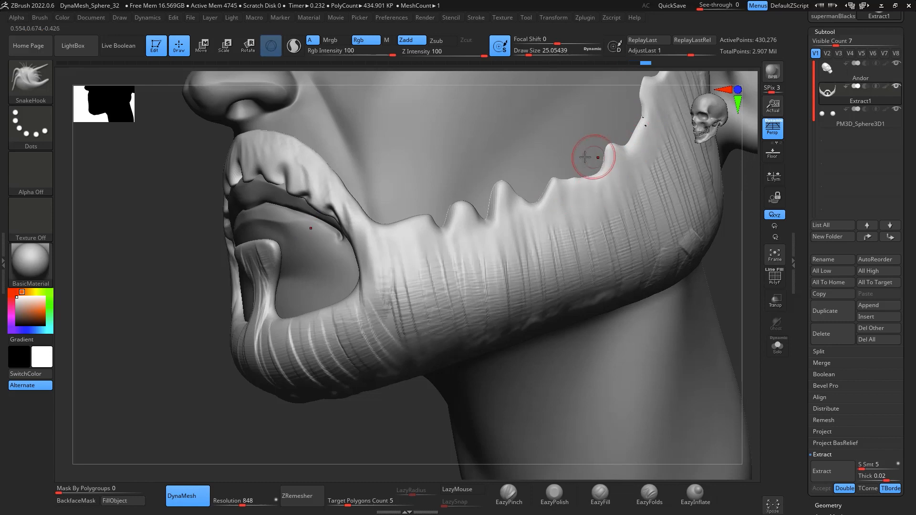
drag(537, 205, 533, 178)
mouse_move(408, 218)
mouse_down()
mouse_move(405, 233)
mouse_move(409, 217)
mouse_move(417, 220)
mouse_move(412, 227)
mouse_move(464, 196)
mouse_up()
Step: Continue pulling pointed SnakeHook tufts from the rear cheek edge up the front of the sideburn
mouse_move(734, 282)
alt+mouse_down()
mouse_move(734, 305)
mouse_move(677, 425)
alt+mouse_up()
mouse_move(513, 326)
mouse_down()
mouse_move(519, 310)
mouse_move(499, 356)
mouse_move(487, 334)
mouse_up()
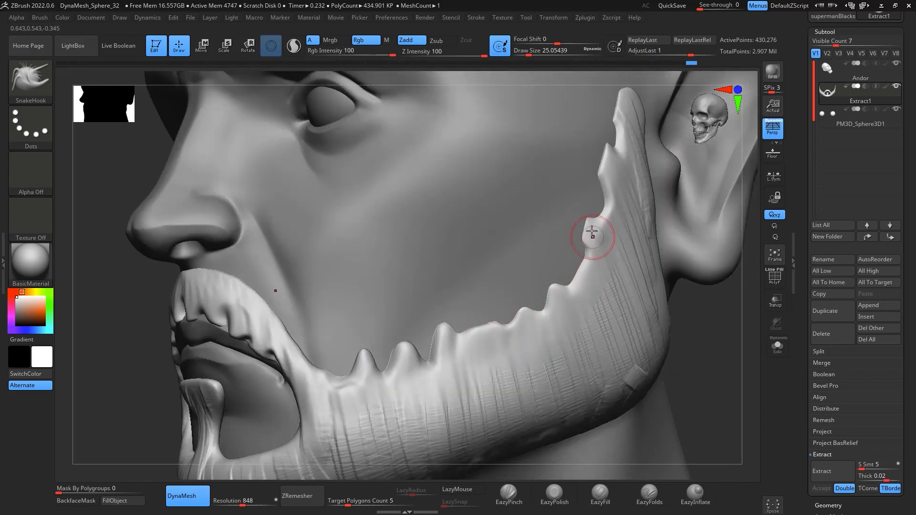
drag(602, 177, 605, 159)
drag(605, 192, 607, 160)
Step: Smooth and pull the moustache tufts near the mouth corners into cleaner strands
shift+drag(716, 334, 752, 356)
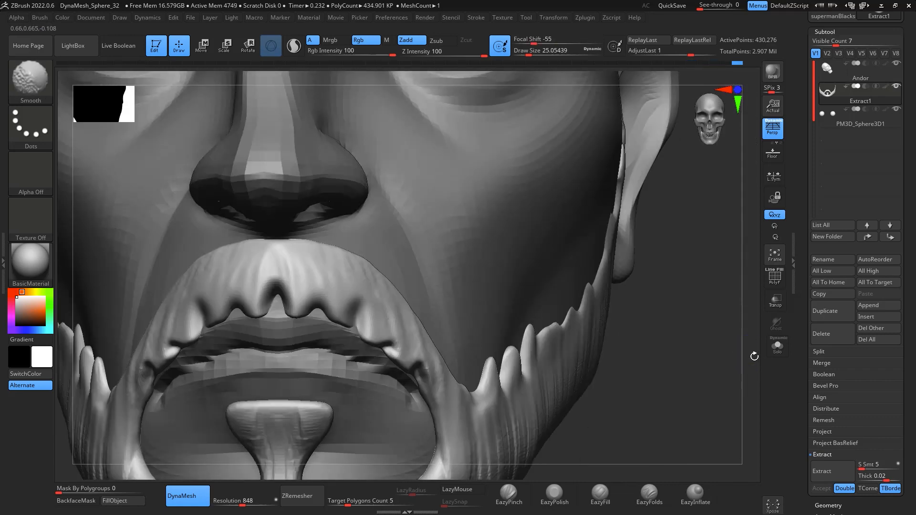
alt+drag(718, 186, 710, 429)
alt+drag(714, 313, 668, 331)
key(f)
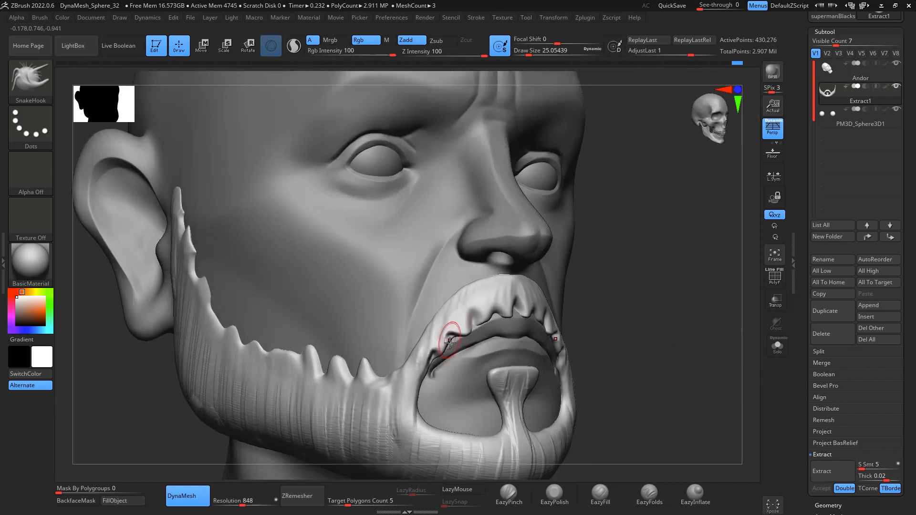
shift+drag(451, 336, 450, 340)
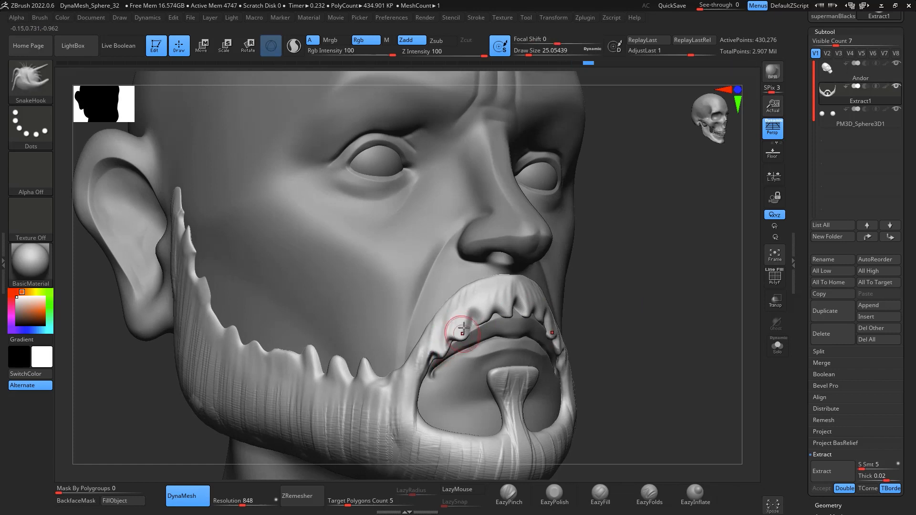
drag(609, 337, 637, 336)
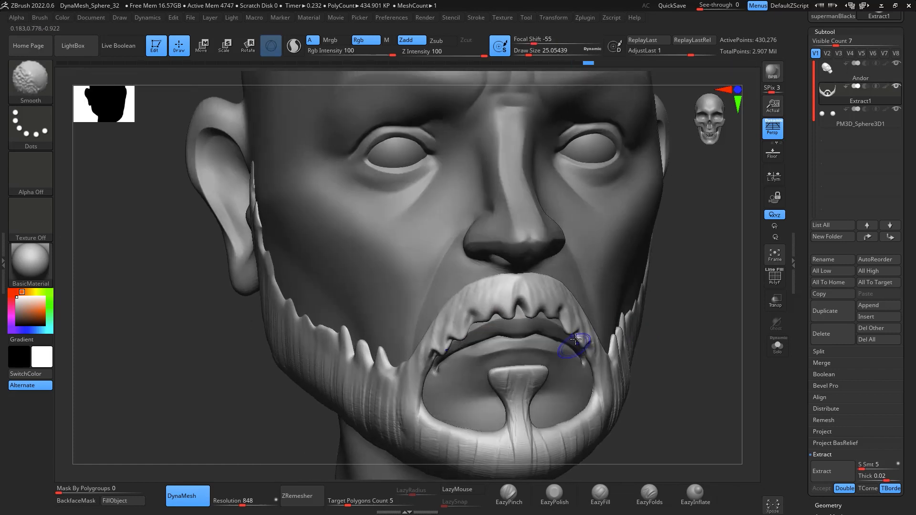
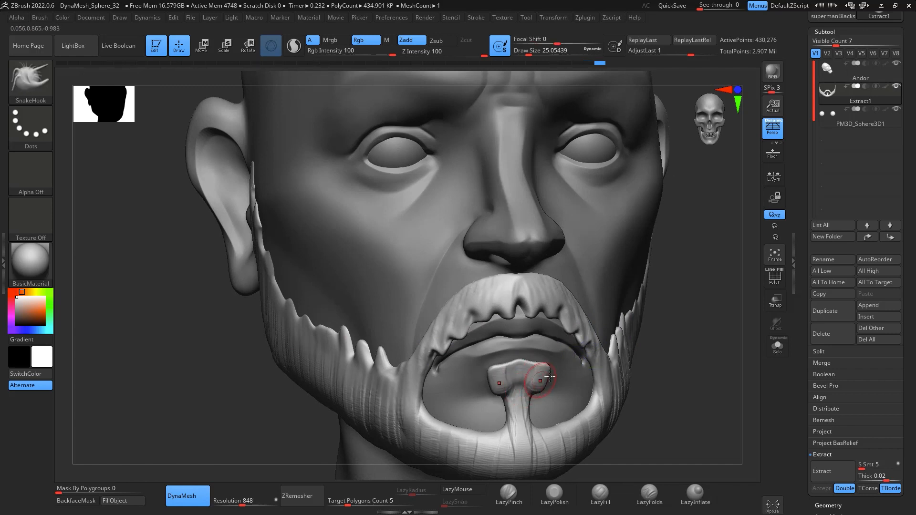
Step: Reshape the soul patch under the lower lip with SnakeHook at a draw size of about 80 and focal shift of -47
drag(692, 400, 653, 395)
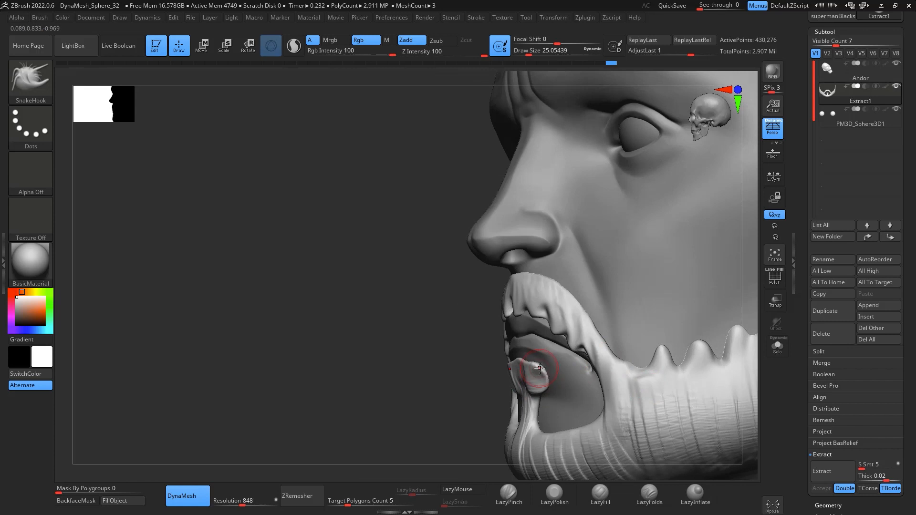
key(space)
click(607, 360)
click(611, 349)
click(600, 361)
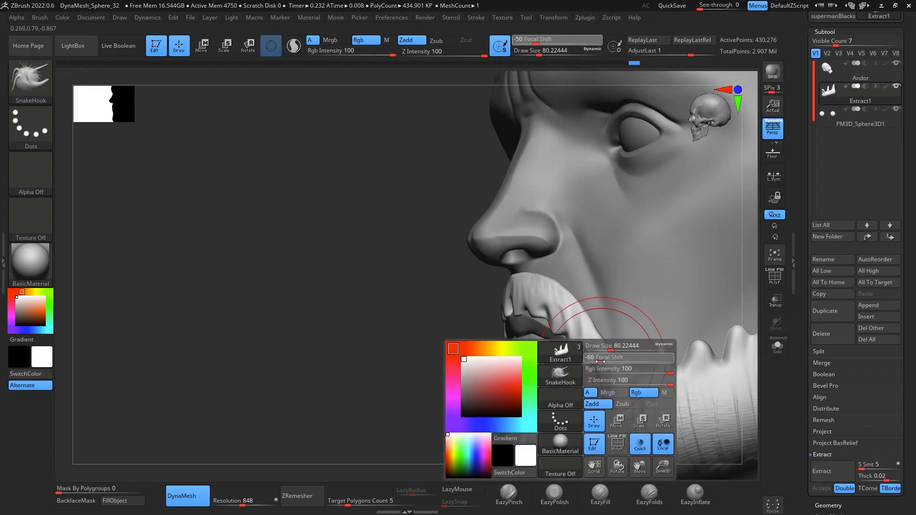
drag(600, 361, 608, 361)
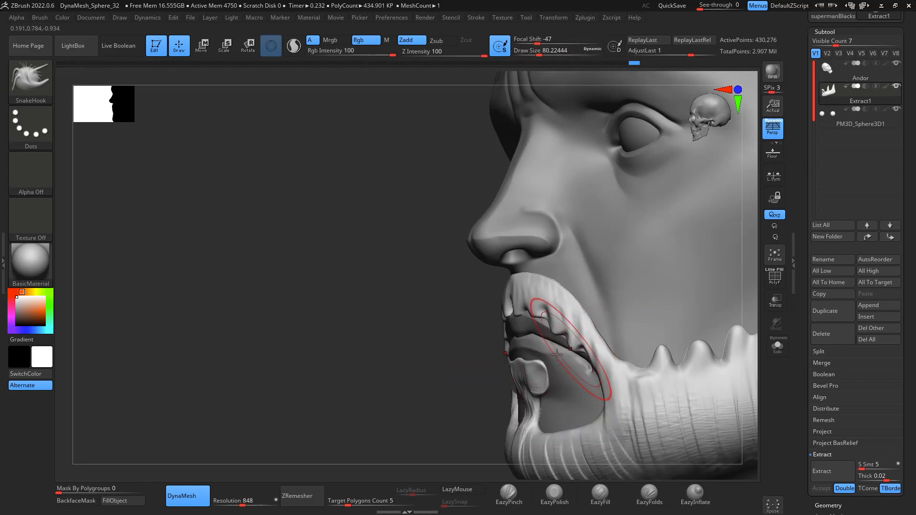
Step: Set the Move brush to draw size about 158 and Z intensity 10, and smooth the beard along the jaw and underside
key(b)
key(m)
key(v)
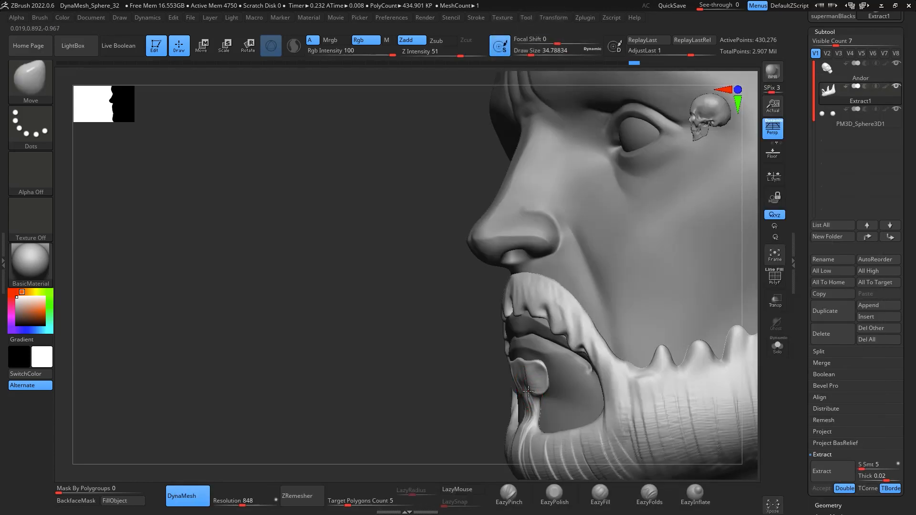
key(space)
click(546, 381)
click(554, 348)
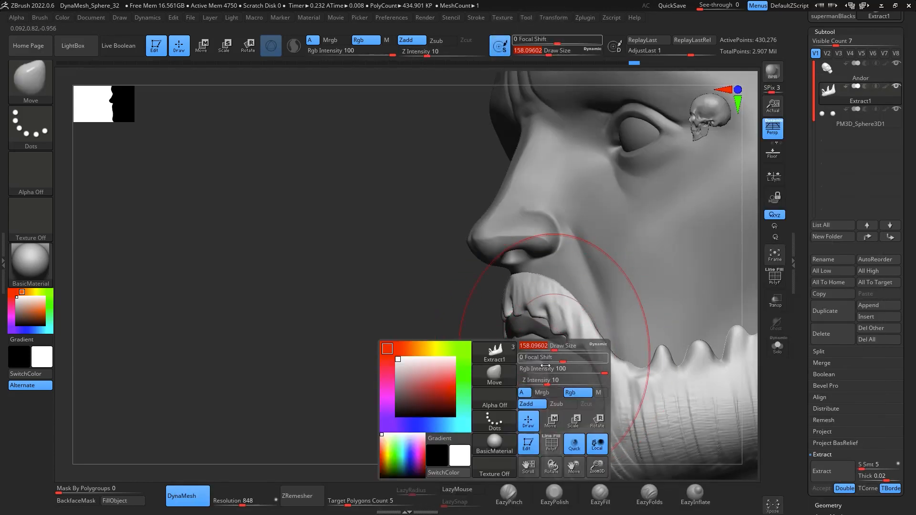
mouse_move(461, 433)
mouse_down()
mouse_move(724, 369)
mouse_move(671, 329)
mouse_move(713, 319)
mouse_move(744, 327)
mouse_move(720, 319)
mouse_move(717, 229)
mouse_up()
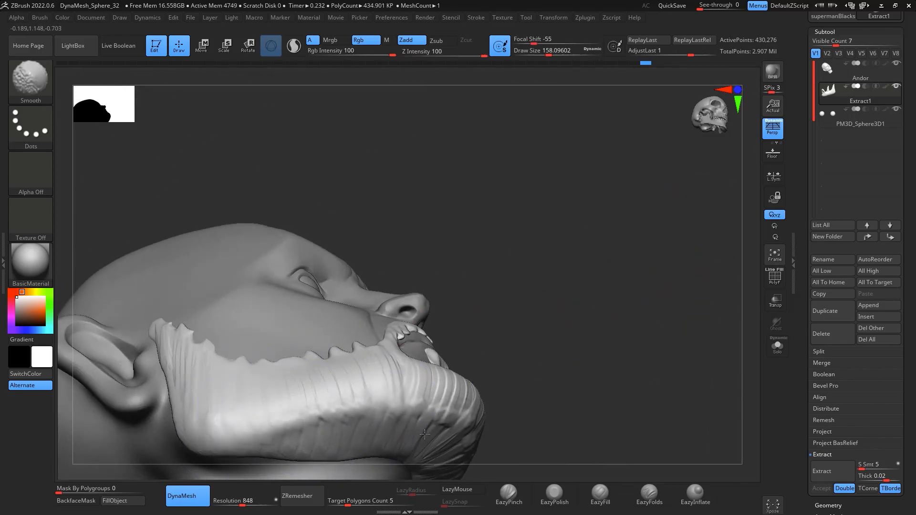
drag(658, 333, 529, 424)
drag(676, 368, 479, 377)
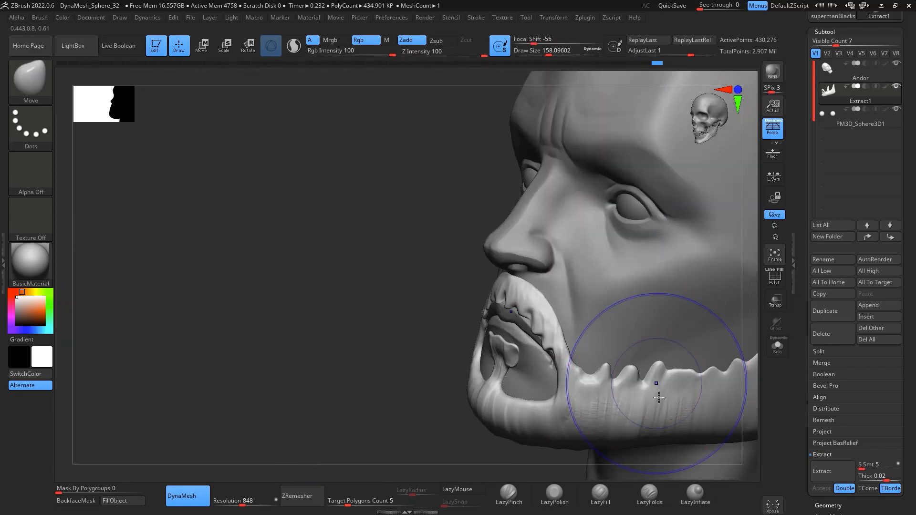
drag(744, 448, 645, 334)
mouse_move(711, 434)
mouse_down()
mouse_move(725, 429)
mouse_move(697, 400)
mouse_up()
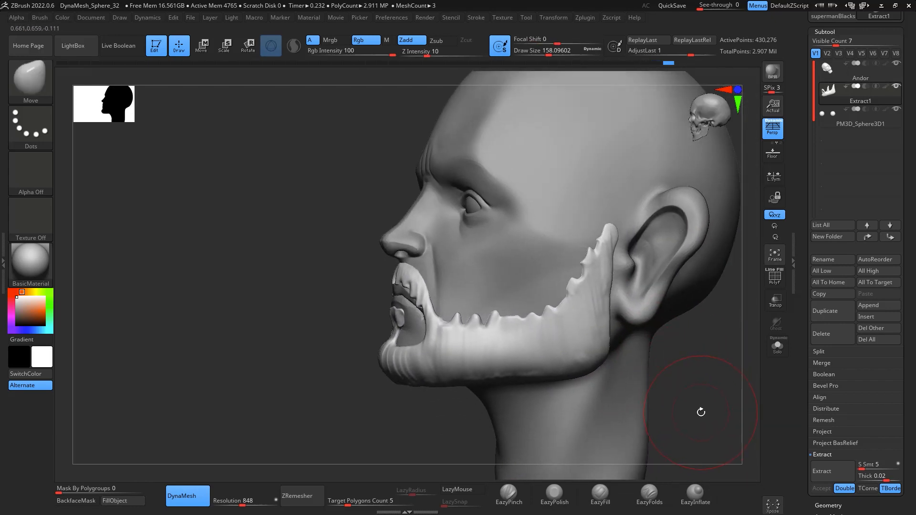
Step: Sculpt vertical hair strands down the side of the beard with the EazyHair brush at a draw size of about 71
key(b)
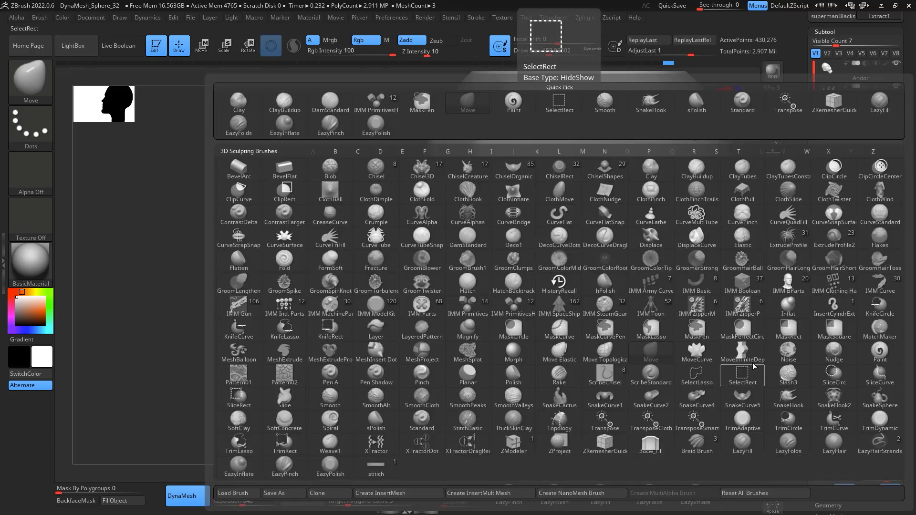
click(834, 443)
key(space)
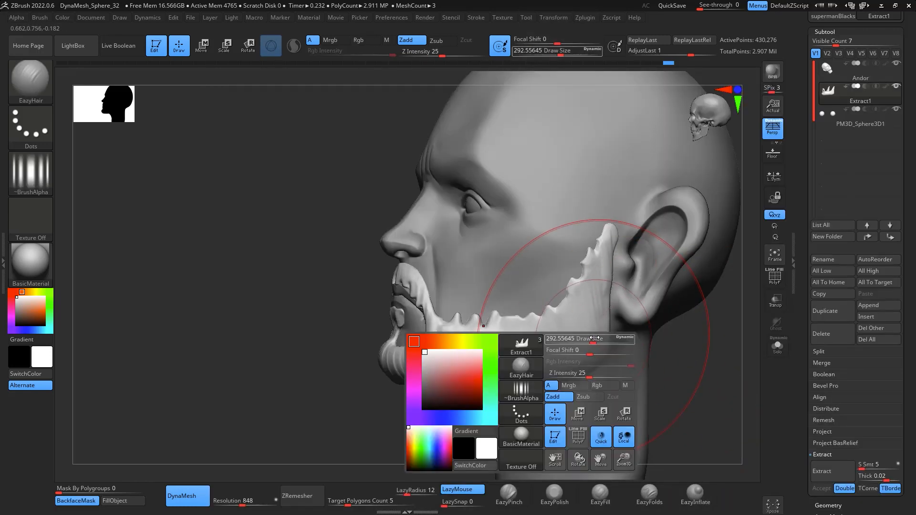
key(space)
mouse_move(577, 325)
mouse_down()
mouse_move(566, 310)
mouse_move(574, 365)
mouse_up()
drag(579, 290, 581, 371)
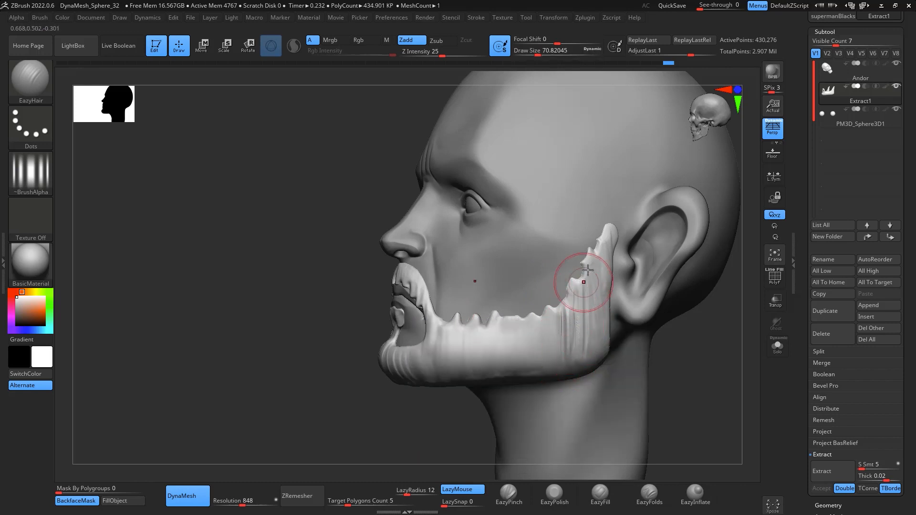
drag(587, 272, 591, 360)
drag(598, 258, 598, 352)
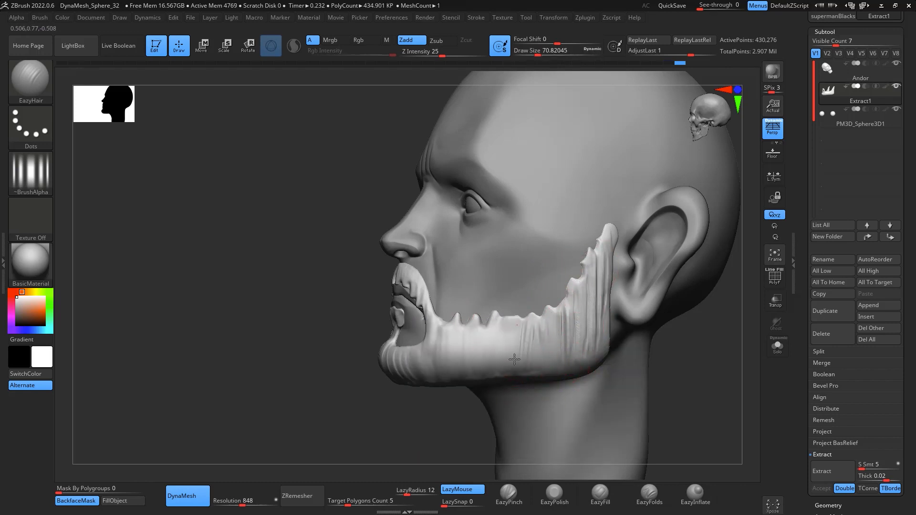
drag(485, 398, 485, 400)
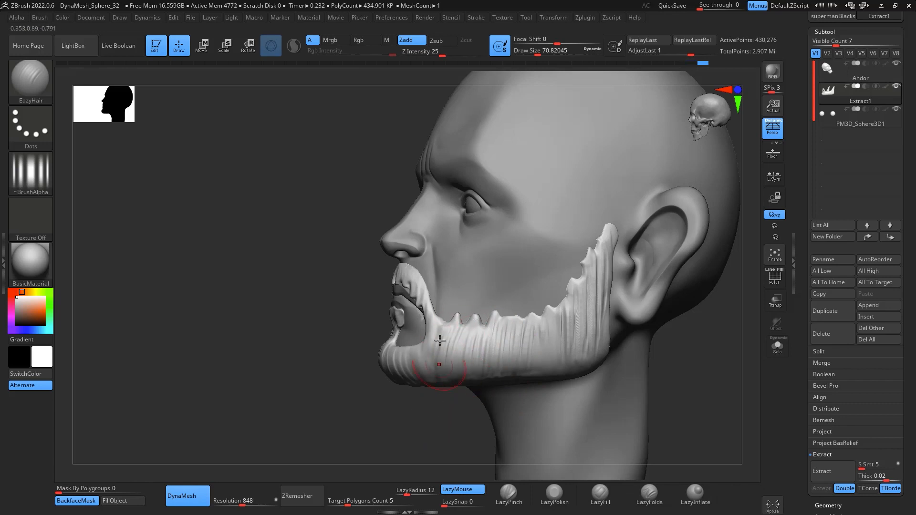
drag(542, 325, 547, 414)
Step: Continue the EazyHair strands across the front of the chin and under the jaw
mouse_move(677, 380)
mouse_down()
mouse_move(723, 376)
mouse_move(701, 356)
mouse_move(635, 355)
mouse_move(711, 321)
mouse_move(506, 334)
mouse_up()
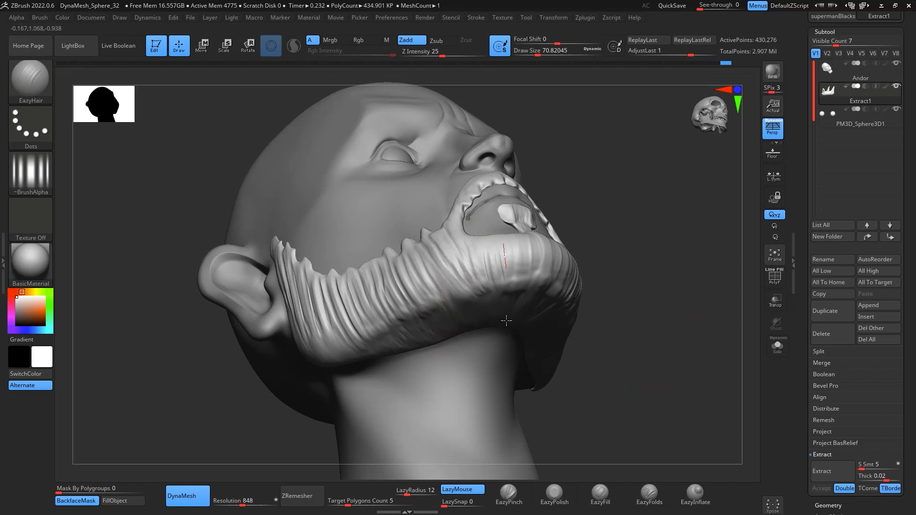
drag(680, 288, 612, 272)
drag(541, 227, 542, 311)
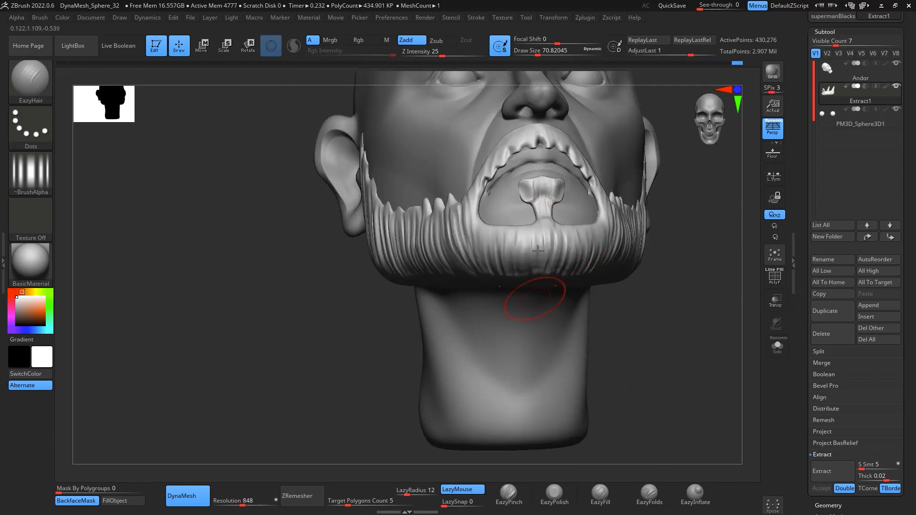
drag(547, 255, 547, 262)
drag(664, 334, 698, 340)
Step: Sculpt fine strands down the soul patch and its stem with EazyHair at draw size about 31 and focal shift -44, softening harsh strokes
mouse_move(704, 305)
ctrl+mouse_down()
mouse_move(713, 332)
mouse_move(660, 423)
mouse_move(652, 477)
ctrl+mouse_up()
key(space)
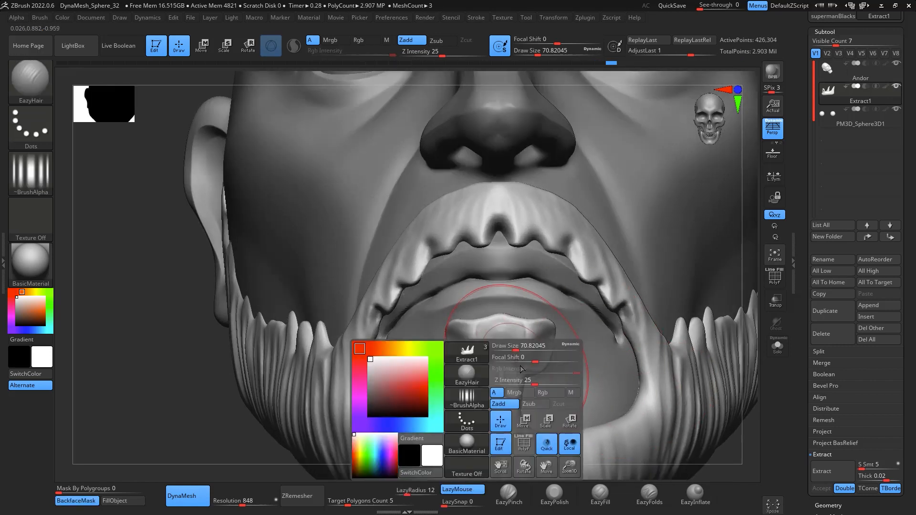
drag(513, 347, 509, 358)
key(space)
drag(506, 347, 500, 347)
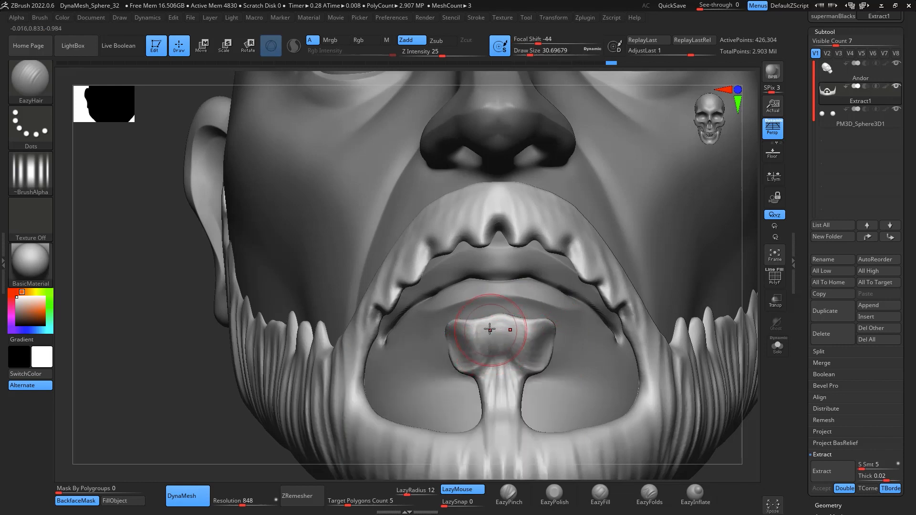
key(shift)
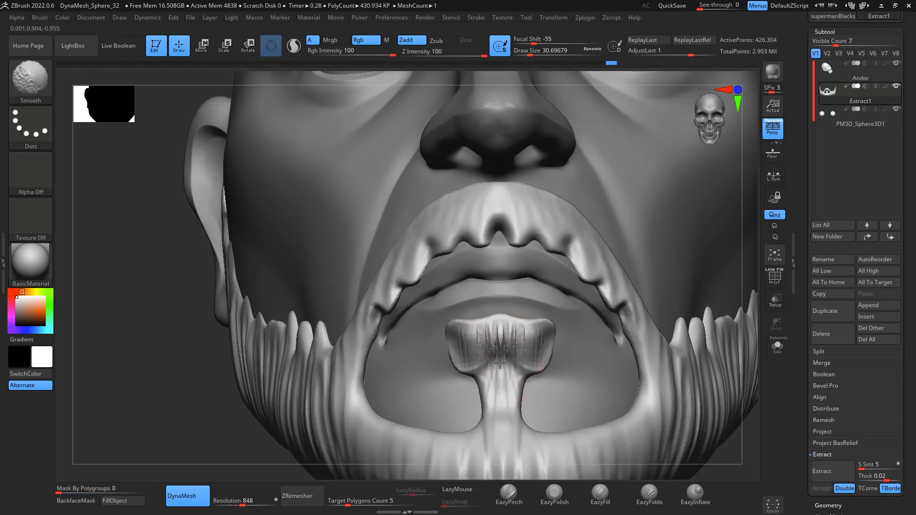
ctrl+drag(745, 426, 757, 469)
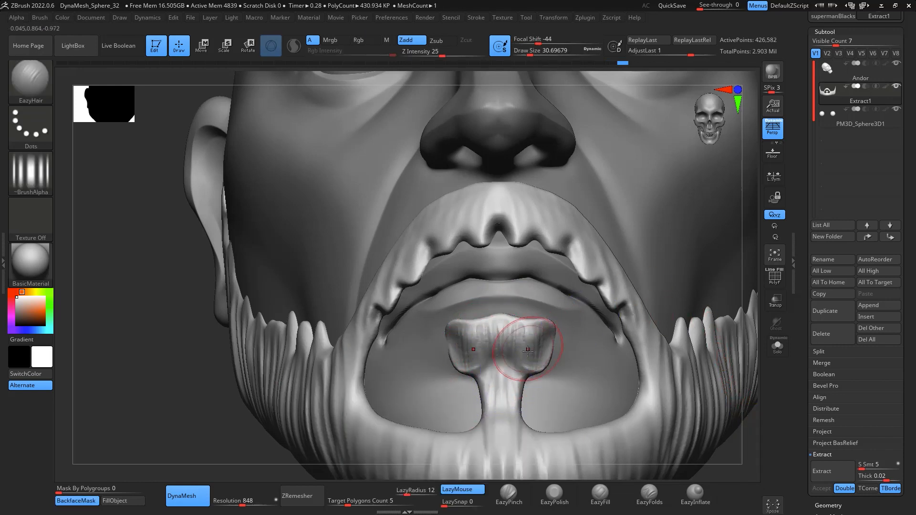
mouse_move(527, 357)
mouse_down()
mouse_move(522, 330)
mouse_move(498, 326)
mouse_move(499, 399)
mouse_move(515, 366)
mouse_move(503, 472)
mouse_up()
drag(508, 375, 512, 419)
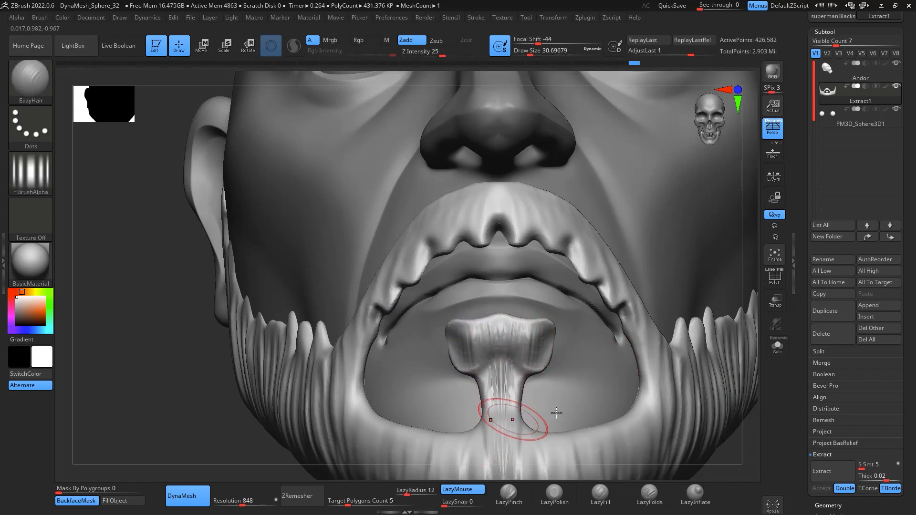
Step: Sculpt hair strands with EazyHair from under the nose outward along the moustache to the mouth corner, and smooth them lightly
mouse_move(750, 402)
mouse_down()
mouse_move(746, 301)
mouse_move(739, 401)
mouse_up()
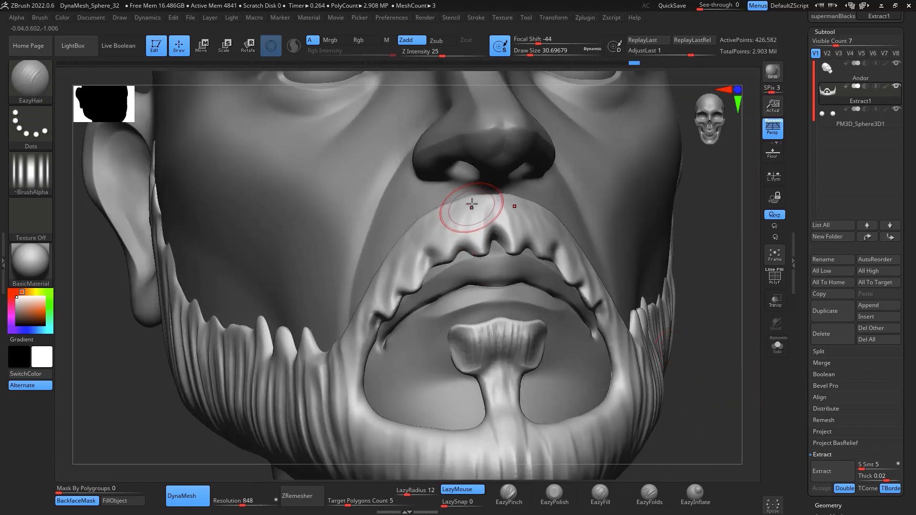
mouse_move(471, 204)
mouse_down()
mouse_move(475, 270)
mouse_move(477, 244)
mouse_move(490, 237)
mouse_move(470, 268)
mouse_up()
key(space)
drag(448, 206, 437, 283)
drag(425, 224, 419, 322)
drag(400, 243, 386, 320)
drag(383, 259, 356, 408)
mouse_move(472, 219)
shift+mouse_down()
mouse_move(464, 237)
mouse_move(413, 258)
mouse_move(392, 292)
mouse_move(404, 259)
shift+mouse_up()
Step: Deepen the strands on the front of the beard around the chin with EazyHair at a draw size of about 68
mouse_move(747, 374)
mouse_down()
mouse_move(729, 389)
mouse_move(734, 311)
mouse_move(656, 392)
mouse_move(663, 399)
mouse_move(654, 379)
mouse_up()
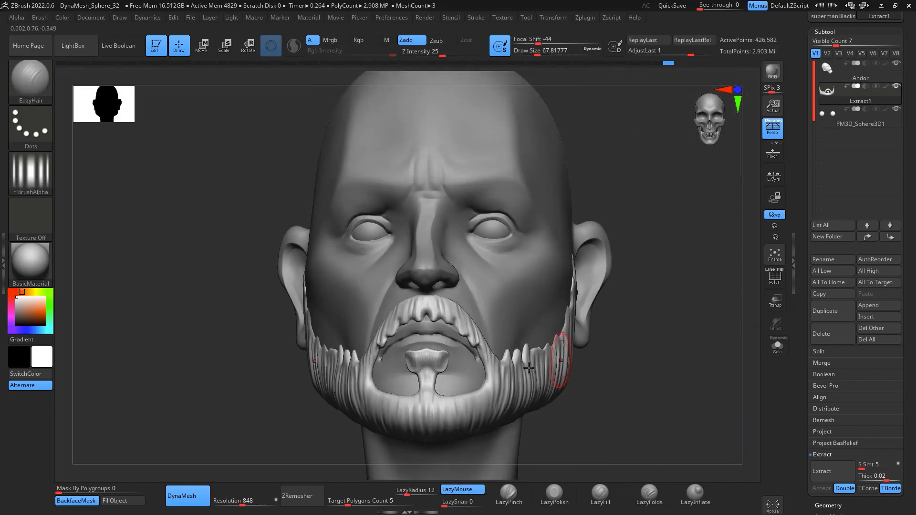
drag(454, 420, 455, 427)
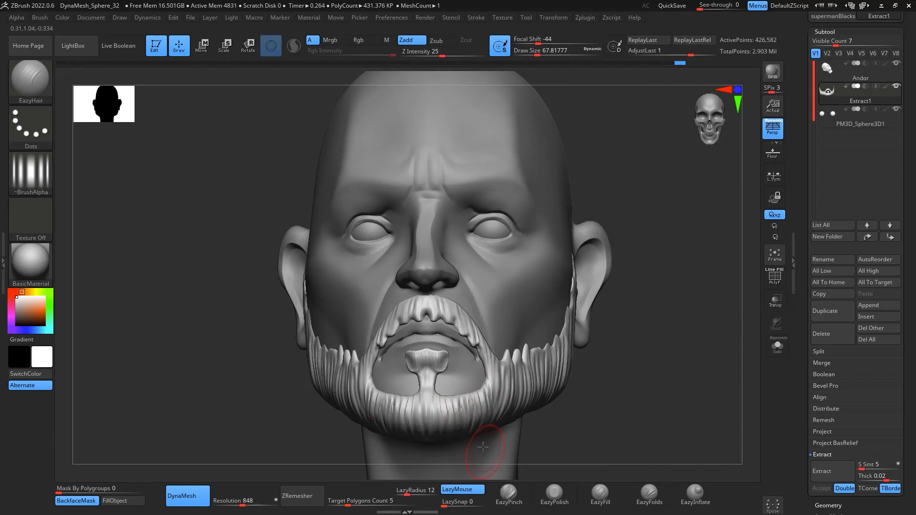
key(shift)
mouse_move(650, 400)
shift+mouse_down()
mouse_move(697, 420)
mouse_move(689, 317)
mouse_move(688, 399)
mouse_move(685, 351)
shift+mouse_up()
Step: Apply the SkinShade4 material and fill the beard subtool with a dark grey colour using Rgb
click(40, 262)
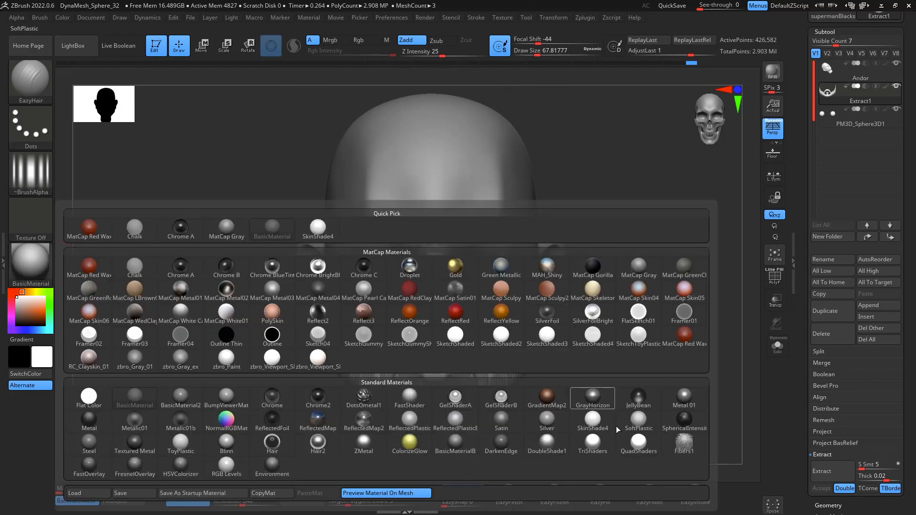
click(597, 419)
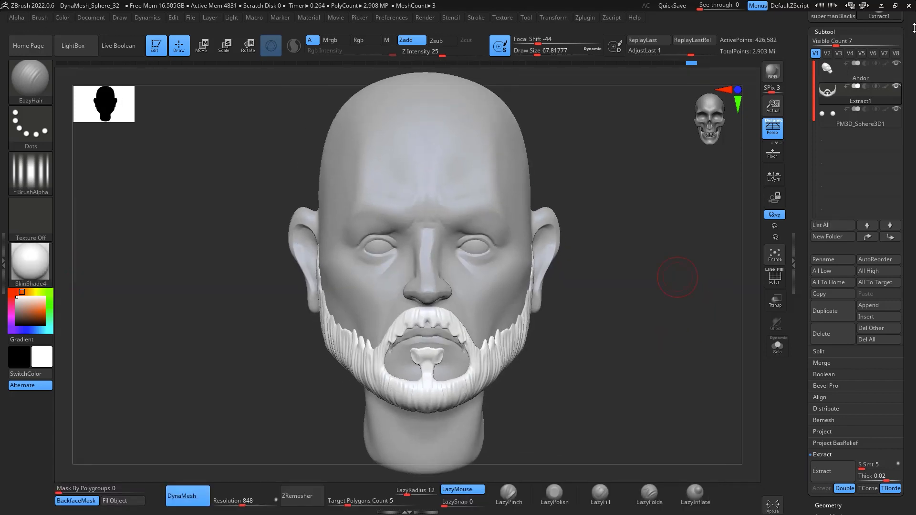
click(833, 122)
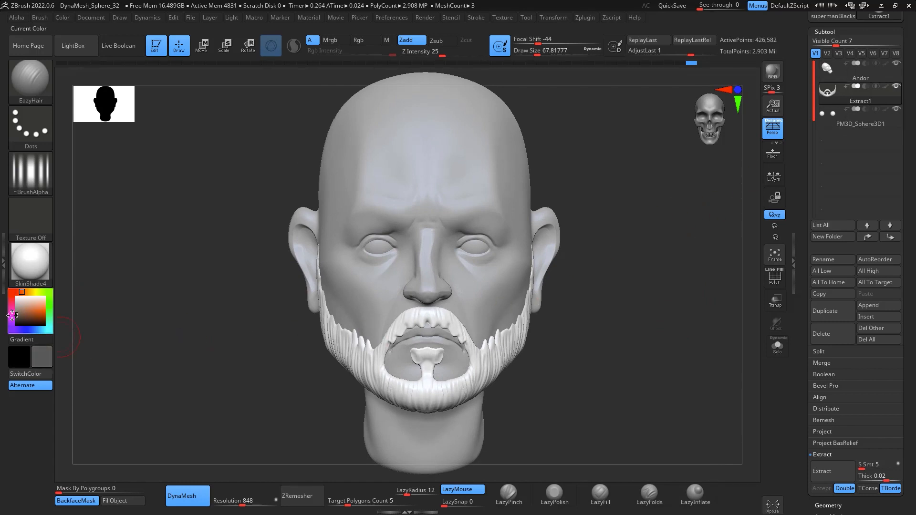
click(17, 317)
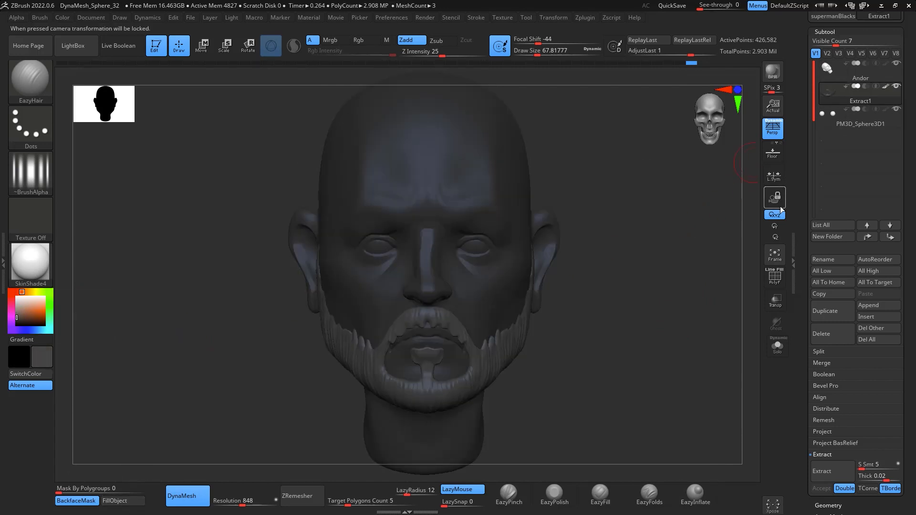
click(362, 41)
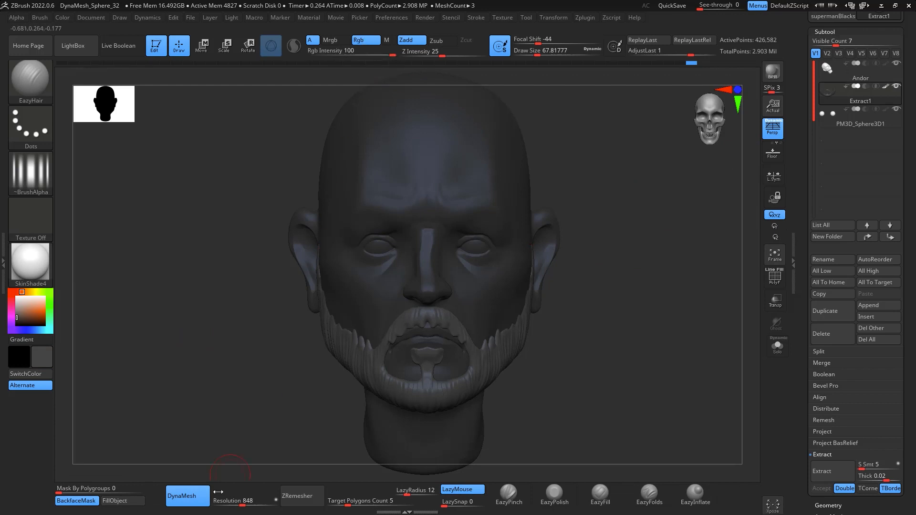
Step: Select the Andor head subtool and fill it with a tan skin colour
click(842, 72)
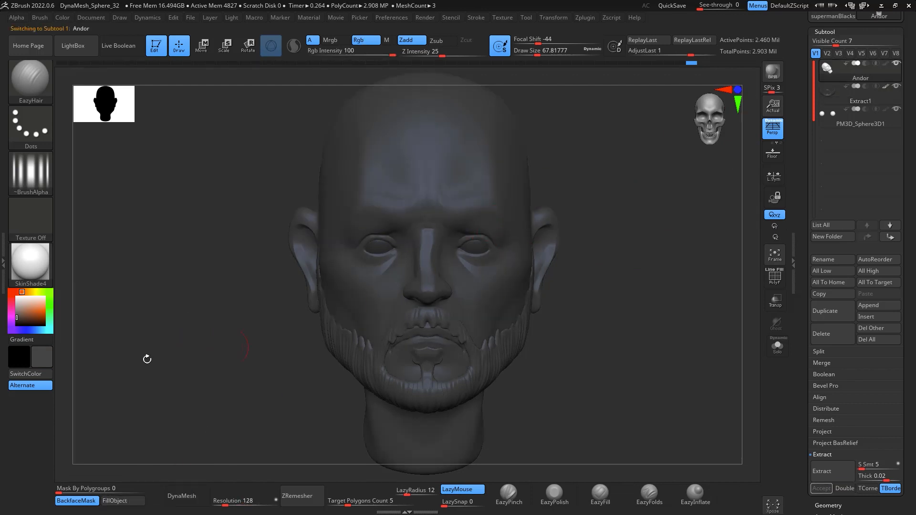
click(27, 307)
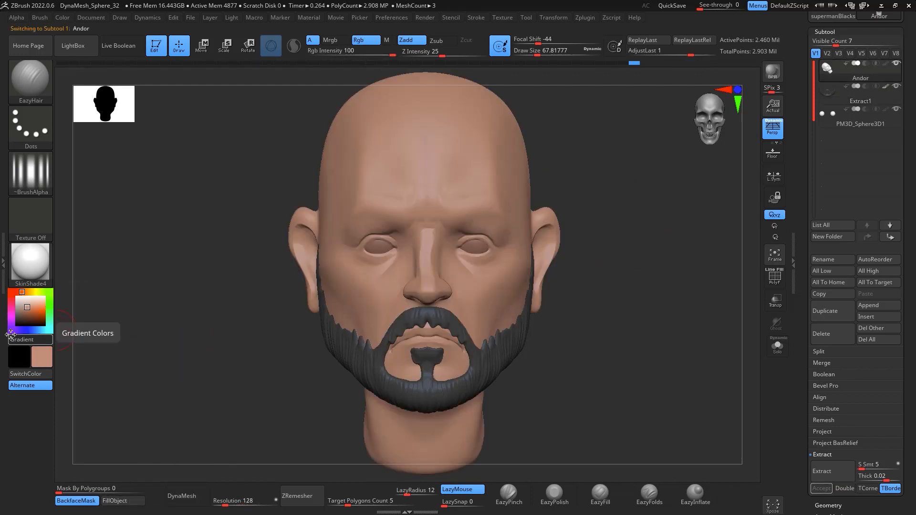
click(25, 292)
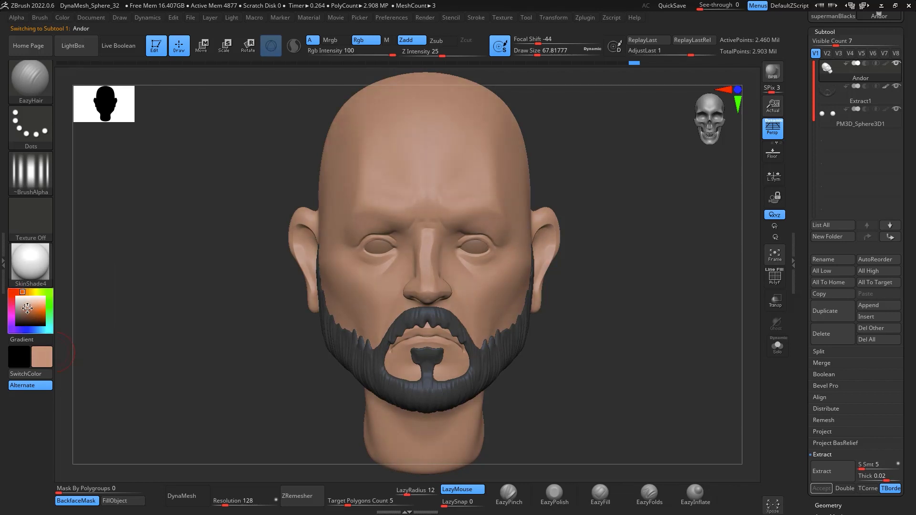
click(28, 308)
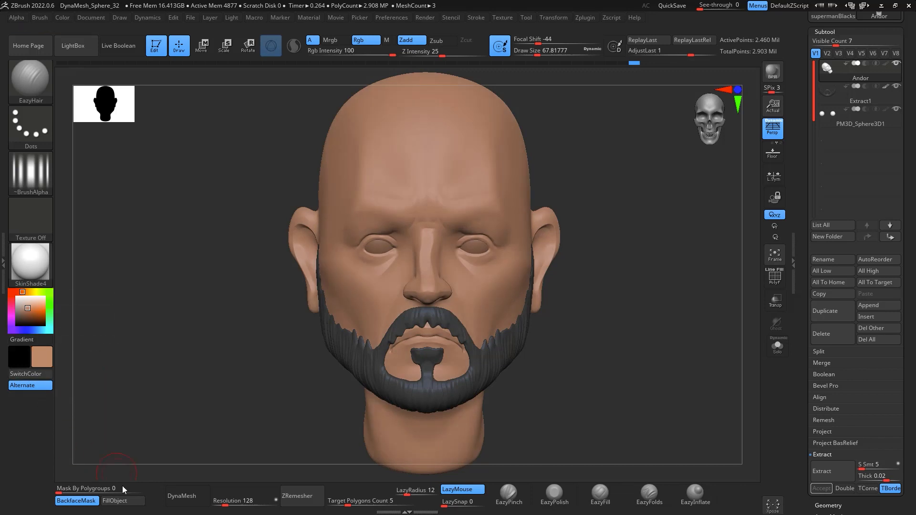
click(122, 504)
mouse_move(656, 363)
mouse_down()
mouse_move(685, 288)
mouse_move(650, 341)
mouse_move(675, 425)
mouse_up()
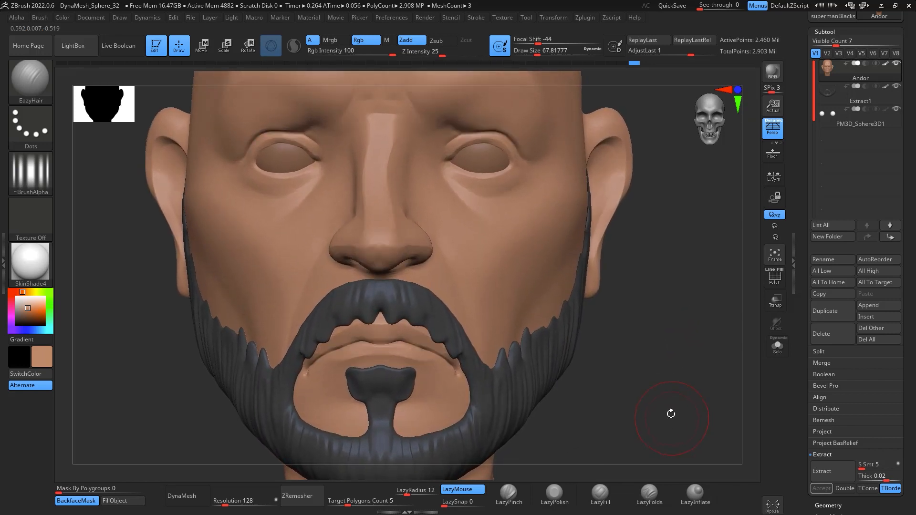
drag(663, 385, 665, 319)
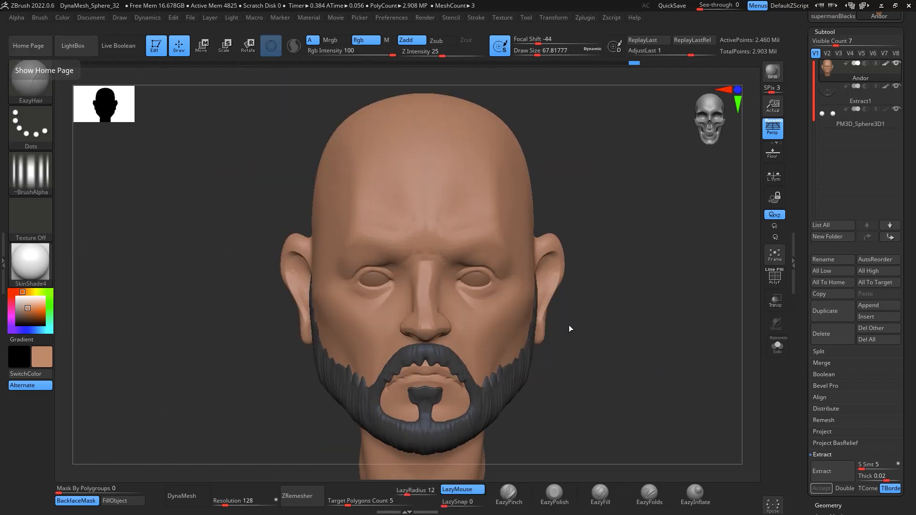
drag(647, 238, 674, 251)
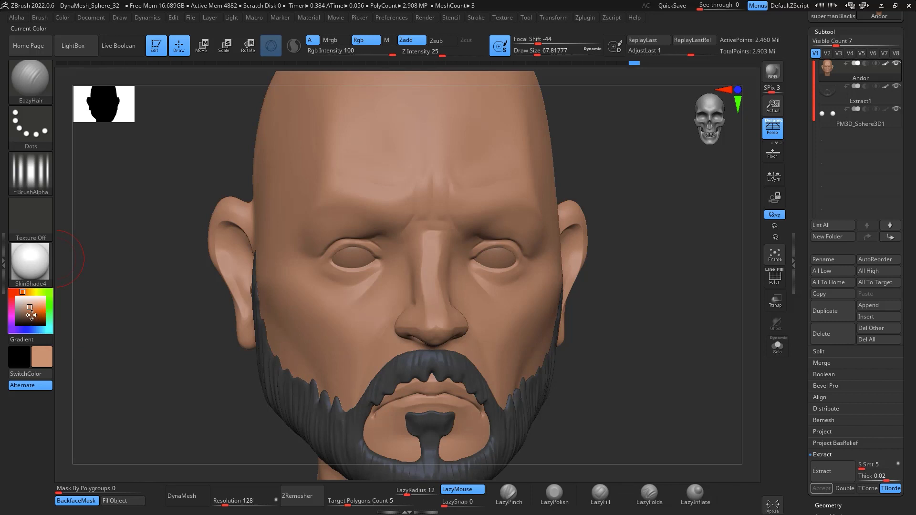
Step: Switch the fill mode to Mrgb and refill the head with a lighter peach skin colour
click(335, 41)
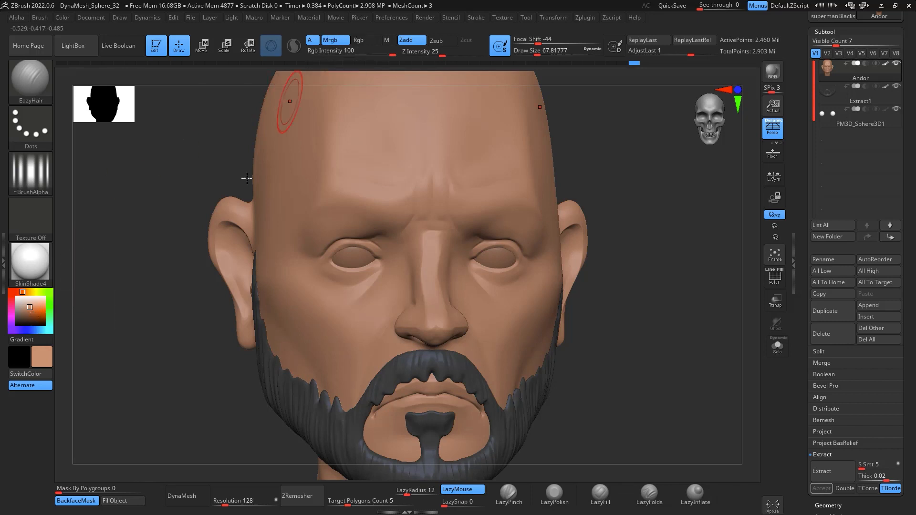
drag(640, 257, 680, 279)
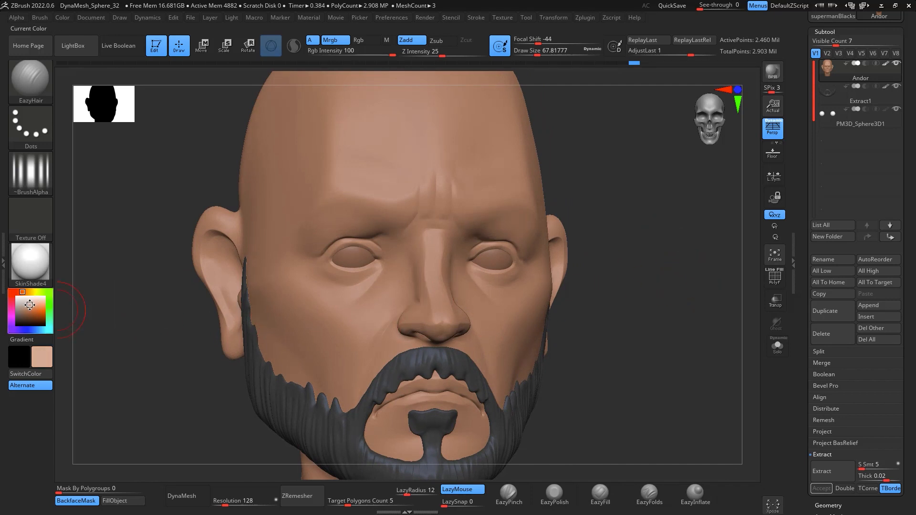
click(30, 306)
click(118, 500)
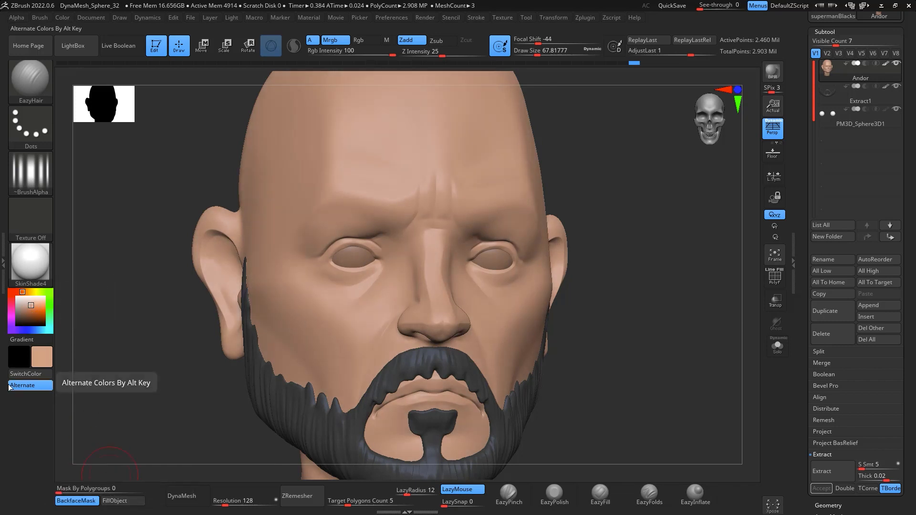
mouse_move(650, 274)
shift+mouse_down()
mouse_move(663, 300)
mouse_move(681, 309)
mouse_move(677, 272)
mouse_move(676, 321)
mouse_move(677, 279)
shift+mouse_up()
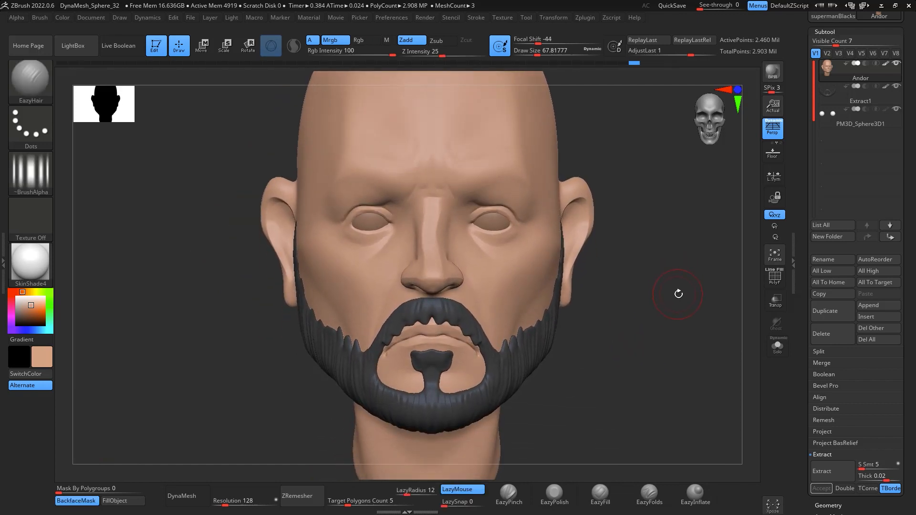
Step: Select the eyeball spheres subtool, PM3D_Sphere3D1
click(856, 129)
alt+drag(664, 247, 668, 273)
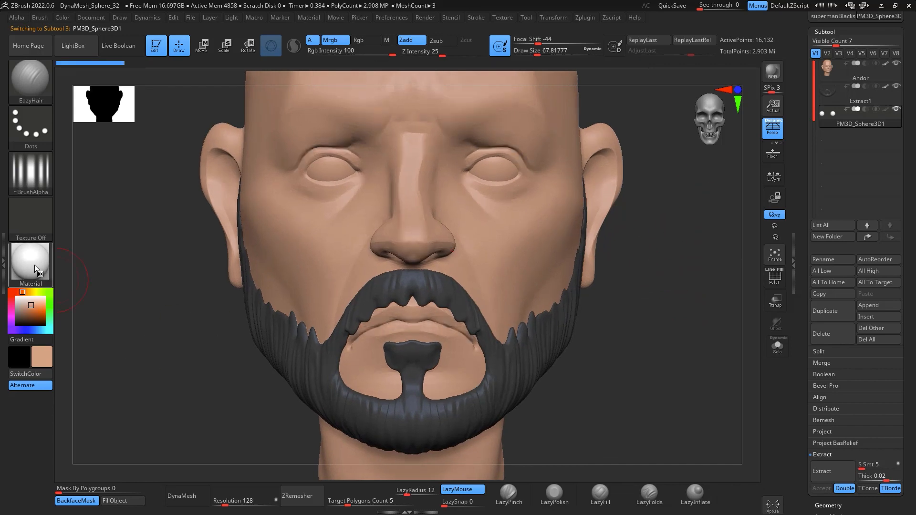
click(34, 264)
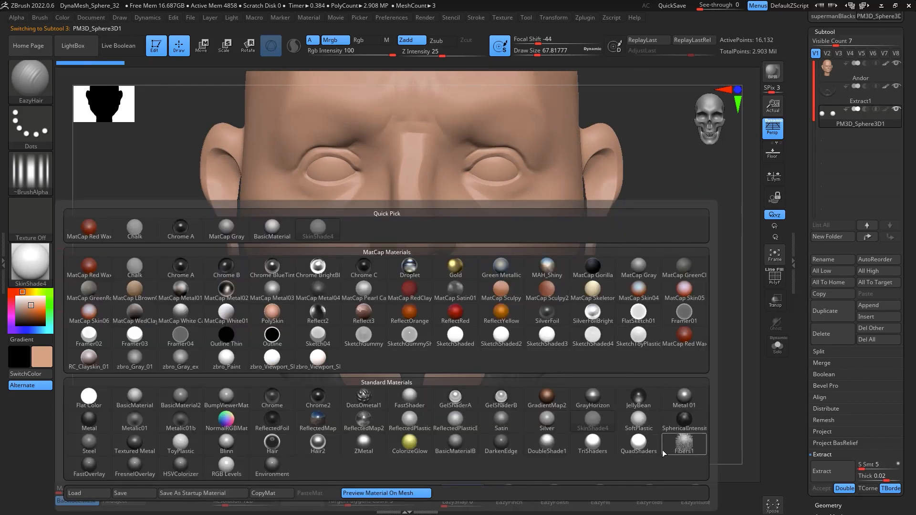
click(183, 445)
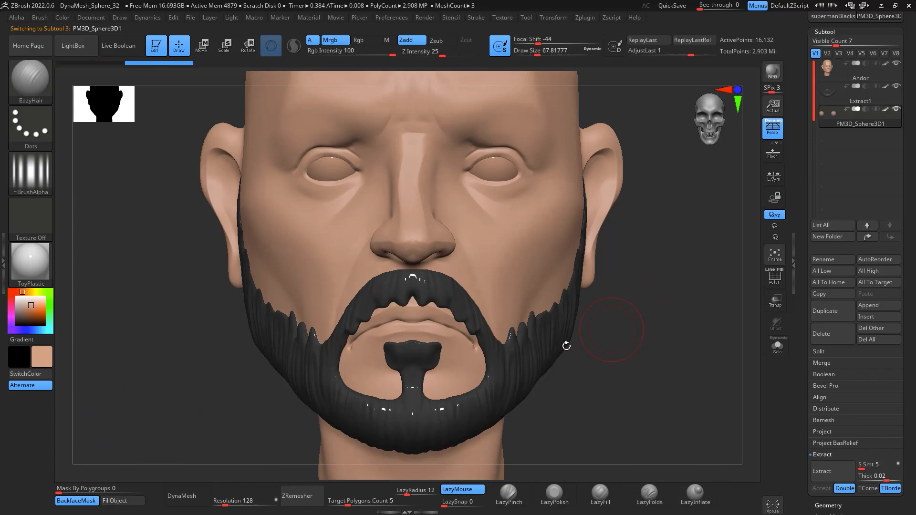
click(31, 263)
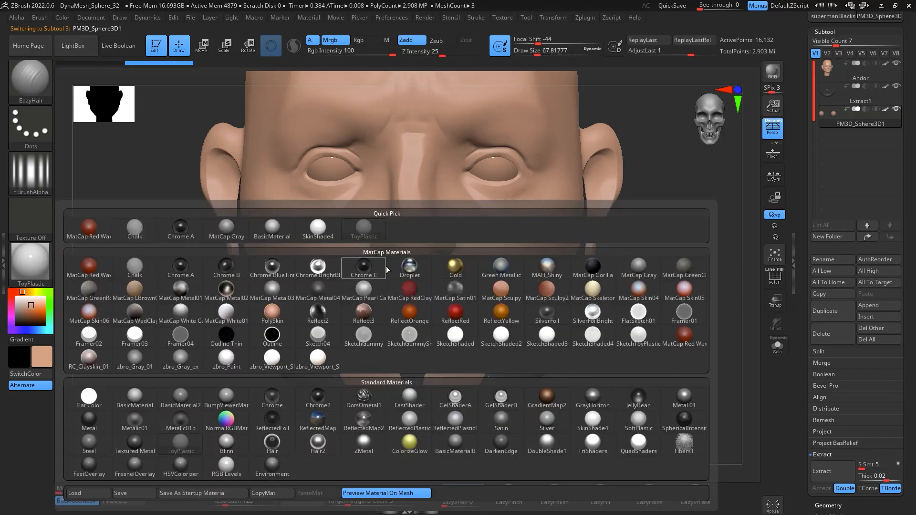
click(612, 428)
Step: Fill the eyeball subtool with white using Rgb only
drag(655, 322, 671, 321)
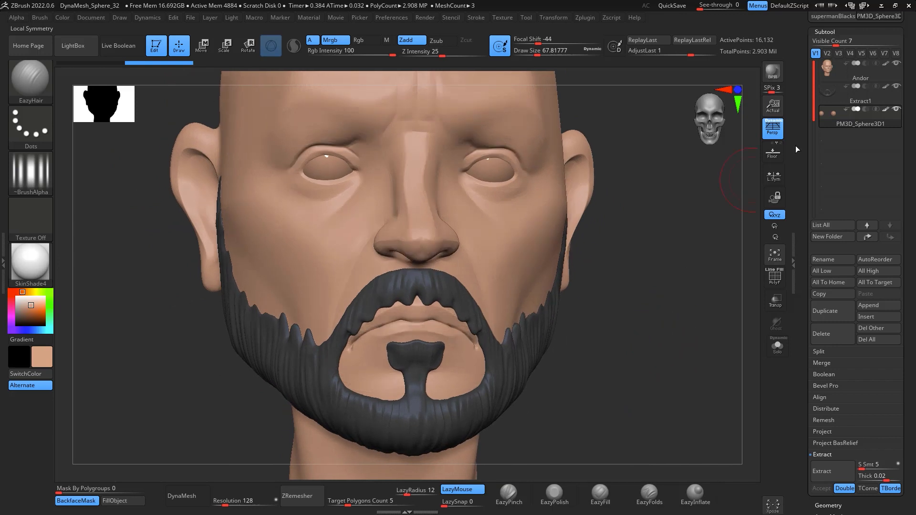
click(360, 40)
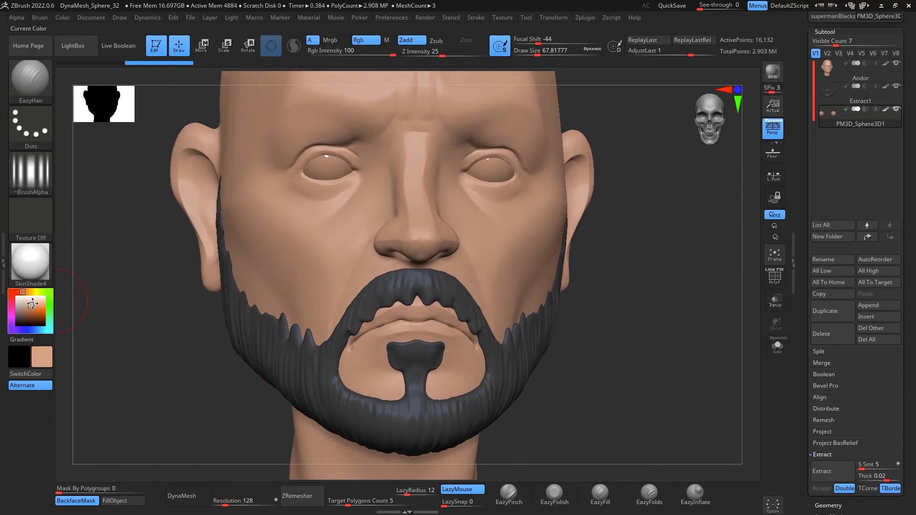
click(17, 297)
click(123, 500)
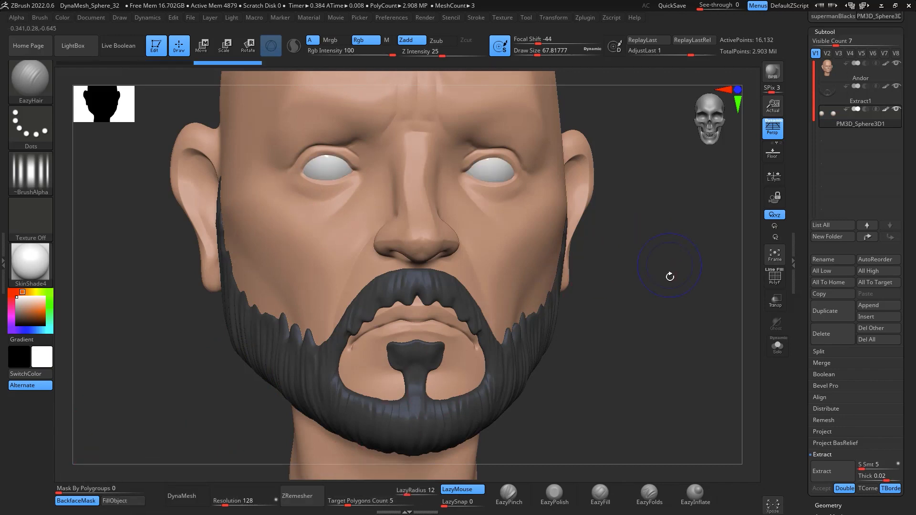
mouse_move(668, 276)
shift+mouse_down()
mouse_move(675, 343)
mouse_move(669, 327)
mouse_move(680, 341)
mouse_move(683, 304)
shift+mouse_up()
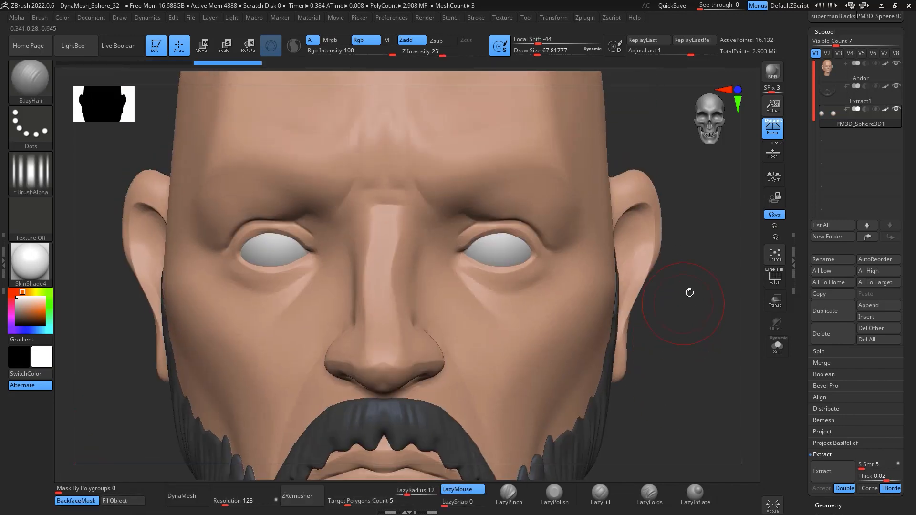
Step: Subdivide the eyeball spheres twice to give them enough resolution for painting
key(ctrl+d)
key(ctrl+d)
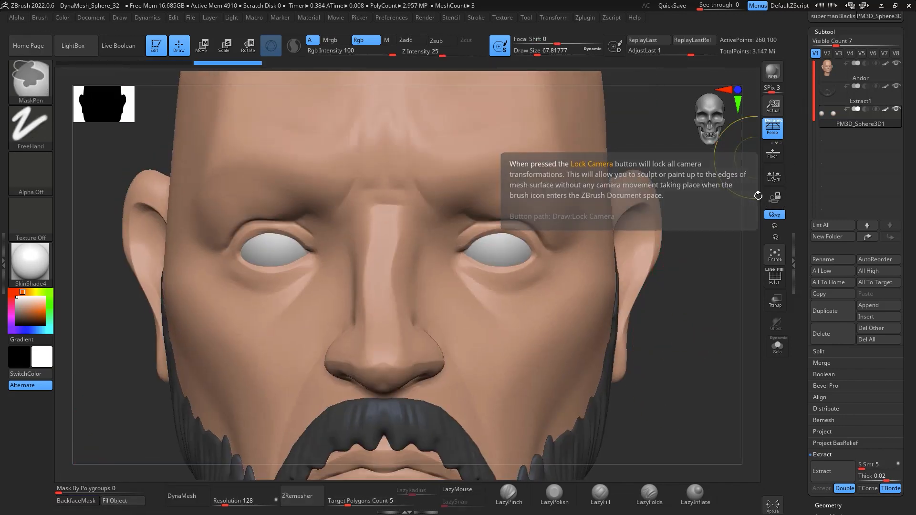
alt+drag(695, 273, 698, 295)
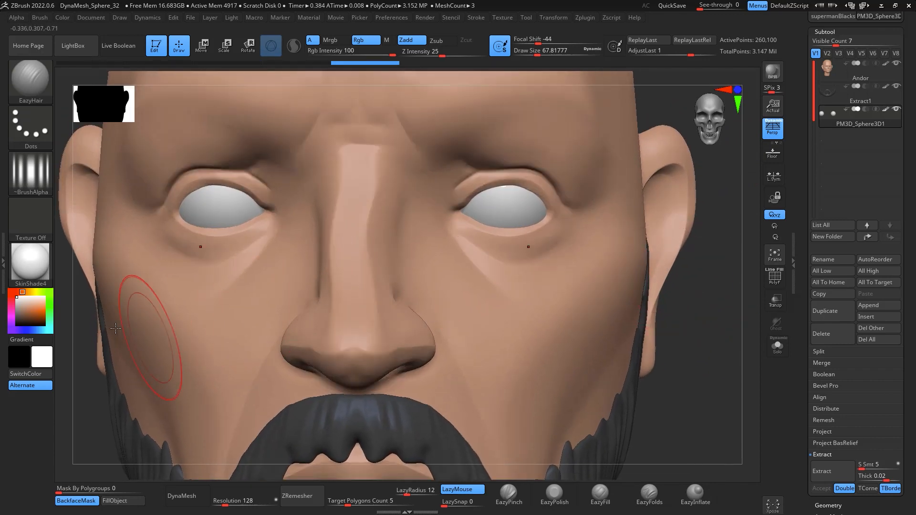
Step: Switch to the Standard brush with its alpha off and choose black as the paint colour
key(b)
key(s)
key(t)
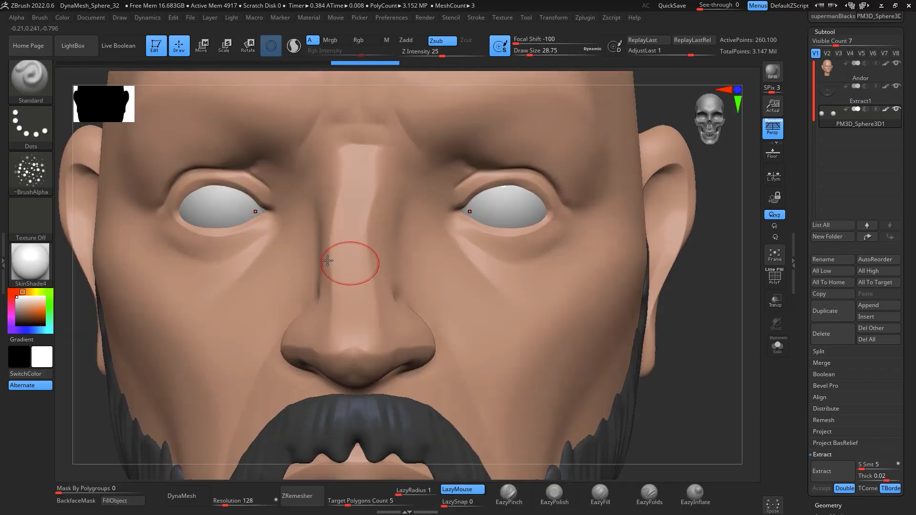
click(31, 131)
click(41, 168)
click(95, 186)
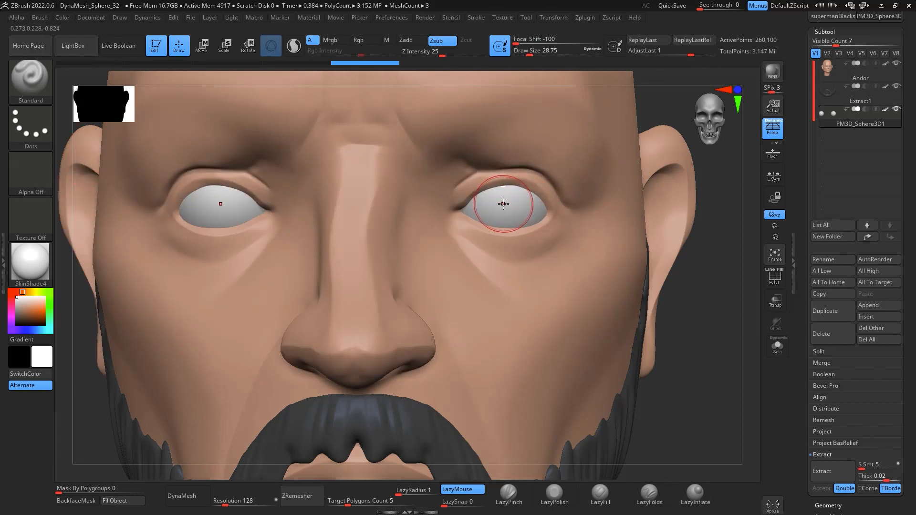
click(16, 321)
drag(17, 321, 4, 321)
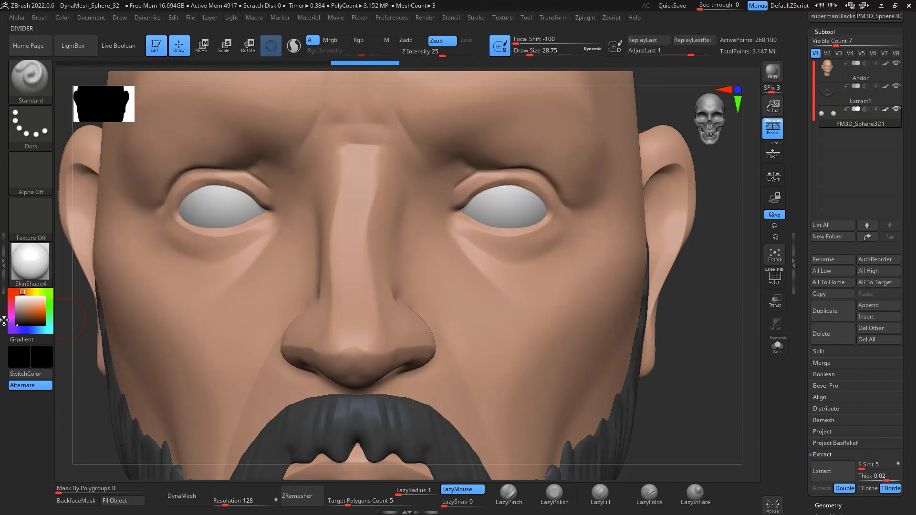
Step: Reduce the draw size to about 18 and set the brush to paint Rgb only, with Zsub off
key(space)
drag(517, 198, 515, 200)
key(ctrl+z)
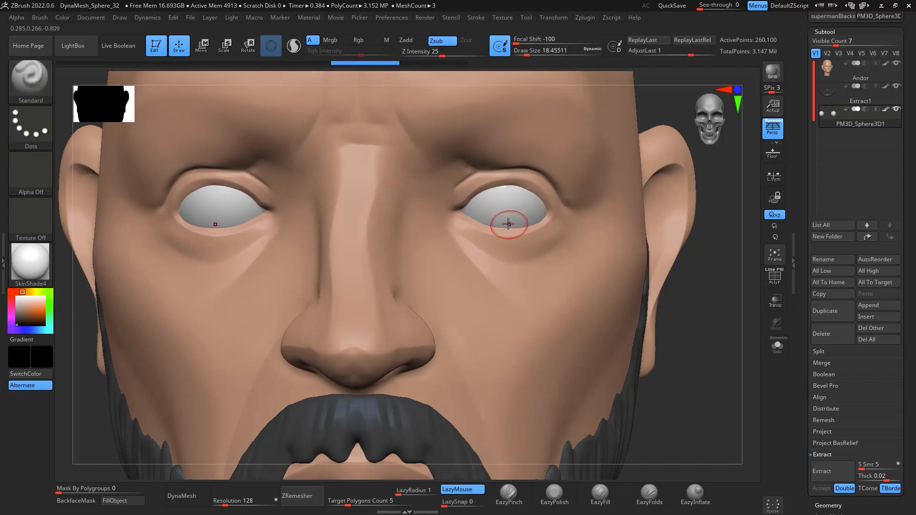
click(436, 40)
click(360, 40)
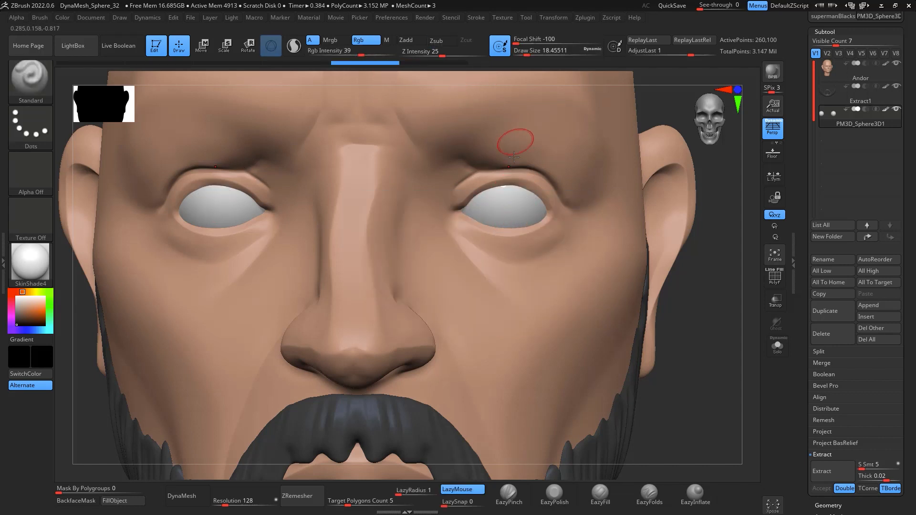
Step: Try to paint black pupils on the eyeballs with the Dots stroke
drag(500, 201, 509, 198)
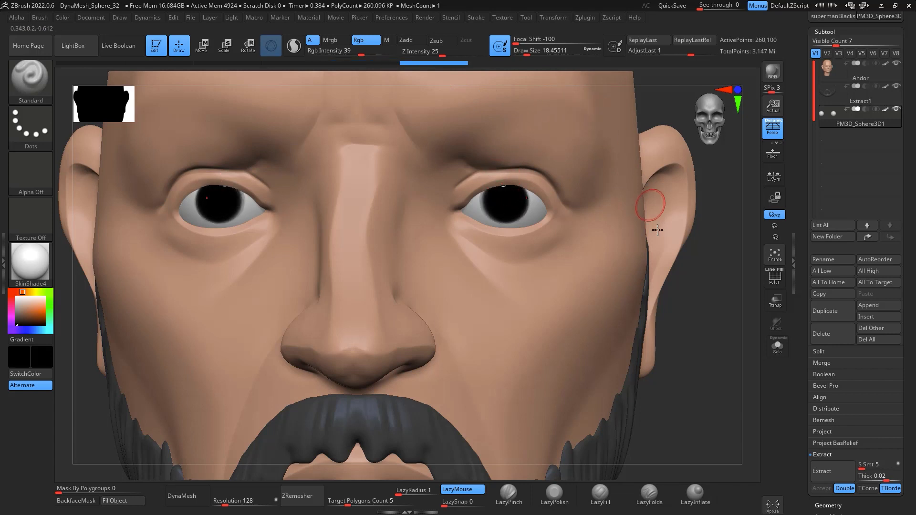
alt+drag(712, 274, 701, 300)
key(ctrl+z)
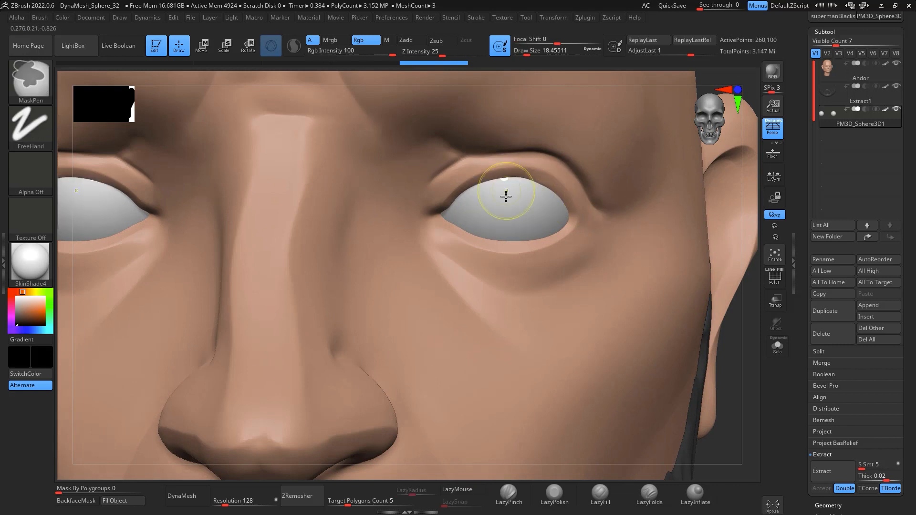
drag(507, 196, 509, 200)
key(ctrl+z)
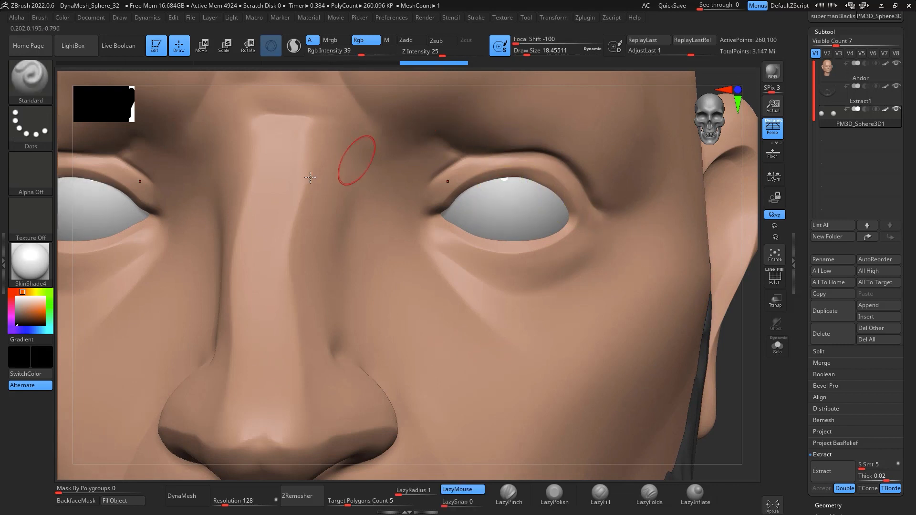
Step: Change the stroke type to FreeHand and paint round black pupils in the centre of both eyes
click(31, 126)
click(139, 122)
click(31, 126)
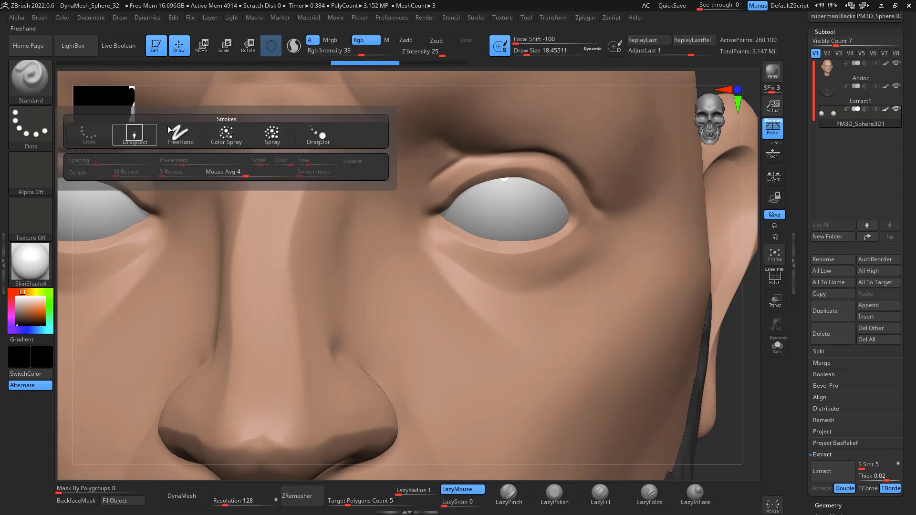
click(181, 133)
drag(506, 197, 508, 195)
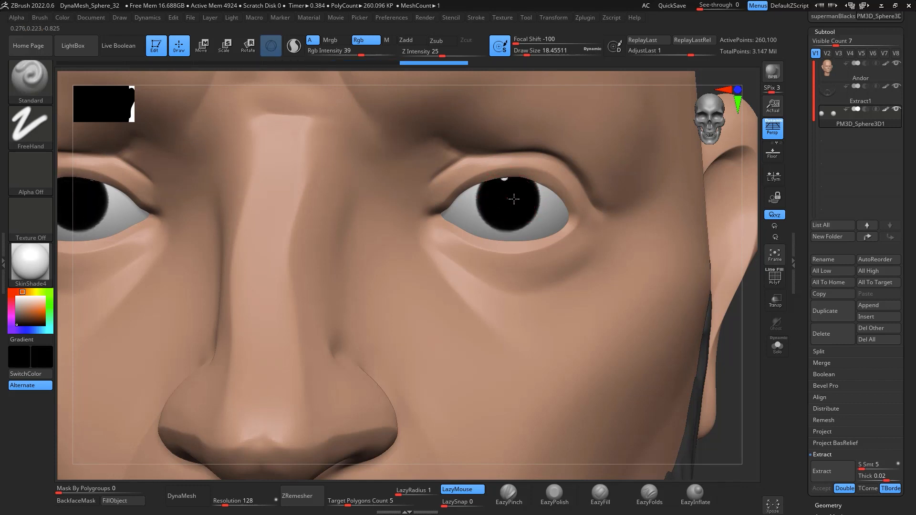
drag(500, 203, 507, 197)
alt+drag(750, 342, 687, 321)
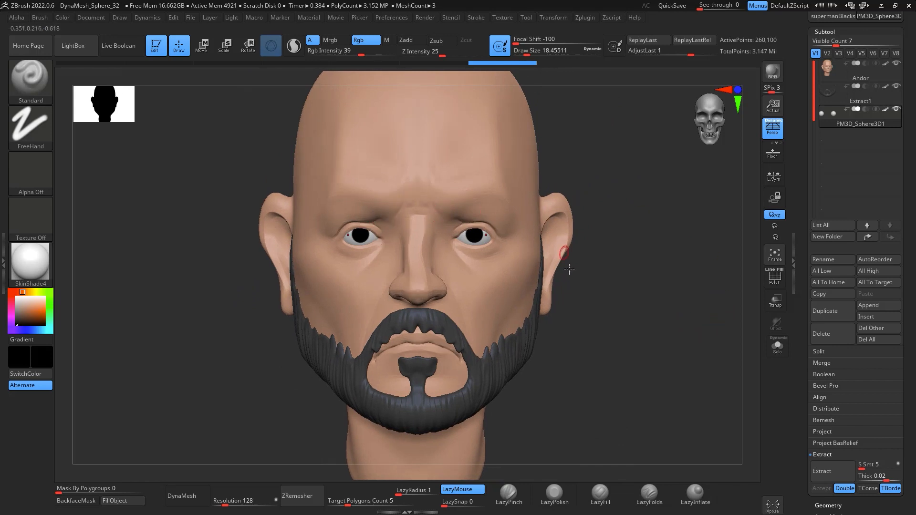
Step: Select the Andor head subtool and mask symmetrical eyebrow shapes along the brow ridges, filling in the arch
drag(687, 298, 701, 139)
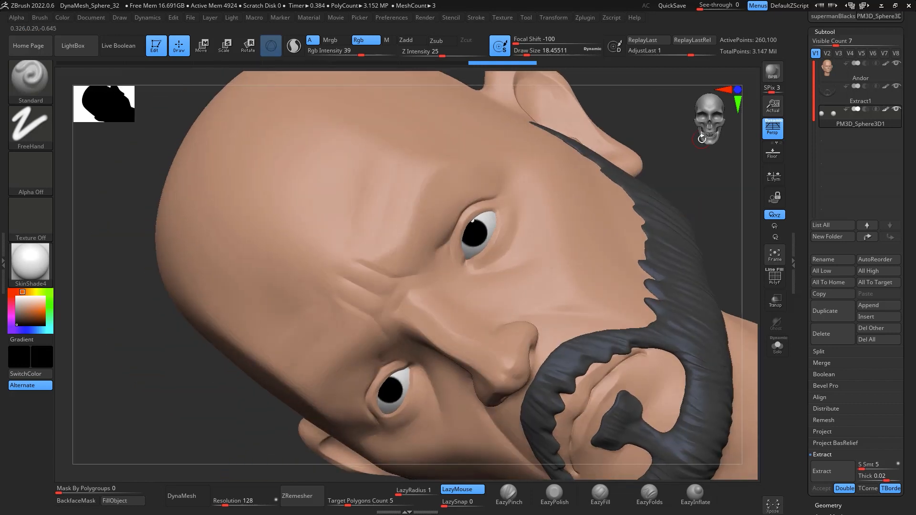
click(832, 82)
mouse_move(706, 188)
mouse_down()
mouse_move(718, 190)
mouse_move(759, 262)
mouse_up()
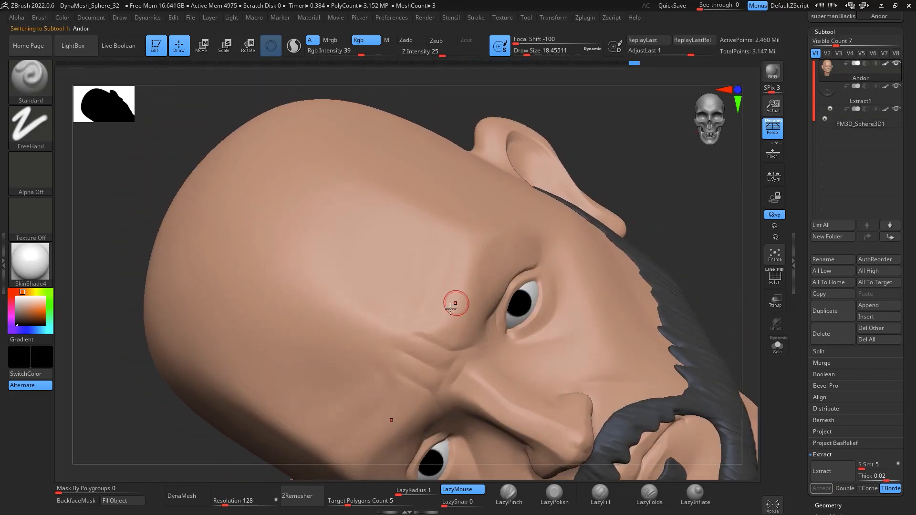
key(ctrl)
mouse_move(452, 337)
ctrl+mouse_down()
mouse_move(474, 258)
mouse_move(499, 236)
mouse_move(446, 339)
mouse_move(460, 314)
ctrl+mouse_up()
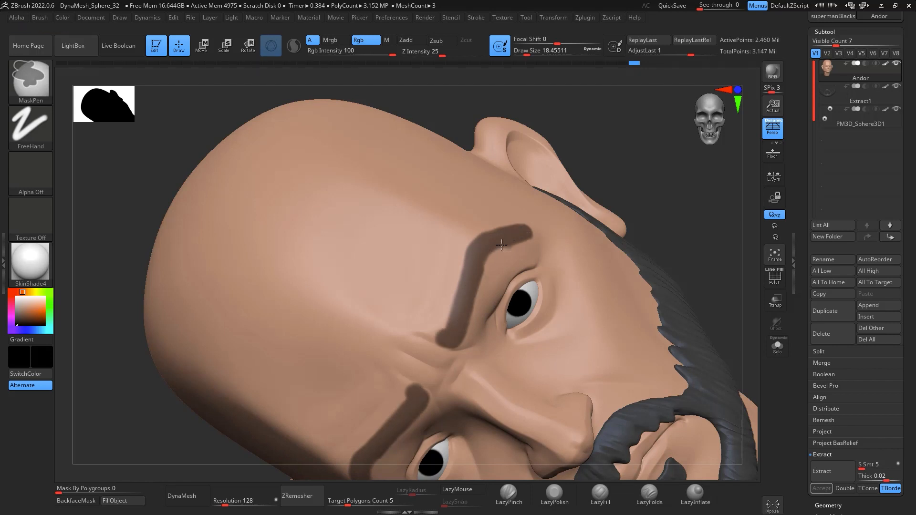
ctrl+drag(501, 244, 480, 278)
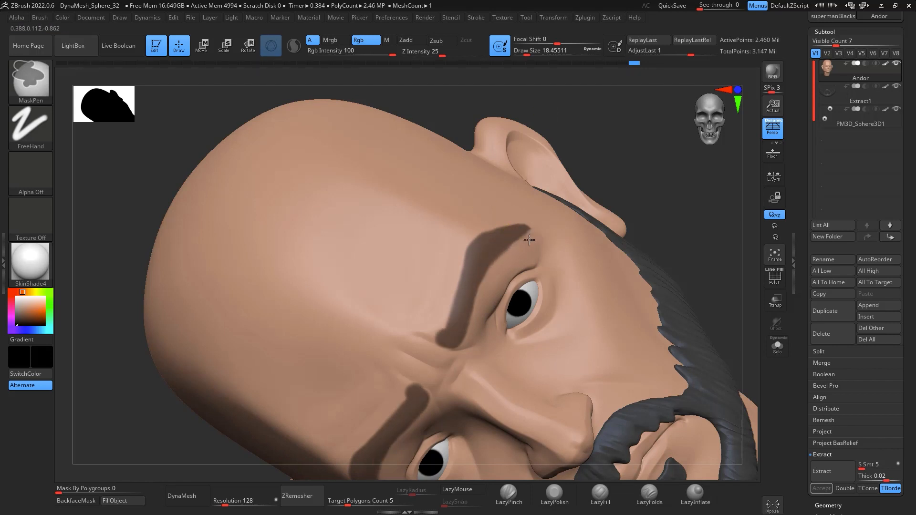
Step: Refine the eyebrow masks, tapering the outer tails and trimming the inner ends near the nose bridge
drag(698, 150, 703, 198)
alt+drag(710, 275, 665, 174)
key(ctrl)
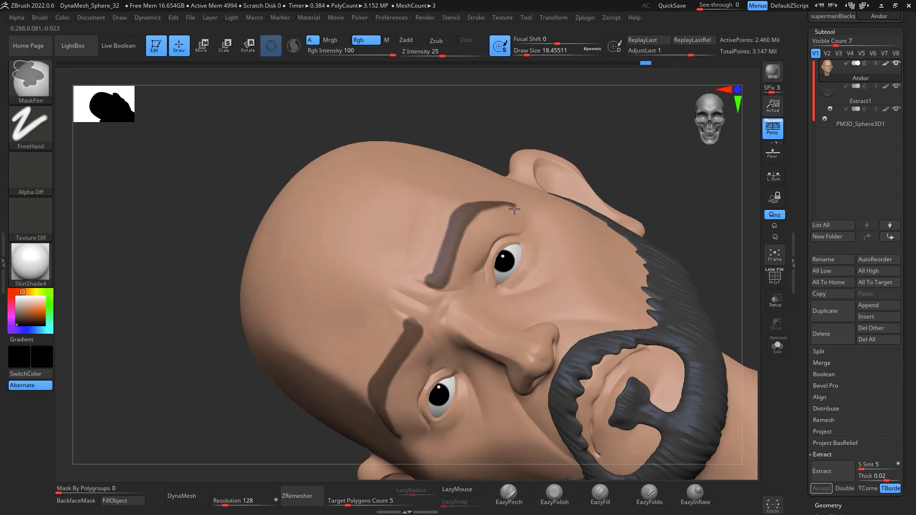
key(f)
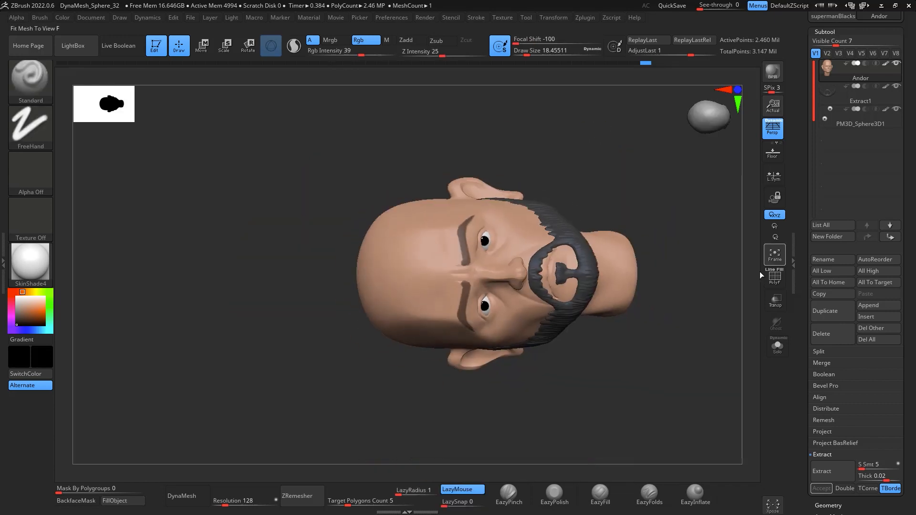
mouse_move(762, 276)
mouse_down()
mouse_move(730, 327)
mouse_move(695, 247)
mouse_move(698, 321)
mouse_move(691, 280)
mouse_move(654, 270)
mouse_up()
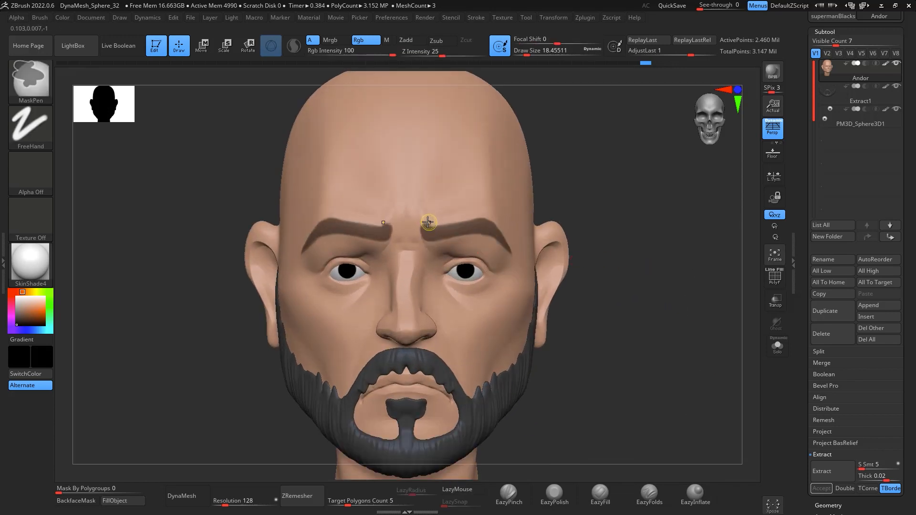
ctrl+alt+drag(422, 218, 422, 222)
mouse_move(687, 368)
alt+mouse_down()
mouse_move(685, 353)
mouse_move(694, 389)
mouse_move(732, 327)
alt+mouse_up()
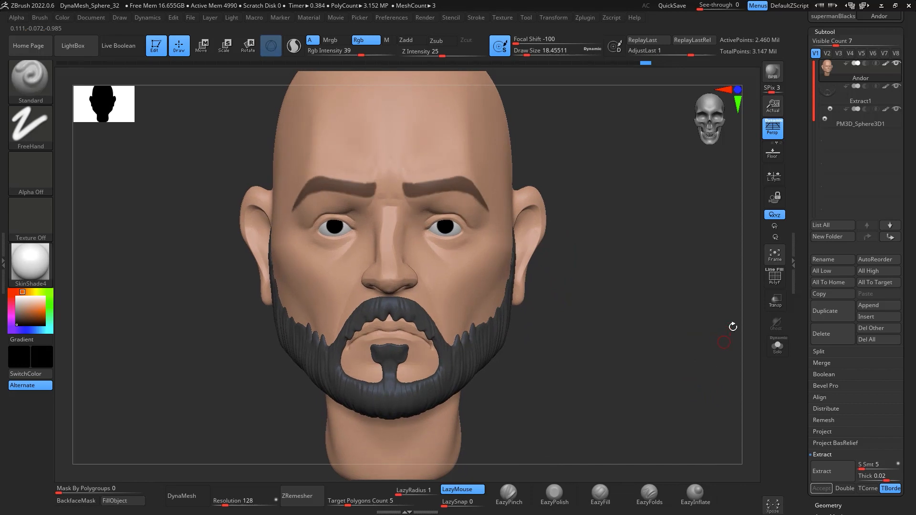
Step: Extract the masked eyebrows with a thickness of 0.02 and accept them as a separate subtool
click(839, 470)
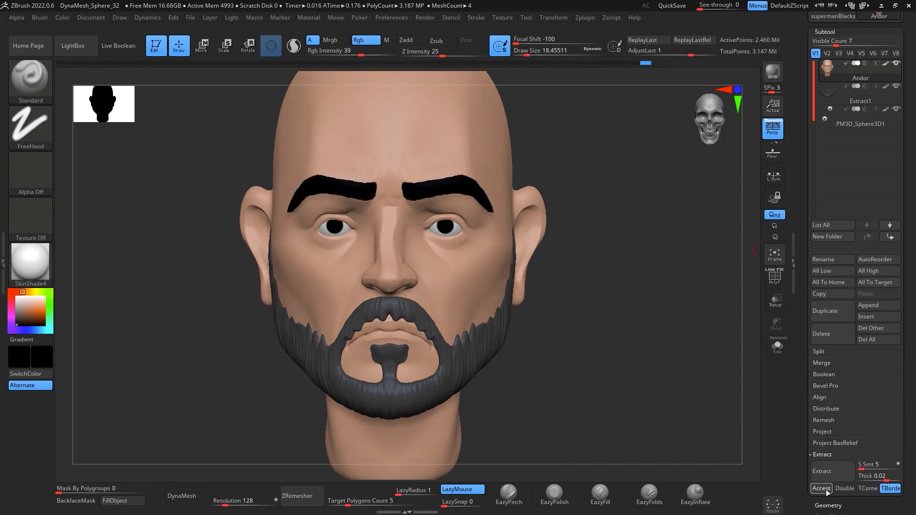
click(820, 488)
drag(675, 317, 688, 363)
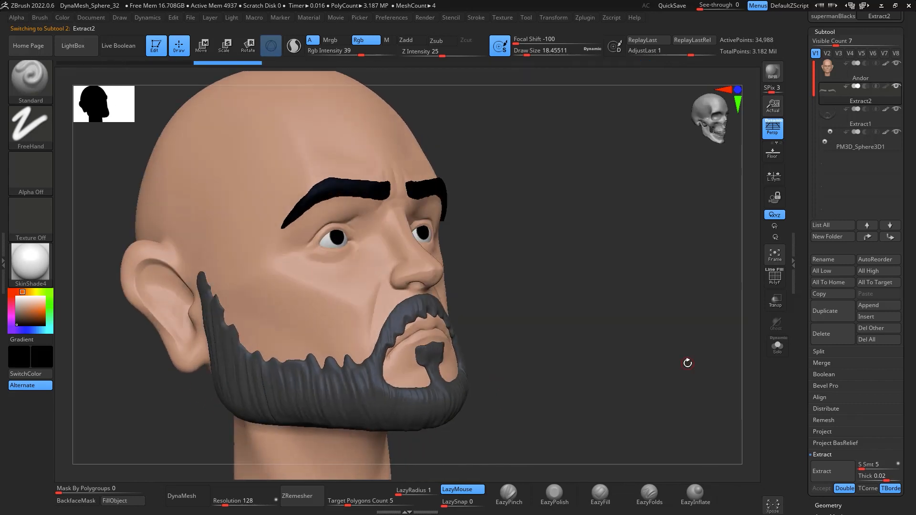
Step: Pick up the beard's dark grey as the active colour and ZRemesh the extracted eyebrows with a target polygon count of 0.1
key(c)
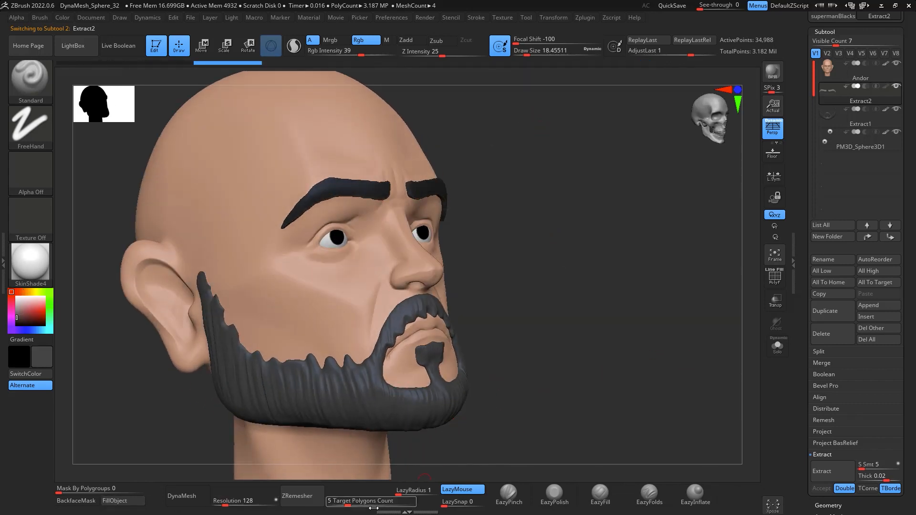
drag(354, 501, 367, 491)
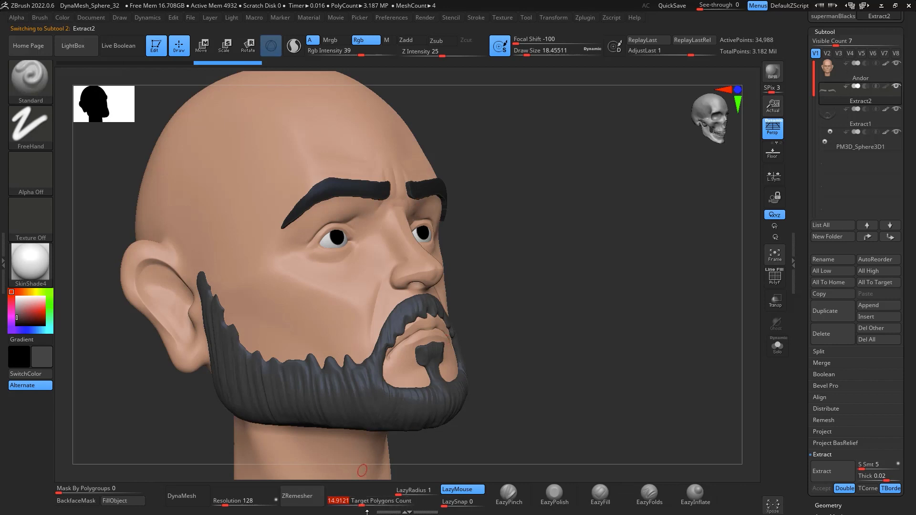
text(0.1)
click(297, 492)
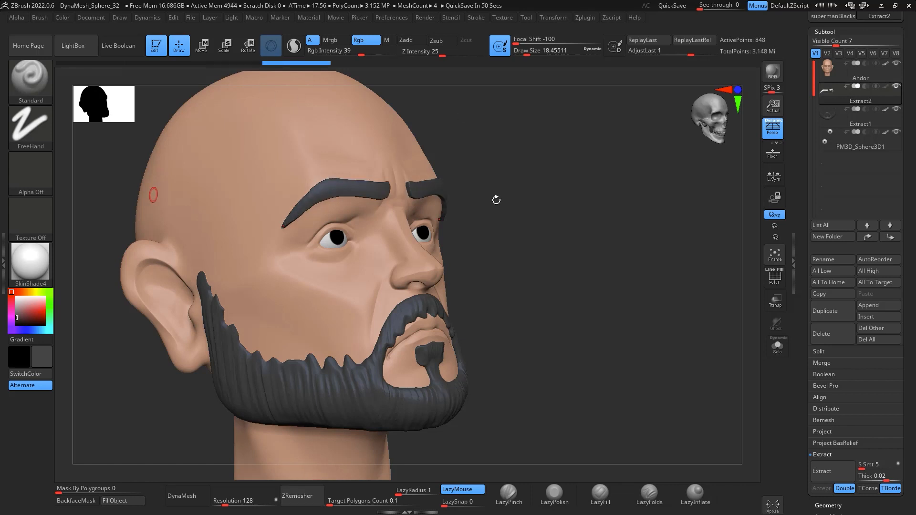
Step: Switch to the Move brush at a draw size of about 104 and adjust how the eyebrows sit on the brow ridges
drag(498, 213, 640, 214)
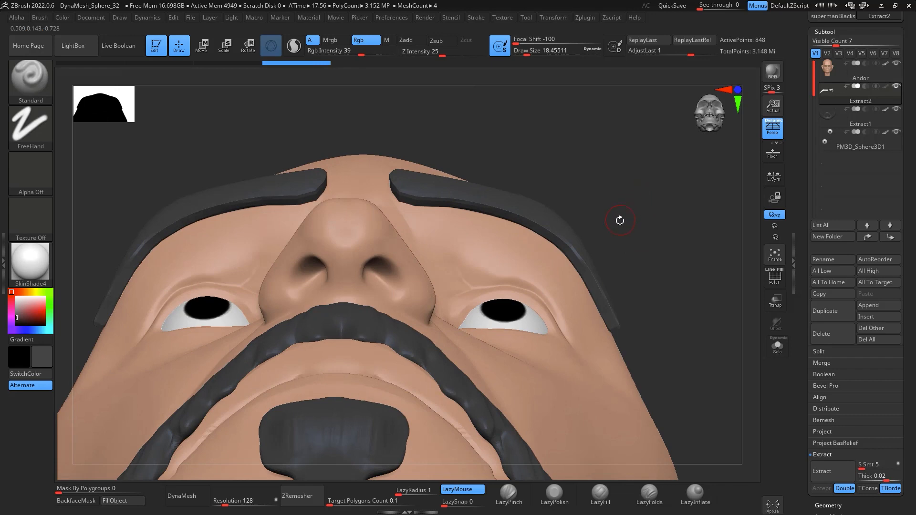
key(b)
key(m)
key(v)
key(space)
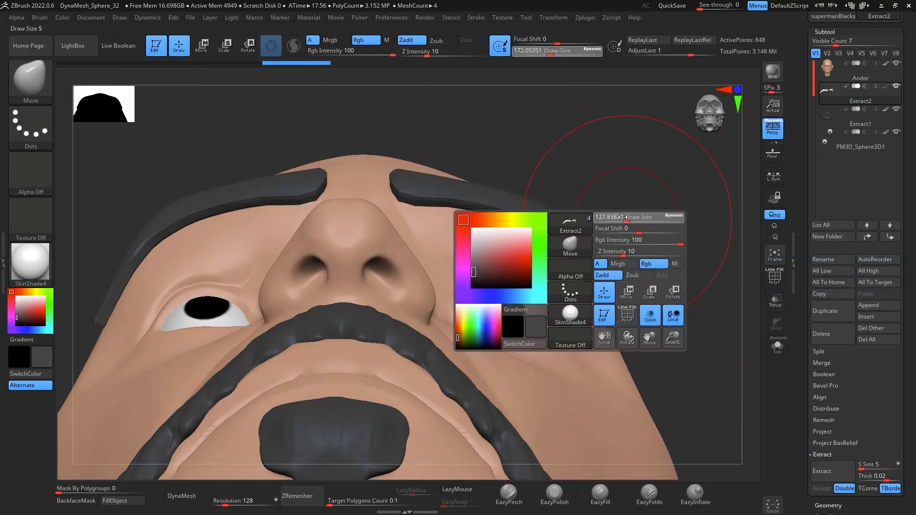
drag(623, 217, 621, 218)
drag(588, 279, 586, 289)
drag(565, 242, 563, 247)
drag(601, 159, 489, 174)
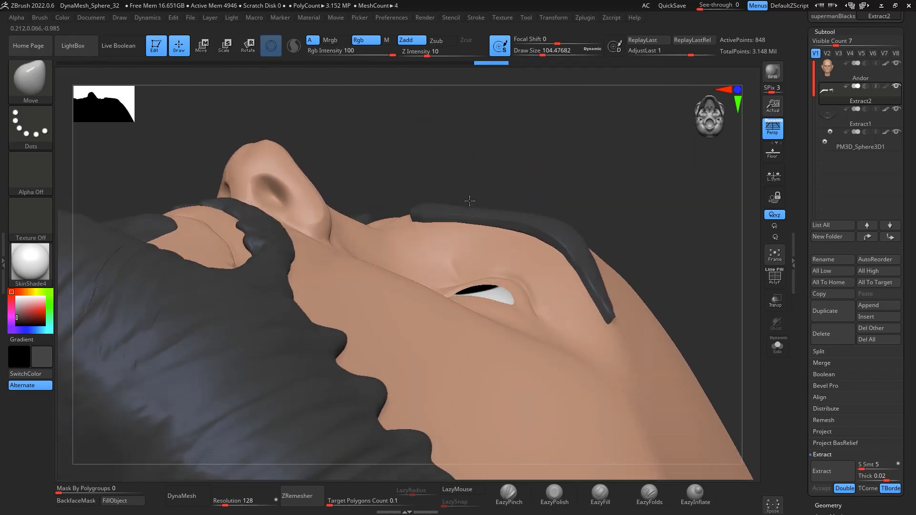
Step: Raise the Move brush's Z intensity to 23 and reshape the eyebrow arches and outer tails to follow the brow
drag(429, 54, 442, 55)
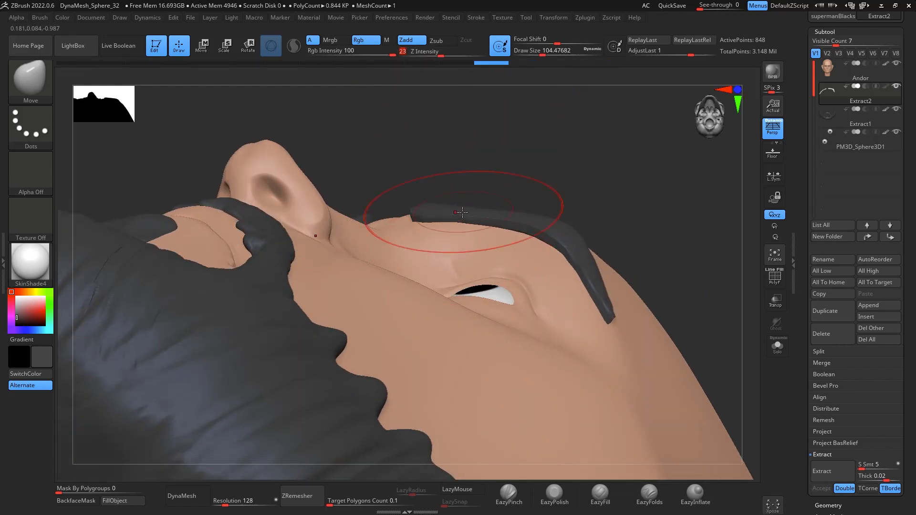
mouse_move(578, 251)
mouse_down()
mouse_move(578, 263)
mouse_move(554, 232)
mouse_up()
mouse_move(623, 194)
mouse_down()
mouse_move(646, 240)
mouse_move(635, 293)
mouse_move(644, 276)
mouse_move(620, 273)
mouse_up()
drag(610, 307, 602, 305)
shift+drag(671, 286, 674, 310)
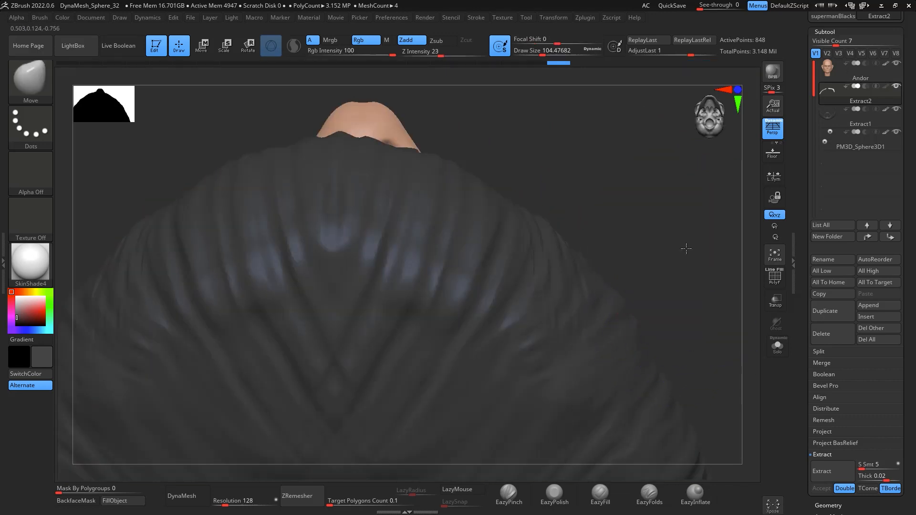
drag(684, 248, 698, 362)
mouse_move(698, 310)
shift+mouse_down()
mouse_move(701, 272)
mouse_move(634, 270)
mouse_move(579, 245)
shift+mouse_up()
shift+drag(627, 296, 678, 322)
mouse_move(670, 246)
alt+mouse_down()
mouse_move(666, 198)
mouse_move(638, 219)
alt+mouse_up()
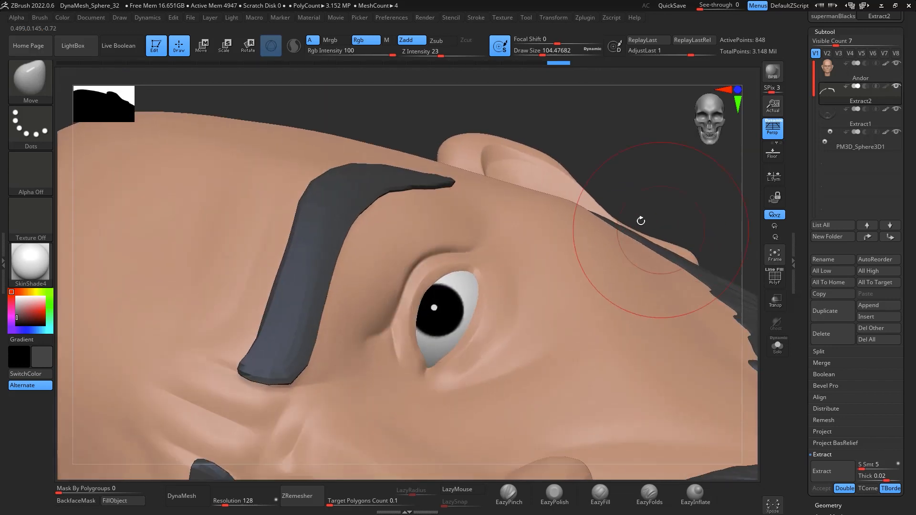
Step: Select the Andor head and mask thin lash lines along the upper eyelids with a draw size of about 4.3
key(space)
drag(481, 276, 462, 276)
drag(658, 172, 654, 164)
key(space)
drag(451, 277, 444, 276)
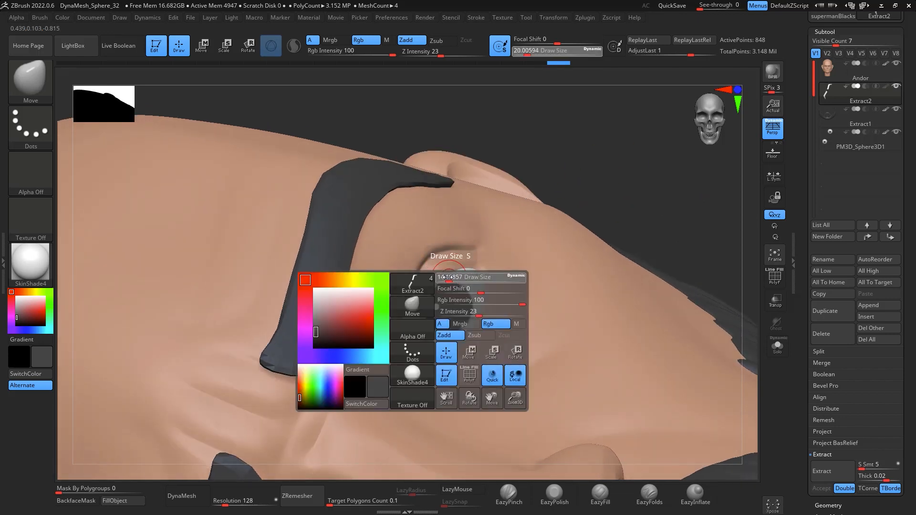
click(843, 76)
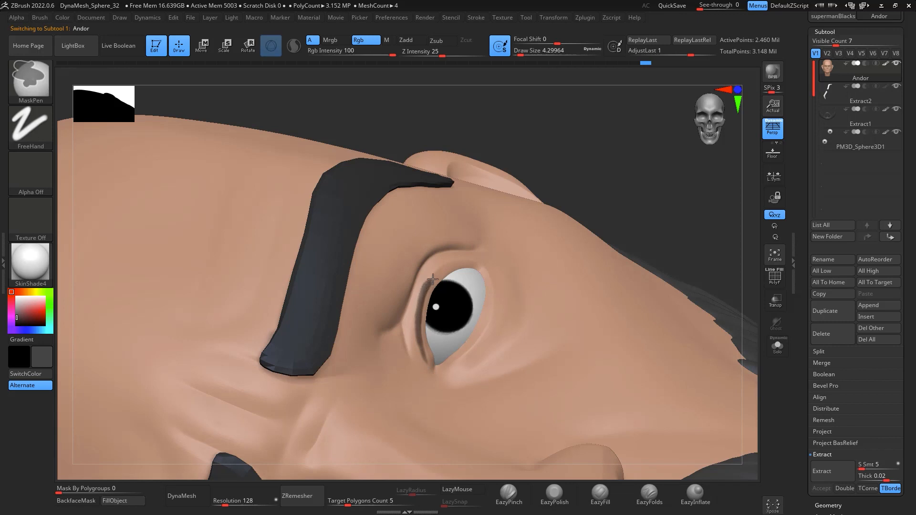
key(ctrl+z)
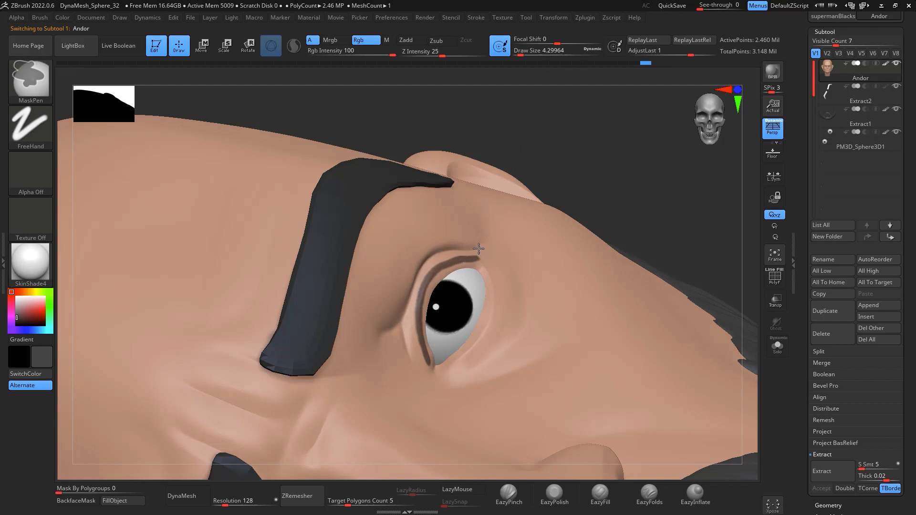
mouse_move(672, 220)
mouse_down()
mouse_move(687, 171)
mouse_move(685, 249)
mouse_move(693, 201)
mouse_move(716, 215)
mouse_up()
Step: Extract the masked areas with a thickness of 0.02, accept the new subtool, and ZRemesh it at 0.1 target polygons
click(840, 469)
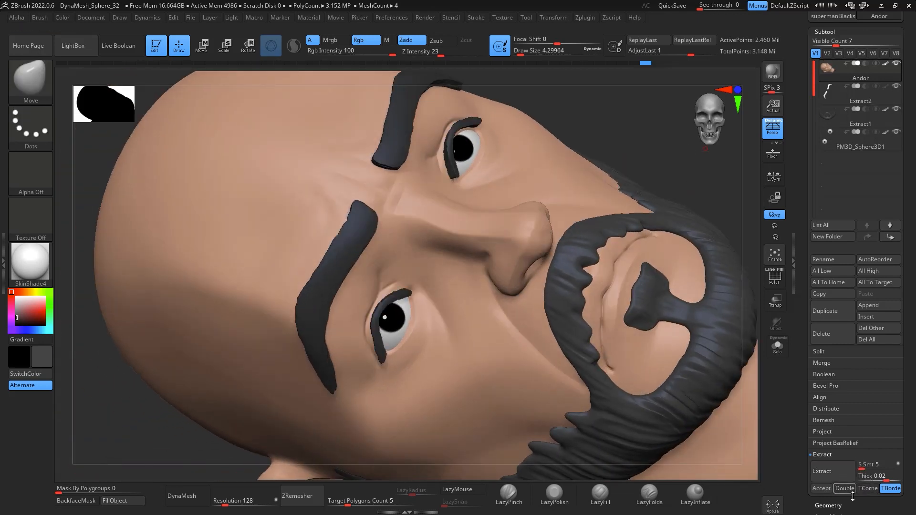
click(828, 489)
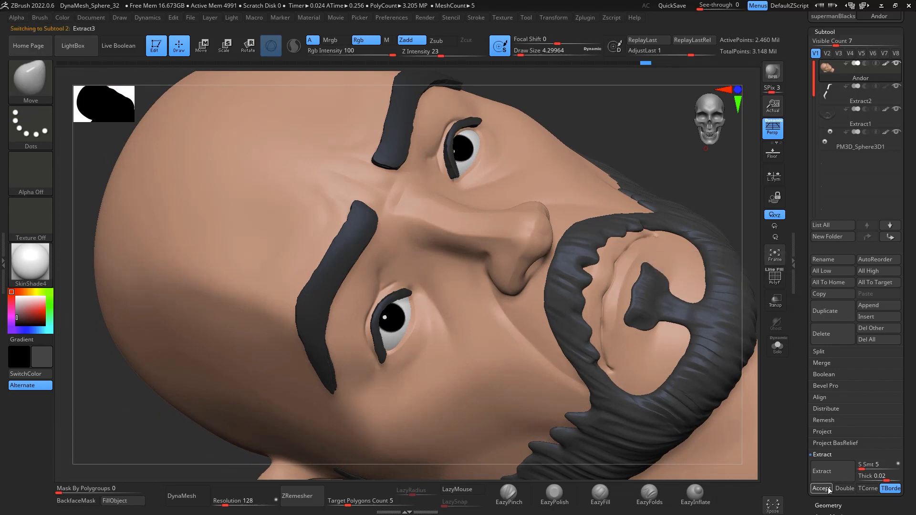
click(360, 491)
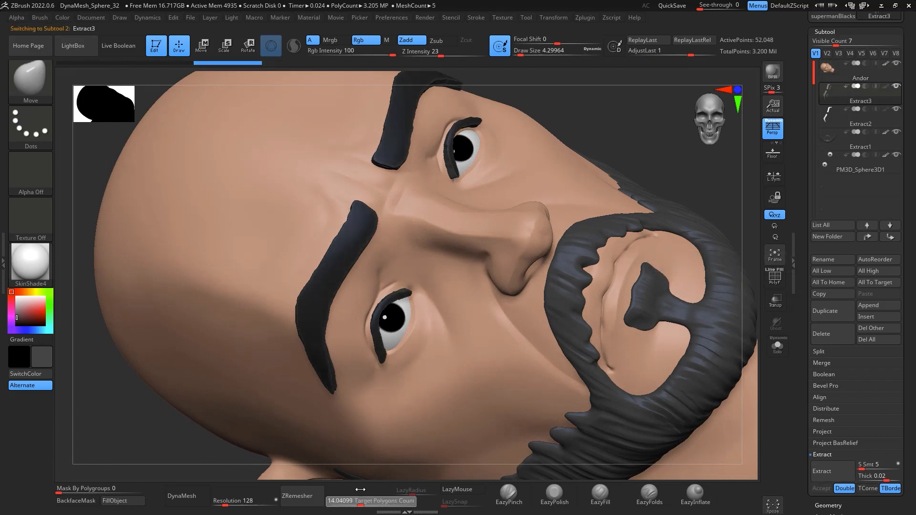
click(299, 489)
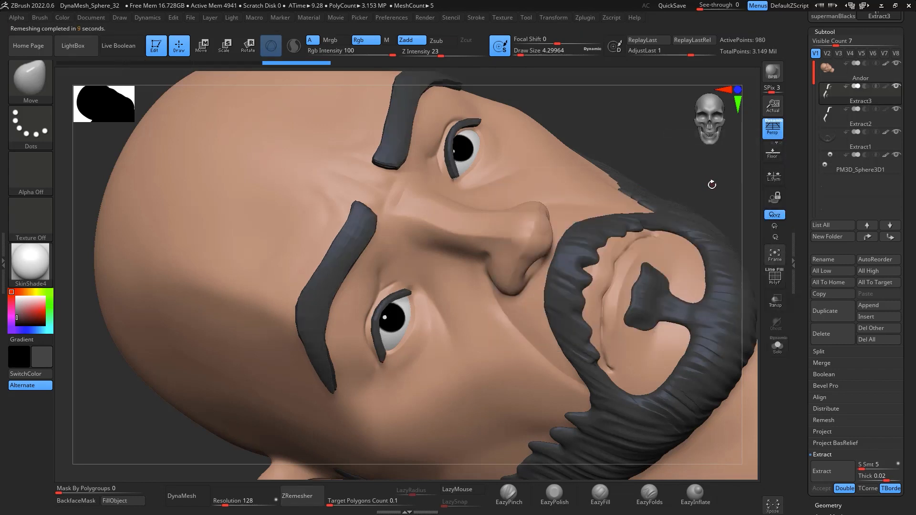
Step: Select the Andor head, isolate it in Solo mode, and clear the eyebrow and eyelid masks
drag(711, 184, 661, 363)
click(859, 71)
click(779, 351)
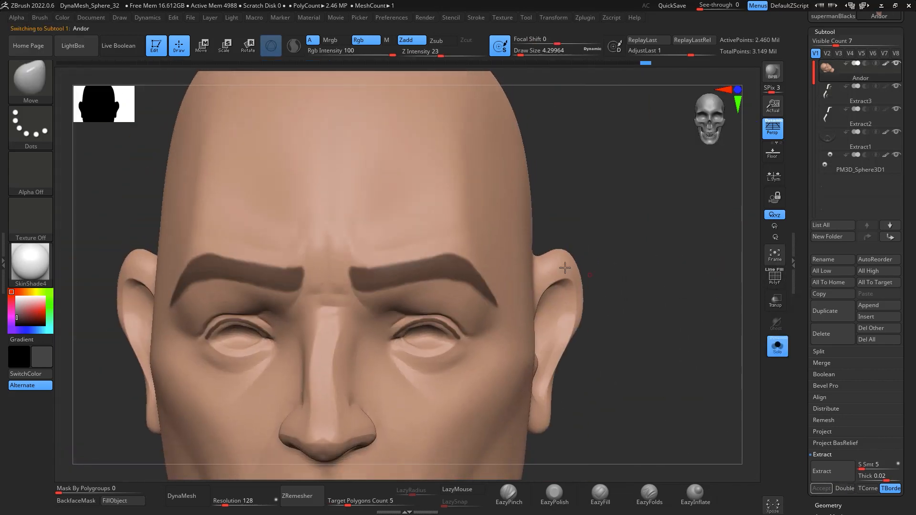
ctrl+drag(634, 247, 666, 256)
drag(680, 360, 736, 186)
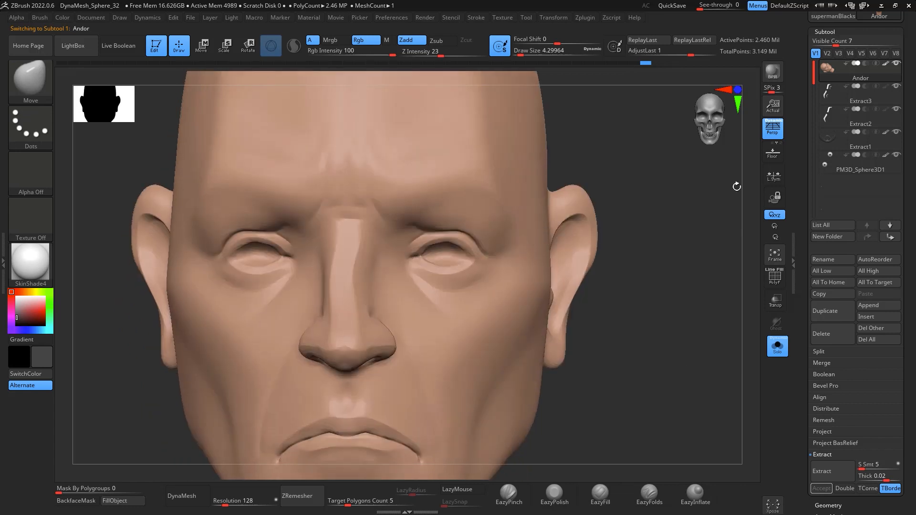
Step: Isolate the eyelash strips of the Extract3 subtool and delete its hidden duplicate eyebrows
click(856, 95)
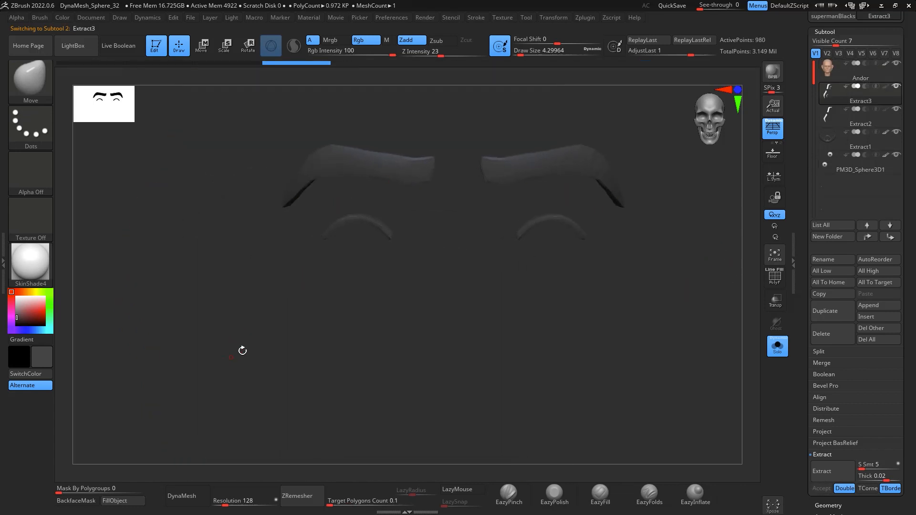
key(ctrl+shift)
ctrl+shift+drag(315, 199, 602, 282)
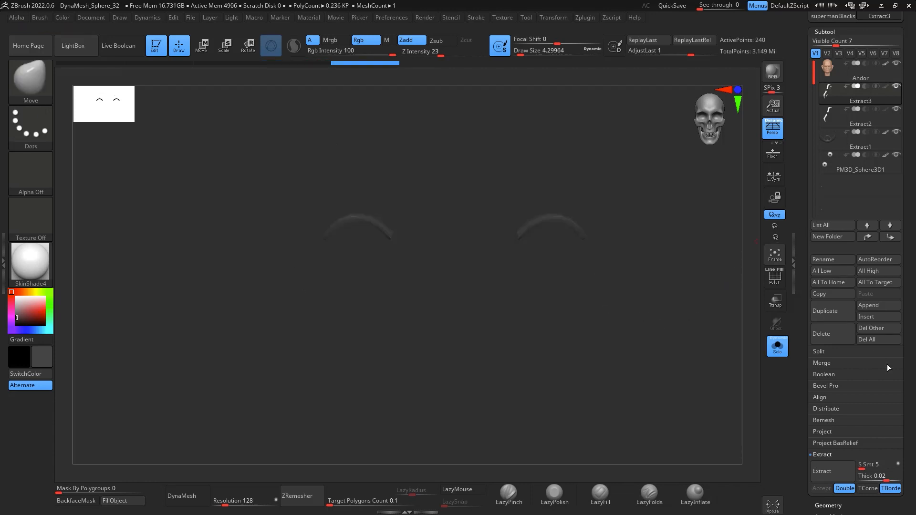
drag(912, 420, 912, 311)
click(843, 398)
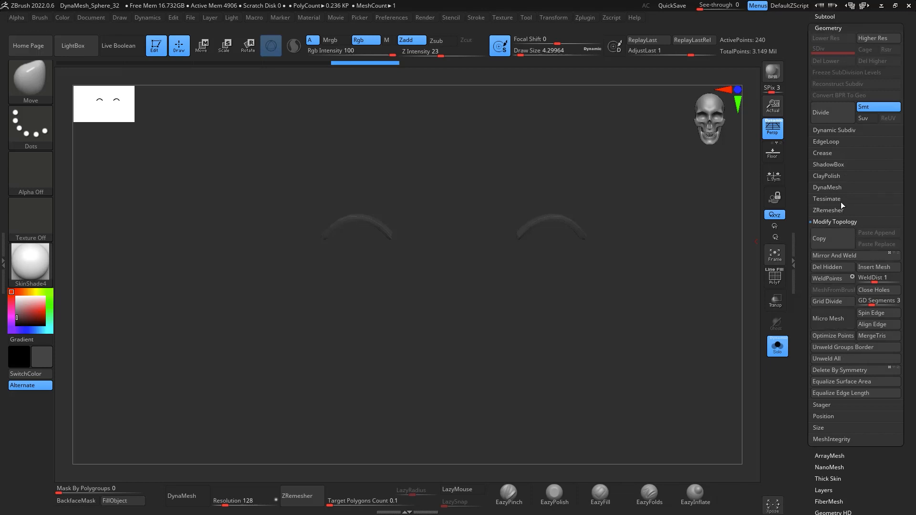
click(835, 266)
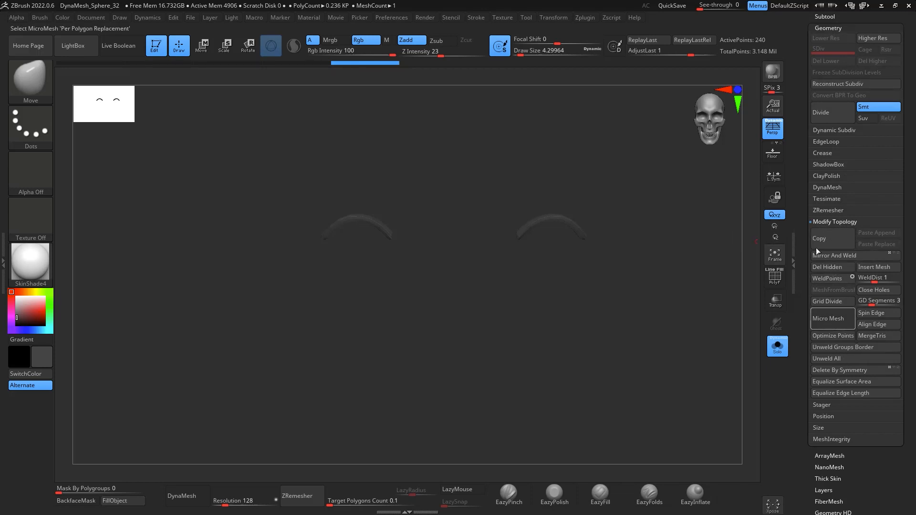
drag(910, 135, 909, 202)
click(822, 82)
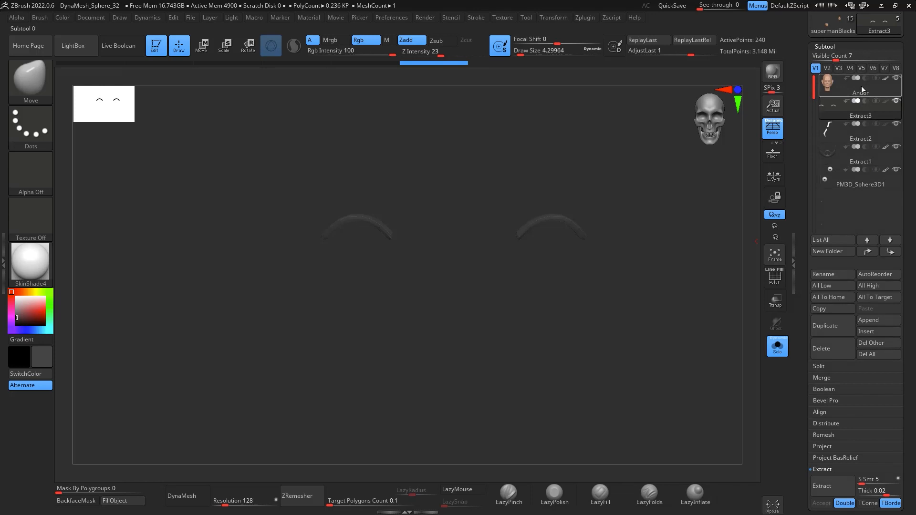
Step: Turn off Solo mode and nudge the eyelash strips onto the upper eyelids using the Move brush at draw size about 71
click(864, 97)
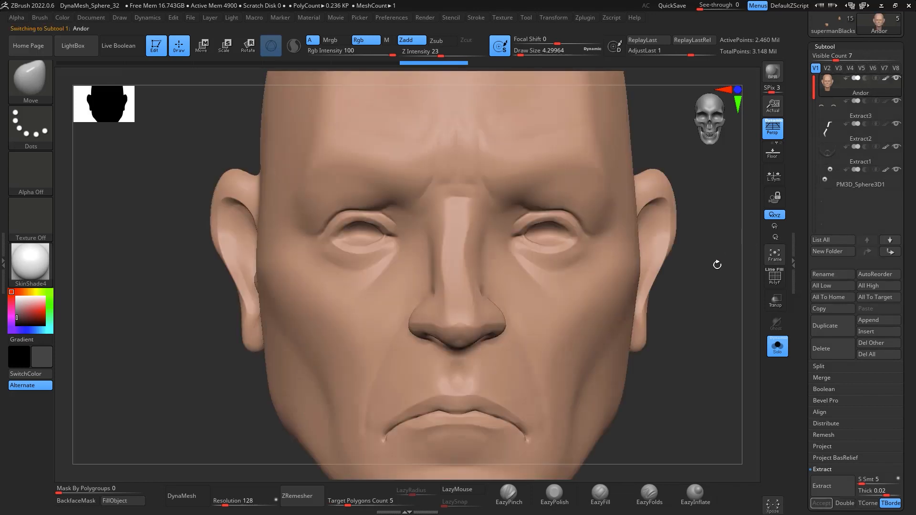
click(777, 355)
drag(719, 404, 710, 353)
mouse_move(709, 249)
alt+mouse_down()
mouse_move(745, 376)
mouse_move(713, 253)
mouse_move(539, 220)
mouse_move(562, 221)
alt+mouse_up()
key(b)
key(space)
drag(491, 220, 487, 233)
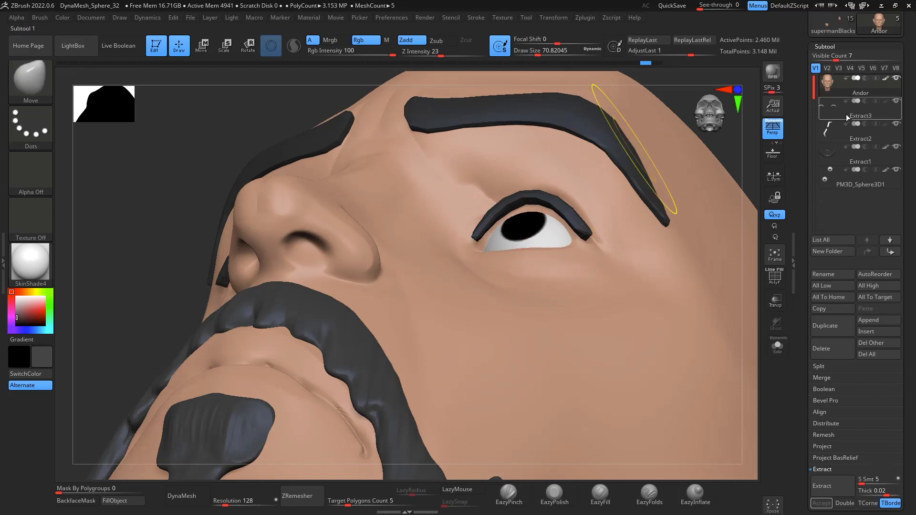
alt+click(486, 229)
drag(487, 230, 489, 232)
drag(516, 199, 518, 202)
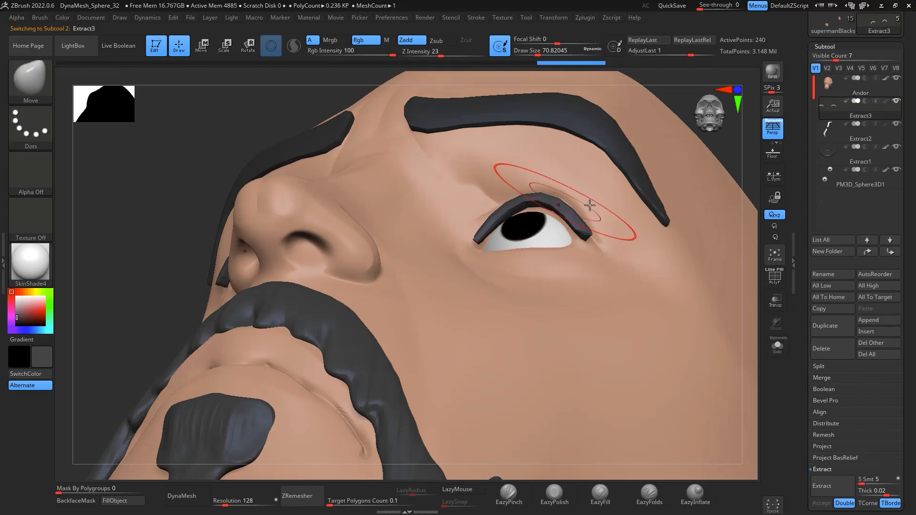
Step: Reduce the Move brush's draw size to about 56 and fit the eyelash strips' arches and outer ends to the eyelids
drag(756, 210, 561, 208)
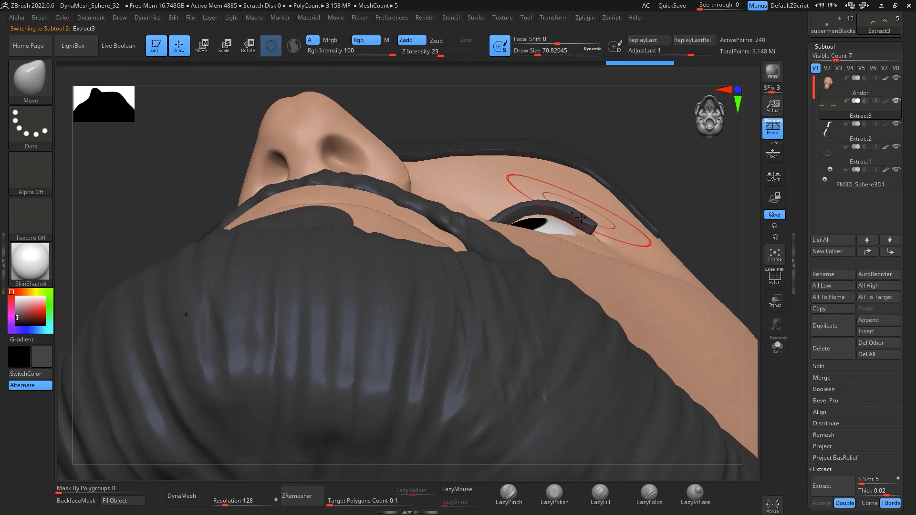
mouse_move(698, 140)
mouse_down()
mouse_move(695, 210)
mouse_move(749, 221)
mouse_move(748, 399)
mouse_move(685, 333)
mouse_up()
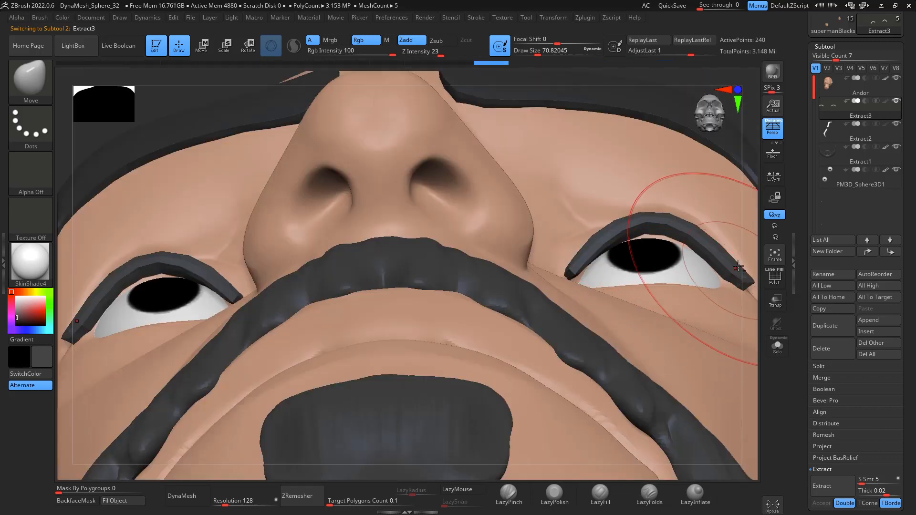
mouse_move(642, 233)
mouse_down()
mouse_move(589, 246)
mouse_move(614, 227)
mouse_up()
key(space)
drag(642, 225, 640, 223)
drag(741, 267, 740, 267)
drag(750, 275, 749, 329)
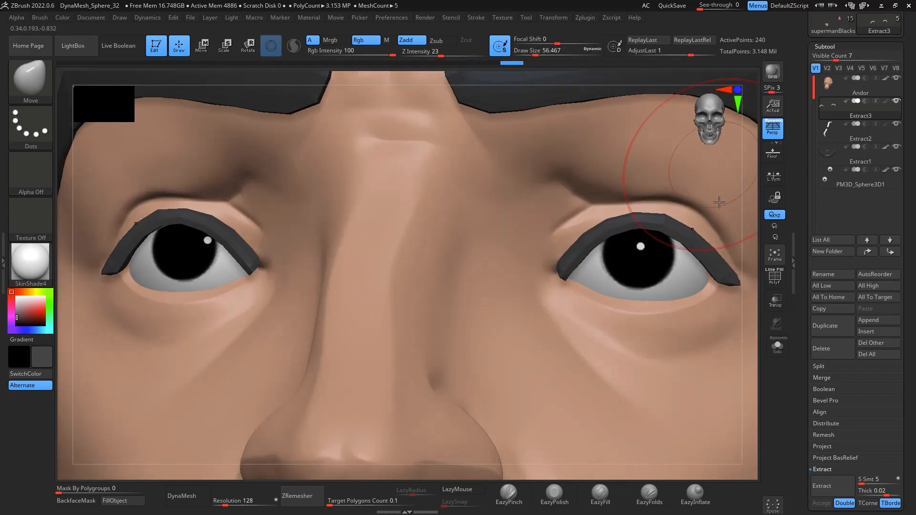
Step: Refine the eyelash strips into slimmer curves that follow the upper eyelid edges from inner to outer corner
mouse_move(696, 238)
mouse_down()
mouse_move(660, 225)
mouse_move(573, 248)
mouse_move(637, 222)
mouse_up()
drag(736, 280, 732, 275)
drag(742, 281, 730, 153)
mouse_move(685, 228)
mouse_down()
mouse_move(700, 210)
mouse_move(692, 210)
mouse_up()
drag(749, 253, 757, 368)
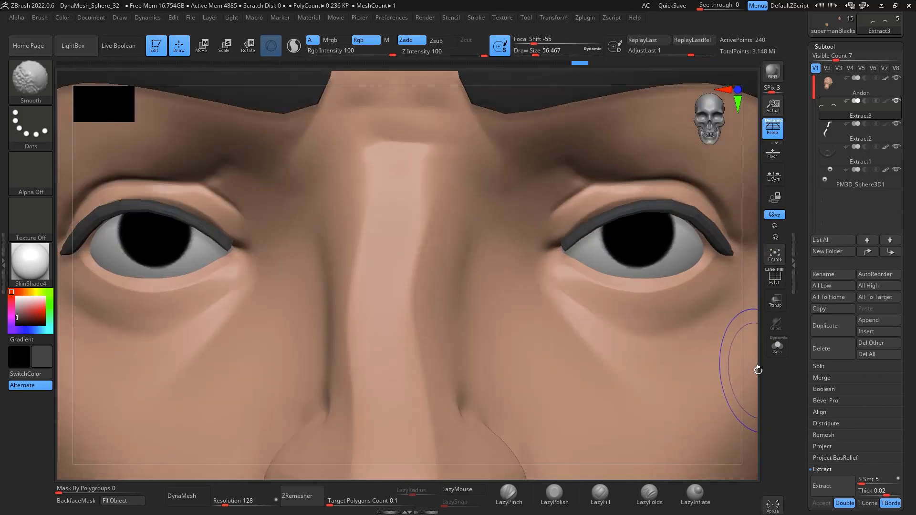
alt+drag(752, 336, 762, 224)
alt+drag(745, 377, 718, 154)
Step: Carve creases at the outer eye corners of the Andor head with DamStandard at draw size about 23, smooth them, and review the head
key(b)
key(d)
key(s)
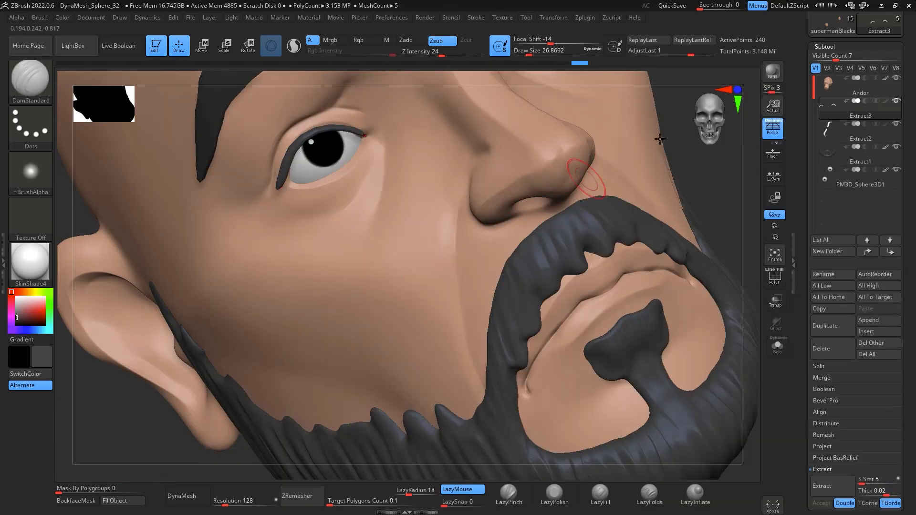
key(space)
click(303, 211)
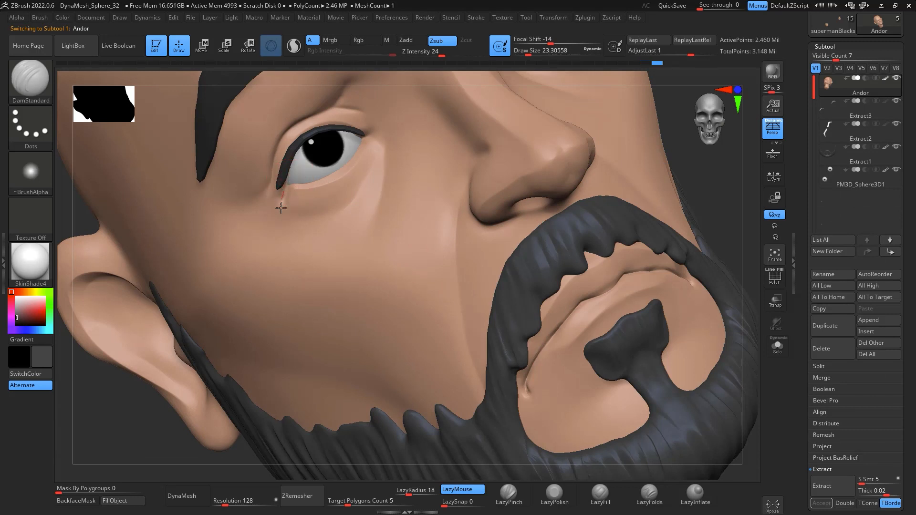
key(shift)
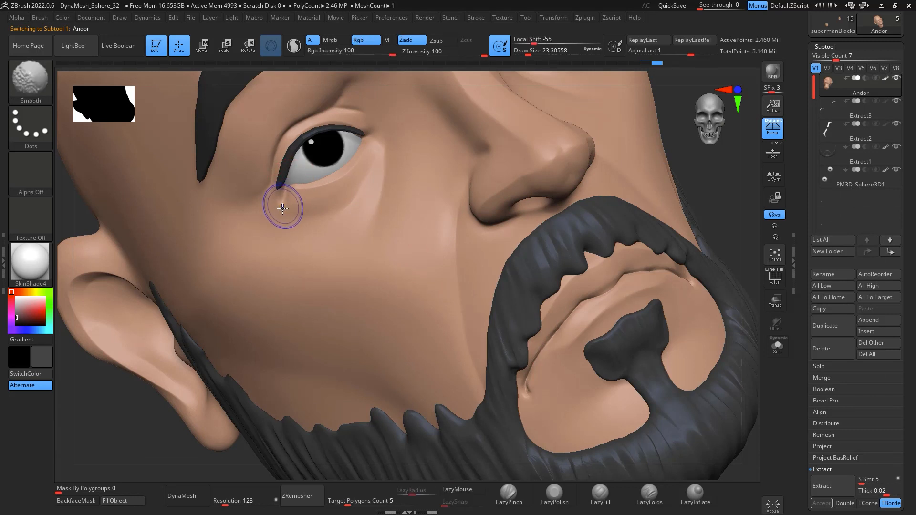
mouse_move(736, 273)
shift+mouse_down()
mouse_move(752, 298)
mouse_move(727, 273)
mouse_move(742, 321)
mouse_move(711, 296)
mouse_move(714, 286)
mouse_move(720, 307)
shift+mouse_up()
drag(672, 326, 738, 249)
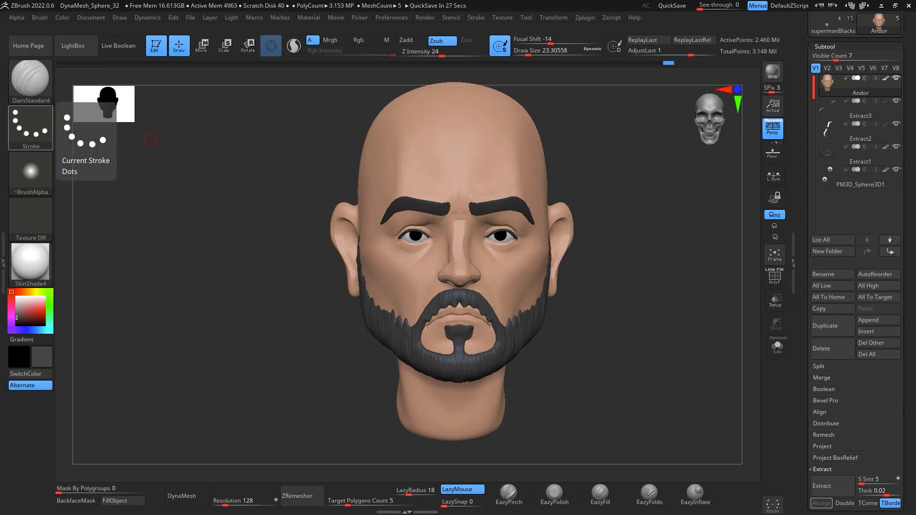
mouse_move(675, 260)
mouse_down()
mouse_move(675, 245)
mouse_move(697, 258)
mouse_move(658, 351)
mouse_move(677, 276)
mouse_up()
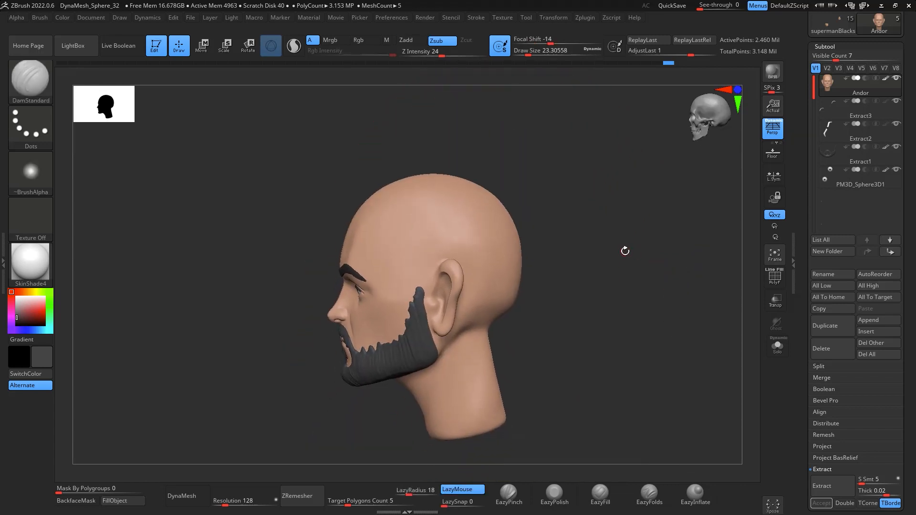
Step: Turn off perspective, set the masking stroke to Lasso, and mask the scalp's hair area on the Andor head
key(ctrl)
click(777, 132)
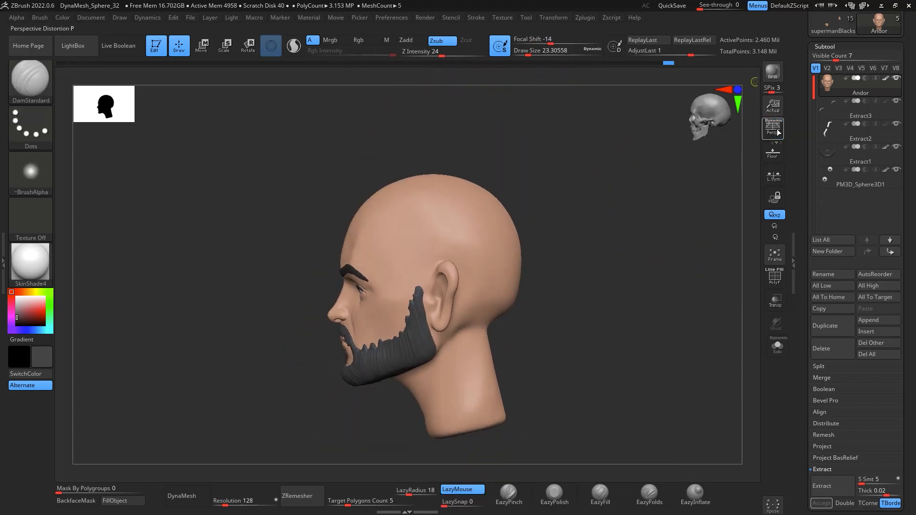
ctrl+click(42, 143)
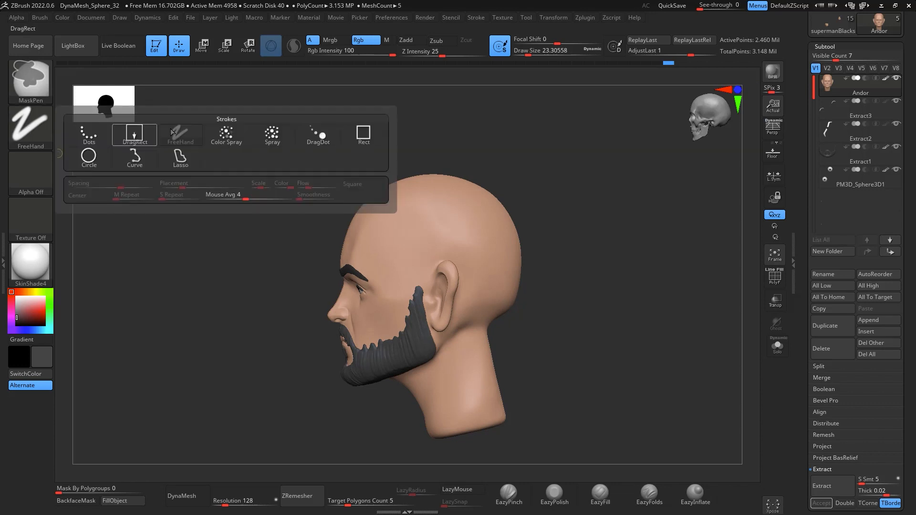
click(181, 163)
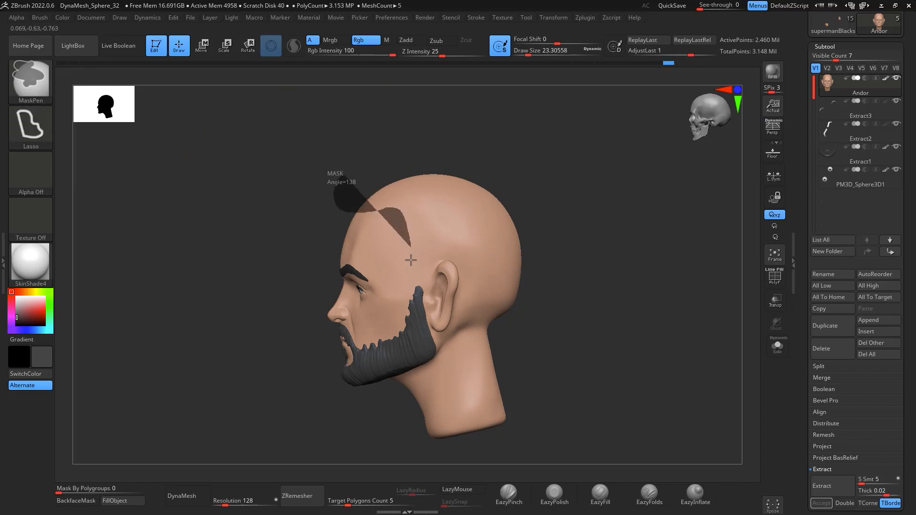
mouse_move(411, 260)
ctrl+mouse_down()
mouse_move(574, 303)
mouse_move(586, 163)
mouse_move(679, 267)
mouse_move(667, 257)
mouse_move(679, 267)
mouse_move(652, 268)
ctrl+mouse_up()
Step: Switch the masking stroke back to FreeHand, refine the scalp mask's hairline at the forehead and temples, and restore perspective
ctrl+click(31, 127)
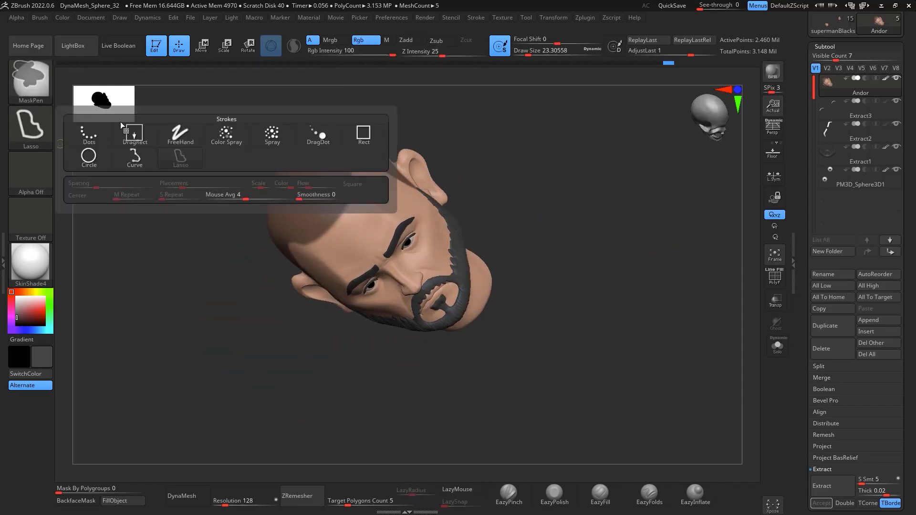
ctrl+click(182, 135)
mouse_move(593, 226)
alt+mouse_down()
mouse_move(642, 212)
mouse_move(648, 239)
alt+mouse_up()
drag(649, 239, 669, 189)
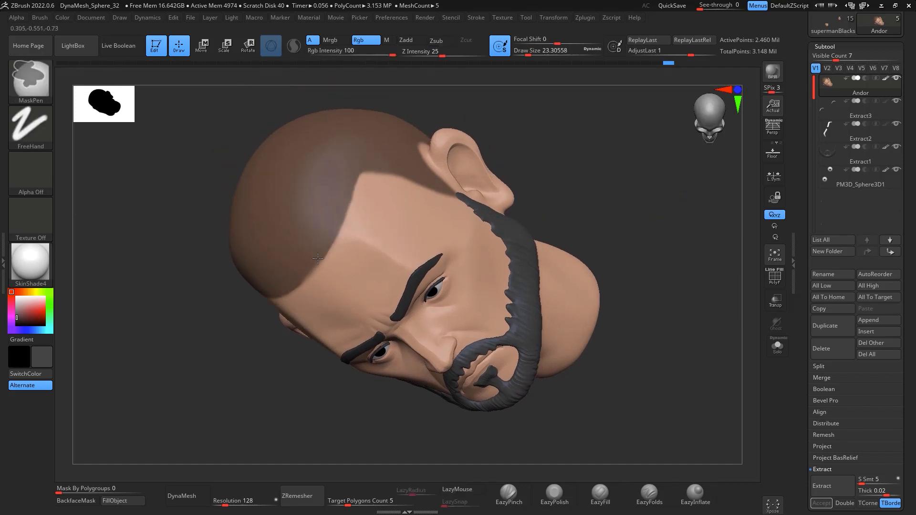
drag(706, 152, 638, 231)
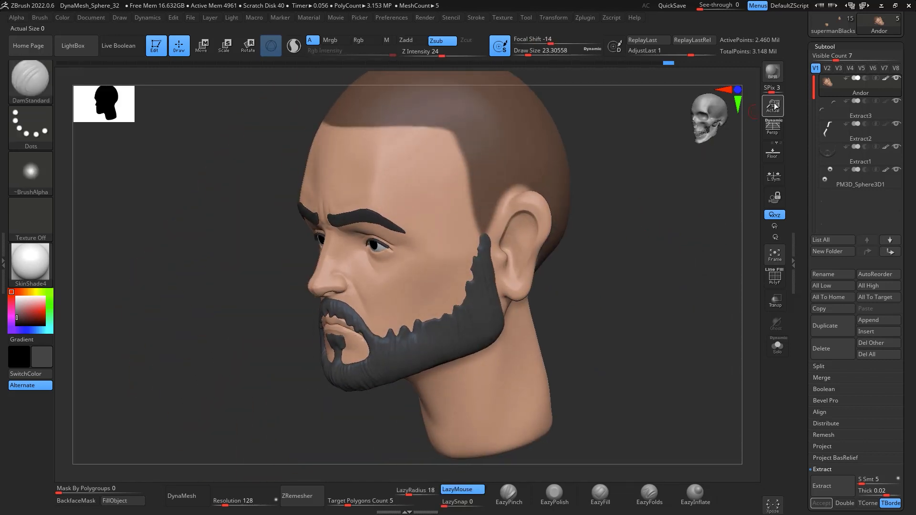
drag(748, 139, 686, 279)
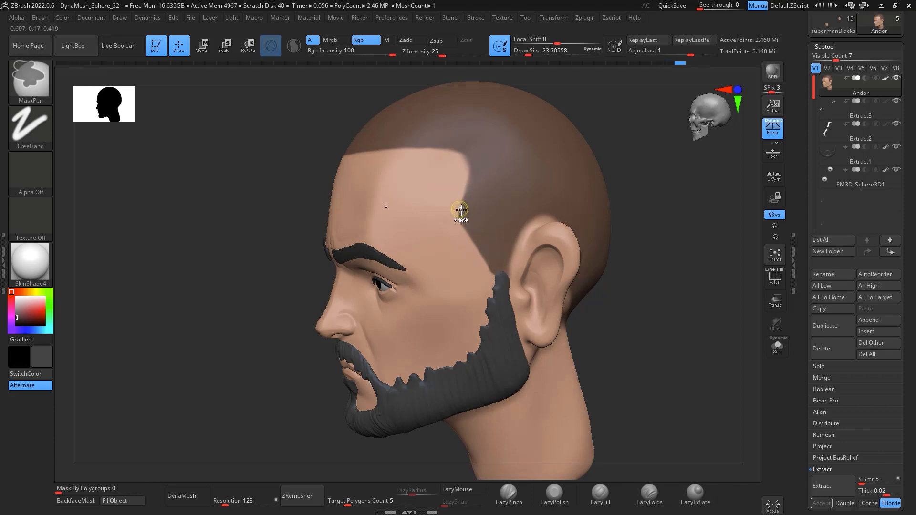
mouse_move(672, 281)
shift+mouse_down()
mouse_move(695, 305)
mouse_move(659, 280)
mouse_move(673, 300)
mouse_move(692, 256)
mouse_move(683, 233)
mouse_move(691, 313)
mouse_move(686, 270)
mouse_move(693, 290)
mouse_move(703, 286)
mouse_move(668, 259)
mouse_move(691, 296)
shift+mouse_up()
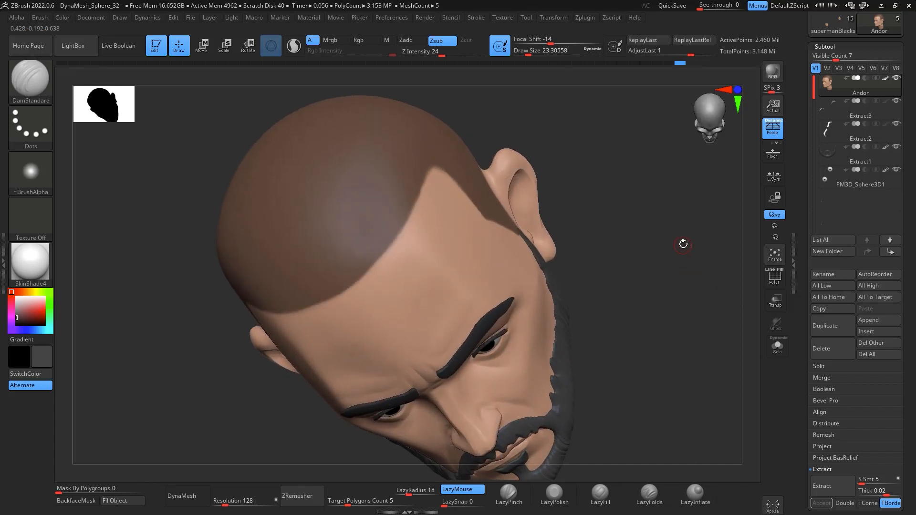
Step: Extract the masked scalp as a separate hair subtool with smoothing 5 and thickness 0.02
drag(681, 243, 679, 199)
scroll(858, 415, down, 2)
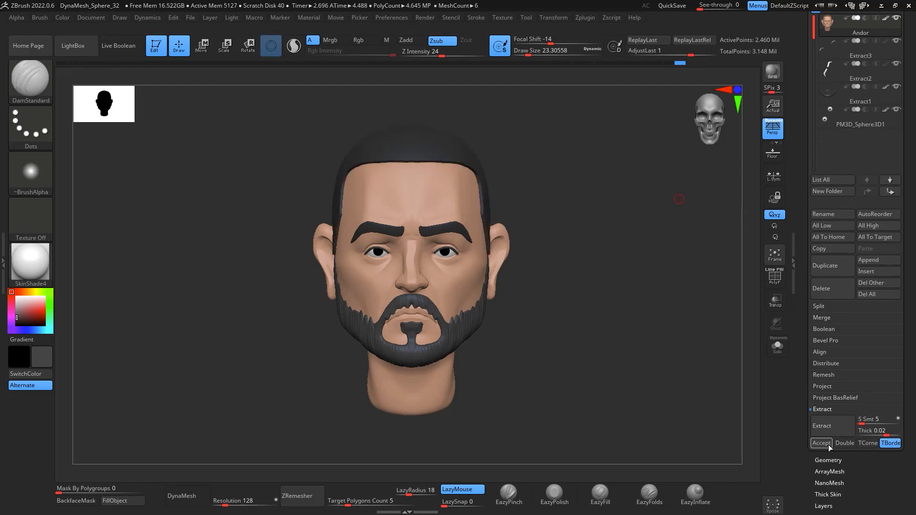
click(821, 443)
mouse_move(661, 253)
mouse_down()
mouse_move(654, 239)
mouse_move(659, 273)
mouse_move(685, 268)
mouse_move(664, 261)
mouse_move(677, 286)
mouse_up()
Step: Inflate the extracted hair cap around its front, sides and back with EazyInflate at draw size about 437
click(695, 494)
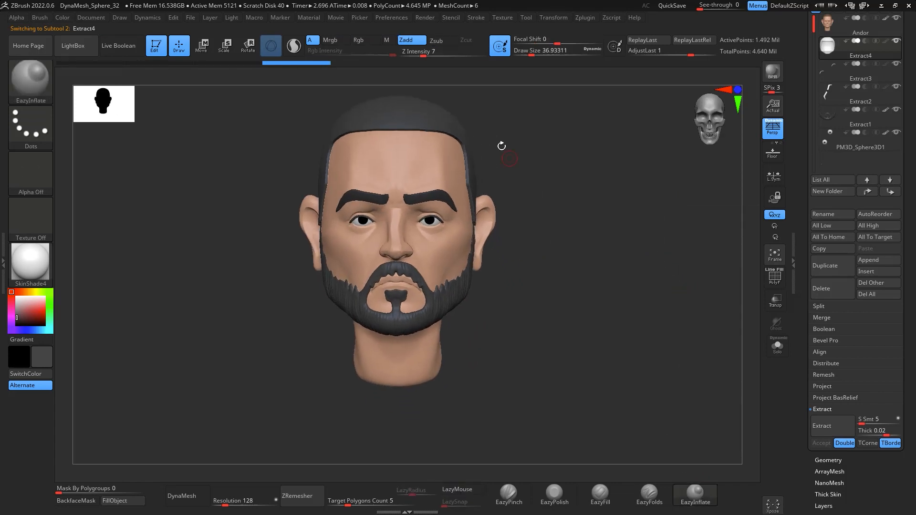
key(space)
drag(512, 152, 547, 153)
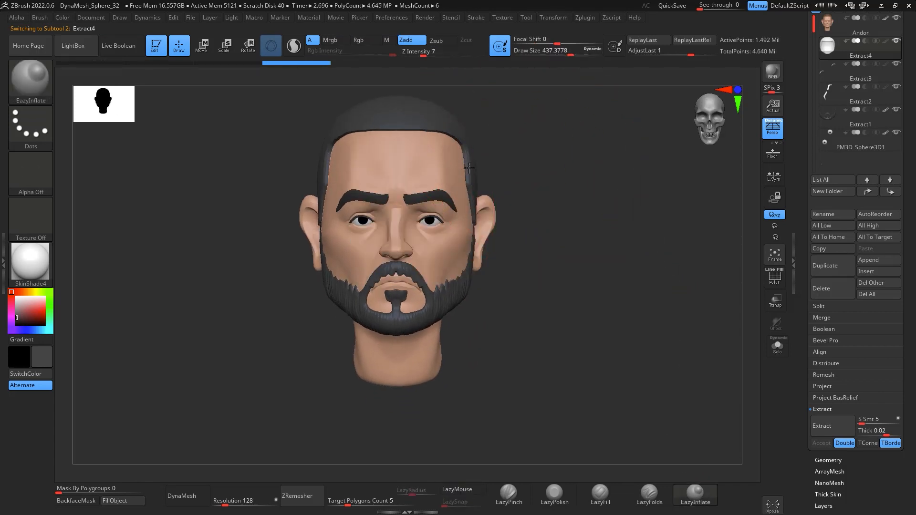
drag(435, 128, 457, 135)
drag(567, 158, 496, 156)
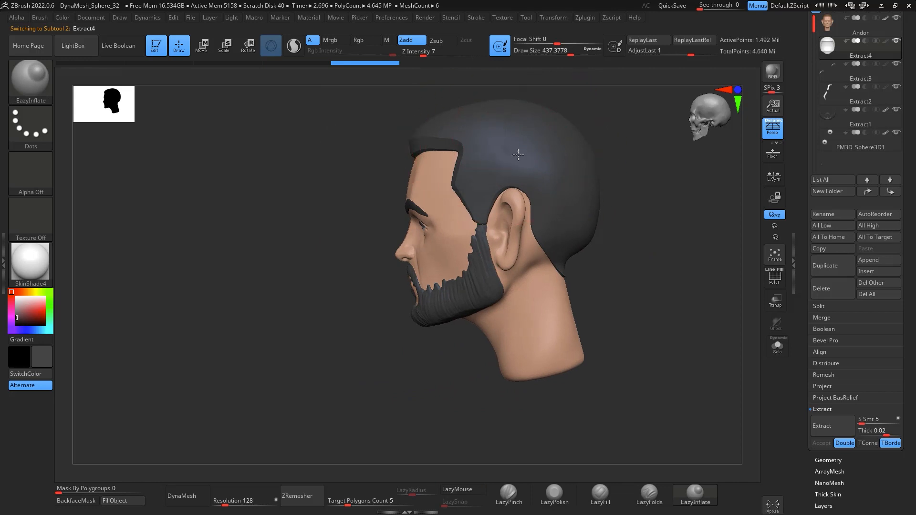
drag(560, 267, 563, 209)
drag(687, 220, 621, 218)
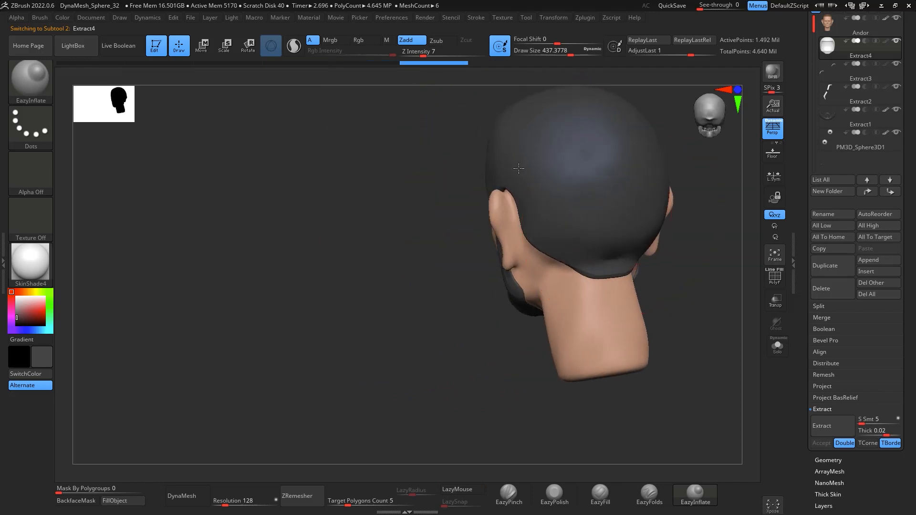
drag(511, 191, 527, 228)
drag(486, 371, 692, 258)
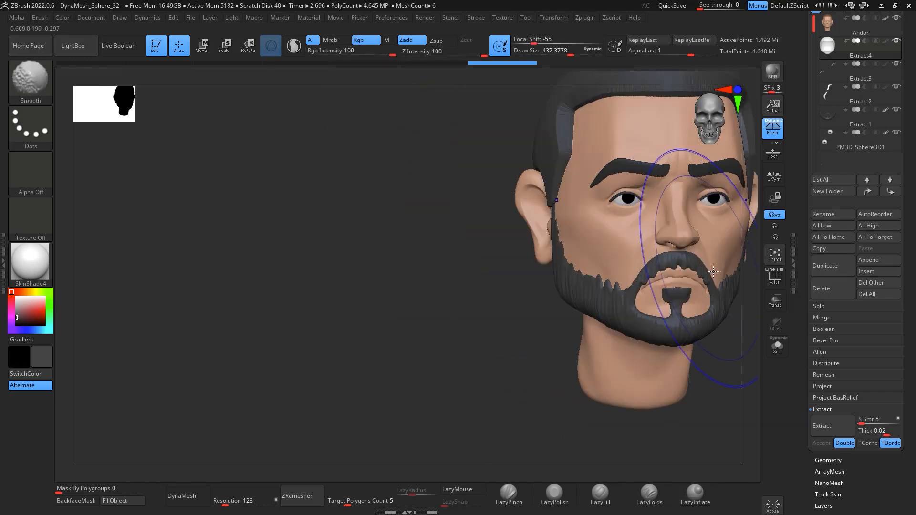
drag(463, 356, 233, 392)
Step: Remesh the hair cap with DynaMesh at resolution 128 and smooth its surface near the front corners
click(190, 499)
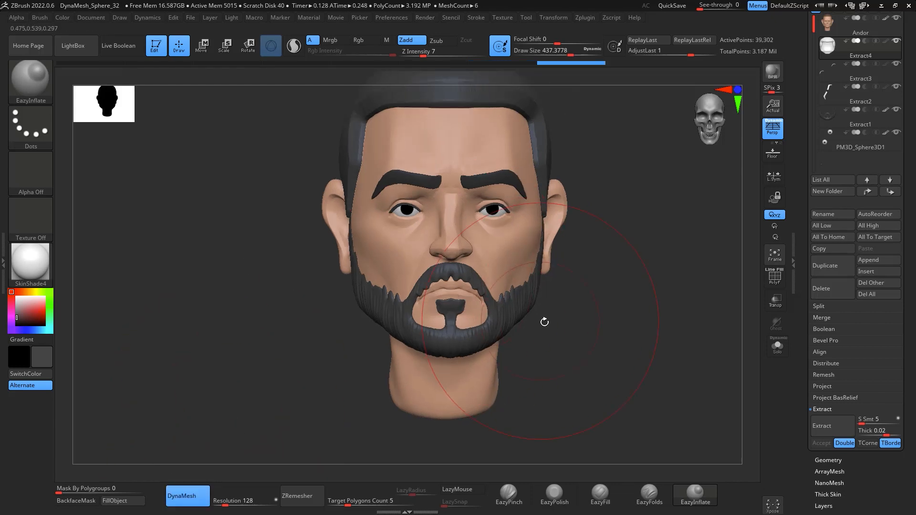
mouse_move(616, 239)
ctrl+mouse_down()
mouse_move(667, 244)
mouse_move(651, 363)
ctrl+mouse_up()
shift+drag(518, 229, 530, 300)
mouse_move(661, 263)
mouse_down()
mouse_move(622, 259)
mouse_move(660, 229)
mouse_move(657, 256)
mouse_move(670, 193)
mouse_up()
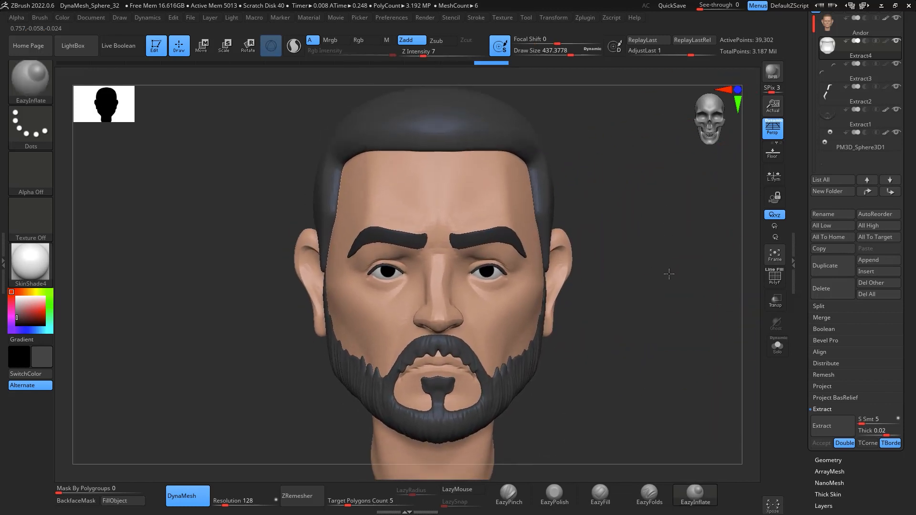
drag(671, 267, 673, 291)
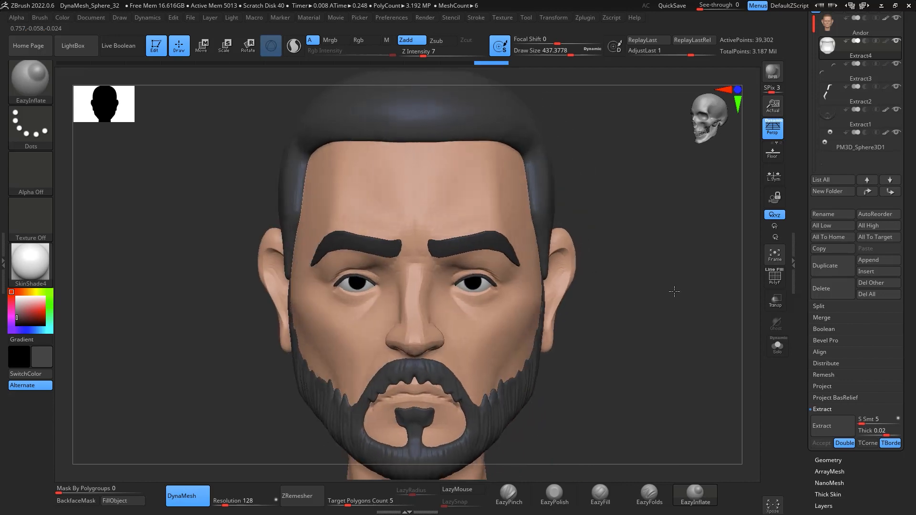
key(ctrl+z)
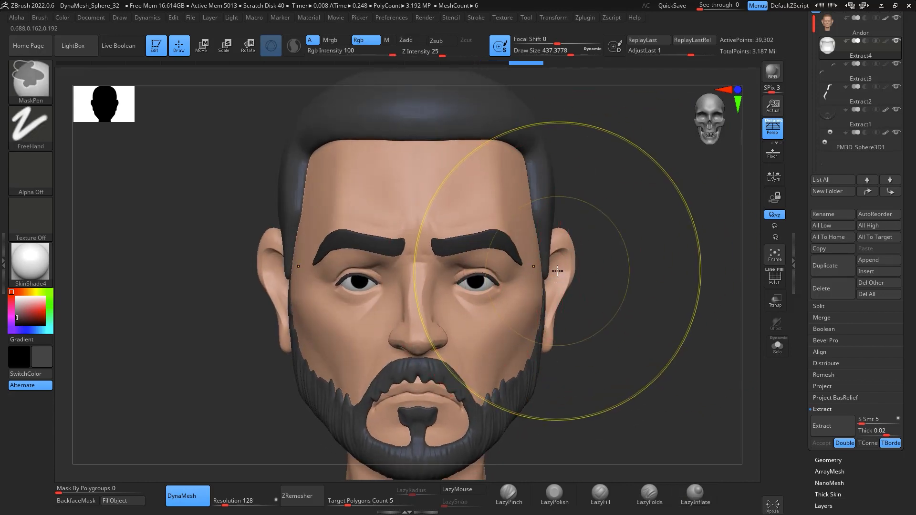
Step: Reshape the hair cap's temple corners and crown with the Move brush at draw sizes from about 274 to 386
key(b)
key(m)
key(v)
key(space)
drag(562, 265, 587, 266)
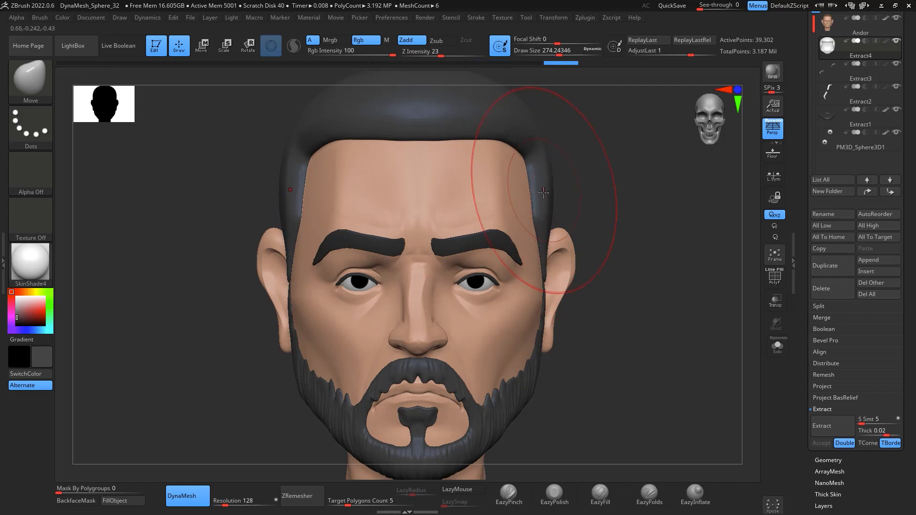
drag(543, 192, 547, 184)
drag(523, 156, 518, 171)
mouse_move(660, 211)
mouse_down()
mouse_move(646, 181)
mouse_move(660, 181)
mouse_move(674, 327)
mouse_up()
key(space)
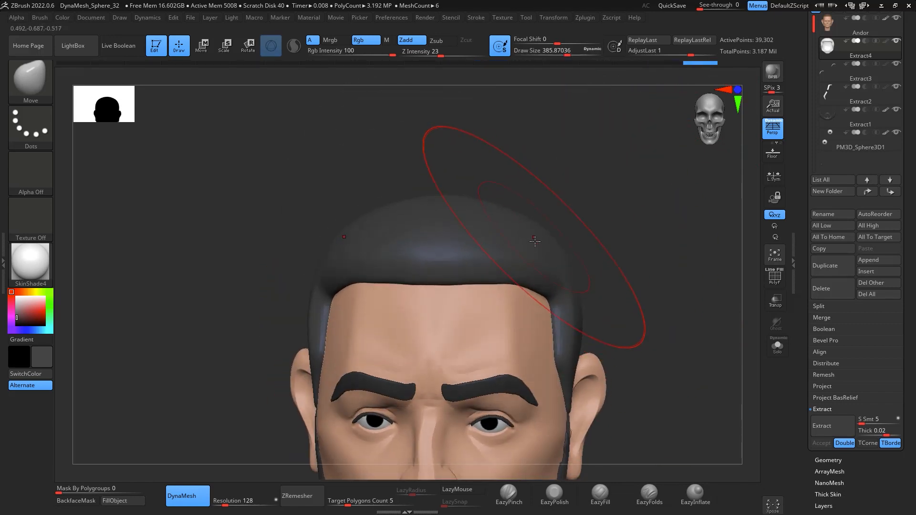
right_drag(534, 240, 710, 239)
mouse_move(742, 209)
right_down()
mouse_move(666, 190)
mouse_move(725, 225)
mouse_move(558, 191)
mouse_move(609, 286)
mouse_move(658, 317)
mouse_move(623, 302)
mouse_move(619, 278)
mouse_move(642, 343)
mouse_move(639, 287)
mouse_move(646, 321)
mouse_move(679, 217)
mouse_move(638, 236)
mouse_move(613, 227)
mouse_move(628, 232)
right_up()
Step: Polish the outer ear rim of the Andor head with EazyPolish at draw size about 41, undoing the last stroke
click(553, 495)
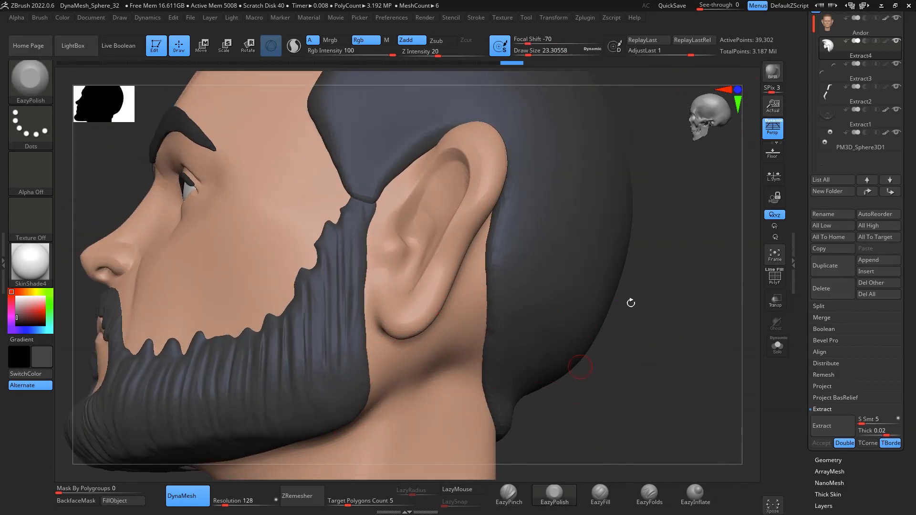
click(831, 34)
key(space)
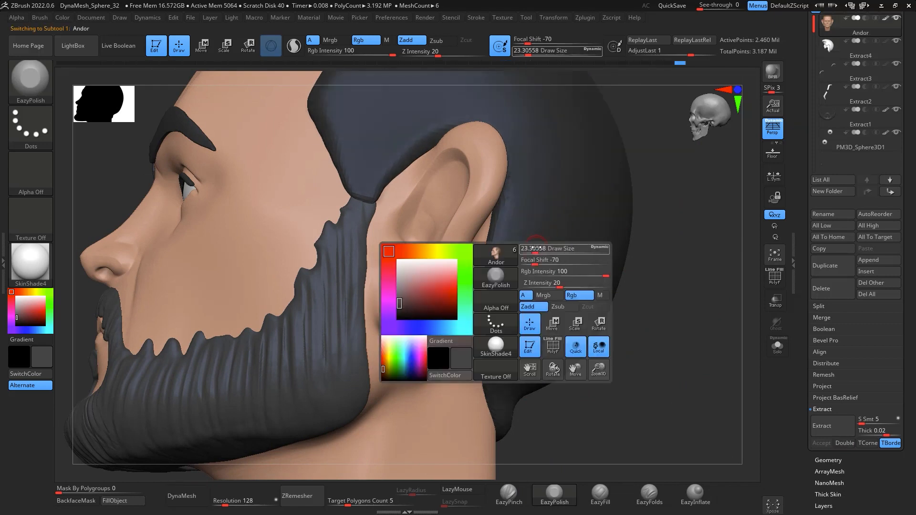
drag(534, 249, 540, 248)
right_drag(687, 212, 660, 192)
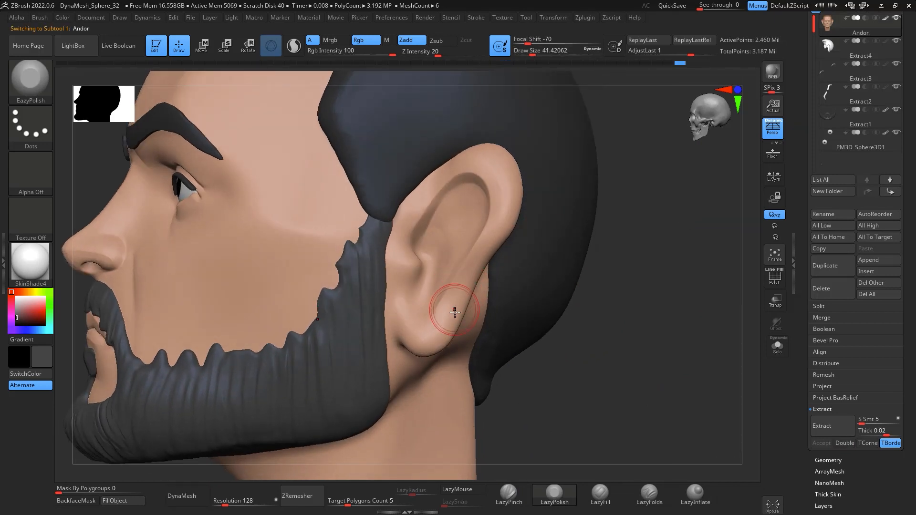
drag(454, 310, 467, 260)
key(ctrl+z)
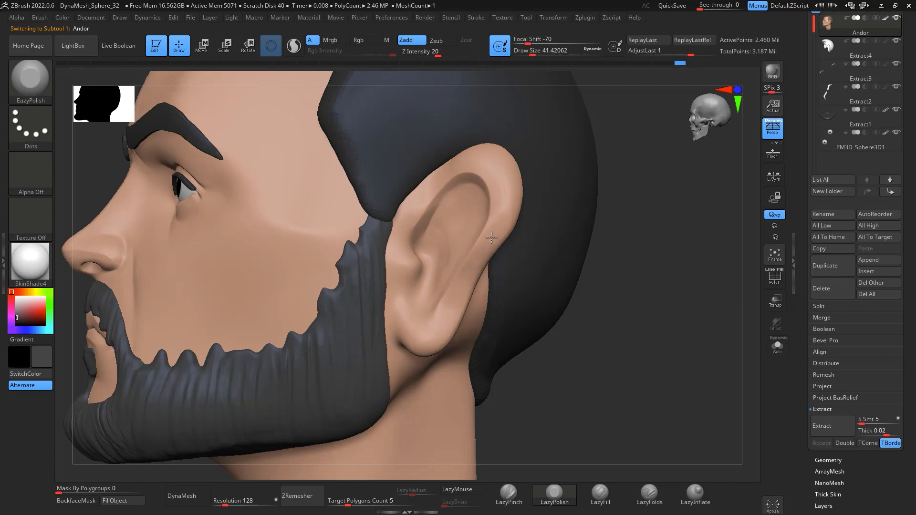
mouse_move(668, 190)
mouse_down()
mouse_move(695, 192)
mouse_move(668, 176)
mouse_up()
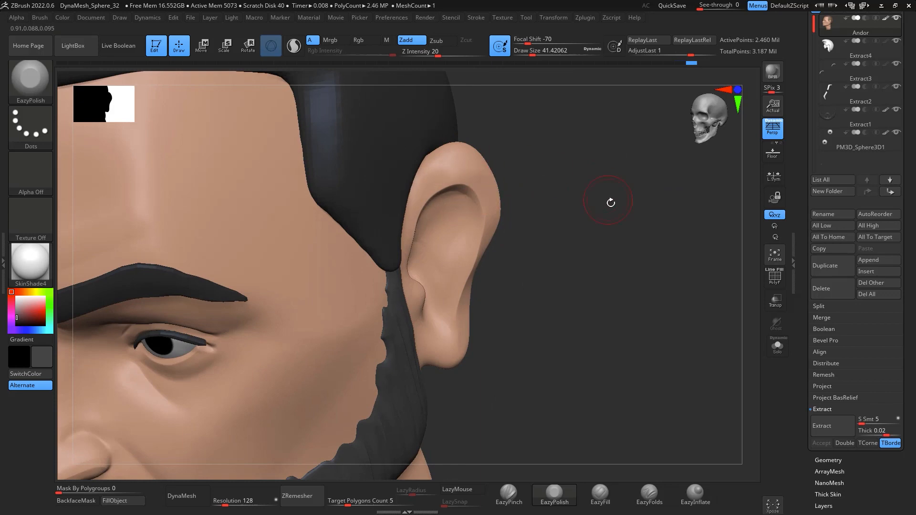
Step: Carve the groove inside the ear's outer rim with DamStandard at draw size about 35 and smooth it
drag(611, 203, 563, 221)
key(b)
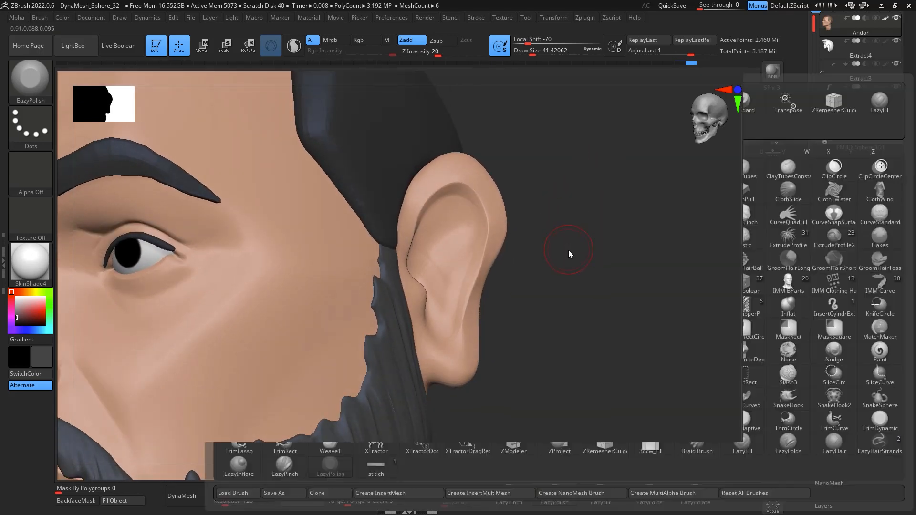
key(d)
key(s)
key(space)
drag(578, 210, 580, 211)
drag(612, 203, 602, 167)
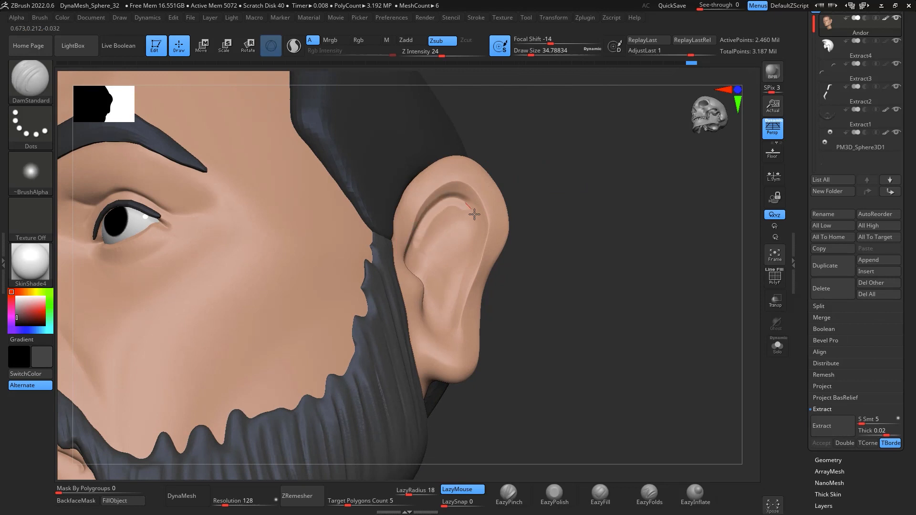
mouse_move(594, 212)
shift+mouse_down()
mouse_move(451, 233)
mouse_move(457, 199)
shift+mouse_up()
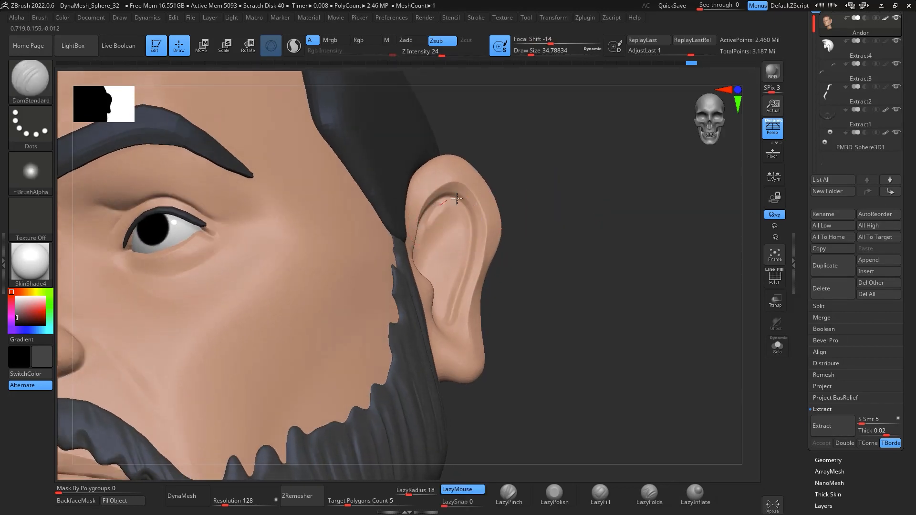
mouse_move(469, 263)
mouse_down()
mouse_move(457, 324)
mouse_move(450, 309)
mouse_up()
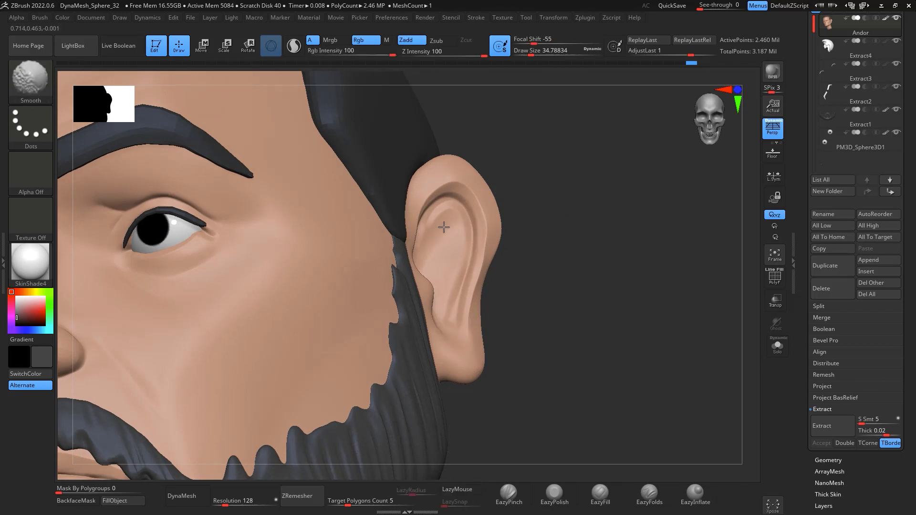
Step: Carve a deeper hollow in the inner ear around the canal with ClayBuildup at draw size about 59
mouse_move(599, 186)
mouse_down()
mouse_move(577, 188)
mouse_move(567, 212)
mouse_up()
key(b)
key(c)
key(b)
key(space)
drag(493, 271, 499, 271)
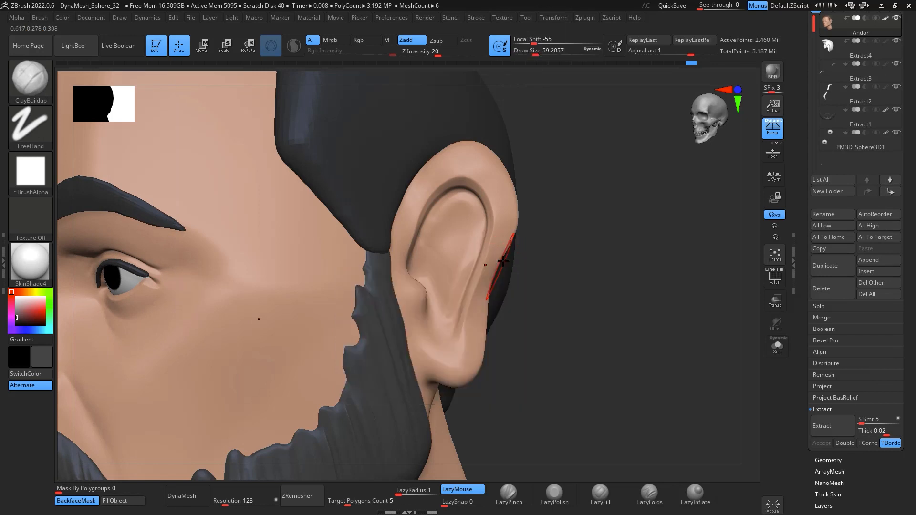
right_drag(485, 265, 446, 267)
drag(436, 249, 432, 271)
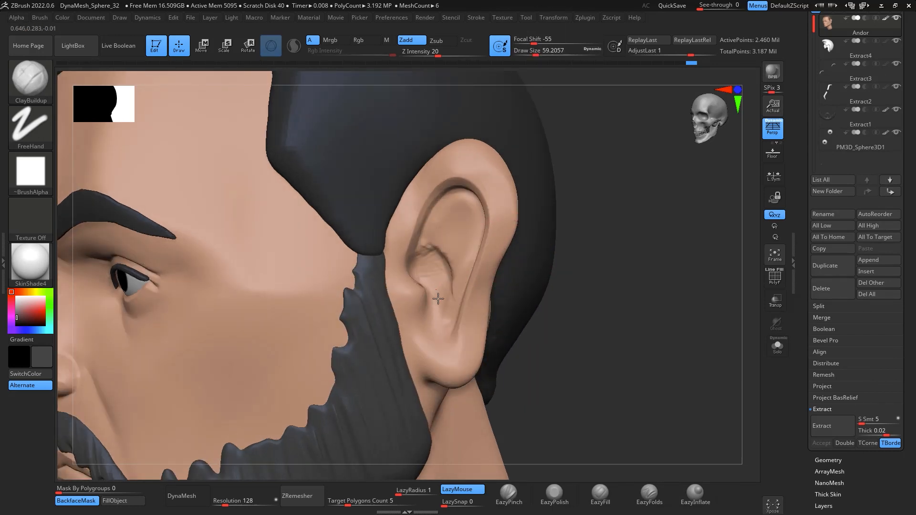
drag(437, 300, 438, 268)
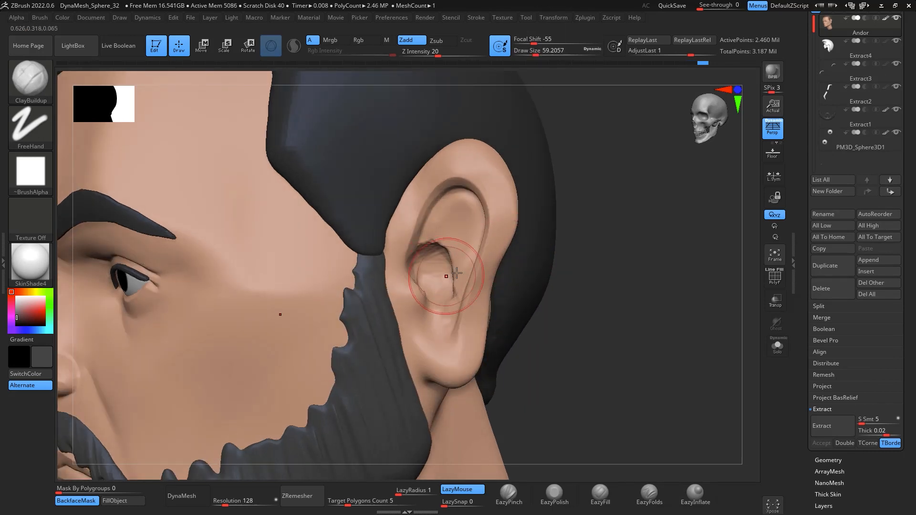
drag(594, 308, 550, 311)
Step: Smooth the carved ear hollow and its surrounding inner folds
shift+drag(424, 279, 420, 286)
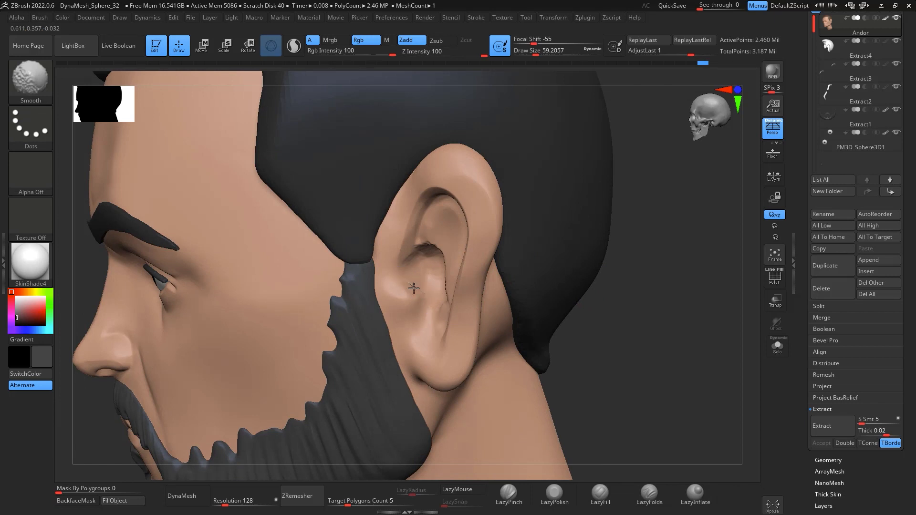
drag(602, 241, 587, 292)
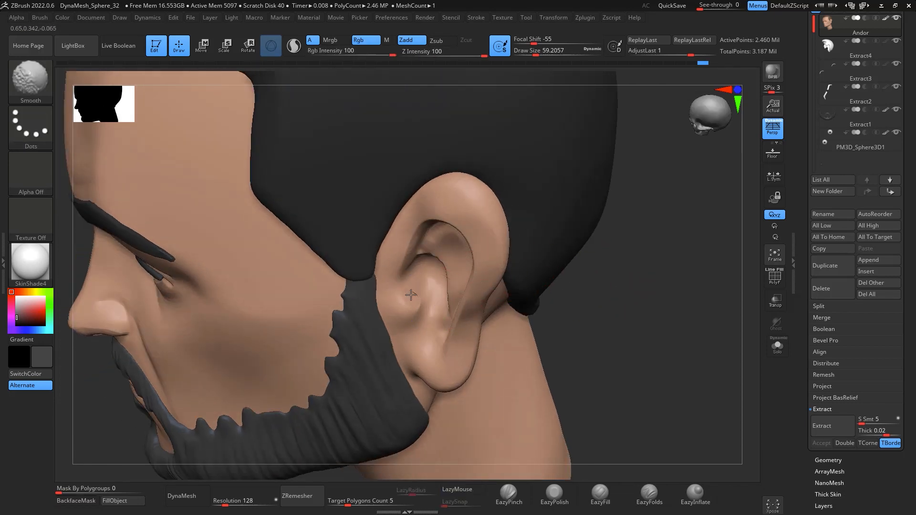
mouse_move(411, 292)
shift+mouse_down()
mouse_move(424, 297)
mouse_move(441, 268)
mouse_move(448, 294)
shift+mouse_up()
drag(632, 291, 609, 241)
shift+drag(482, 284, 463, 242)
Step: Try to sharpen the ear's inner folds with EazyPinch at draw size about 51, and undo the strokes
click(514, 496)
drag(478, 285, 470, 310)
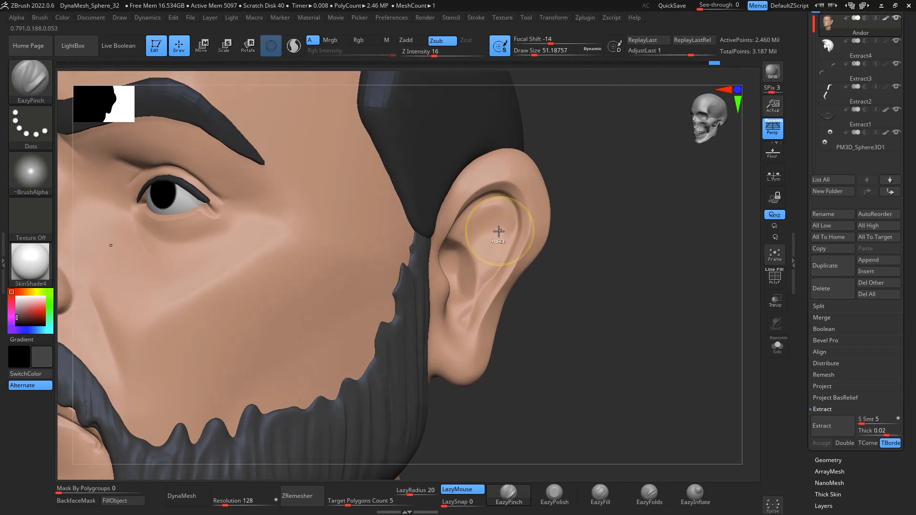
key(ctrl+z)
key(space)
mouse_move(488, 249)
mouse_down()
mouse_move(468, 315)
mouse_move(499, 219)
mouse_up()
key(ctrl+z)
Step: Polish the inner surface of the ear with EazyPolish at draw size about 41
click(556, 497)
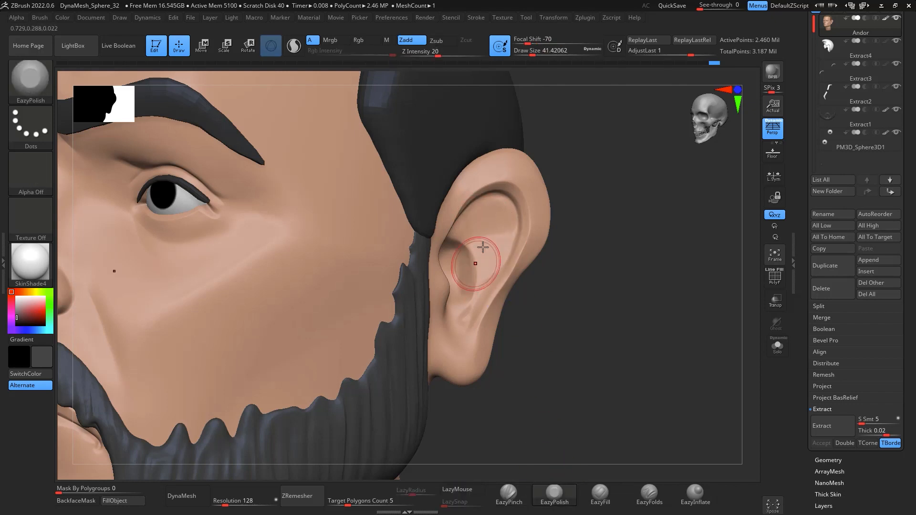
shift+drag(613, 317, 662, 257)
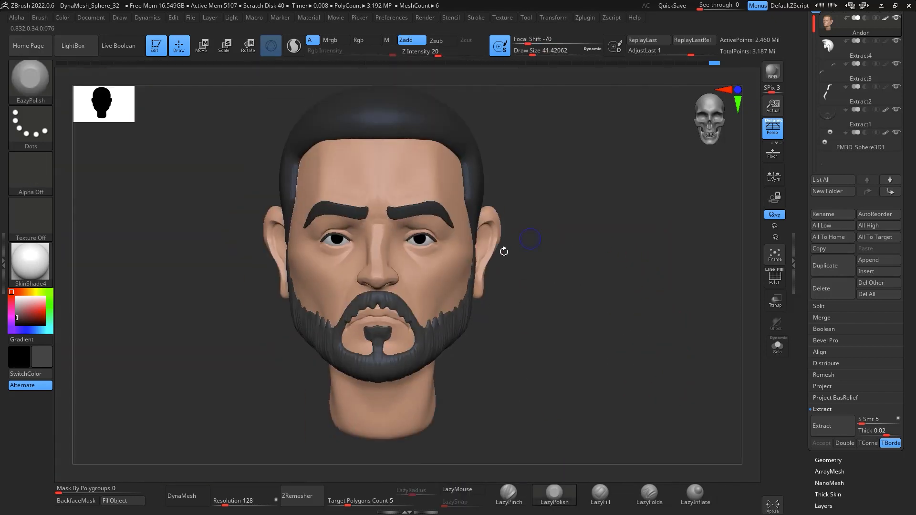
key(shift)
Step: Reshape the area under both eyes with the Move brush at draw size about 104
mouse_move(590, 289)
alt+mouse_down()
mouse_move(652, 333)
mouse_move(639, 289)
alt+mouse_up()
alt+drag(641, 243, 655, 288)
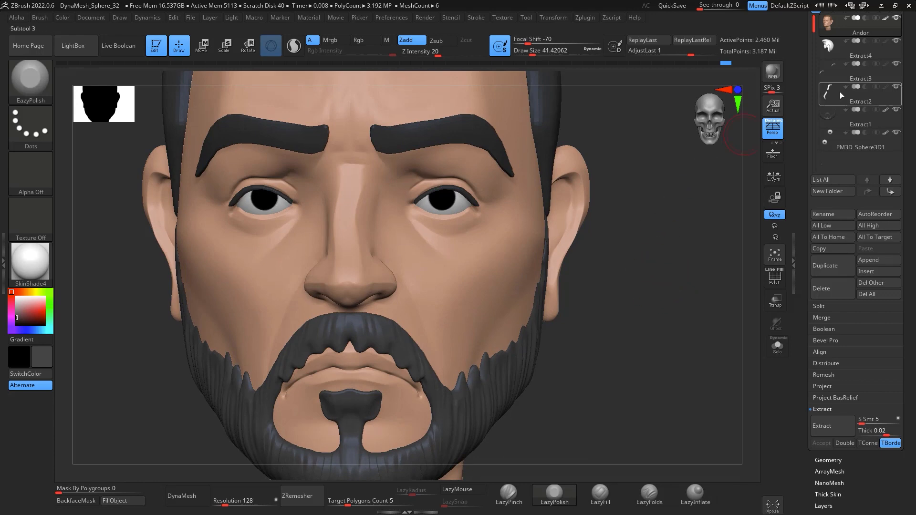
key(b)
key(m)
key(v)
key(space)
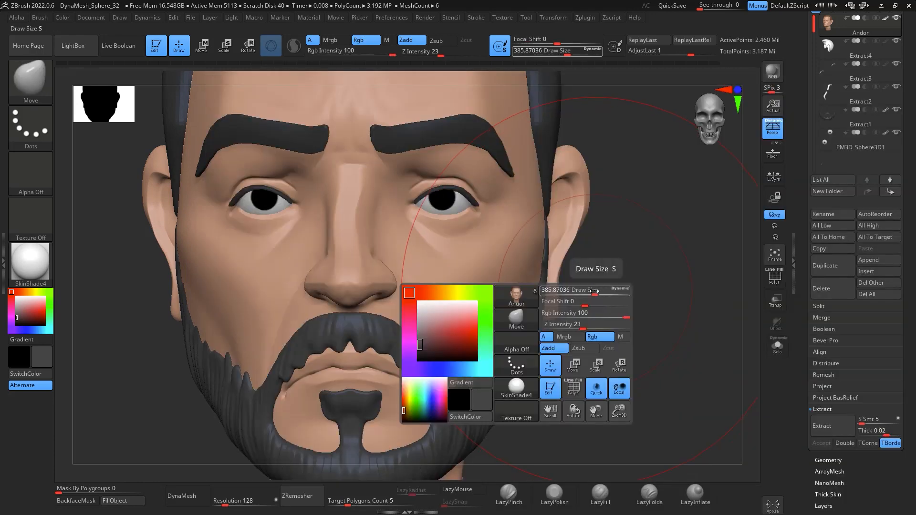
drag(554, 290, 574, 291)
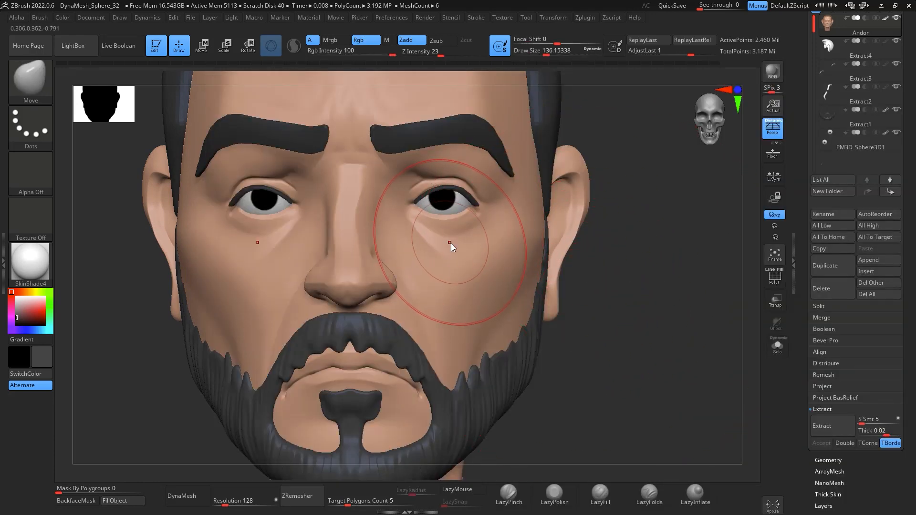
key(space)
mouse_move(450, 242)
mouse_down()
mouse_move(447, 219)
mouse_move(454, 230)
mouse_up()
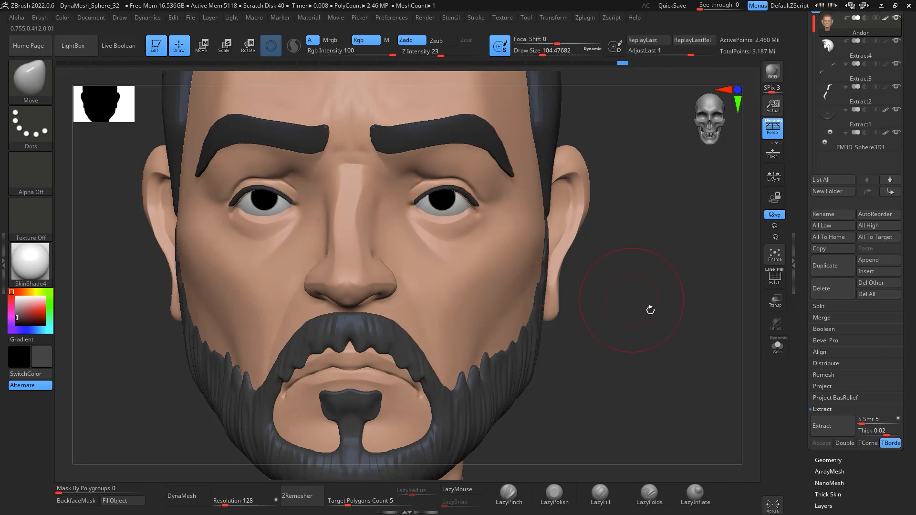
Step: Adjust the mouth corners and the inner cheeks beside the nose with the Move brush at draw size about 104
alt+drag(681, 326, 766, 256)
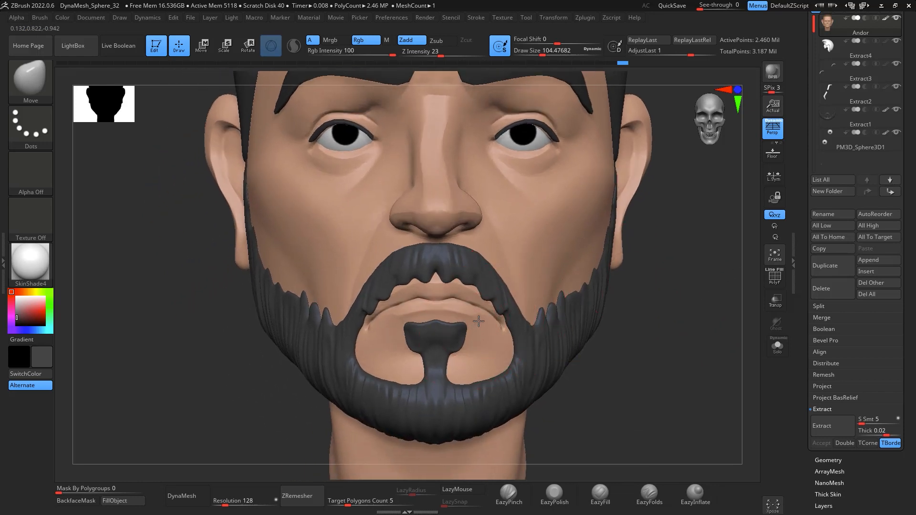
drag(478, 321, 510, 324)
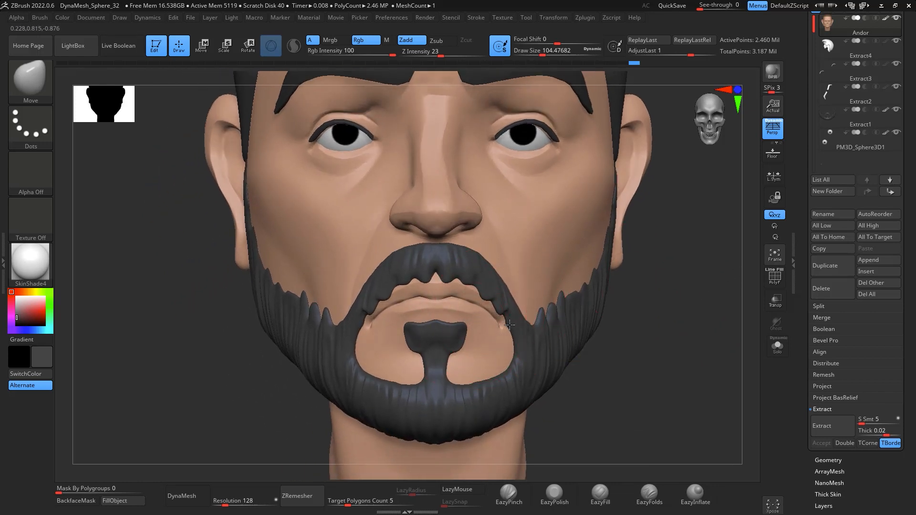
drag(498, 200, 480, 200)
Step: Adjust the skin around the inner brow and the inner ends of the Extract2 eyebrows with Move at draw size about 132
alt+drag(688, 264, 680, 406)
key(space)
mouse_move(445, 218)
mouse_down()
mouse_move(443, 233)
mouse_move(419, 229)
mouse_move(436, 226)
mouse_up()
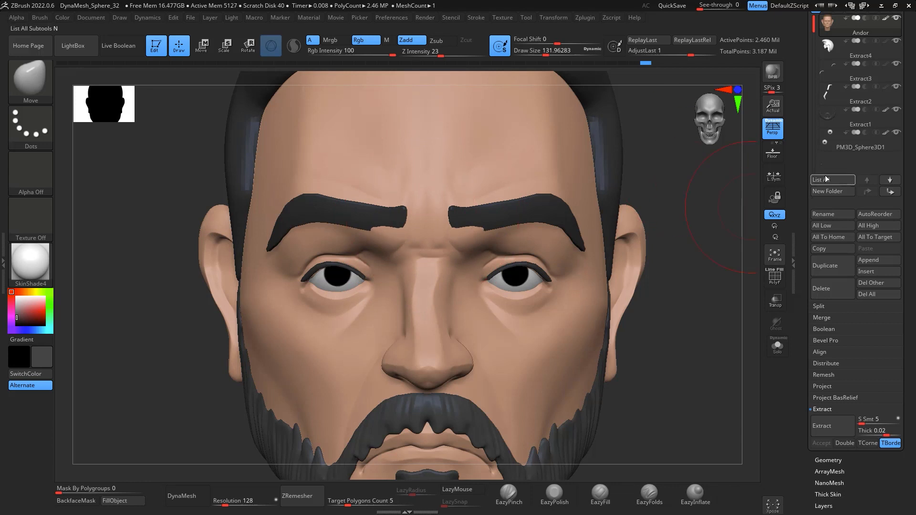
click(838, 101)
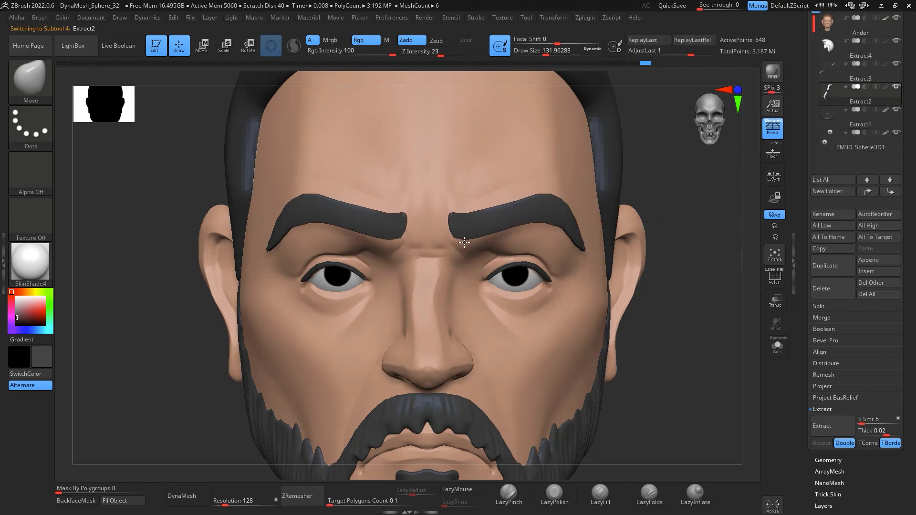
drag(464, 242, 469, 239)
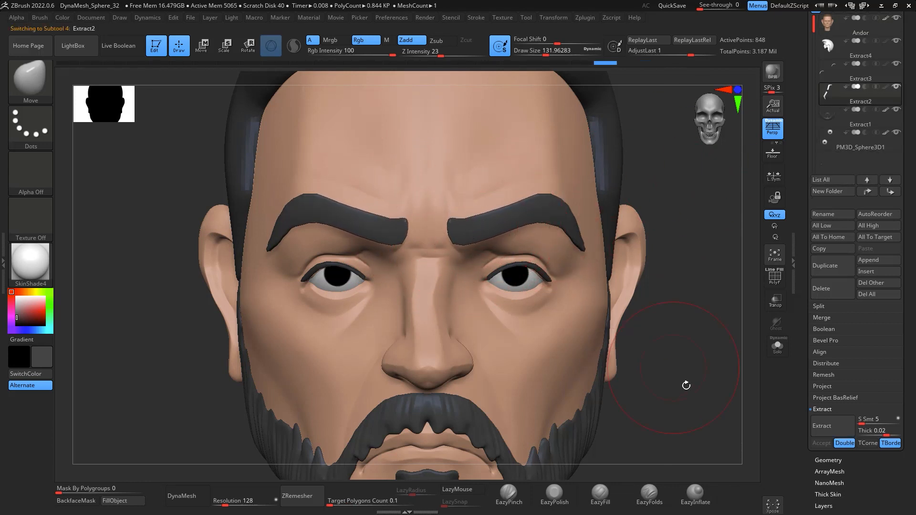
Step: Fill out the cheeks of the Andor head with EazyFill at draw size about 74 and smooth them
mouse_move(686, 385)
alt+mouse_down()
mouse_move(658, 273)
mouse_move(652, 334)
mouse_move(633, 345)
mouse_move(669, 313)
mouse_move(667, 334)
mouse_move(687, 332)
mouse_move(672, 333)
mouse_move(675, 309)
mouse_move(642, 302)
mouse_move(637, 346)
alt+mouse_up()
click(603, 496)
key(space)
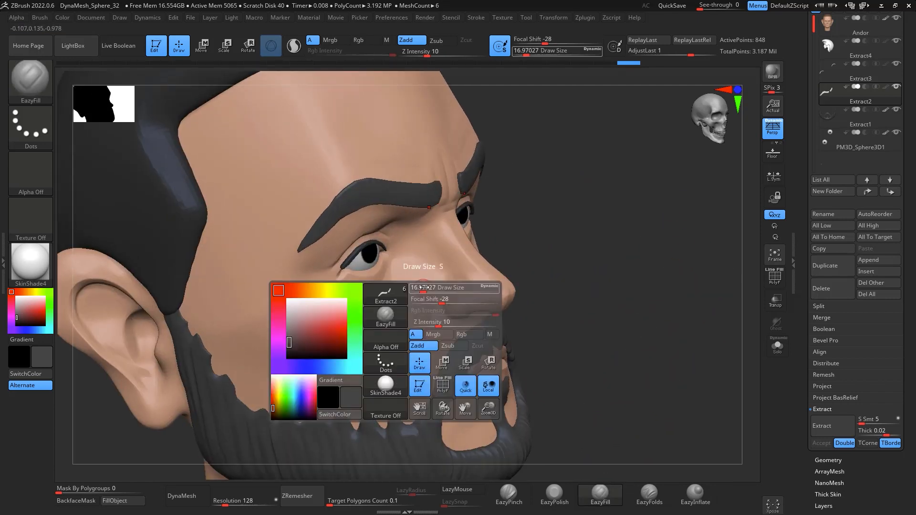
mouse_move(424, 290)
mouse_down()
mouse_move(440, 291)
mouse_move(411, 291)
mouse_up()
alt+click(436, 292)
key(space)
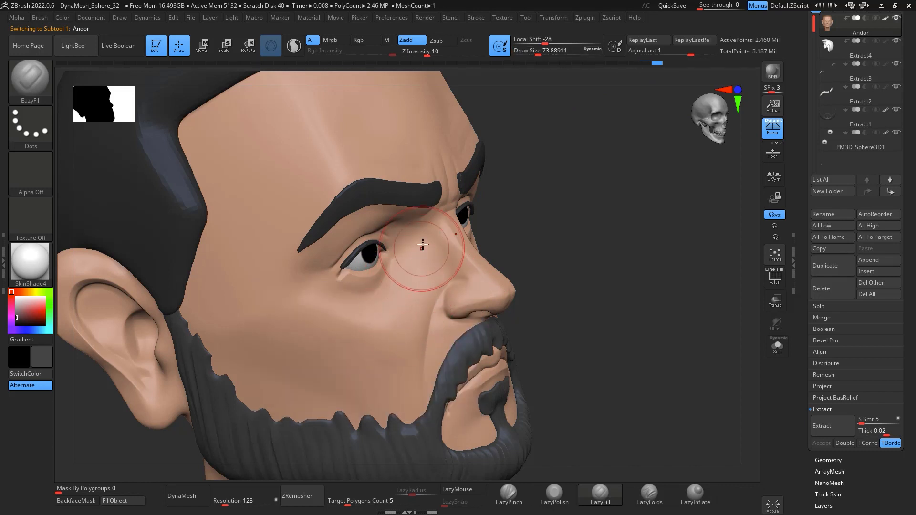
mouse_move(632, 225)
shift+mouse_down()
mouse_move(740, 347)
mouse_move(644, 258)
shift+mouse_up()
mouse_move(463, 236)
mouse_down()
mouse_move(508, 195)
mouse_move(485, 216)
mouse_up()
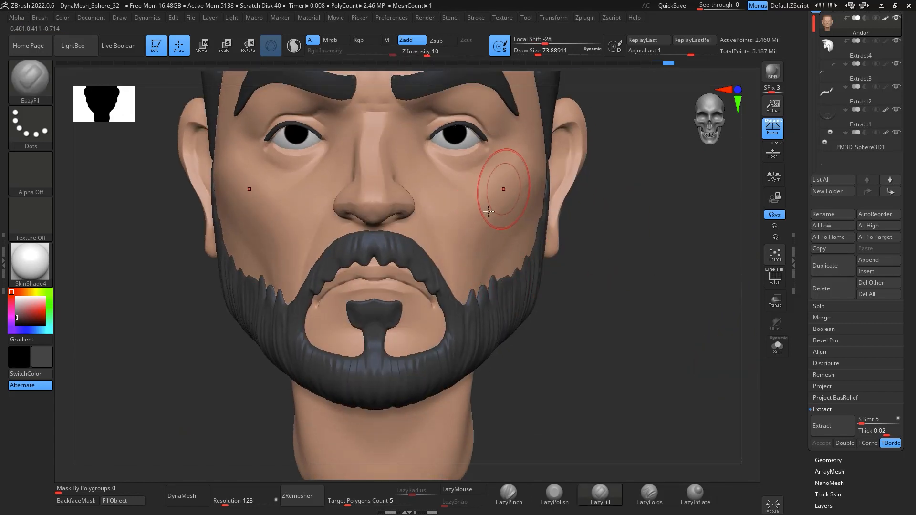
key(shift)
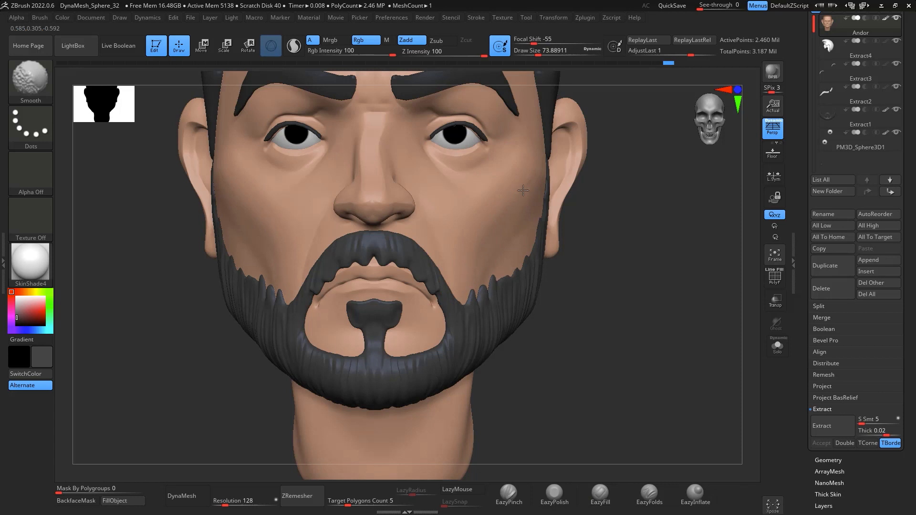
shift+drag(480, 238, 494, 287)
Step: Sharpen the folds running from the nose to the beard with EazyPinch at draw size about 49, and smooth beside the nostril
mouse_move(672, 337)
alt+mouse_down()
mouse_move(677, 262)
mouse_move(679, 343)
mouse_move(718, 300)
alt+mouse_up()
click(508, 494)
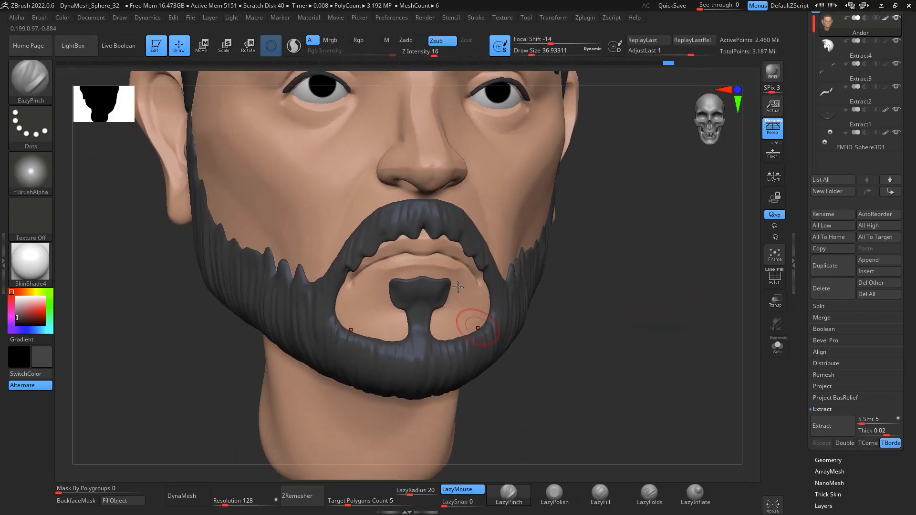
key(space)
drag(377, 205, 381, 205)
mouse_move(376, 155)
mouse_down()
mouse_move(323, 287)
mouse_move(343, 294)
mouse_move(322, 285)
mouse_up()
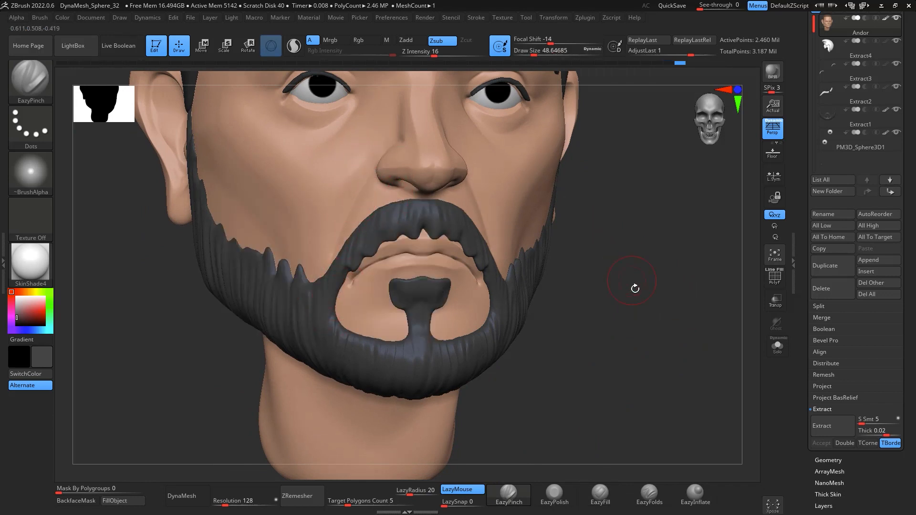
drag(635, 289, 508, 231)
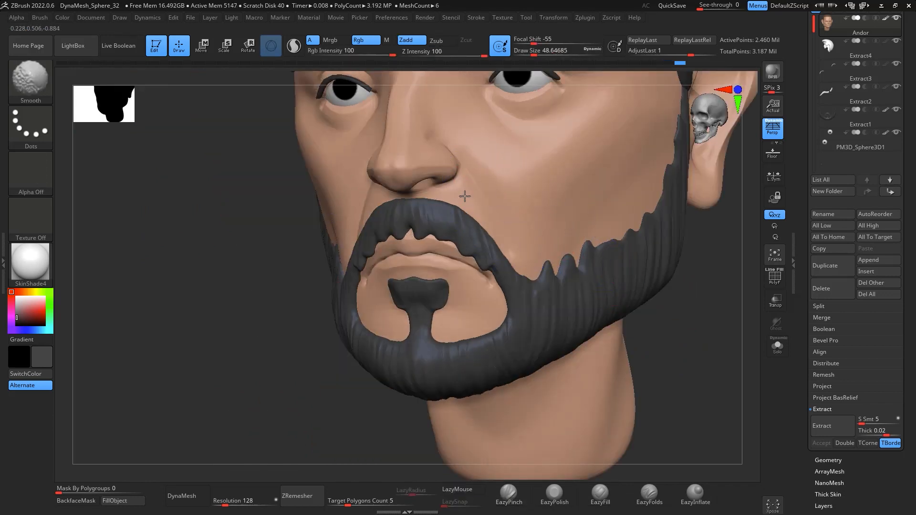
shift+drag(464, 196, 466, 206)
mouse_move(690, 259)
shift+mouse_down()
mouse_move(703, 265)
mouse_move(688, 357)
mouse_move(645, 354)
shift+mouse_up()
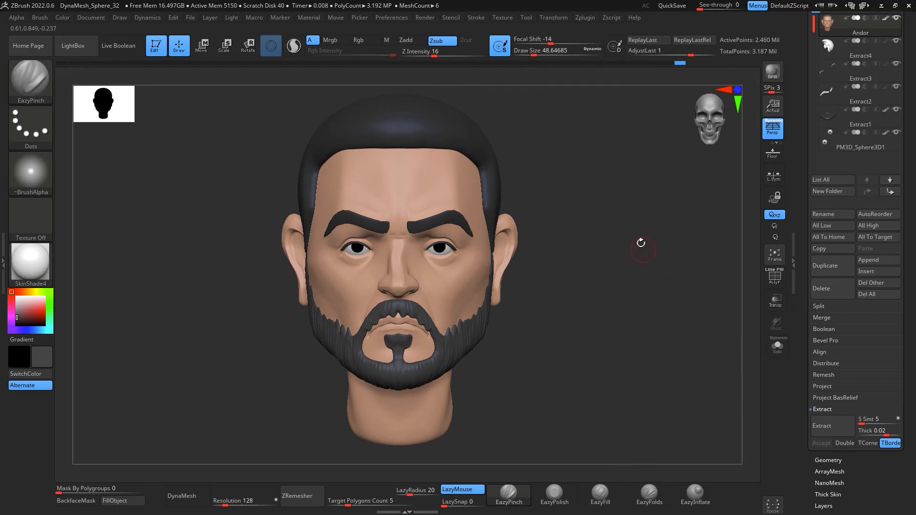
alt+drag(649, 287, 680, 351)
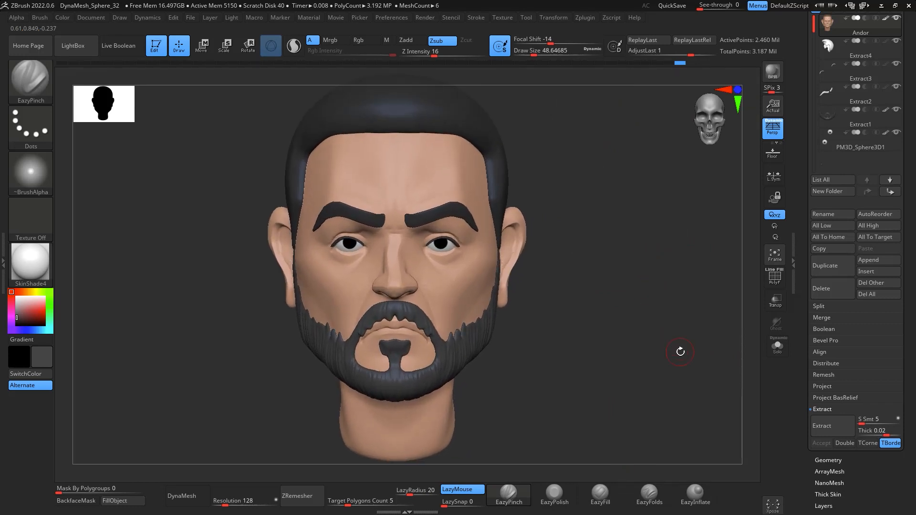
drag(631, 229, 644, 288)
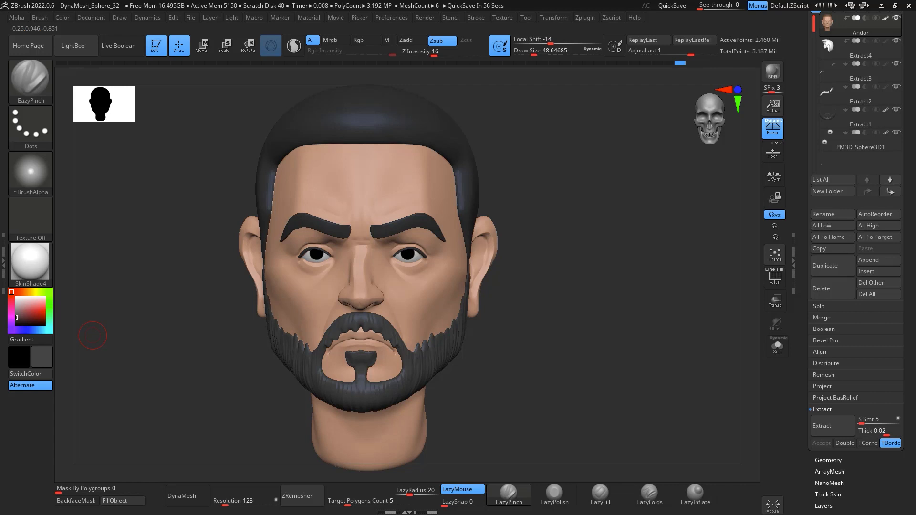
Step: Carve a deep parting line from the front hairline toward the crown of the Extract4 hair cap with DamStandard at draw size about 187
mouse_move(629, 247)
alt+mouse_down()
mouse_move(629, 328)
mouse_move(691, 367)
alt+mouse_up()
click(649, 491)
key(b)
key(d)
key(s)
key(space)
drag(409, 222, 424, 224)
alt+drag(634, 276, 643, 333)
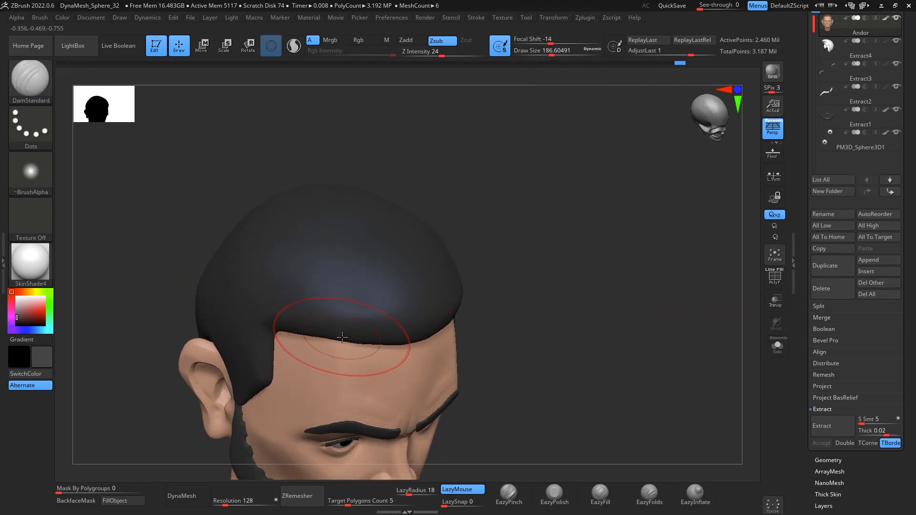
drag(263, 214, 344, 335)
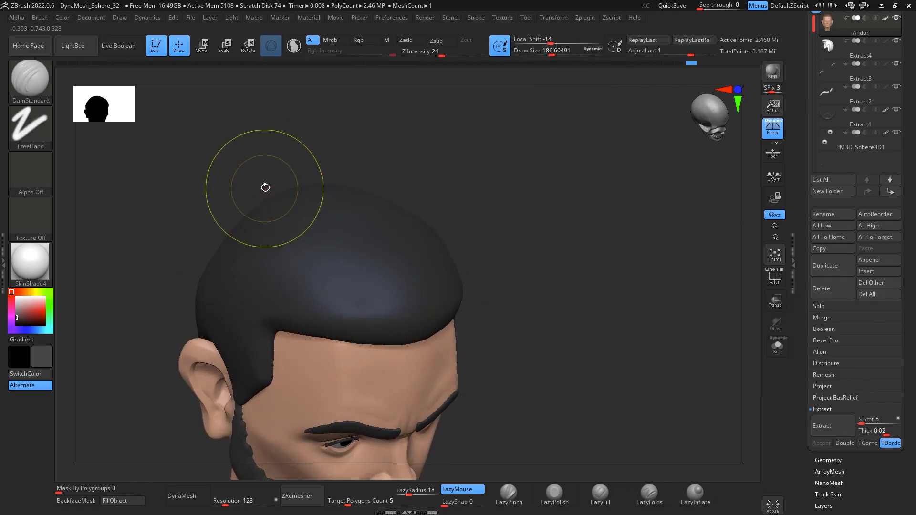
alt+click(264, 191)
drag(337, 332, 278, 197)
mouse_move(591, 314)
mouse_down()
mouse_move(567, 276)
mouse_move(591, 295)
mouse_move(656, 257)
mouse_move(693, 309)
mouse_up()
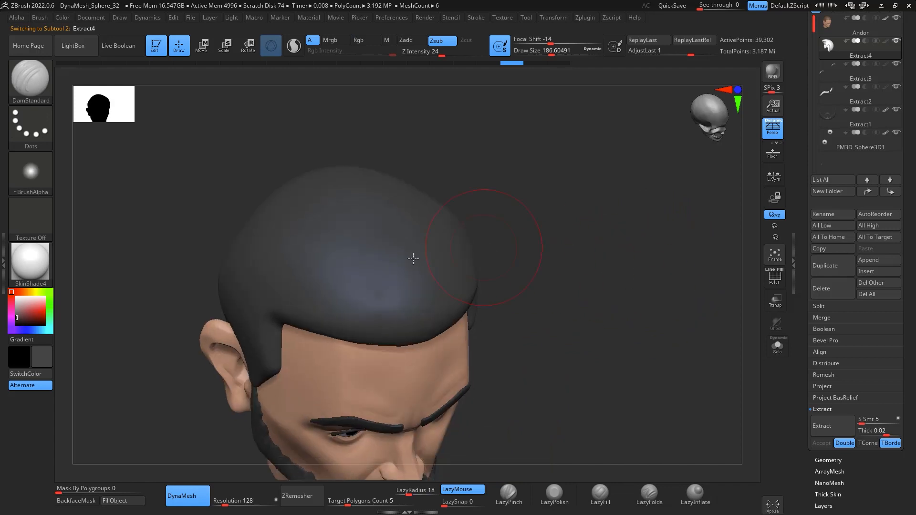
drag(347, 332, 288, 195)
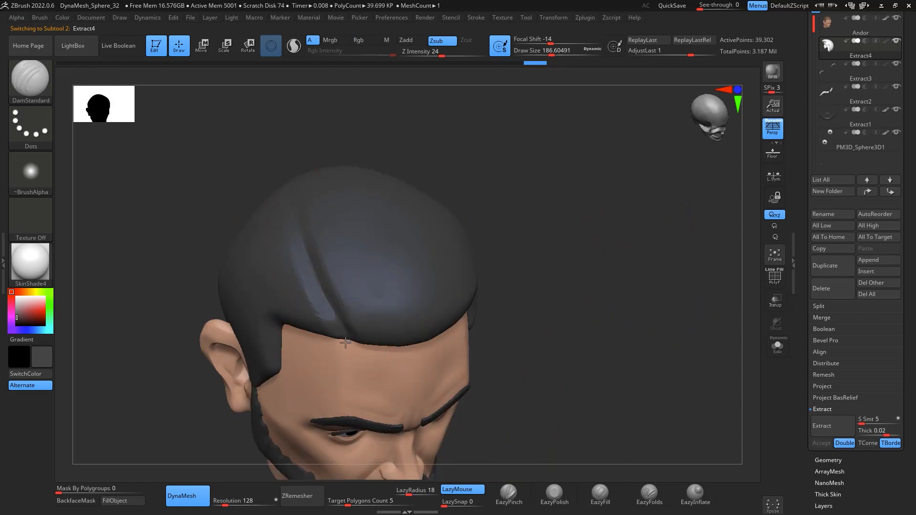
drag(345, 343, 287, 199)
drag(648, 318, 686, 260)
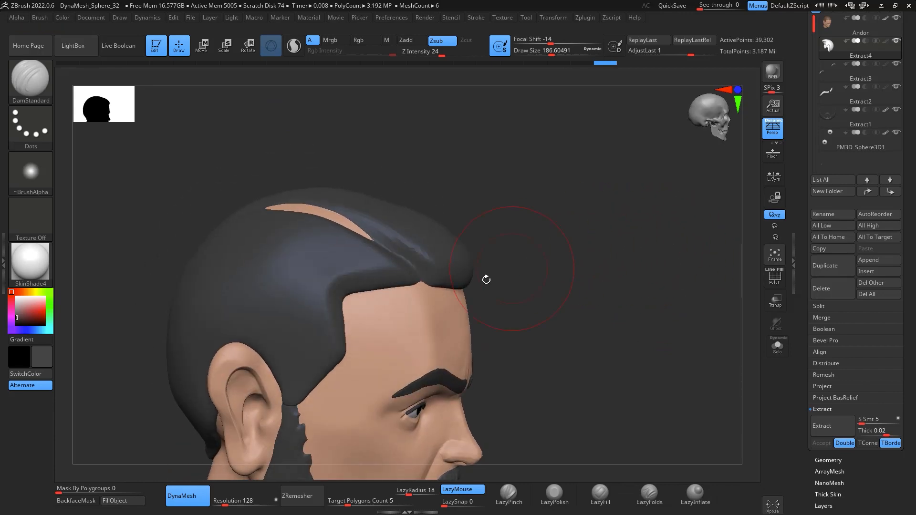
Step: Reshape the hair cap along the parting with the Move brush to cover the exposed scalp
key(b)
key(m)
key(v)
key(space)
drag(306, 224, 342, 214)
mouse_move(547, 218)
mouse_down()
mouse_move(645, 276)
mouse_move(660, 253)
mouse_move(658, 199)
mouse_up()
Step: Build up strand-like strokes over the side and temple of the hair cap with ClayBuildup at draw size about 97
key(b)
key(b)
key(space)
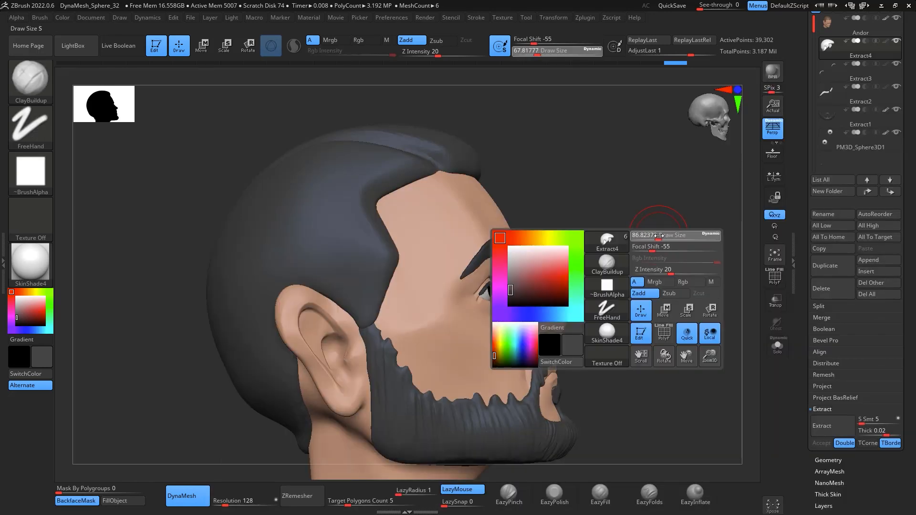
drag(659, 236, 660, 235)
mouse_move(661, 229)
mouse_down()
mouse_move(677, 219)
mouse_move(677, 227)
mouse_up()
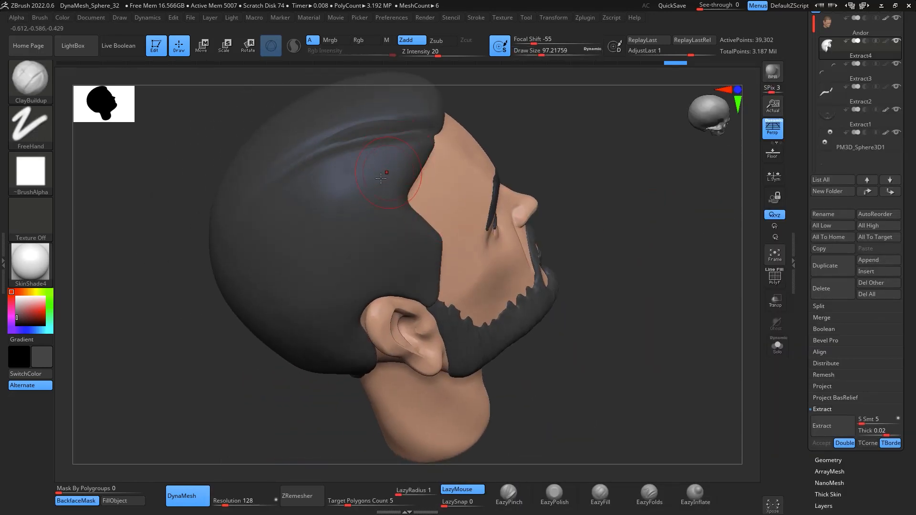
drag(302, 300, 297, 334)
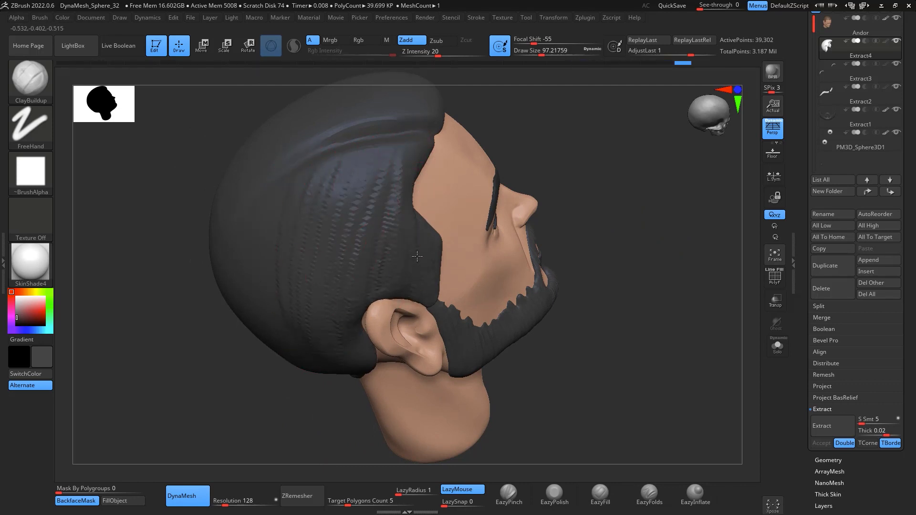
drag(417, 256, 422, 218)
drag(710, 167, 644, 171)
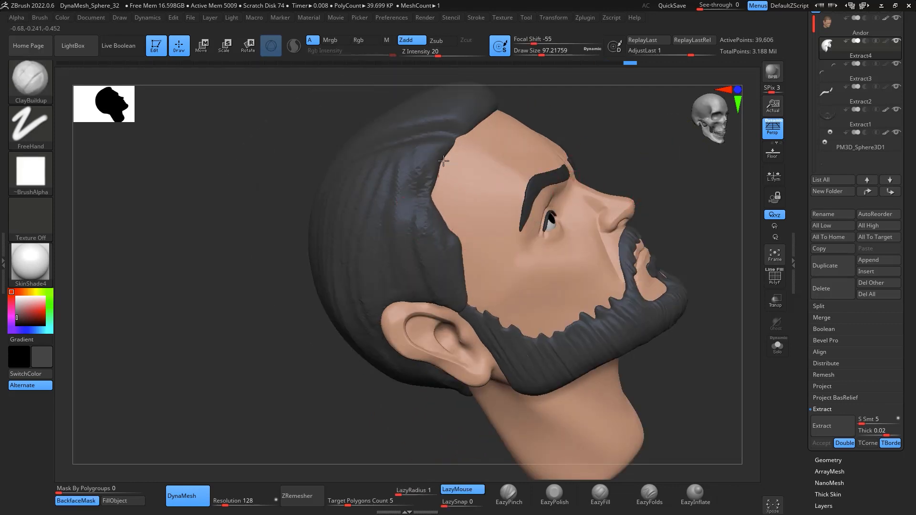
drag(447, 220, 447, 223)
Step: Update the hair cap's DynaMesh at resolution 128 and smooth the temple hairline
ctrl+drag(654, 180, 632, 200)
shift+drag(437, 225, 437, 222)
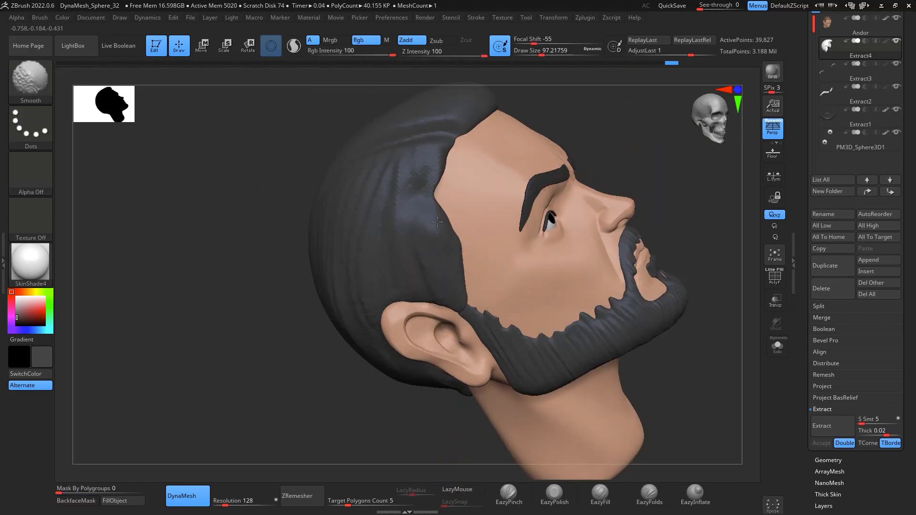
shift+drag(442, 166, 439, 181)
Step: Straighten the temple hairline by pulling the hair cap's edge forward with the Move brush at draw size about 251
key(b)
key(m)
key(v)
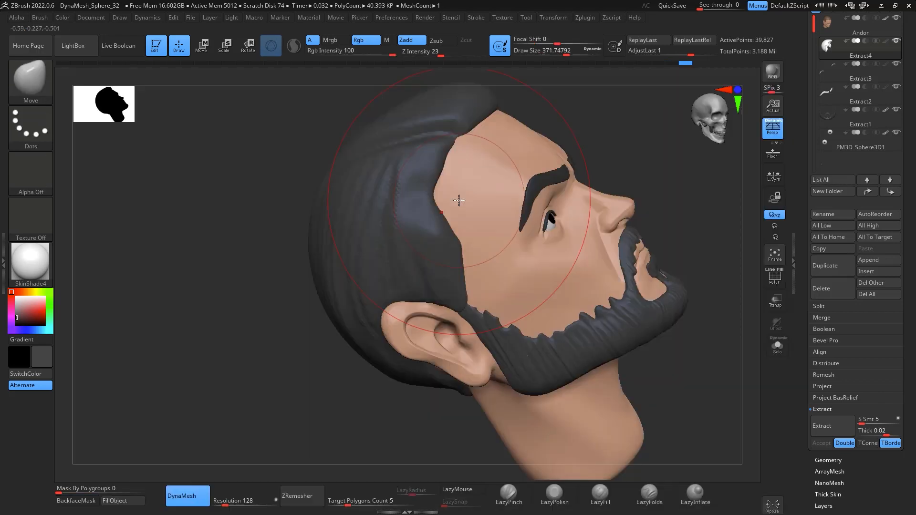
key(space)
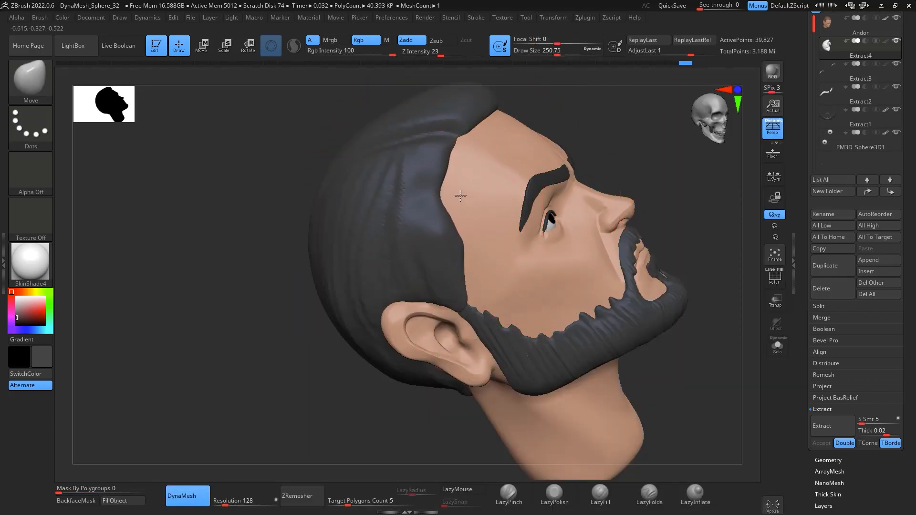
drag(460, 195, 462, 197)
mouse_move(444, 198)
mouse_down()
mouse_move(459, 204)
mouse_move(444, 248)
mouse_up()
drag(679, 176, 694, 181)
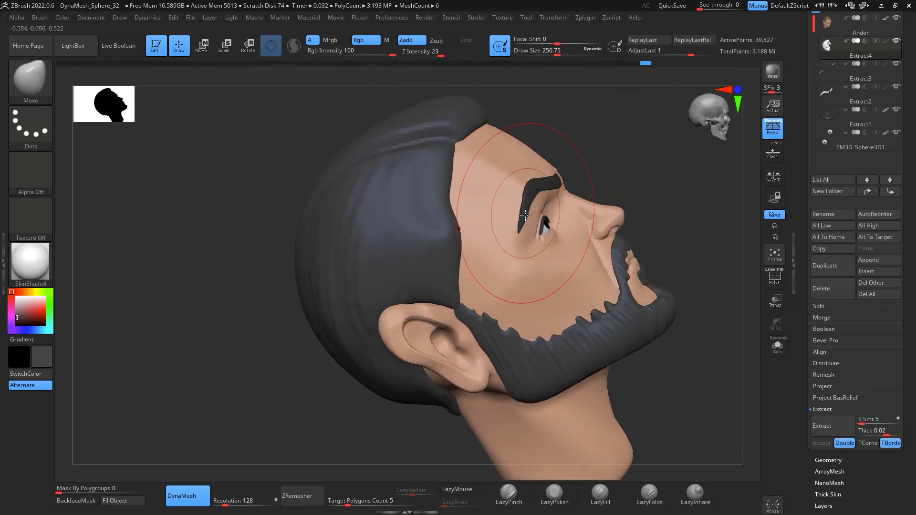
Step: Build up strand strokes over the right temple and side of the hair cap with ClayBuildup at draw size about 74
key(b)
key(c)
key(b)
key(space)
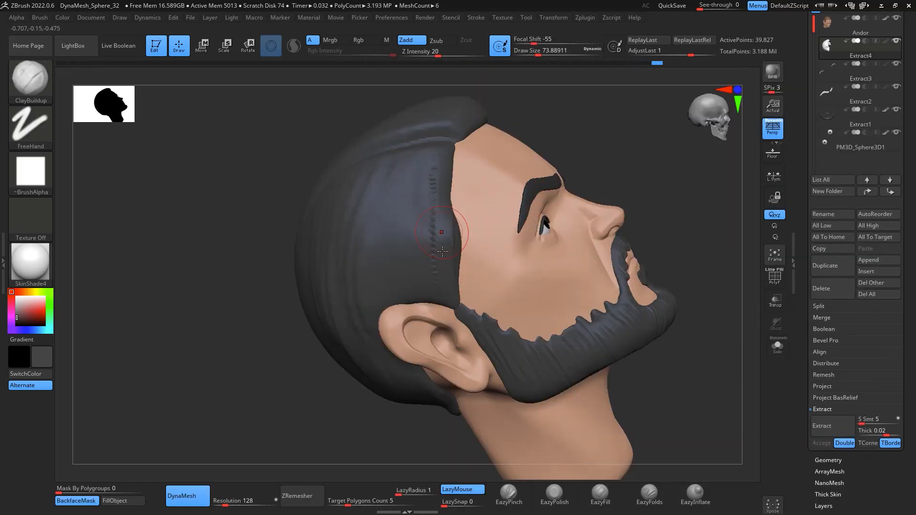
mouse_move(407, 164)
mouse_down()
mouse_move(406, 237)
mouse_move(397, 211)
mouse_move(369, 231)
mouse_up()
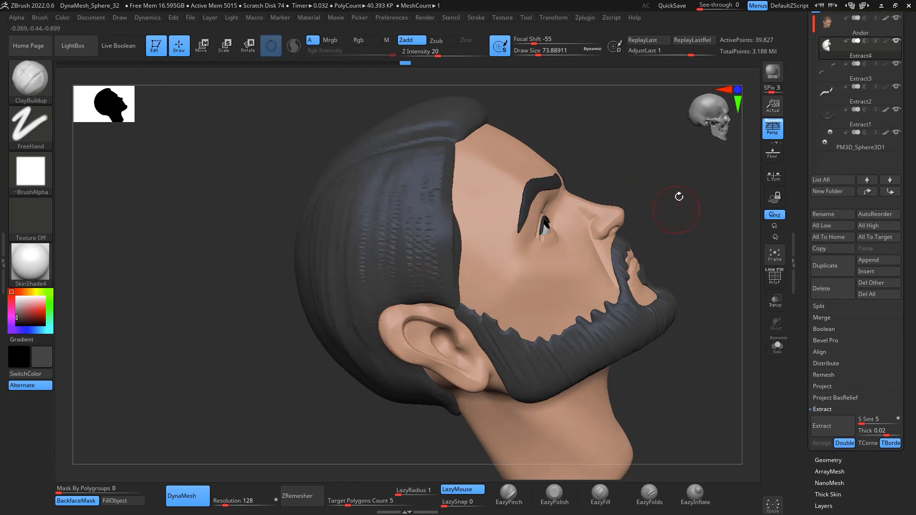
Step: Build up broader strands above and behind the right ear with ClayBuildup at draw size about 140, and smooth them
drag(678, 197, 620, 167)
key(space)
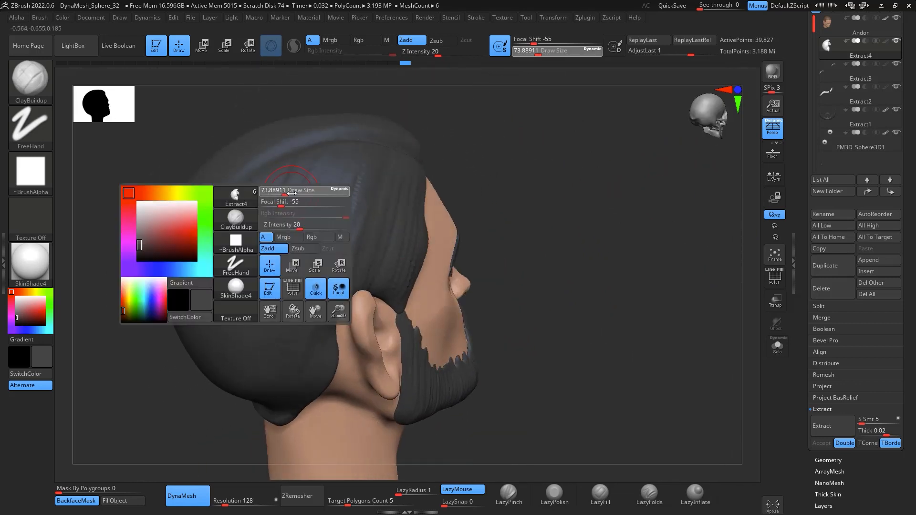
drag(291, 193, 294, 193)
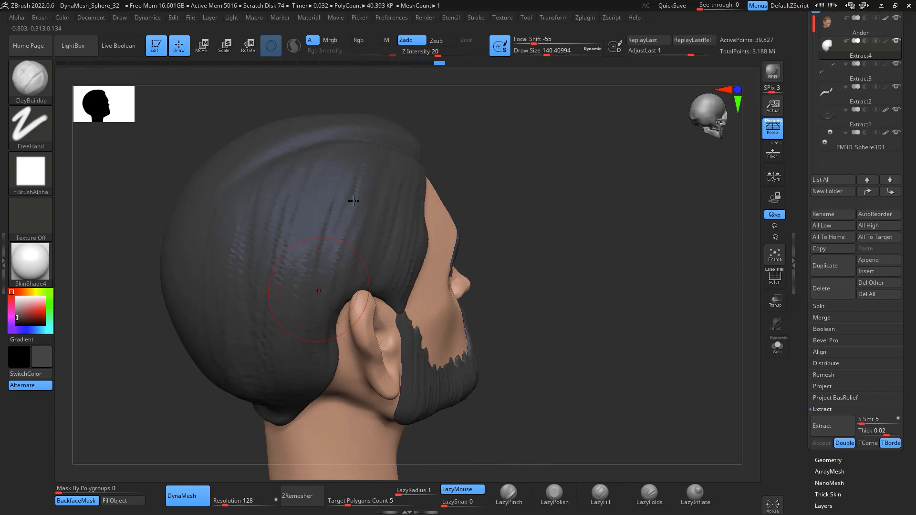
drag(371, 180, 339, 277)
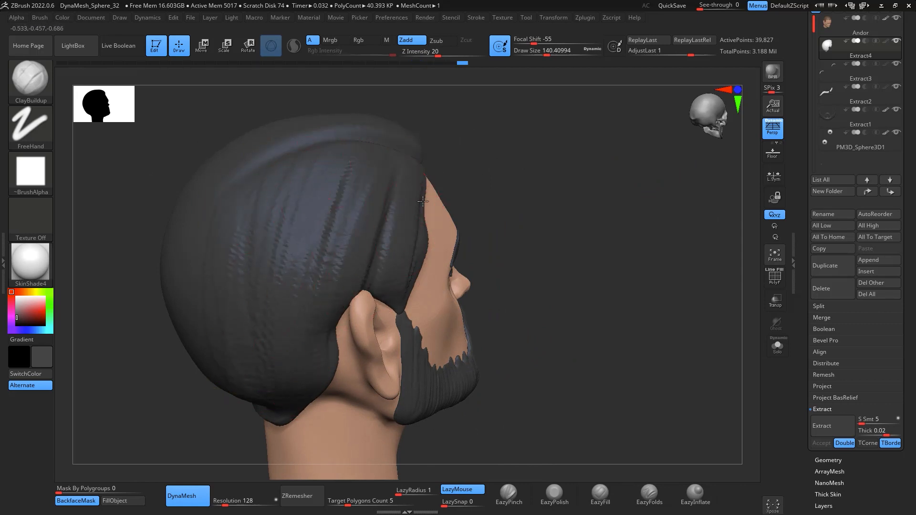
mouse_move(605, 184)
mouse_down()
mouse_move(412, 218)
mouse_move(398, 165)
mouse_up()
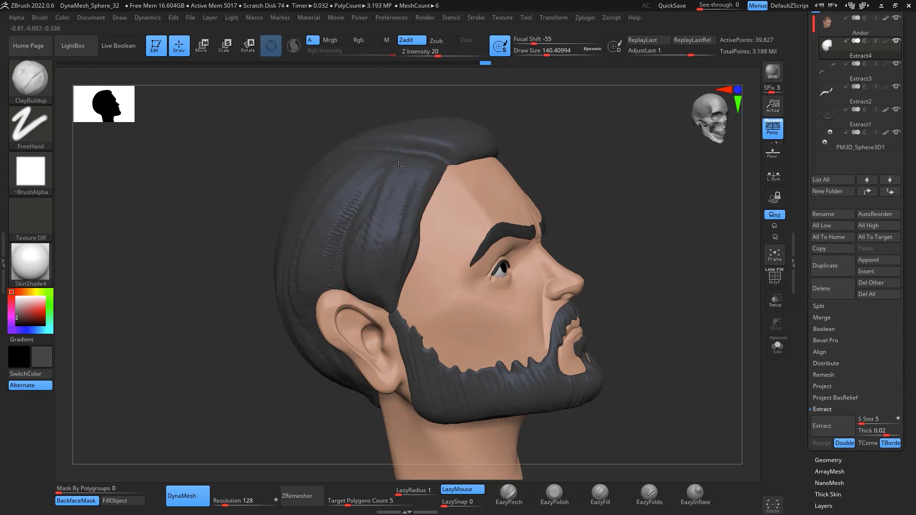
mouse_move(331, 274)
shift+mouse_down()
mouse_move(377, 205)
mouse_move(422, 215)
shift+mouse_up()
Step: Add ClayBuildup strand strokes across the top of the hair cap, running away from the parting
mouse_move(701, 210)
shift+mouse_down()
mouse_move(664, 234)
mouse_move(658, 219)
mouse_move(670, 197)
mouse_move(659, 239)
mouse_move(648, 202)
mouse_move(630, 198)
mouse_move(459, 231)
mouse_move(468, 261)
shift+mouse_up()
key(f)
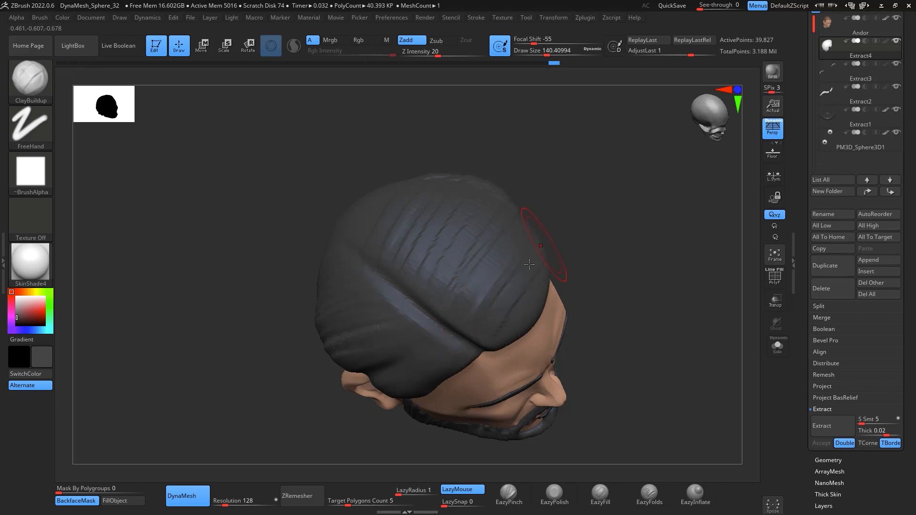
mouse_move(536, 295)
right_down()
mouse_move(695, 221)
mouse_move(644, 242)
mouse_move(667, 232)
mouse_move(750, 289)
mouse_move(494, 231)
right_up()
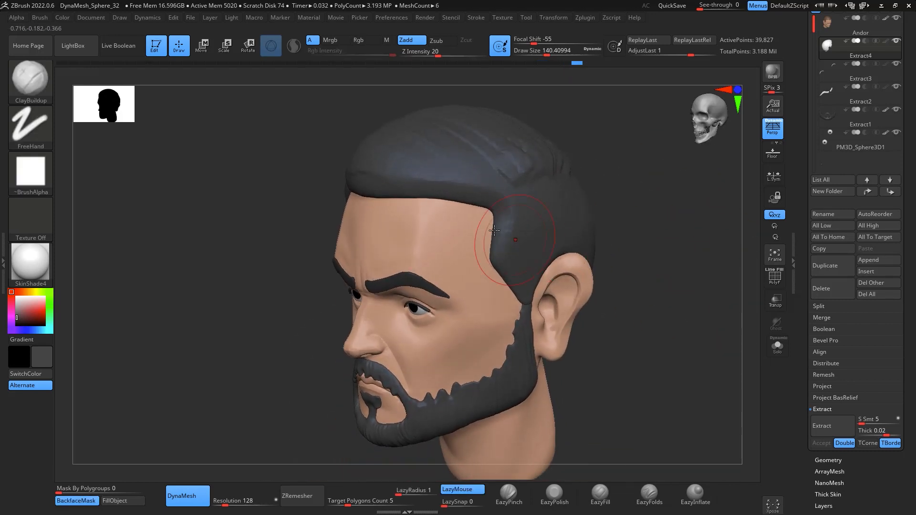
Step: Reshape the left temple hairline with the Move brush at draw size about 223 and smooth the hair around it
key(b)
key(m)
key(v)
key(space)
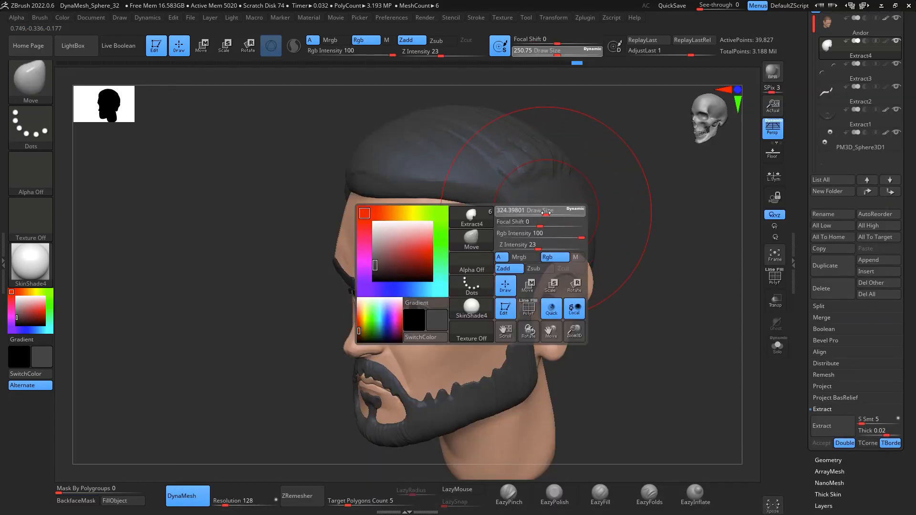
key(space)
drag(506, 215, 486, 216)
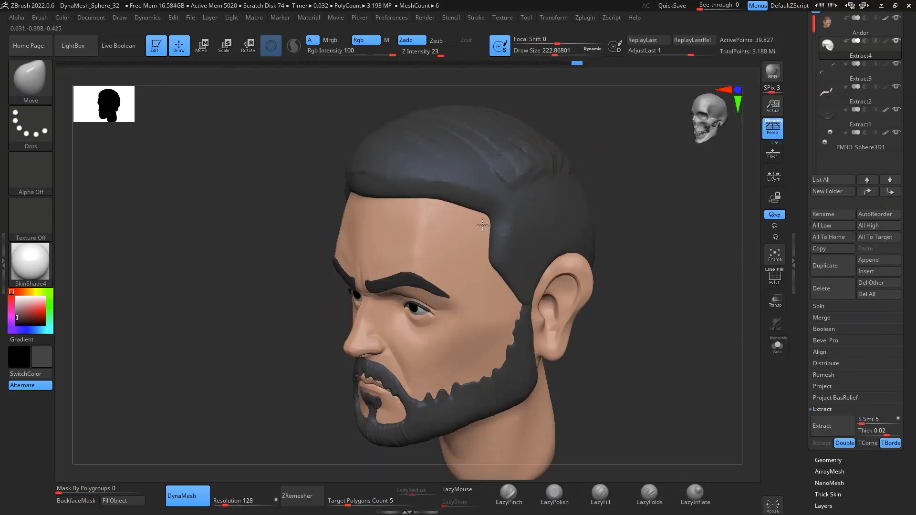
mouse_move(477, 243)
right_down()
mouse_move(646, 220)
mouse_move(526, 184)
right_up()
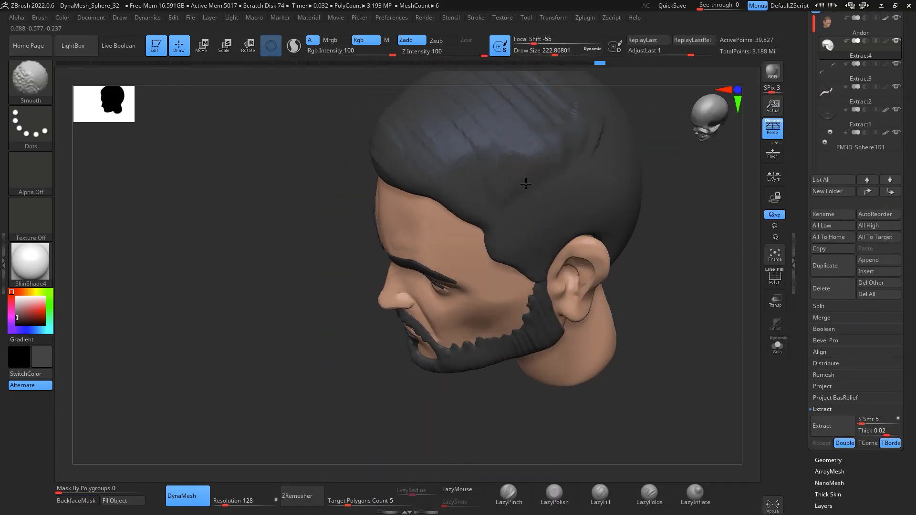
shift+drag(515, 210, 480, 239)
Step: Build up strand strokes over the left side of the hair cap with ClayBuildup at draw size 112
mouse_move(634, 227)
right_down()
mouse_move(724, 192)
mouse_move(691, 186)
mouse_move(726, 234)
mouse_move(706, 239)
right_up()
mouse_move(701, 414)
right_down()
mouse_move(622, 423)
mouse_move(602, 382)
right_up()
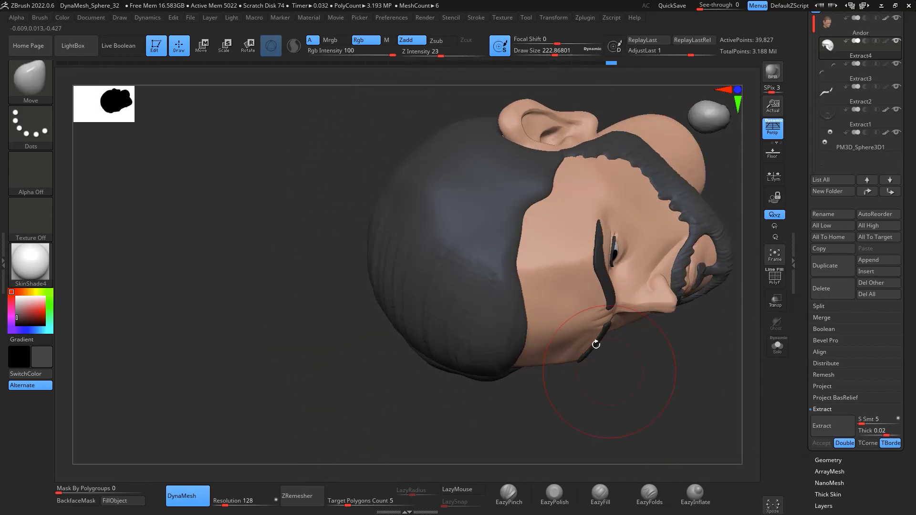
key(b)
key(c)
key(b)
key(space)
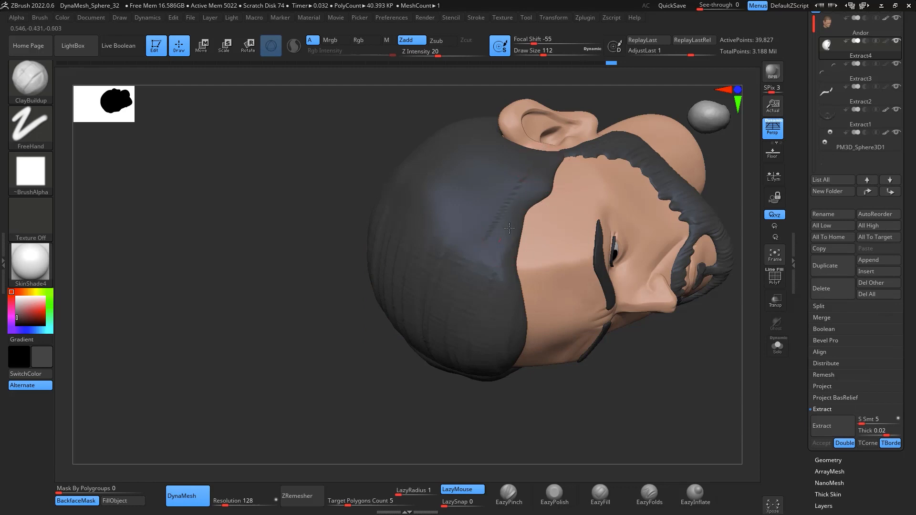
drag(509, 228, 533, 177)
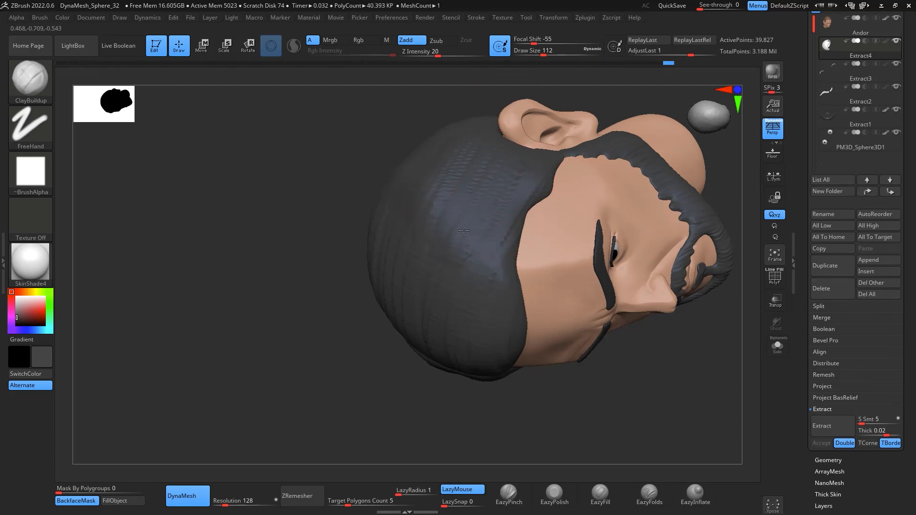
mouse_move(464, 231)
mouse_down()
mouse_move(518, 182)
mouse_move(528, 250)
mouse_up()
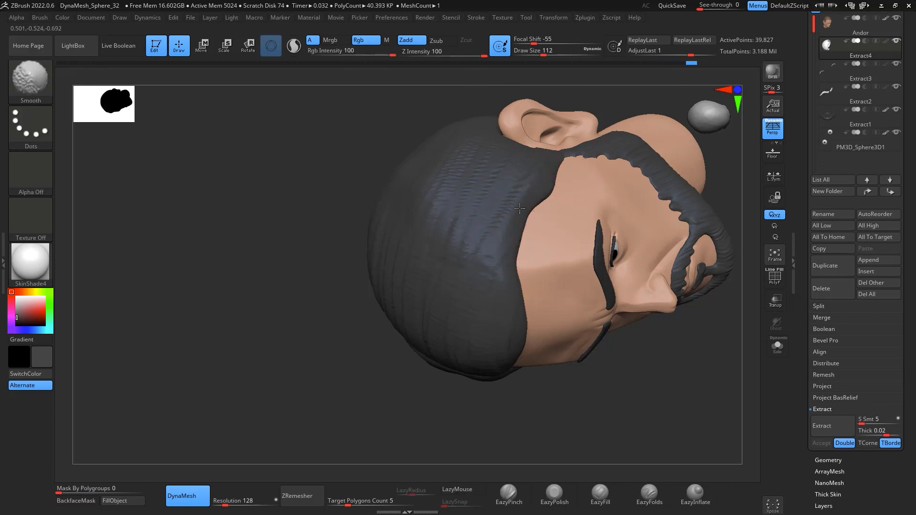
Step: Smooth and extend the strands above the left ear, and update the hair cap's DynaMesh at resolution 128
shift+drag(521, 210, 532, 289)
mouse_move(567, 391)
mouse_down()
mouse_move(691, 258)
mouse_move(701, 231)
mouse_move(696, 259)
mouse_move(705, 186)
mouse_move(669, 211)
mouse_up()
mouse_move(539, 173)
mouse_down()
mouse_move(545, 183)
mouse_move(533, 155)
mouse_move(546, 185)
mouse_up()
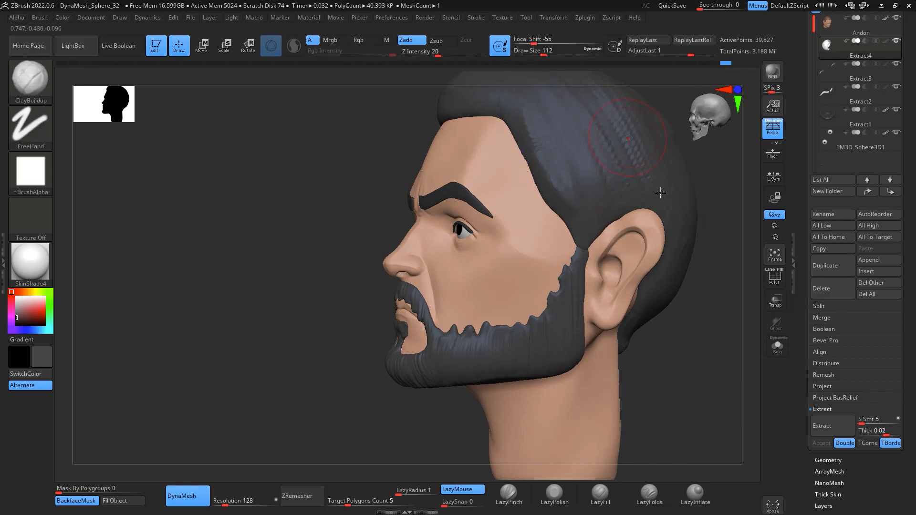
shift+drag(708, 370, 624, 250)
mouse_move(688, 277)
shift+mouse_down()
mouse_move(705, 295)
mouse_move(695, 275)
mouse_move(671, 300)
shift+mouse_up()
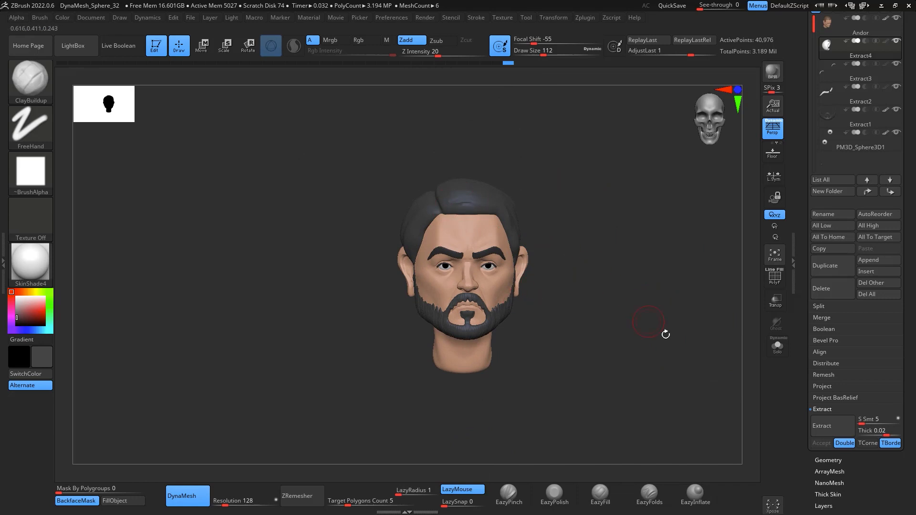
Step: Layer more ClayBuildup strands at draw size 112 around the back and both sides of the hair cap
drag(665, 334, 631, 214)
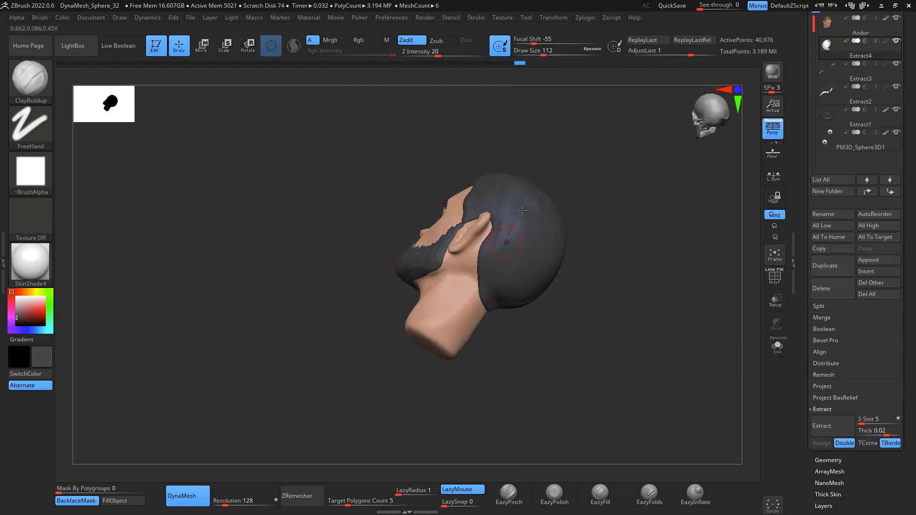
drag(500, 288, 618, 218)
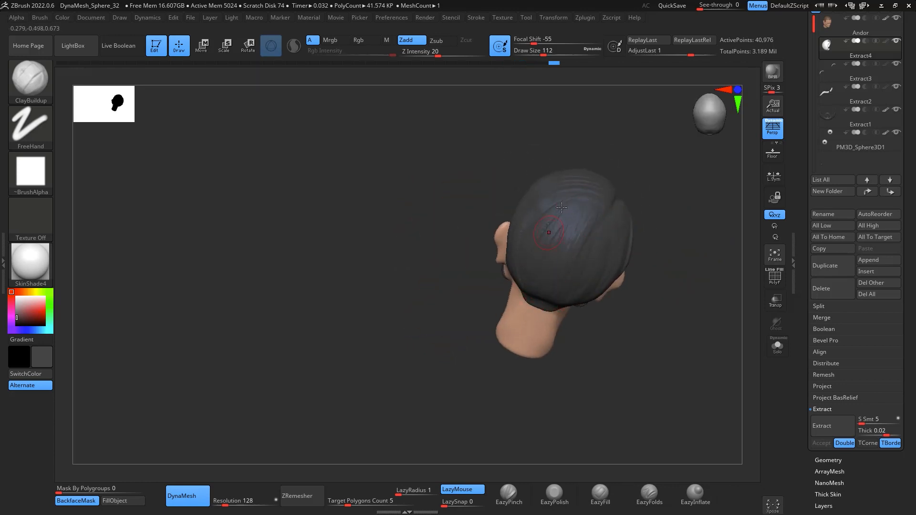
drag(571, 289, 668, 225)
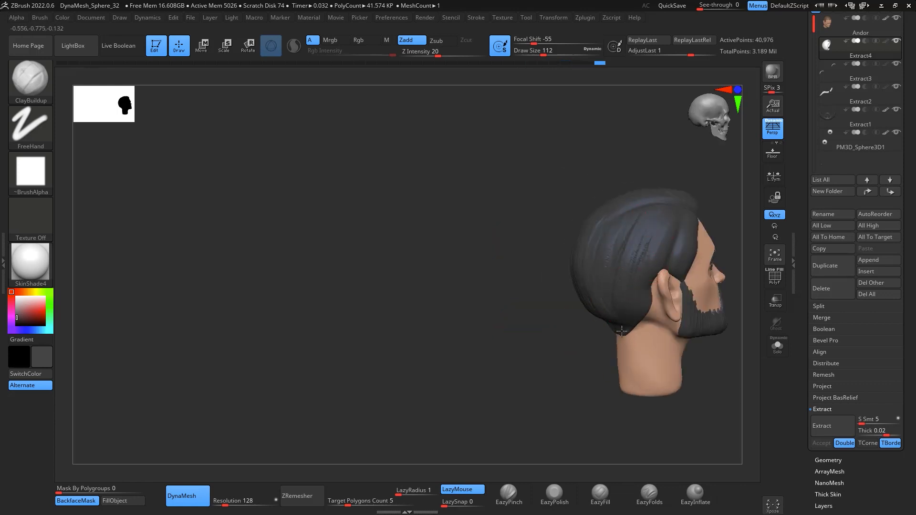
drag(665, 411, 660, 291)
drag(638, 236, 657, 234)
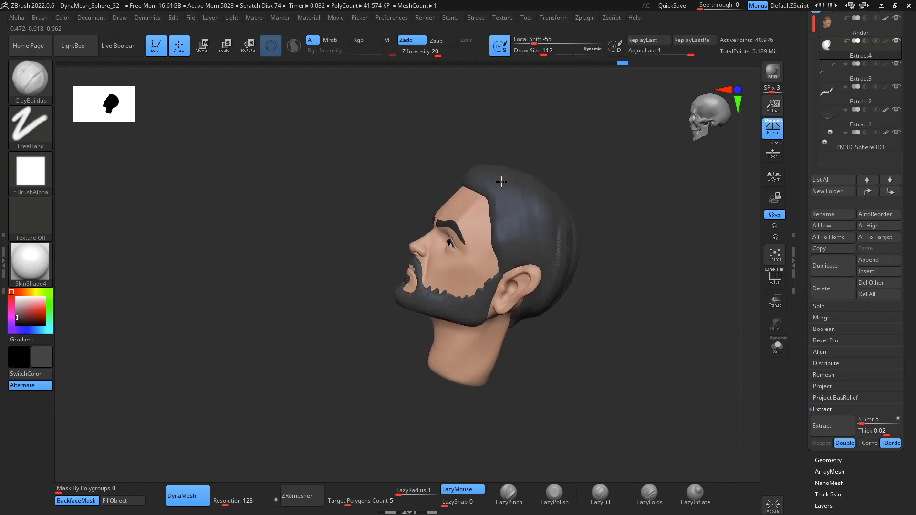
drag(519, 191, 515, 252)
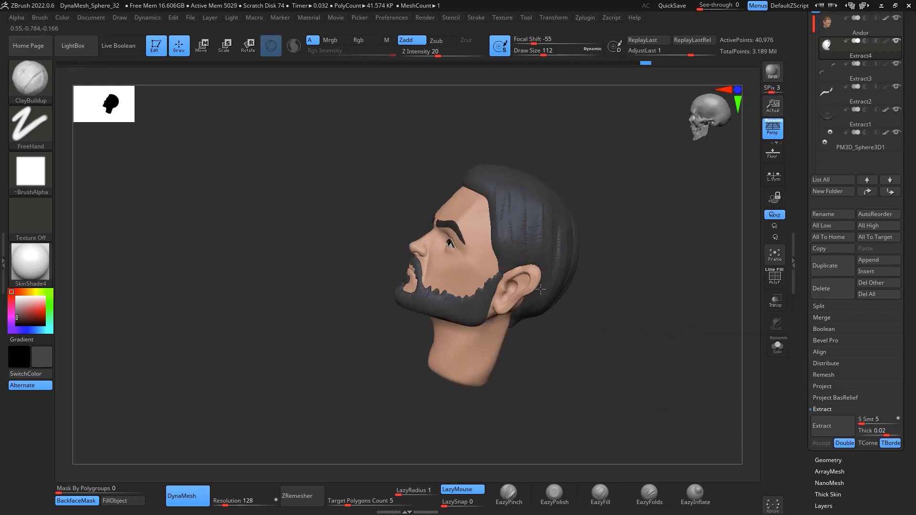
Step: Carve grooves between the strands on the left side and back of the hair with DamStandard at draw size about 124
mouse_move(615, 235)
mouse_down()
mouse_move(620, 243)
mouse_move(583, 203)
mouse_up()
key(b)
key(d)
key(s)
key(space)
drag(512, 207, 506, 205)
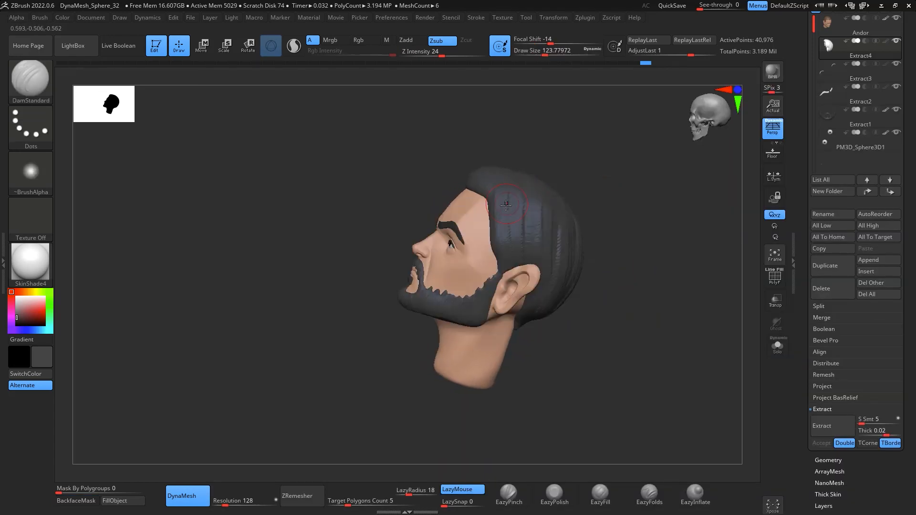
drag(608, 203, 569, 208)
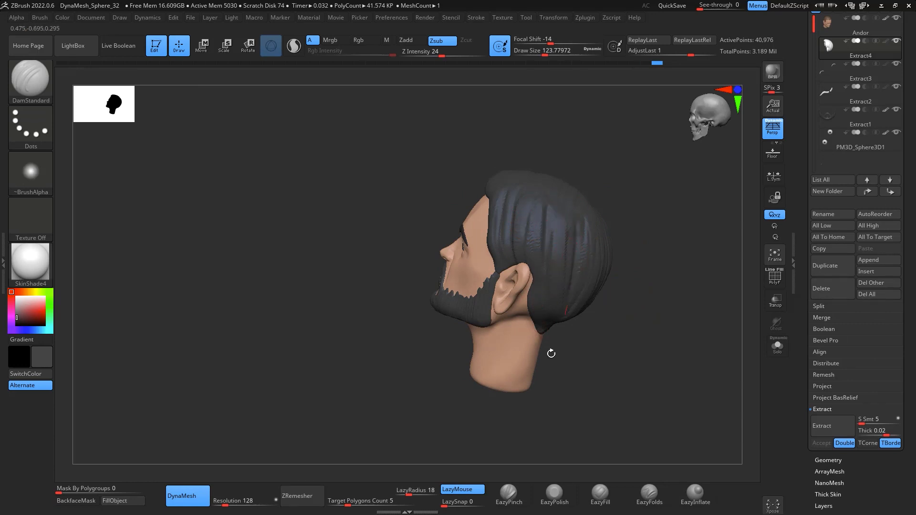
Step: Carve DamStandard grooves between the strands from the parting down over the right temple and side
drag(551, 353, 662, 196)
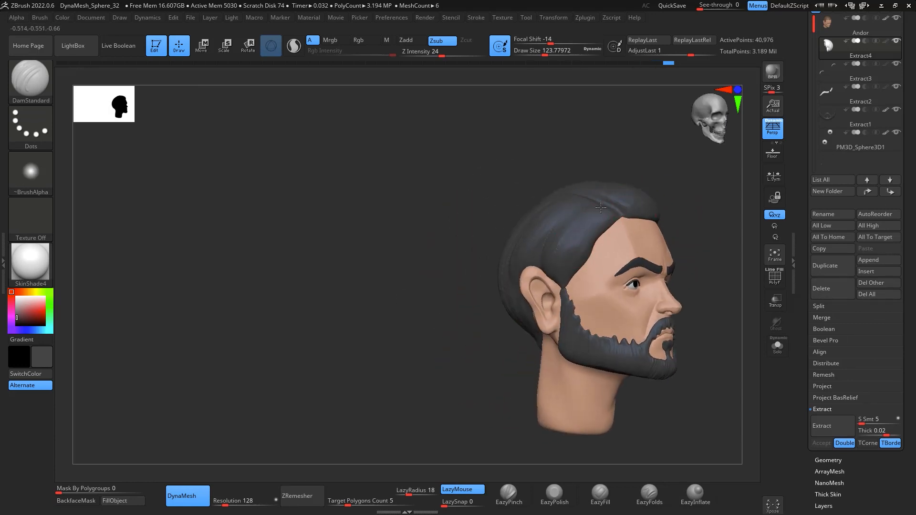
drag(600, 211, 551, 301)
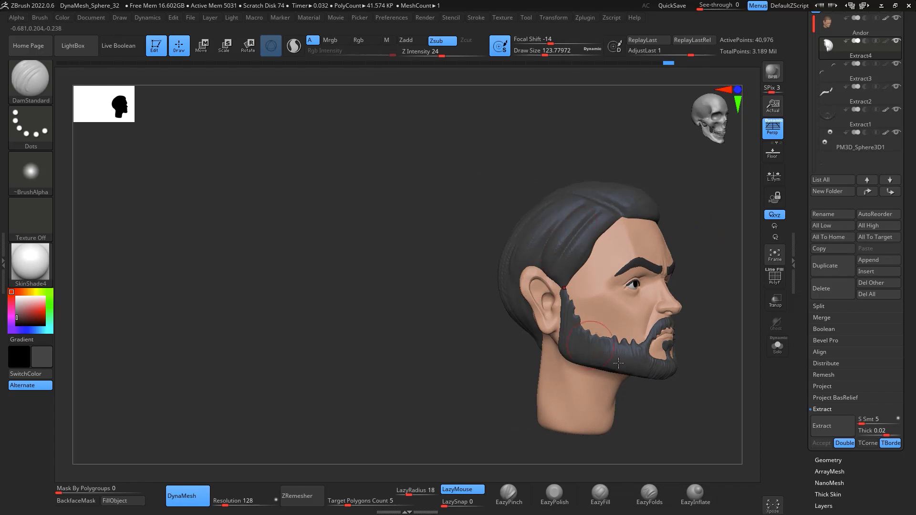
drag(654, 418, 694, 402)
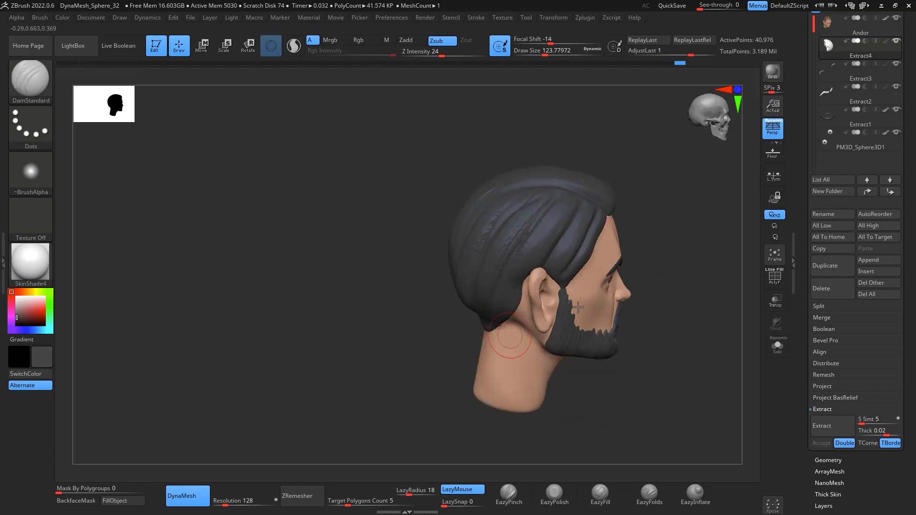
key(shift)
mouse_move(449, 302)
mouse_down()
mouse_move(510, 268)
mouse_move(570, 210)
mouse_up()
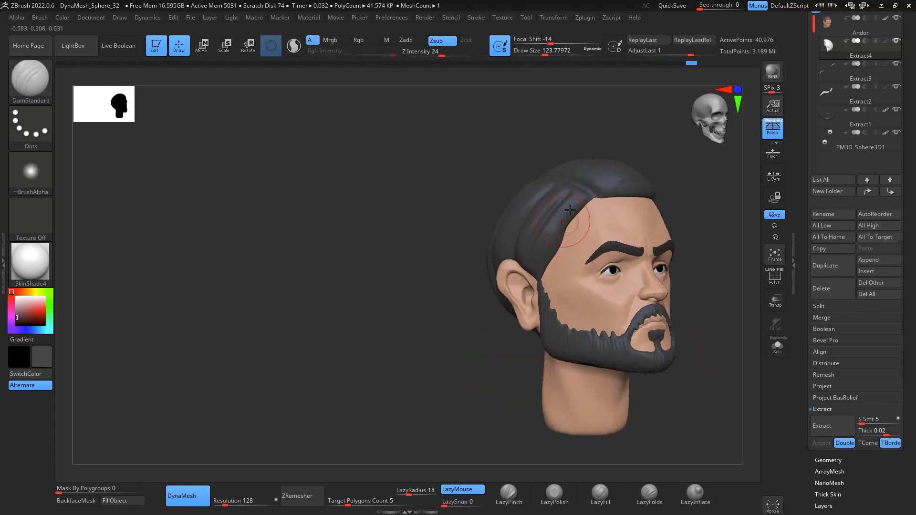
drag(649, 168, 583, 214)
Step: Carve DamStandard grooves along the strands on top of the hair, from the crown to the front hairline
mouse_move(711, 270)
mouse_down()
mouse_move(730, 292)
mouse_move(685, 302)
mouse_move(537, 251)
mouse_up()
drag(492, 282, 575, 203)
drag(502, 308, 597, 201)
drag(527, 321, 608, 240)
drag(687, 228, 683, 151)
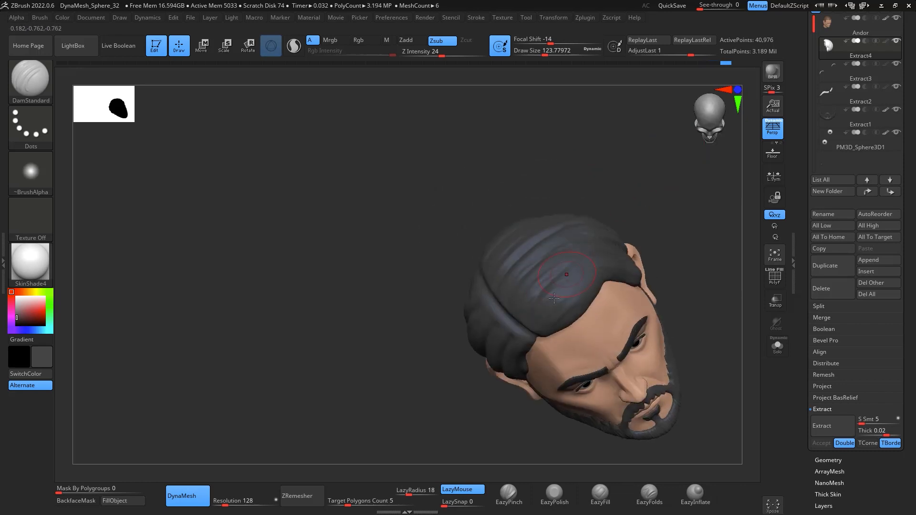
drag(701, 220, 687, 165)
drag(550, 332, 556, 320)
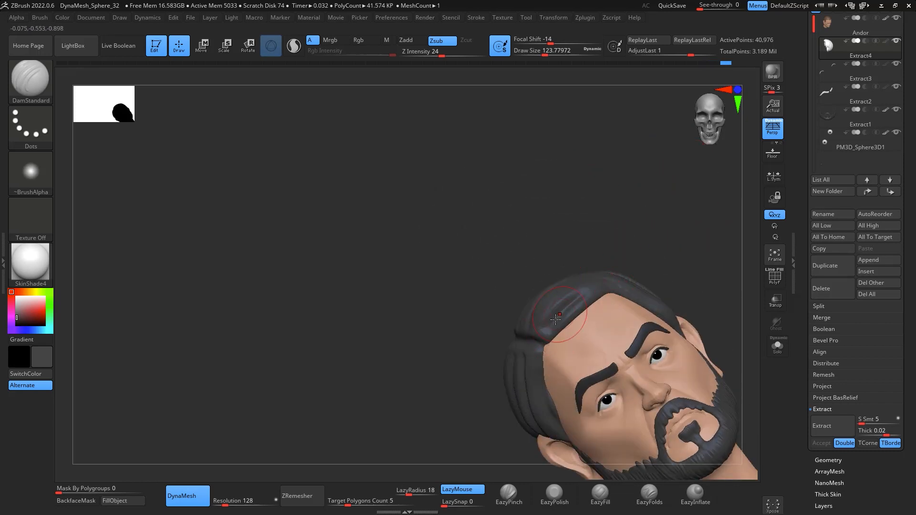
Step: Build up a lock of hair volume near the front hairline beside the parting with the ClayBuildup brush
drag(693, 213, 654, 257)
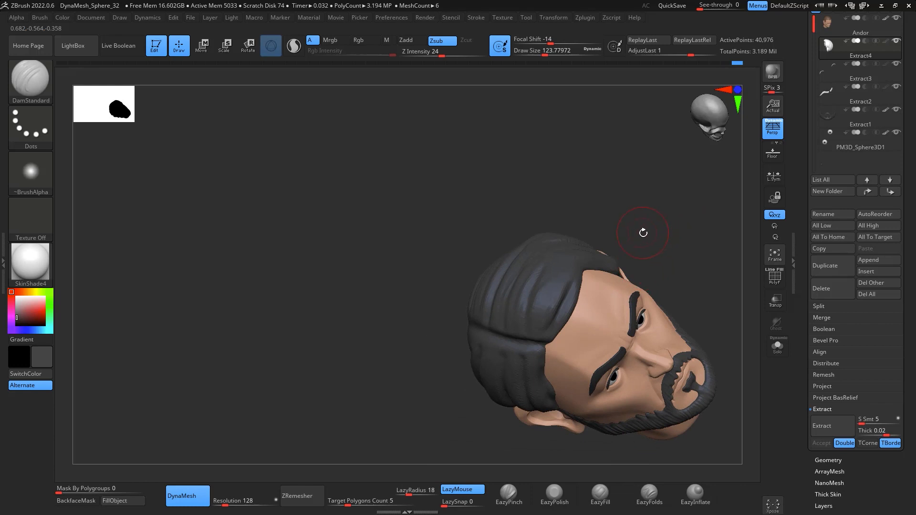
key(b)
key(c)
key(b)
drag(547, 312, 563, 283)
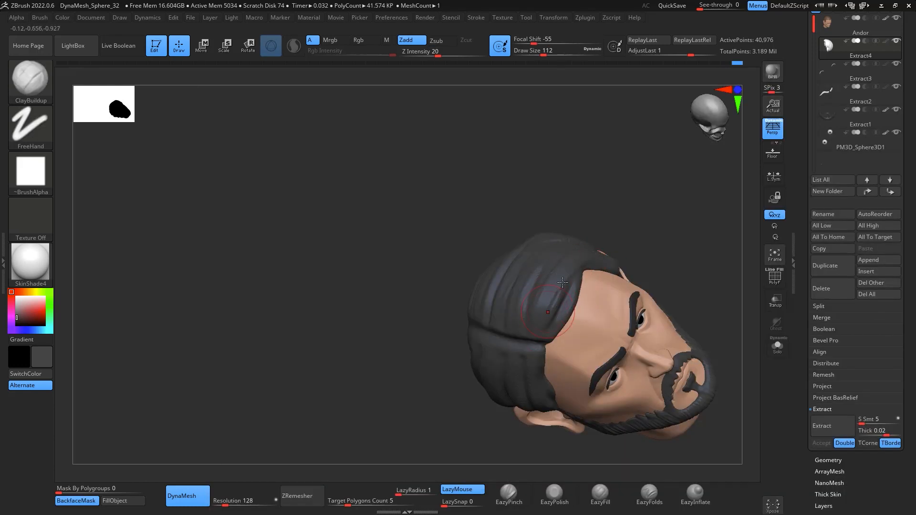
Step: Refine the strand grooves in the side hair above the ear with the DamStandard brush
mouse_move(677, 237)
mouse_down()
mouse_move(720, 219)
mouse_move(673, 213)
mouse_move(667, 237)
mouse_up()
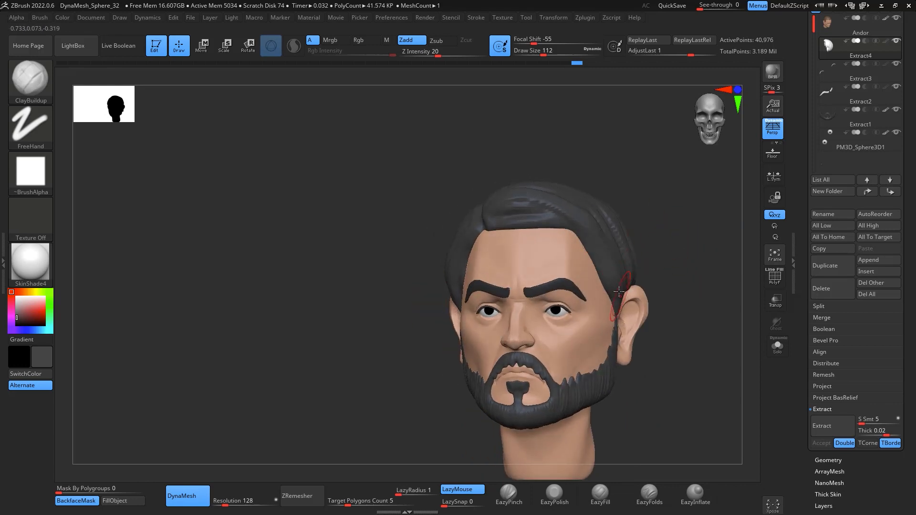
key(b)
key(d)
key(s)
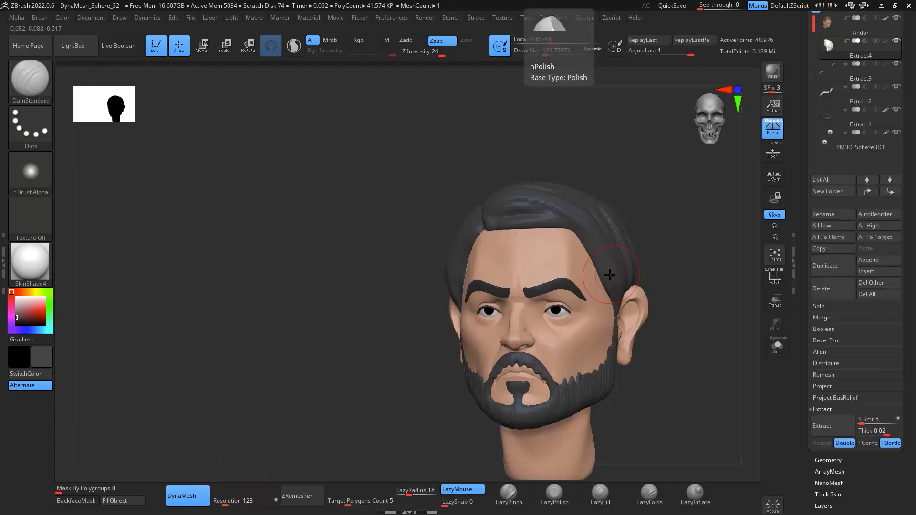
mouse_move(657, 272)
shift+mouse_down()
mouse_move(678, 262)
mouse_move(673, 252)
shift+mouse_up()
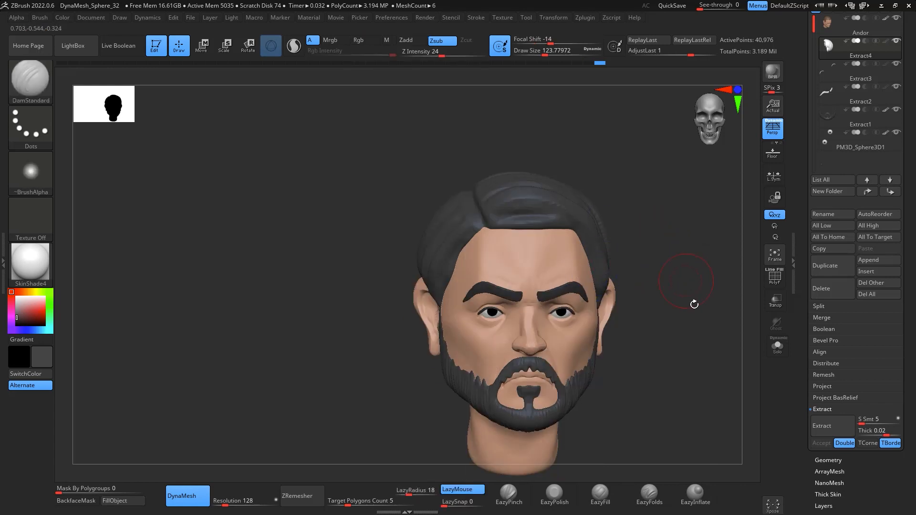
mouse_move(695, 302)
mouse_down()
mouse_move(630, 262)
mouse_move(720, 271)
mouse_move(656, 285)
mouse_move(669, 315)
mouse_move(616, 207)
mouse_up()
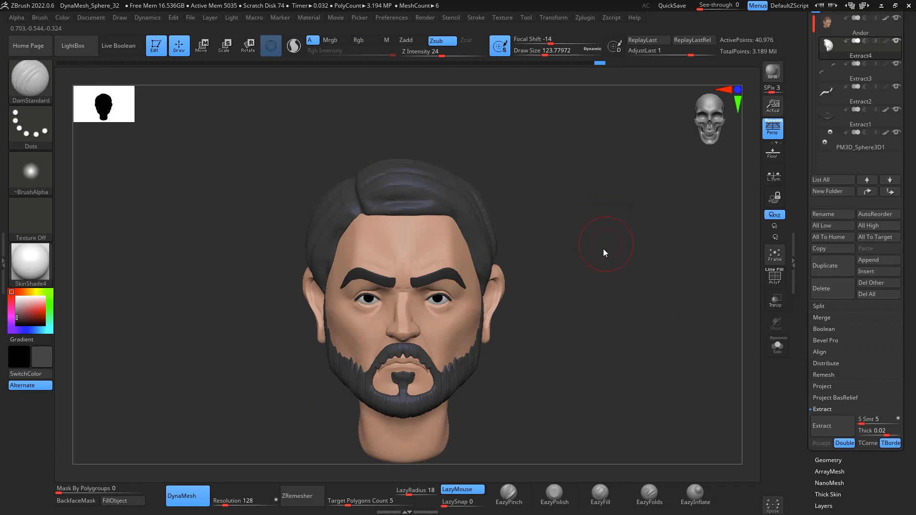
Step: Reshape the hair around the parting and temple with the Move brush at a draw size of about 318
key(b)
key(m)
key(v)
key(space)
drag(604, 245, 614, 245)
mouse_move(617, 190)
alt+mouse_down()
mouse_move(654, 242)
mouse_move(661, 230)
alt+mouse_up()
key(space)
drag(421, 255, 426, 254)
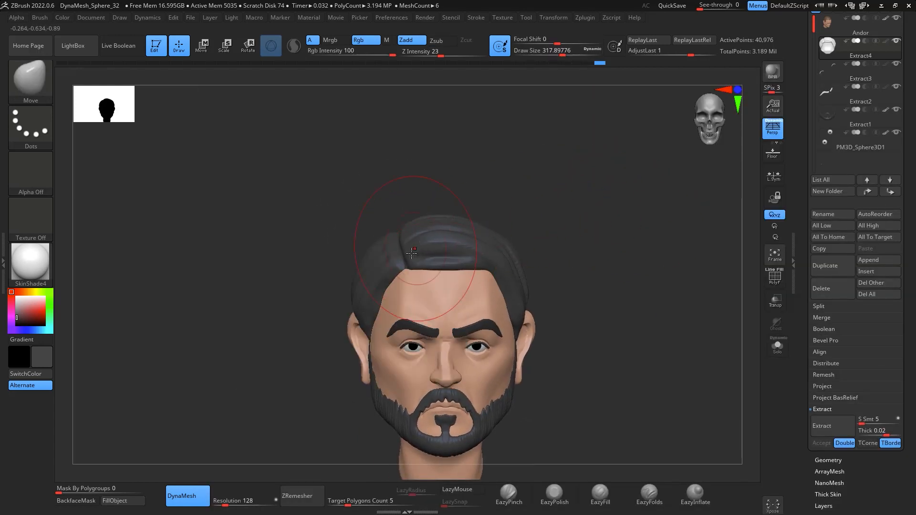
drag(350, 308, 364, 289)
drag(399, 279, 394, 276)
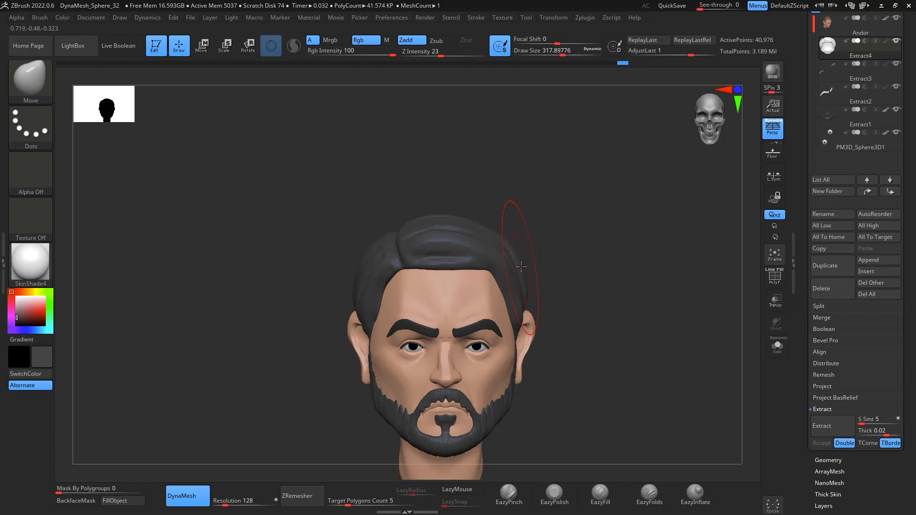
Step: Adjust the side hair silhouette above and around the ears with the Move brush at a draw size of about 400
key(space)
drag(510, 260, 517, 259)
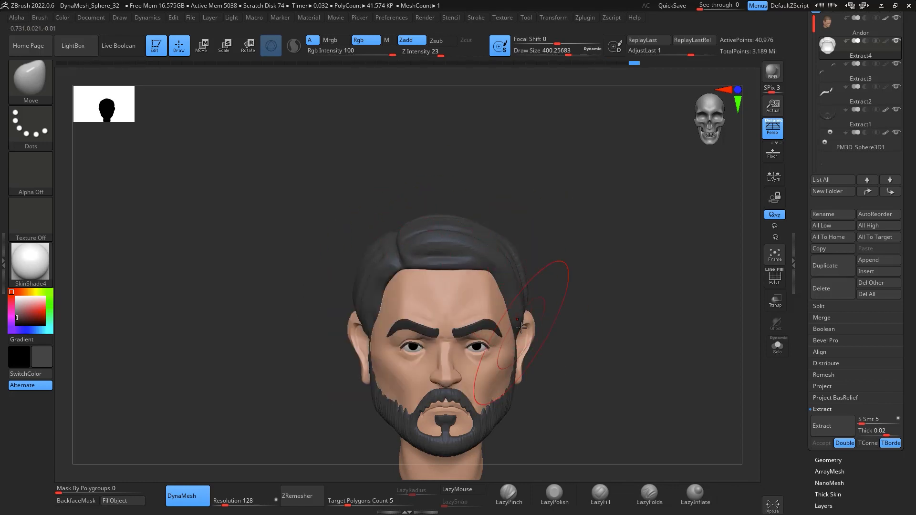
drag(374, 332, 371, 331)
mouse_move(615, 355)
ctrl+right_down()
mouse_move(617, 316)
mouse_move(640, 245)
mouse_move(662, 310)
mouse_move(633, 302)
ctrl+right_up()
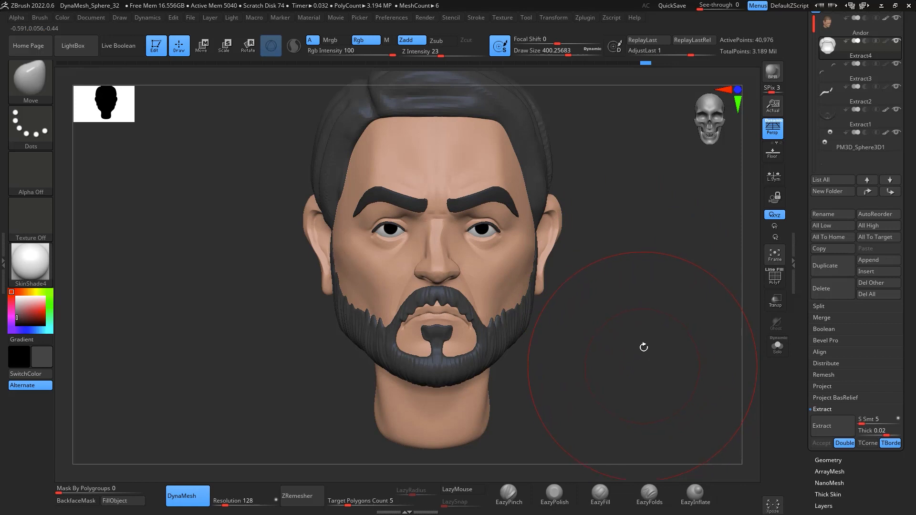
Step: Make the Andor head subtool active and raise its upper eyelids with the Move brush at a draw size of about 62
ctrl+right_drag(643, 348, 673, 329)
mouse_move(714, 244)
alt+right_down()
mouse_move(634, 288)
mouse_move(652, 283)
mouse_move(687, 305)
alt+right_up()
ctrl+right_drag(687, 305, 644, 291)
key(space)
drag(570, 296, 541, 296)
alt+click(510, 313)
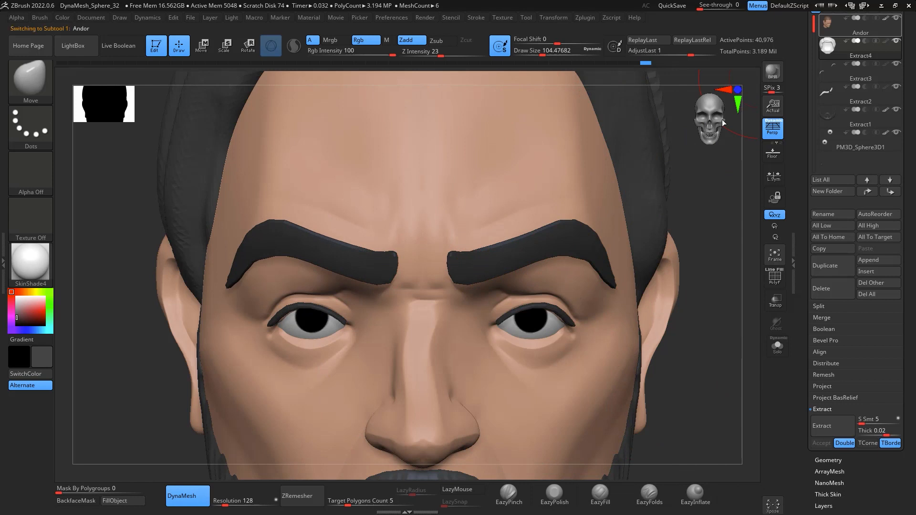
key(space)
click(510, 316)
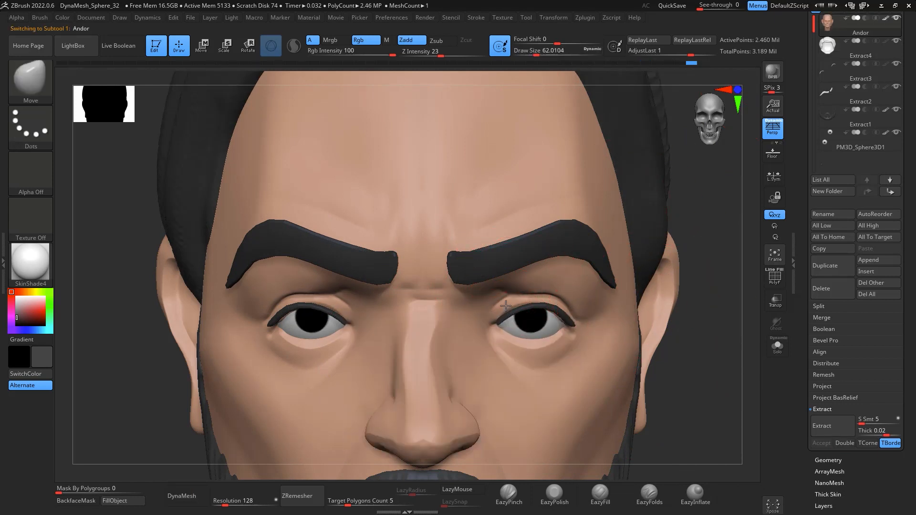
drag(506, 306, 540, 293)
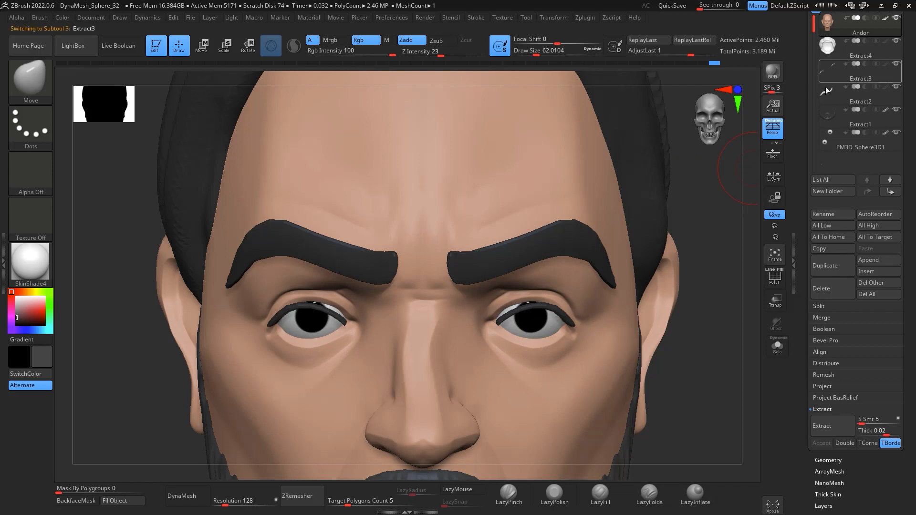
Step: Fit the Extract3 lash lines to the upper eyelids with the Move brush, including from below the face
drag(530, 304, 505, 307)
drag(564, 317, 566, 316)
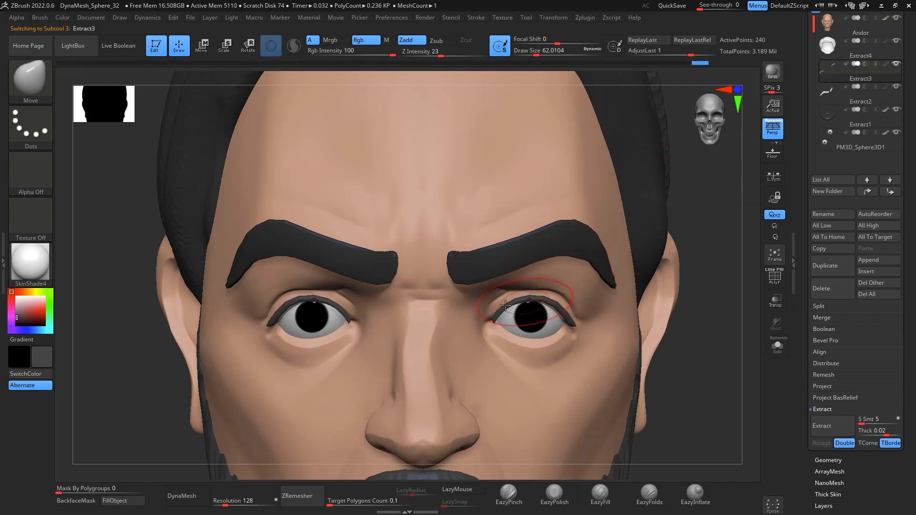
right_drag(616, 285, 505, 305)
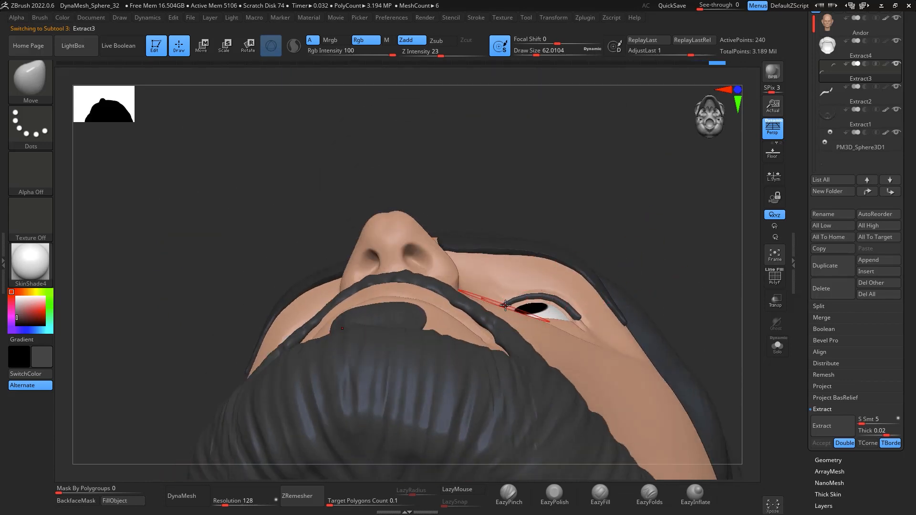
drag(565, 308, 567, 311)
mouse_move(659, 244)
mouse_down()
mouse_move(691, 259)
mouse_move(704, 362)
mouse_move(693, 237)
mouse_up()
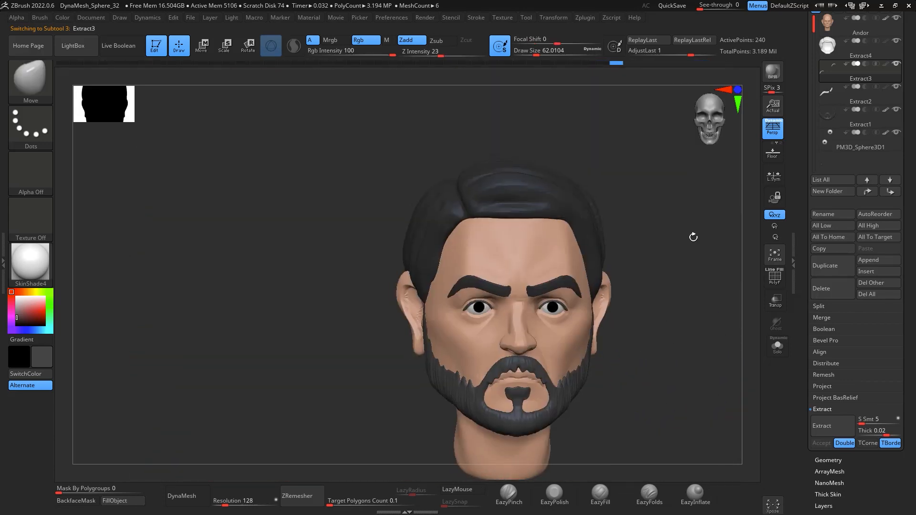
Step: Switch back to the Andor head subtool and reshape the lower eyelids and under-eye area with the Move brush
mouse_move(691, 319)
alt+mouse_down()
mouse_move(618, 277)
mouse_move(652, 327)
alt+mouse_up()
mouse_move(678, 367)
alt+mouse_down()
mouse_move(664, 313)
mouse_move(693, 389)
mouse_move(712, 392)
alt+mouse_up()
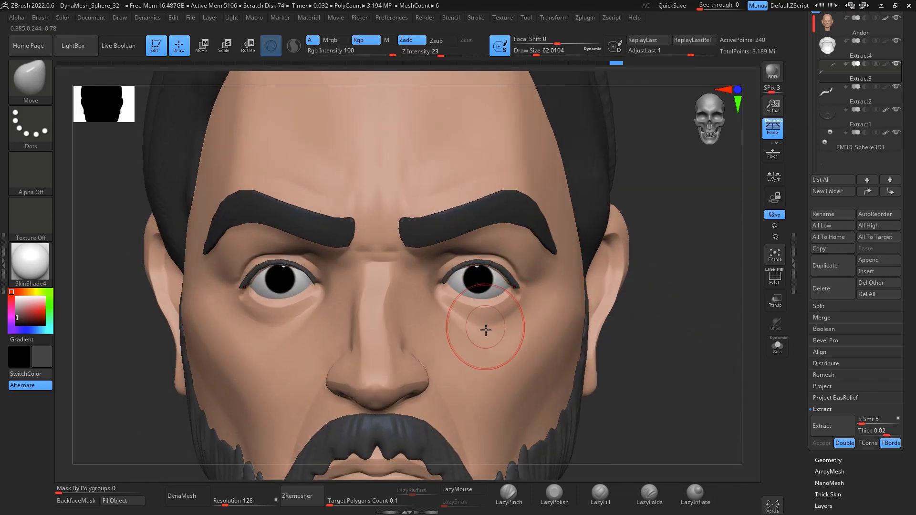
click(854, 24)
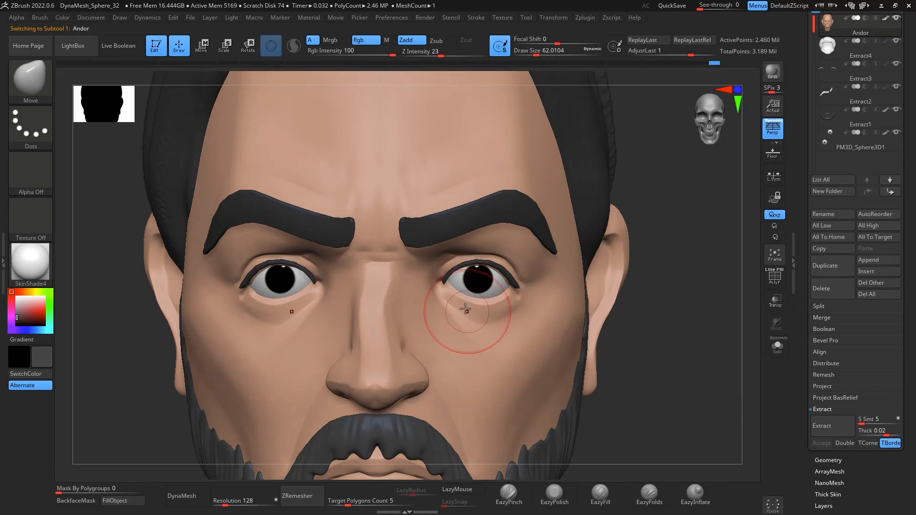
drag(505, 319, 492, 312)
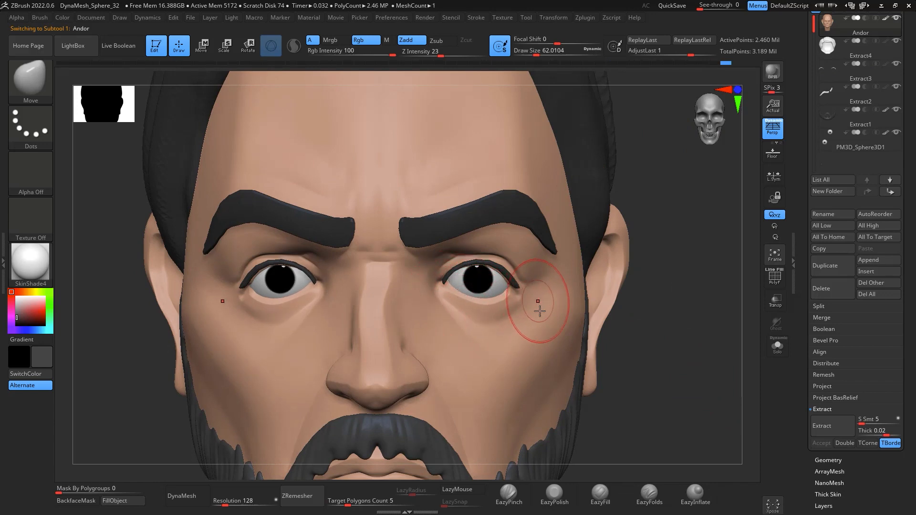
Step: Build up the fold from the side of the nose to the mustache with ClayBuildup at a draw size of about 44
drag(656, 282, 522, 285)
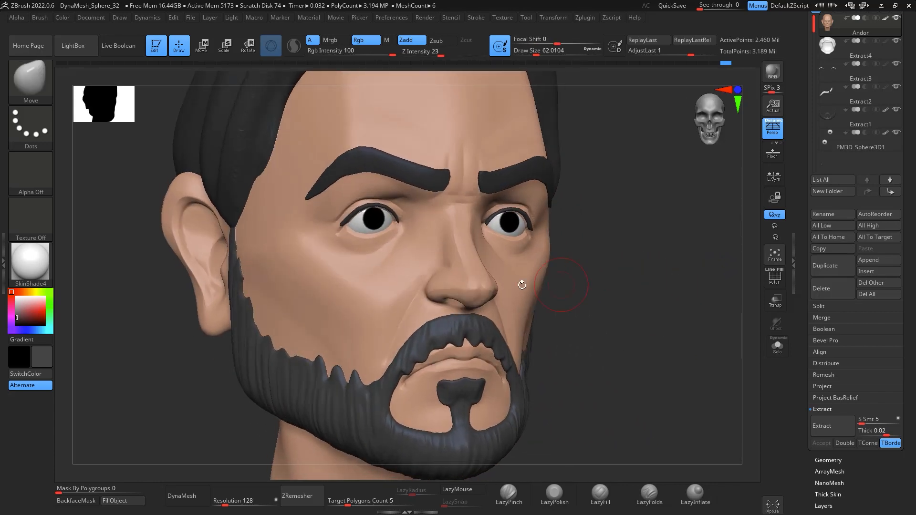
key(b)
key(c)
key(b)
key(space)
drag(447, 300, 432, 299)
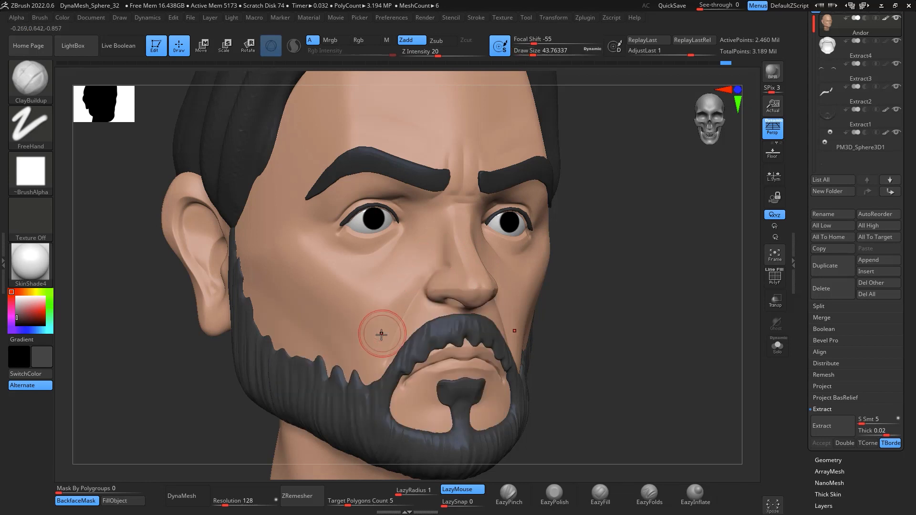
drag(380, 361, 419, 270)
drag(387, 344, 429, 264)
drag(384, 360, 419, 269)
drag(375, 358, 419, 267)
Step: Smooth the built-up strokes along the fold between the nose and the mustache
shift+drag(374, 353, 426, 260)
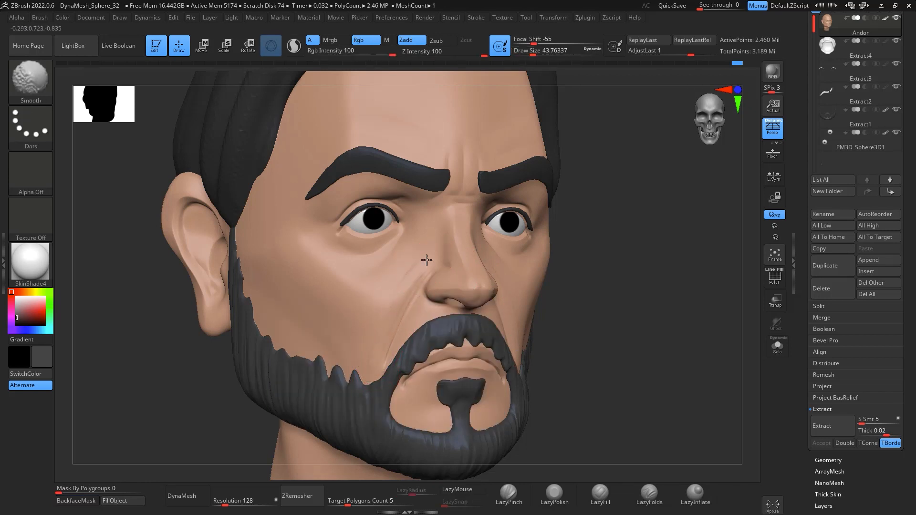
shift+right_drag(391, 345, 493, 266)
shift+right_drag(666, 363, 542, 364)
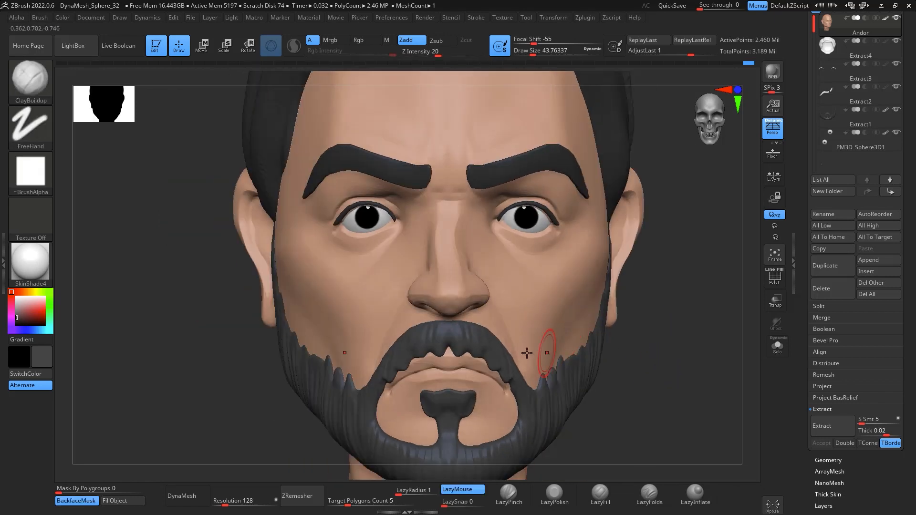
Step: Polish the cheek surface with the EazyPolish brush at a draw size of about 108
click(553, 493)
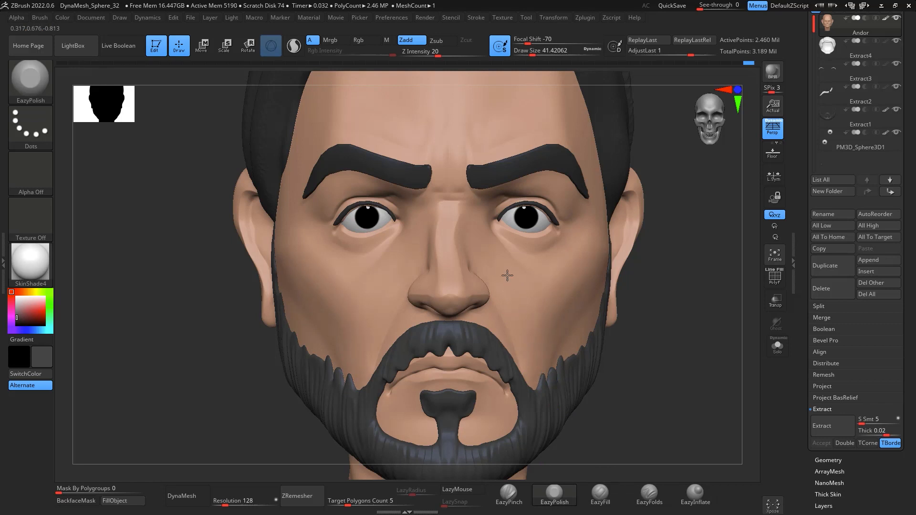
key(space)
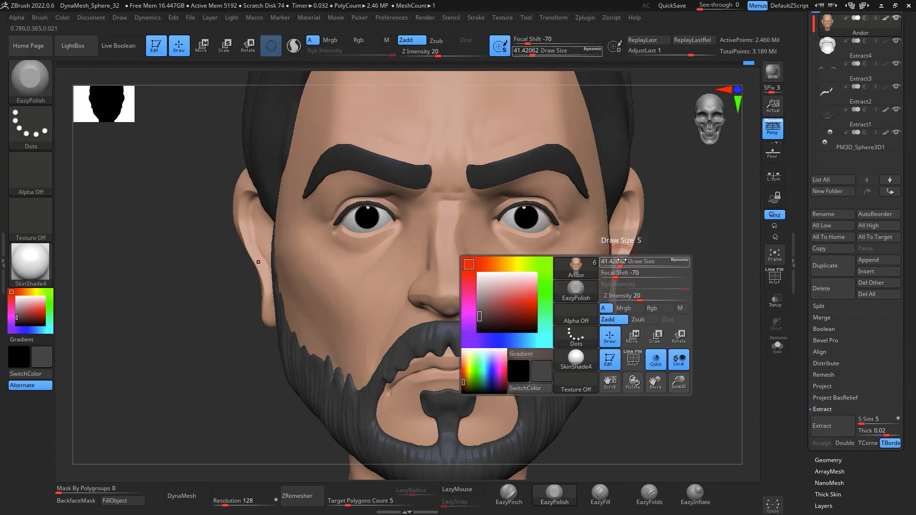
drag(622, 258, 633, 258)
right_drag(637, 260, 572, 268)
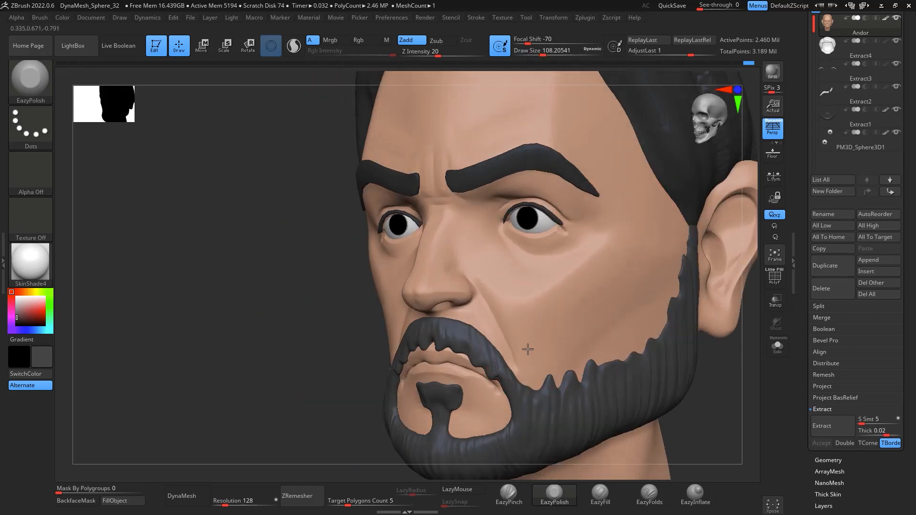
Step: Try to carve a crease into the lower cheek above the beard with the DamStandard brush
drag(740, 400, 724, 363)
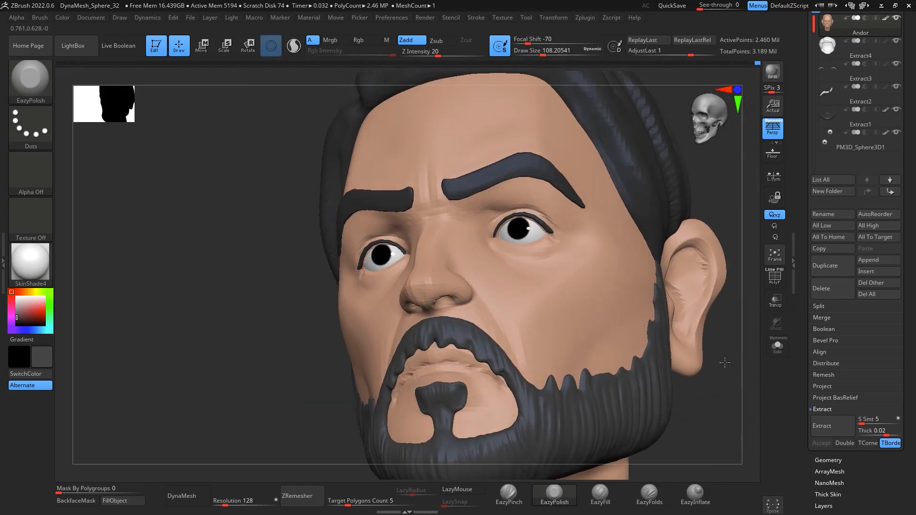
key(b)
key(d)
key(s)
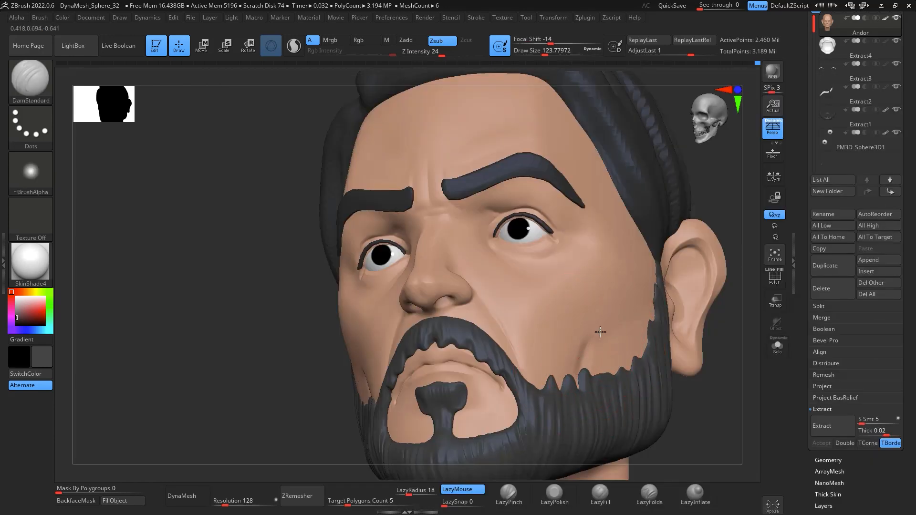
mouse_move(710, 369)
mouse_down()
mouse_move(717, 384)
mouse_move(705, 394)
mouse_move(637, 396)
mouse_move(620, 384)
mouse_up()
key(ctrl+z)
Step: Pinch a crease into the lower cheek above the beard with EazyPinch at a draw size of about 87 and smooth it
click(510, 492)
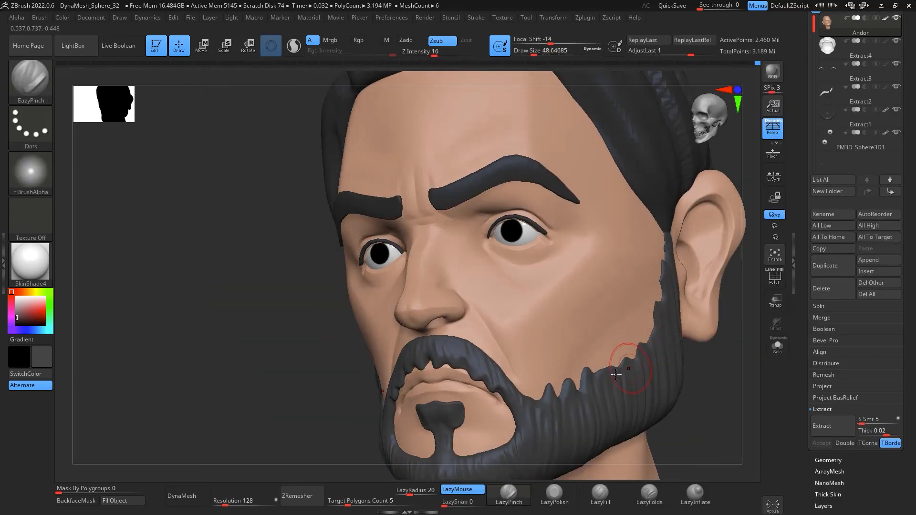
key(space)
drag(607, 347, 614, 347)
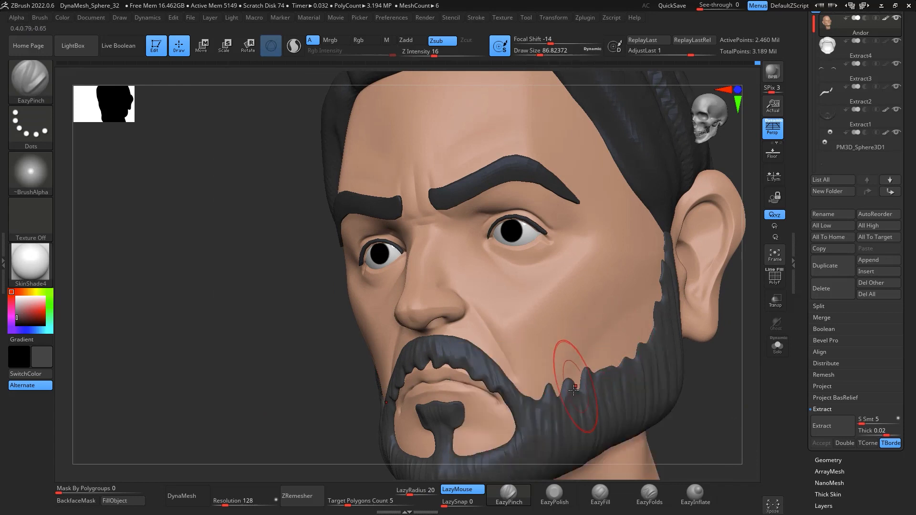
drag(573, 389, 587, 342)
drag(680, 273, 682, 268)
shift+drag(643, 295, 600, 345)
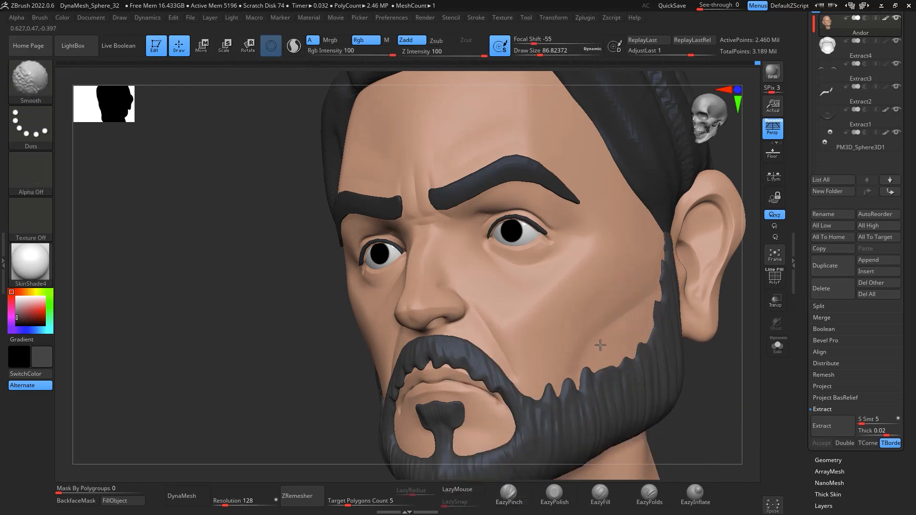
Step: Adjust the cheek contours above the beard from the front with the Move brush at a draw size of about 140
mouse_move(701, 372)
shift+mouse_down()
mouse_move(762, 425)
mouse_move(729, 364)
mouse_move(650, 382)
mouse_move(611, 371)
mouse_move(638, 379)
mouse_move(662, 352)
shift+mouse_up()
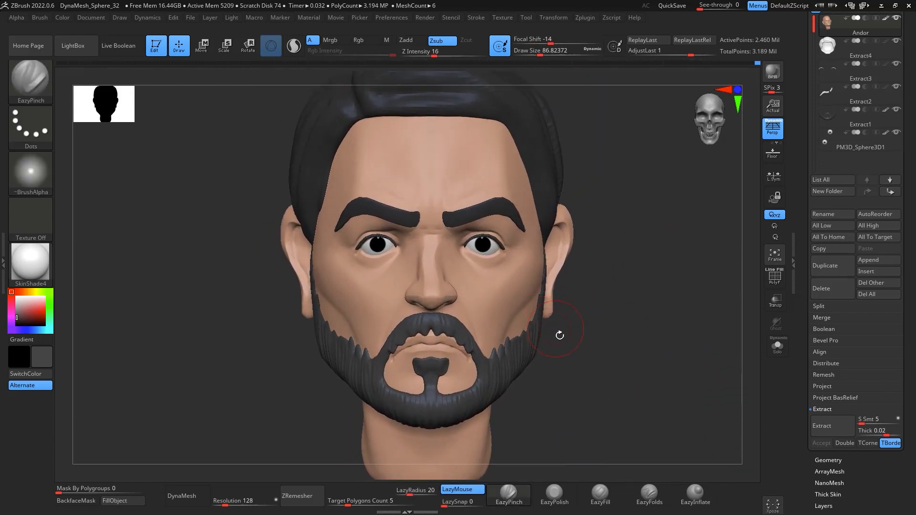
key(b)
key(m)
key(v)
key(space)
drag(567, 338, 577, 339)
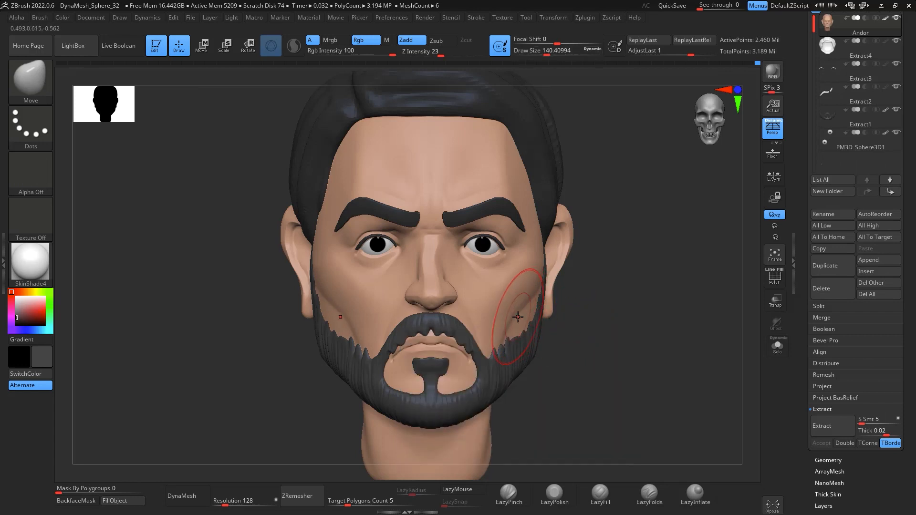
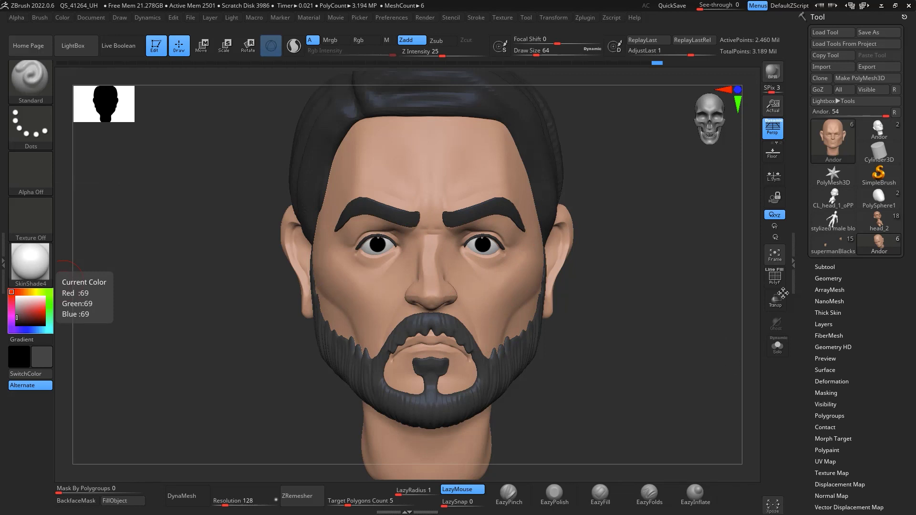
Step: Select the Extract1 beard subtool and broaden the moustache's upper outer edges with the Move brush at a draw size of about 71
click(825, 267)
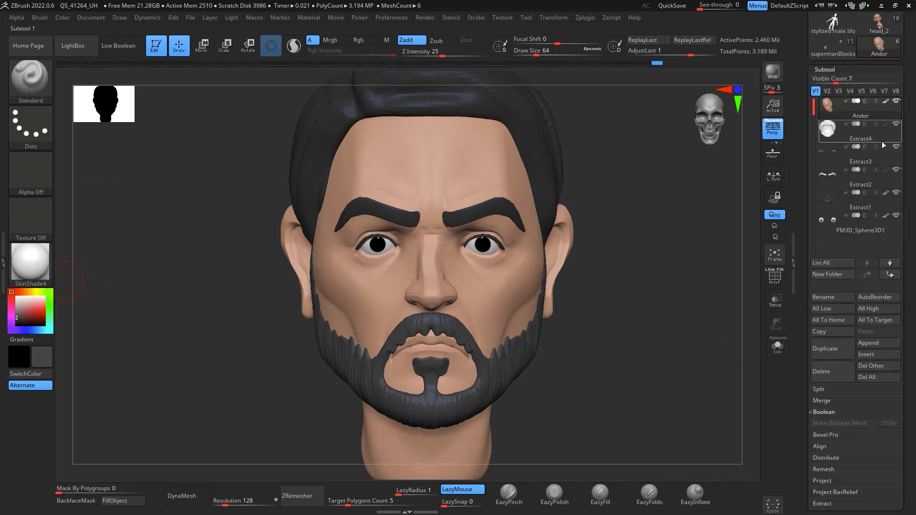
click(837, 174)
click(839, 199)
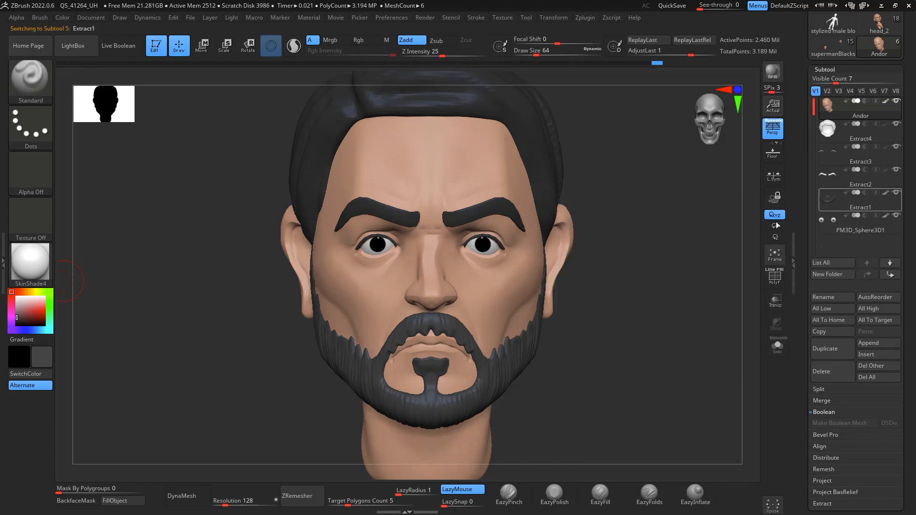
alt+drag(645, 282, 732, 131)
key(space)
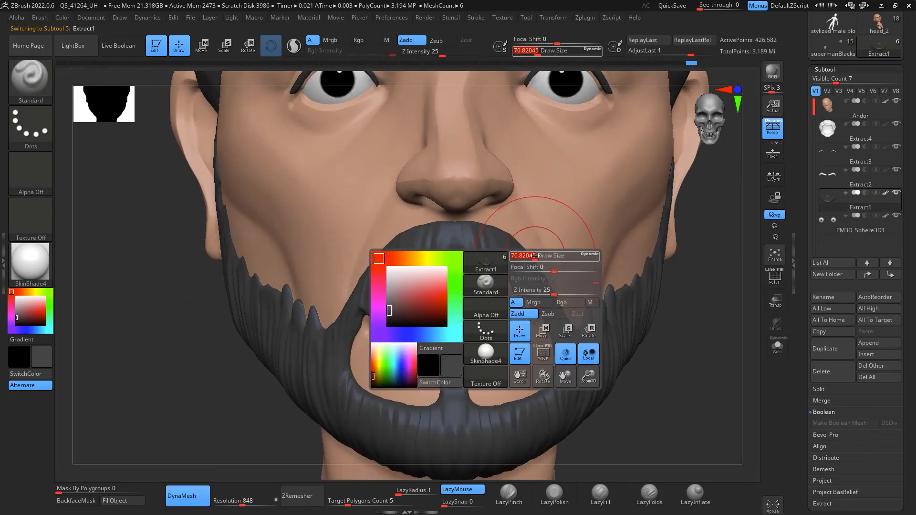
key(b)
key(m)
key(v)
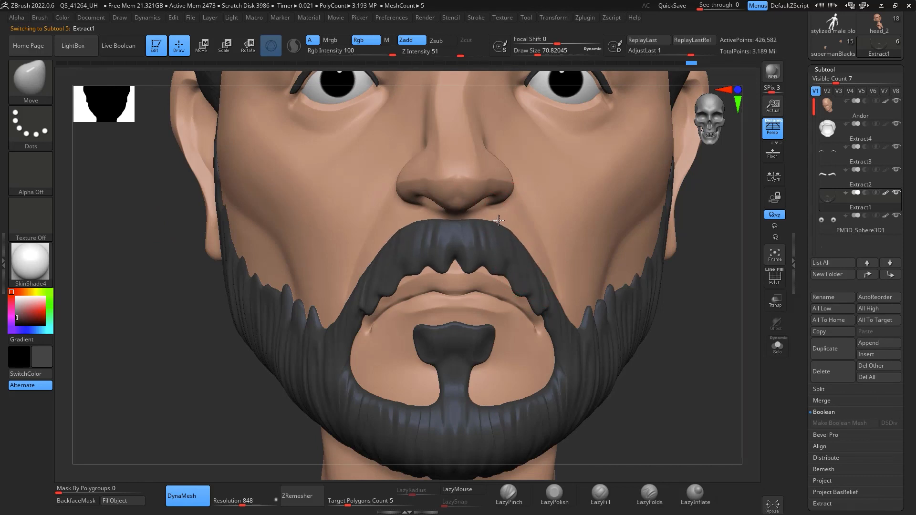
drag(540, 258, 542, 272)
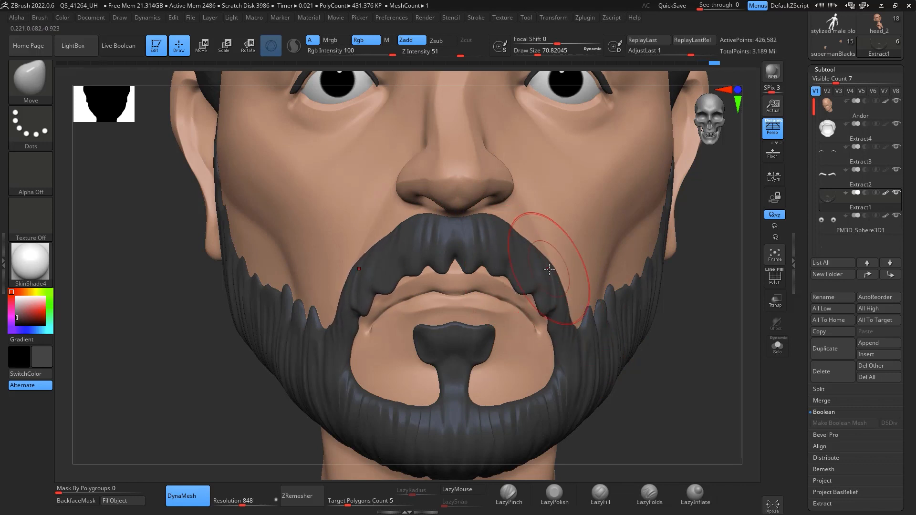
Step: Refine the outer contour of the moustache with the Move brush, checking its fit on the face from both sides
right_drag(568, 244, 544, 292)
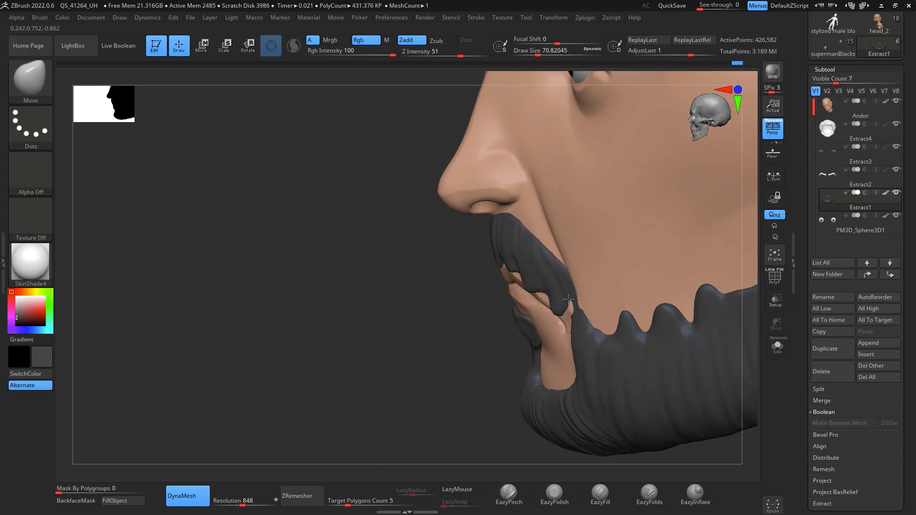
mouse_move(410, 353)
mouse_down()
mouse_move(496, 399)
mouse_move(620, 422)
mouse_move(656, 401)
mouse_up()
drag(543, 232, 529, 240)
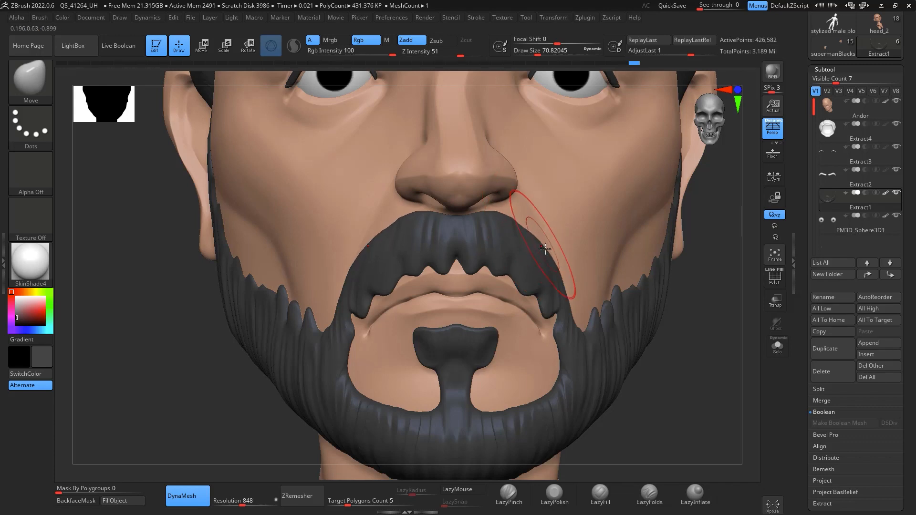
alt+drag(711, 310, 675, 209)
mouse_move(664, 245)
mouse_down()
mouse_move(648, 239)
mouse_move(652, 254)
mouse_move(689, 225)
mouse_move(678, 250)
mouse_up()
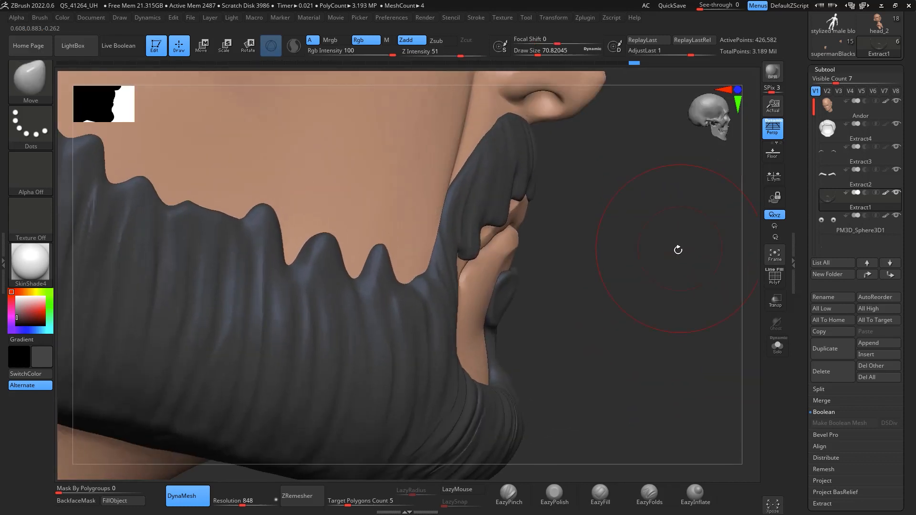
Step: Hide the beard, select the Andor head subtool and mask the lower lip using the Lasso mask stroke
key(ctrl)
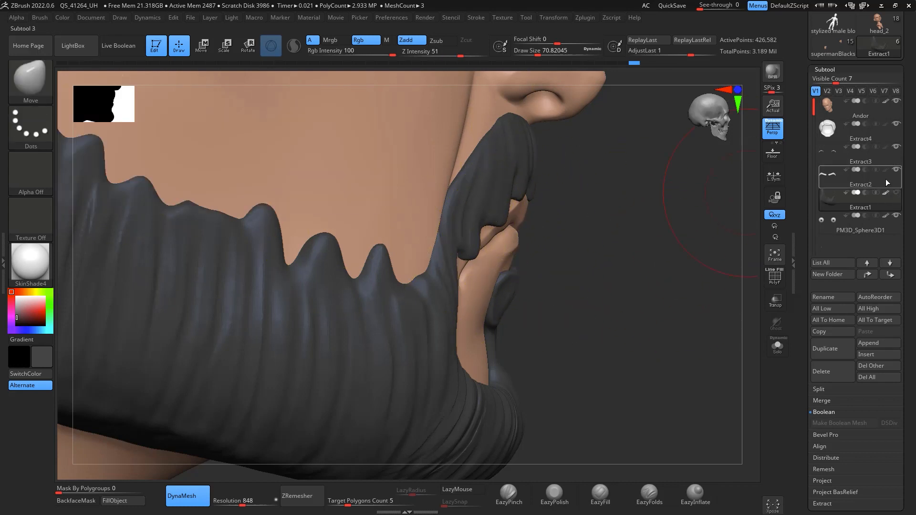
click(872, 120)
key(ctrl)
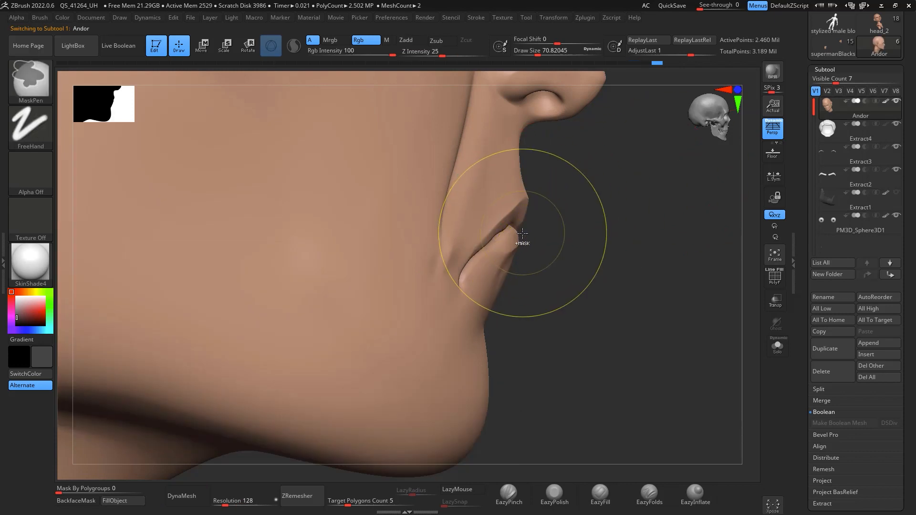
ctrl+drag(480, 249, 460, 333)
key(ctrl+z)
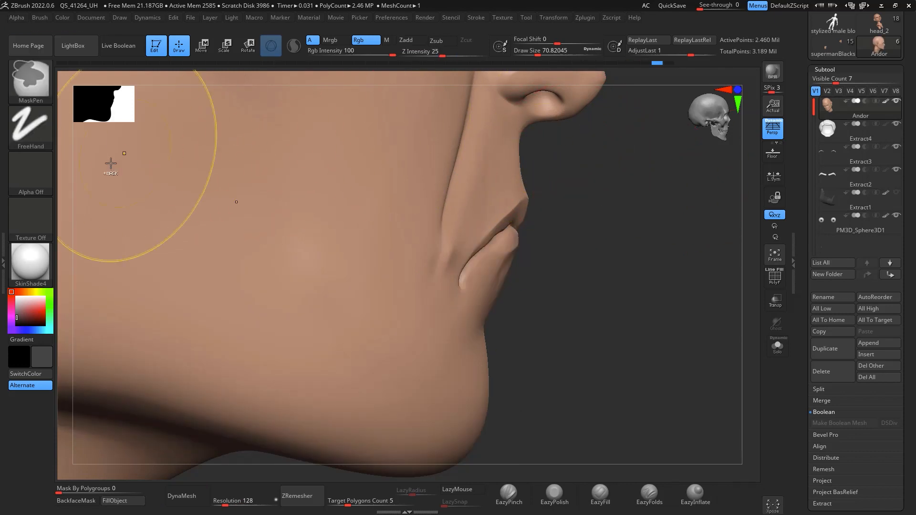
click(49, 119)
click(180, 157)
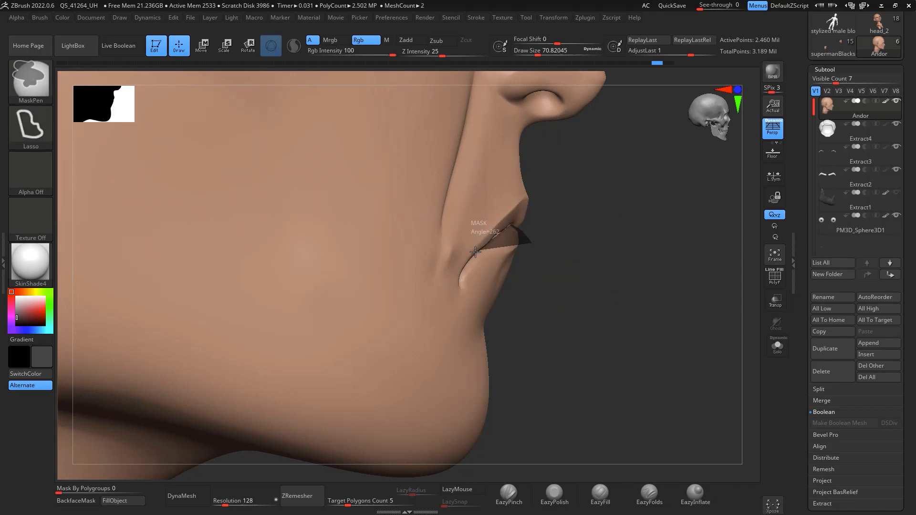
mouse_move(458, 275)
ctrl+mouse_down()
mouse_move(536, 338)
mouse_move(597, 310)
mouse_move(568, 258)
mouse_move(591, 256)
mouse_move(569, 256)
mouse_move(631, 349)
mouse_move(625, 342)
ctrl+mouse_up()
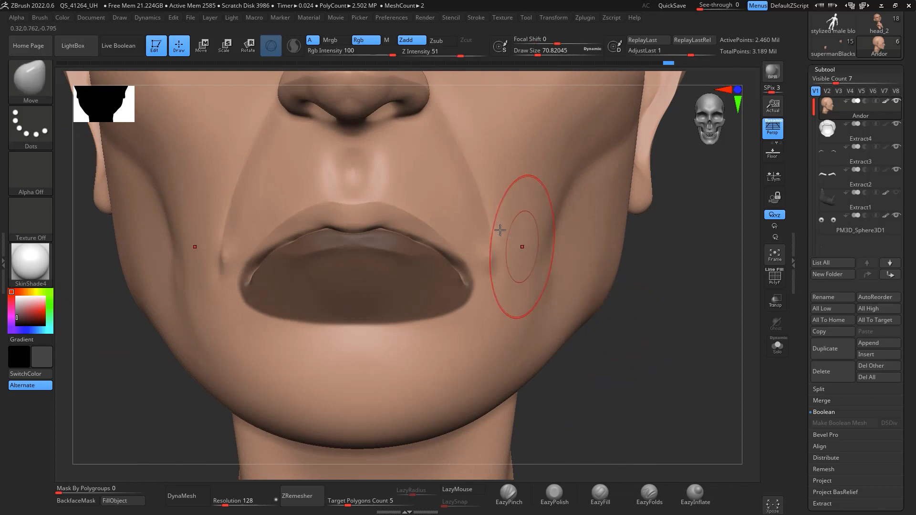
Step: Reshape the upper lip along the masked lower lip with the Move brush at draw sizes of about 116 and 41
key(space)
mouse_move(452, 209)
mouse_down()
mouse_move(442, 250)
mouse_move(469, 269)
mouse_up()
key(space)
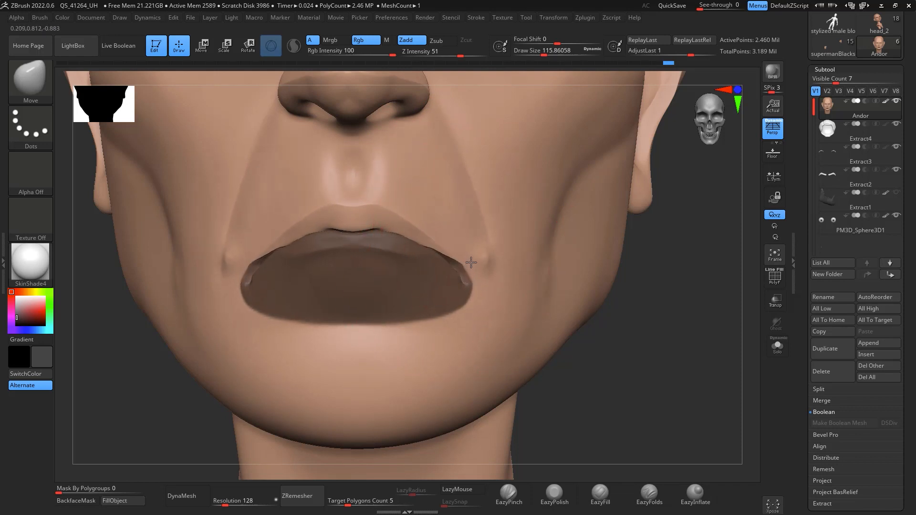
drag(623, 370, 656, 368)
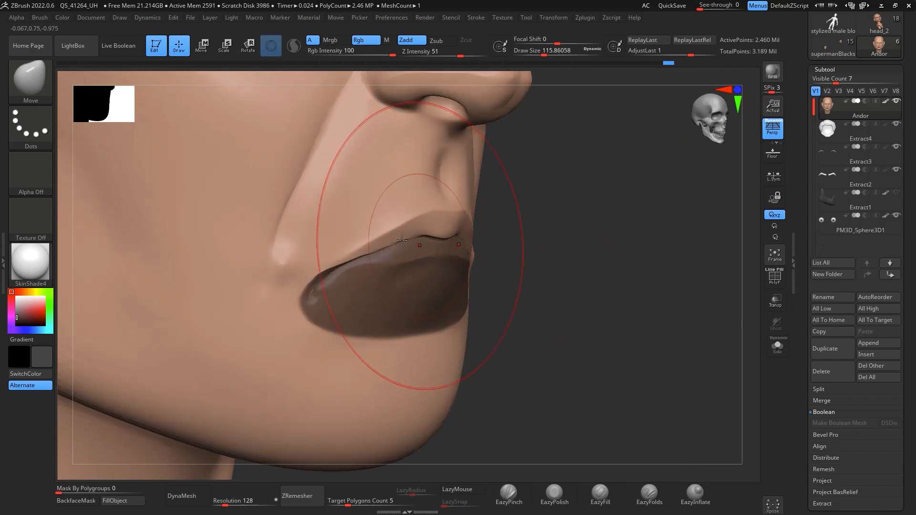
drag(401, 240, 392, 232)
mouse_move(536, 254)
mouse_down()
mouse_move(620, 297)
mouse_move(599, 323)
mouse_move(559, 260)
mouse_up()
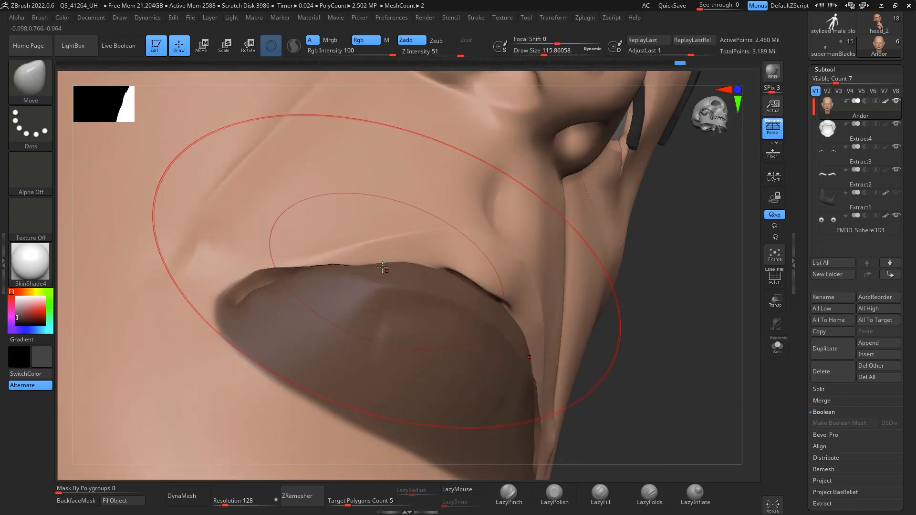
key(space)
drag(385, 261, 370, 261)
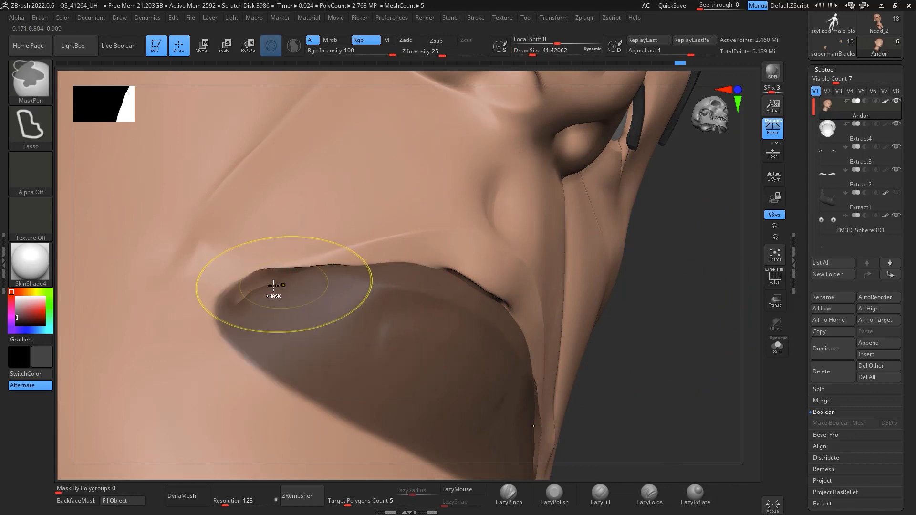
Step: Correct the lasso mask at the corner of the mouth by unmasking the area beside the lip corner
ctrl+drag(210, 284, 214, 326)
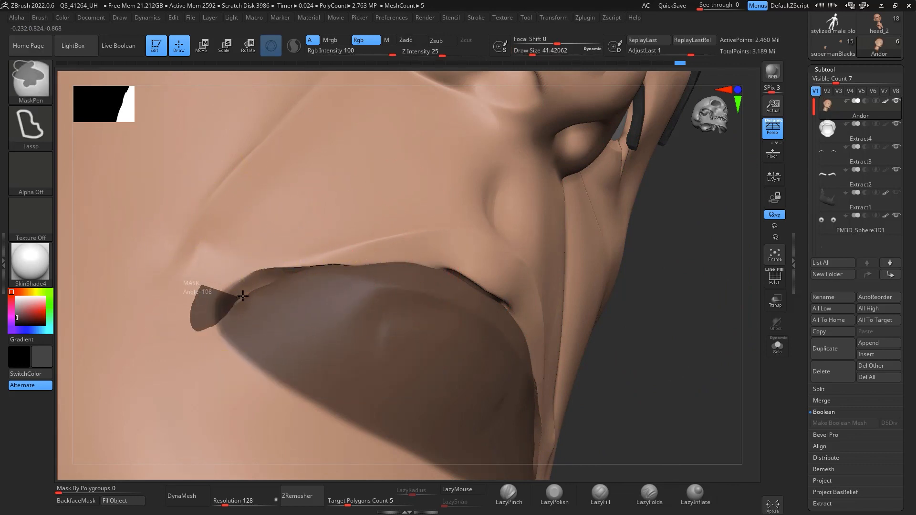
ctrl+drag(243, 296, 192, 337)
key(ctrl+z)
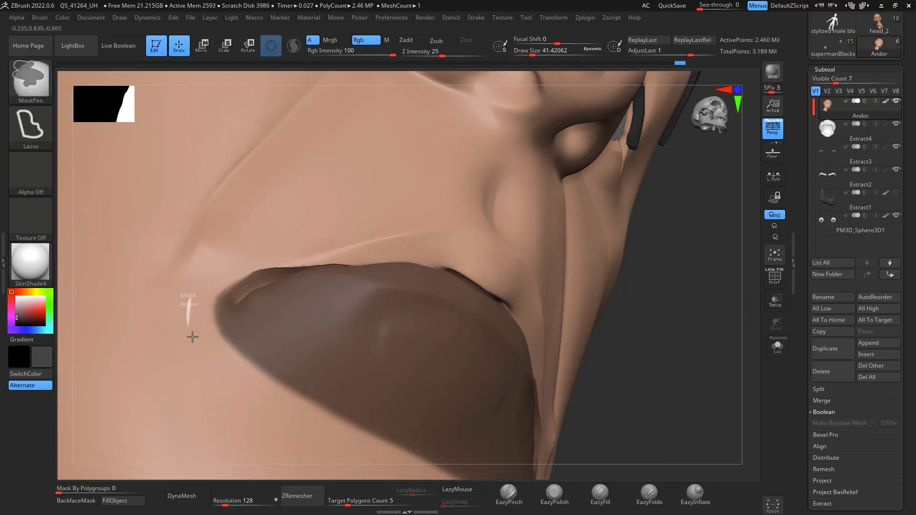
mouse_move(265, 286)
ctrl+alt+mouse_down()
mouse_move(324, 227)
mouse_move(295, 191)
ctrl+alt+mouse_up()
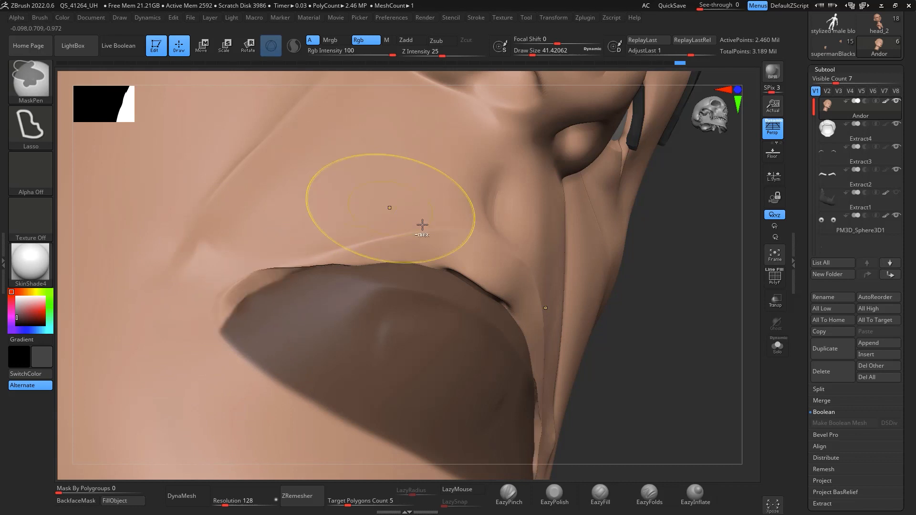
Step: Smooth the skin above the upper lip and around the mouth corner with the Smooth brush at a draw size of about 41
mouse_move(657, 285)
mouse_down()
mouse_move(286, 266)
mouse_move(259, 295)
mouse_up()
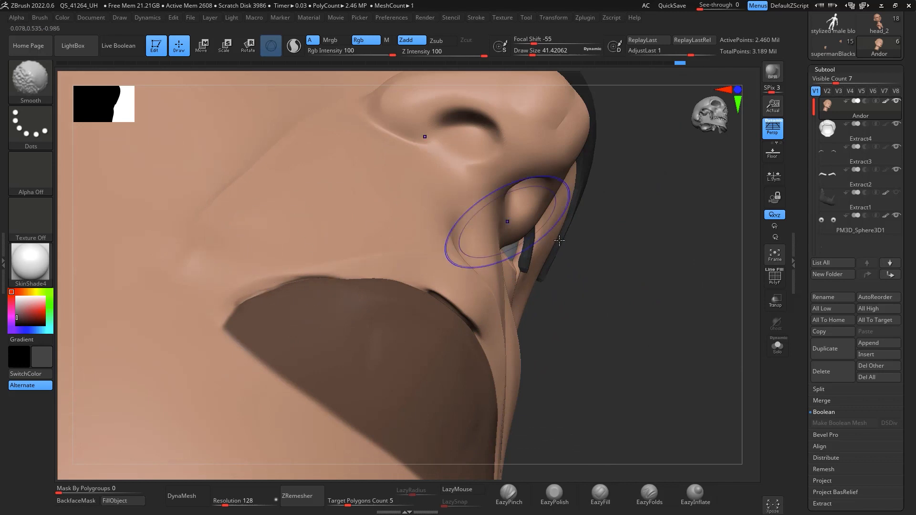
mouse_move(635, 270)
mouse_down()
mouse_move(661, 327)
mouse_move(610, 298)
mouse_up()
drag(283, 268, 230, 264)
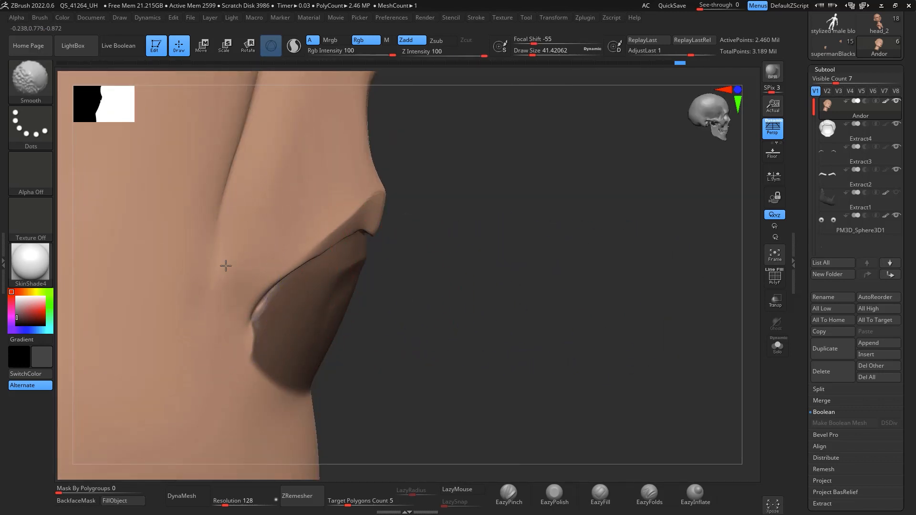
mouse_move(544, 274)
mouse_down()
mouse_move(751, 323)
mouse_move(751, 358)
mouse_move(742, 311)
mouse_move(664, 296)
mouse_move(653, 403)
mouse_up()
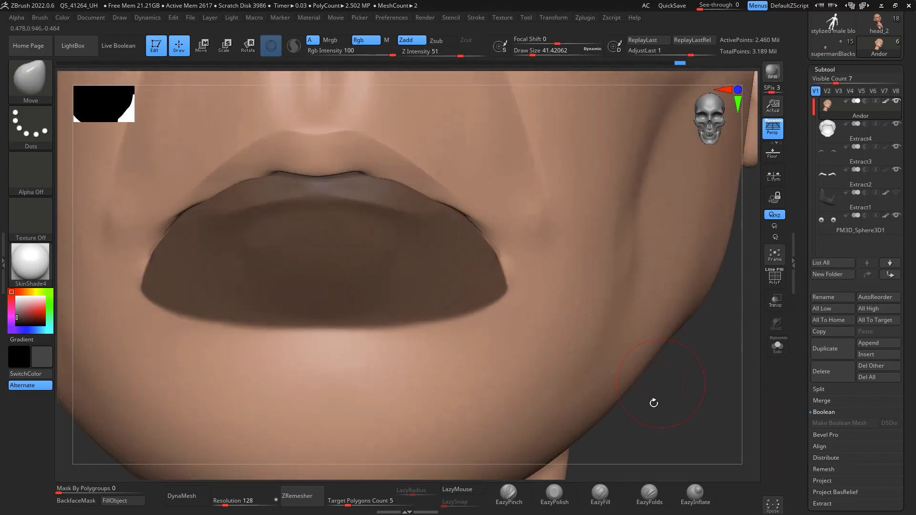
Step: Polish the skin beside the mouth corners with EazyPolish at a draw size of about 27, with Rgb painting turned off
click(555, 496)
key(space)
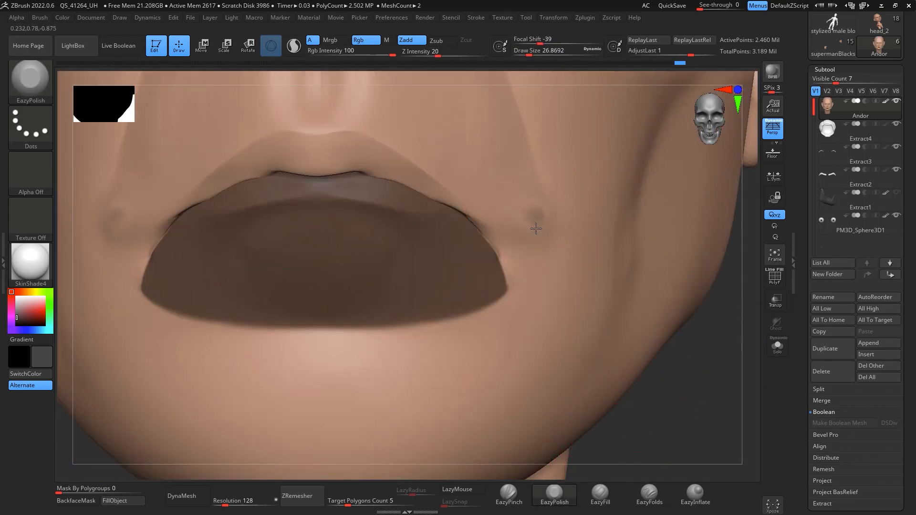
mouse_move(534, 220)
mouse_down()
mouse_move(545, 230)
mouse_move(531, 230)
mouse_up()
key(ctrl+z)
click(366, 40)
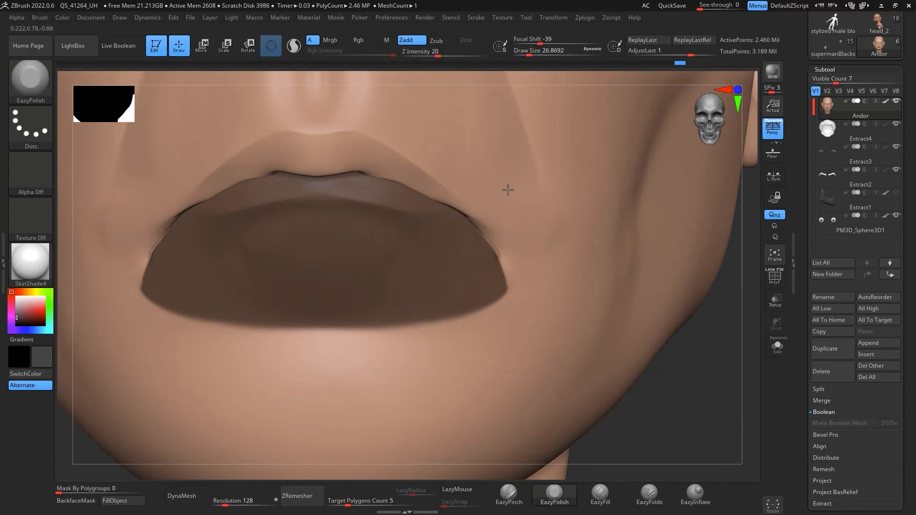
mouse_move(688, 402)
alt+mouse_down()
mouse_move(685, 272)
mouse_move(709, 327)
mouse_move(674, 292)
alt+mouse_up()
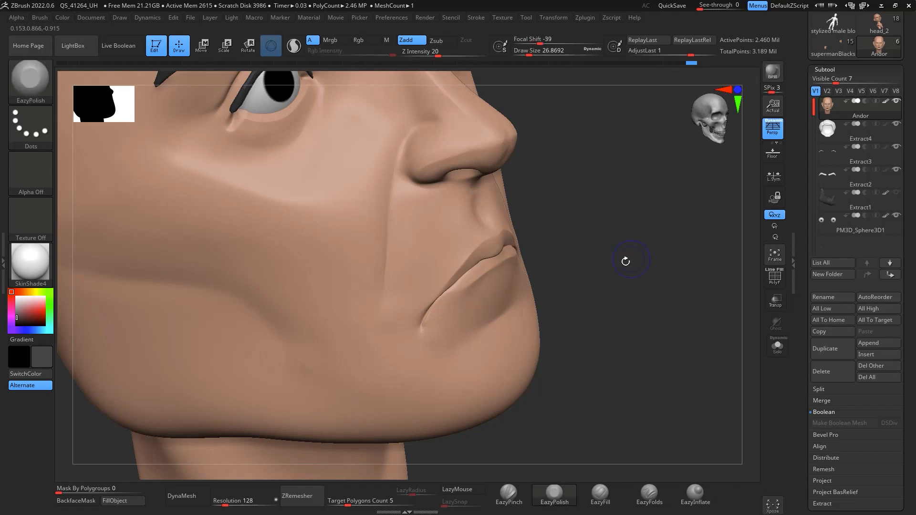
mouse_move(626, 259)
mouse_down()
mouse_move(693, 398)
mouse_move(761, 351)
mouse_up()
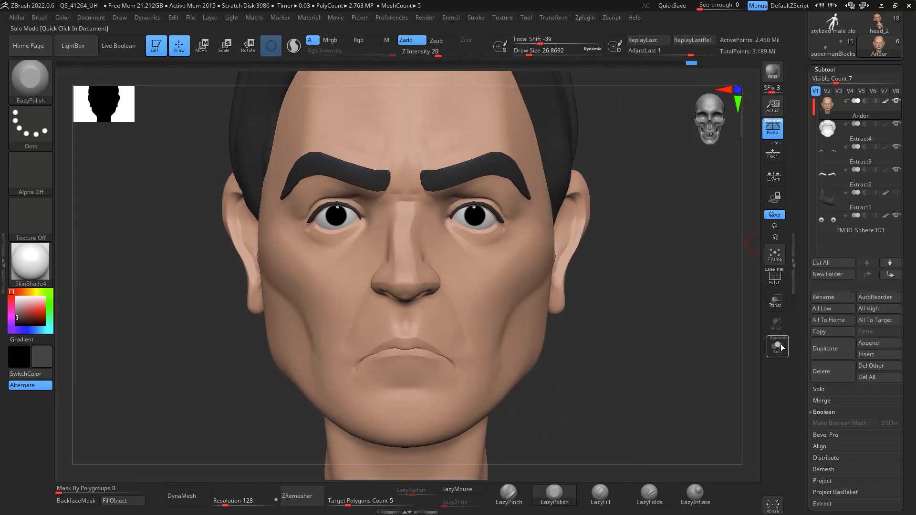
Step: Show the beard again and raise the mouth line on the head with the Move brush at a draw size of 112
click(895, 195)
alt+drag(693, 321, 645, 309)
key(b)
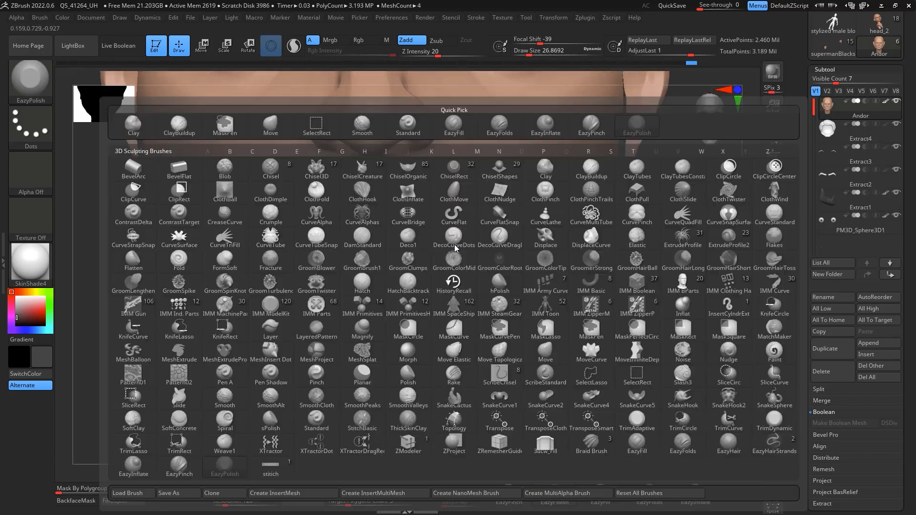
key(m)
key(v)
key(space)
drag(465, 238, 478, 240)
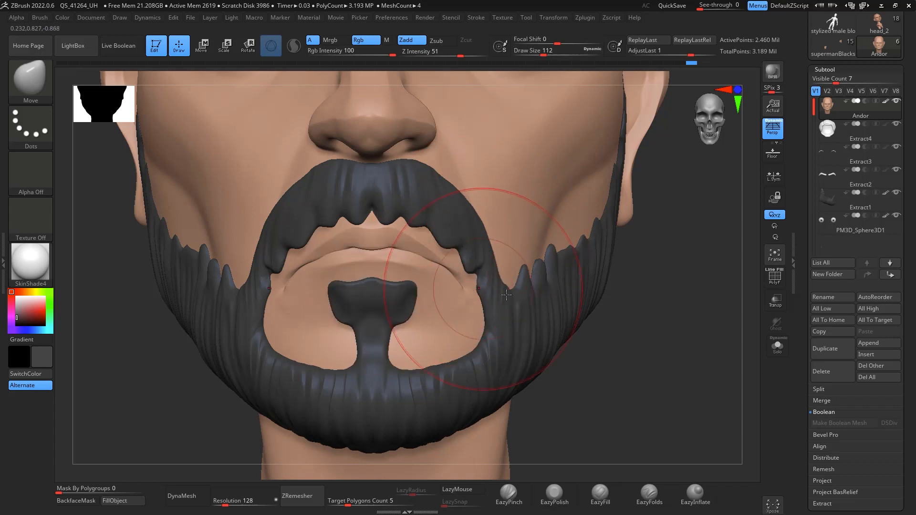
key(space)
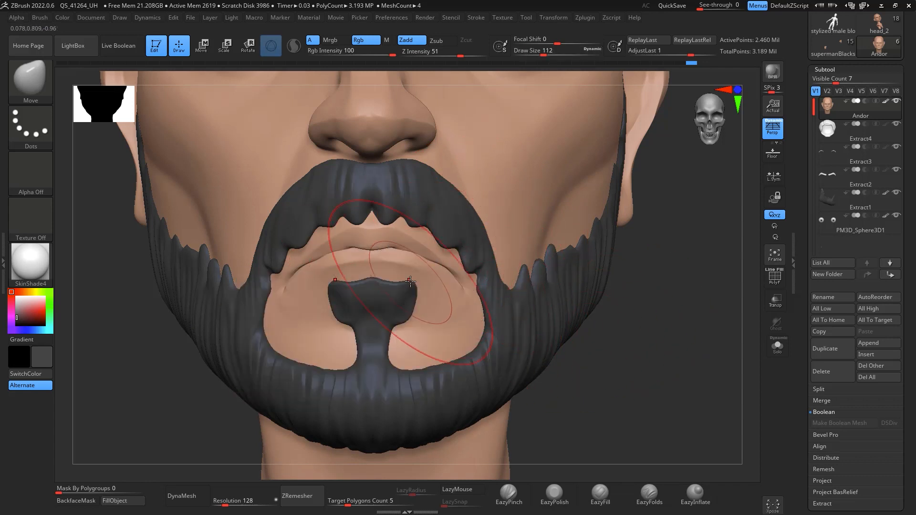
mouse_move(410, 277)
mouse_down()
mouse_move(448, 262)
mouse_move(461, 276)
mouse_move(436, 263)
mouse_move(443, 254)
mouse_up()
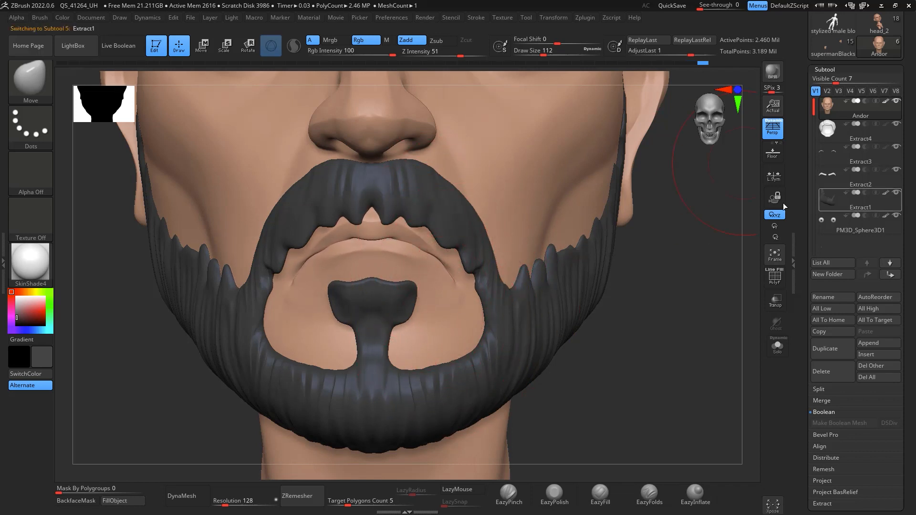
Step: Select the Extract1 beard and reposition the soul patch against the chin with the Move brush at draw sizes of about 112 and 77
drag(373, 309, 372, 302)
drag(649, 397, 369, 300)
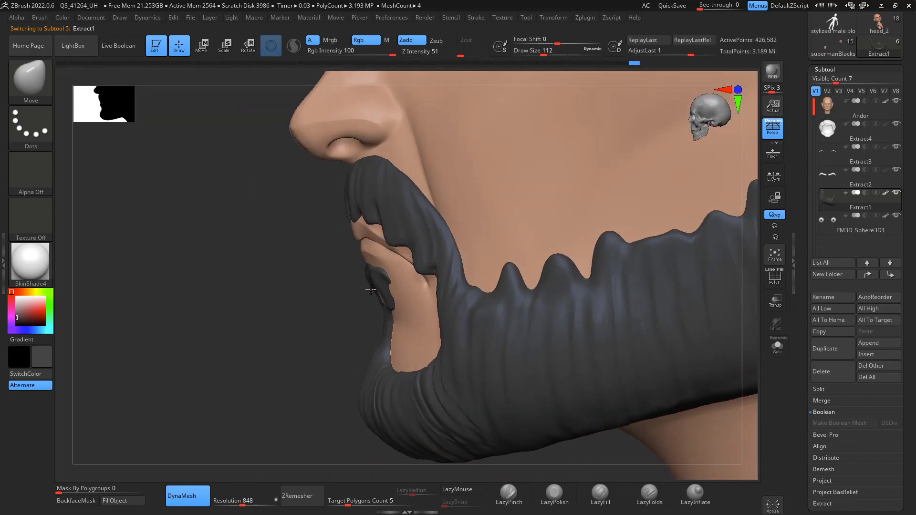
drag(326, 325, 409, 310)
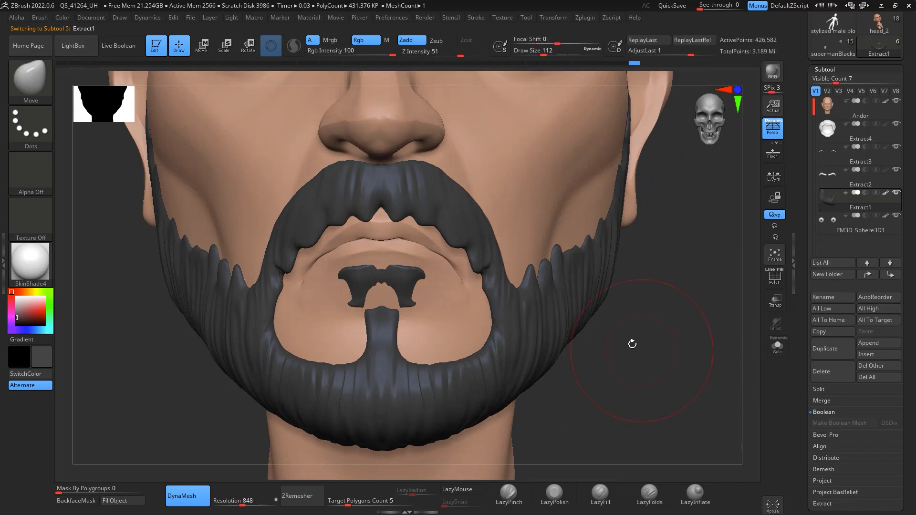
drag(629, 343, 715, 335)
key(space)
drag(382, 303, 367, 303)
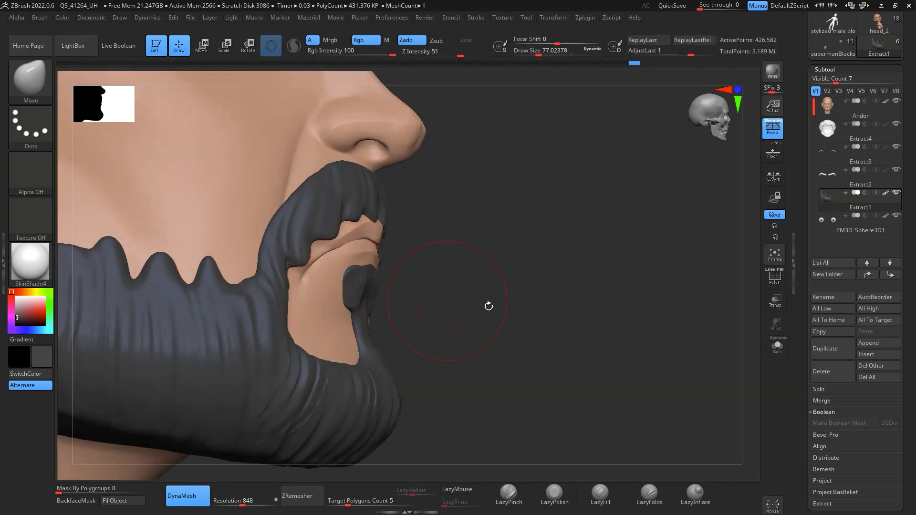
drag(489, 306, 596, 341)
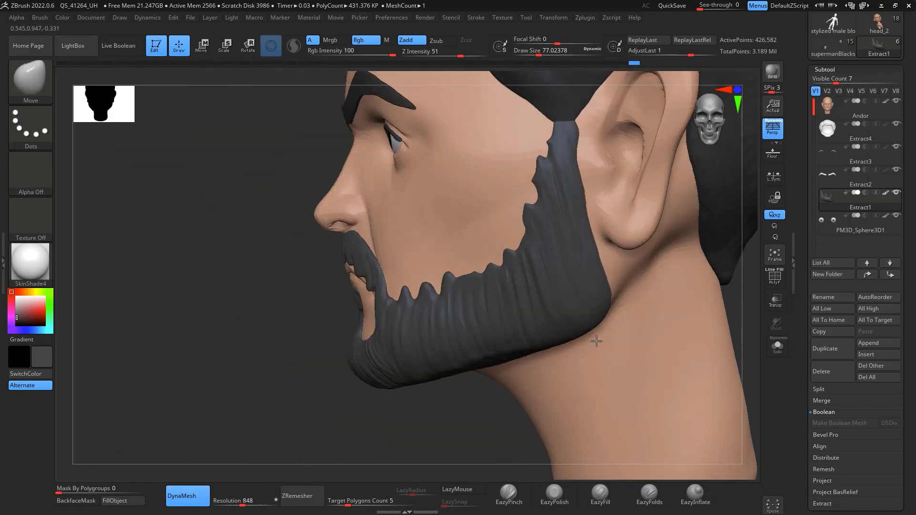
Step: Select the Andor head and adjust the nose bridge profile with the Move brush at a draw size of 112
key(b)
key(m)
key(v)
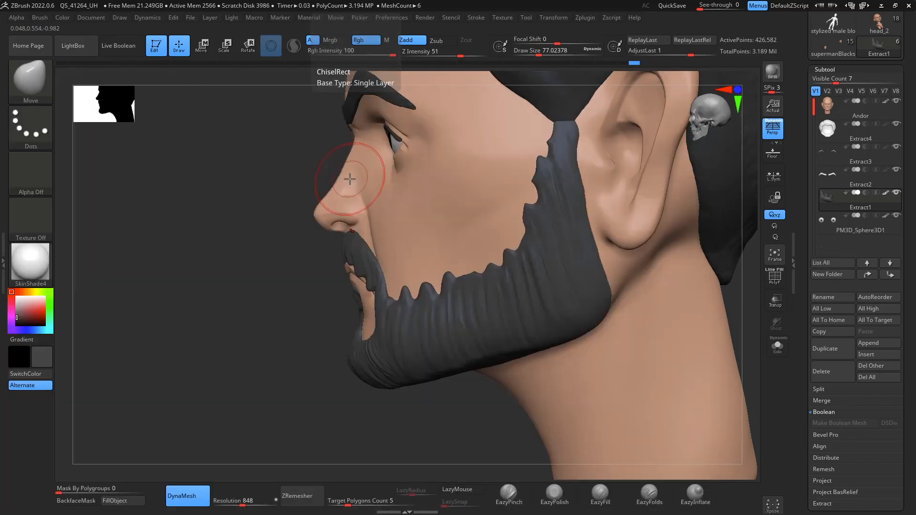
key(space)
drag(350, 179, 359, 178)
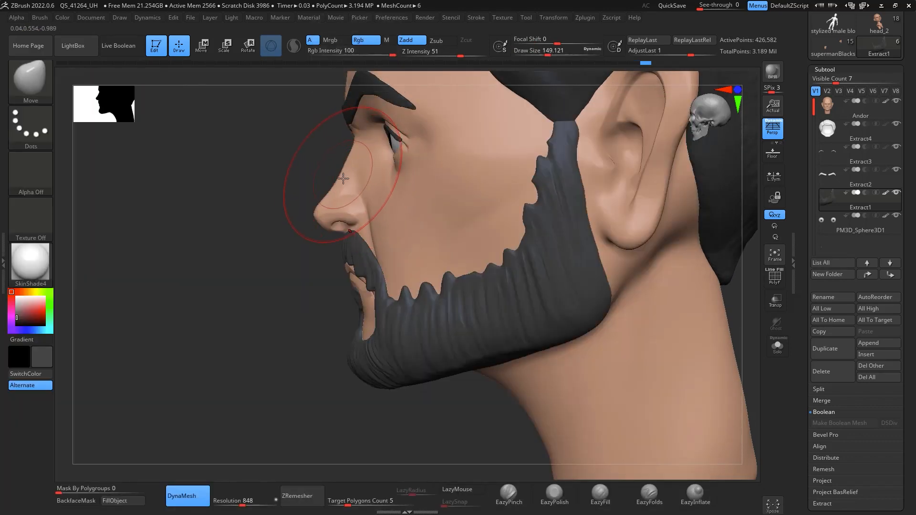
alt+click(448, 153)
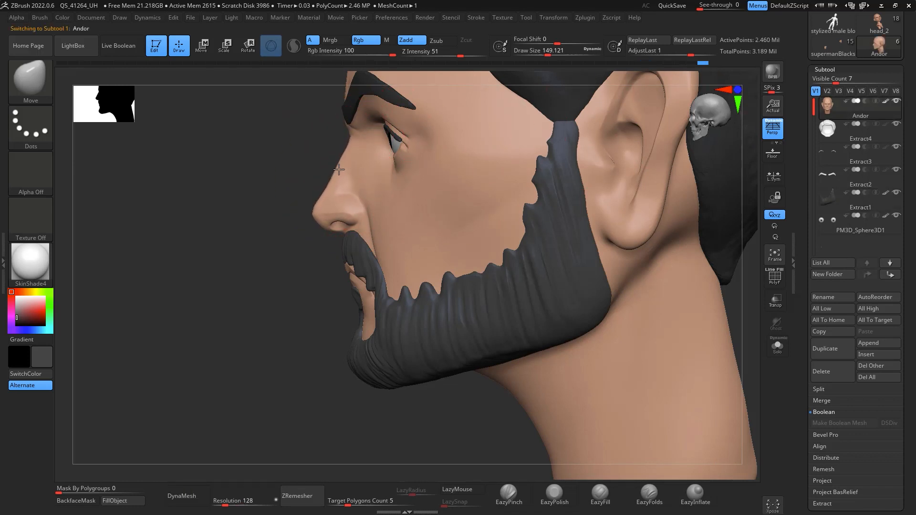
key(space)
drag(345, 173, 341, 168)
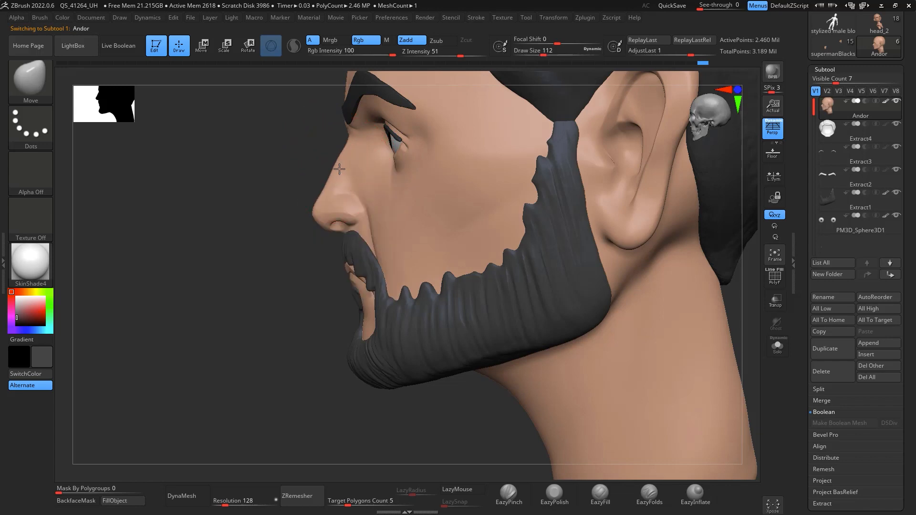
Step: Reshape the sides of the nose and the nostril wings with the Move brush at draw sizes of about 41 and 51
mouse_move(293, 257)
mouse_down()
mouse_move(320, 278)
mouse_move(411, 270)
mouse_up()
mouse_move(570, 250)
mouse_down()
mouse_move(625, 264)
mouse_move(663, 348)
mouse_move(437, 205)
mouse_up()
key(space)
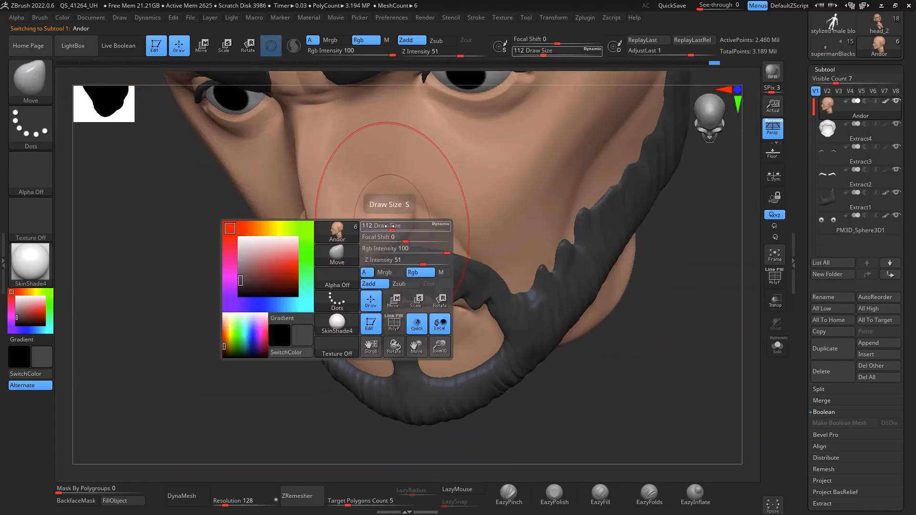
drag(389, 227, 382, 227)
drag(678, 313, 665, 337)
key(space)
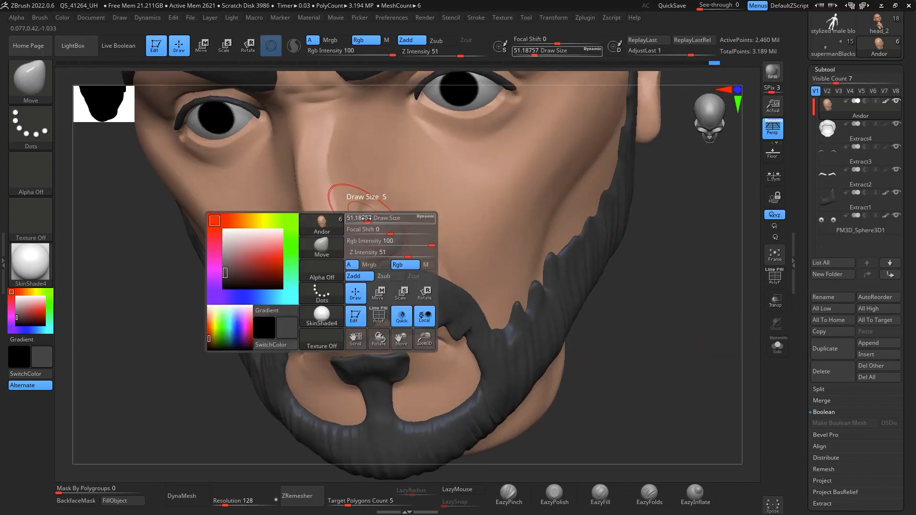
drag(367, 219, 364, 220)
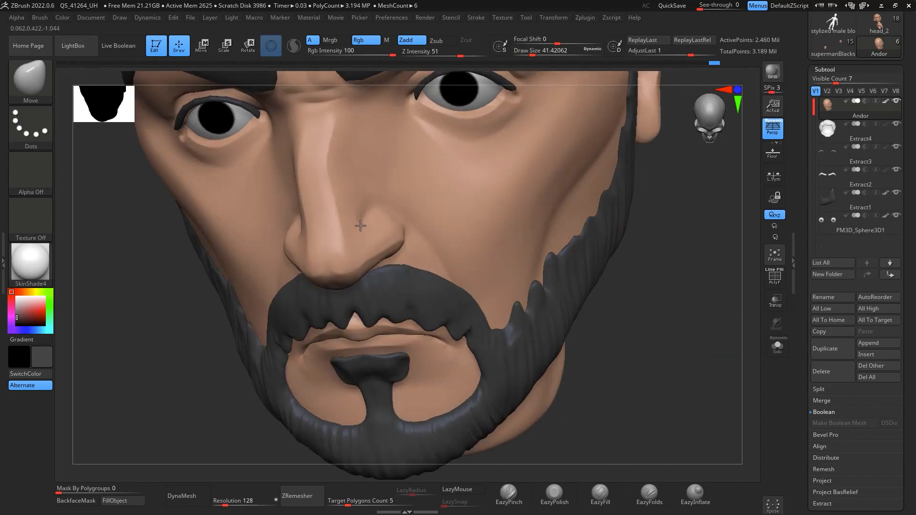
drag(623, 307, 674, 312)
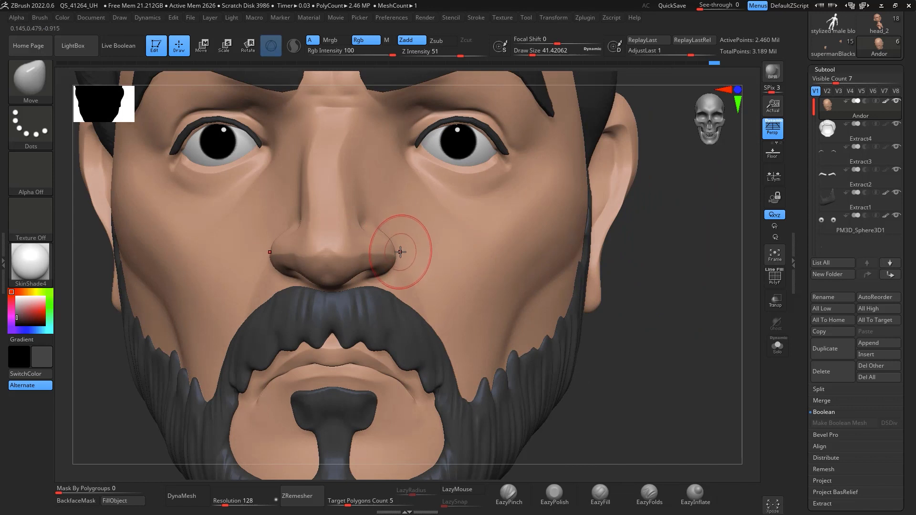
key(space)
drag(432, 250, 446, 250)
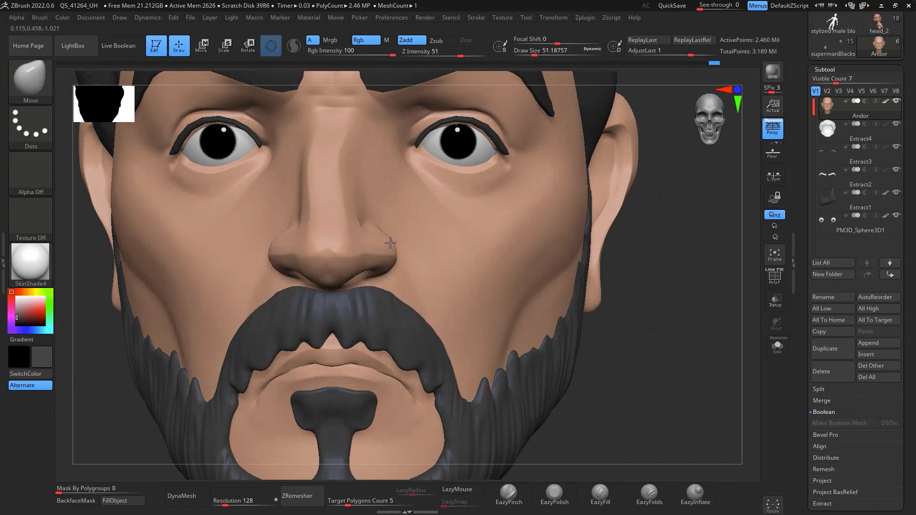
drag(676, 384, 540, 315)
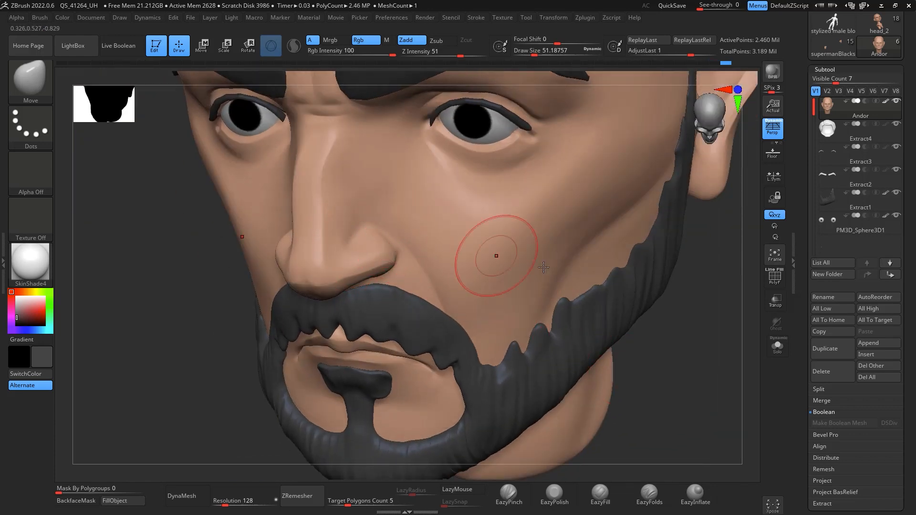
Step: Inspect the whole head from both profiles and the front
drag(637, 340, 723, 329)
drag(654, 344, 702, 330)
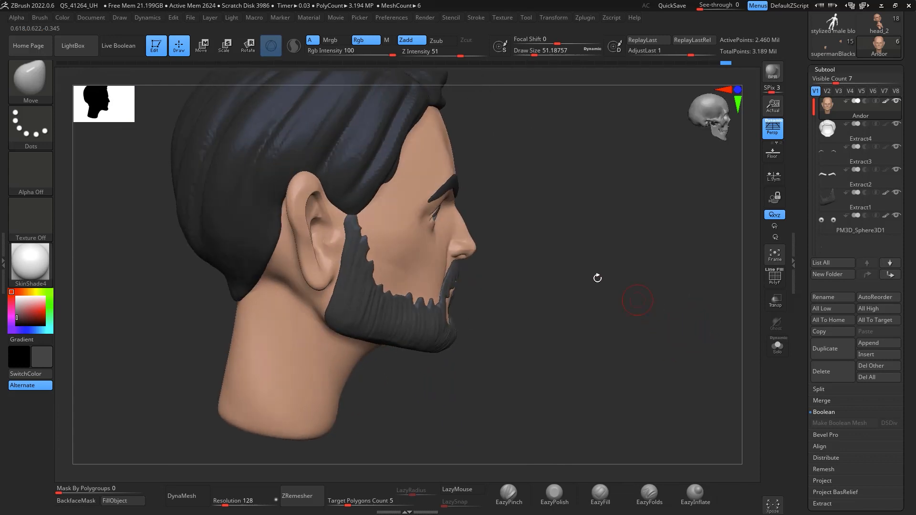
mouse_move(635, 266)
mouse_down()
mouse_move(636, 276)
mouse_move(626, 277)
mouse_up()
alt+drag(622, 238, 626, 159)
drag(636, 279, 592, 305)
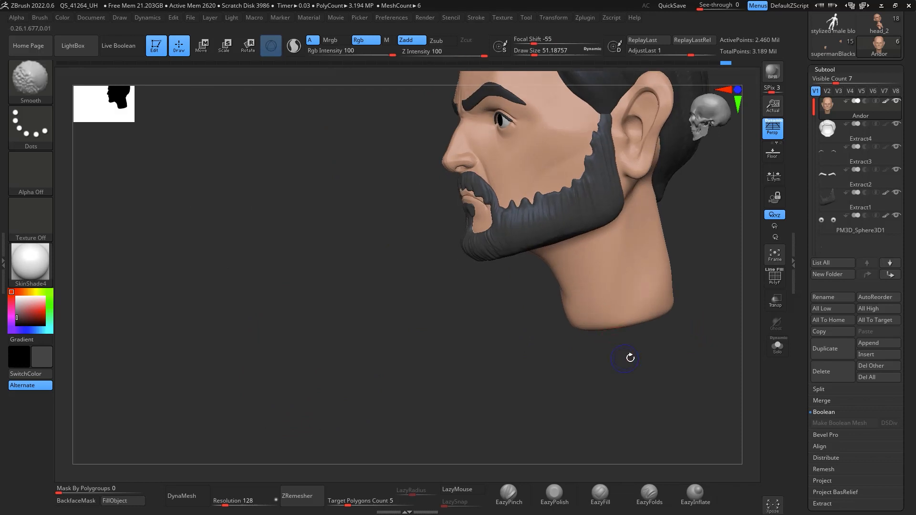
mouse_move(630, 358)
shift+mouse_down()
mouse_move(642, 351)
mouse_move(668, 365)
mouse_move(639, 325)
mouse_move(637, 356)
shift+mouse_up()
drag(605, 264, 642, 277)
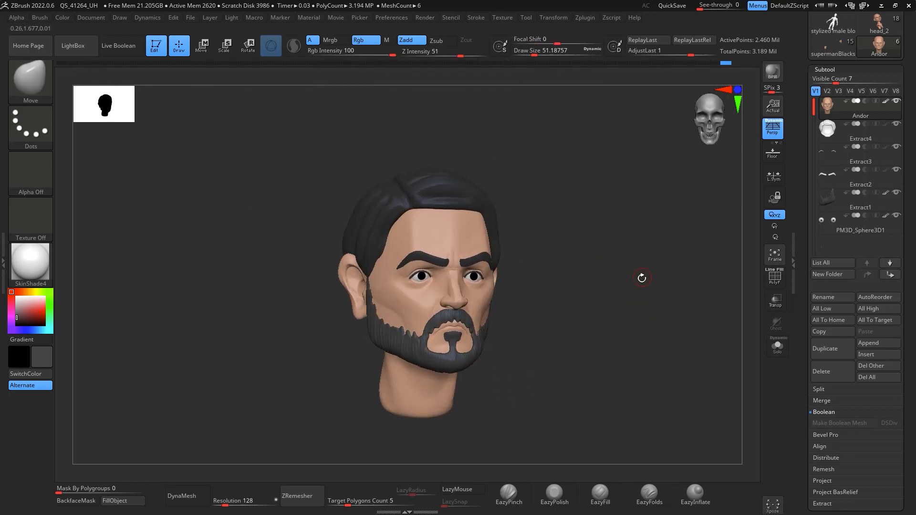
Step: Choose the EazyHairStrands brush and make the Extract4 hair the active subtool
click(46, 91)
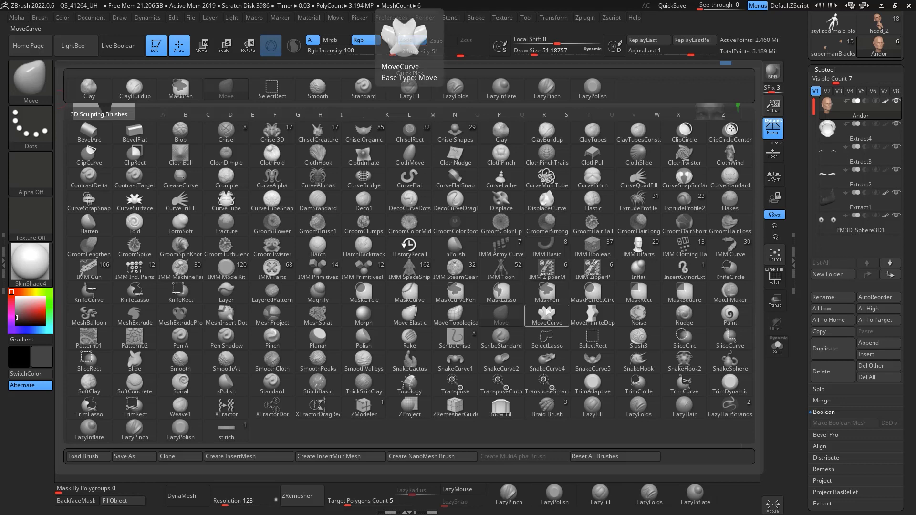
click(732, 407)
shift+drag(630, 281, 640, 301)
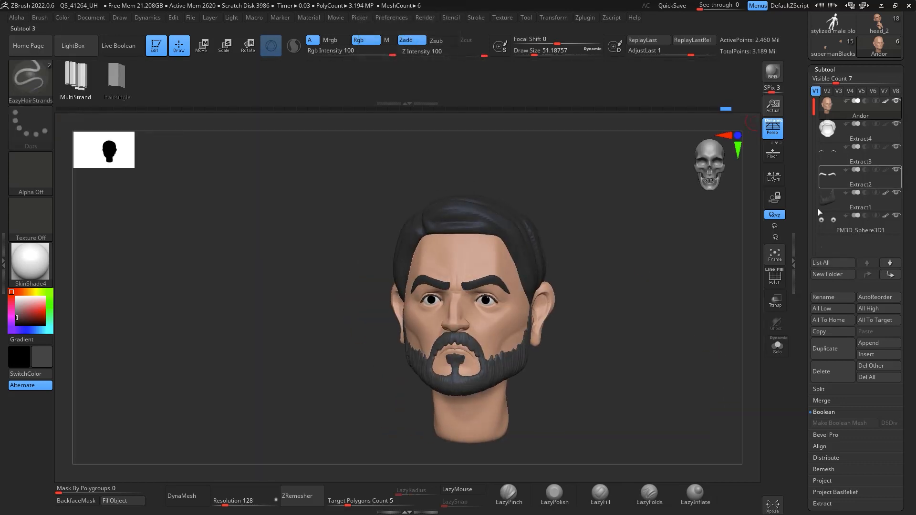
click(845, 138)
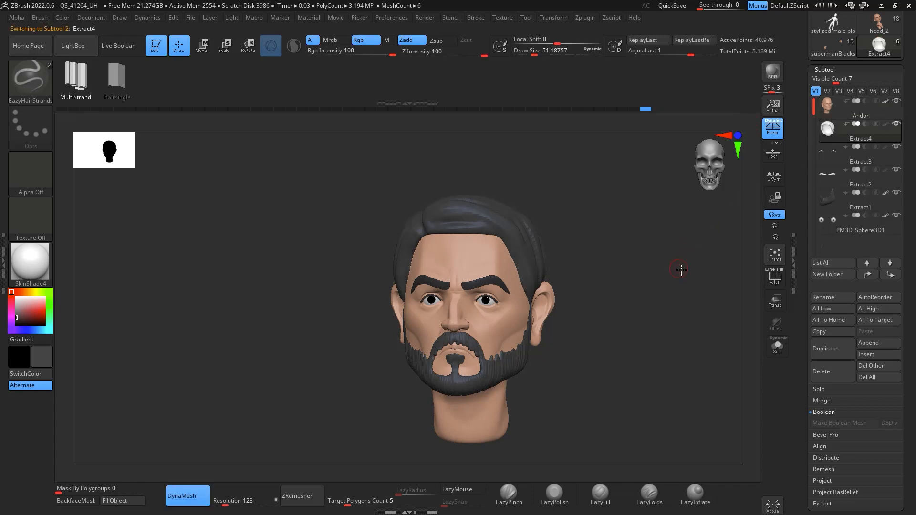
mouse_move(681, 270)
shift+mouse_down()
mouse_move(681, 249)
mouse_move(678, 265)
shift+mouse_up()
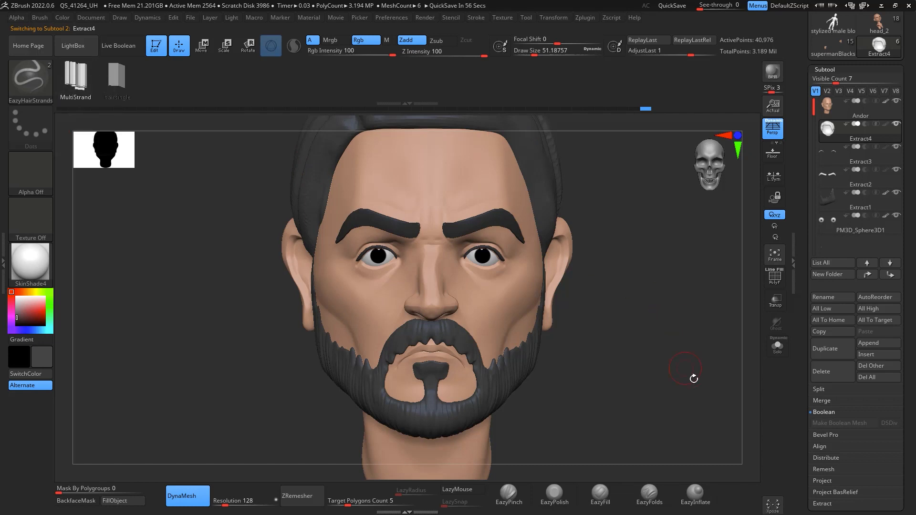
Step: Draw a hair strand from the parting along the front hairline down to the ear at a draw size of about 56
drag(657, 288, 654, 369)
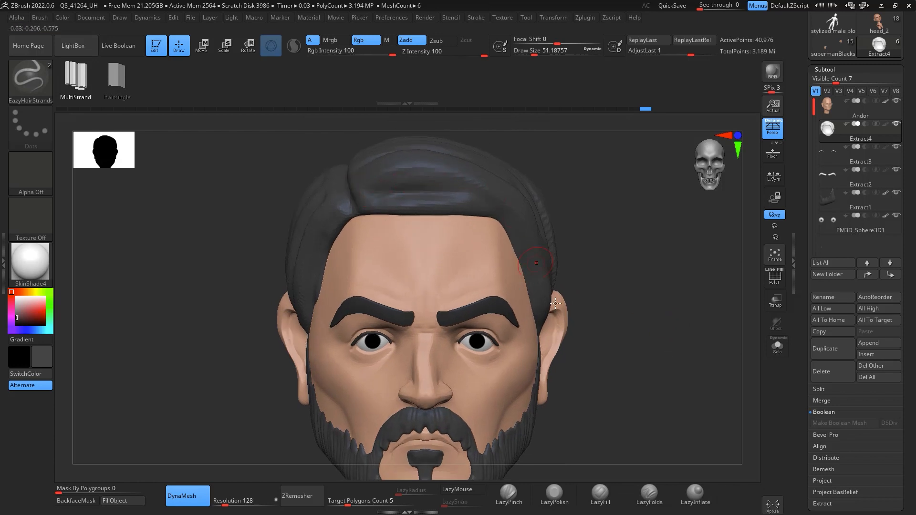
key(space)
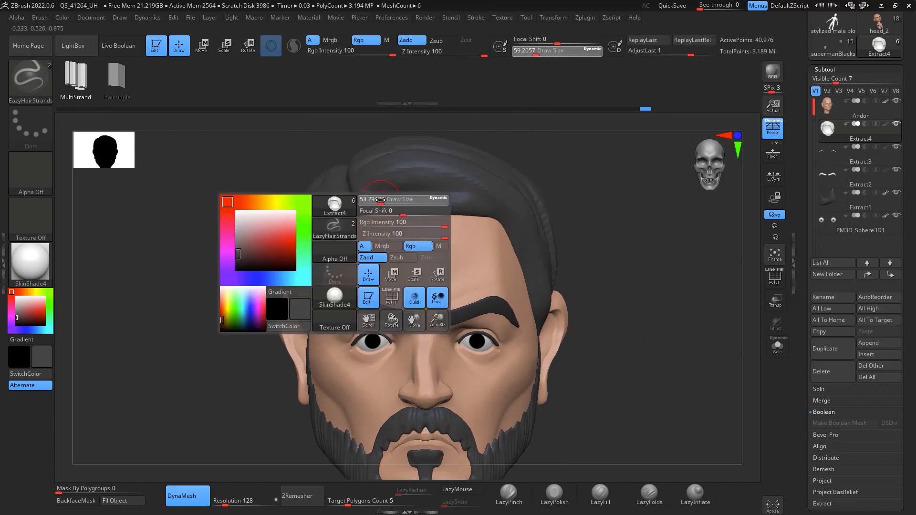
drag(379, 201, 381, 201)
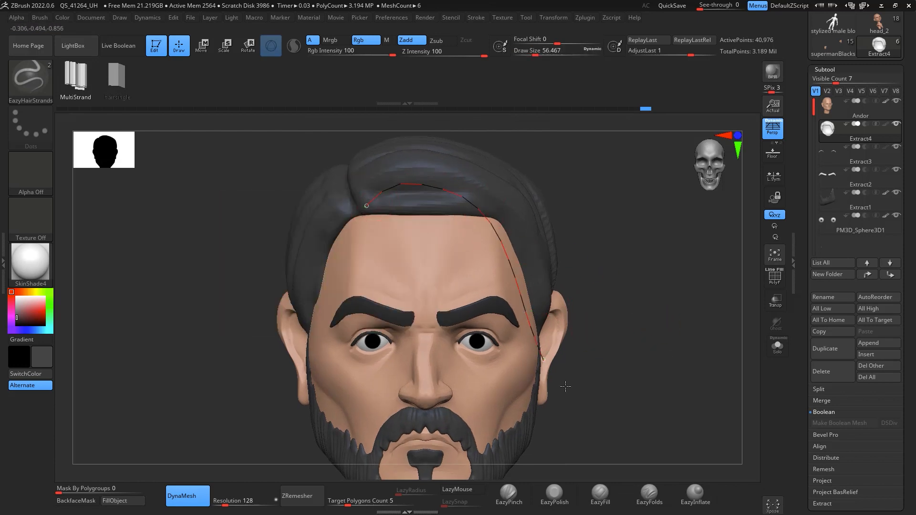
drag(565, 386, 566, 387)
Step: Lay two more hair strands from the parting across the top of the hair, behind the hairline strand
mouse_move(678, 319)
mouse_down()
mouse_move(640, 331)
mouse_move(634, 344)
mouse_move(668, 327)
mouse_move(664, 302)
mouse_move(695, 277)
mouse_move(689, 317)
mouse_move(609, 251)
mouse_up()
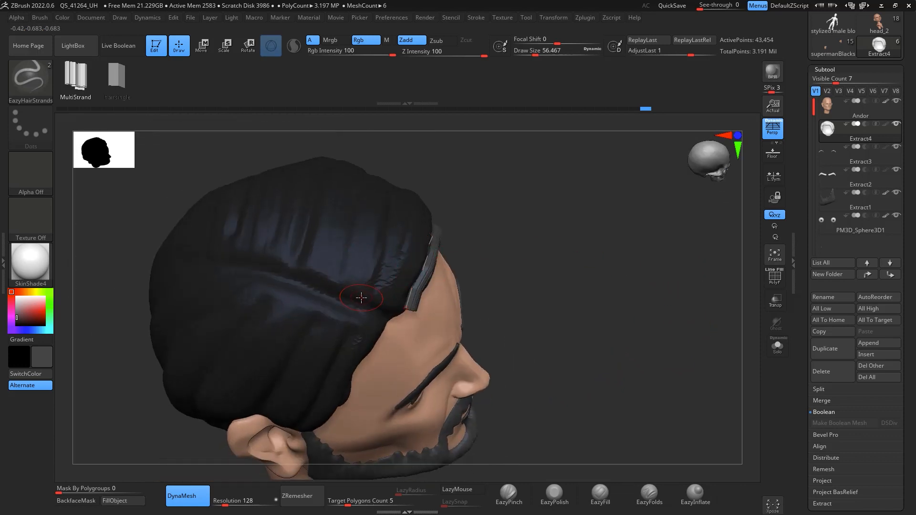
drag(451, 182, 573, 247)
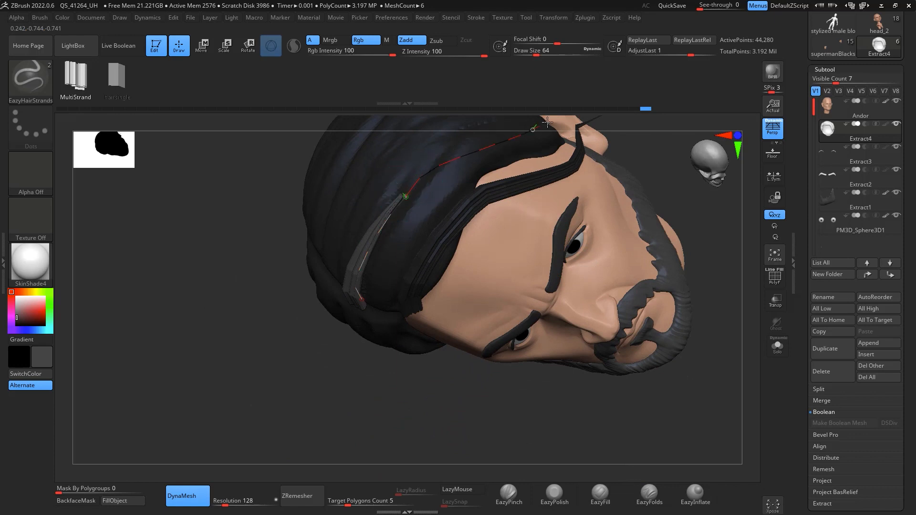
drag(547, 122, 562, 113)
mouse_move(716, 326)
mouse_down()
mouse_move(698, 330)
mouse_move(691, 278)
mouse_move(695, 290)
mouse_move(668, 310)
mouse_up()
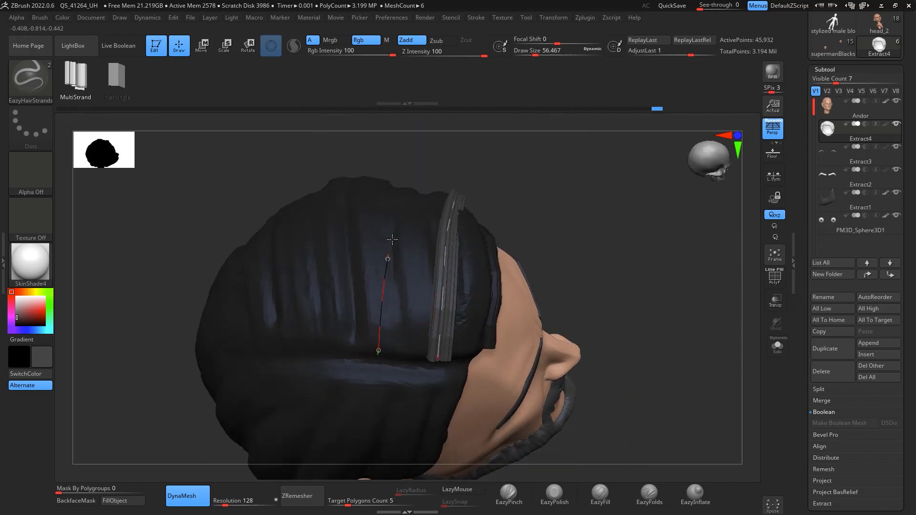
drag(392, 240, 395, 218)
Step: Extend the rearmost strand over the crown toward the ear, undoing the first extension and redrawing it
mouse_move(552, 176)
mouse_down()
mouse_move(621, 253)
mouse_move(642, 294)
mouse_move(626, 351)
mouse_up()
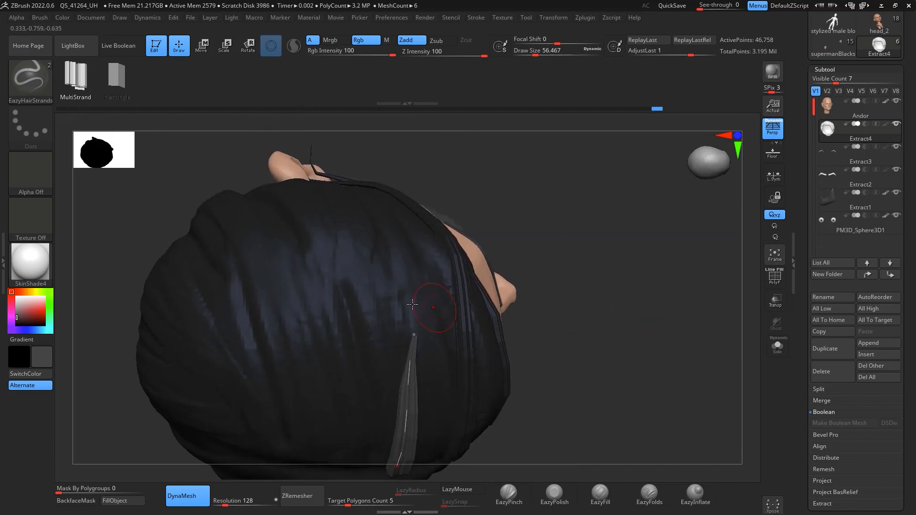
click(297, 173)
drag(639, 303, 680, 298)
key(ctrl+z)
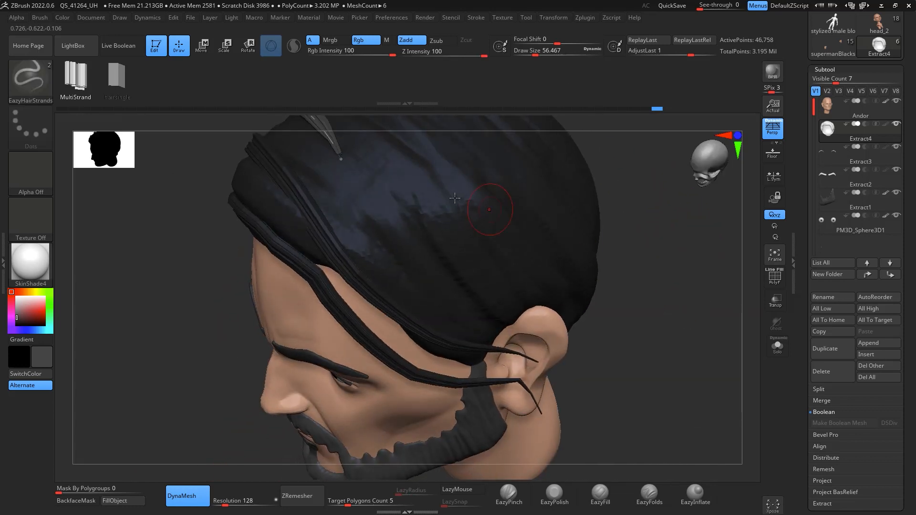
click(521, 330)
Step: Draw a hair strand from the parting along the front hairline above the forehead
mouse_move(704, 334)
mouse_down()
mouse_move(722, 264)
mouse_move(687, 277)
mouse_move(697, 292)
mouse_move(654, 409)
mouse_move(608, 462)
mouse_move(373, 311)
mouse_up()
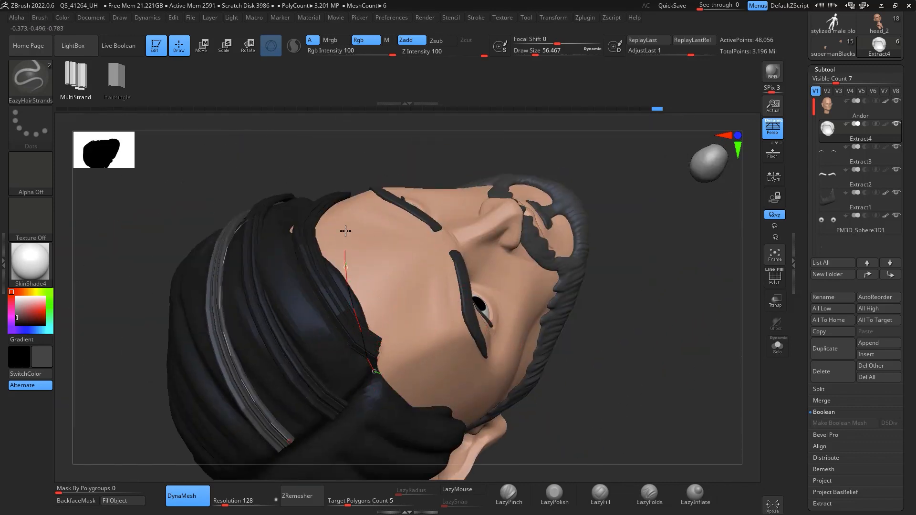
drag(376, 162, 377, 160)
mouse_move(648, 363)
mouse_down()
mouse_move(644, 402)
mouse_move(628, 349)
mouse_move(500, 307)
mouse_up()
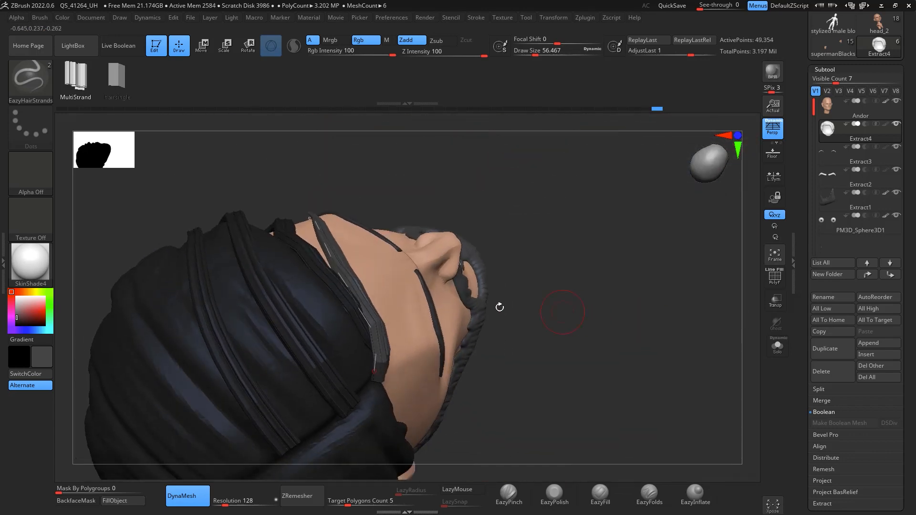
Step: Open the Curve Functions settings of the stroke for the hair strand brush
click(3, 262)
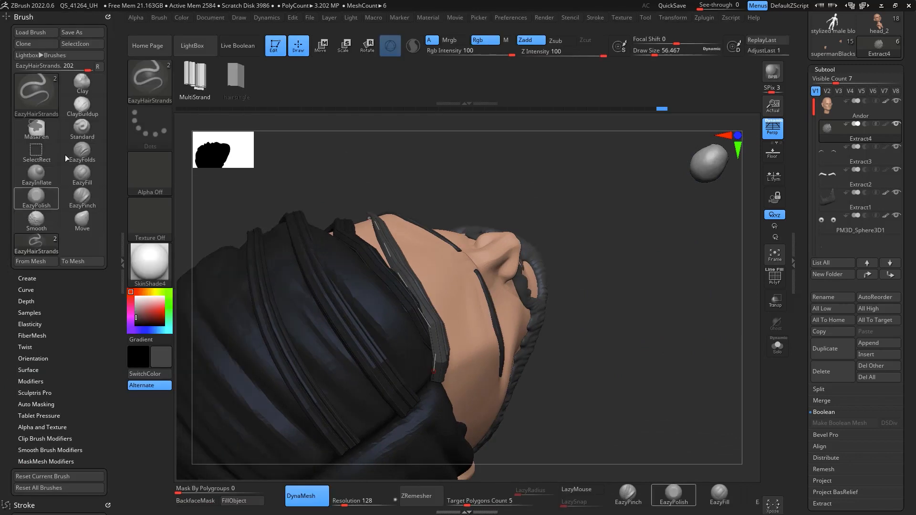
scroll(96, 179, down, 10)
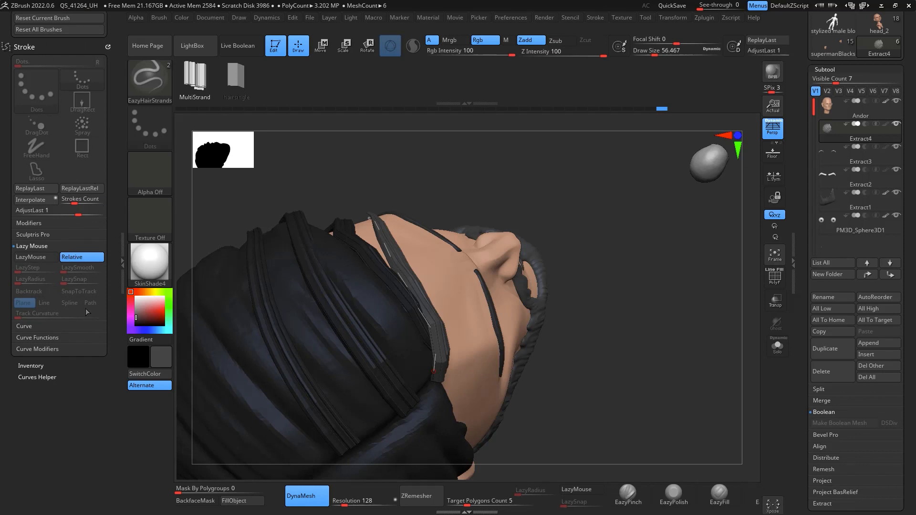
click(80, 338)
Step: Draw another strand from the parting just behind the front hairline strand and reposition its curve
drag(551, 143, 406, 374)
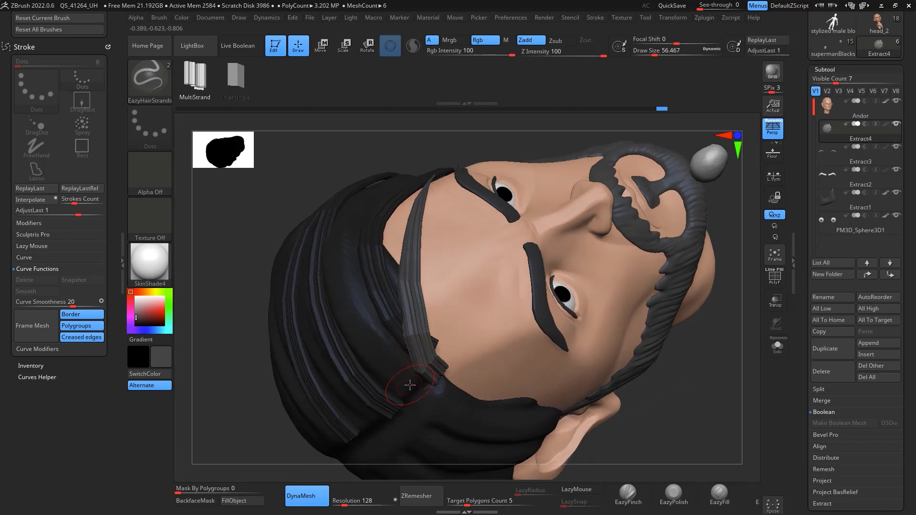
drag(410, 196, 425, 175)
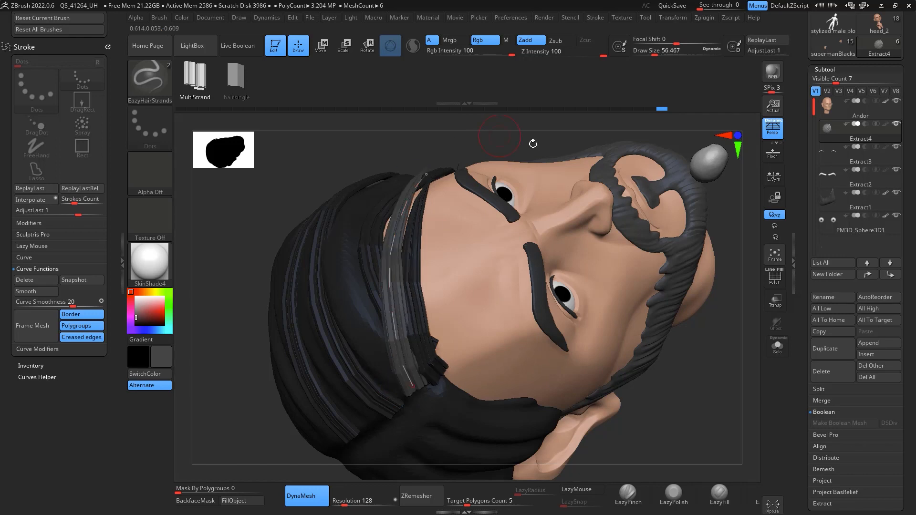
mouse_move(695, 382)
mouse_down()
mouse_move(696, 367)
mouse_move(711, 369)
mouse_move(706, 392)
mouse_up()
drag(415, 255, 415, 254)
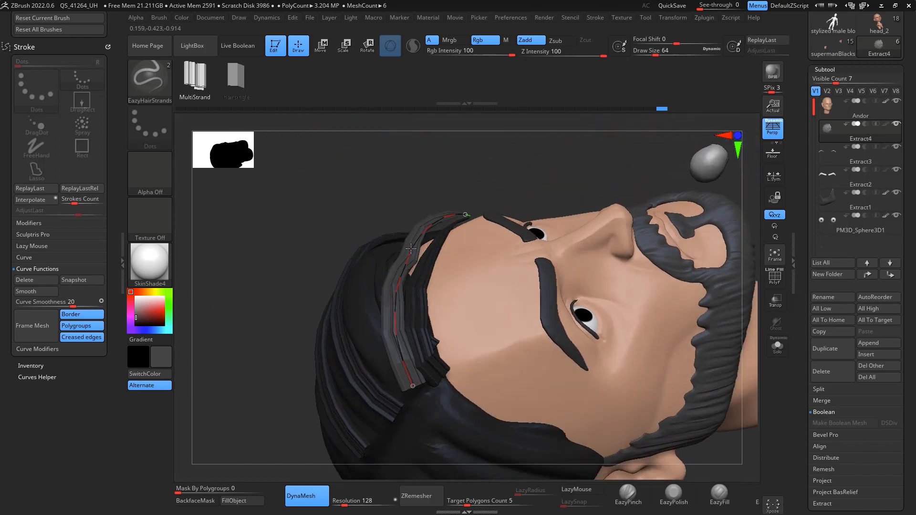
Step: Extend a hair strand from the parting across the upper forehead toward the opposite temple
drag(534, 165, 618, 178)
drag(455, 366, 454, 366)
mouse_move(511, 240)
mouse_down()
mouse_move(596, 239)
mouse_move(661, 286)
mouse_move(669, 242)
mouse_move(520, 244)
mouse_up()
drag(486, 270, 560, 251)
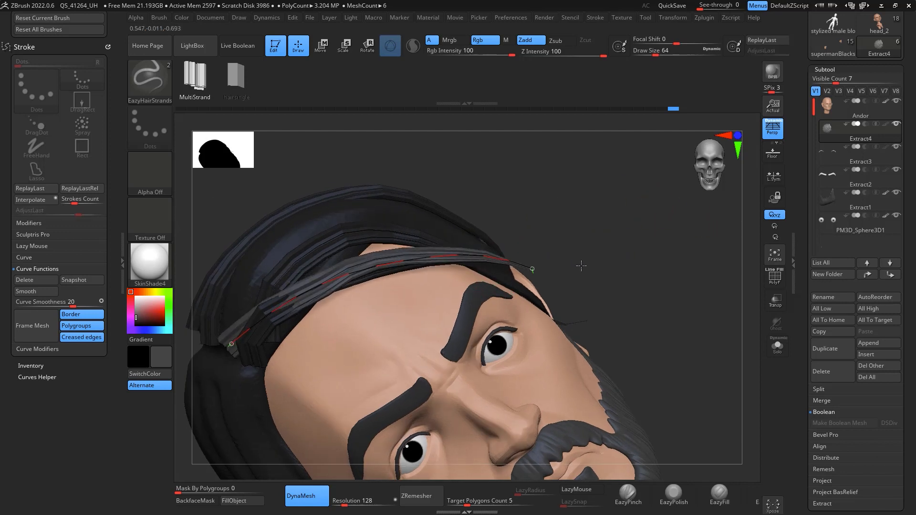
Step: Turn off curve snapping in the Curve settings of the hair strand stroke
mouse_move(617, 241)
mouse_down()
mouse_move(628, 220)
mouse_move(609, 248)
mouse_move(499, 262)
mouse_move(507, 299)
mouse_move(522, 311)
mouse_up()
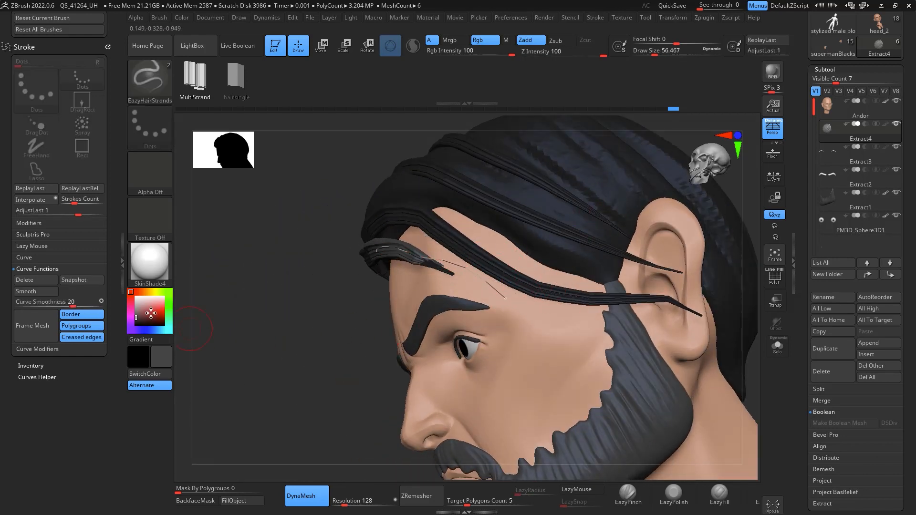
click(73, 350)
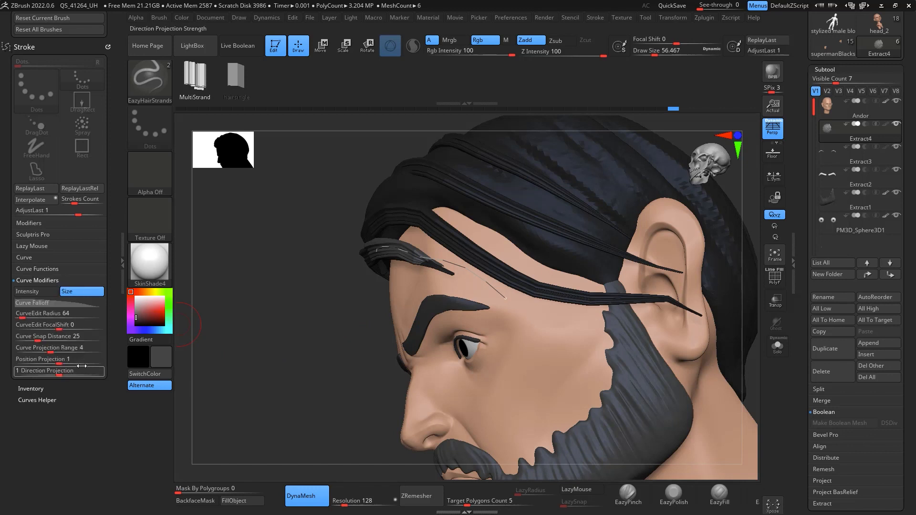
click(78, 268)
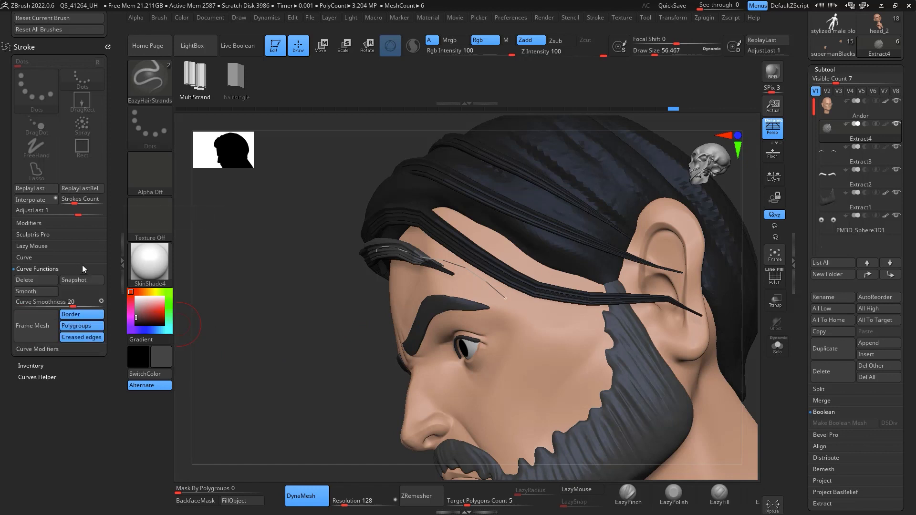
click(82, 259)
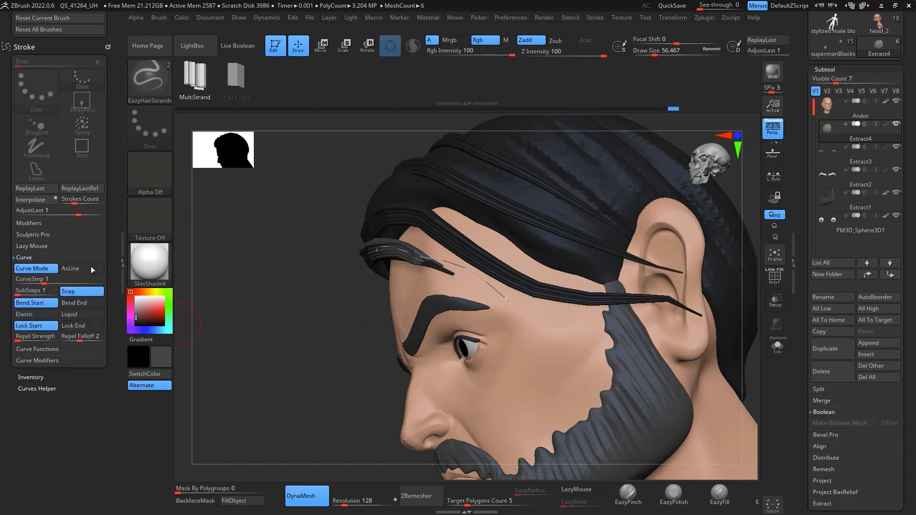
Step: Reposition the curve of the upper forehead strand, adjusting its middle and its tip near the opposite temple
drag(740, 353, 680, 128)
drag(434, 249, 428, 225)
drag(364, 252, 306, 264)
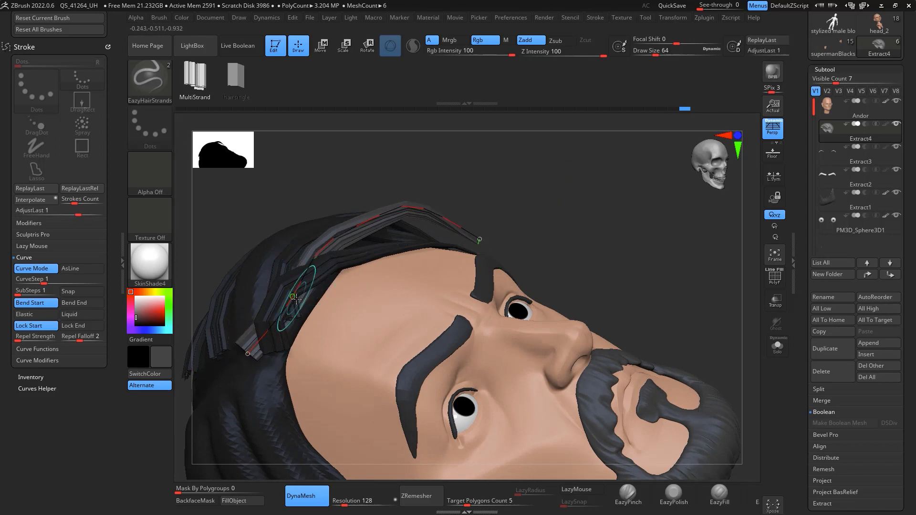
drag(596, 201, 580, 274)
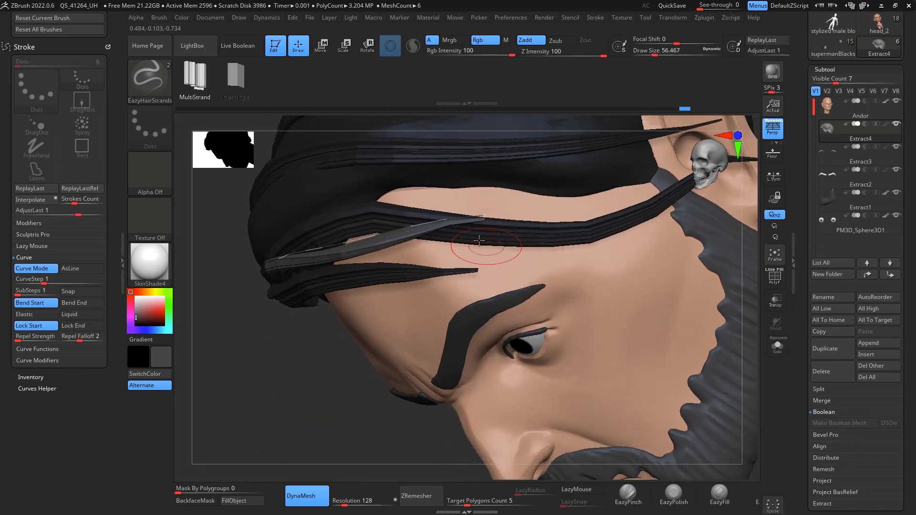
drag(478, 236, 497, 211)
Step: Draw several hair strands from the parting down the side of the head toward the ear, working backward from the hairline
drag(358, 428, 692, 239)
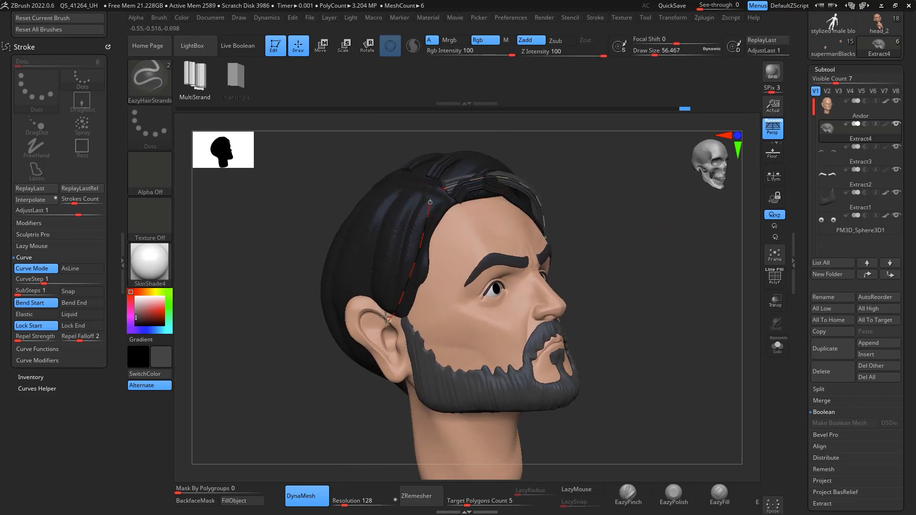
drag(642, 206, 565, 200)
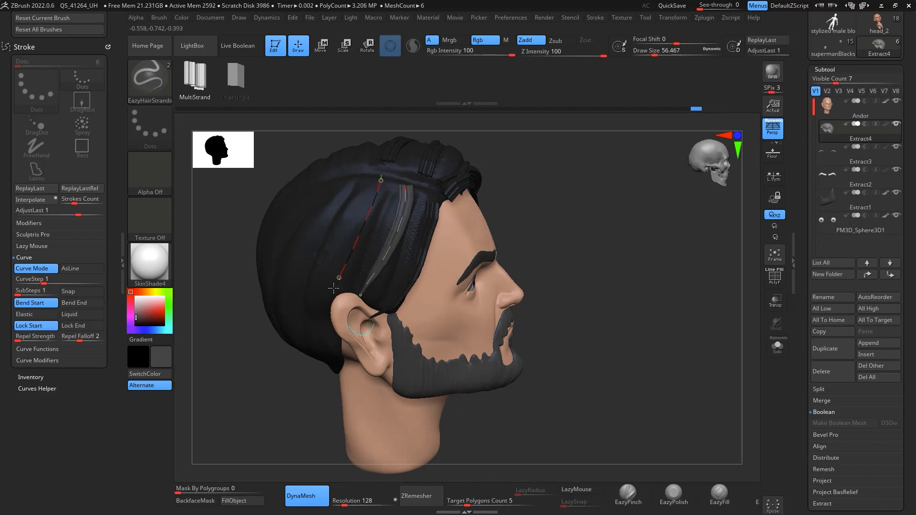
mouse_move(604, 237)
mouse_down()
mouse_move(644, 215)
mouse_move(682, 264)
mouse_move(675, 211)
mouse_move(624, 229)
mouse_up()
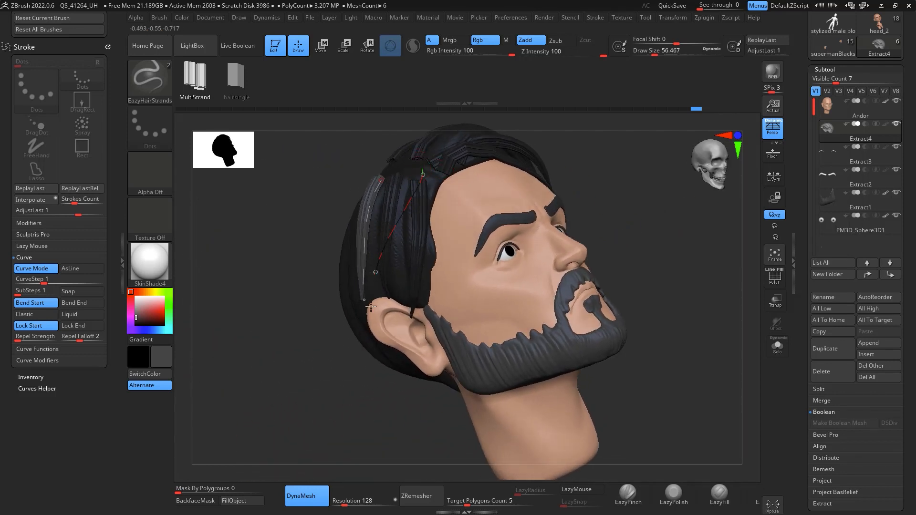
drag(371, 306, 381, 348)
Step: Adjust the lower end of the side strand around the ear and undo the last adjustment
drag(655, 233, 704, 208)
mouse_move(409, 337)
mouse_down()
mouse_move(381, 365)
mouse_move(387, 395)
mouse_up()
drag(611, 184, 485, 161)
drag(652, 176, 503, 172)
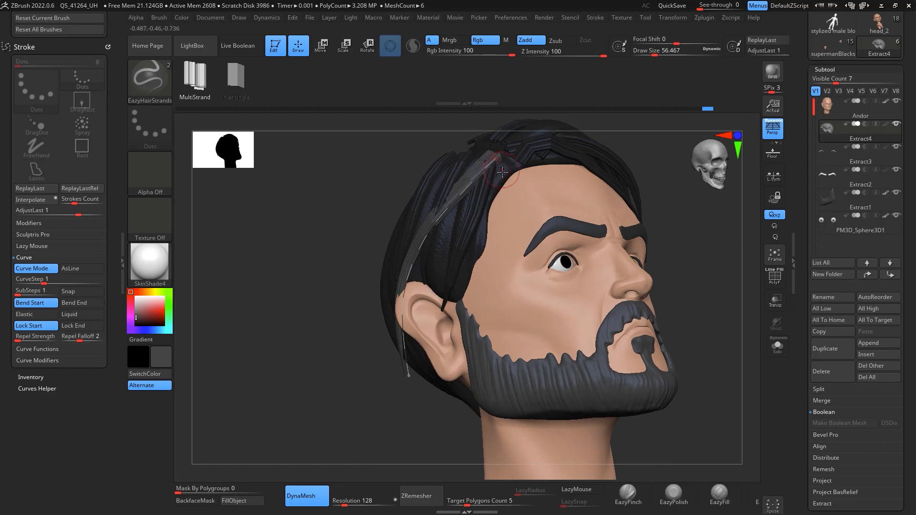
drag(432, 291, 423, 310)
mouse_move(687, 205)
mouse_down()
mouse_move(739, 224)
mouse_move(728, 237)
mouse_move(726, 229)
mouse_move(682, 242)
mouse_up()
key(ctrl+z)
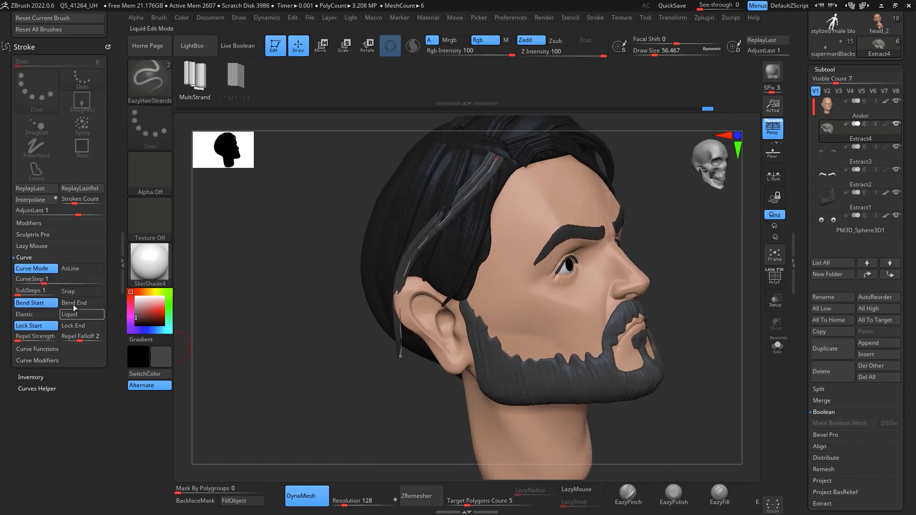
Step: Draw another strand from the parting down over the ear and reposition its curve along the side of the head
click(37, 348)
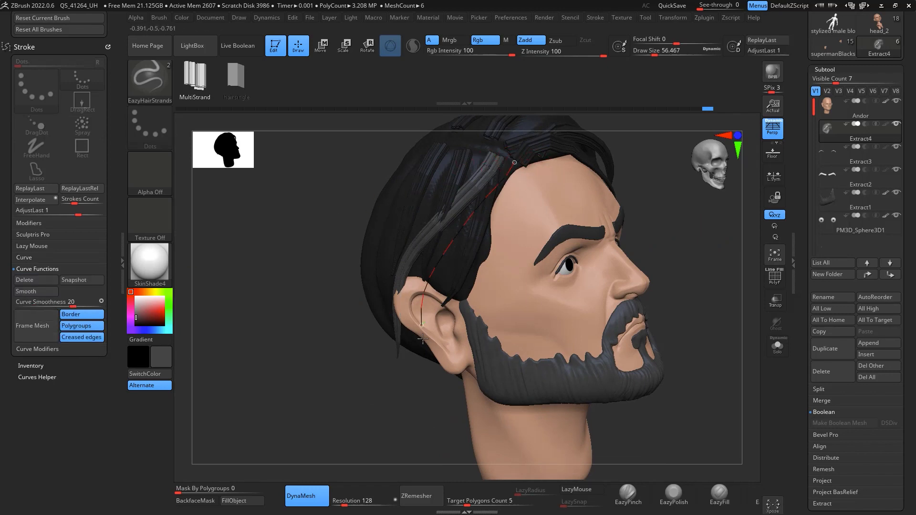
drag(423, 338, 423, 340)
drag(726, 217, 664, 174)
drag(433, 340, 430, 348)
click(483, 188)
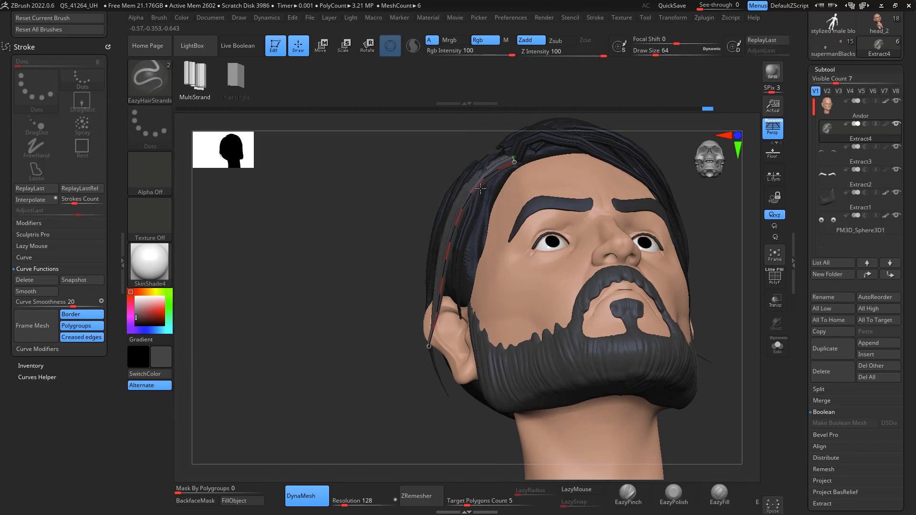
Step: Check the side strand from the front and side, and delete its active curve while keeping the strand mesh
shift+drag(746, 254, 623, 380)
mouse_move(700, 347)
mouse_down()
mouse_move(663, 316)
mouse_move(680, 310)
mouse_move(681, 337)
mouse_move(706, 348)
mouse_up()
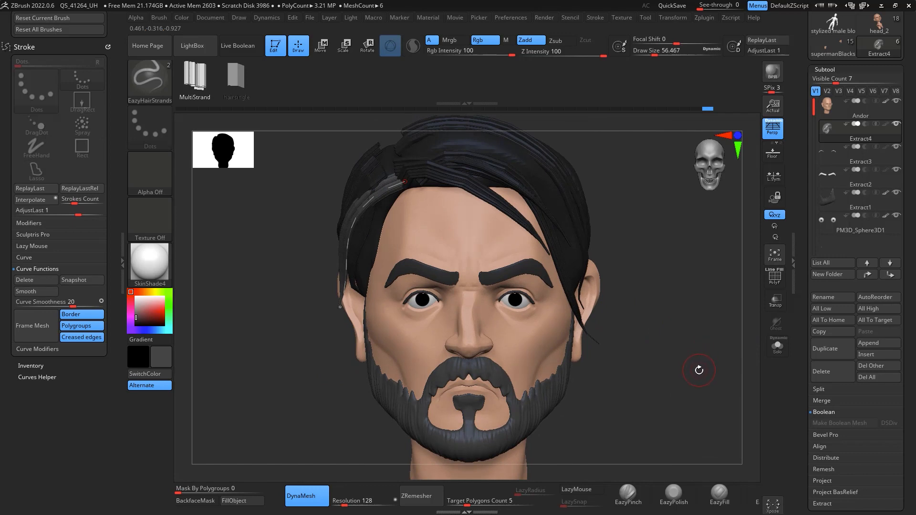
drag(699, 370, 680, 281)
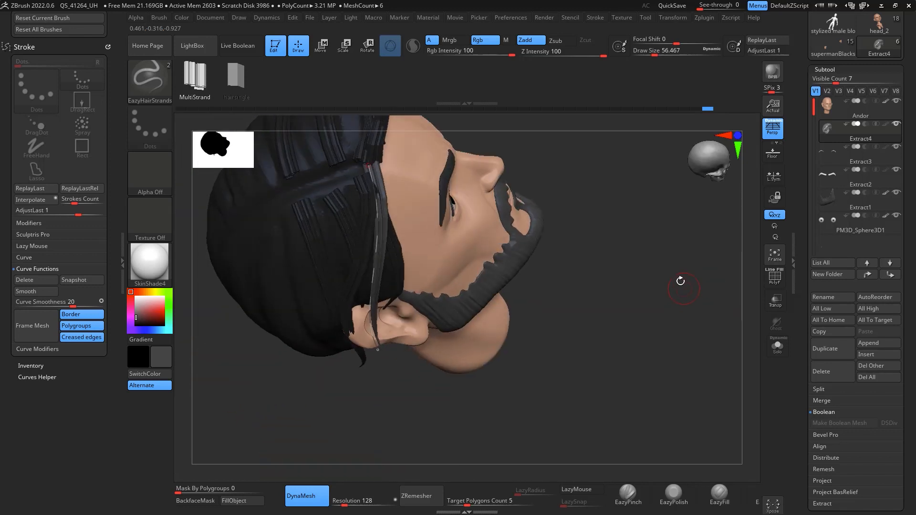
click(48, 282)
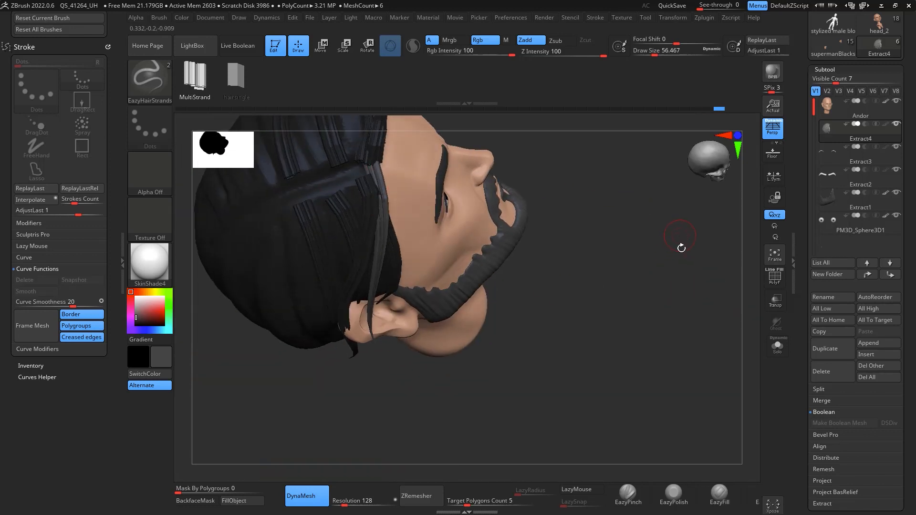
Step: Draw a strand from the parting diagonally across the forehead and reshape its curve so the tip hangs above the opposite eyebrow
drag(681, 247, 515, 282)
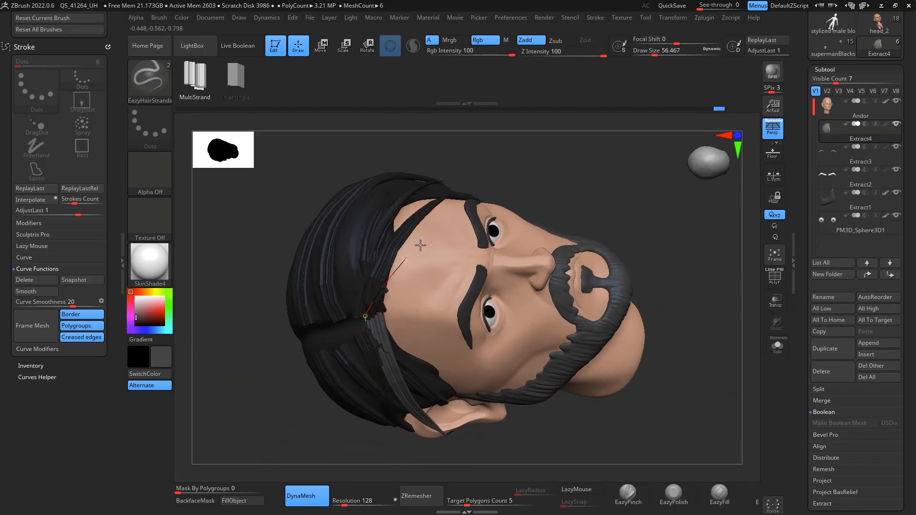
drag(420, 245, 477, 203)
drag(654, 198, 667, 148)
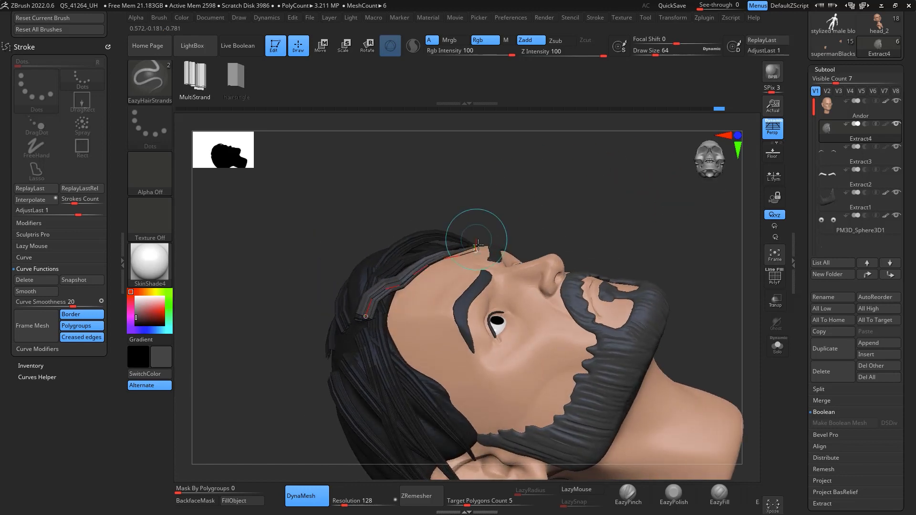
drag(488, 233, 489, 231)
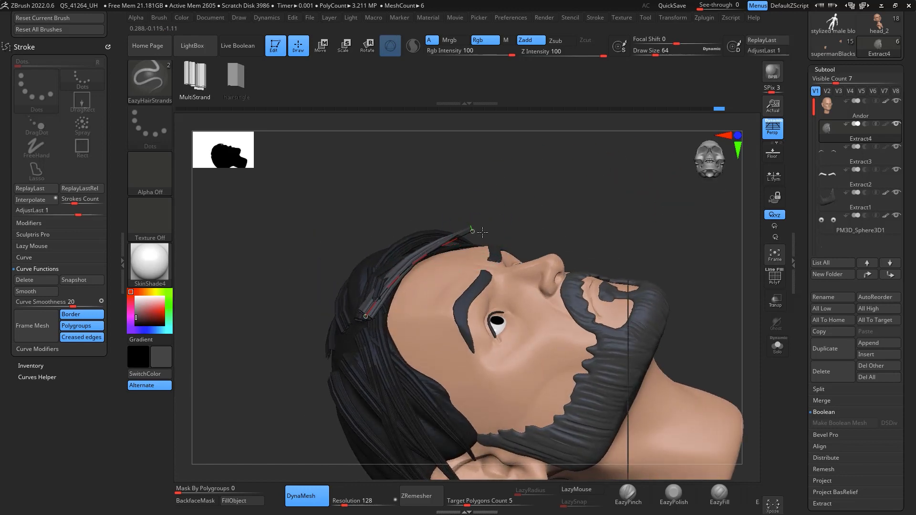
drag(583, 203, 478, 238)
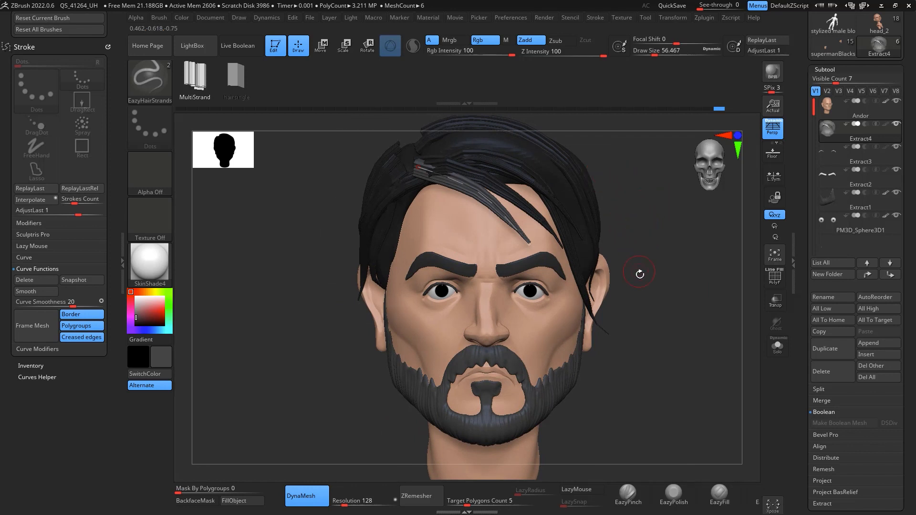
drag(667, 285, 727, 197)
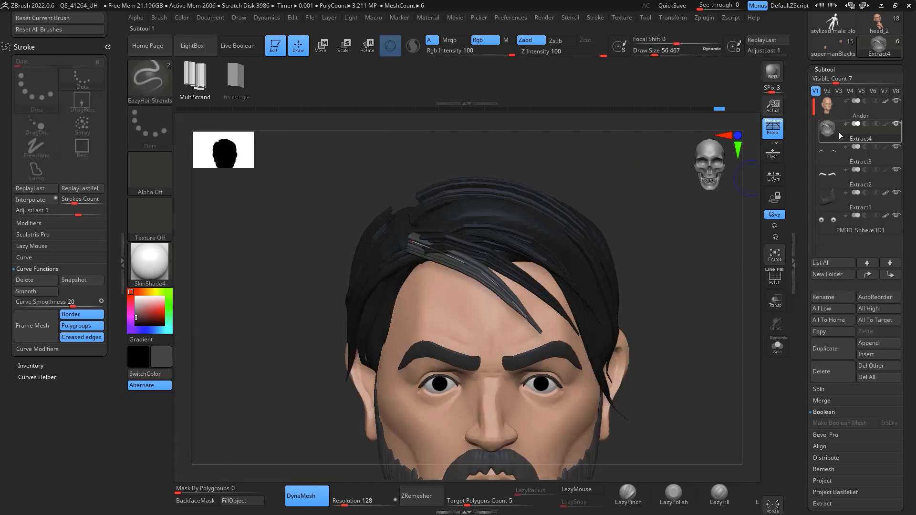
drag(668, 253, 650, 249)
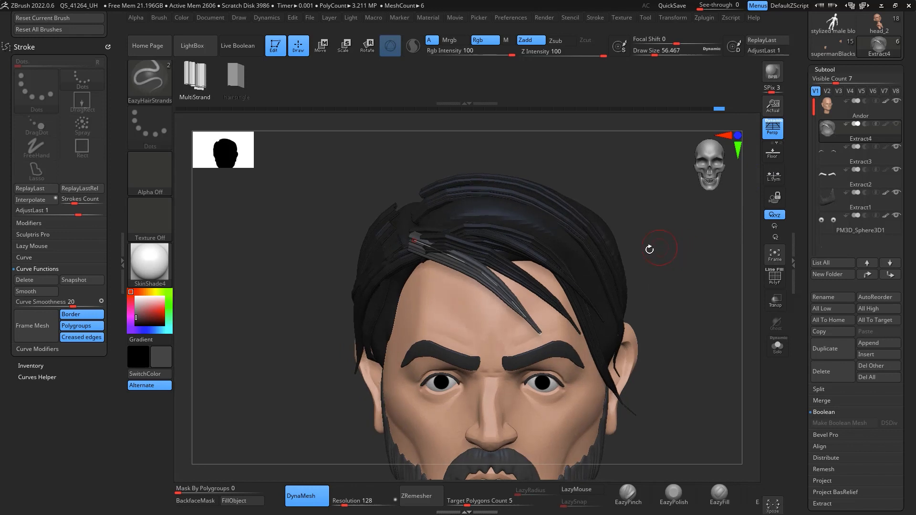
click(46, 288)
Step: Mask the hair strands apart from the base hair and split the masked points into a separate subtool
key(w)
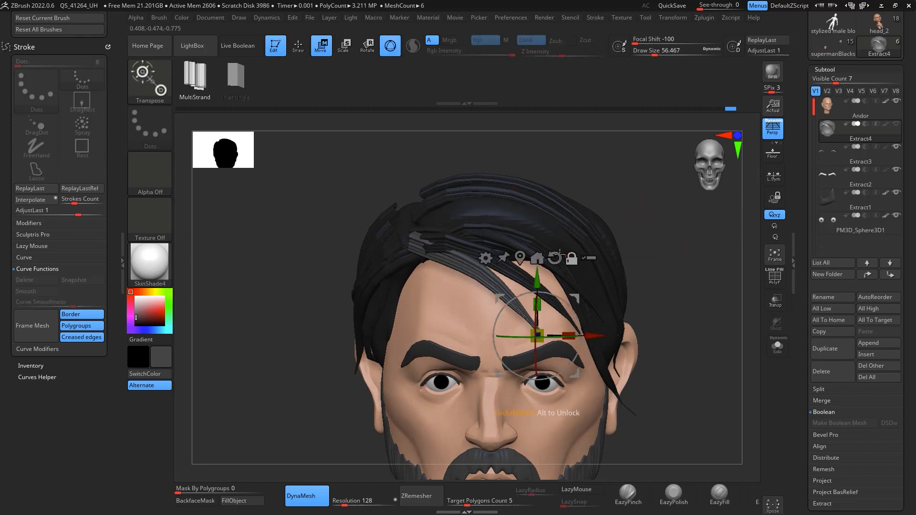
click(540, 226)
key(shift+d)
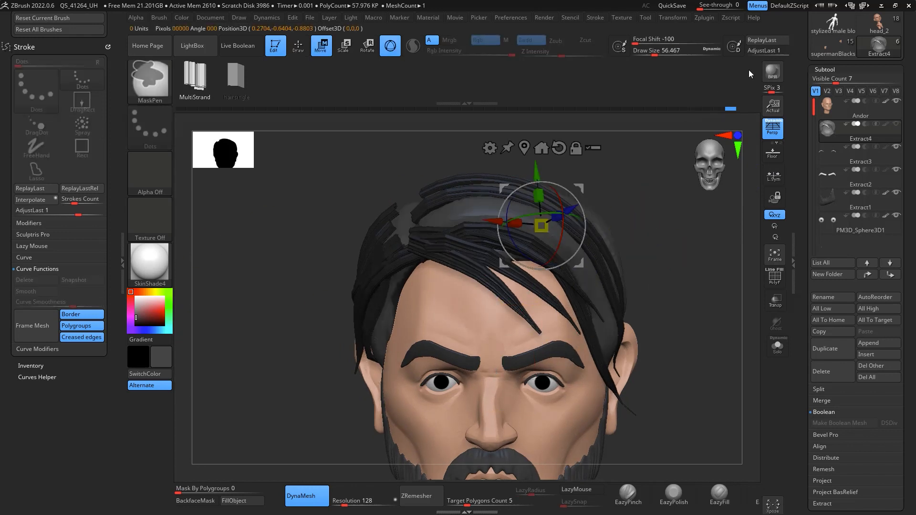
scroll(905, 330, down, 3)
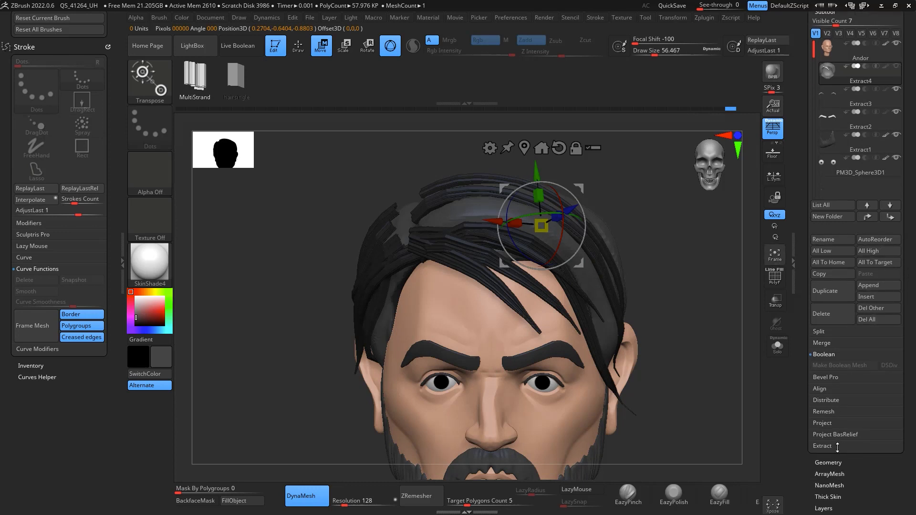
click(844, 331)
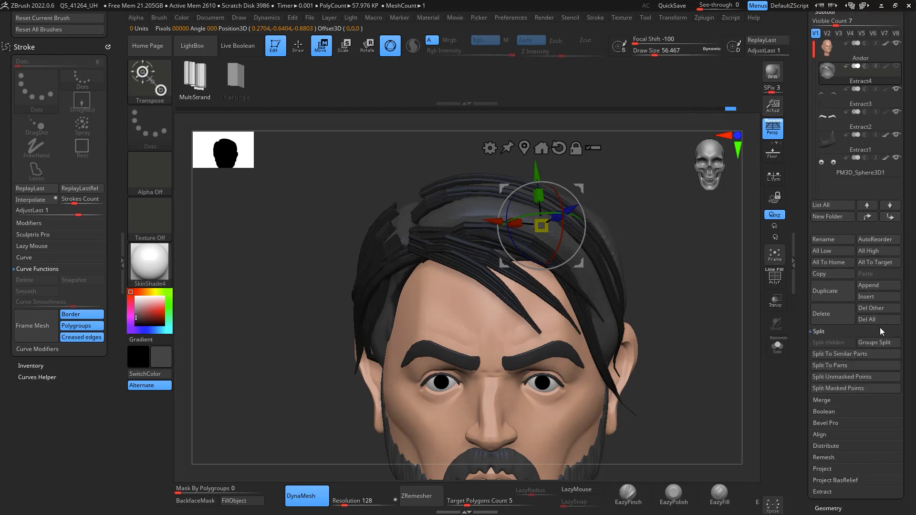
click(864, 389)
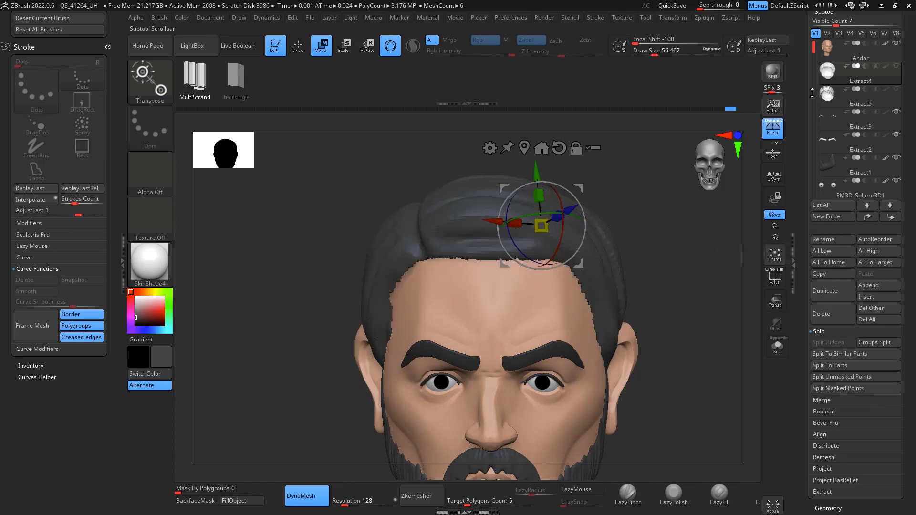
Step: Examine the base hair in Extract4 along the forehead and sides with the split strands hidden
click(835, 103)
drag(668, 241, 769, 148)
click(896, 67)
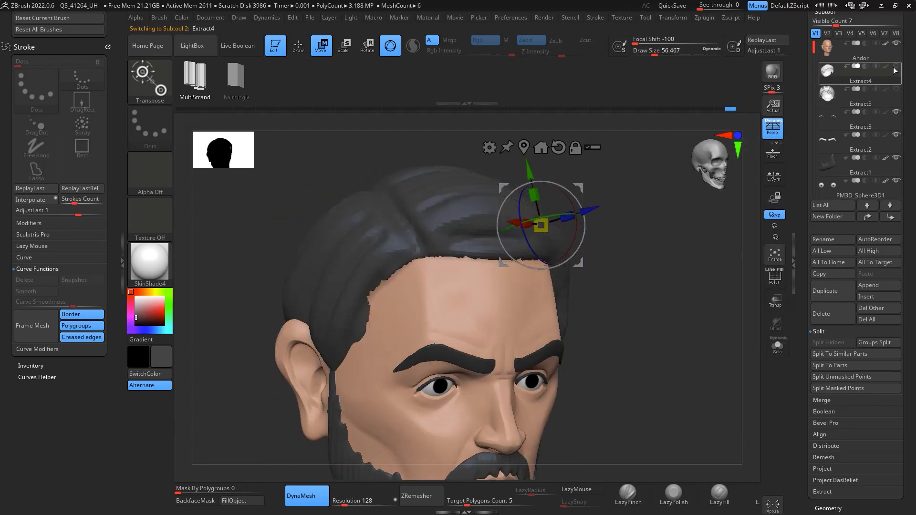
drag(676, 229, 687, 304)
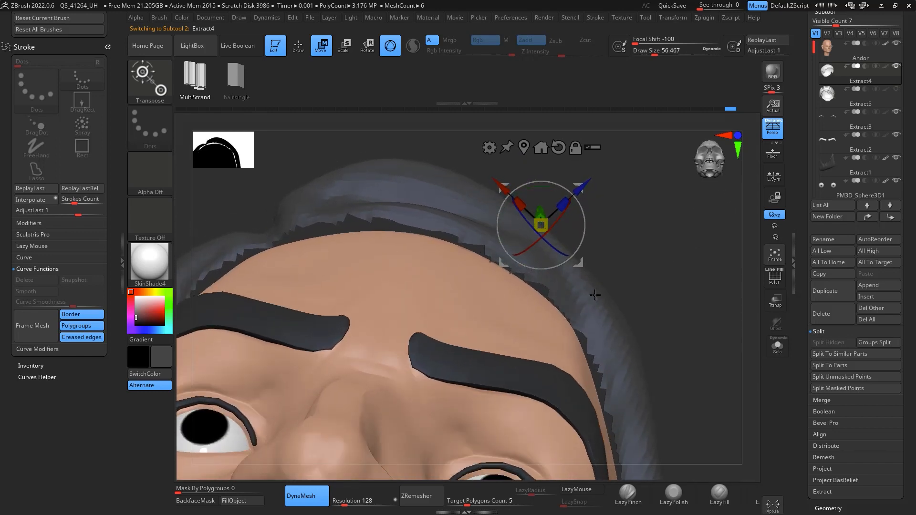
drag(638, 267, 656, 295)
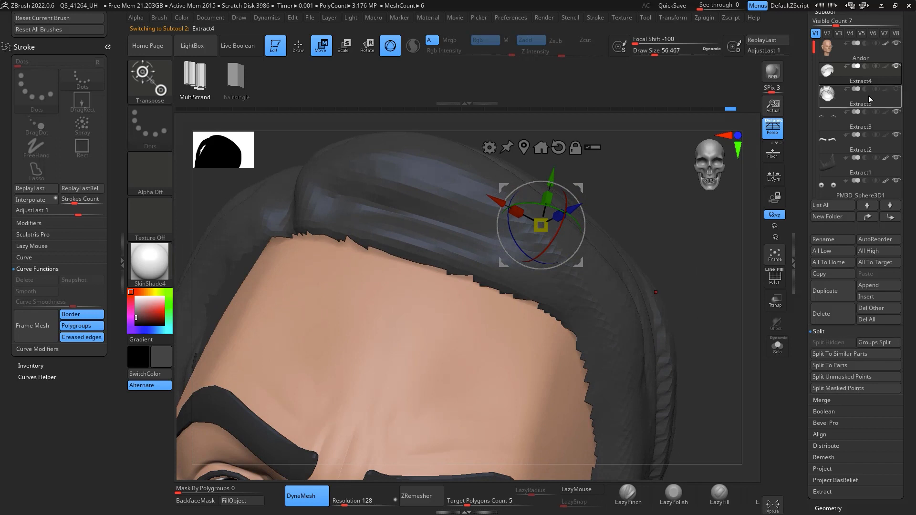
mouse_move(867, 107)
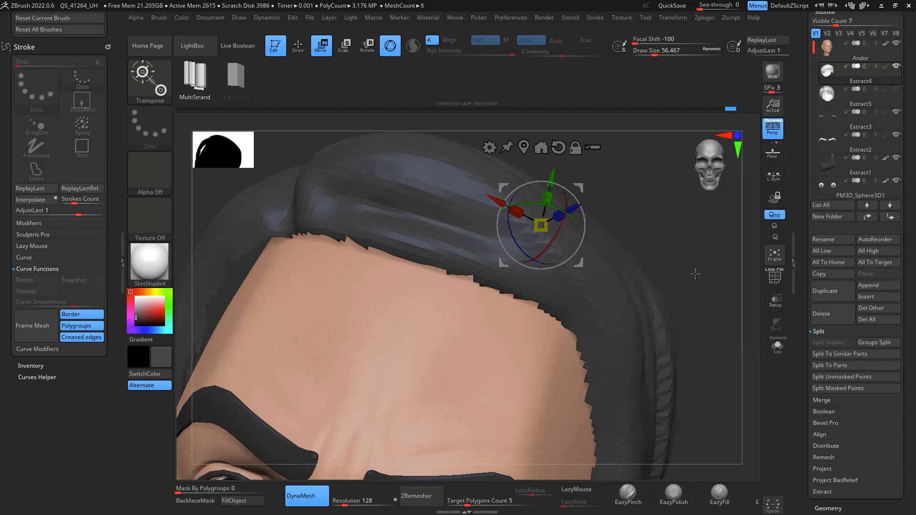
drag(697, 271, 711, 286)
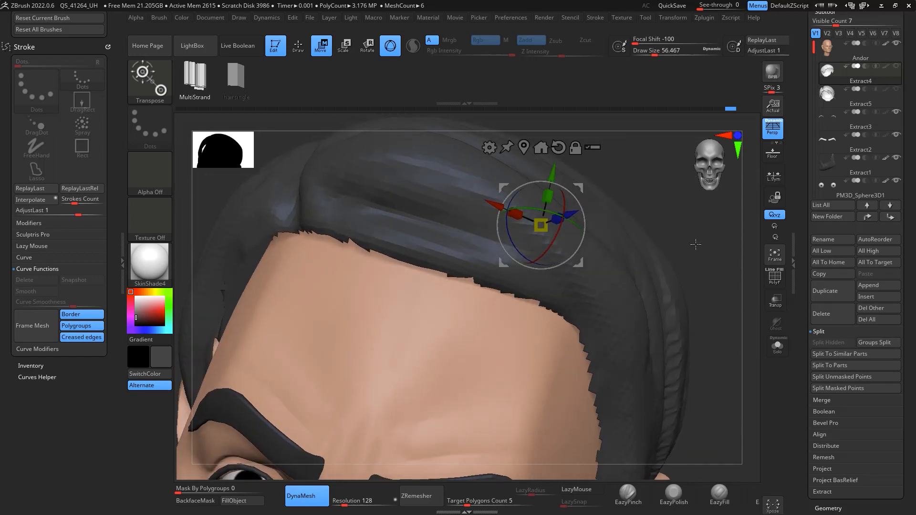
drag(696, 244, 806, 136)
Step: Show the Extract5 strands, make that subtool active and inspect it along the hairline without the base hair
click(898, 89)
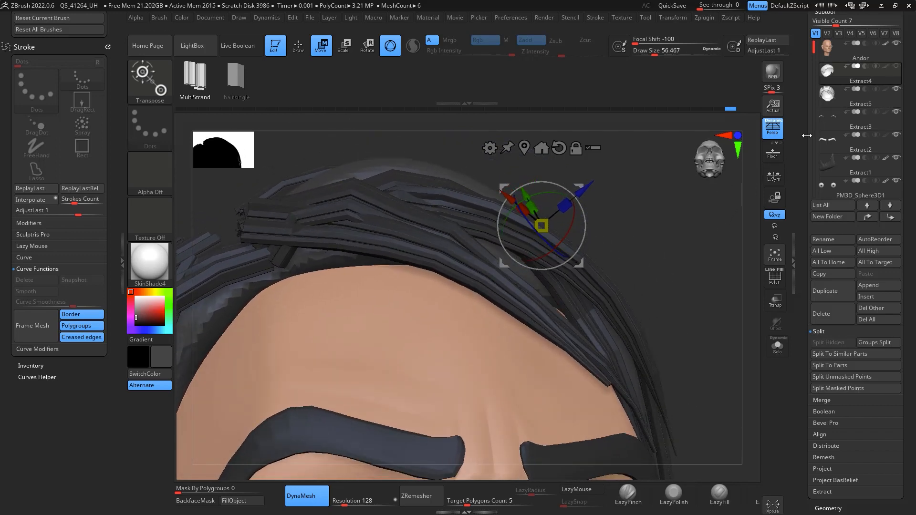
click(870, 104)
drag(749, 224, 753, 188)
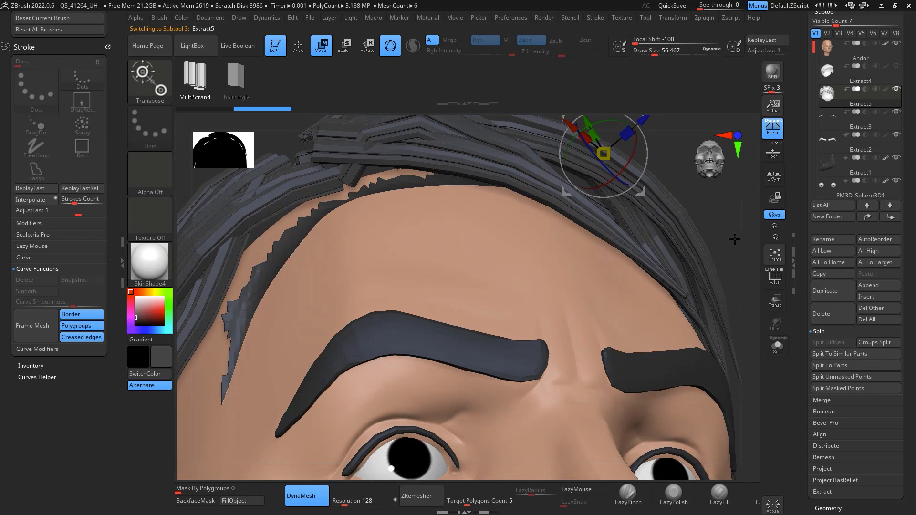
alt+drag(735, 239, 738, 229)
mouse_move(734, 260)
alt+mouse_down()
mouse_move(731, 248)
mouse_move(721, 251)
alt+mouse_up()
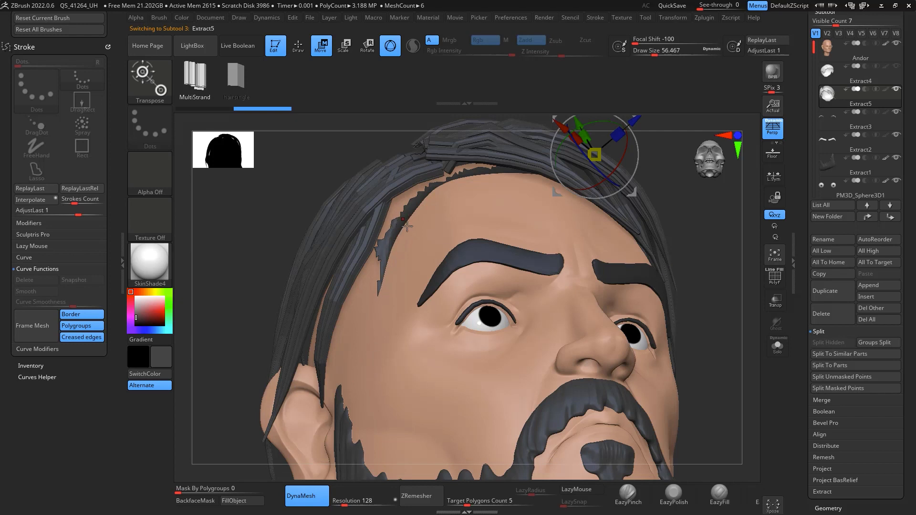
Step: Mask the hair strands in Extract5 and split the unmasked leftover base-hair geometry into its own subtool
click(399, 225)
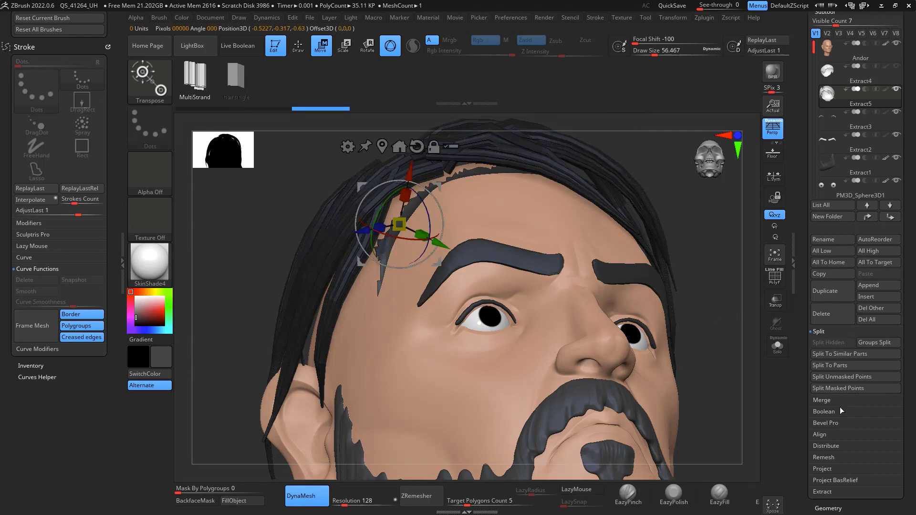
click(855, 377)
mouse_move(841, 105)
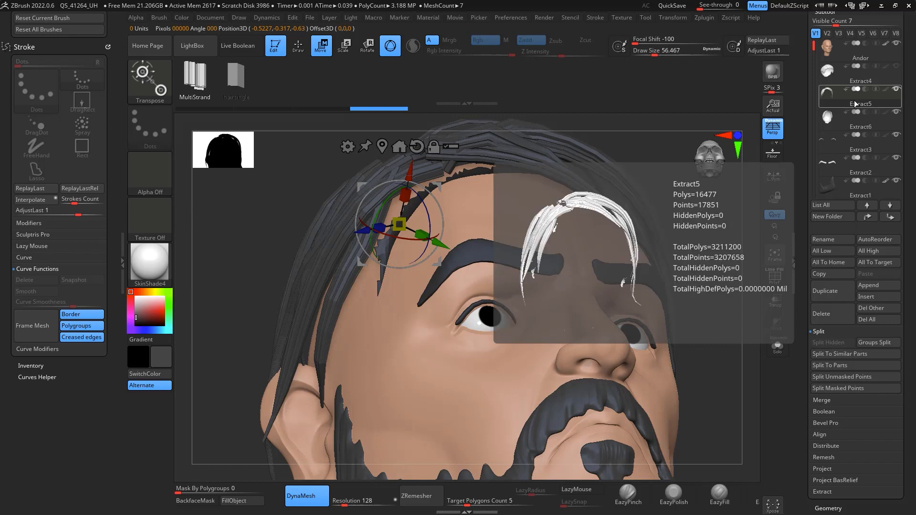
mouse_move(861, 76)
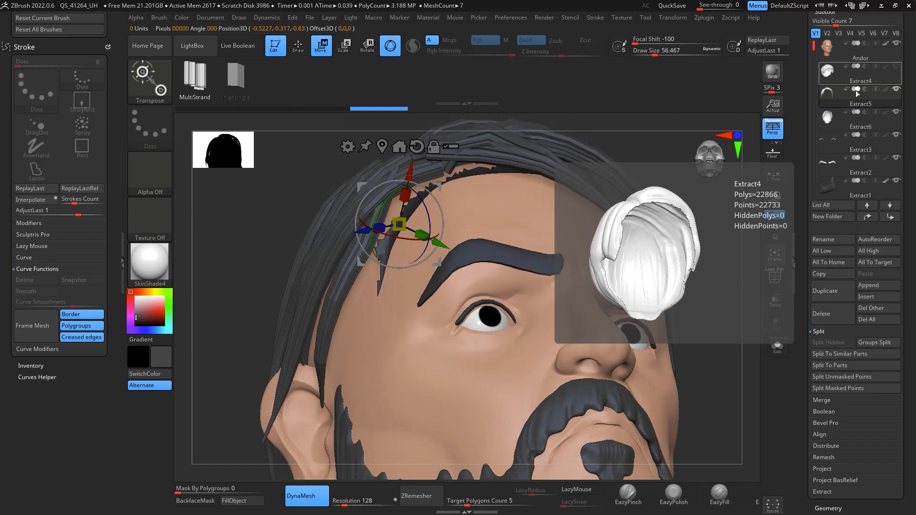
Step: Move Extract6 up directly beneath Extract4 and merge it down into that base-hair subtool, accepting the non-undoable operation
click(852, 125)
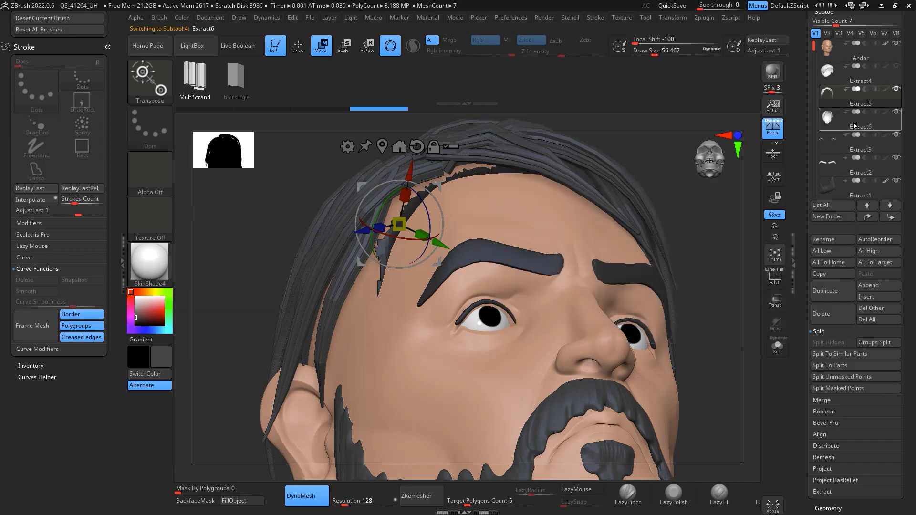
click(868, 217)
click(880, 77)
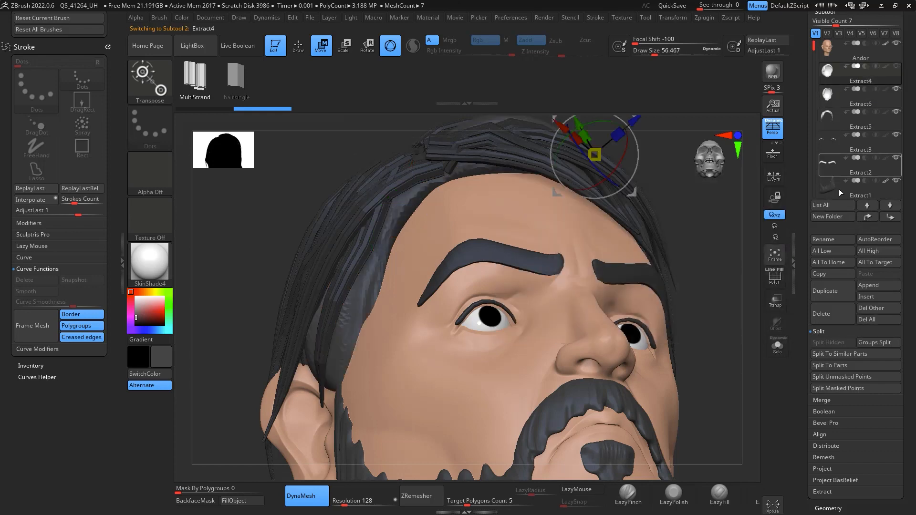
click(840, 402)
click(838, 354)
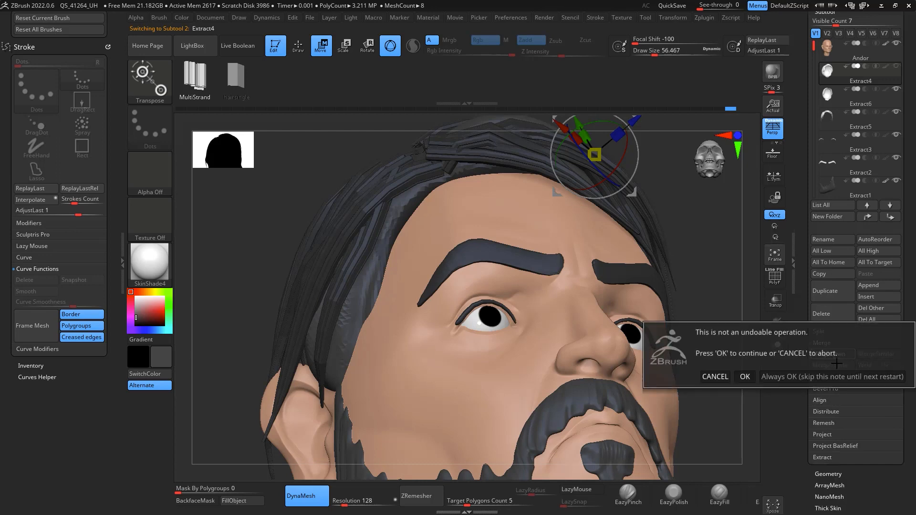
click(745, 377)
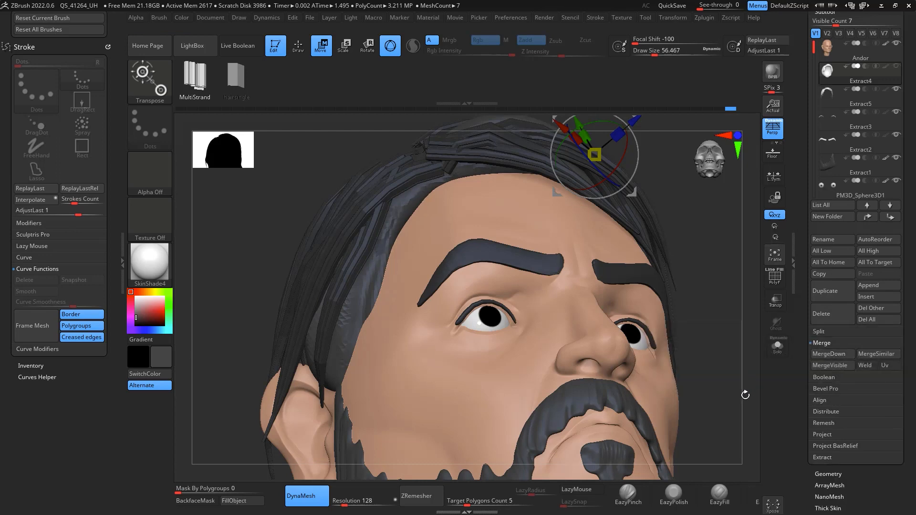
Step: Isolate the Extract5 strands in Solo mode and display their polyframe with polygroup colours
drag(714, 252, 717, 248)
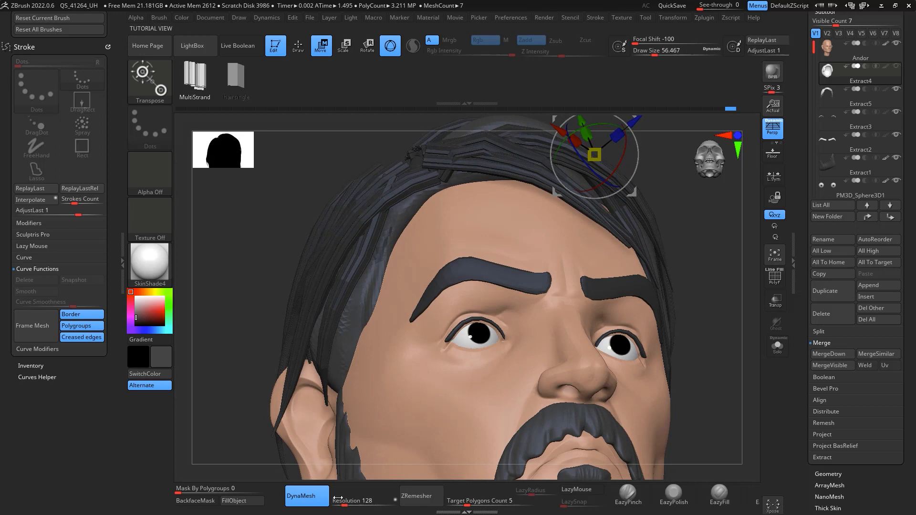
drag(710, 282, 625, 324)
drag(718, 280, 654, 282)
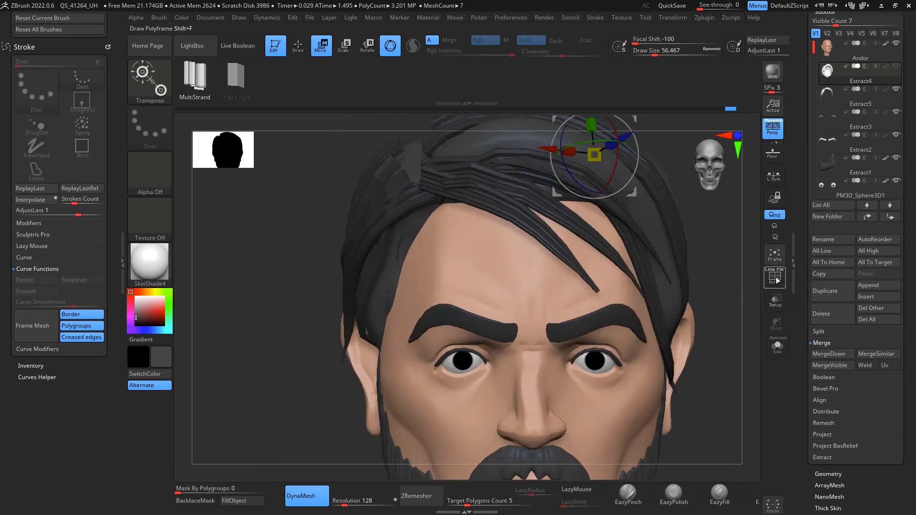
click(841, 103)
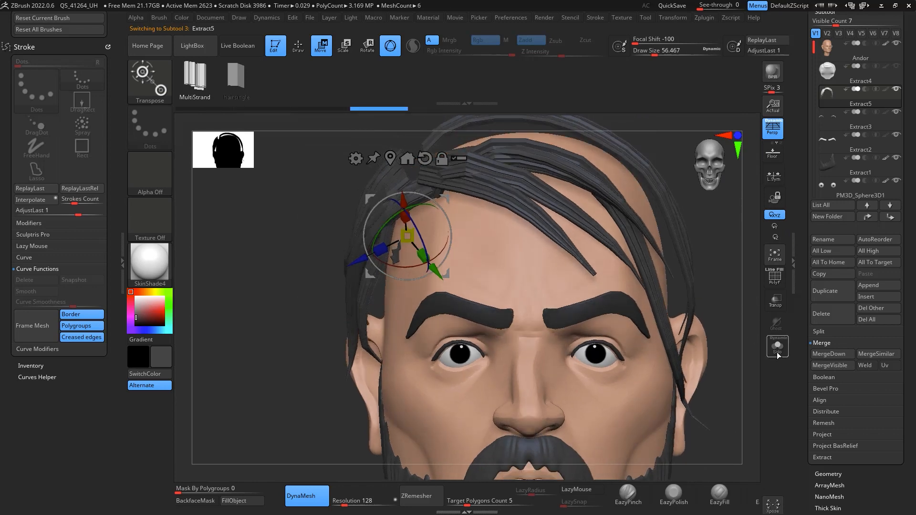
click(778, 354)
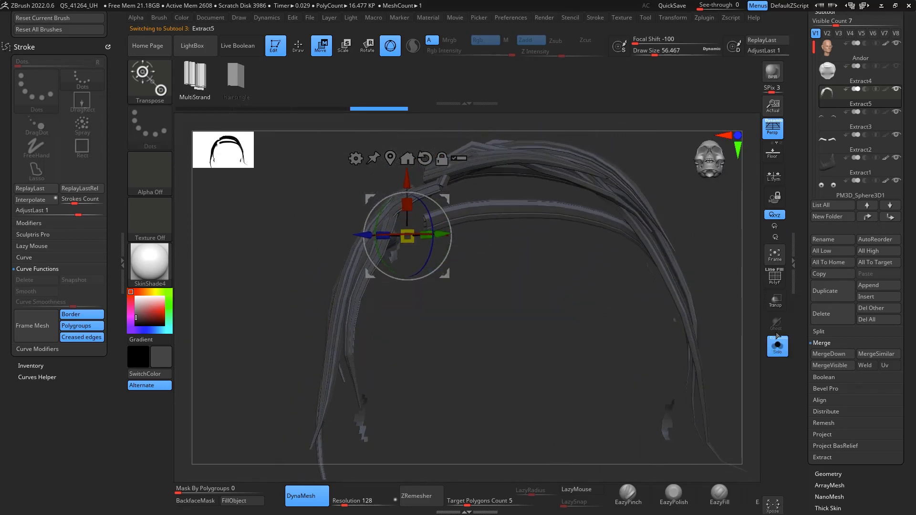
click(775, 278)
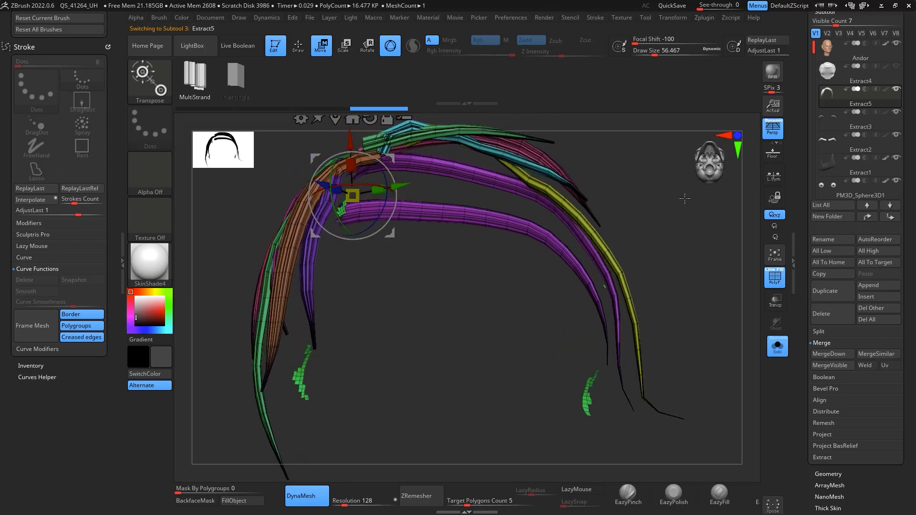
drag(672, 217, 654, 277)
Step: Select the tiny stray faces floating below the strands, invert the visibility and delete the hidden faces
key(ctrl+shift)
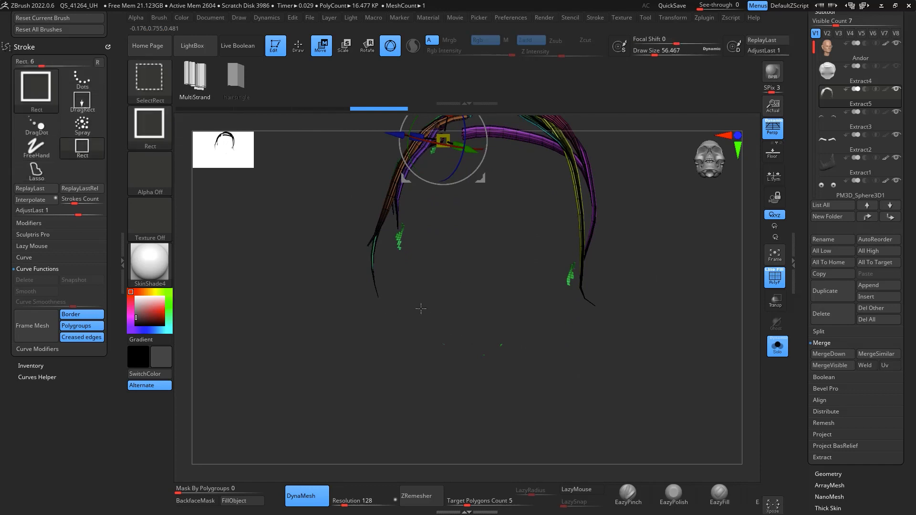
ctrl+shift+drag(421, 308, 532, 384)
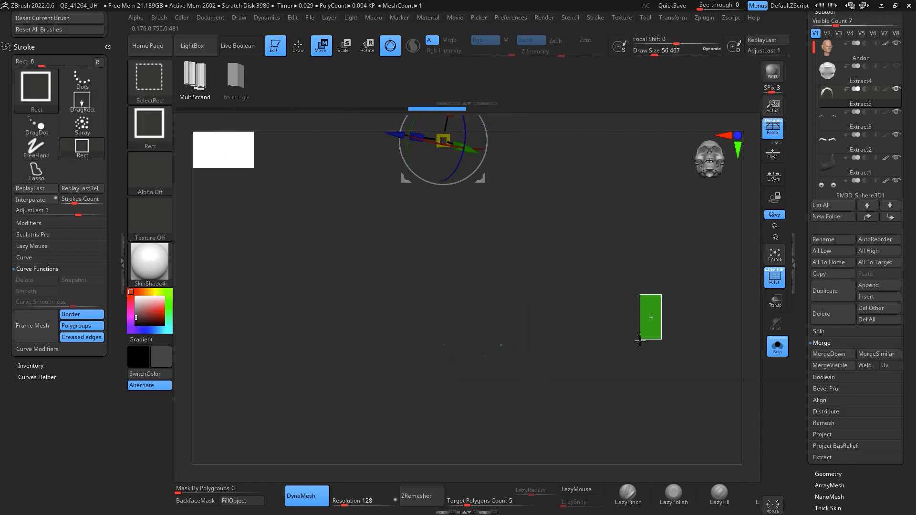
ctrl+shift+drag(640, 340, 640, 341)
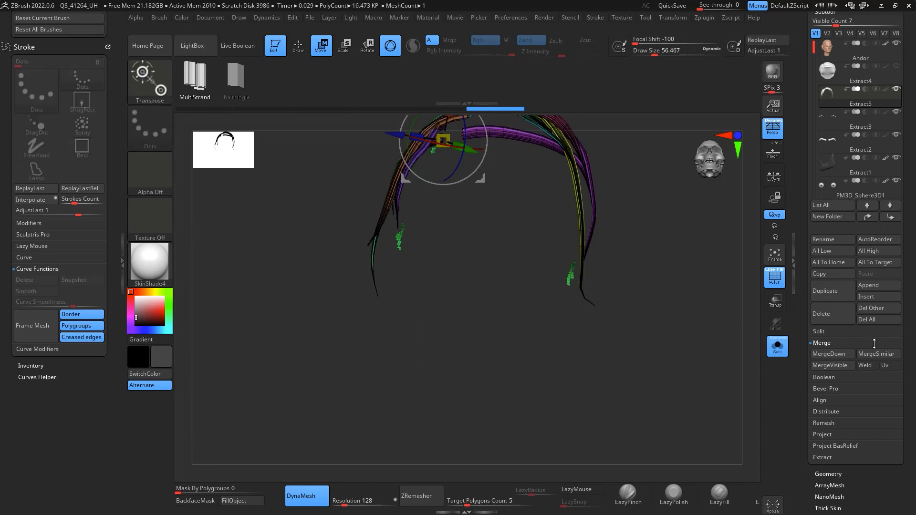
scroll(883, 341, down, 5)
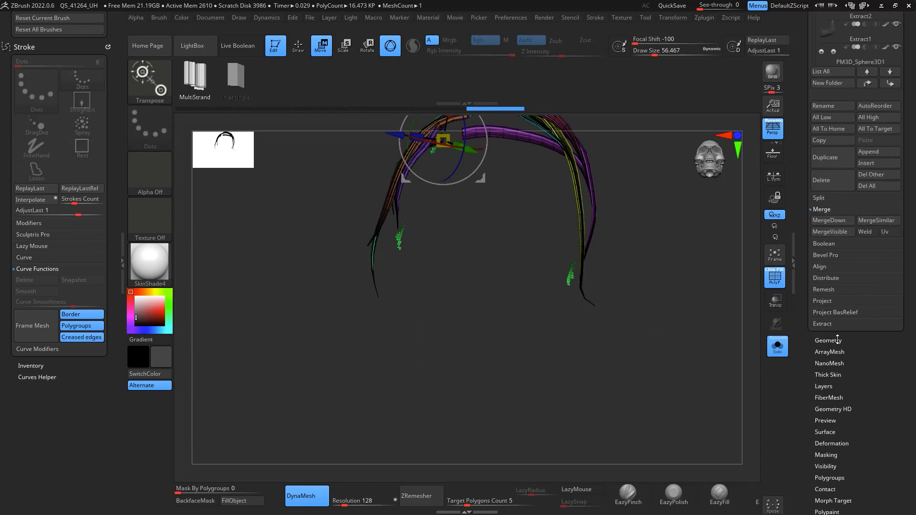
click(830, 340)
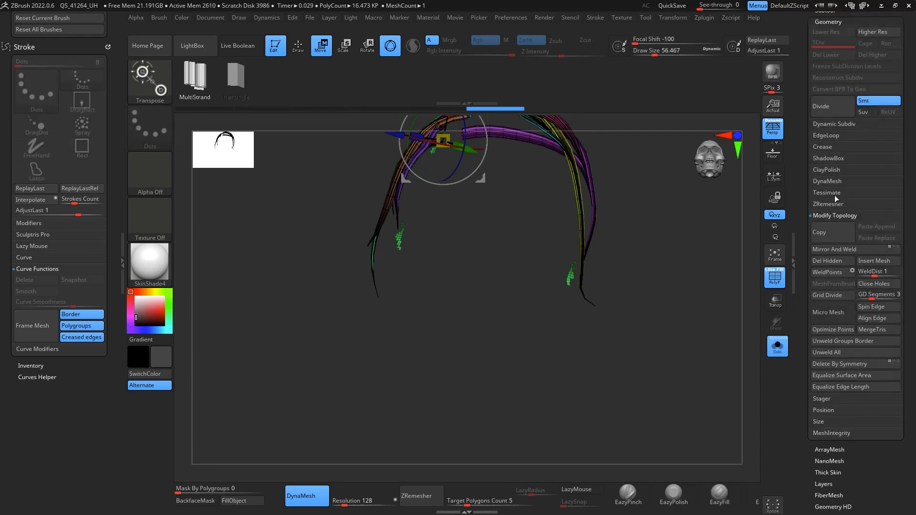
click(837, 261)
Step: Isolate the green leftover patch beside the yellow strand's lower end and remove it from the strands
mouse_move(664, 300)
ctrl+right_down()
mouse_move(673, 378)
mouse_move(581, 275)
mouse_move(462, 195)
mouse_move(681, 296)
ctrl+right_up()
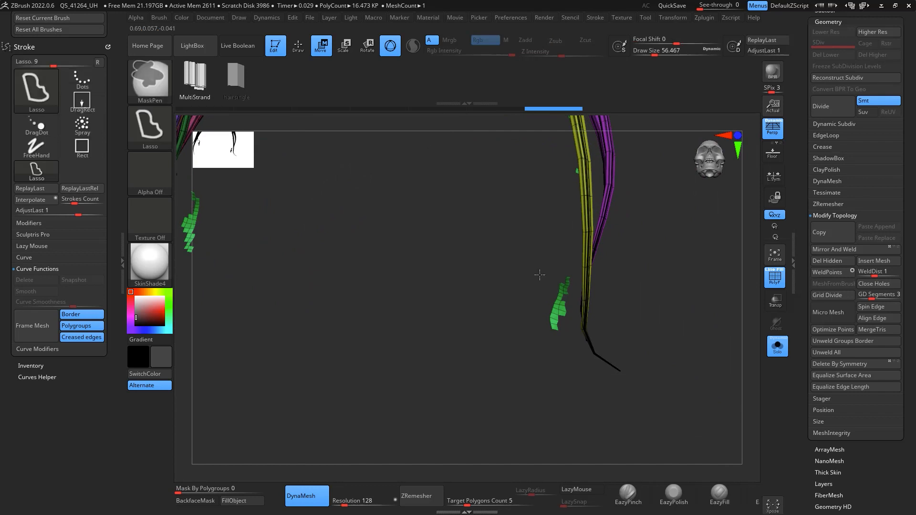
mouse_move(539, 272)
ctrl+shift+mouse_down()
mouse_move(568, 341)
mouse_move(577, 342)
ctrl+shift+mouse_up()
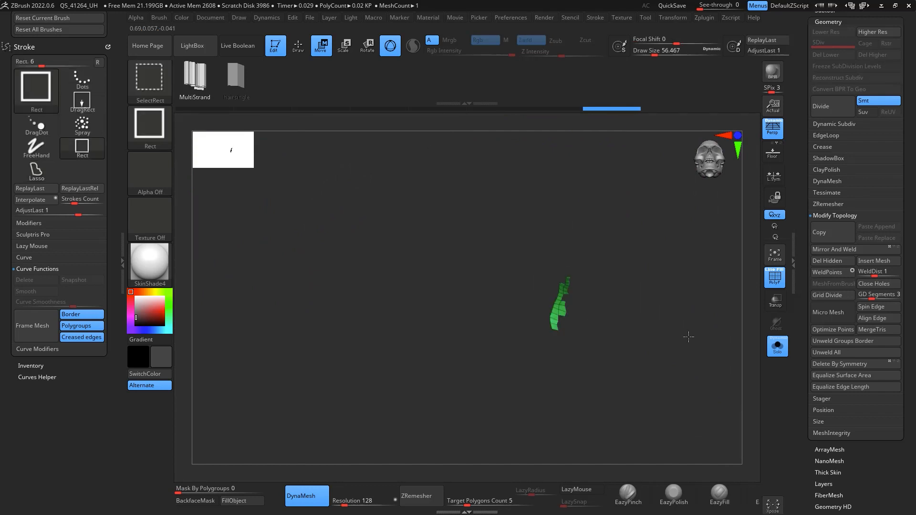
ctrl+shift+click(665, 378)
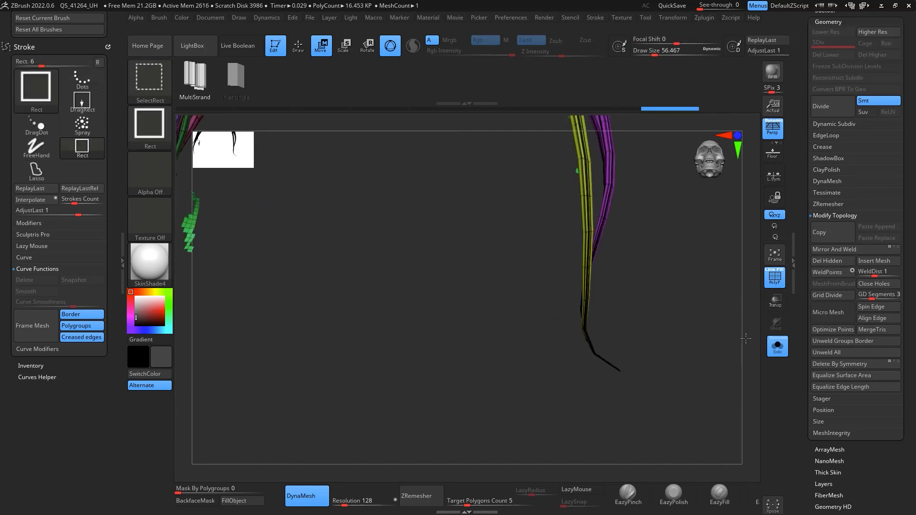
Step: Isolate the tiny green fragment beside the middle of the yellow strand and remove it from the strands
drag(689, 283, 659, 352)
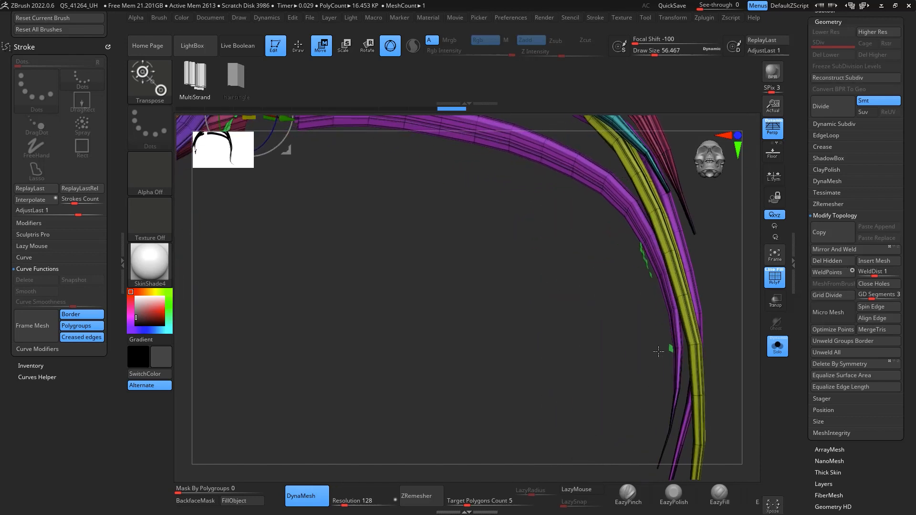
drag(593, 350, 568, 278)
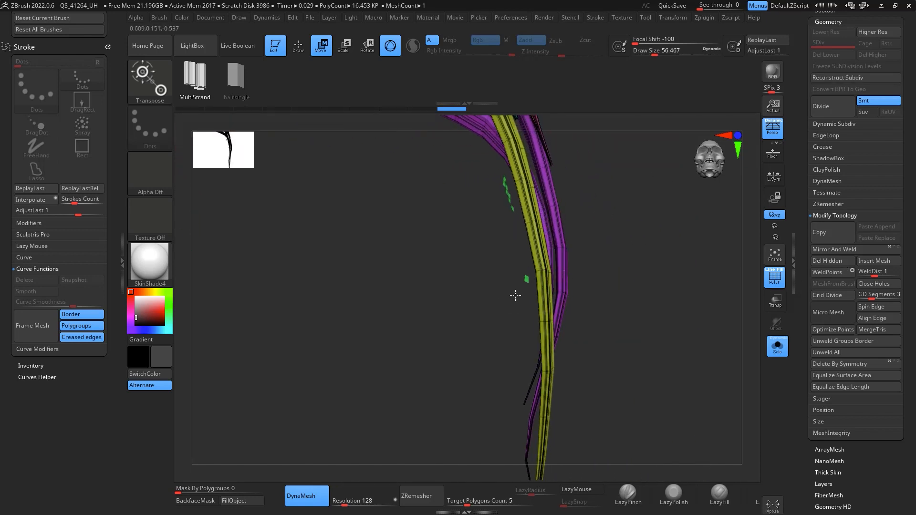
key(ctrl+shift)
ctrl+shift+drag(529, 292, 529, 291)
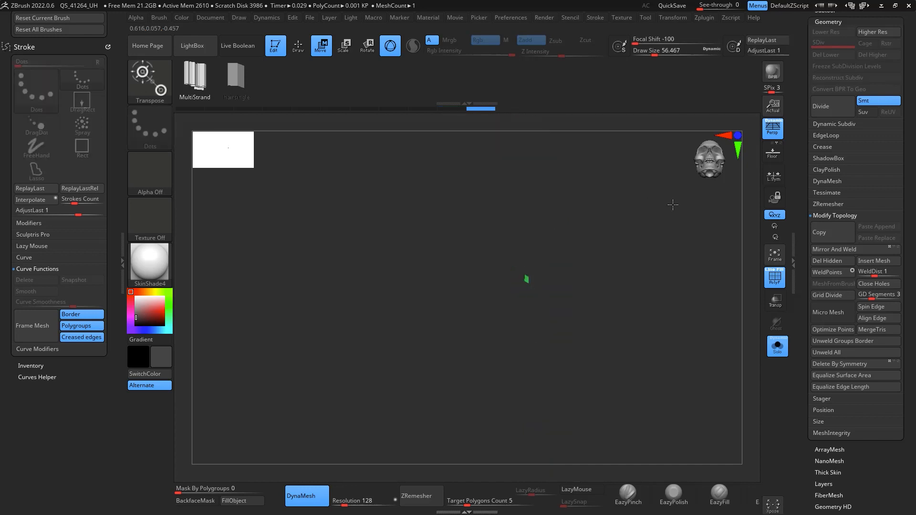
click(826, 272)
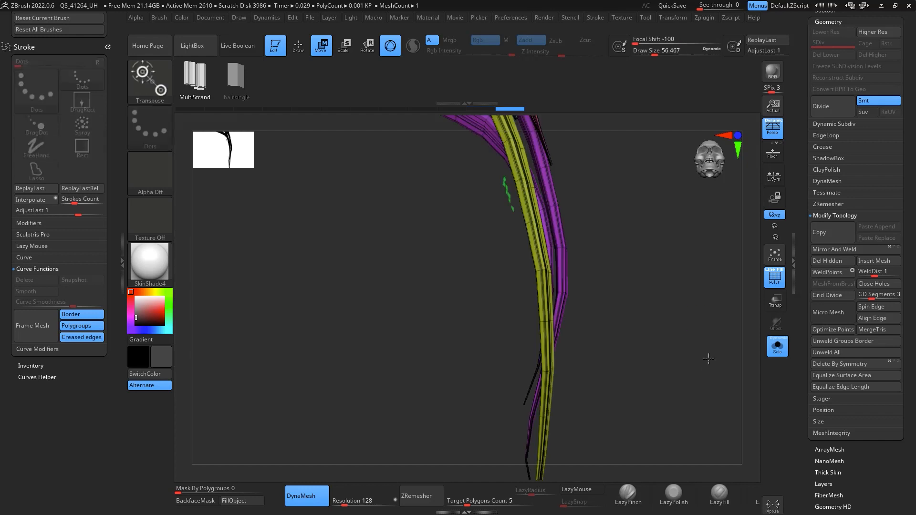
Step: Isolate the narrow green zigzag fragment between the yellow and purple strands and remove it
drag(735, 266, 549, 268)
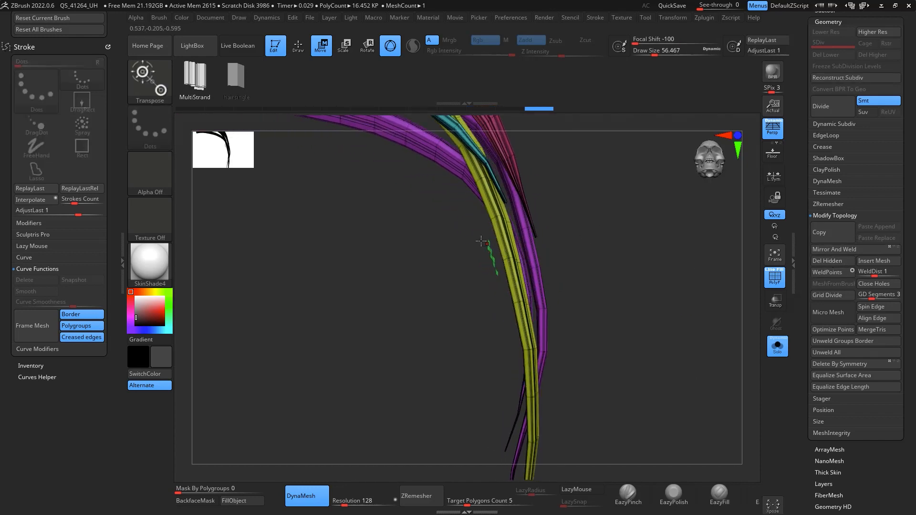
ctrl+shift+drag(478, 234, 487, 291)
drag(596, 285, 697, 383)
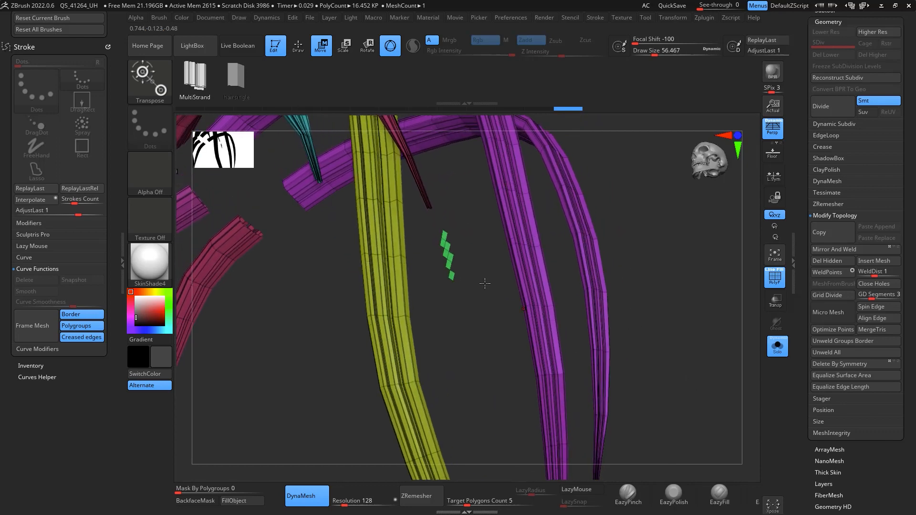
ctrl+shift+drag(426, 228, 482, 304)
ctrl+shift+click(658, 301)
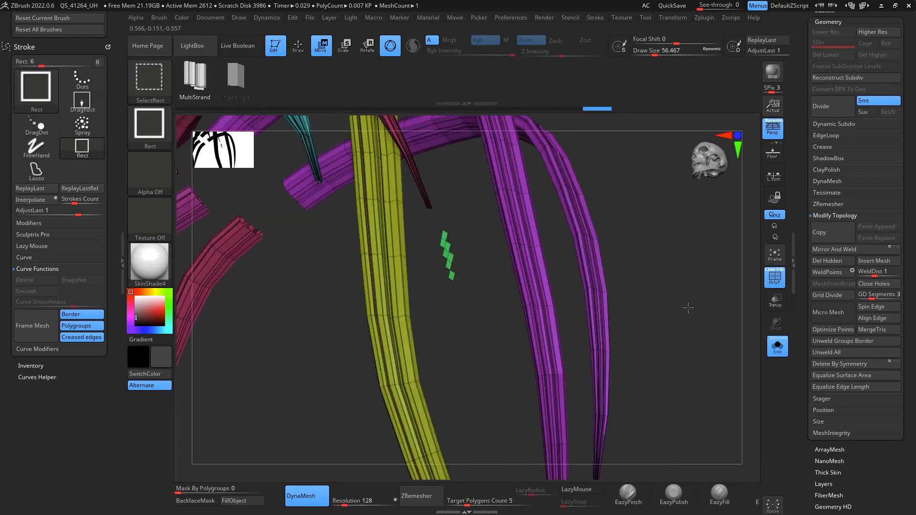
key(ctrl+z)
ctrl+shift+drag(677, 254, 664, 329)
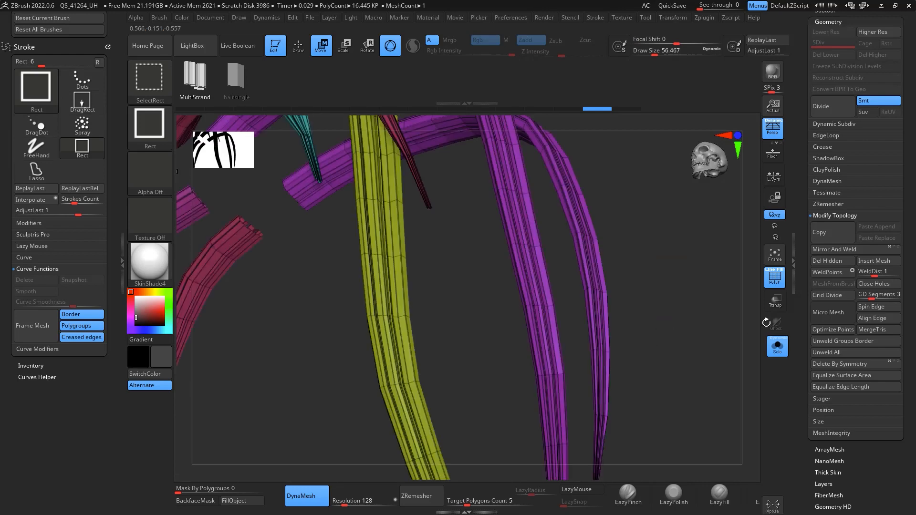
Step: Isolate the curved green leftover patch beside the orange strand's tip on the opposite side and delete it
alt+drag(716, 279, 637, 256)
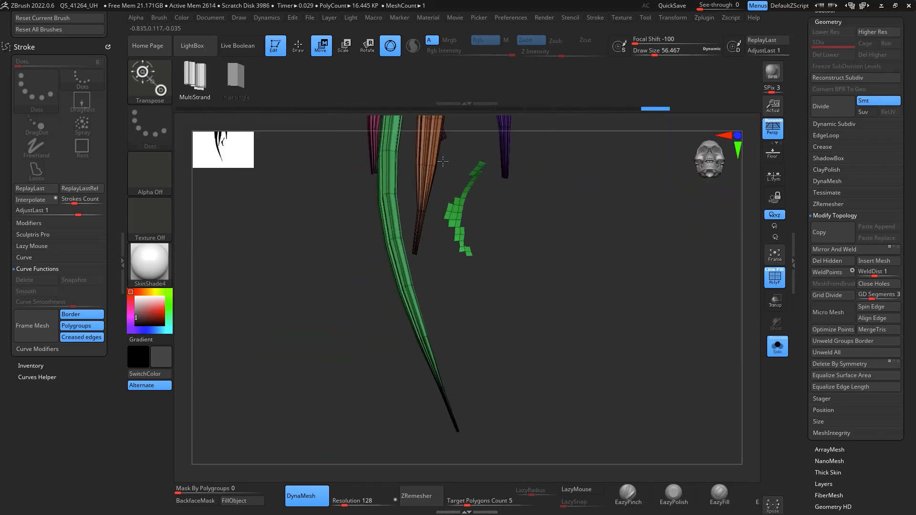
mouse_move(444, 153)
ctrl+shift+mouse_down()
mouse_move(444, 234)
mouse_move(475, 286)
mouse_move(491, 287)
ctrl+shift+mouse_up()
key(ctrl)
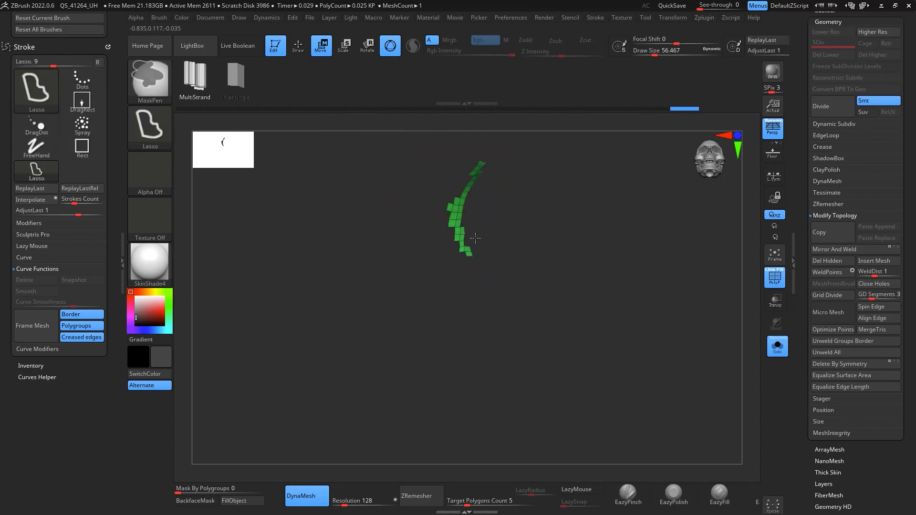
ctrl+shift+click(475, 237)
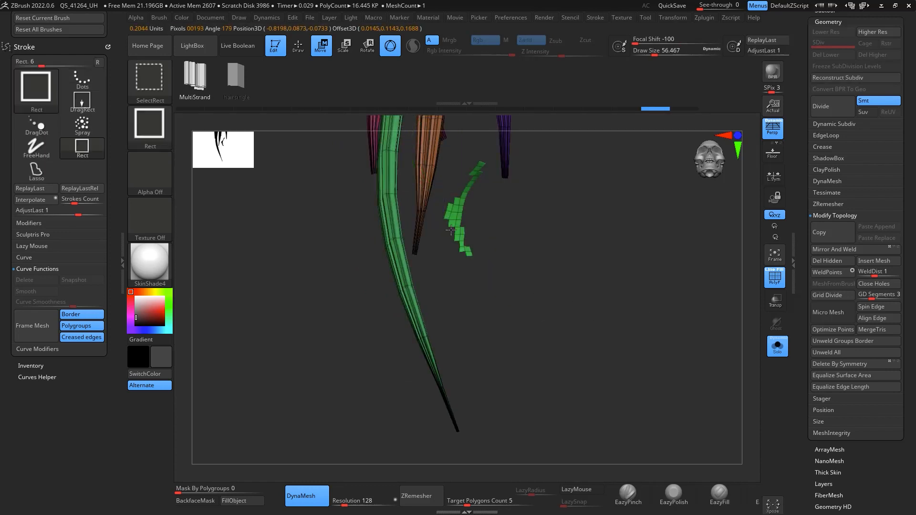
key(ctrl+shift)
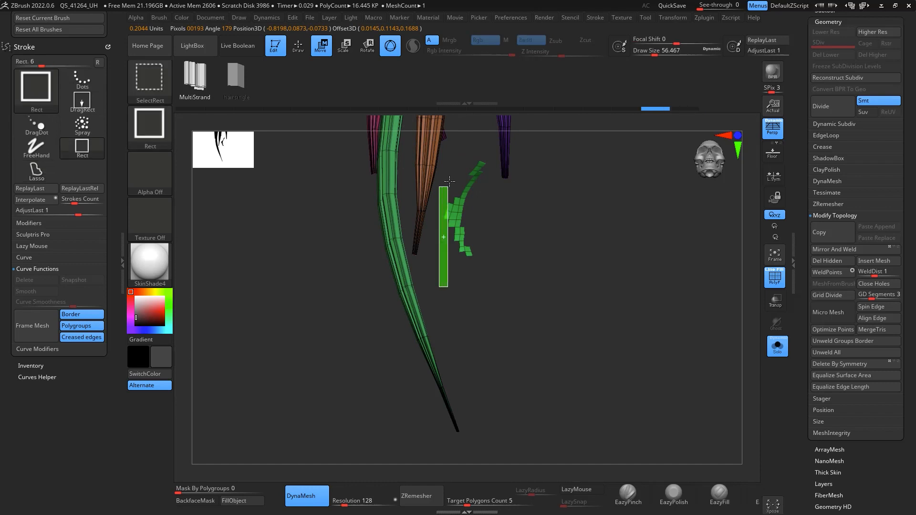
ctrl+shift+drag(449, 181, 492, 154)
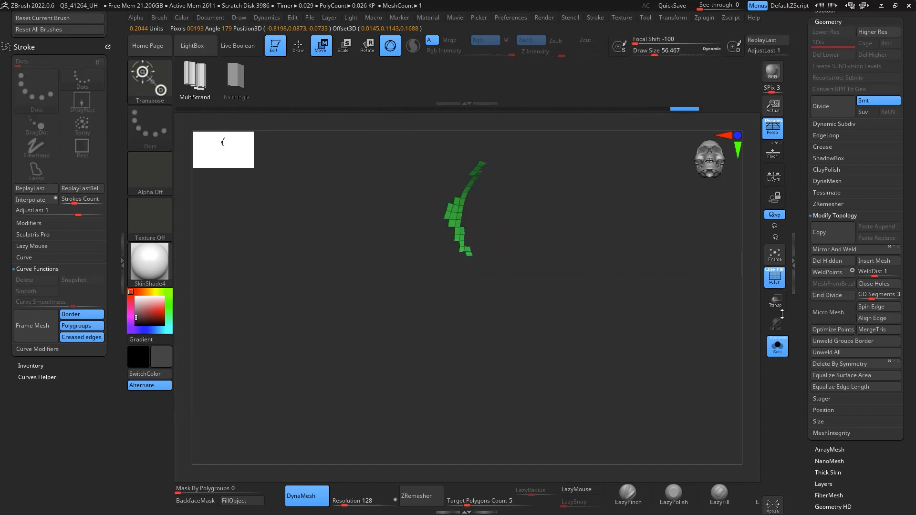
click(827, 260)
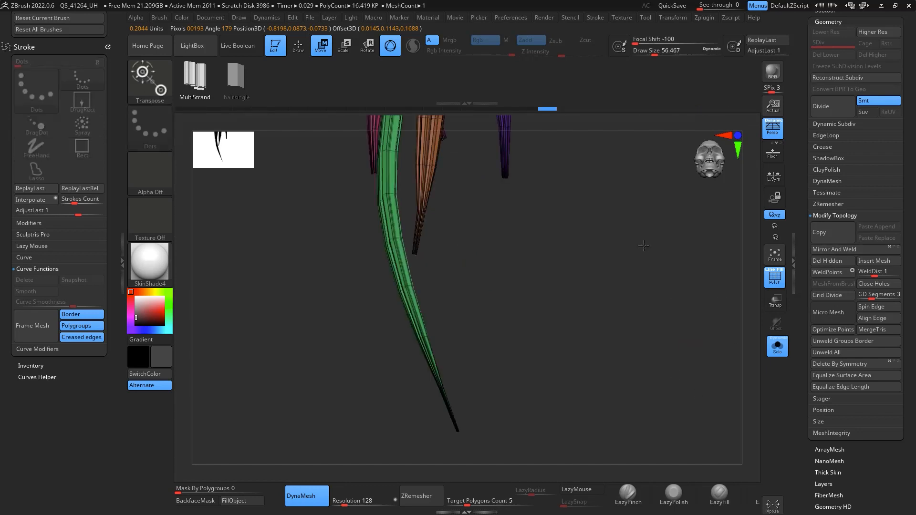
Step: Isolate the green leftover fragment beside the purple strand with a lasso selection and delete it from the strands
alt+drag(643, 246, 526, 423)
alt+drag(581, 310, 540, 392)
drag(556, 347, 612, 319)
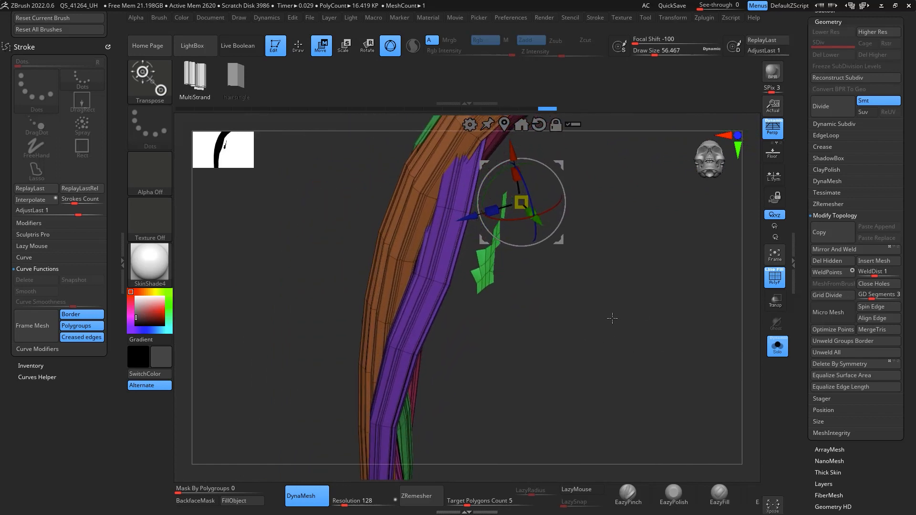
key(ctrl+shift)
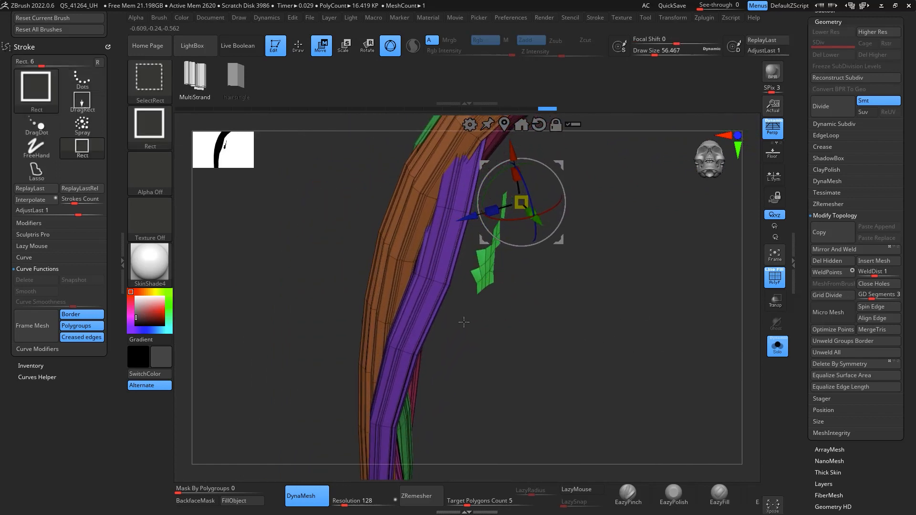
ctrl+shift+drag(463, 322, 508, 211)
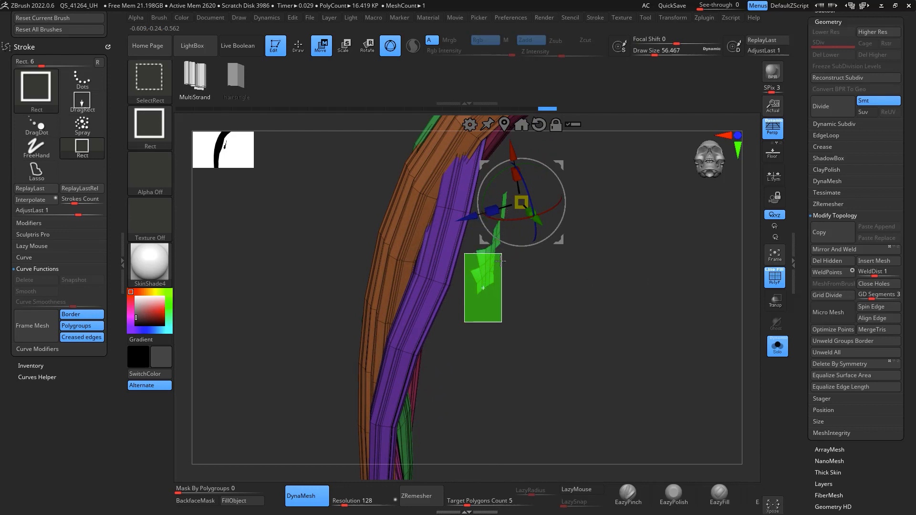
ctrl+shift+drag(500, 260, 503, 222)
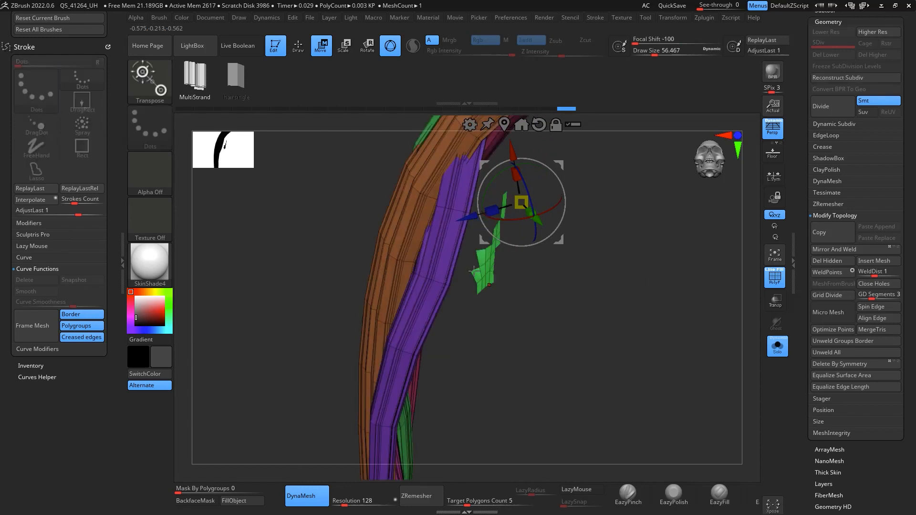
key(ctrl+shift)
ctrl+shift+click(154, 125)
ctrl+shift+click(345, 134)
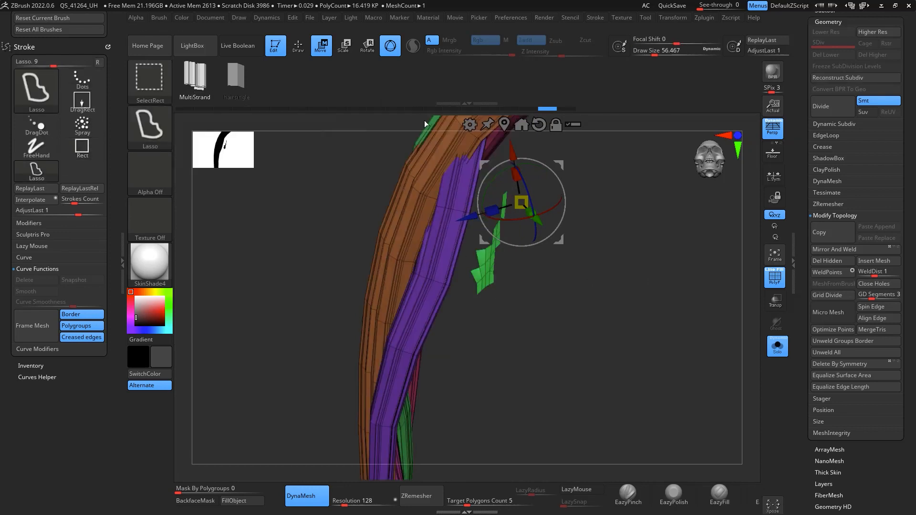
mouse_move(485, 211)
ctrl+shift+mouse_down()
mouse_move(506, 191)
mouse_move(491, 203)
ctrl+shift+mouse_up()
ctrl+shift+drag(723, 367, 718, 451)
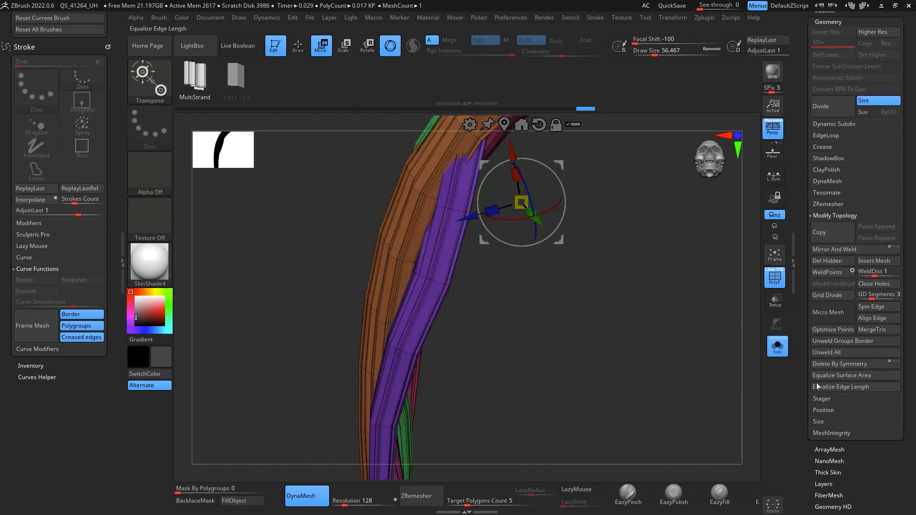
Step: Turn off Solo so the whole head is displayed with the strands, and open the subtool list
ctrl+right_drag(636, 338, 673, 217)
alt+right_drag(668, 325, 755, 206)
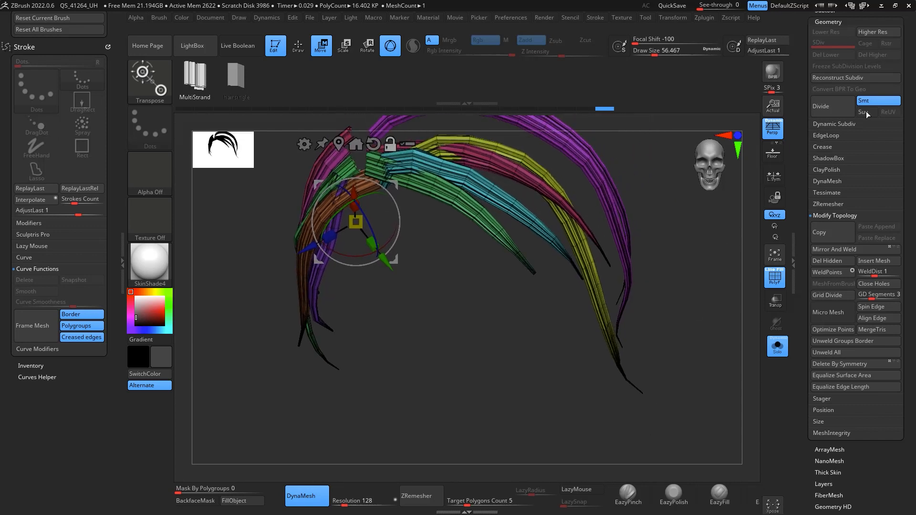
scroll(910, 116, up, 5)
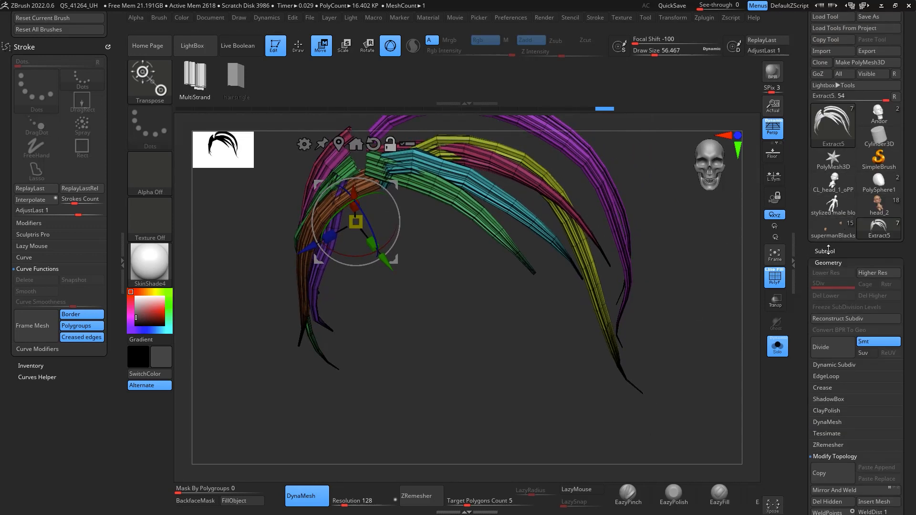
drag(828, 250, 831, 252)
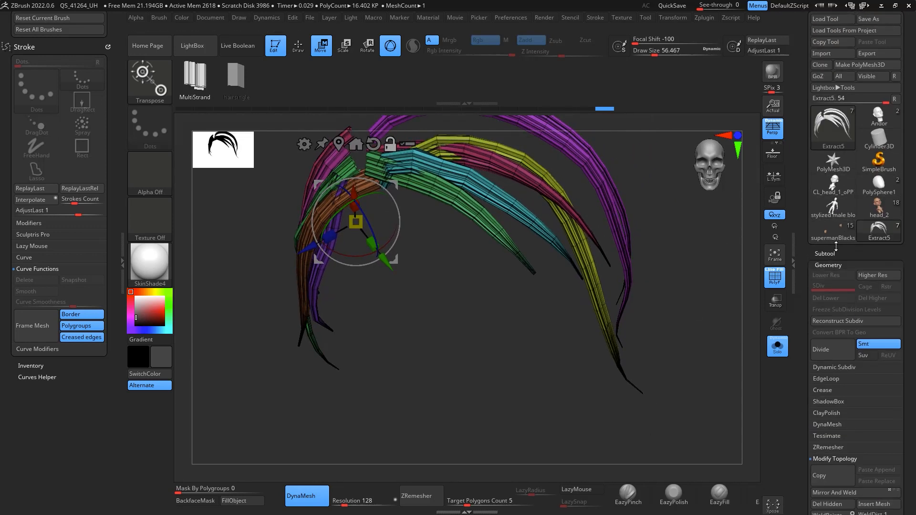
click(783, 349)
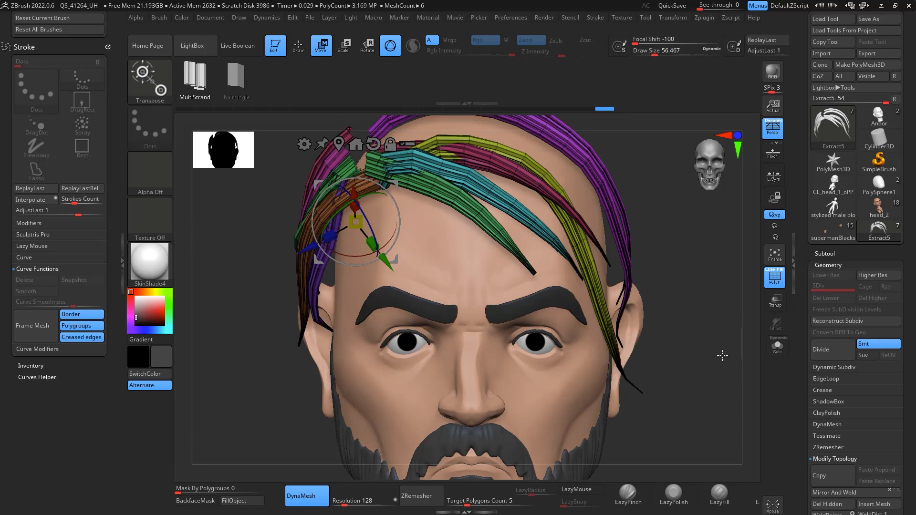
click(818, 265)
scroll(829, 164, up, 2)
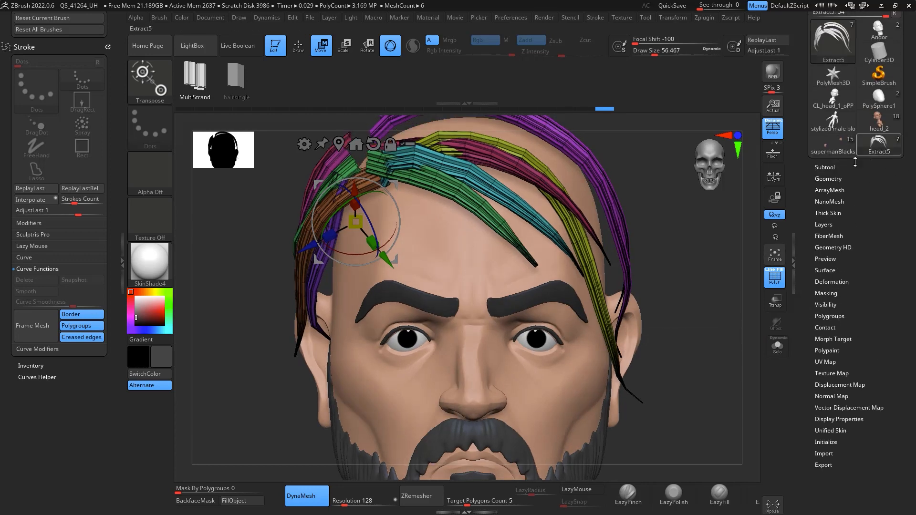
click(828, 166)
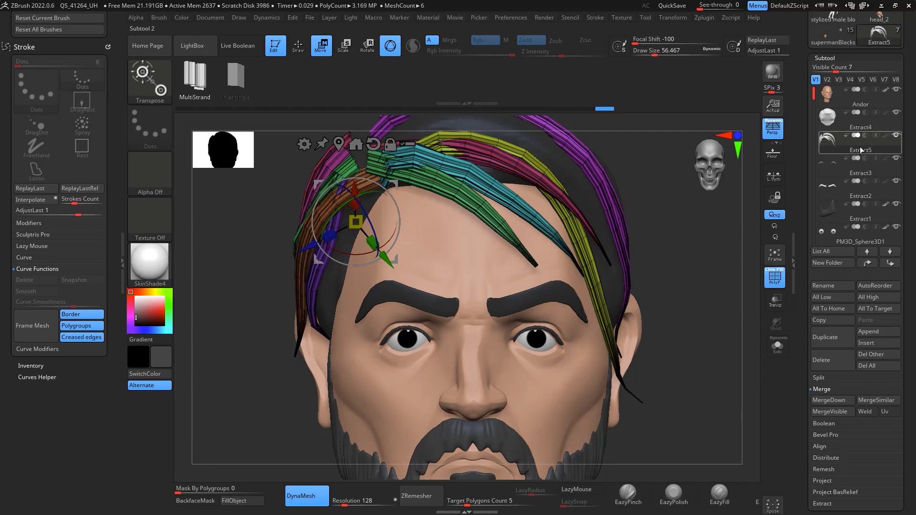
Step: Hide the wireframe lines on the hair strands and switch from the transform gizmo to Draw mode
drag(723, 251, 688, 202)
alt+drag(688, 203, 771, 268)
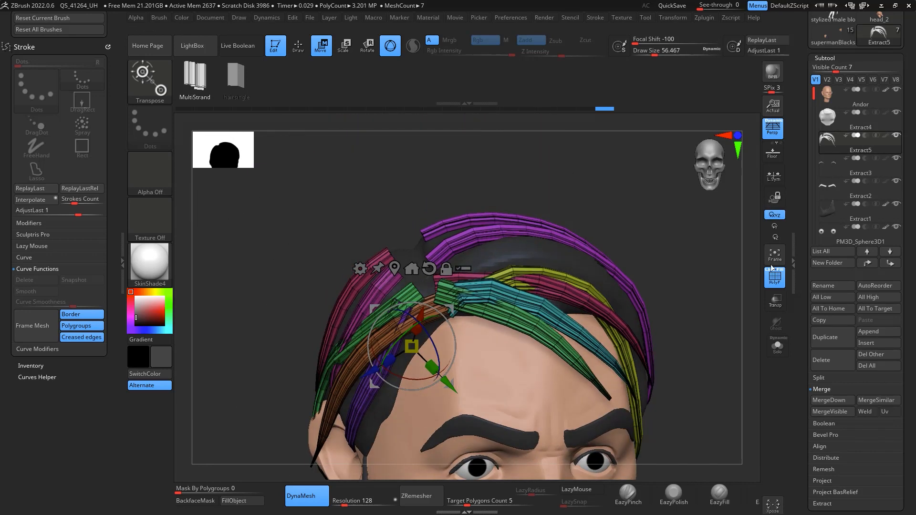
click(769, 270)
drag(733, 297, 709, 241)
key(q)
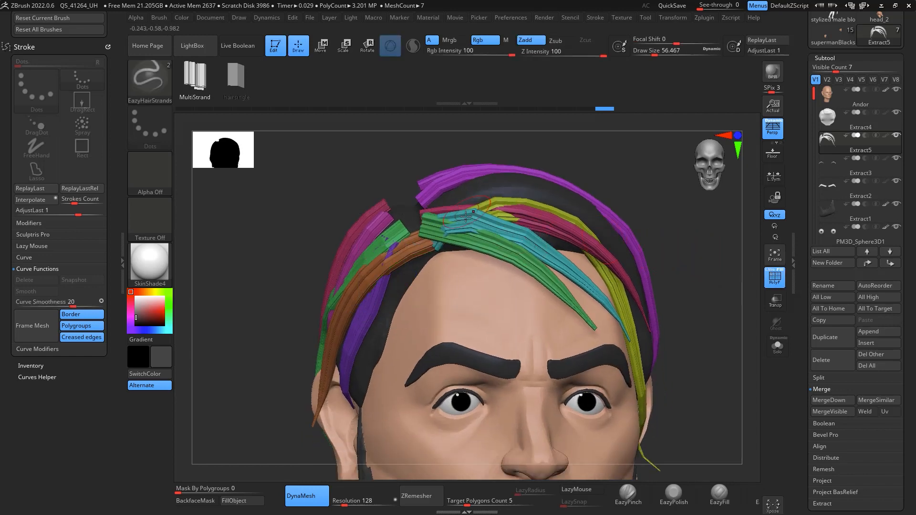
drag(660, 206, 666, 241)
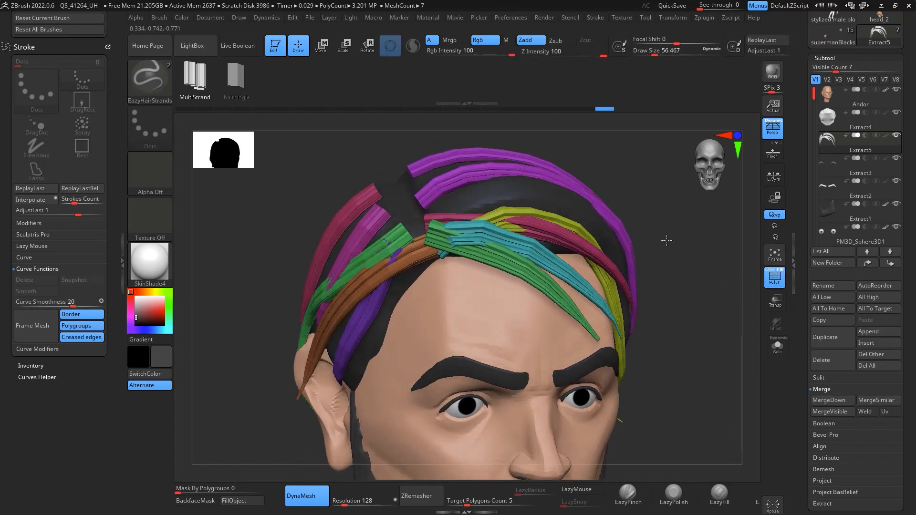
Step: Choose the Move brush with a draw size of about 163 and collapse the stroke settings tray
key(s)
mouse_move(478, 191)
mouse_down()
mouse_move(487, 192)
mouse_move(477, 200)
mouse_up()
key(b)
key(m)
key(v)
key(s)
drag(659, 189, 685, 187)
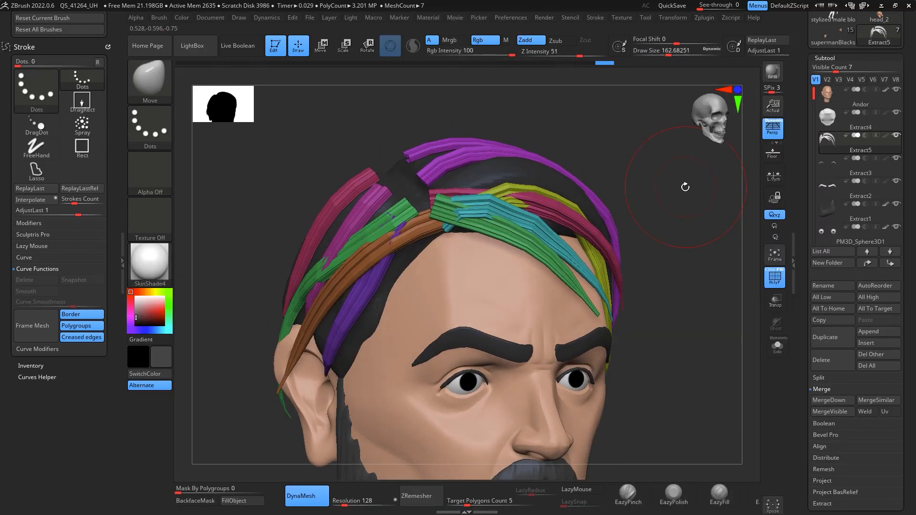
click(121, 264)
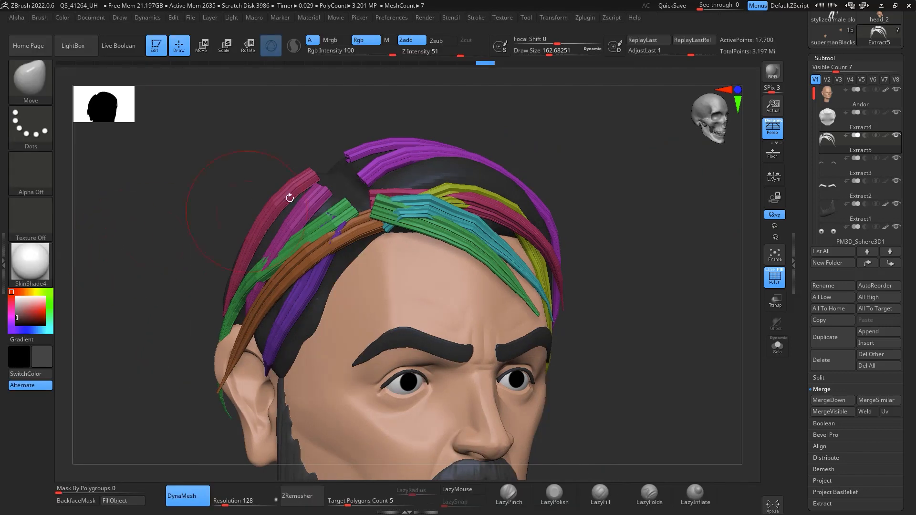
Step: Set Mask By Polygroups to 100 and move the roots of the strands near the hair parting individually
drag(585, 175, 671, 186)
drag(420, 196, 420, 227)
key(ctrl+z)
drag(93, 489, 104, 490)
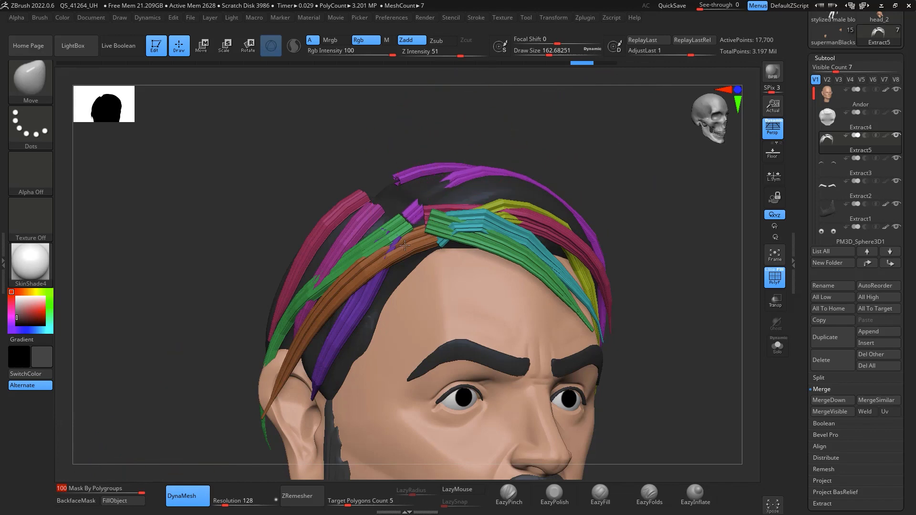
mouse_move(410, 183)
mouse_down()
mouse_move(418, 203)
mouse_move(462, 195)
mouse_up()
drag(429, 204, 437, 215)
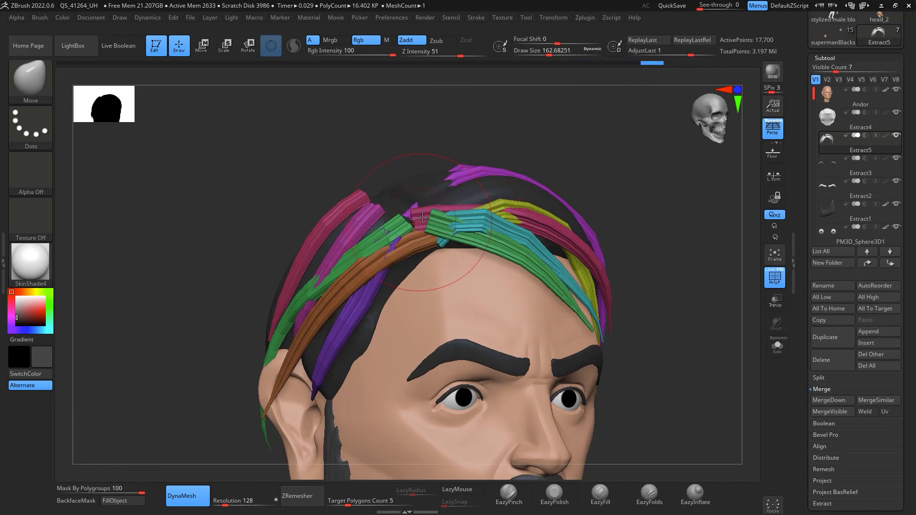
Step: Reshape the root ends of the cyan, green and side strands so they gather at the front of the parting
drag(606, 148, 507, 200)
drag(444, 196, 462, 180)
drag(383, 304, 416, 236)
mouse_move(396, 163)
mouse_down()
mouse_move(431, 164)
mouse_move(421, 187)
mouse_move(432, 193)
mouse_move(412, 158)
mouse_move(436, 193)
mouse_up()
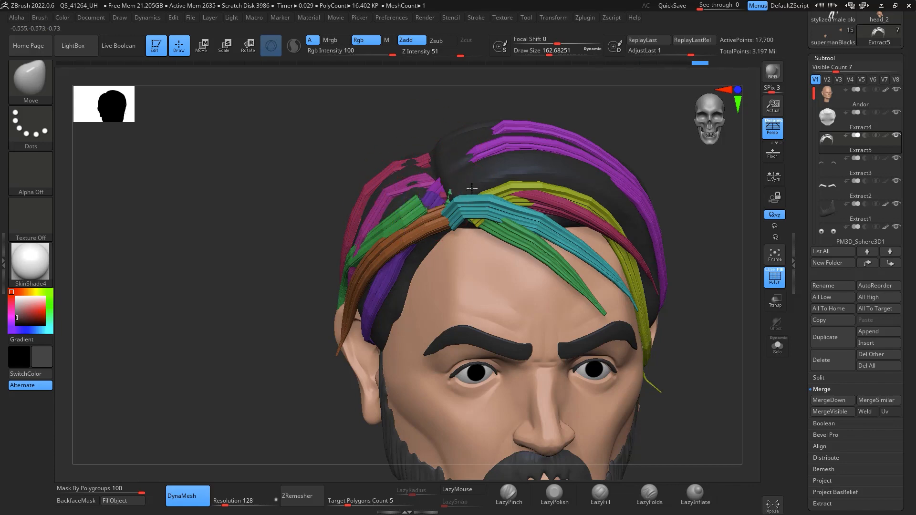
drag(452, 223, 455, 213)
mouse_move(699, 215)
mouse_down()
mouse_move(689, 176)
mouse_move(713, 210)
mouse_move(622, 202)
mouse_up()
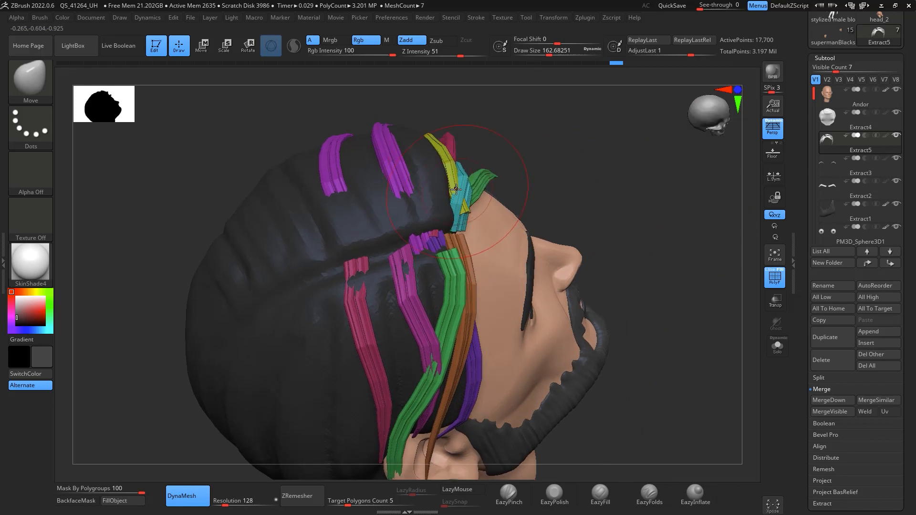
Step: Move the yellow strand's root back toward the parting, close against the base hair
drag(456, 189, 425, 203)
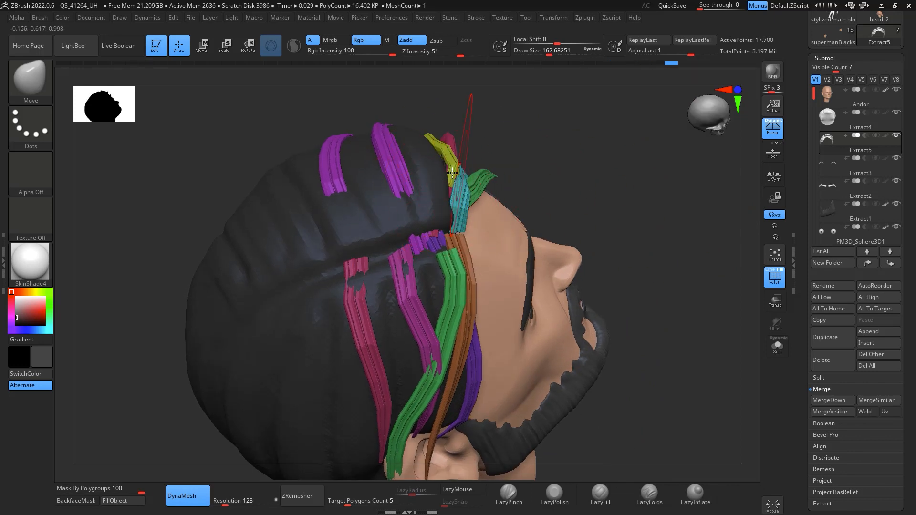
mouse_move(649, 138)
mouse_down()
mouse_move(577, 110)
mouse_move(548, 112)
mouse_up()
drag(436, 206, 428, 231)
drag(625, 118, 522, 189)
drag(736, 204, 567, 162)
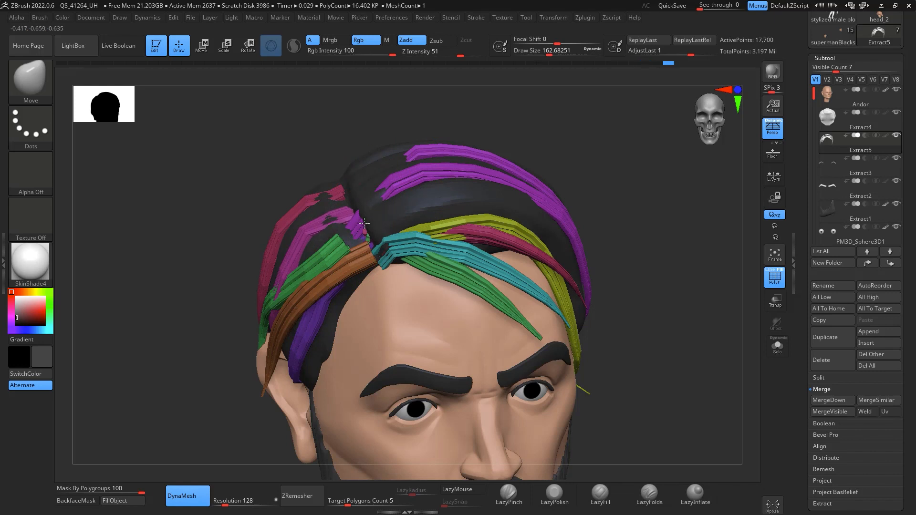
drag(492, 129, 447, 152)
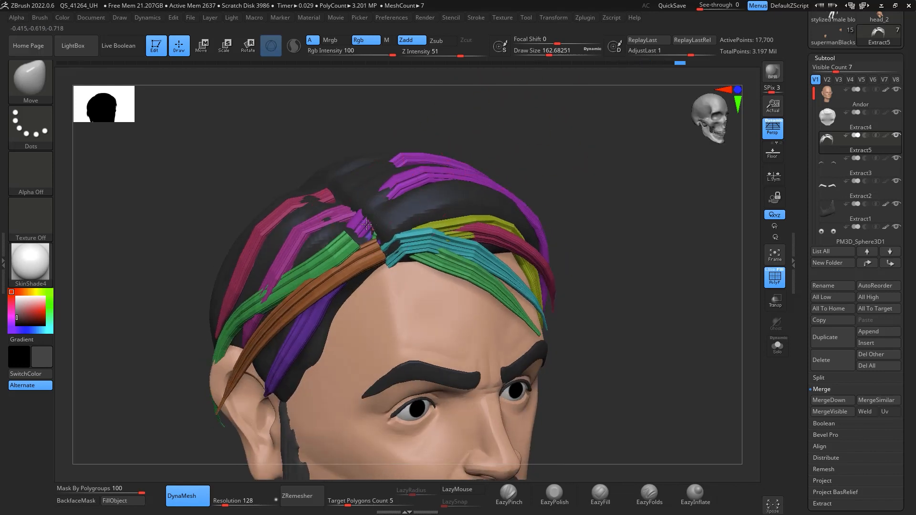
Step: Extend the lower purple strand's root over the base hair down to the front of the parting
drag(367, 223, 361, 213)
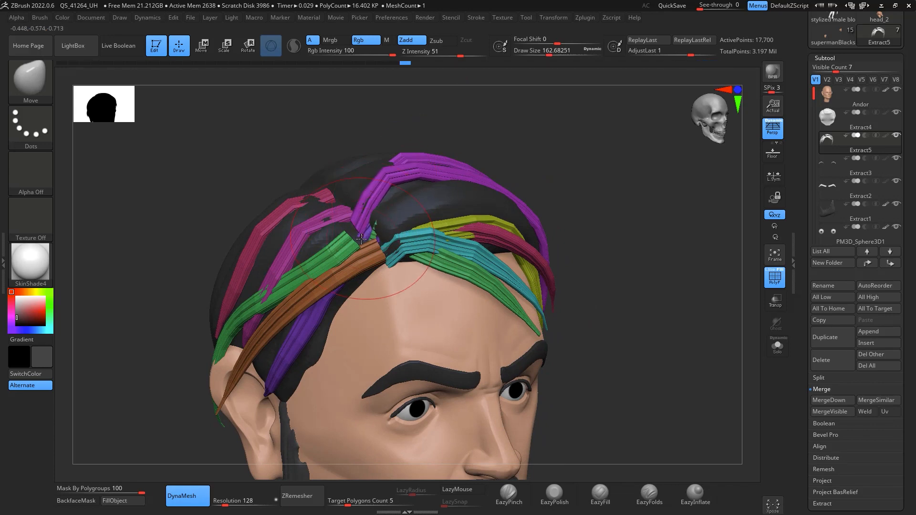
drag(356, 244, 358, 247)
drag(576, 183, 591, 153)
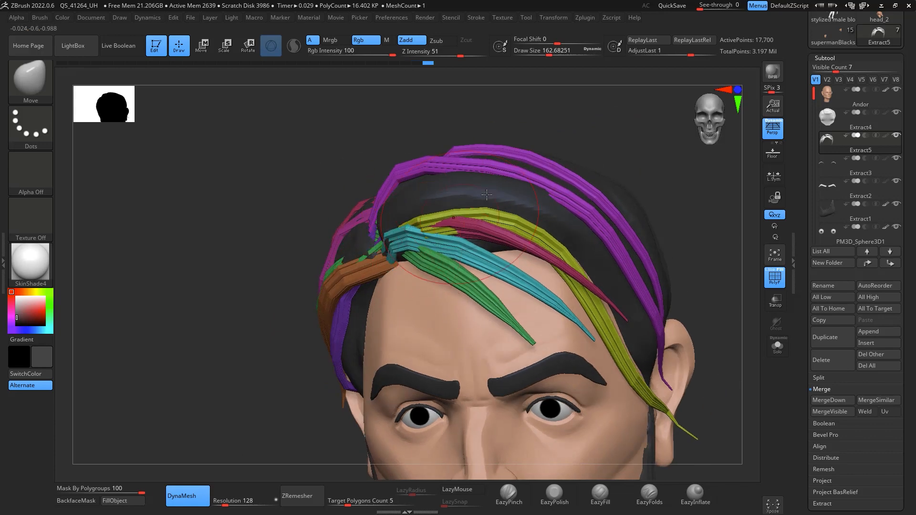
drag(239, 210, 310, 217)
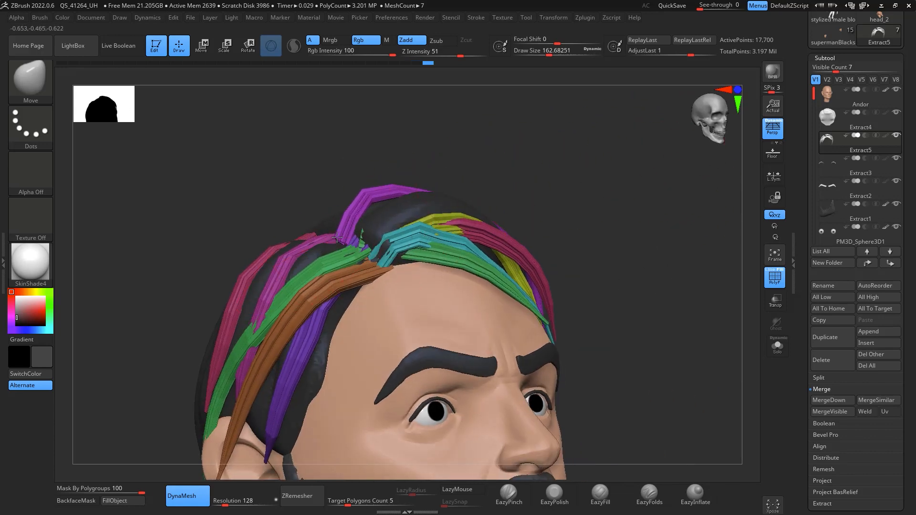
mouse_move(520, 167)
mouse_down()
mouse_move(548, 160)
mouse_move(544, 205)
mouse_move(527, 188)
mouse_move(534, 164)
mouse_move(525, 171)
mouse_move(518, 160)
mouse_move(544, 159)
mouse_move(472, 143)
mouse_up()
Step: Adjust the roots of the upper purple strand and the crimson side strand along the parting
drag(350, 158, 332, 143)
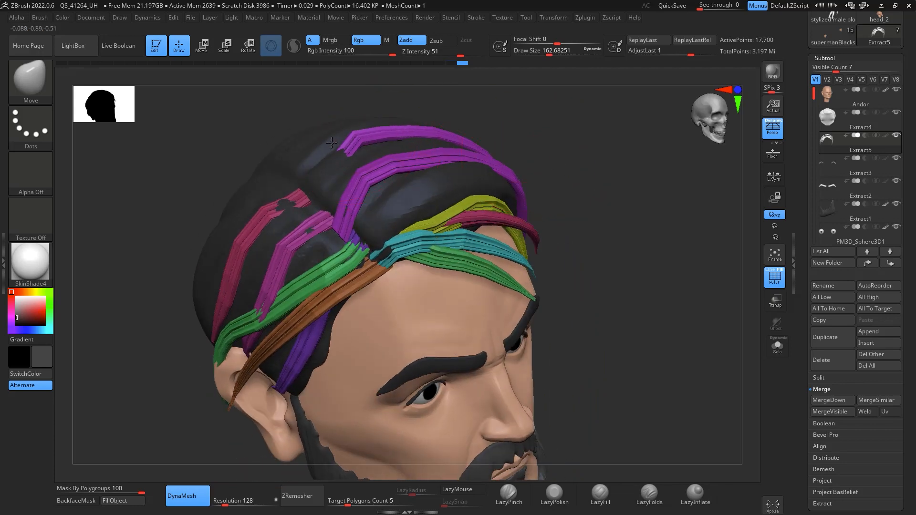
mouse_move(302, 191)
mouse_down()
mouse_move(305, 208)
mouse_move(296, 210)
mouse_move(317, 200)
mouse_up()
drag(593, 243, 658, 307)
key(f)
drag(682, 229, 668, 210)
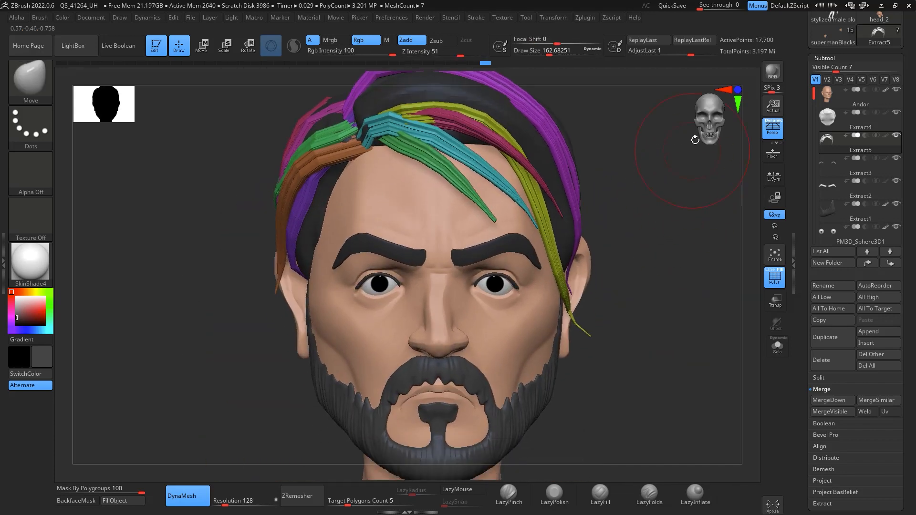
Step: Regroup the strands with Auto Groups so each separate strand piece gets its own polygroup
scroll(901, 296, down, 5)
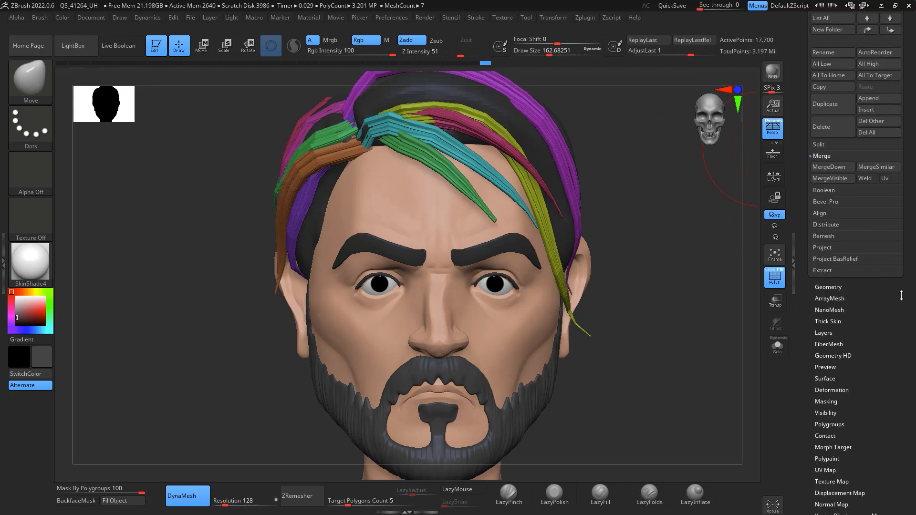
click(829, 288)
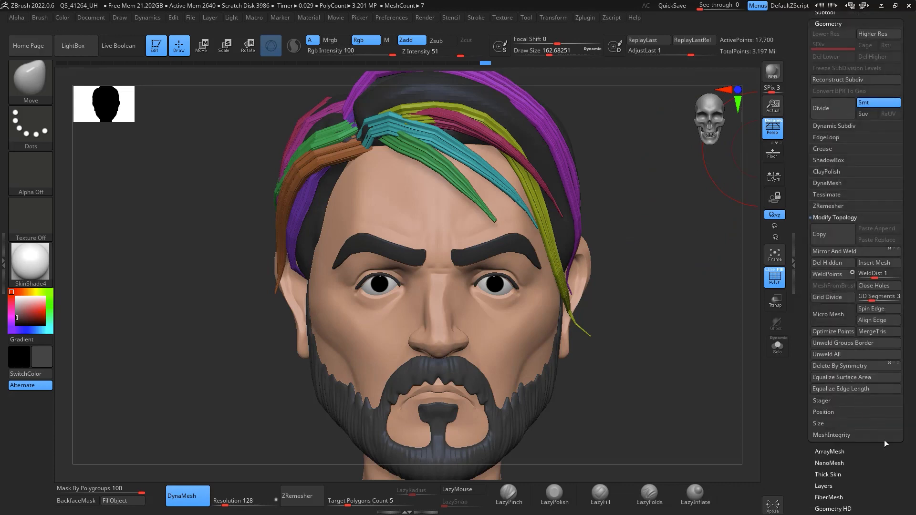
scroll(883, 443, down, 5)
click(839, 329)
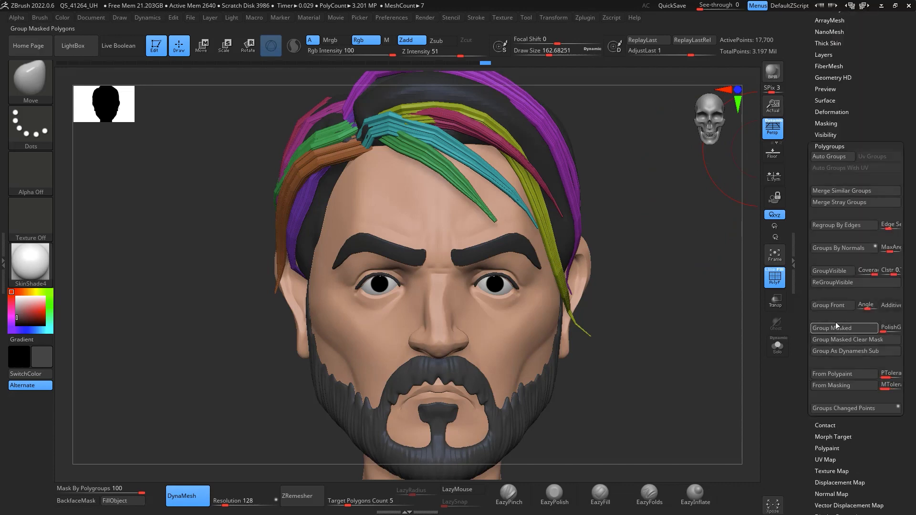
click(833, 156)
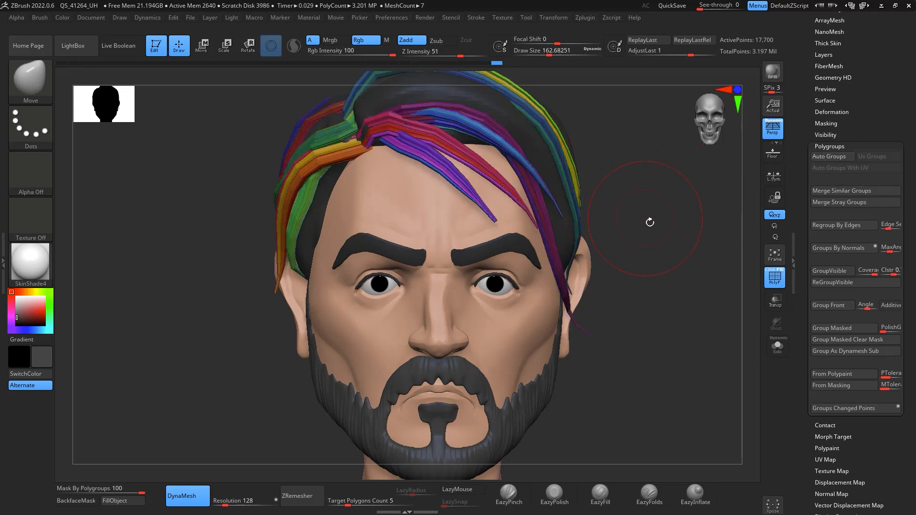
Step: Enlarge the Move brush to a draw size of about 239 and spread the individual strands apart over the forehead
alt+drag(651, 223, 695, 288)
key(space)
mouse_move(484, 260)
mouse_down()
mouse_move(491, 261)
mouse_move(474, 292)
mouse_move(496, 310)
mouse_move(528, 291)
mouse_move(518, 303)
mouse_up()
mouse_move(693, 228)
mouse_down()
mouse_move(602, 285)
mouse_move(535, 302)
mouse_up()
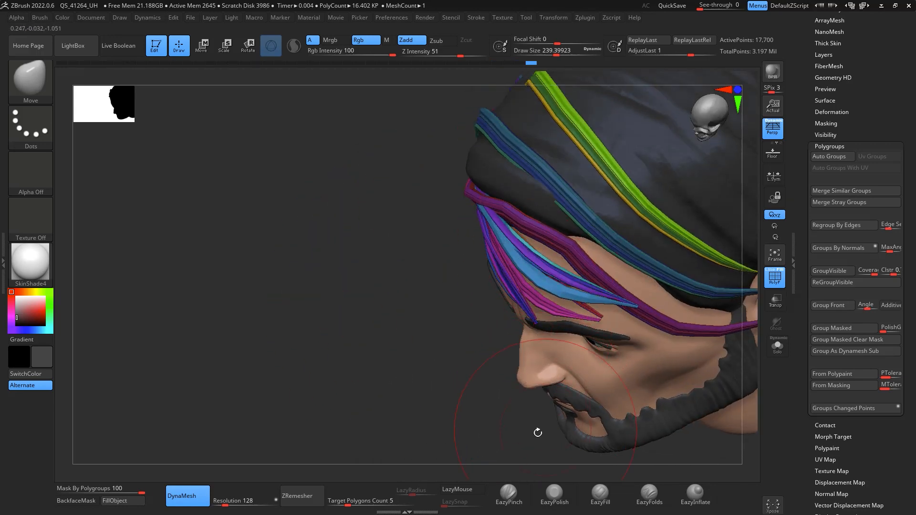
drag(538, 433, 649, 368)
mouse_move(535, 290)
mouse_down()
mouse_move(538, 309)
mouse_move(591, 320)
mouse_up()
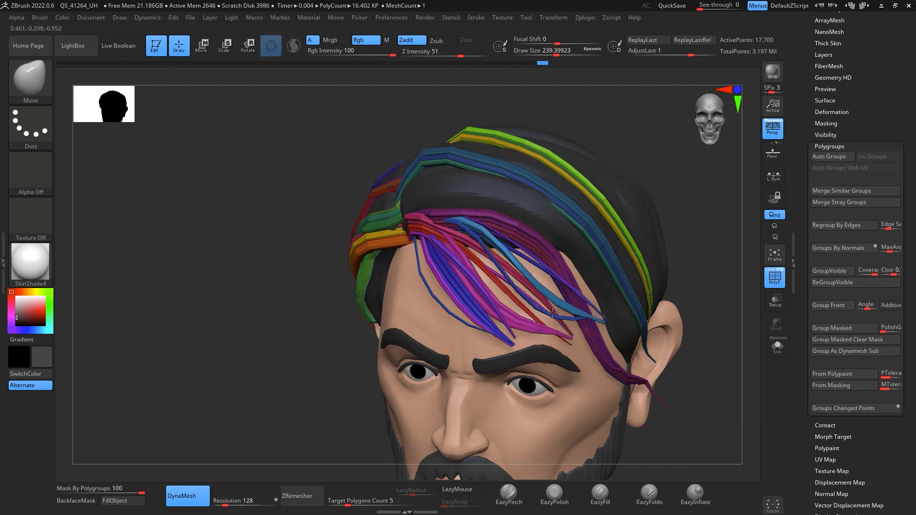
Step: Sweep the magenta fringe strand toward the brow and fan the light blue and purple strands out across the forehead toward the ear
drag(690, 233, 663, 200)
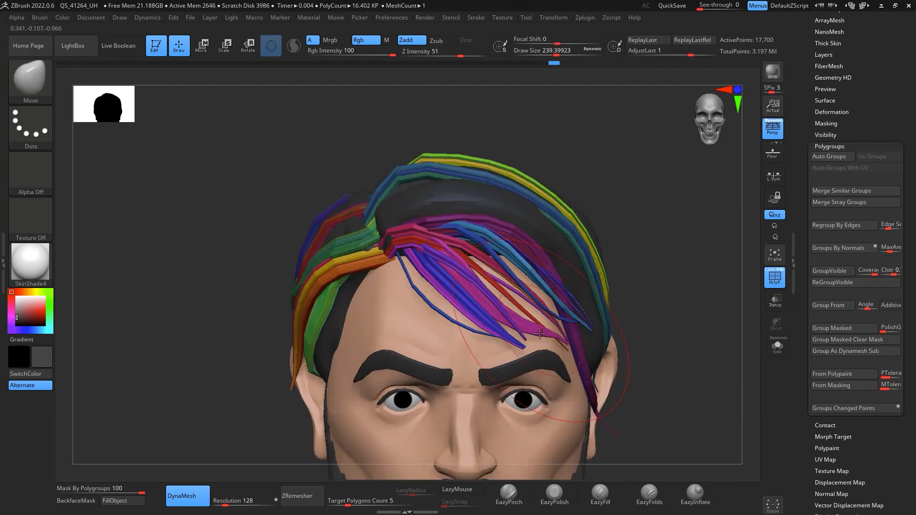
drag(682, 281, 661, 269)
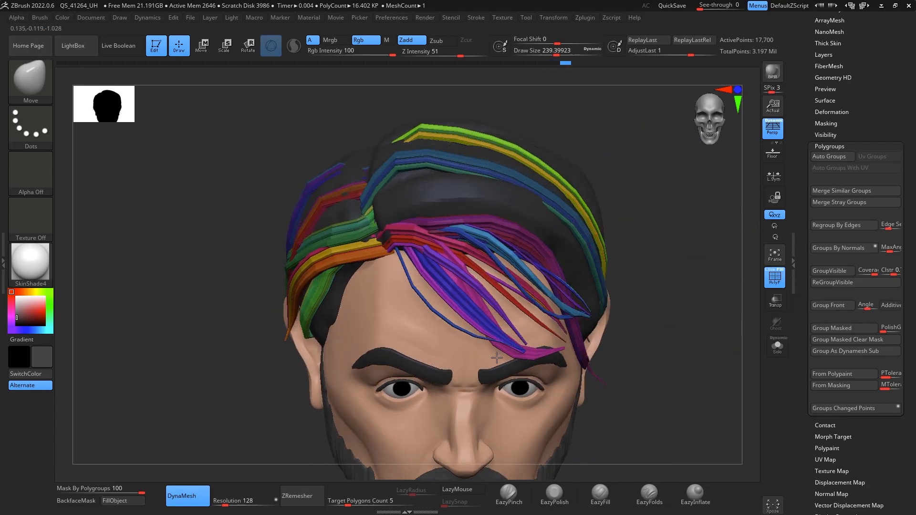
drag(651, 230, 576, 276)
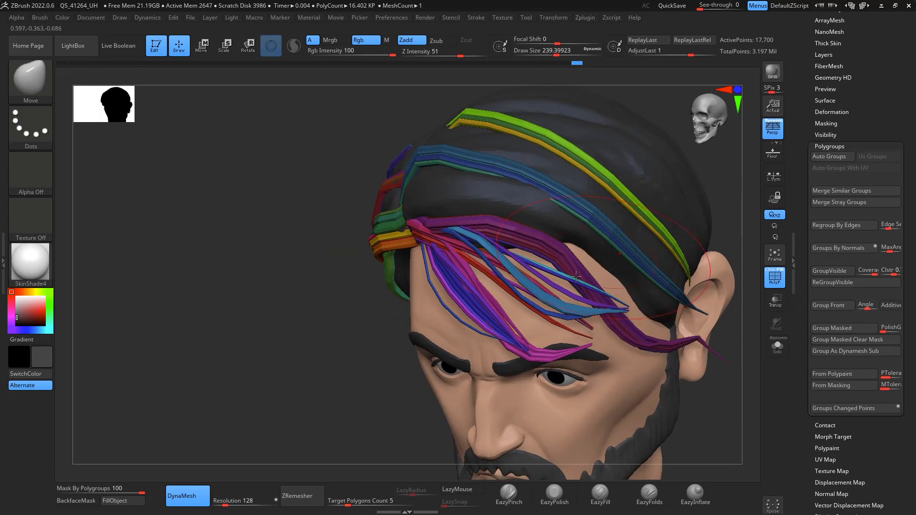
drag(655, 205, 563, 275)
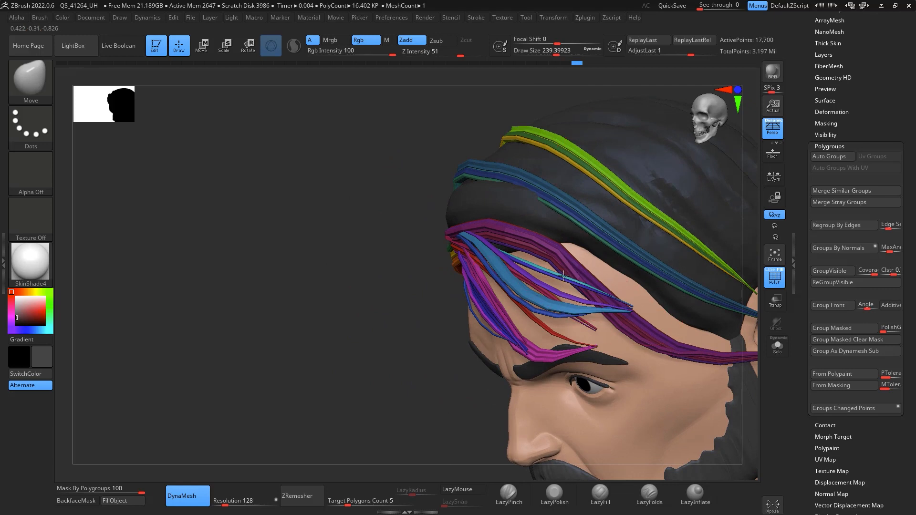
mouse_move(615, 325)
mouse_down()
mouse_move(614, 361)
mouse_move(639, 346)
mouse_move(626, 333)
mouse_move(656, 374)
mouse_up()
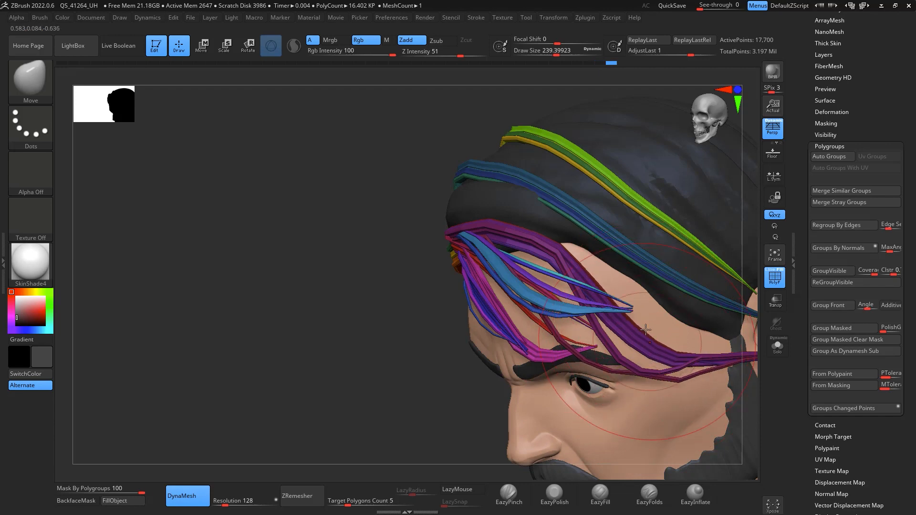
Step: Pull a teal strand away from the blue top bundle and lay it down toward the temple above the purple strands
drag(748, 202, 564, 270)
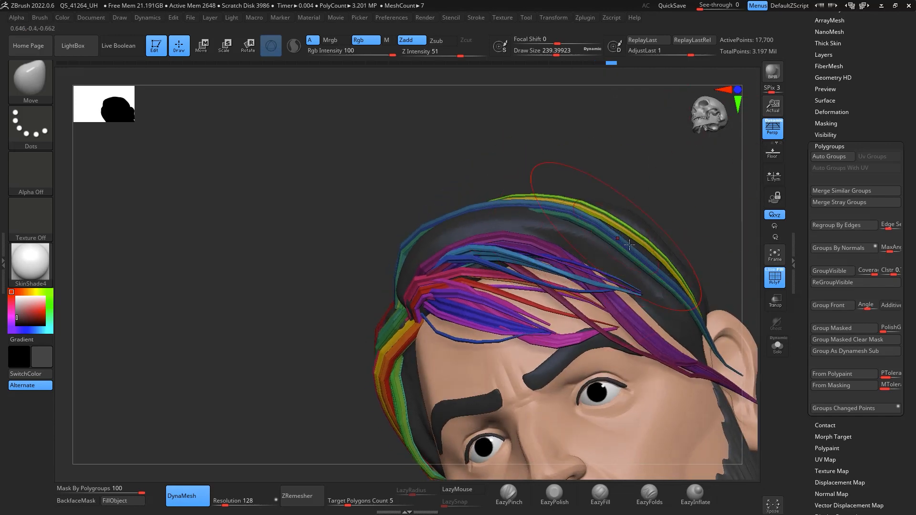
drag(646, 310, 656, 300)
drag(687, 190, 720, 211)
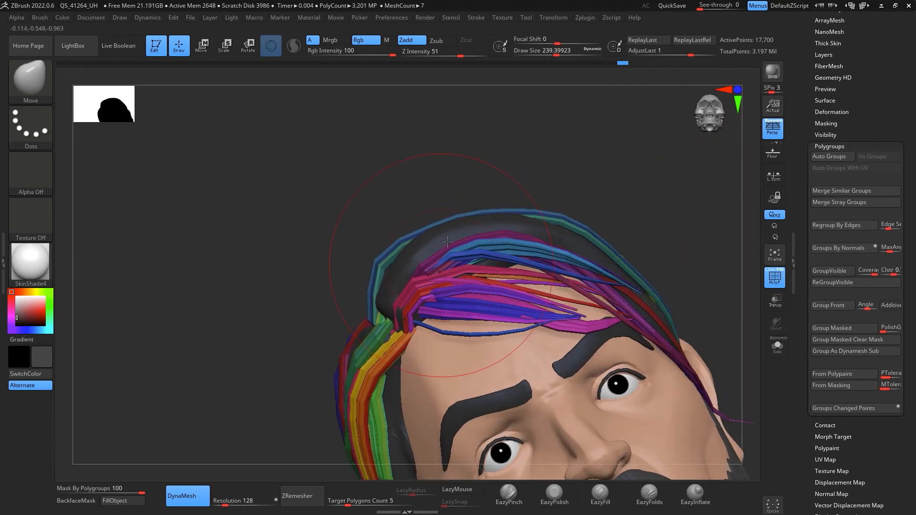
mouse_move(362, 233)
mouse_down()
mouse_move(695, 244)
mouse_move(638, 172)
mouse_move(498, 309)
mouse_up()
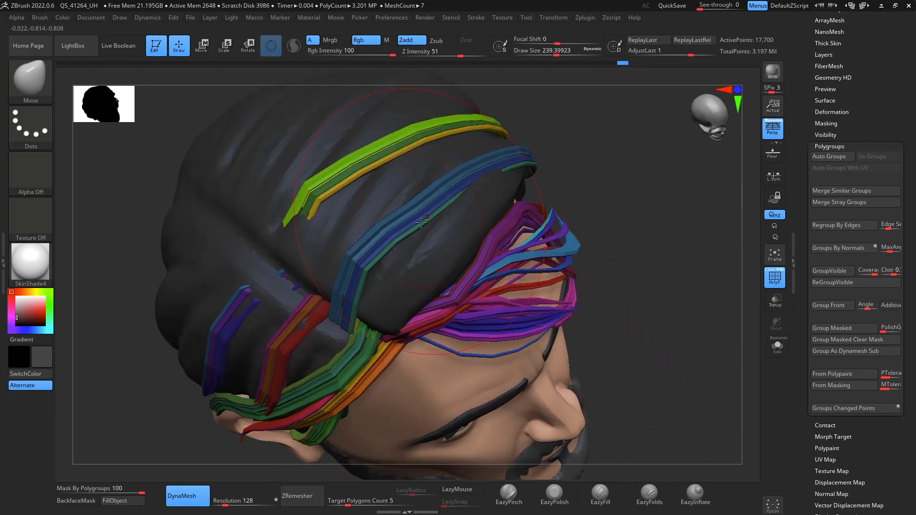
drag(417, 281, 426, 253)
mouse_move(634, 193)
mouse_down()
mouse_move(602, 129)
mouse_move(425, 421)
mouse_move(554, 225)
mouse_up()
drag(665, 155, 679, 182)
drag(509, 206, 528, 236)
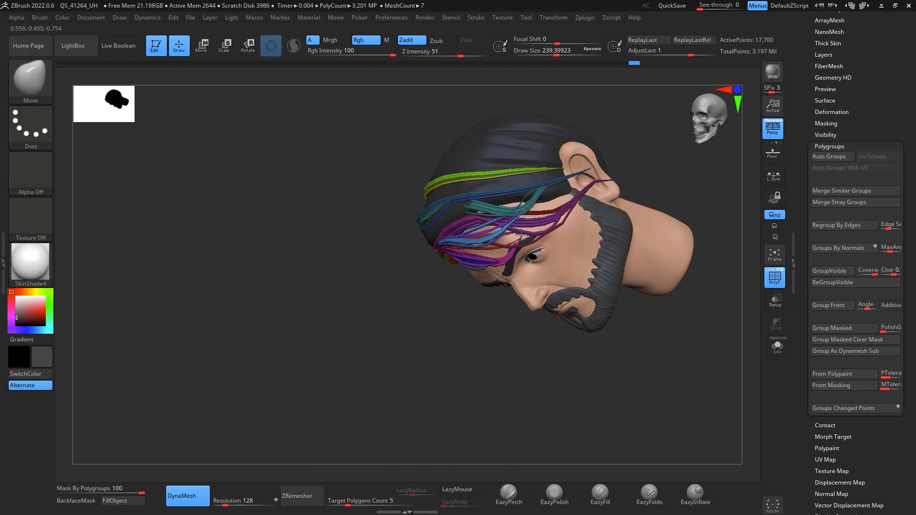
Step: Spread the teal and dark blue strands apart so they cover the hair between the parting and the temple
drag(637, 146, 646, 263)
drag(667, 234, 637, 223)
drag(461, 233, 477, 215)
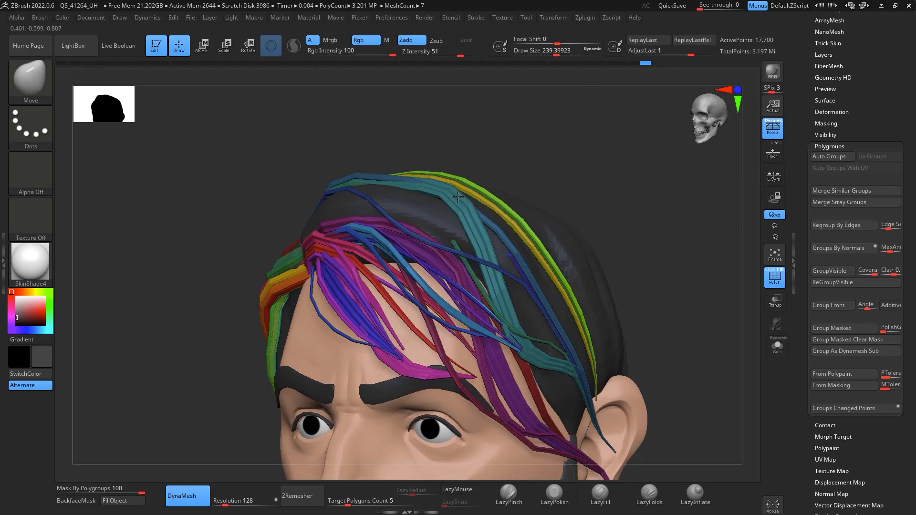
mouse_move(624, 154)
mouse_down()
mouse_move(569, 200)
mouse_move(524, 210)
mouse_up()
drag(438, 164, 391, 209)
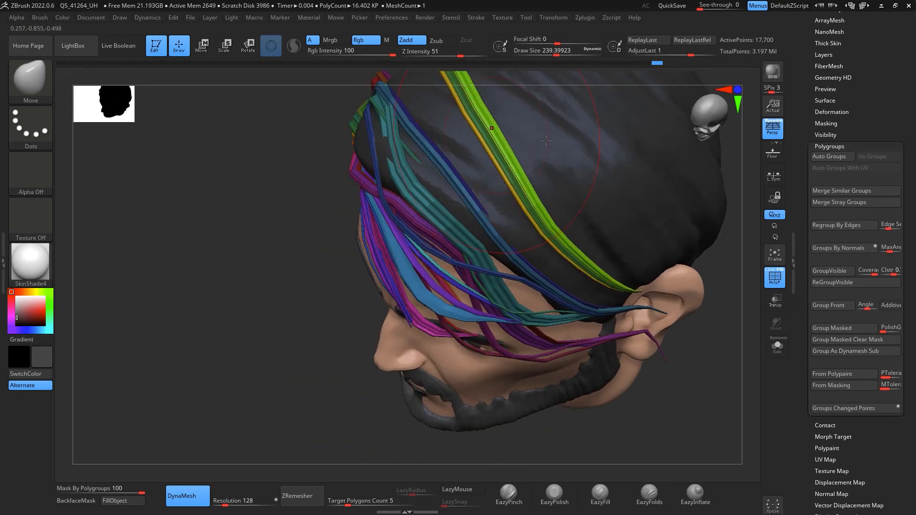
Step: Widen the teal strand over the side of the head and bring a single dark blue strand forward toward the hairline
drag(665, 258, 603, 220)
mouse_move(394, 133)
mouse_down()
mouse_move(444, 159)
mouse_move(471, 265)
mouse_up()
drag(616, 215, 563, 194)
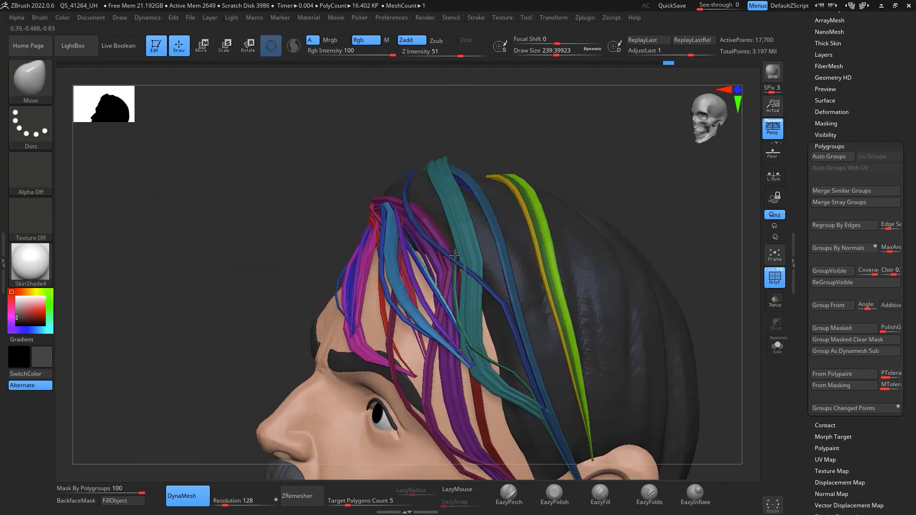
drag(436, 229, 414, 193)
mouse_move(559, 144)
mouse_down()
mouse_move(622, 161)
mouse_move(461, 183)
mouse_up()
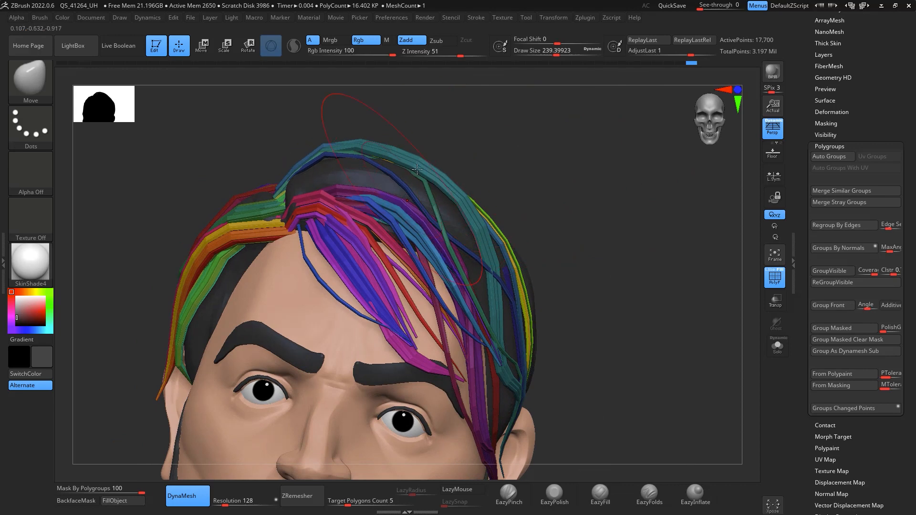
Step: Reposition the roots of the teal and blue strands so they start at the front of the parting
drag(550, 165, 576, 192)
mouse_move(291, 167)
mouse_down()
mouse_move(324, 214)
mouse_move(298, 198)
mouse_move(314, 218)
mouse_up()
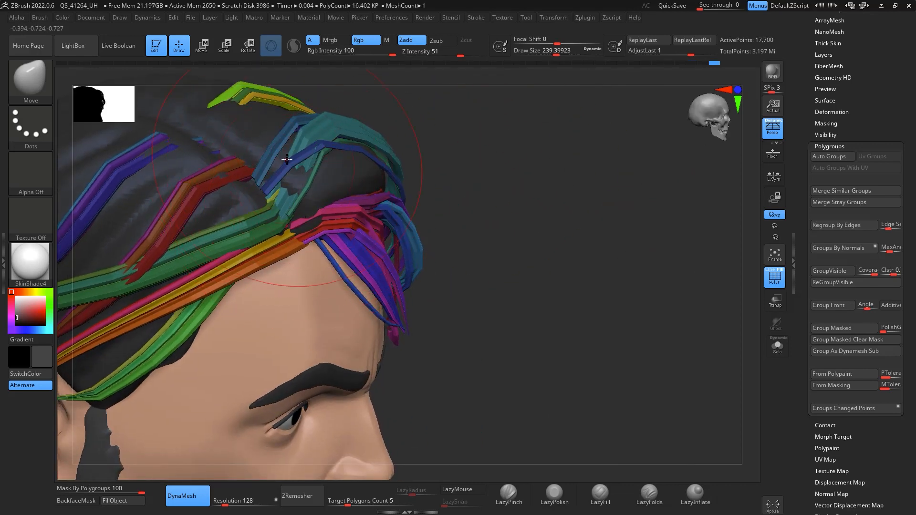
drag(287, 160, 291, 194)
drag(283, 157, 297, 177)
drag(546, 159, 487, 169)
drag(421, 132, 431, 158)
Step: Arch the thin green strand below the blue bundle and lower the teal strands toward the forehead
drag(692, 187, 663, 229)
drag(509, 196, 521, 214)
mouse_move(377, 401)
mouse_down()
mouse_move(430, 385)
mouse_move(505, 268)
mouse_up()
mouse_move(614, 253)
mouse_down()
mouse_move(615, 217)
mouse_move(646, 205)
mouse_move(685, 273)
mouse_up()
drag(465, 244, 463, 297)
drag(603, 233, 541, 222)
Step: Reduce the Move brush draw size to about 136 and separate individual teal, blue and orange strands over the top of the head
key(space)
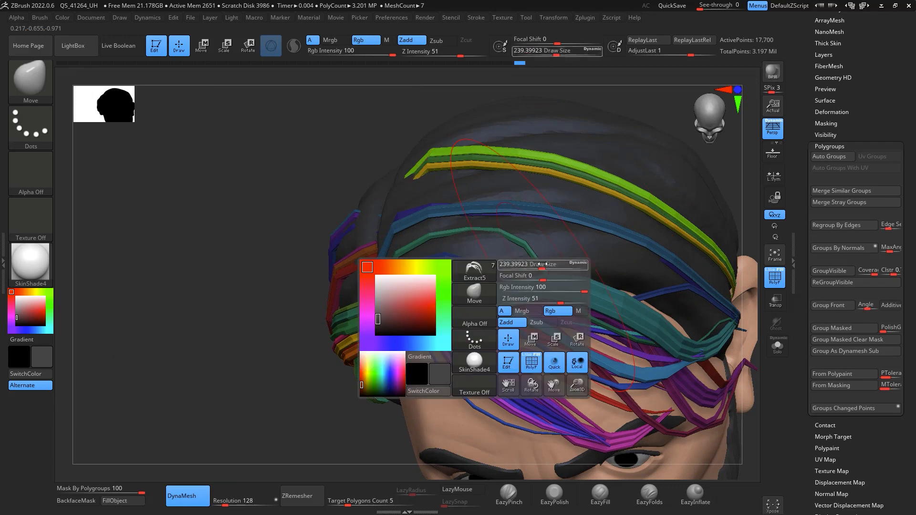
drag(542, 263, 532, 263)
drag(497, 296, 496, 278)
drag(553, 286, 552, 306)
drag(615, 305, 612, 319)
drag(675, 337, 674, 343)
drag(732, 184, 682, 242)
drag(541, 234, 543, 241)
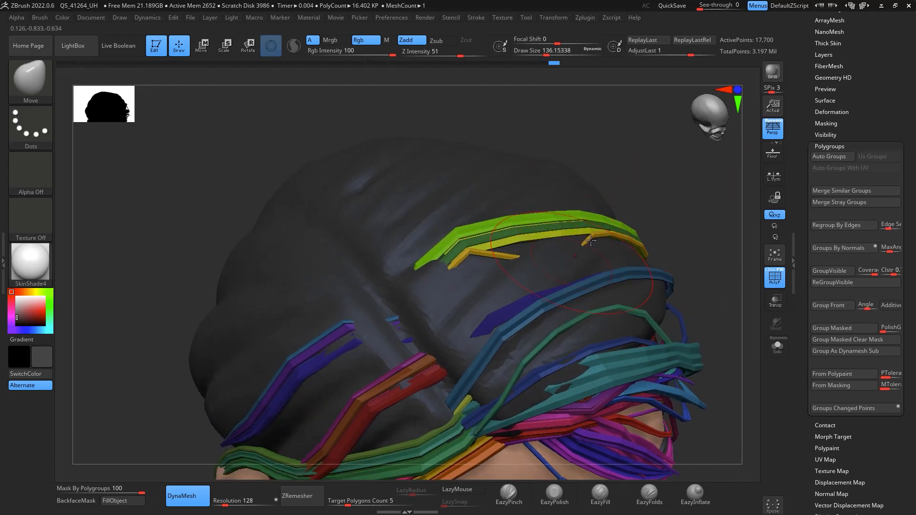
Step: Enlarge the Move brush to a draw size of about 372 and spread the yellow and green top strands across the crown
mouse_move(663, 210)
mouse_down()
mouse_move(695, 223)
mouse_move(685, 239)
mouse_move(706, 237)
mouse_move(678, 262)
mouse_up()
key(space)
drag(585, 189, 564, 159)
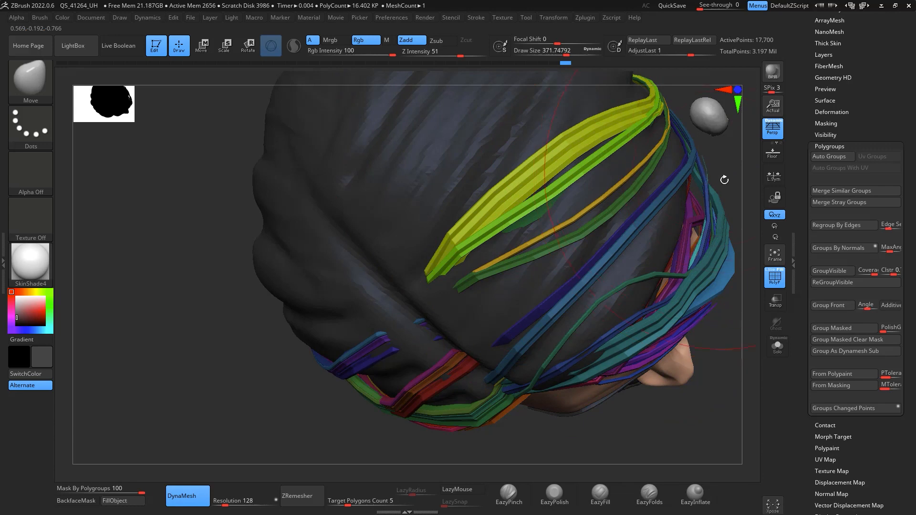
drag(724, 179, 692, 147)
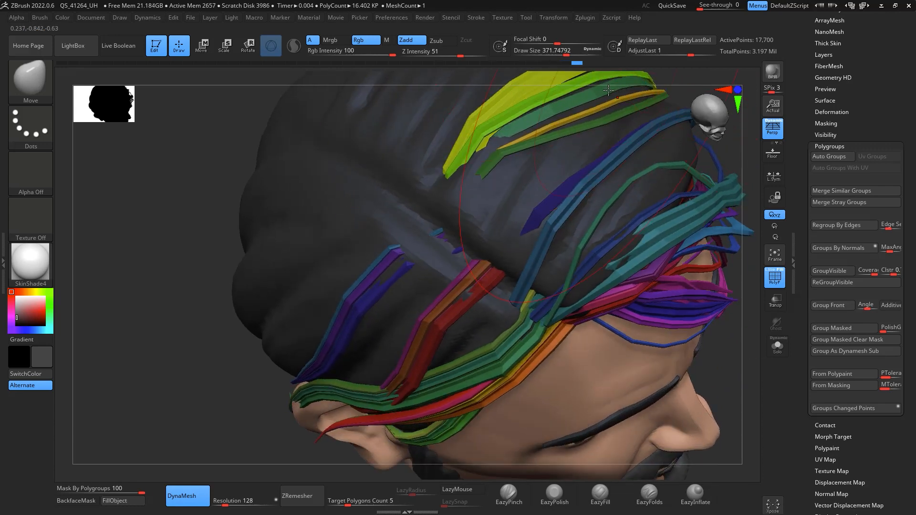
drag(750, 183, 661, 175)
Step: Widen and fan out the orange-red and light green strands over the temple on the shorter side of the parting
alt+click(351, 185)
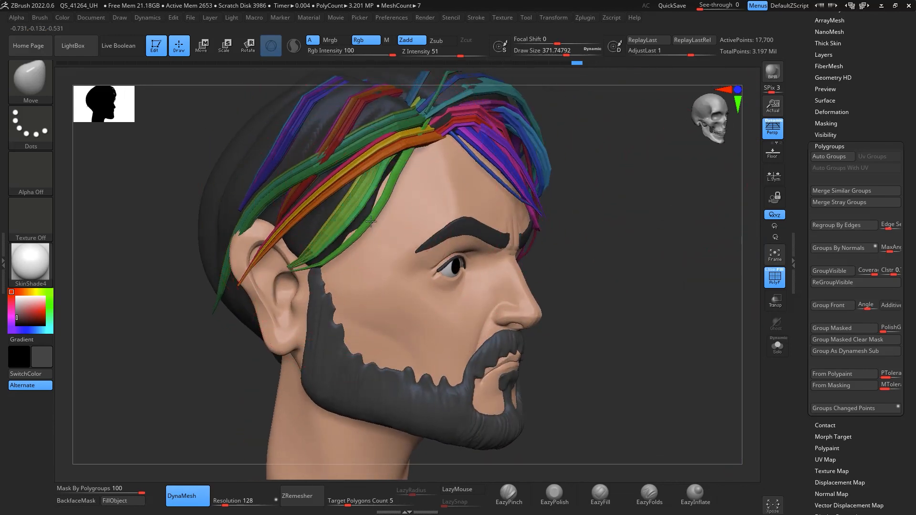
drag(351, 182, 353, 203)
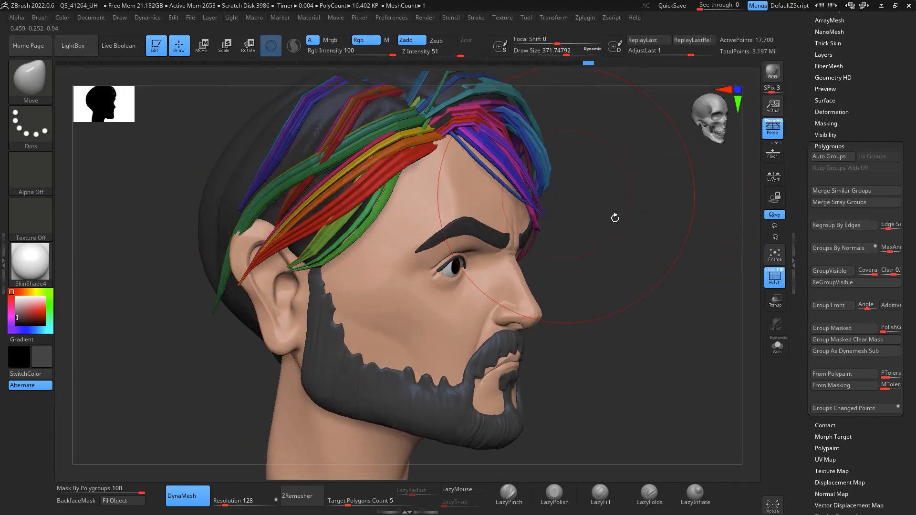
drag(615, 217, 516, 208)
drag(658, 201, 621, 208)
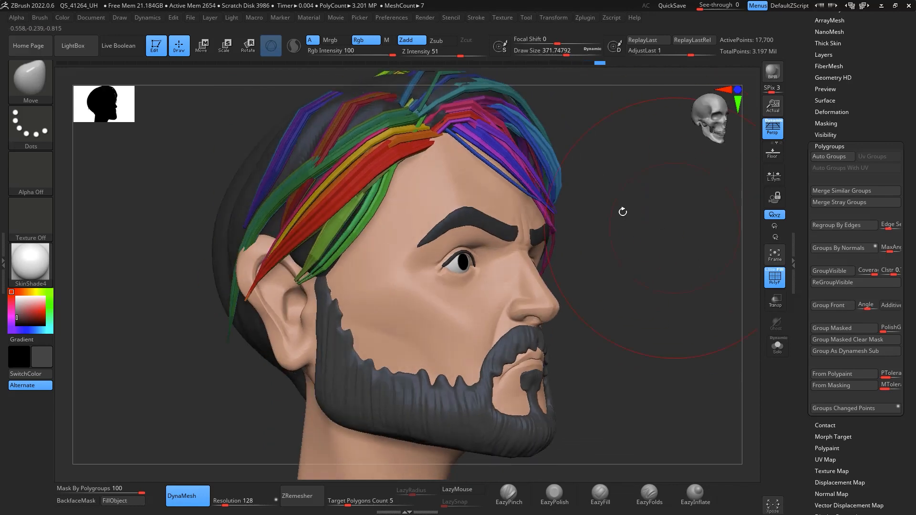
mouse_move(347, 214)
mouse_down()
mouse_move(337, 224)
mouse_move(380, 207)
mouse_up()
drag(650, 145, 580, 142)
drag(428, 110, 427, 122)
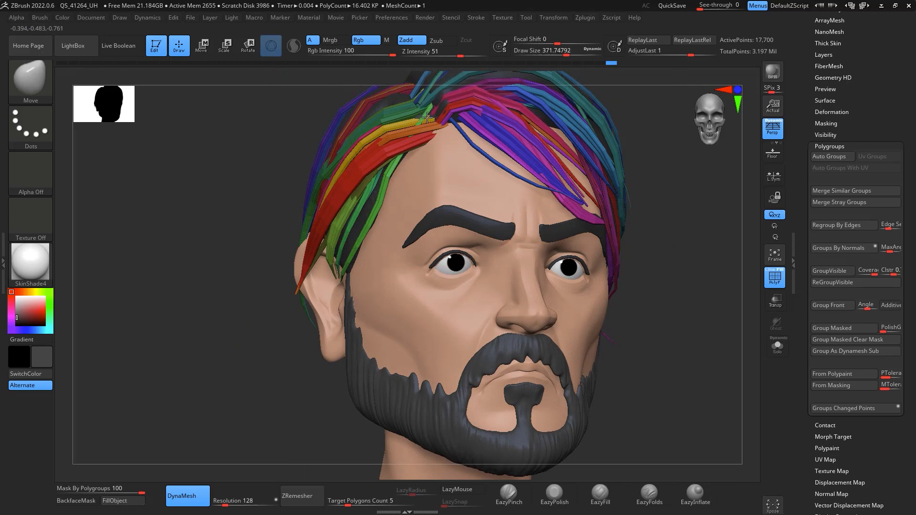
Step: Spread the green, crimson and blue strands apart on the side of the head above the ear
drag(661, 183, 739, 195)
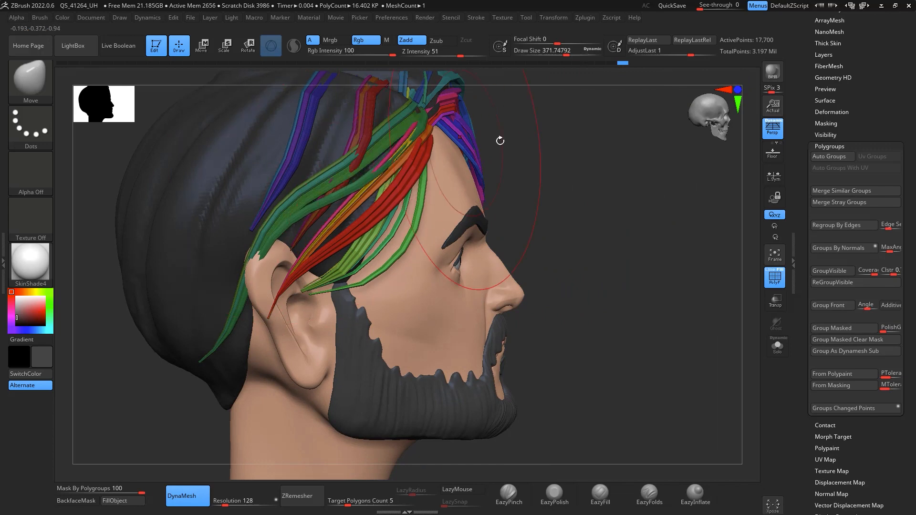
drag(500, 141, 438, 173)
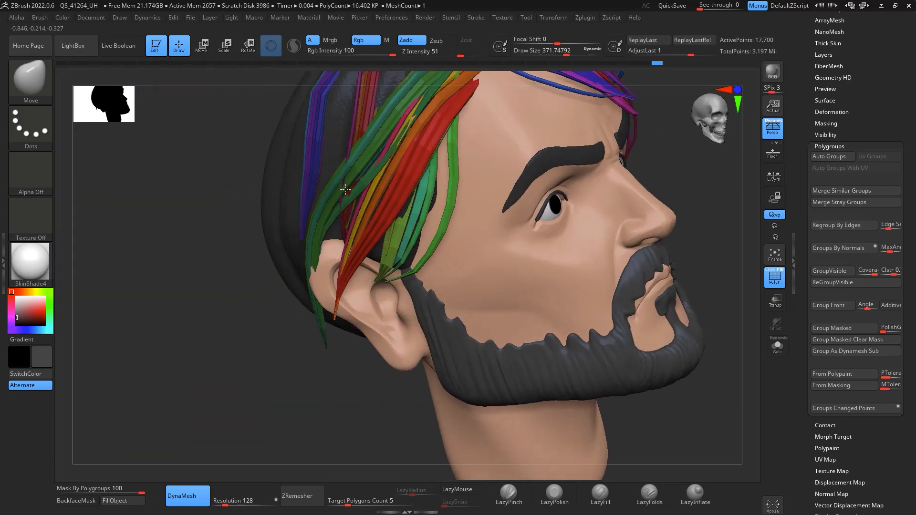
drag(718, 217, 666, 243)
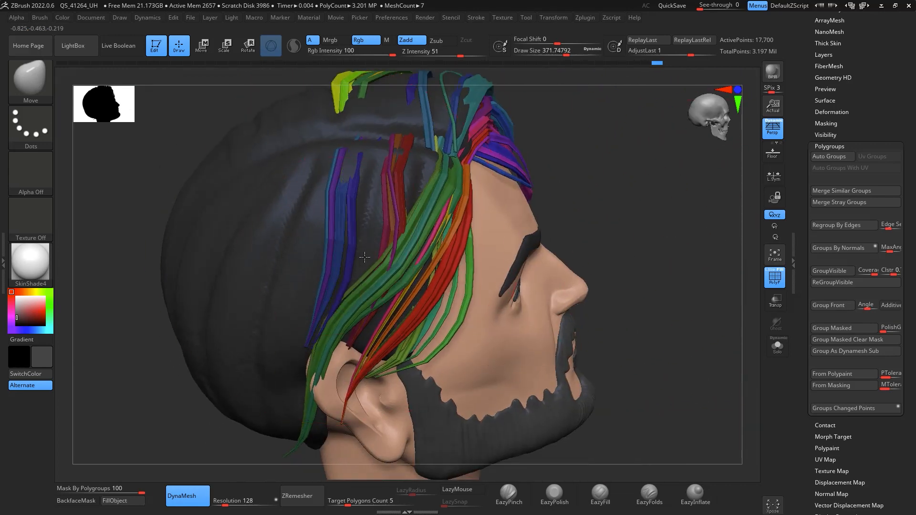
right_drag(365, 228, 314, 249)
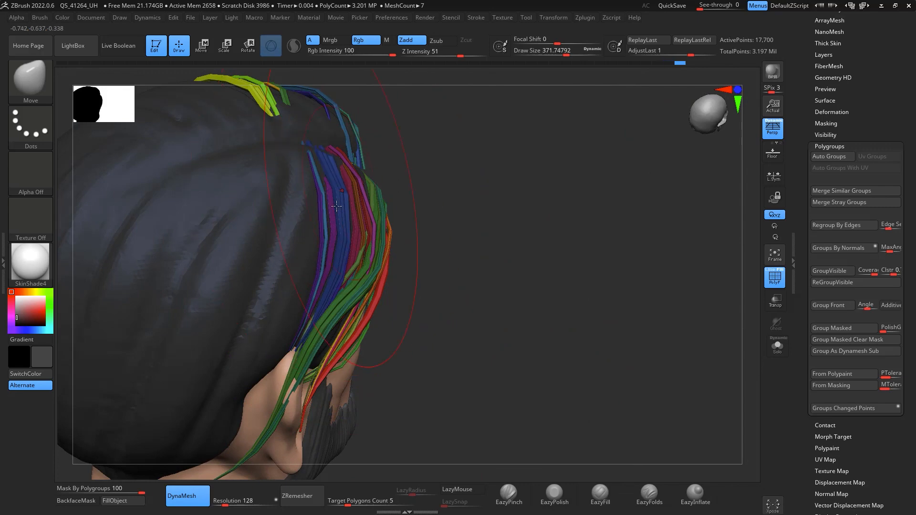
Step: Turn off the polygroup wireframe display and subdivide the hair strands twice
drag(568, 234, 732, 155)
click(775, 283)
mouse_move(762, 383)
alt+mouse_down()
mouse_move(706, 337)
mouse_move(773, 385)
alt+mouse_up()
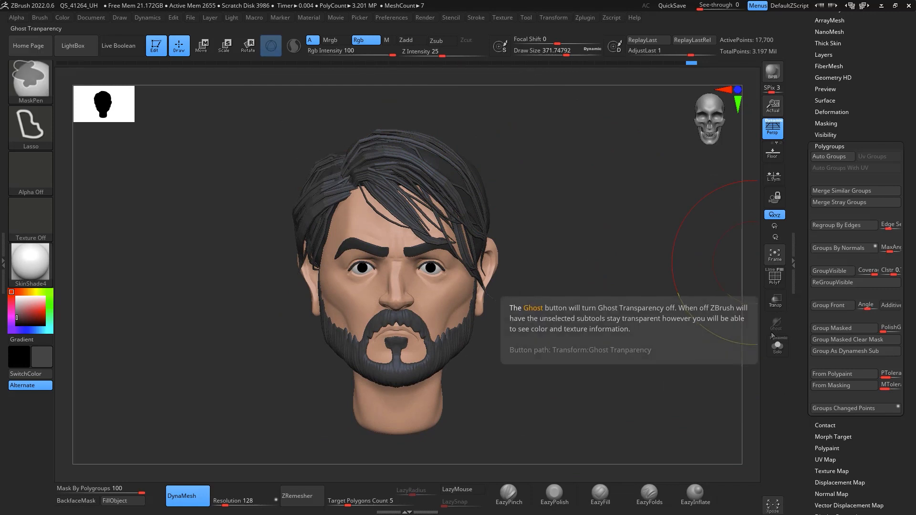
key(ctrl+d)
key(ctrl+d)
Step: Set Mask By Polygroups to 0 and tidy the strands along the parting and temples using Move brush sizes of about 331 and 149
alt+drag(587, 163, 631, 223)
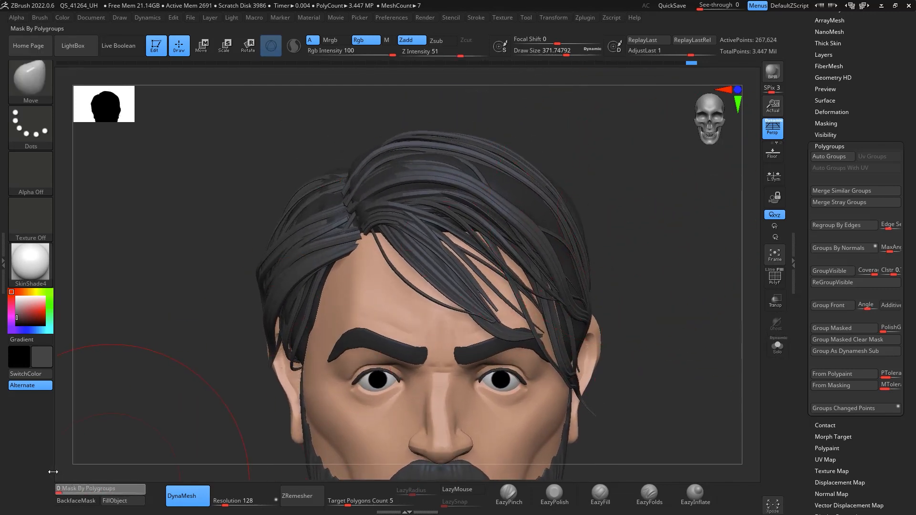
key(space)
drag(481, 224, 478, 224)
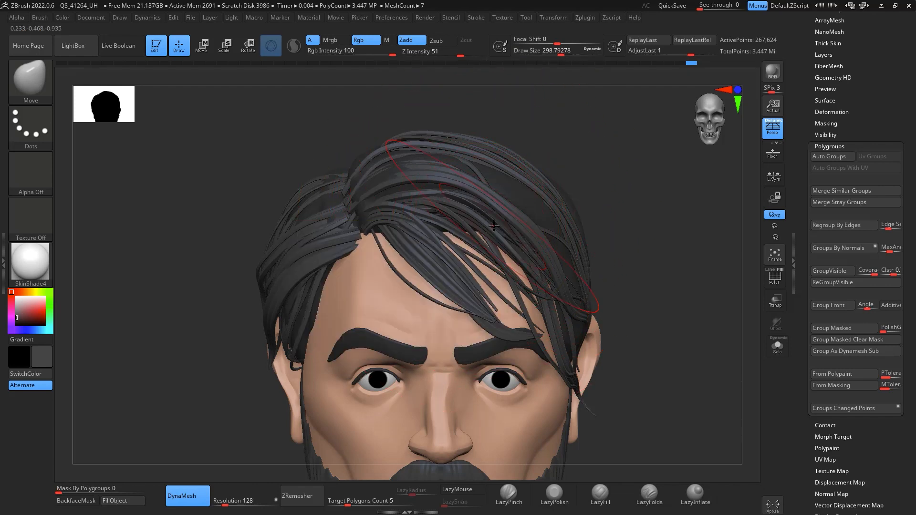
key(space)
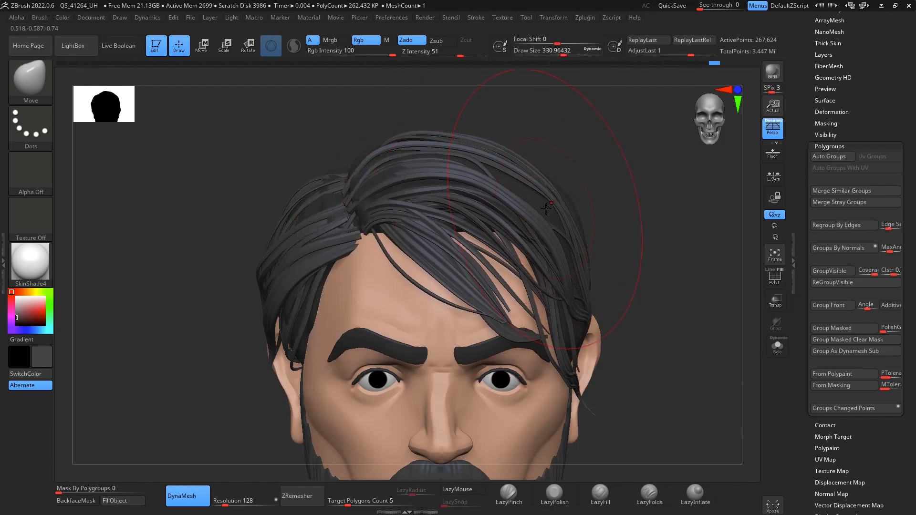
drag(318, 222, 327, 214)
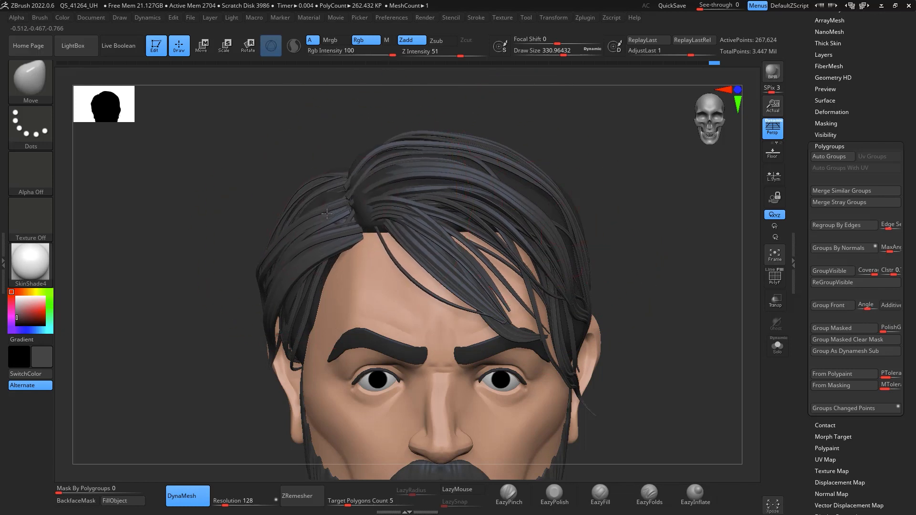
key(space)
drag(395, 194, 400, 194)
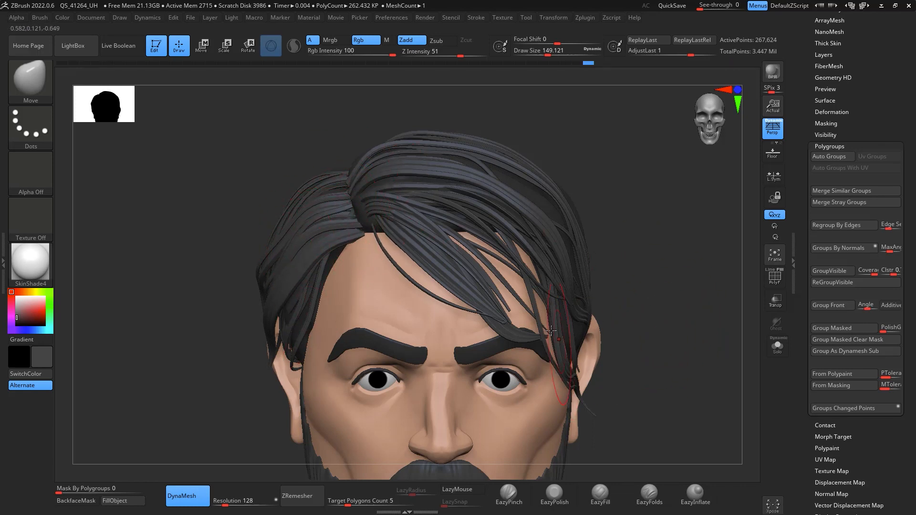
Step: Examine the layered hair strands on the whole head from the three-quarter and front views
alt+drag(670, 318, 666, 267)
drag(631, 306, 558, 359)
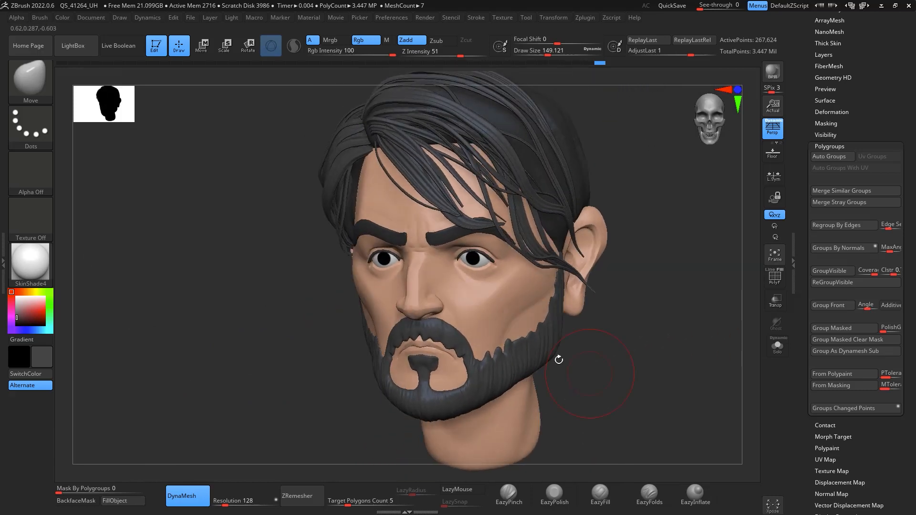
shift+drag(627, 331, 494, 336)
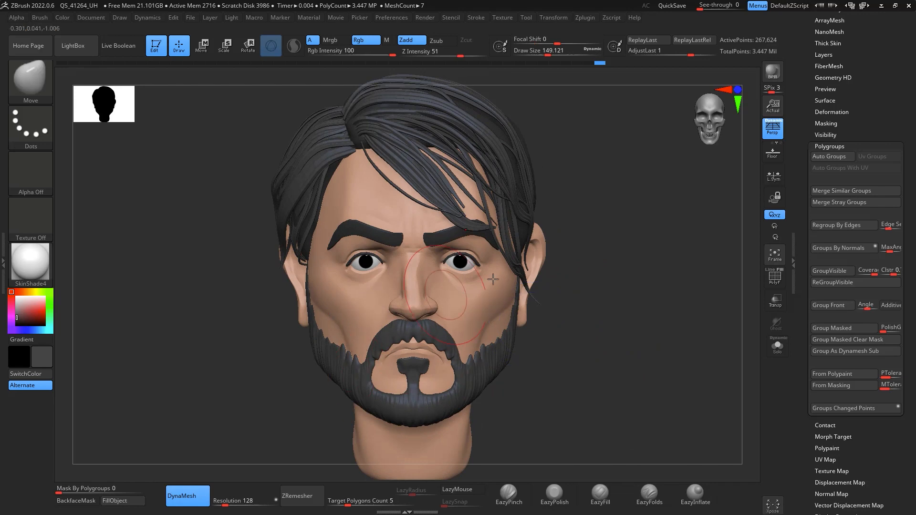
alt+drag(658, 322, 664, 278)
alt+drag(695, 376, 659, 330)
alt+drag(659, 331, 651, 311)
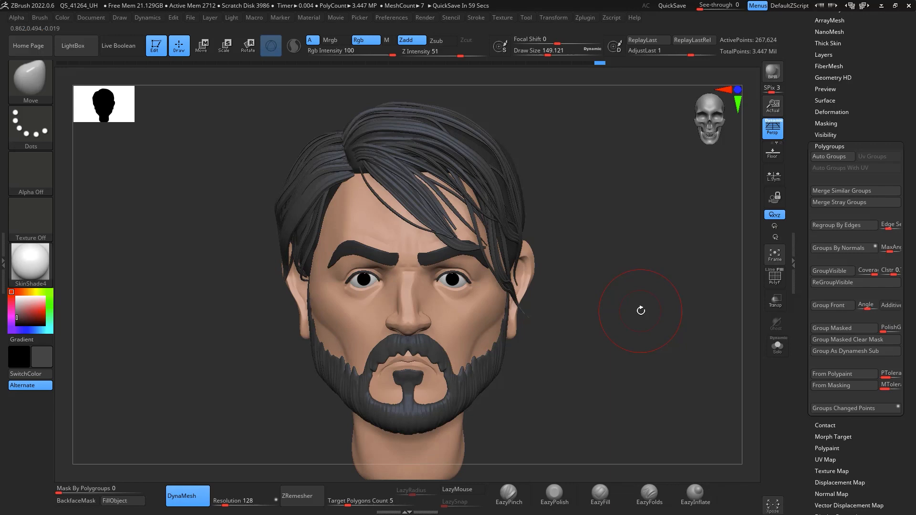
Step: Paint soft red tints on the head's cheeks, nose and ears using the Standard brush with color only at RGB intensity 18
drag(577, 271, 643, 321)
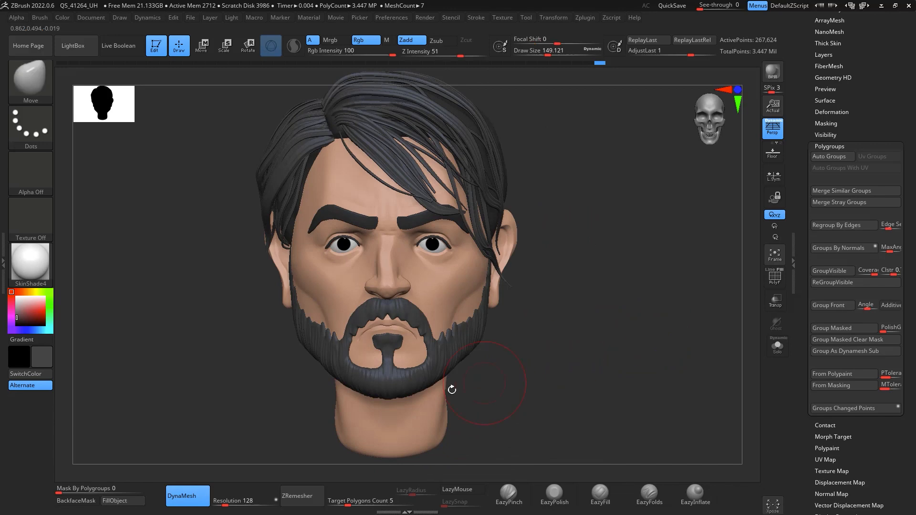
drag(907, 143, 908, 299)
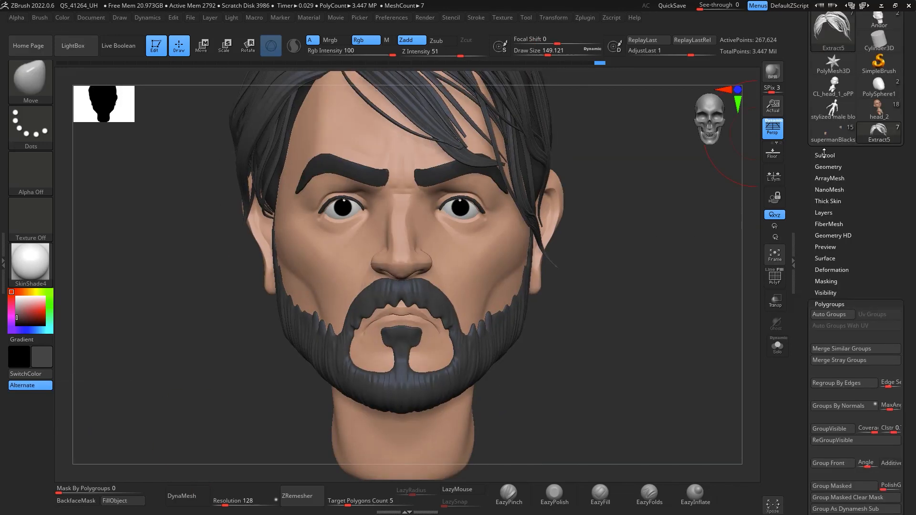
click(824, 153)
alt+click(402, 294)
mouse_move(567, 329)
mouse_down()
mouse_move(636, 337)
mouse_move(641, 379)
mouse_up()
key(b)
key(s)
key(t)
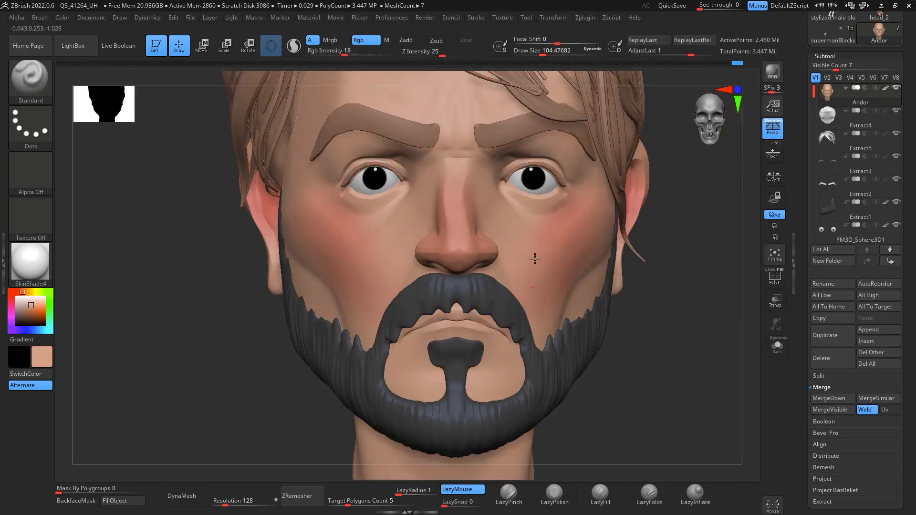
alt+drag(593, 259, 685, 332)
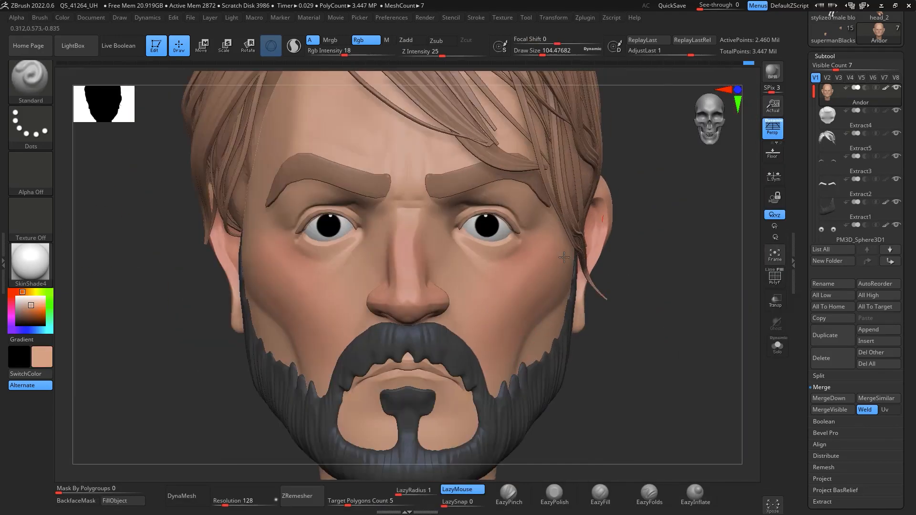
key(space)
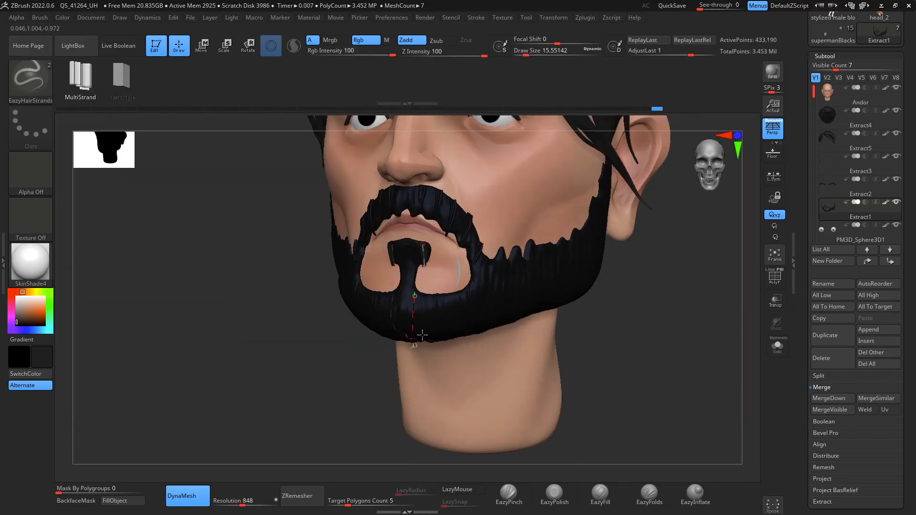
Step: Draw EazyHairStrands strokes down the chin and along the jaw of the beard at a draw size of about 16
drag(429, 308, 436, 364)
drag(485, 287, 505, 347)
drag(580, 269, 592, 364)
drag(657, 227, 662, 331)
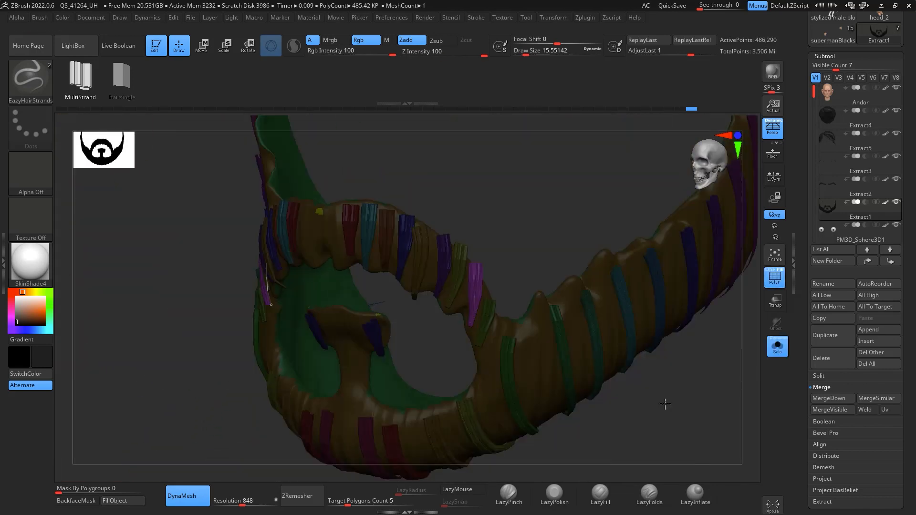
Step: Split the drawn strands from the beard base by groups and merge all strand pieces into one subtool
click(849, 377)
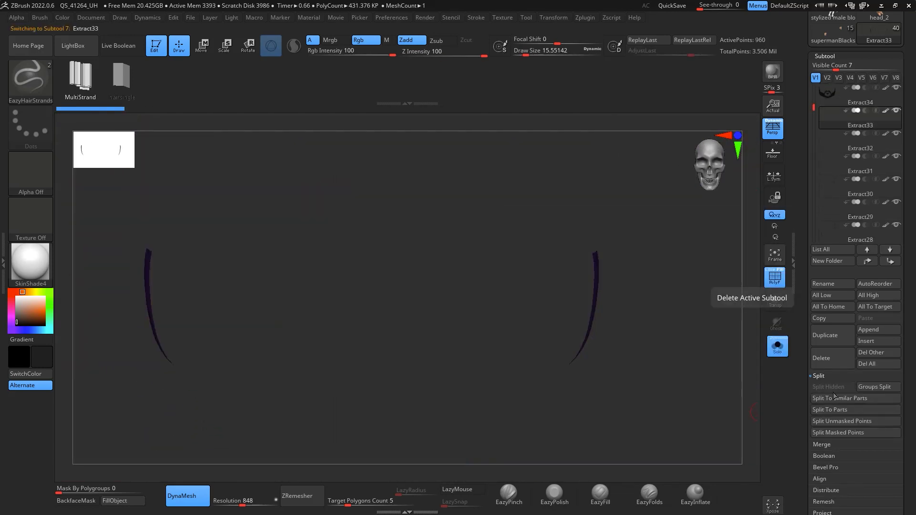
click(837, 387)
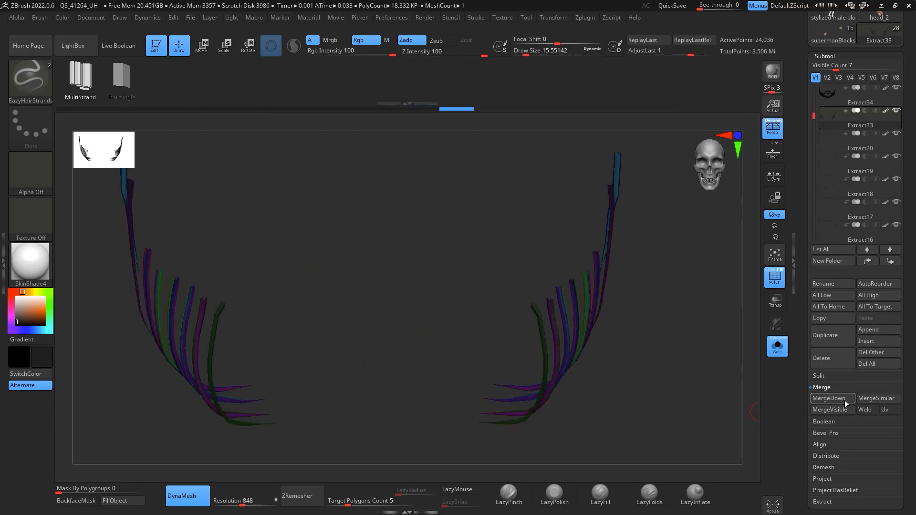
click(844, 398)
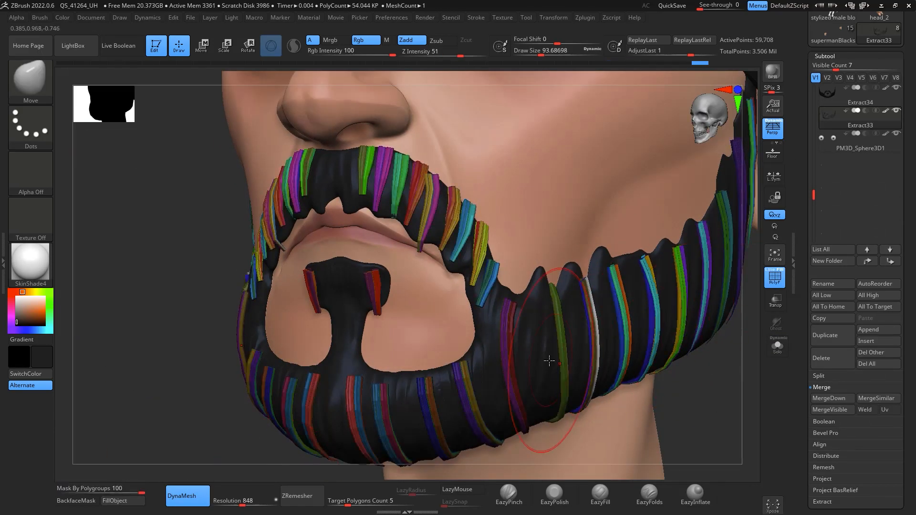
Step: Spread and angle the strands over the moustache and beard with the Move brush at about size 31 and Mask By Polygroups at 100
right_drag(549, 360, 437, 274)
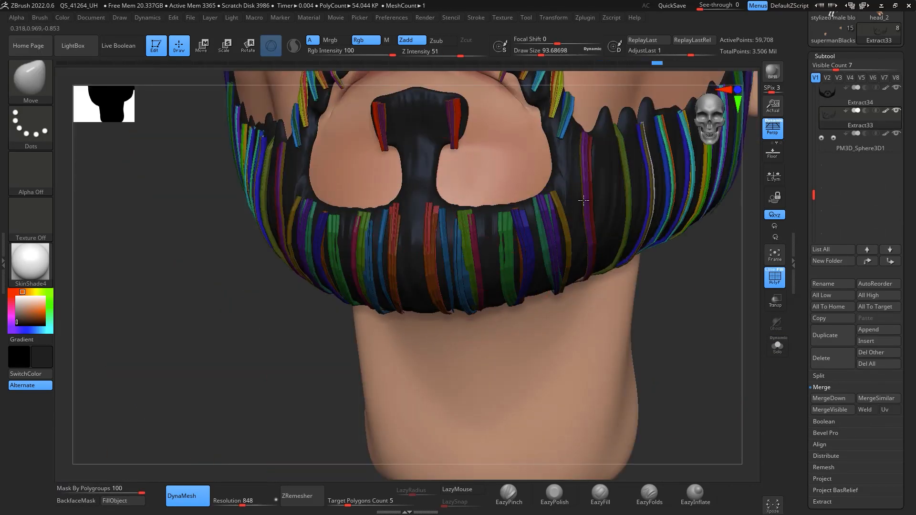
right_drag(583, 200, 382, 326)
right_drag(534, 305, 510, 364)
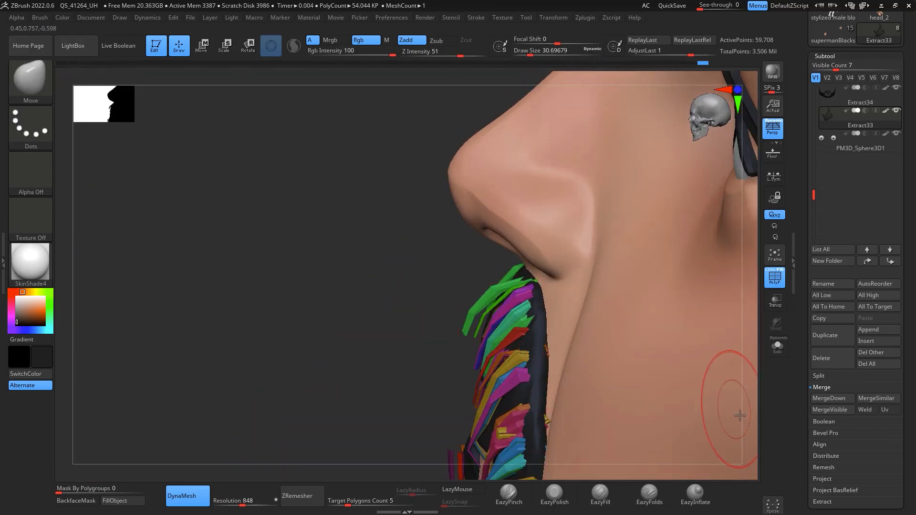
right_drag(740, 416, 568, 358)
drag(119, 490, 135, 491)
shift+right_drag(481, 268, 480, 255)
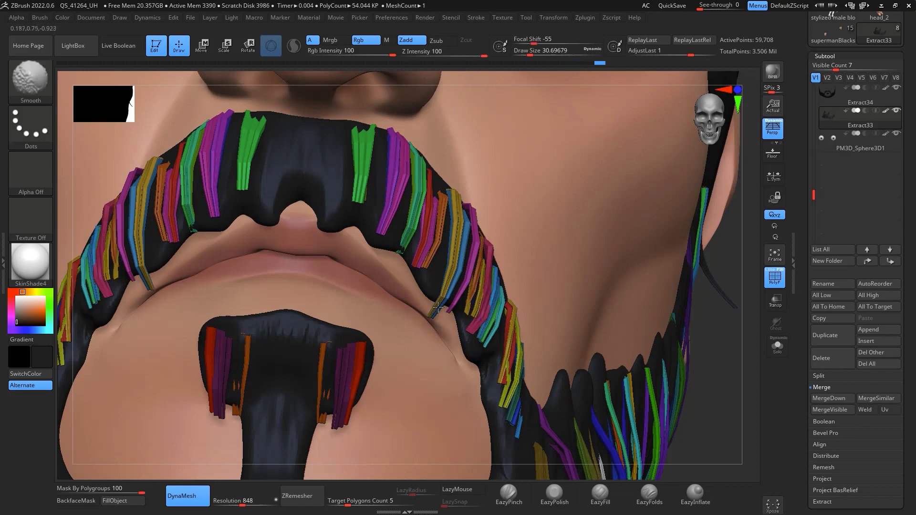
right_drag(438, 306, 434, 267)
drag(382, 185, 379, 201)
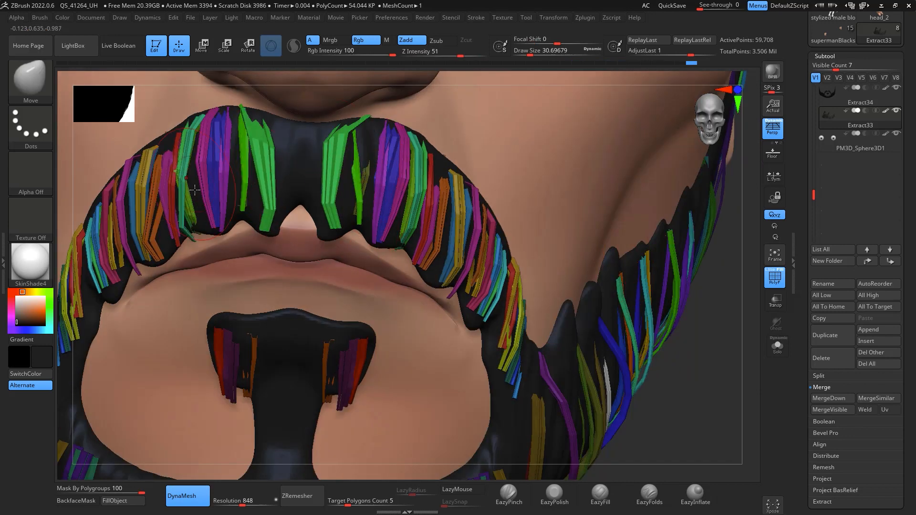
right_drag(549, 391, 458, 362)
mouse_move(563, 363)
shift+right_down()
mouse_move(668, 372)
mouse_move(679, 345)
mouse_move(498, 360)
shift+right_up()
Step: Subdivide the beard strands twice, turn off the polygroup wireframe display and set Mask By Polygroups to 0
key(ctrl+d)
key(ctrl+d)
key(shift+f)
mouse_move(735, 287)
right_down()
mouse_move(748, 282)
mouse_move(576, 219)
right_up()
drag(142, 493, 58, 493)
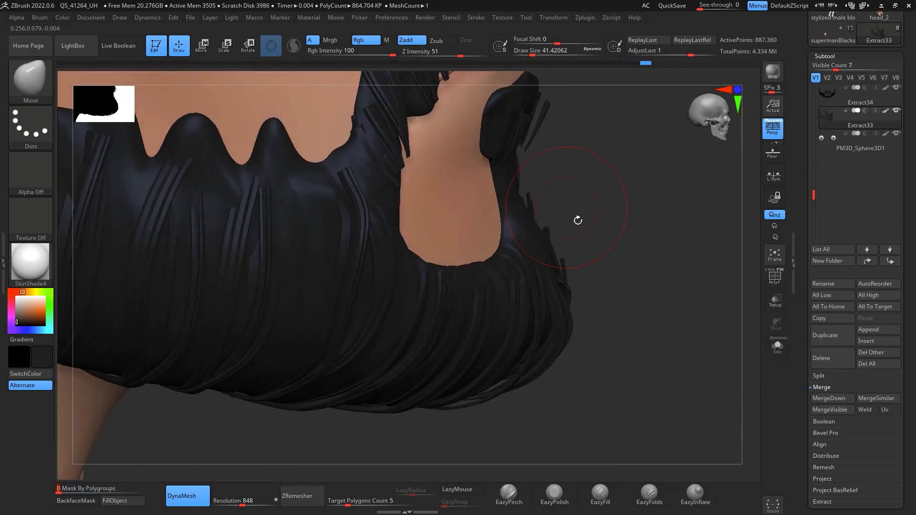
right_drag(577, 219, 477, 334)
right_drag(385, 284, 702, 358)
drag(702, 358, 692, 356)
ctrl+right_drag(691, 355, 667, 353)
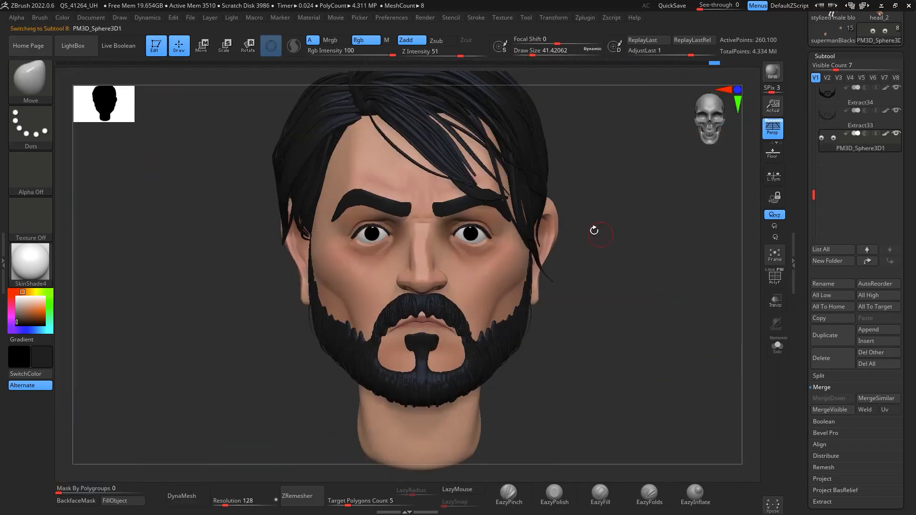
Step: Paint brown irises over the black areas of both eyes with the Standard brush at a draw size of about 16
key(b)
key(s)
key(t)
ctrl+right_drag(594, 230, 586, 286)
key(space)
drag(286, 153, 287, 183)
ctrl+right_drag(687, 229, 711, 260)
click(23, 313)
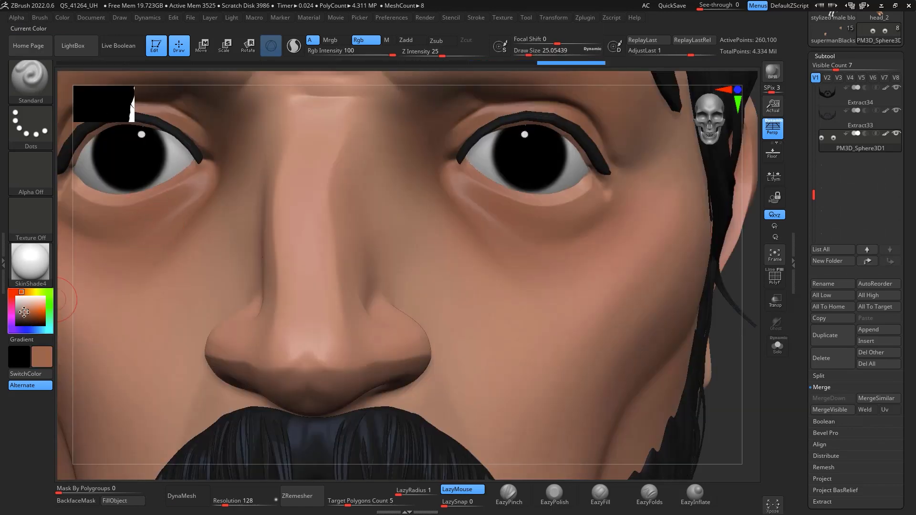
drag(528, 55, 523, 55)
Step: Paint black pupils in the center of both brown irises with a draw size of about 7
click(17, 325)
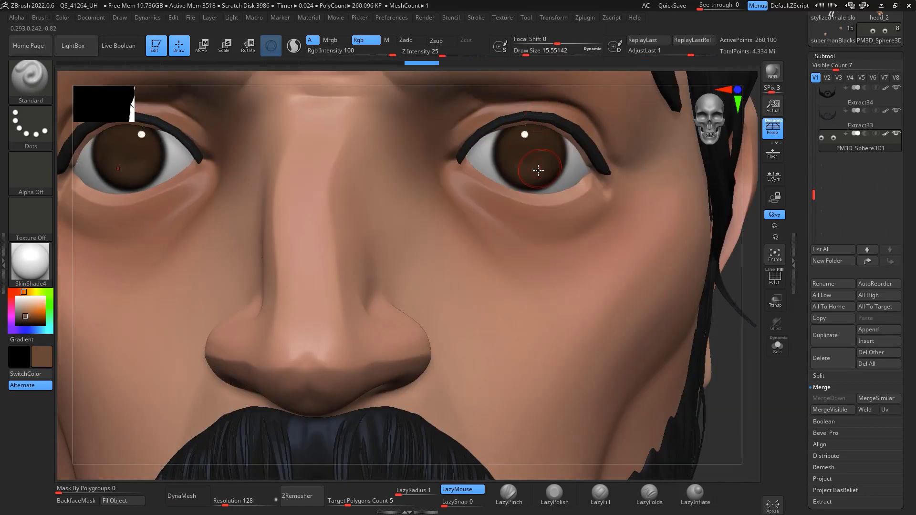
click(532, 152)
mouse_move(602, 267)
ctrl+right_down()
mouse_move(621, 334)
mouse_move(685, 341)
mouse_move(664, 259)
ctrl+right_up()
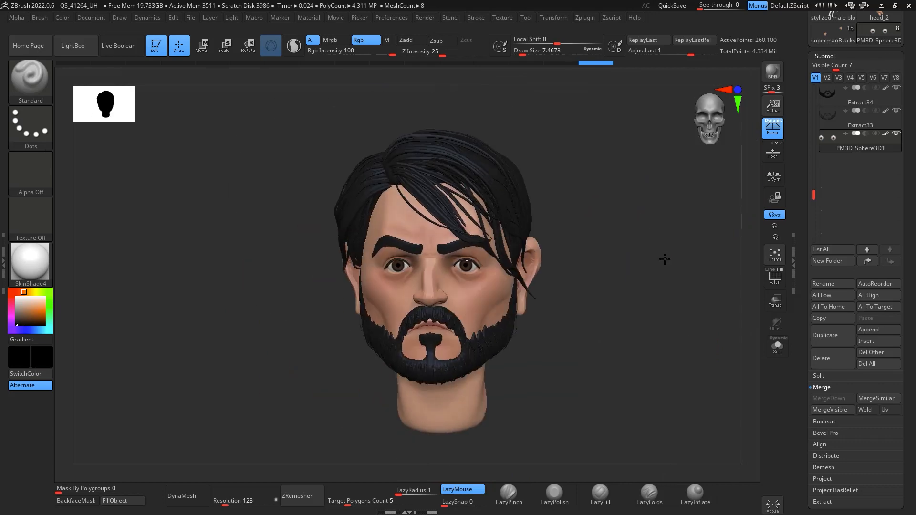
Step: Append a sphere beside the head, stretch it into a long strip and bend it with a curve deformer into a hair lock
drag(862, 414, 862, 322)
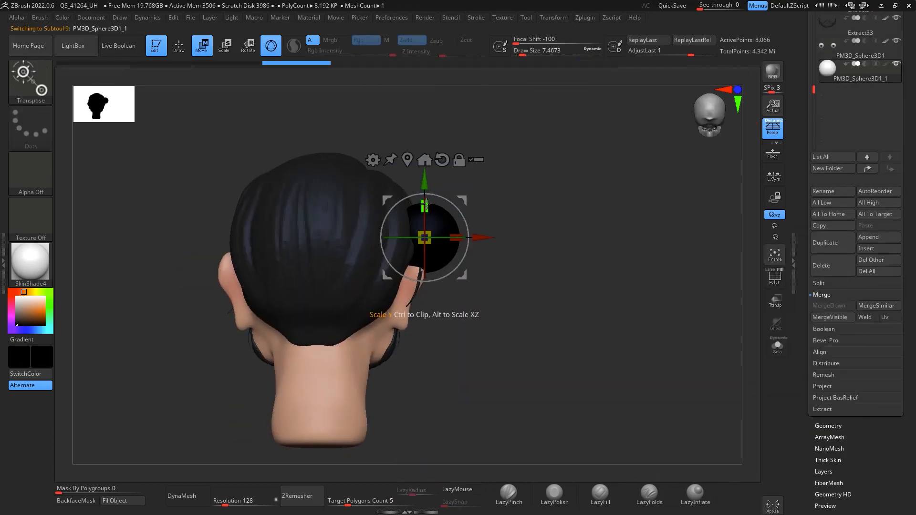
drag(620, 215, 334, 214)
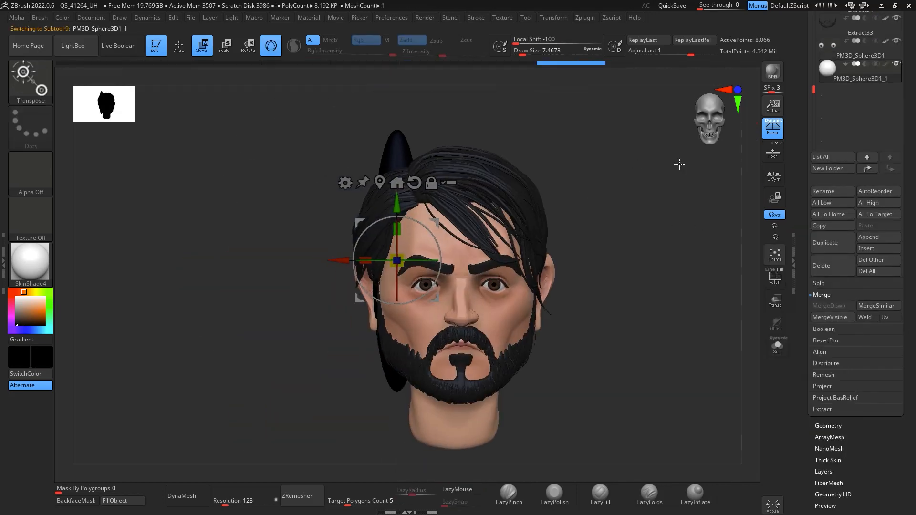
drag(444, 192, 427, 252)
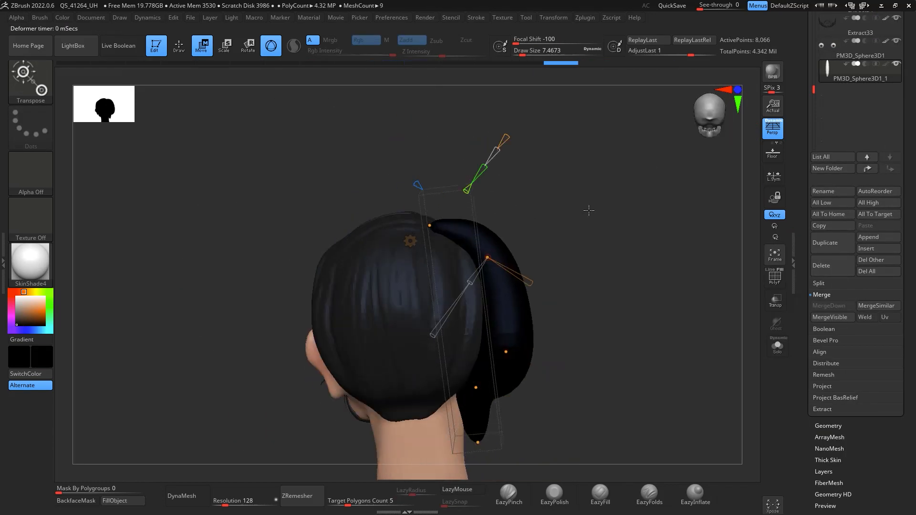
drag(620, 238, 482, 242)
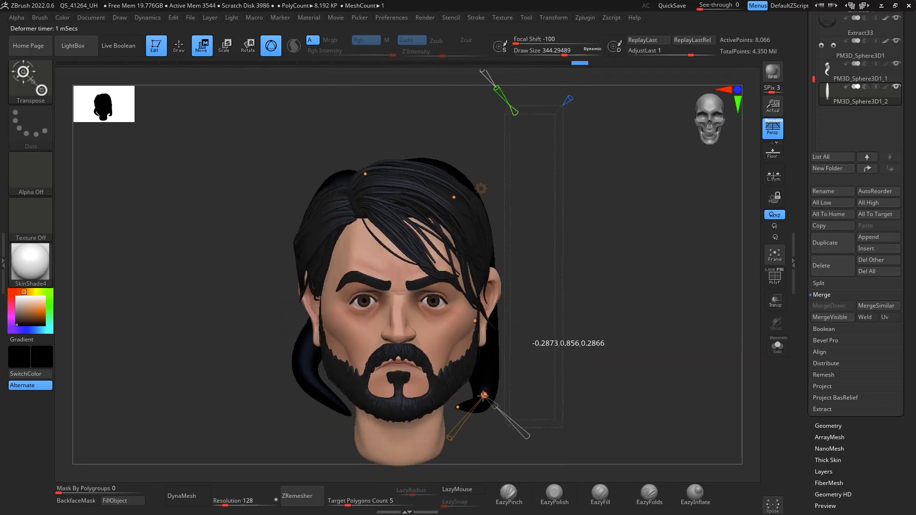
Step: Shape the added long locks around the neck with the Move brush and merge them into one piece remeshed at target 0.2
key(b)
key(m)
key(v)
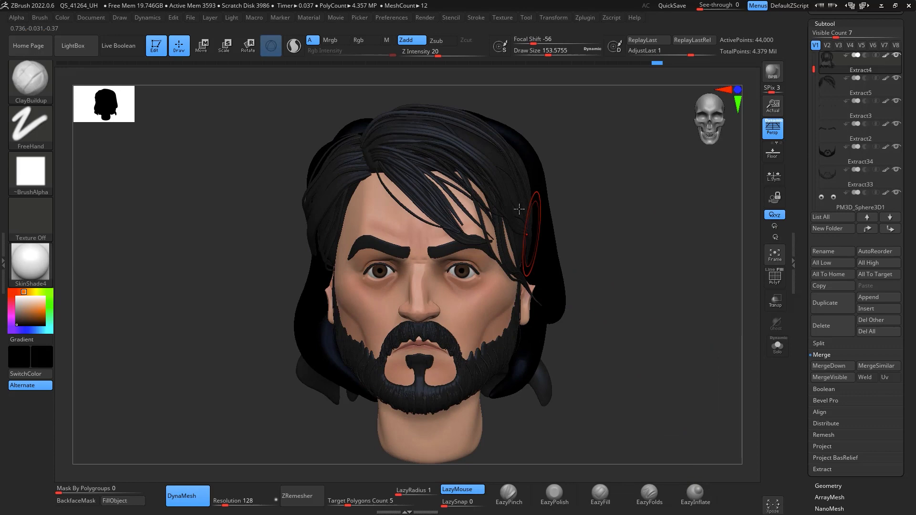
key(c)
click(861, 132)
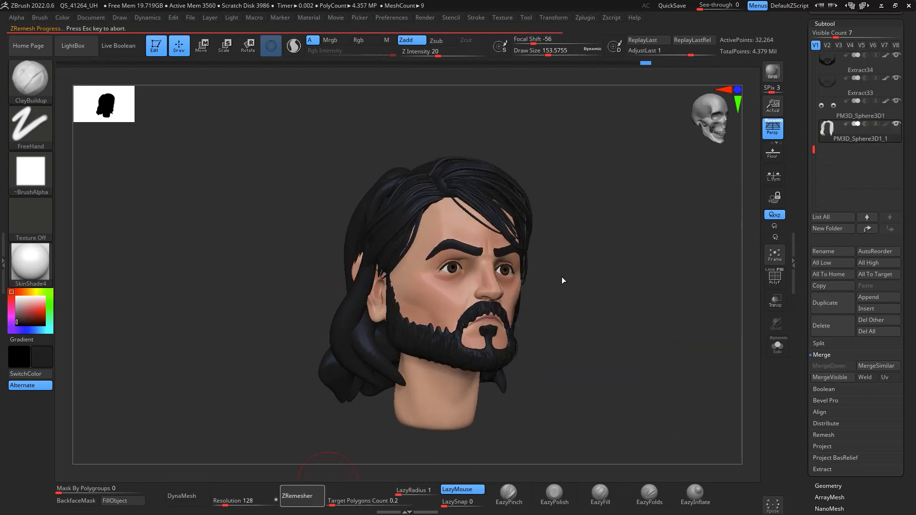
Step: Give each long lock its own polygroup with Auto Groups and sharpen the locks using EazyPinch with Mask By Polygroups at 100
drag(562, 280, 562, 306)
drag(906, 477, 907, 185)
click(832, 330)
mouse_move(562, 334)
mouse_down()
mouse_move(638, 350)
mouse_move(591, 372)
mouse_move(553, 372)
mouse_up()
click(523, 490)
drag(382, 137, 363, 173)
mouse_move(635, 310)
mouse_down()
mouse_move(573, 329)
mouse_move(636, 331)
mouse_move(677, 229)
mouse_up()
drag(346, 260, 346, 233)
drag(573, 305, 563, 287)
drag(356, 171, 358, 152)
drag(572, 305, 506, 286)
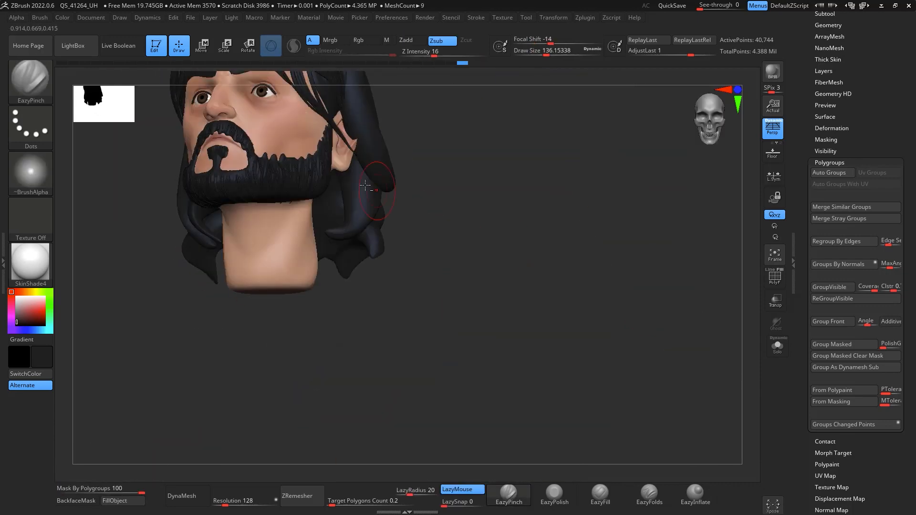
Step: Reposition the long locks beside and behind the neck with the Move brush
drag(529, 257, 573, 334)
key(b)
key(m)
key(v)
key(space)
drag(427, 308, 429, 308)
mouse_move(582, 305)
mouse_down()
mouse_move(600, 327)
mouse_move(581, 351)
mouse_move(654, 329)
mouse_move(602, 302)
mouse_move(658, 360)
mouse_move(658, 295)
mouse_up()
Step: Subdivide the long locks once and pinch their edges with EazyPinch
key(ctrl+d)
click(508, 493)
key(f)
key(n)
click(487, 302)
drag(549, 189, 477, 232)
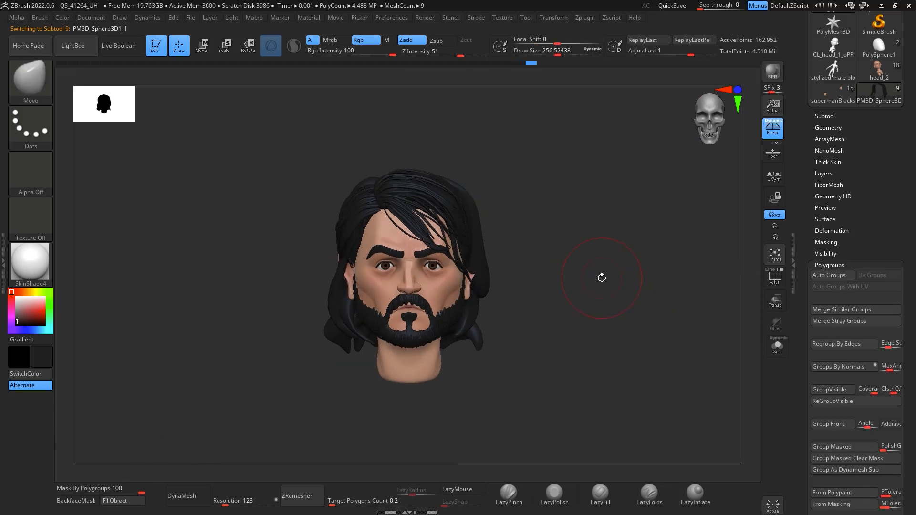
Step: Append a sphere, enlarge it below the neck and tilt it as the base for the torso
click(825, 116)
click(869, 331)
drag(602, 286, 519, 286)
key(w)
alt+click(409, 229)
drag(459, 373, 451, 404)
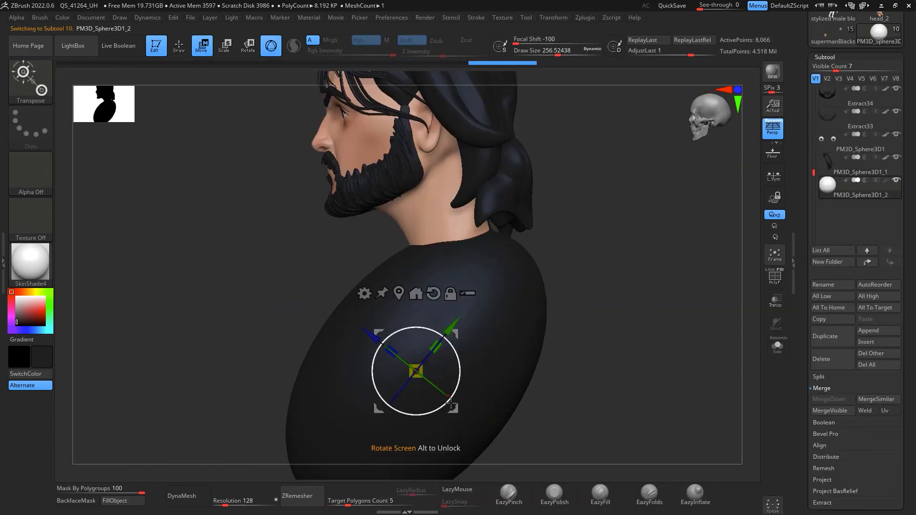
Step: Shape the torso sphere into sloping shoulders and a chest with the Move brush at a size of about 685
key(q)
alt+drag(602, 334, 592, 296)
key(space)
drag(463, 308, 487, 307)
drag(357, 381, 401, 405)
drag(572, 305, 668, 305)
click(485, 279)
drag(505, 344, 529, 366)
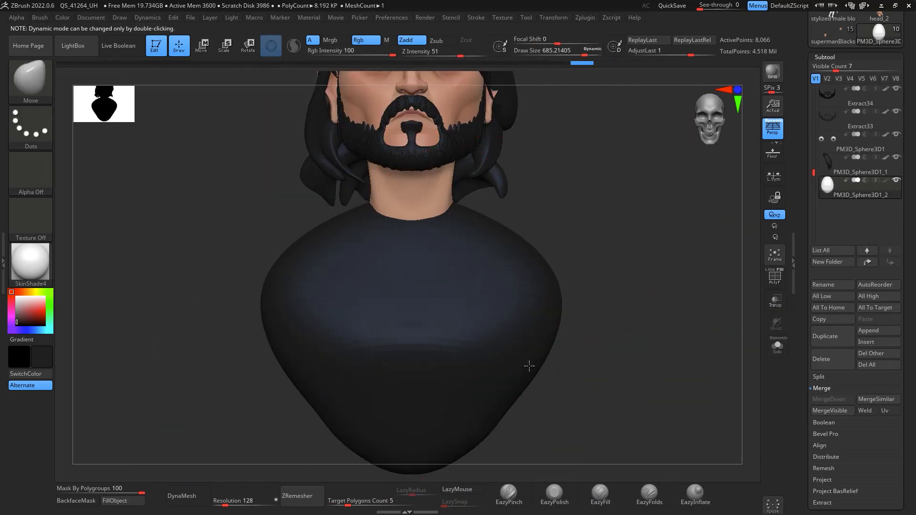
Step: Shorten the torso's lower end and square its shoulders with the Move brush at a size of about 517
drag(548, 267, 591, 286)
drag(644, 310, 549, 310)
drag(572, 267, 548, 286)
mouse_move(668, 382)
mouse_down()
mouse_move(750, 423)
mouse_move(636, 326)
mouse_up()
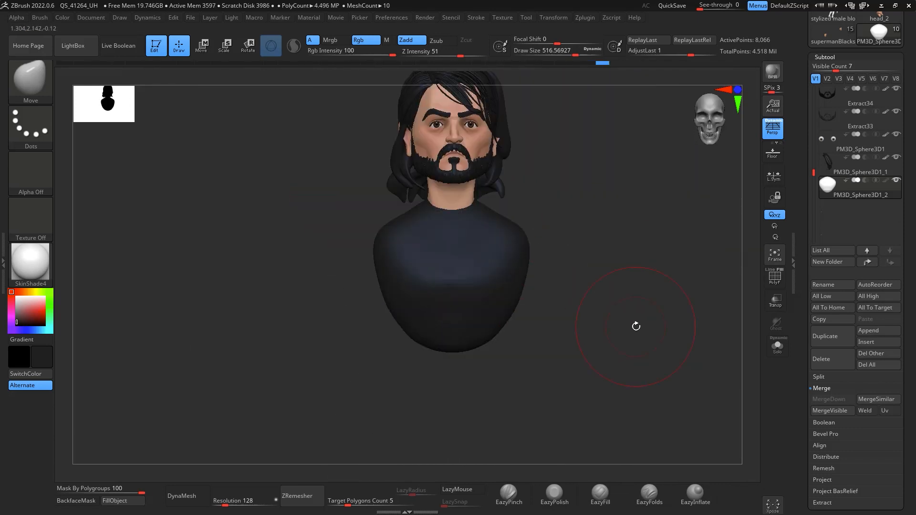
Step: Append another sphere, stretch it into an upper arm and place it against the torso's shoulder
click(868, 331)
alt+click(450, 105)
key(w)
alt+drag(668, 238, 592, 317)
drag(377, 191, 487, 366)
mouse_move(668, 319)
mouse_down()
mouse_move(561, 319)
mouse_move(658, 319)
mouse_up()
drag(441, 362, 456, 361)
Step: Shape the upper arm around the shoulder with the Move brush at a size of about 484
key(q)
key(space)
drag(492, 327, 486, 327)
drag(667, 268, 488, 267)
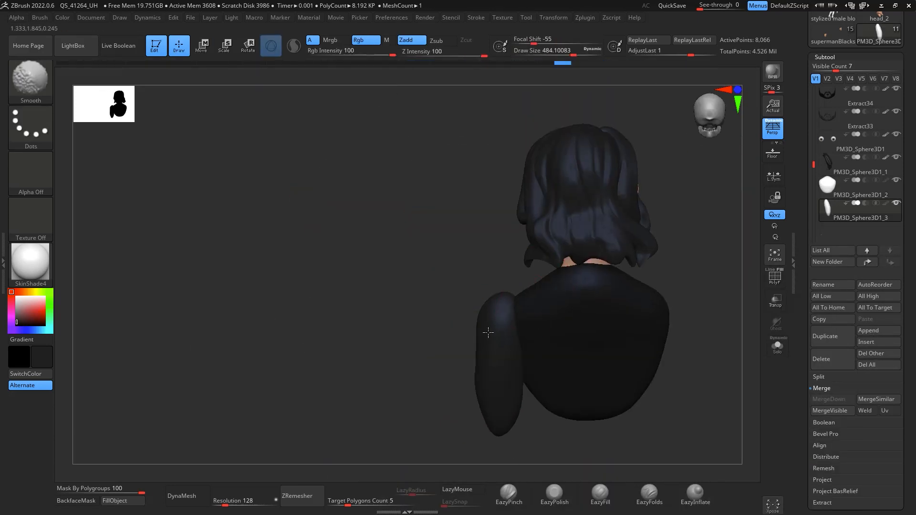
Step: Remesh the arm with a target polygon count of 0.2 and slice off its lower end with a knife curve
click(360, 501)
text(0.2)
click(303, 494)
drag(667, 265, 466, 265)
ctrl+shift+click(31, 79)
ctrl+shift+click(320, 138)
ctrl+shift+drag(505, 387, 164, 380)
drag(639, 242, 535, 241)
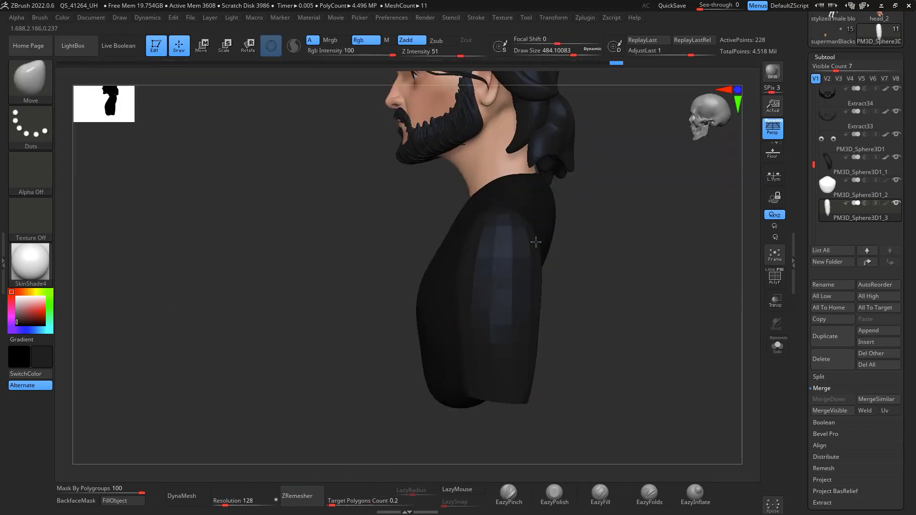
Step: Adjust the arm's cut end with the Move brush and mirror the arm to the opposite shoulder
drag(499, 398, 499, 411)
drag(558, 296, 656, 296)
click(584, 17)
click(617, 194)
click(659, 243)
drag(542, 259, 530, 259)
mouse_move(563, 240)
mouse_down()
mouse_move(662, 240)
mouse_move(563, 239)
mouse_up()
Step: Remesh the torso at a target polygon count of 0.2 and cut its underside flat with a knife curve
click(854, 187)
click(363, 501)
ctrl+shift+drag(164, 376, 163, 367)
mouse_move(596, 286)
mouse_down()
mouse_move(708, 294)
mouse_move(606, 234)
mouse_up()
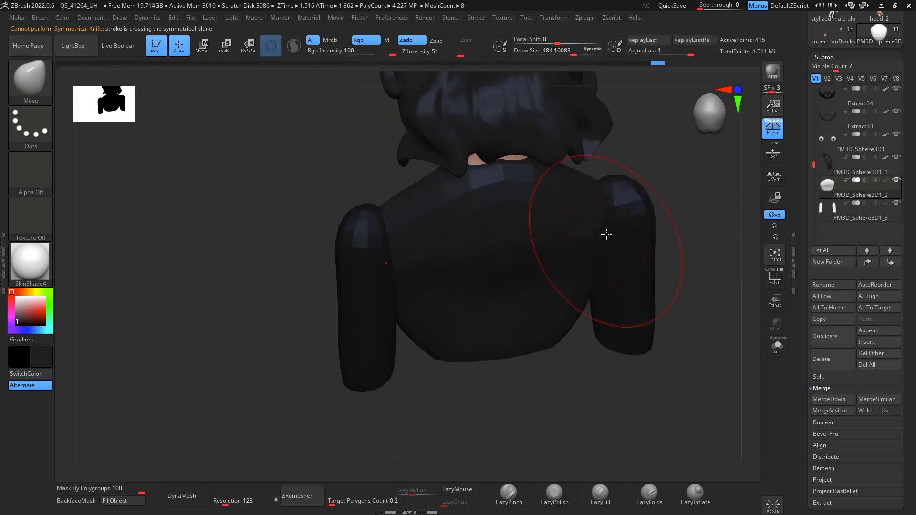
Step: Color the torso and arms pale greyish pink
mouse_move(668, 238)
mouse_down()
mouse_move(605, 194)
mouse_move(727, 397)
mouse_move(716, 305)
mouse_up()
click(18, 305)
alt+drag(642, 303, 653, 333)
Step: Select the arms and rotate them outward from the shoulders
click(839, 211)
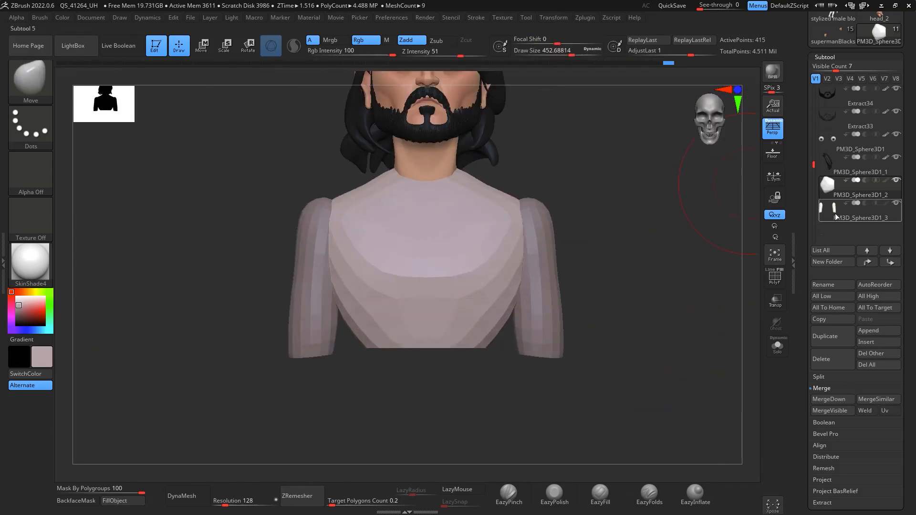
key(e)
drag(539, 256, 567, 247)
mouse_move(597, 305)
mouse_down()
mouse_move(708, 245)
mouse_move(673, 248)
mouse_move(693, 263)
mouse_move(730, 138)
mouse_up()
Step: Fuse the arms and torso into one DynaMesh at resolution 128 and remesh it with a target polygon count of 0.2
alt+click(605, 267)
key(q)
key(space)
click(582, 219)
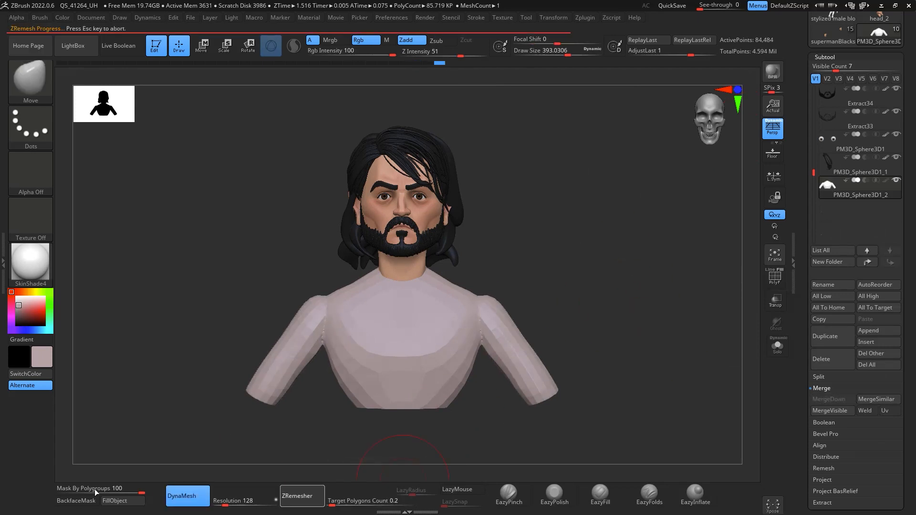
drag(577, 267, 602, 257)
alt+drag(620, 263, 640, 313)
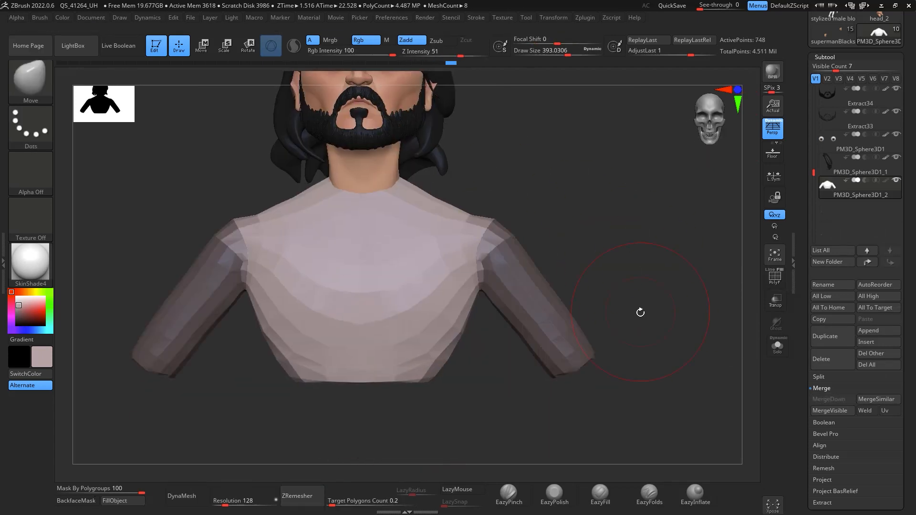
Step: Rotate the arms down until they hang beside the torso, and clear the mask
ctrl+click(580, 272)
alt+click(490, 239)
drag(535, 236, 523, 277)
key(q)
ctrl+drag(577, 241, 601, 267)
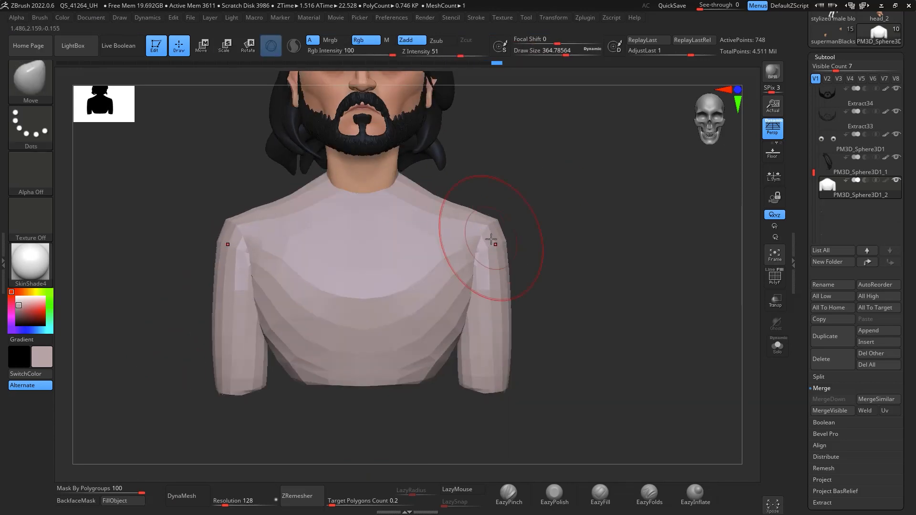
mouse_move(485, 361)
mouse_down()
mouse_move(528, 323)
mouse_move(601, 310)
mouse_up()
mouse_move(239, 163)
ctrl+mouse_down()
mouse_move(234, 331)
mouse_move(343, 191)
ctrl+mouse_up()
mouse_move(258, 160)
ctrl+mouse_down()
mouse_move(429, 364)
mouse_move(399, 160)
ctrl+mouse_up()
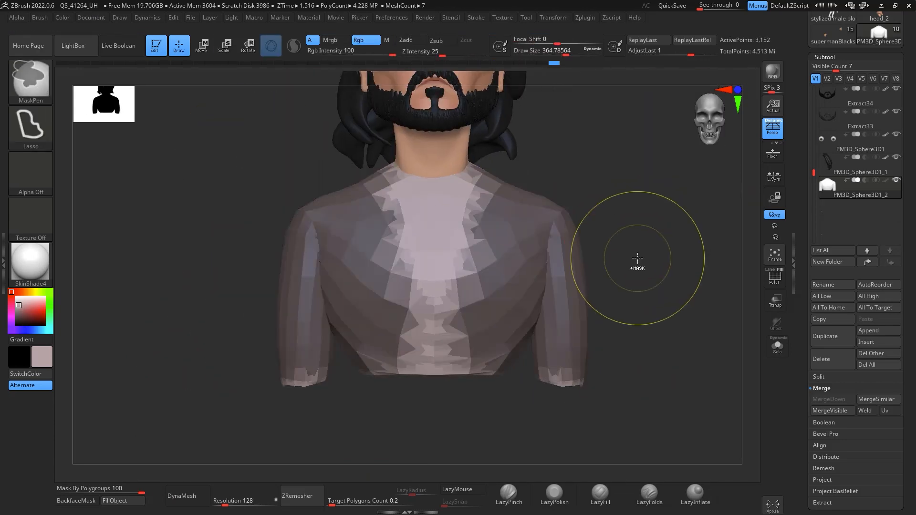
ctrl+drag(637, 260, 668, 291)
Step: Subdivide the torso twice and mask a jacket shape over its sides and sleeves, leaving the centre front unmasked
key(ctrl+d)
key(ctrl+d)
mouse_move(259, 170)
ctrl+mouse_down()
mouse_move(248, 372)
mouse_move(399, 155)
ctrl+mouse_up()
ctrl+alt+drag(420, 306, 431, 335)
mouse_move(620, 286)
mouse_down()
mouse_move(344, 305)
mouse_move(601, 287)
mouse_up()
alt+drag(601, 286, 601, 248)
Step: Extract the masked area as a separate jacket mesh, accept the extraction and select the new part
drag(906, 369, 906, 276)
click(822, 410)
click(831, 404)
click(825, 421)
click(830, 117)
Step: Remesh the jacket at a target polygon count of 0.1 and display its wireframe
drag(332, 505, 329, 505)
click(303, 496)
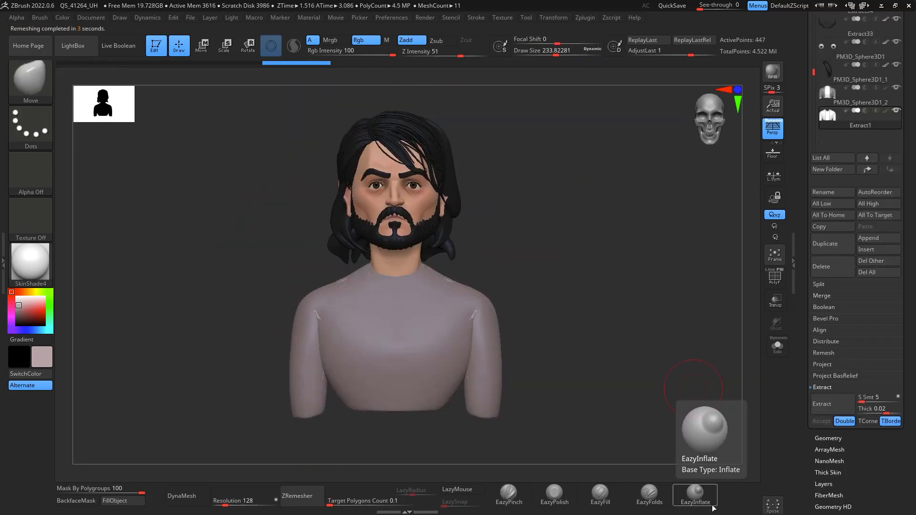
key(shift+f)
Step: Pull the jacket's back hem down with the Move brush to cover the torso's lower back
drag(553, 296, 637, 280)
drag(382, 329, 358, 334)
mouse_move(515, 248)
mouse_down()
mouse_move(558, 241)
mouse_move(572, 305)
mouse_up()
drag(711, 268, 635, 248)
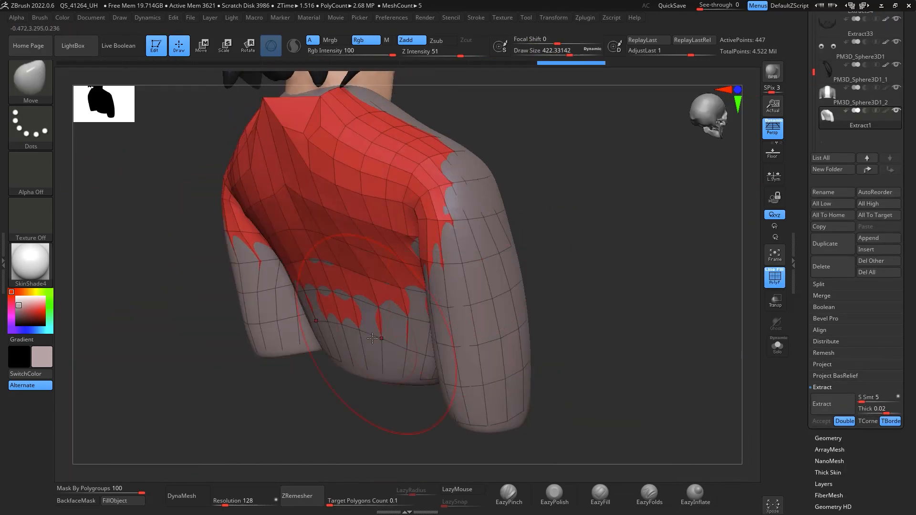
drag(372, 338, 382, 372)
drag(597, 296, 568, 267)
drag(363, 411, 367, 443)
Step: Adjust the jacket's edges with a resized Move brush and smooth the mesh around the armpits
drag(568, 333, 658, 315)
key(space)
drag(428, 176, 423, 176)
mouse_move(505, 381)
mouse_down()
mouse_move(583, 386)
mouse_move(572, 305)
mouse_up()
drag(615, 181, 635, 174)
drag(686, 286, 634, 267)
mouse_move(615, 171)
shift+mouse_down()
mouse_move(639, 214)
mouse_move(653, 209)
shift+mouse_up()
mouse_move(706, 239)
mouse_down()
mouse_move(687, 221)
mouse_move(639, 305)
mouse_up()
shift+drag(577, 315, 572, 293)
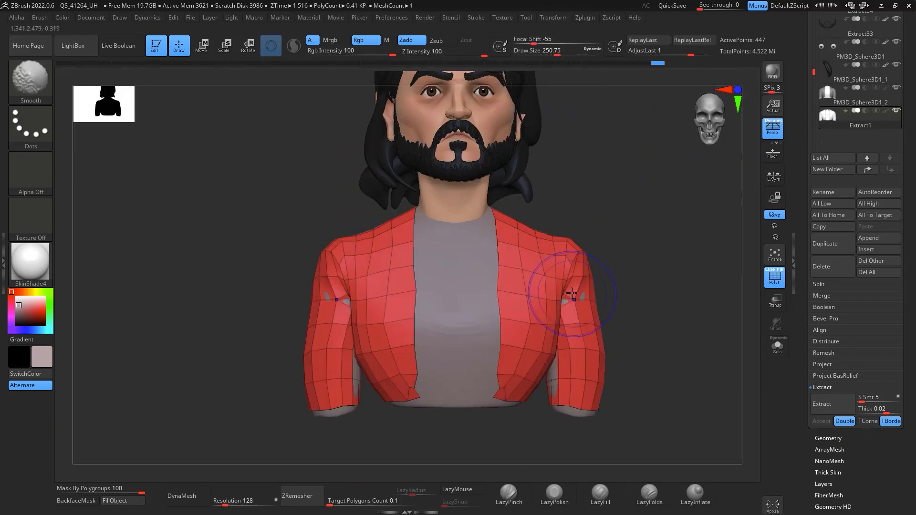
alt+drag(639, 268, 620, 219)
Step: Remesh the jacket again and straighten its lower front hem with the Move brush
click(304, 495)
drag(477, 439, 658, 430)
drag(687, 296, 525, 305)
drag(508, 312, 508, 322)
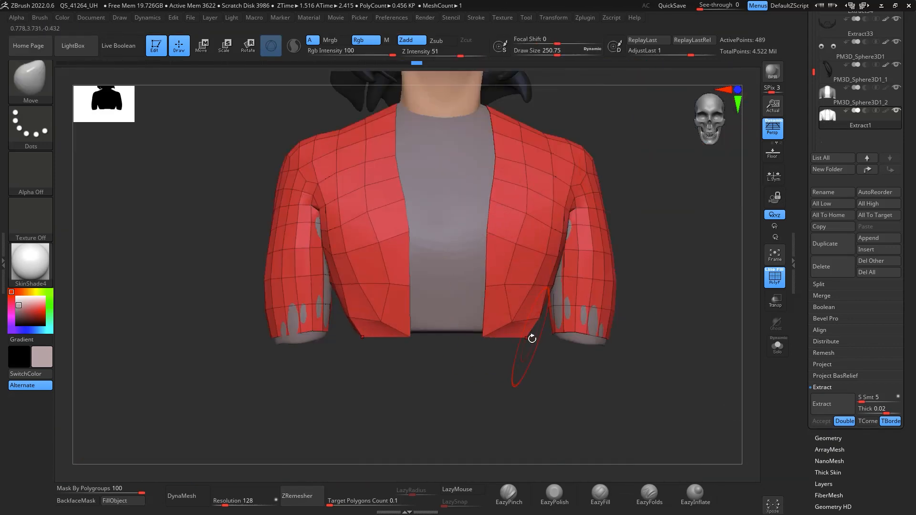
alt+drag(529, 396, 505, 363)
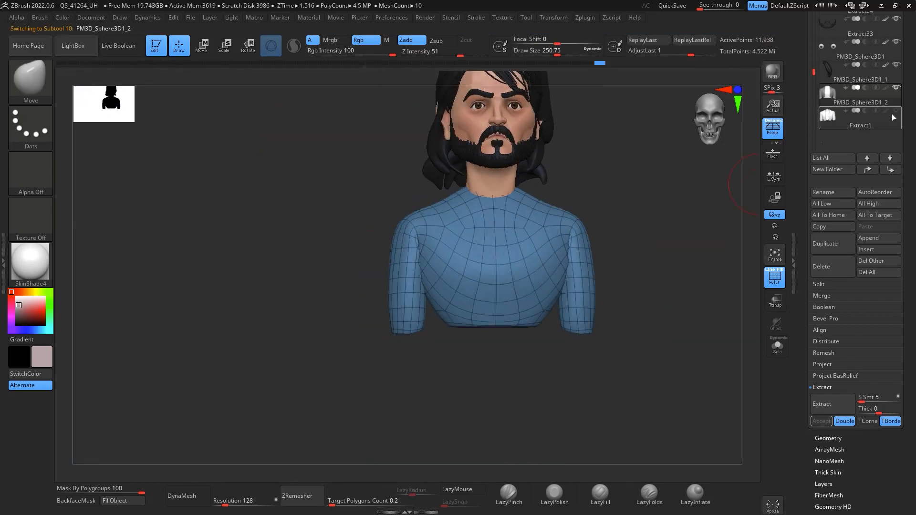
Step: Remove the torso's higher subdivision levels and show the jacket over it again
click(828, 438)
click(817, 93)
click(876, 104)
click(825, 59)
click(897, 192)
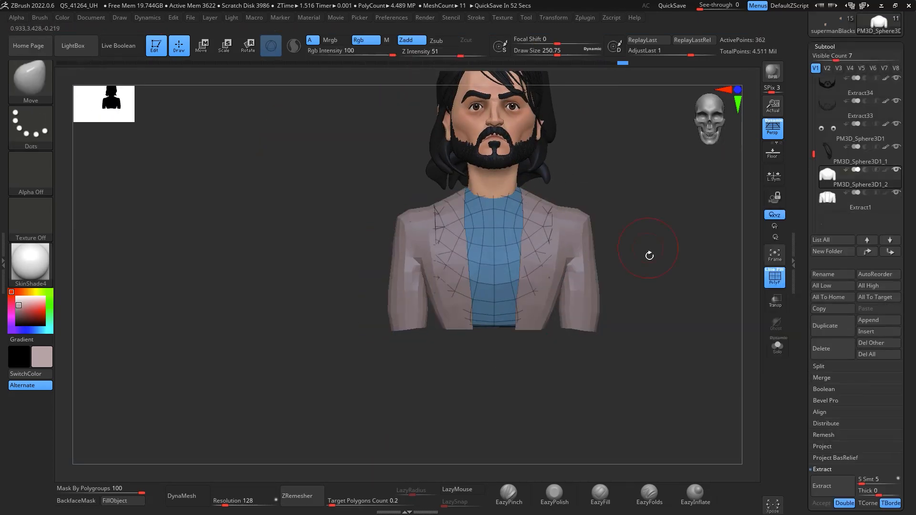
Step: Hide the wireframe, add a sphere and place it flattened against the upper back as the base of a hood
click(777, 284)
alt+drag(667, 324, 663, 286)
drag(535, 286, 690, 301)
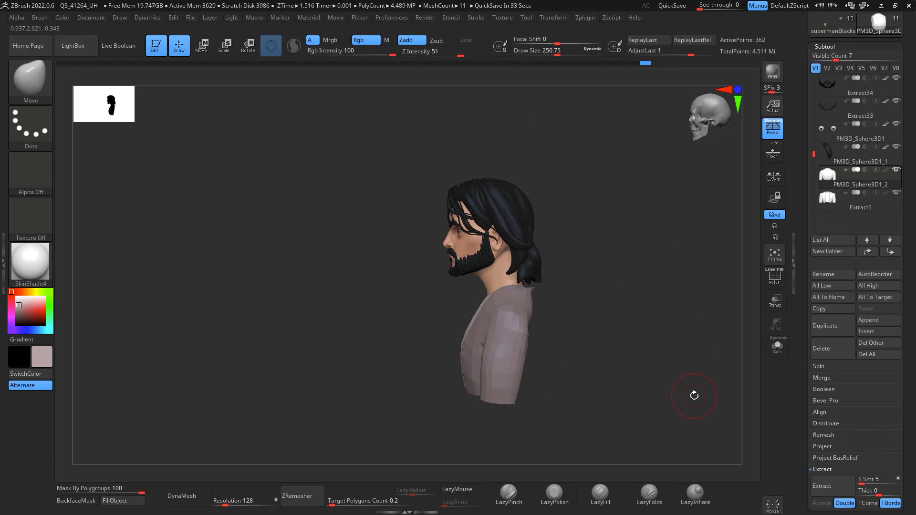
scroll(882, 200, down, 2)
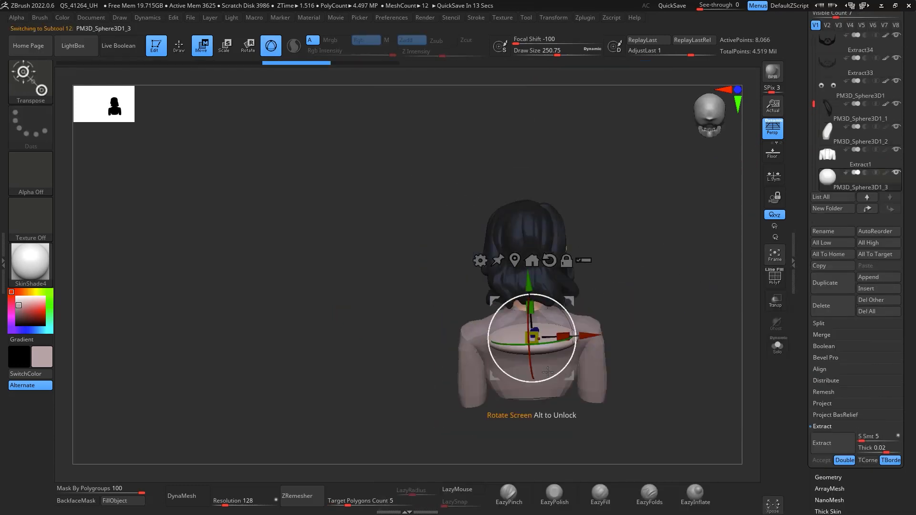
drag(533, 376, 548, 334)
alt+drag(668, 287, 638, 329)
Step: Cut the top of the flattened sphere straight across and shape it against the back with the Move brush
ctrl+shift+drag(637, 296, 296, 298)
drag(572, 267, 706, 267)
drag(477, 330, 497, 326)
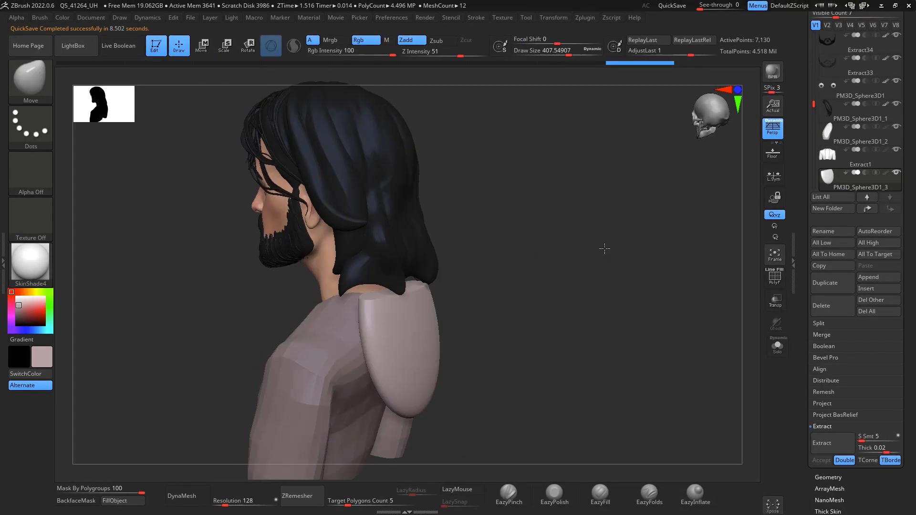
Step: Remesh the hood with a target polygon count of 0.2
drag(603, 247, 501, 286)
drag(347, 501, 331, 500)
click(302, 496)
drag(644, 305, 572, 286)
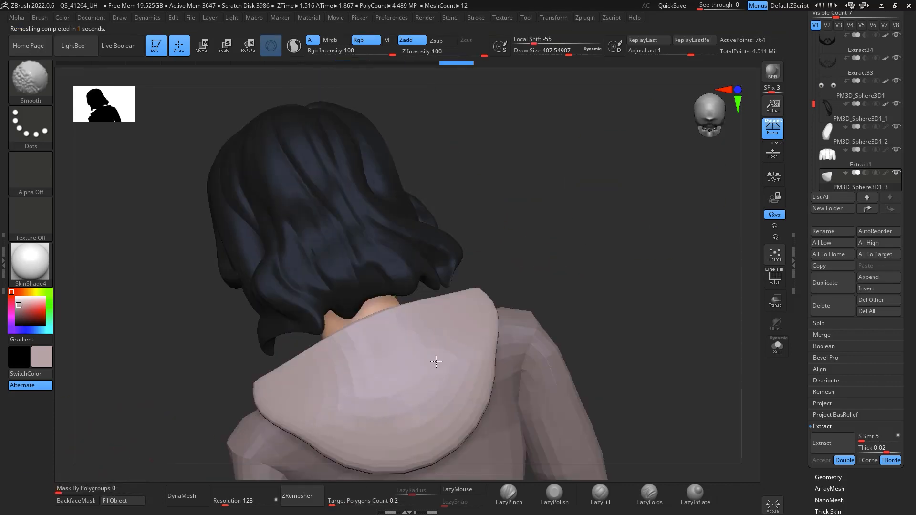
Step: Pull the hood's ends over the shoulders toward the front and fit them against the jacket
mouse_move(572, 248)
mouse_down()
mouse_move(671, 206)
mouse_move(546, 261)
mouse_move(573, 267)
mouse_up()
drag(406, 243, 359, 228)
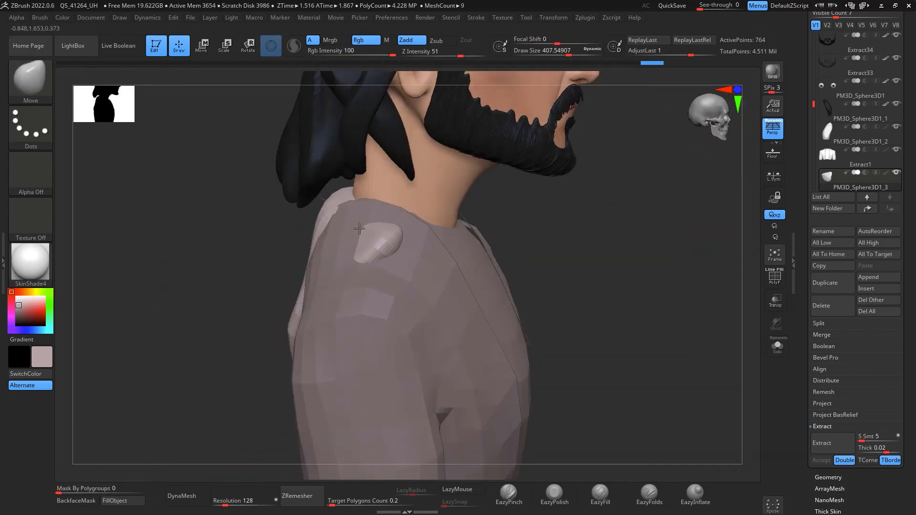
mouse_move(658, 267)
mouse_down()
mouse_move(573, 267)
mouse_move(638, 280)
mouse_move(692, 267)
mouse_up()
alt+click(453, 296)
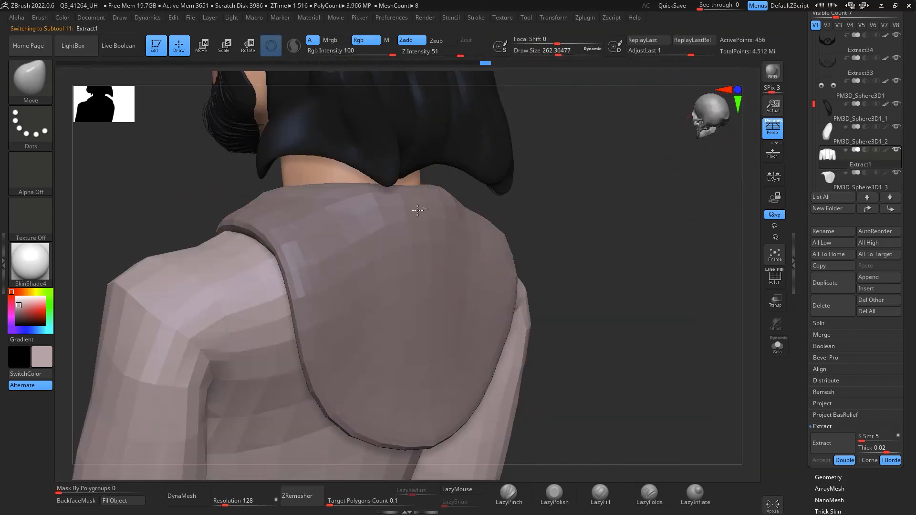
drag(620, 268, 692, 272)
key(space)
mouse_move(413, 279)
mouse_down()
mouse_move(403, 278)
mouse_move(412, 279)
mouse_up()
click(846, 184)
mouse_move(572, 260)
mouse_down()
mouse_move(677, 256)
mouse_move(654, 257)
mouse_move(641, 352)
mouse_move(669, 314)
mouse_move(637, 282)
mouse_up()
Step: Append a cylinder as the base for a standing collar
alt+click(500, 282)
click(875, 279)
click(632, 332)
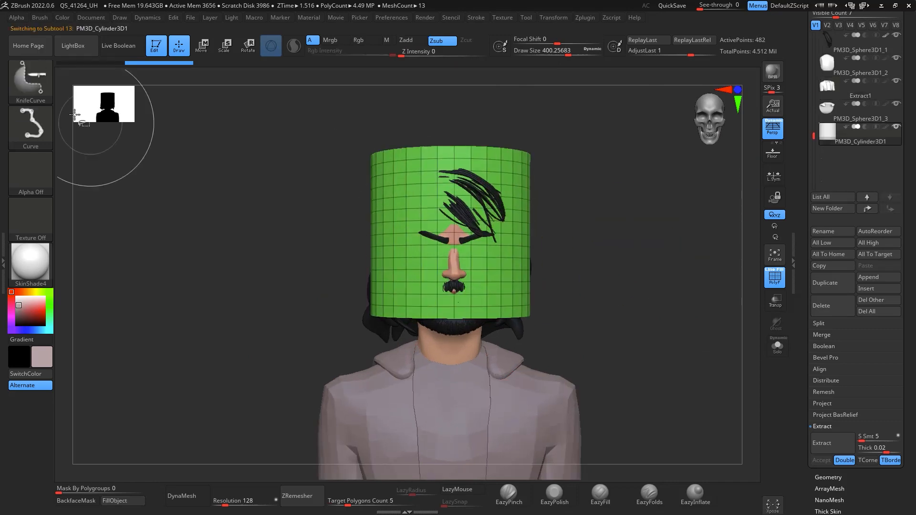
Step: Isolate the middle band of the cylinder with a rectangular selection and delete the hidden geometry
ctrl+shift+click(41, 117)
ctrl+shift+click(119, 143)
alt+drag(569, 202, 573, 248)
ctrl+shift+drag(280, 129, 552, 278)
click(828, 478)
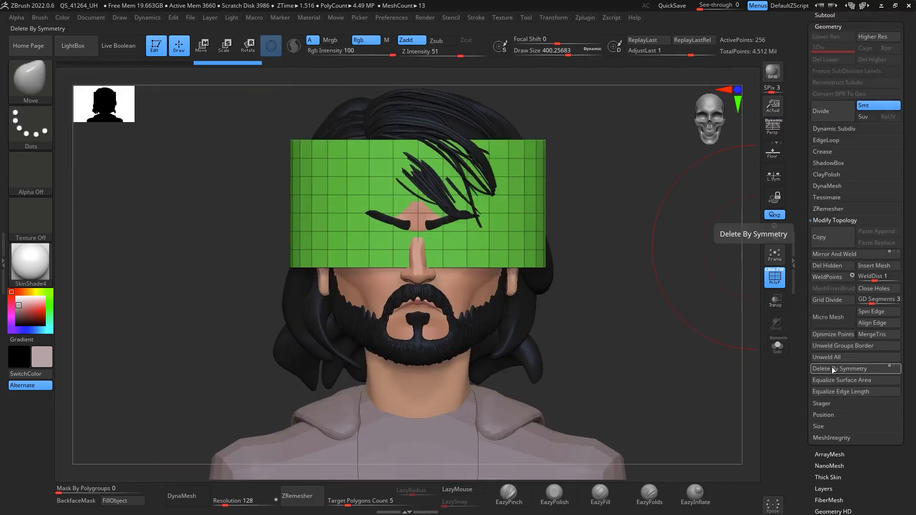
click(827, 266)
Step: From the side, isolate the rear part of the band and delete the rest so its front is open
drag(668, 286, 563, 286)
ctrl+shift+drag(351, 134, 559, 309)
ctrl+shift+drag(716, 296, 732, 313)
click(827, 266)
Step: Move the band down to the neck, remesh it at a target polygon count of 0.1, and tilt and fit it inside the hood
key(w)
drag(528, 258, 483, 358)
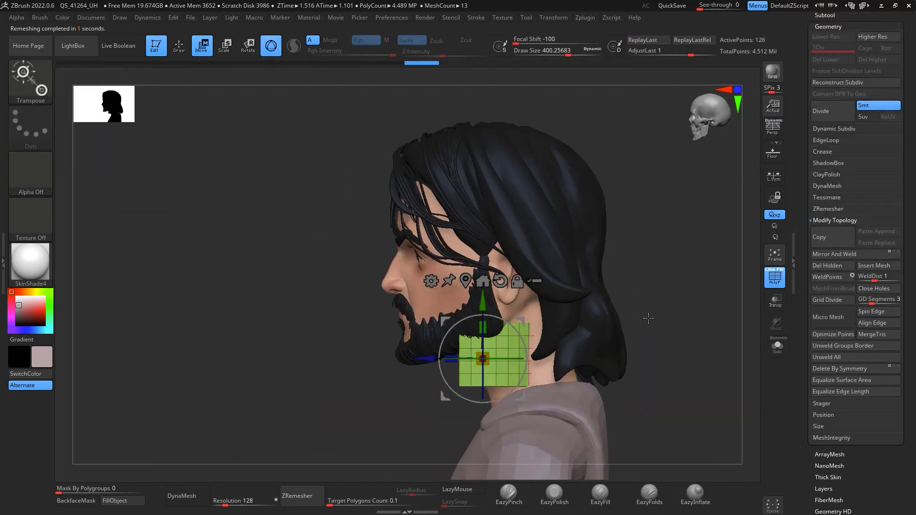
alt+drag(648, 318, 668, 363)
drag(545, 385, 541, 368)
drag(615, 315, 716, 314)
drag(692, 287, 591, 287)
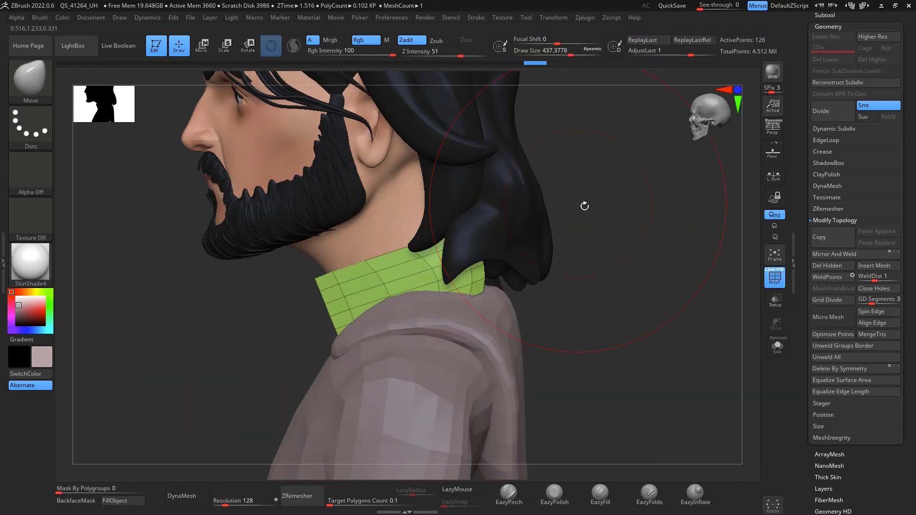
drag(584, 205, 668, 267)
Step: Hide the head and give the collar band thickness by extruding its polygons with the ZModeler brush
click(825, 16)
click(892, 93)
drag(908, 477, 908, 41)
mouse_move(718, 176)
mouse_down()
mouse_move(650, 247)
mouse_move(563, 373)
mouse_move(668, 267)
mouse_move(603, 204)
mouse_up()
key(b)
key(z)
key(m)
key(space)
click(337, 190)
click(321, 256)
drag(441, 258, 446, 274)
Step: Subdivide the collar twice, show the head again and hide the wireframe
mouse_move(621, 238)
mouse_down()
mouse_move(652, 276)
mouse_move(653, 191)
mouse_up()
key(ctrl+d)
key(ctrl+d)
drag(824, 200, 824, 510)
click(896, 77)
key(shift+f)
Step: Shape the collar and the hood's front ends around the neck with the Move brush
key(b)
key(m)
key(v)
drag(563, 220, 683, 214)
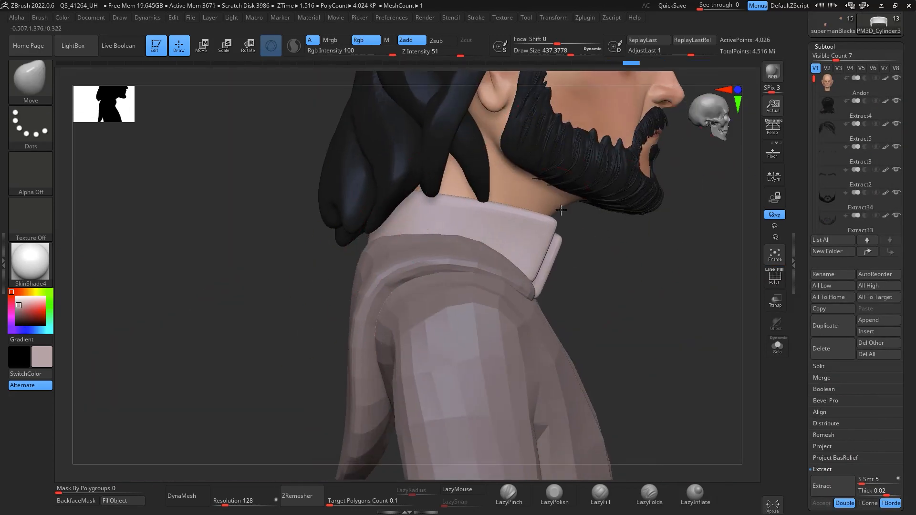
drag(715, 286, 658, 305)
key(n)
click(689, 298)
alt+drag(701, 267, 640, 259)
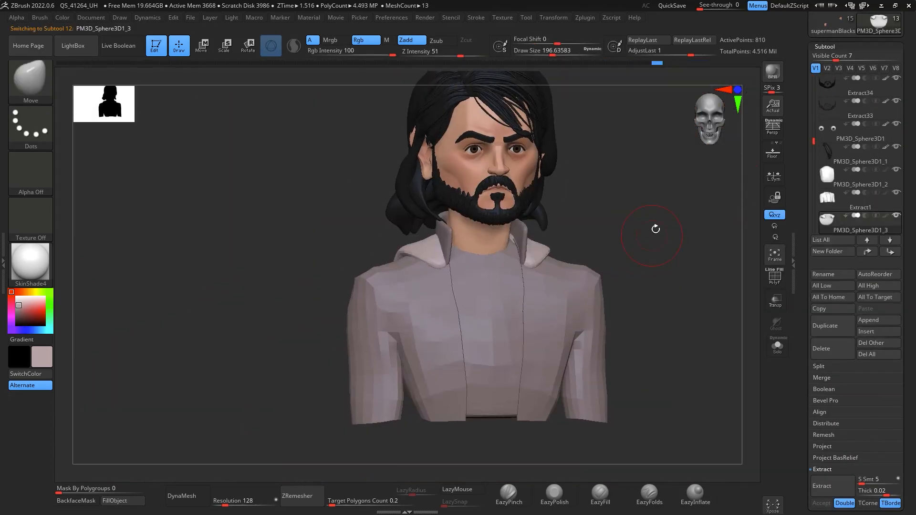
drag(655, 229, 706, 233)
Step: Select the jacket and extrude its surface into a thick shell with the ZModeler brush
alt+click(567, 334)
drag(699, 339, 635, 305)
alt+drag(667, 267, 668, 363)
key(b)
key(z)
key(m)
drag(715, 229, 696, 234)
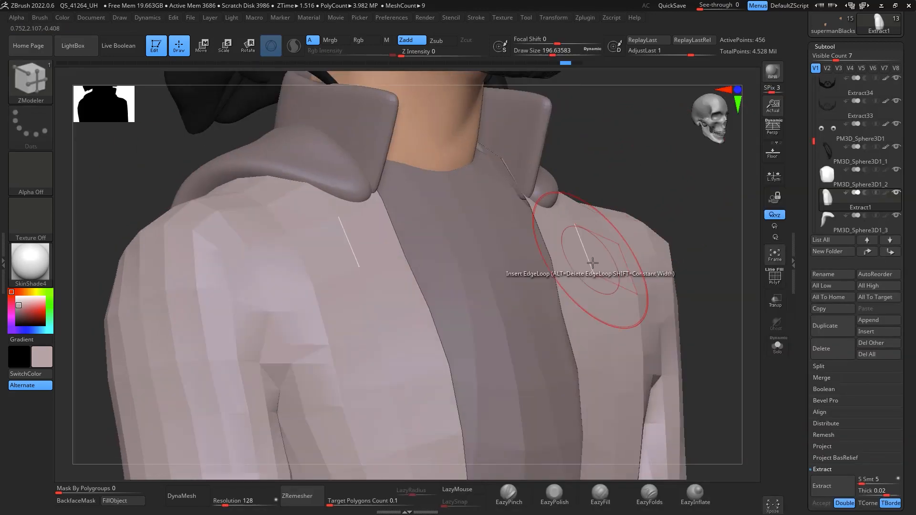
drag(594, 260, 621, 212)
Step: Switch back to the Move brush and subdivide the jacket to smooth its surface
key(b)
key(m)
key(v)
key(ctrl+d)
key(ctrl+d)
Step: Sculpt cloth folds along the jacket's chest and sleeves with the EazyFolds brush
mouse_move(706, 305)
alt+mouse_down()
mouse_move(658, 262)
mouse_move(588, 244)
alt+mouse_up()
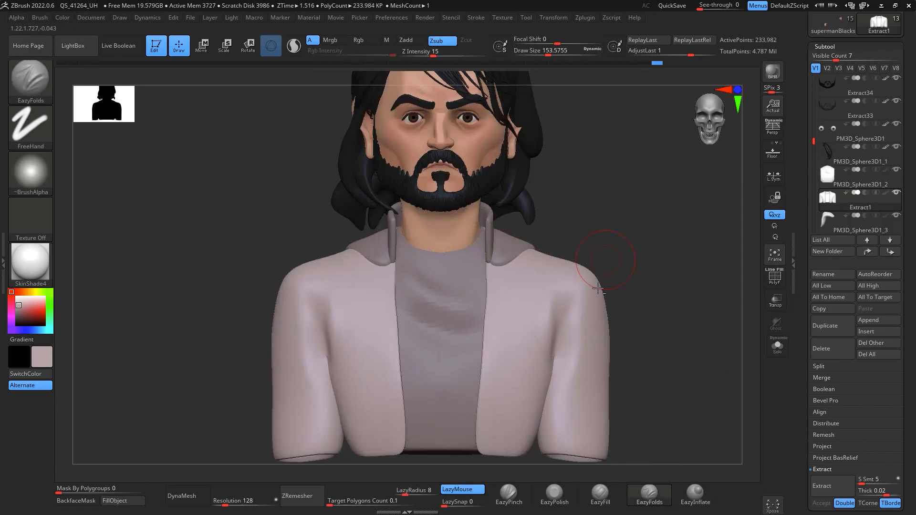
drag(687, 267, 639, 277)
drag(569, 333, 578, 372)
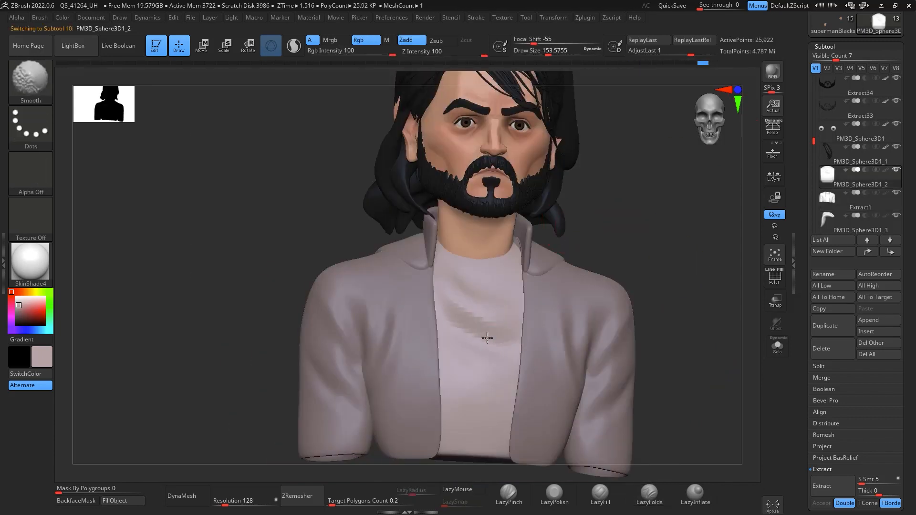
Step: Smooth the shirt's chest folds, subdivide the shirt once and add another fold across the chest
shift+drag(487, 338, 506, 334)
key(ctrl+d)
drag(687, 258, 668, 239)
drag(472, 288, 520, 304)
Step: Puff up the hood's folds with the EazyInflate brush, adjusting its draw size
drag(419, 362, 415, 367)
key(space)
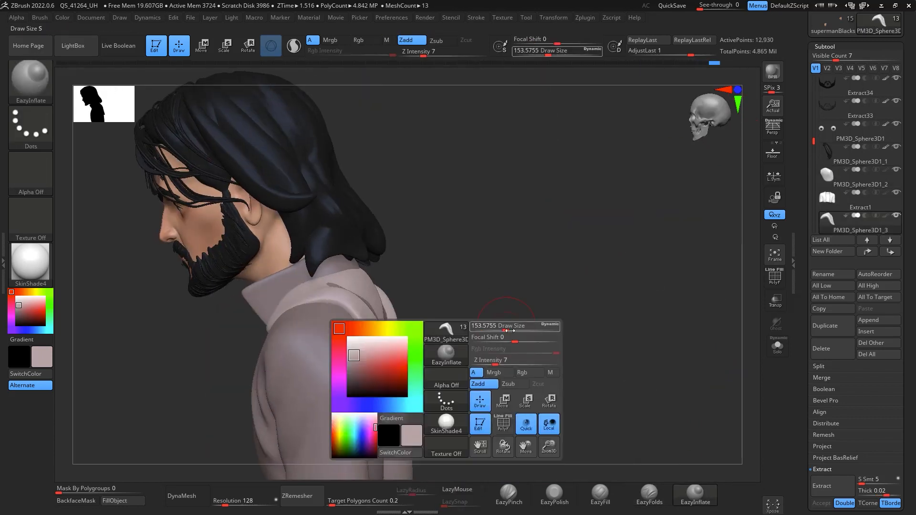
drag(500, 327, 513, 327)
mouse_move(620, 315)
mouse_down()
mouse_move(563, 319)
mouse_move(664, 319)
mouse_move(667, 280)
mouse_move(687, 282)
mouse_up()
Step: Fill the jacket, hood and collar with reddish brown and the shirt with dark teal
alt+click(501, 381)
click(42, 331)
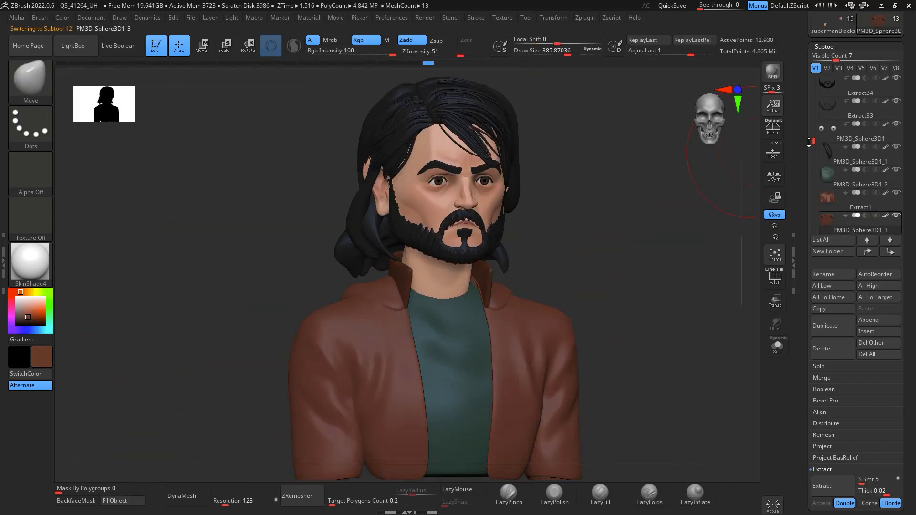
click(114, 501)
drag(667, 248, 658, 191)
Step: Reshape the jacket's shoulders with the Move brush and reduce the EazyPinch draw size to about 90 for sharpening the seams
alt+click(525, 369)
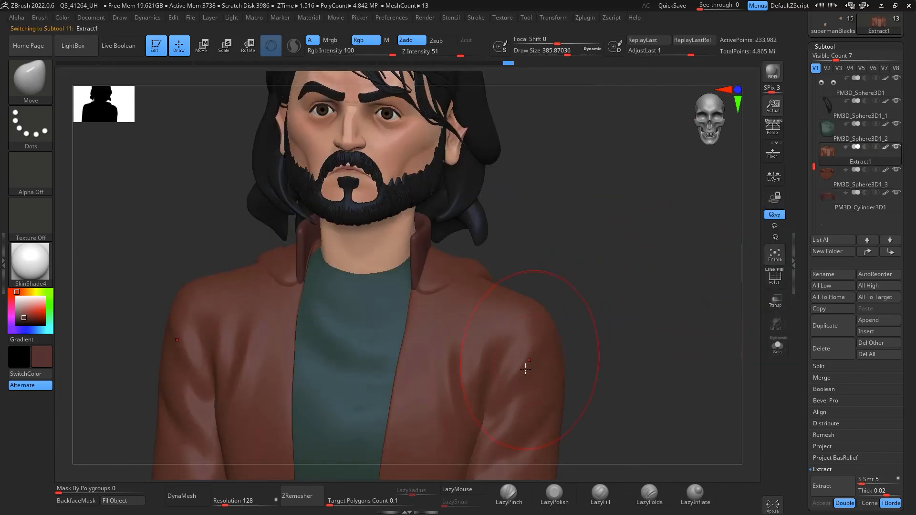
mouse_move(639, 286)
mouse_down()
mouse_move(677, 243)
mouse_move(668, 286)
mouse_up()
drag(548, 266, 563, 305)
alt+drag(658, 286, 658, 248)
key(space)
drag(592, 267, 572, 267)
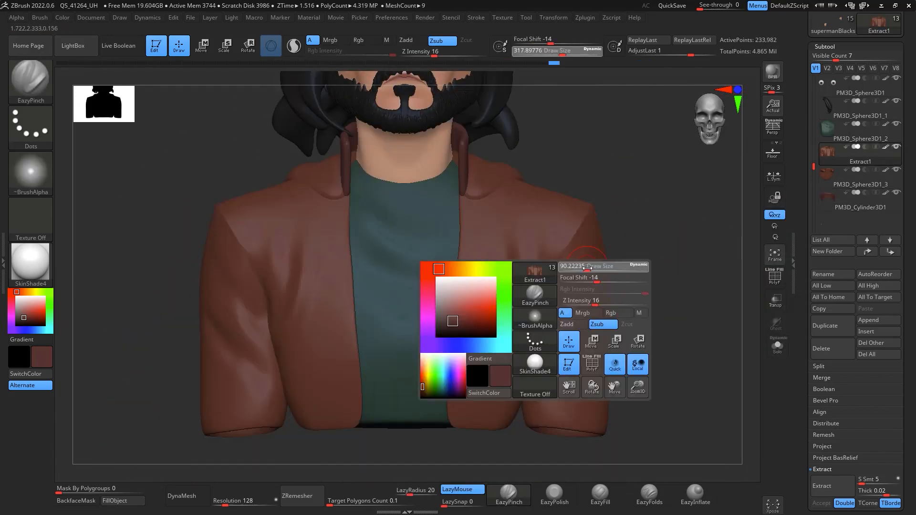
Step: Select the hood at the back of the jacket and sharpen its folds with the DamStandard brush
key(b)
key(d)
key(s)
click(839, 207)
mouse_move(658, 234)
mouse_down()
mouse_move(706, 234)
mouse_move(662, 233)
mouse_move(692, 248)
mouse_up()
click(840, 179)
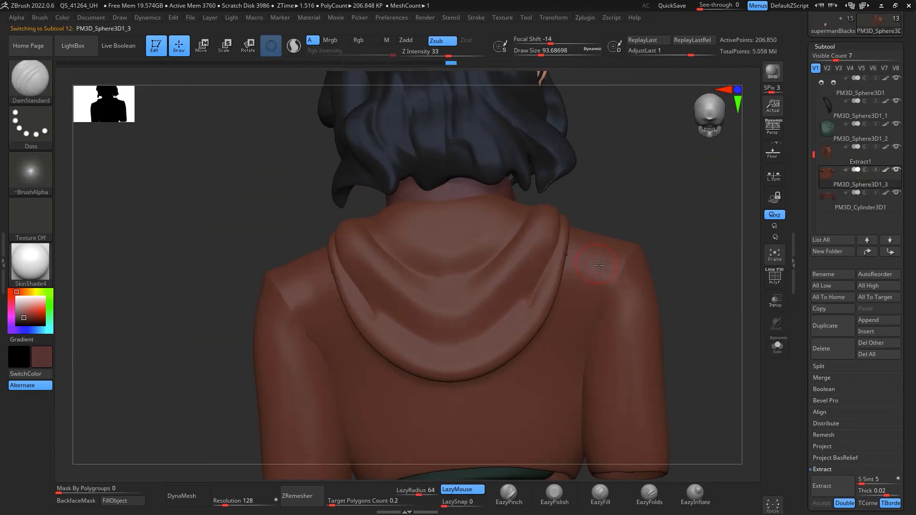
mouse_move(466, 410)
mouse_down()
mouse_move(504, 385)
mouse_move(539, 343)
mouse_up()
drag(692, 267, 620, 286)
drag(644, 229, 691, 210)
mouse_move(596, 231)
mouse_down()
mouse_move(681, 231)
mouse_move(607, 353)
mouse_up()
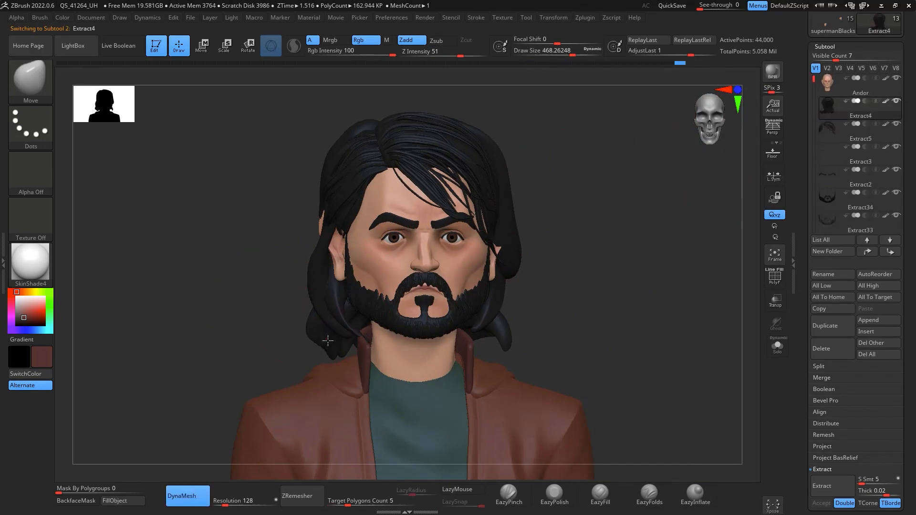
Step: Select the shirt and reduce the DamStandard draw size to about 167 for detailing it
alt+drag(609, 302, 595, 282)
click(833, 183)
alt+drag(620, 382, 630, 286)
key(b)
key(d)
key(s)
key(space)
drag(429, 329, 410, 329)
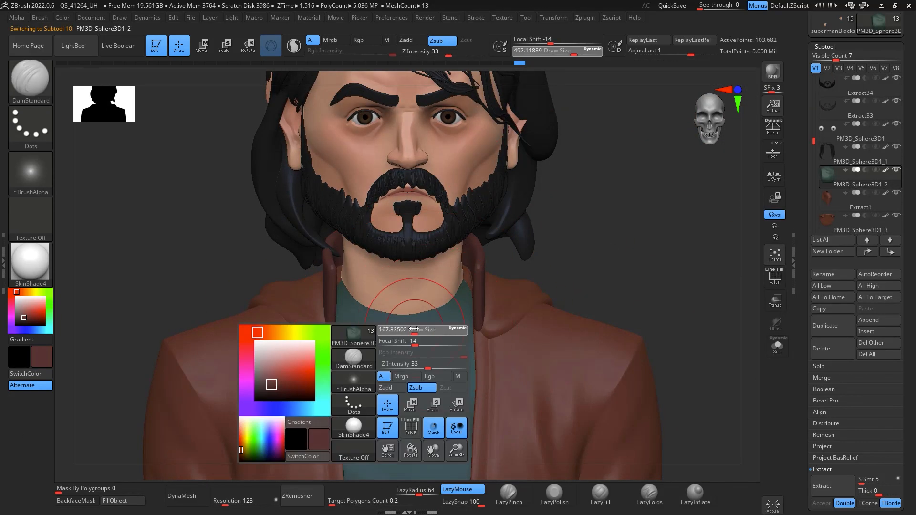
mouse_move(635, 248)
mouse_down()
mouse_move(644, 248)
mouse_move(663, 290)
mouse_move(691, 281)
mouse_up()
alt+drag(668, 286, 673, 353)
Step: Split the pair of eyes into separate subtools and turn their gaze to the side
click(849, 138)
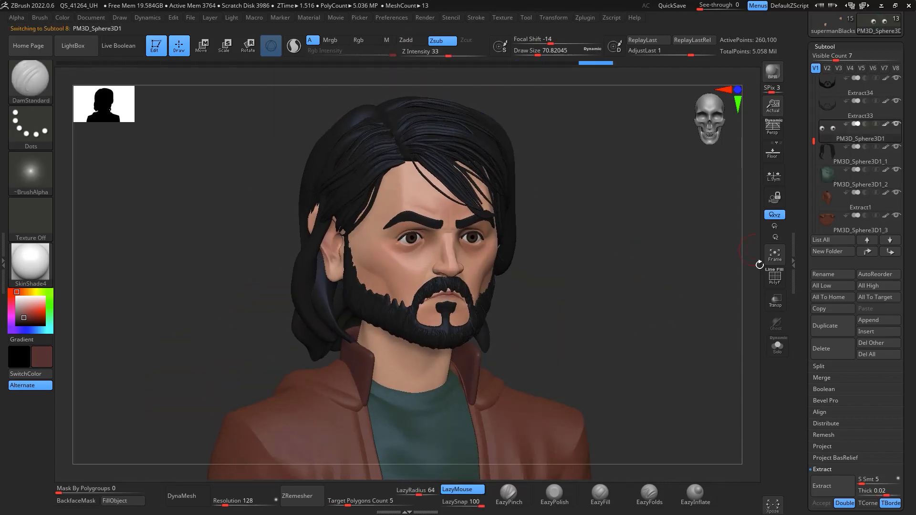
click(852, 400)
key(e)
drag(405, 127, 558, 192)
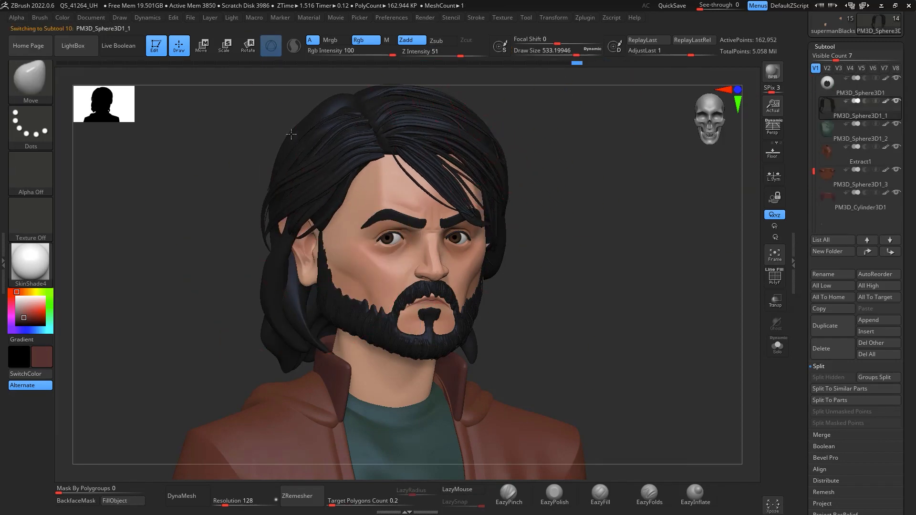
Step: Select the top hair piece for reshaping with the Move brush
alt+click(489, 149)
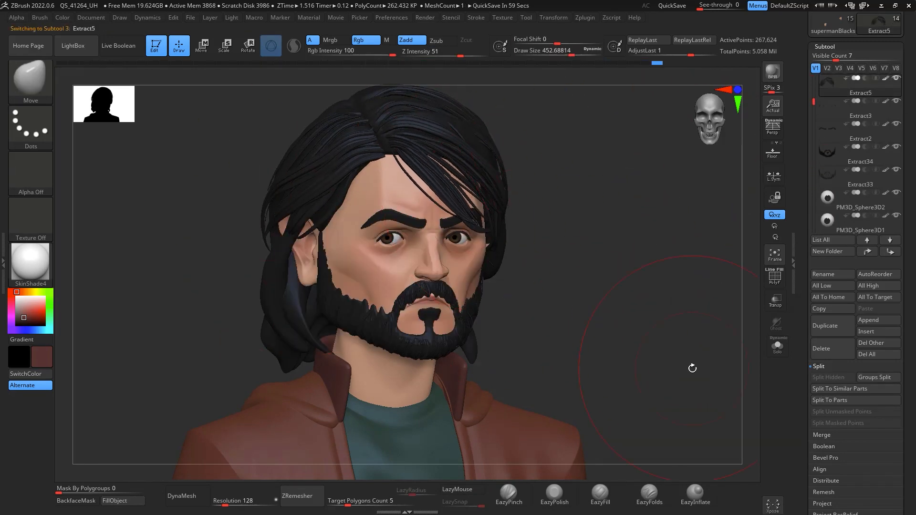